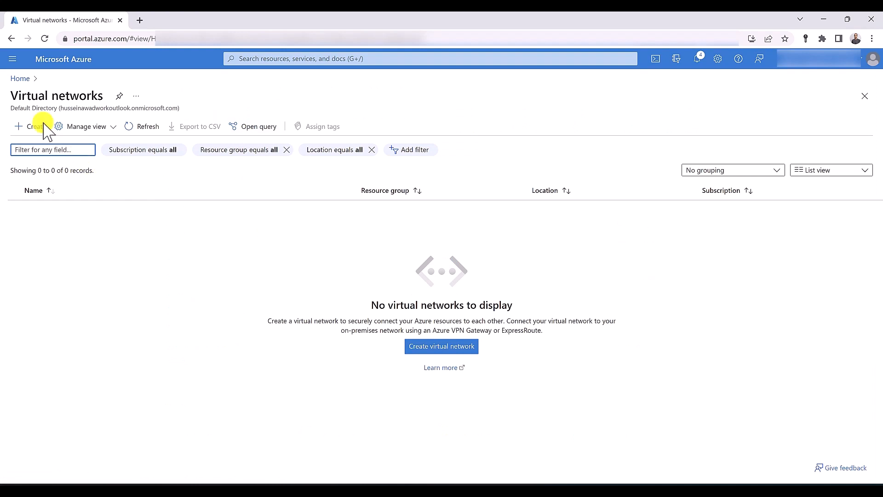
# Start a new virtual network and create the new resource group RG-SYD for it
pyautogui.click(33, 127)
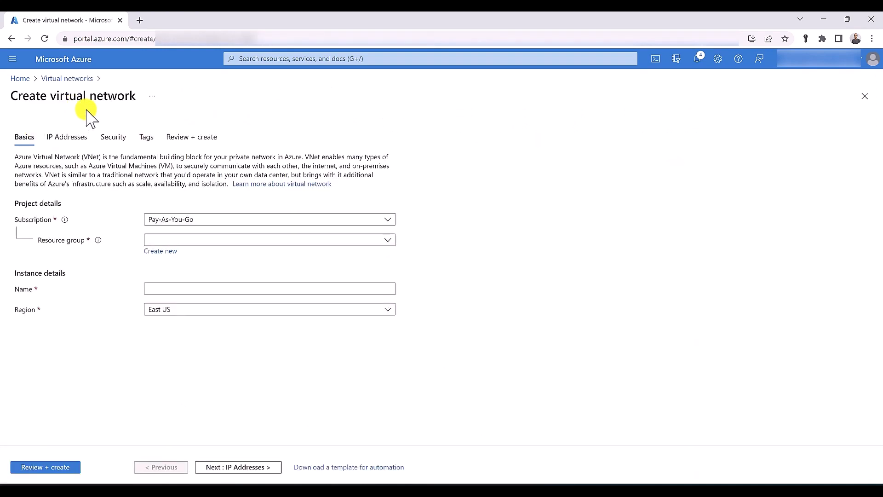
pyautogui.click(196, 239)
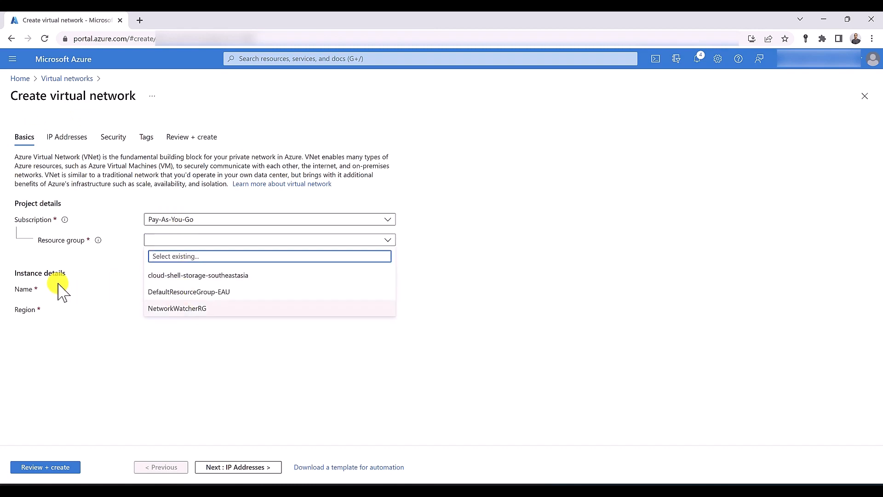
pyautogui.click(113, 286)
pyautogui.click(161, 251)
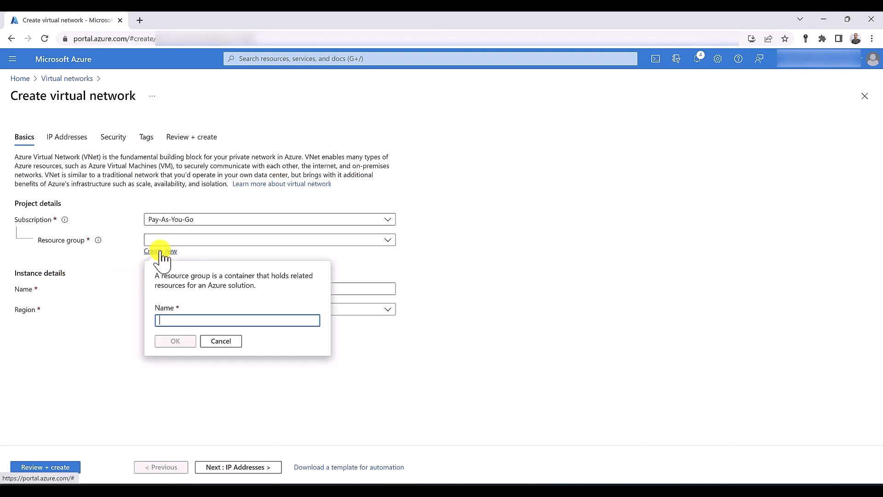
pyautogui.write('RG')
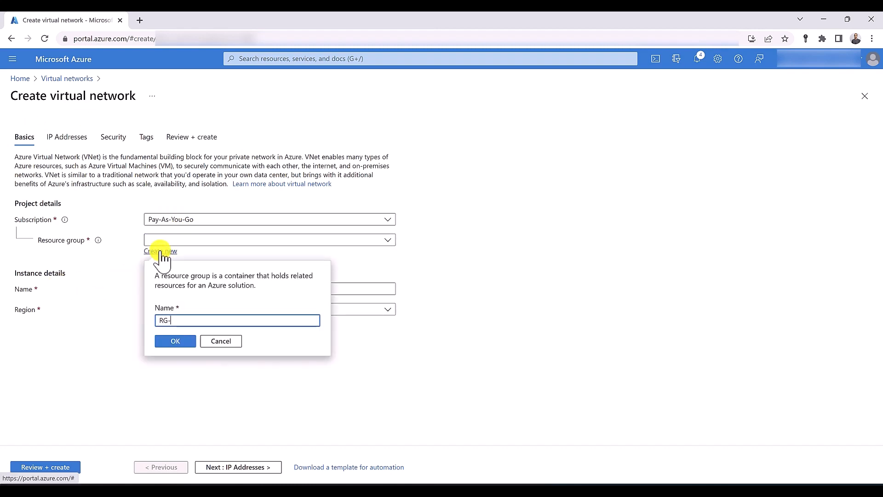
pyautogui.write('-SYD')
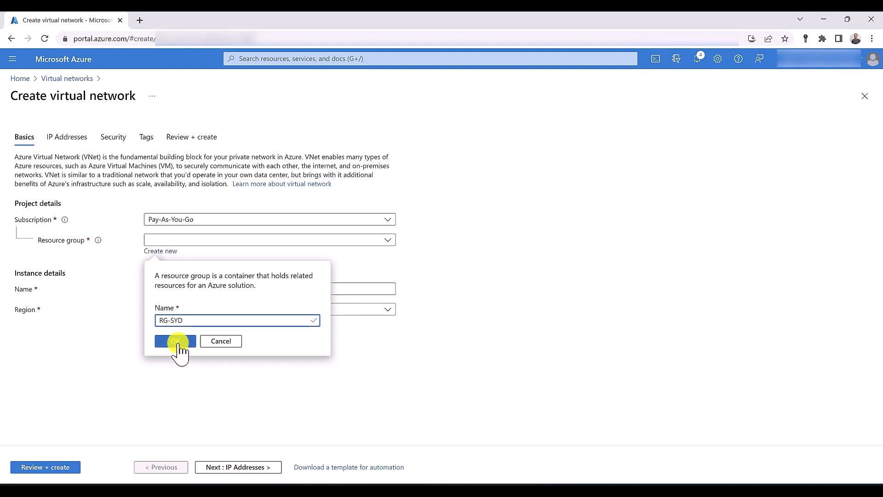
pyautogui.click(176, 342)
# Name the network VNET-SYD in Australia East, then validate and create it
pyautogui.click(182, 290)
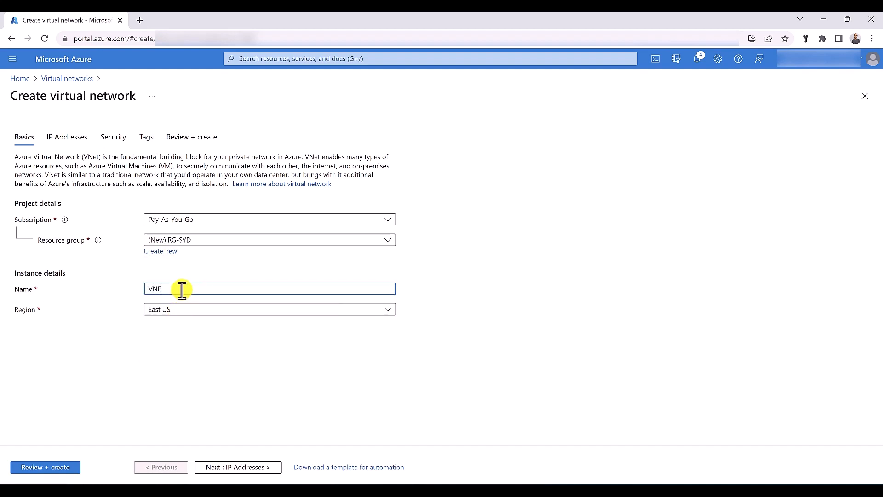
pyautogui.write('VNET-SYD')
pyautogui.click(186, 310)
pyautogui.click(170, 115)
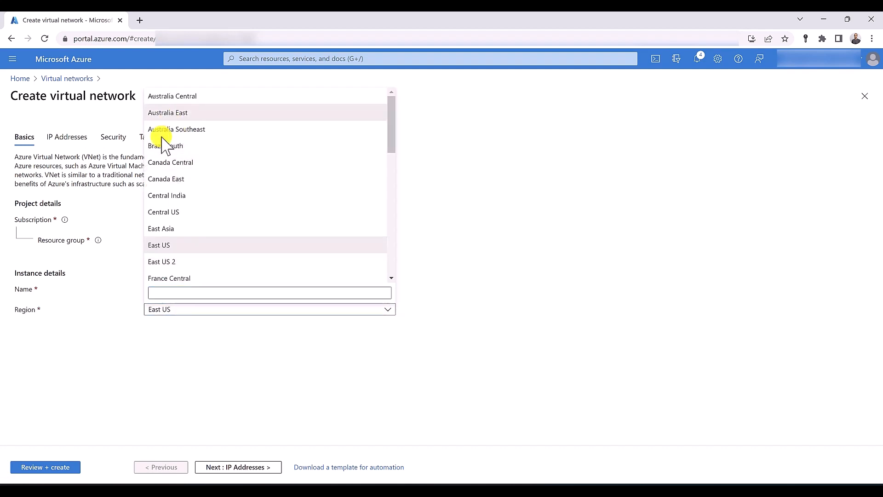
pyautogui.click(59, 469)
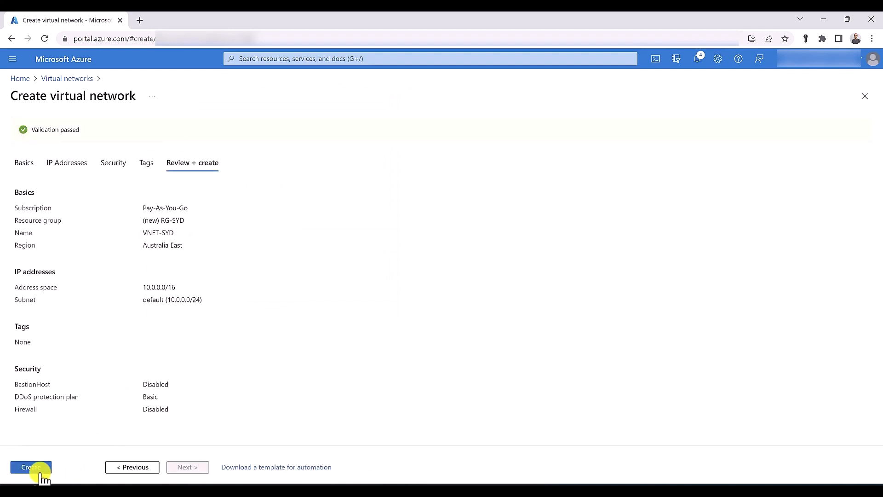
pyautogui.click(40, 468)
pyautogui.click(259, 56)
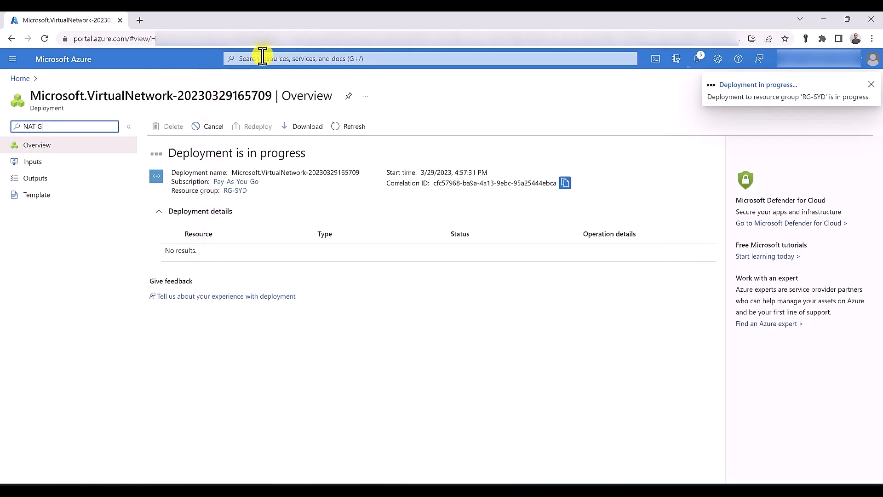
# Find the NAT gateways service through search and start a new NAT gateway
pyautogui.write('NAT Gate')
pyautogui.click(262, 56)
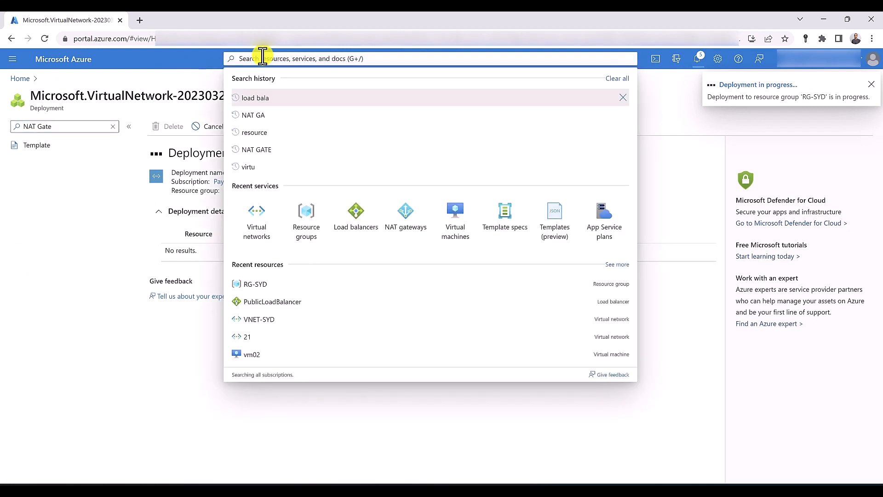
pyautogui.write('NAT')
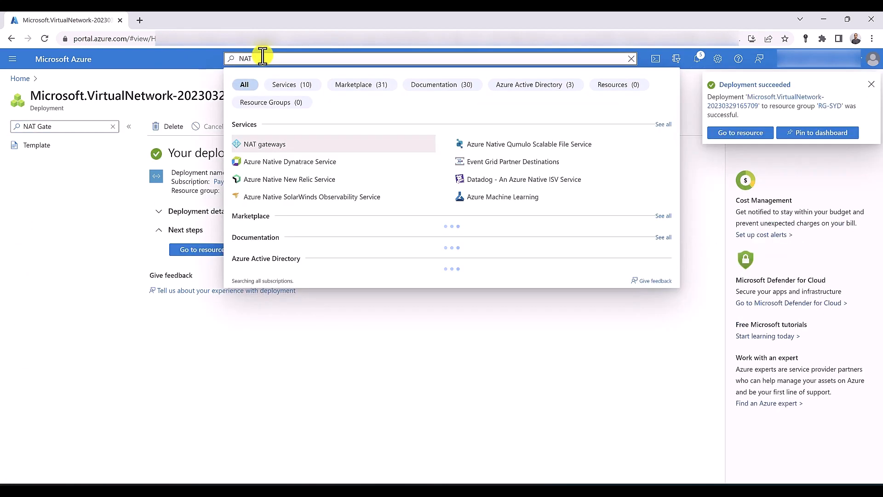
pyautogui.click(279, 145)
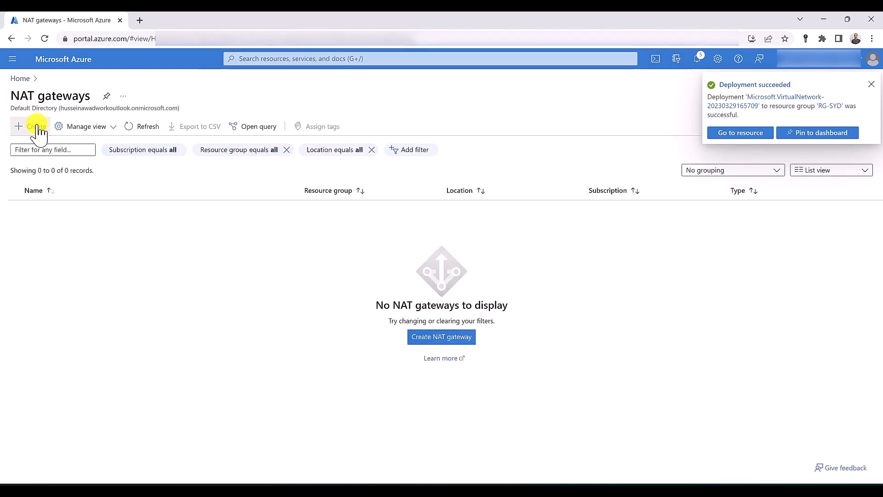
pyautogui.click(38, 129)
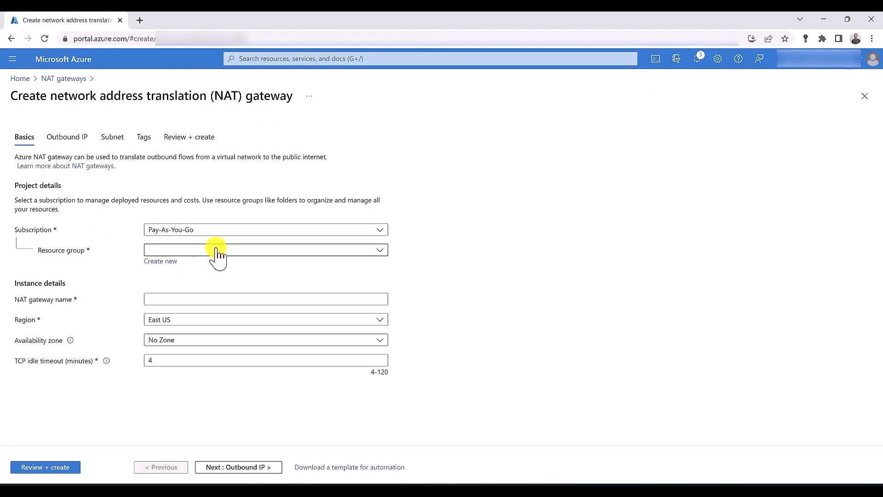
# Place NAT gateway NATGW-SYD in RG-SYD, then validate and create it
pyautogui.click(217, 250)
pyautogui.click(176, 340)
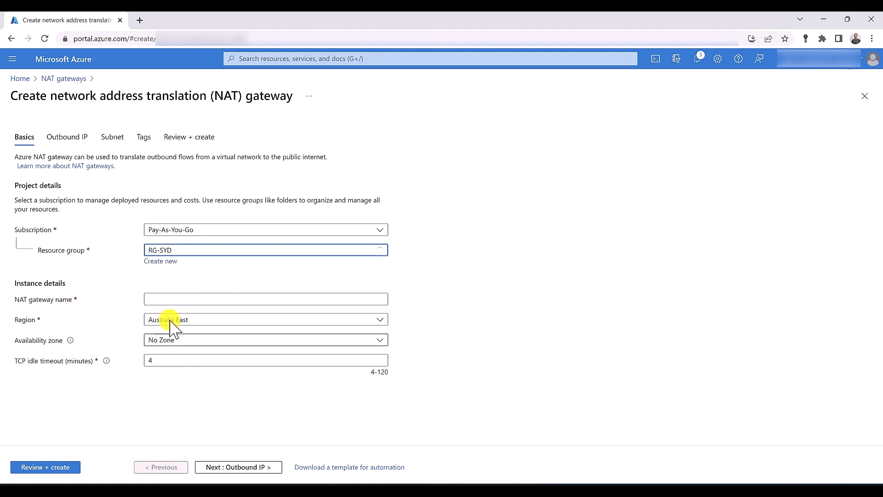
pyautogui.click(188, 296)
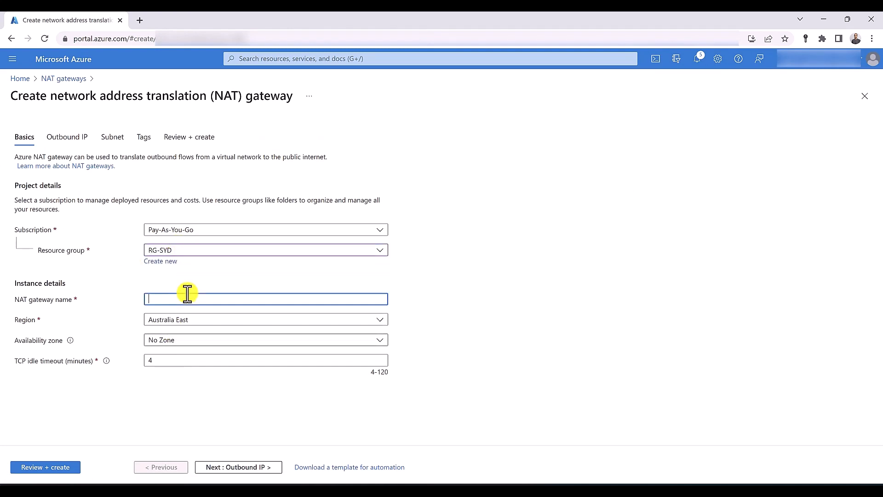
pyautogui.write('NATGW-SYD')
pyautogui.click(68, 468)
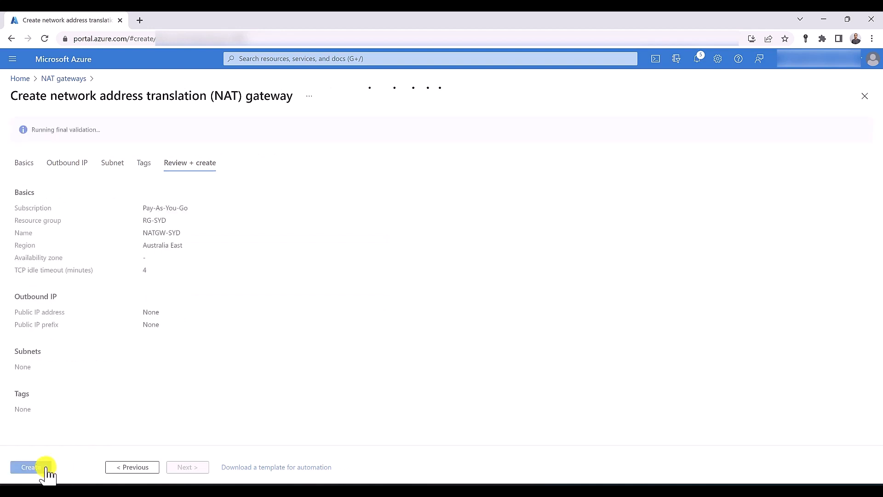
pyautogui.click(37, 468)
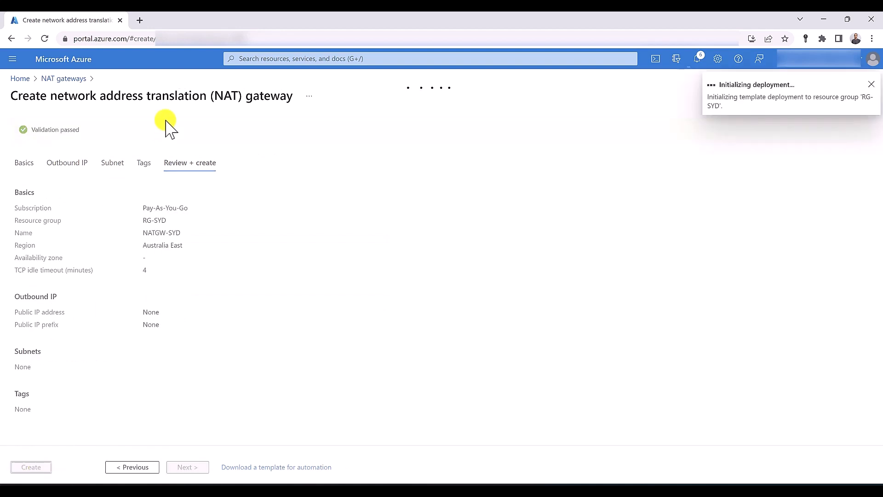
pyautogui.click(262, 57)
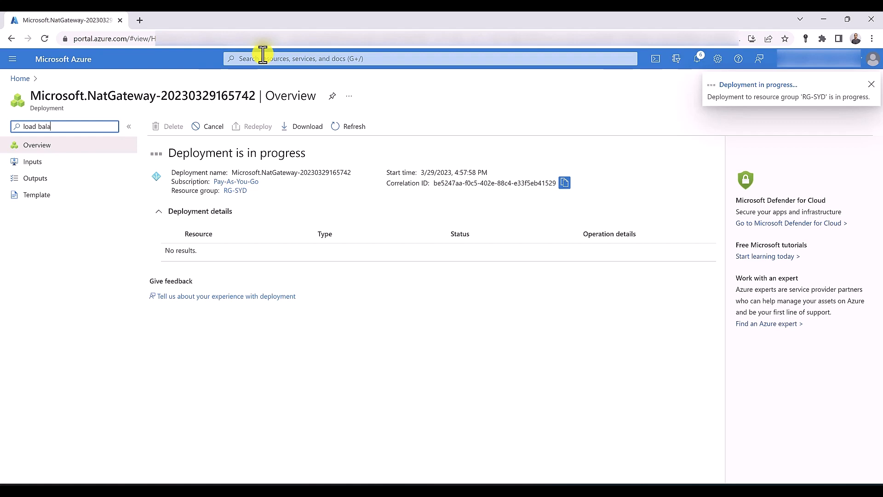
# Find Load balancers by searching 'load' and start a new load balancer
pyautogui.click(262, 55)
pyautogui.write('load')
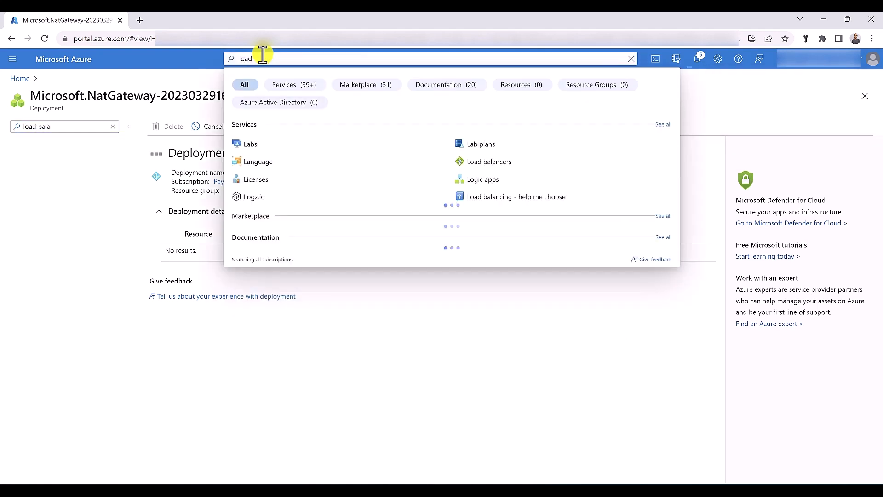
pyautogui.click(269, 144)
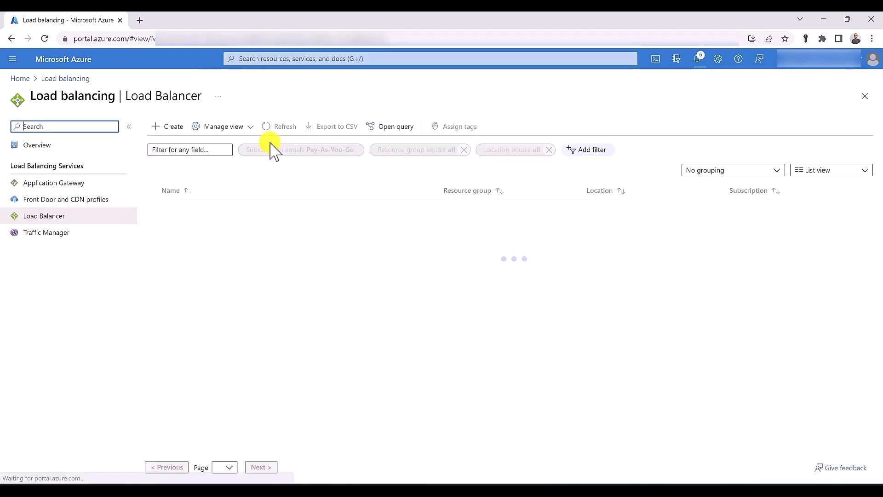
pyautogui.click(173, 131)
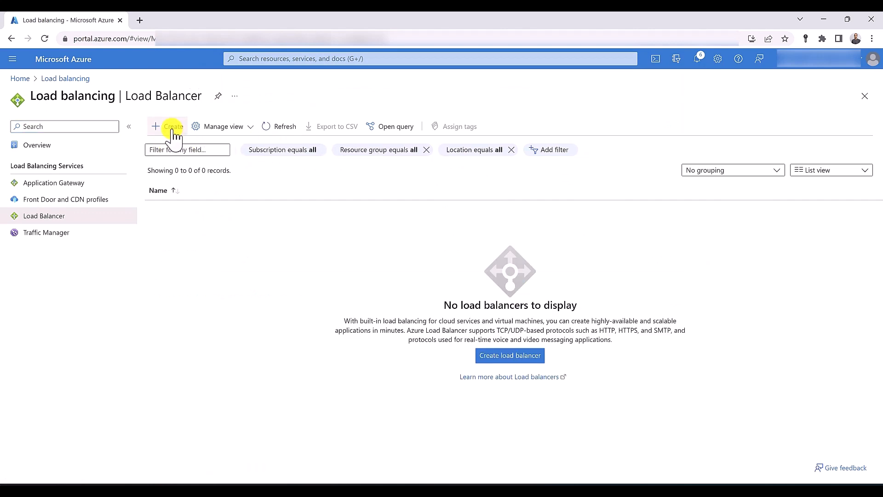
# Name it PublicLoadBalancer in RG-SYD, set its type to Public, and continue
pyautogui.click(221, 251)
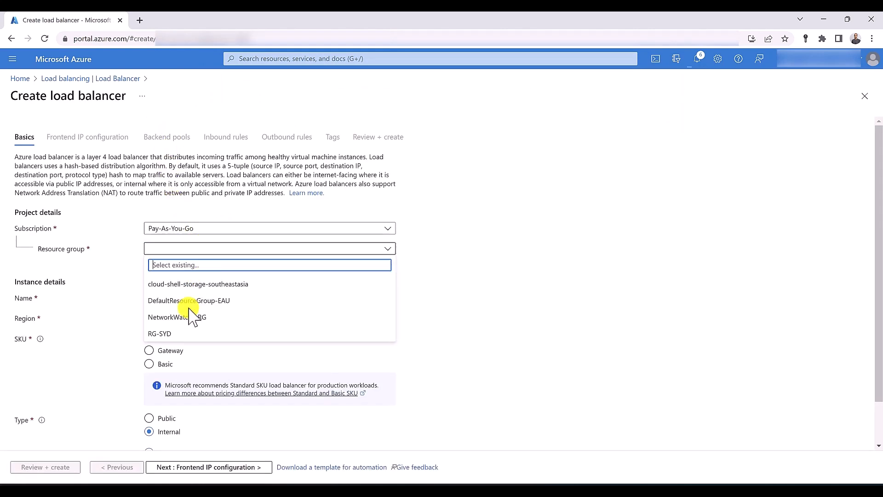
pyautogui.click(188, 333)
pyautogui.click(171, 299)
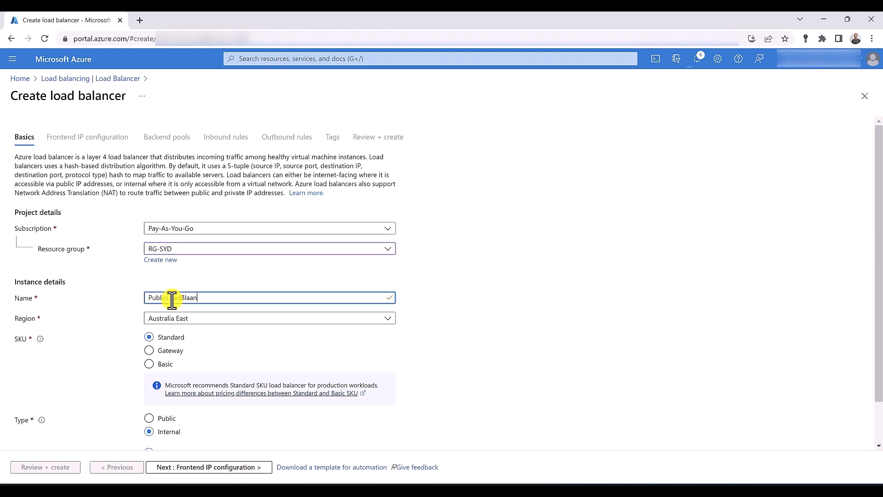
pyautogui.press('BackSpace')
pyautogui.press('BackSpace')
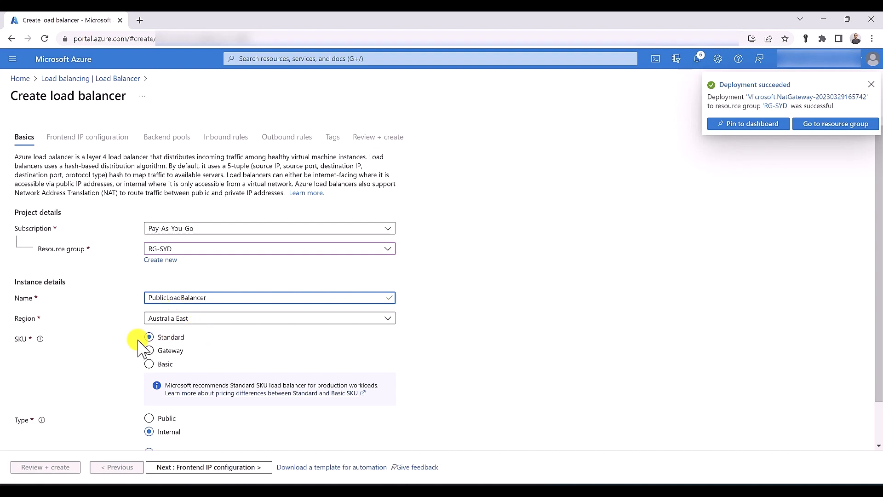
pyautogui.scroll(-1, 35, 354)
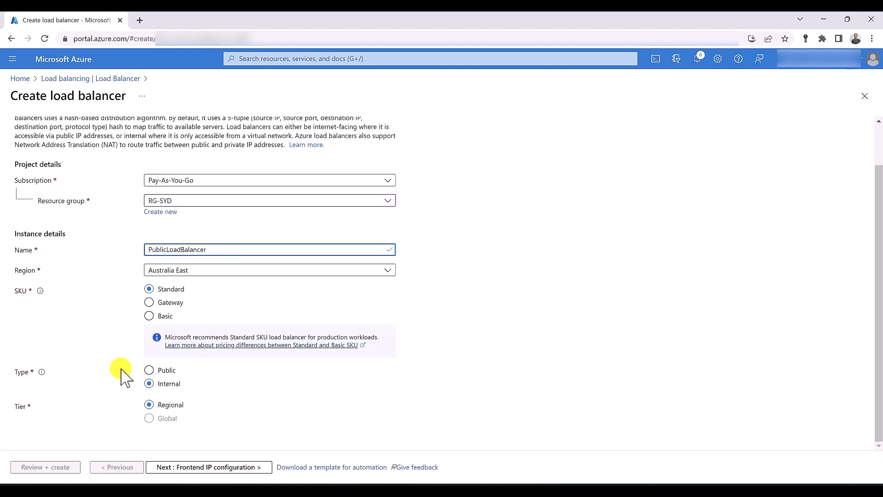
pyautogui.click(150, 370)
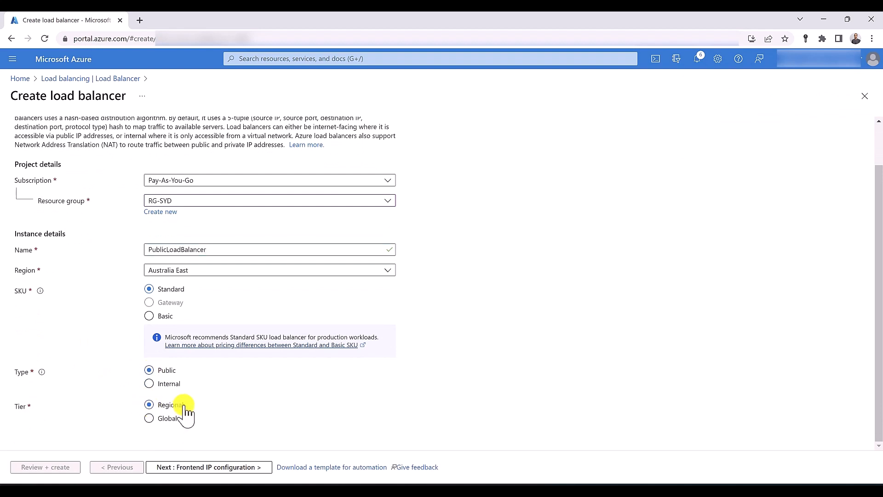
pyautogui.click(188, 466)
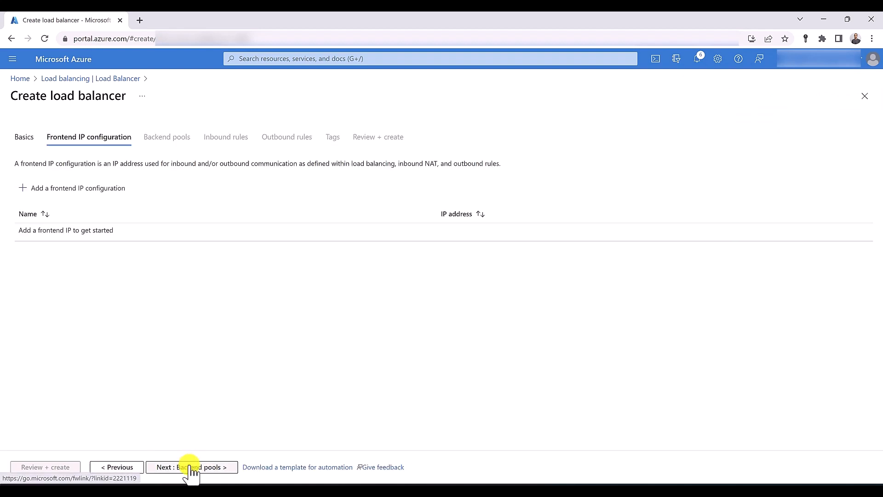
# Add frontend IP LB-IP backed by a newly created public IP P-IP
pyautogui.click(59, 201)
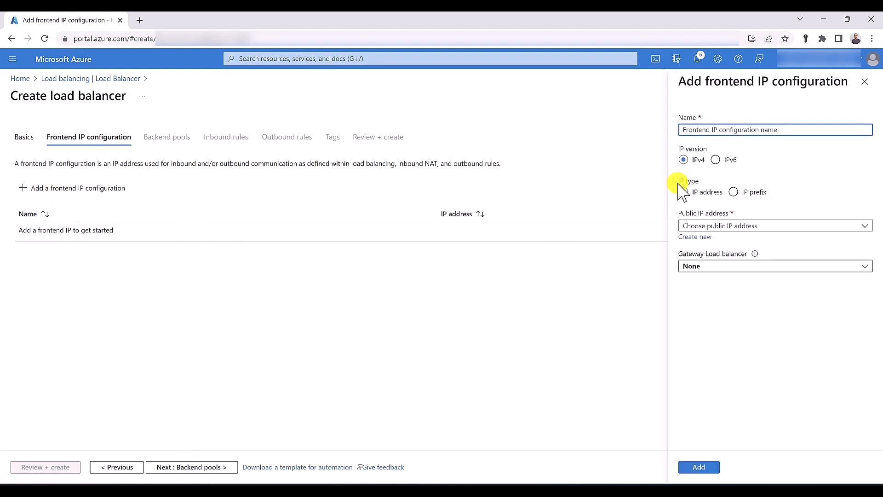
pyautogui.write('LB-IP')
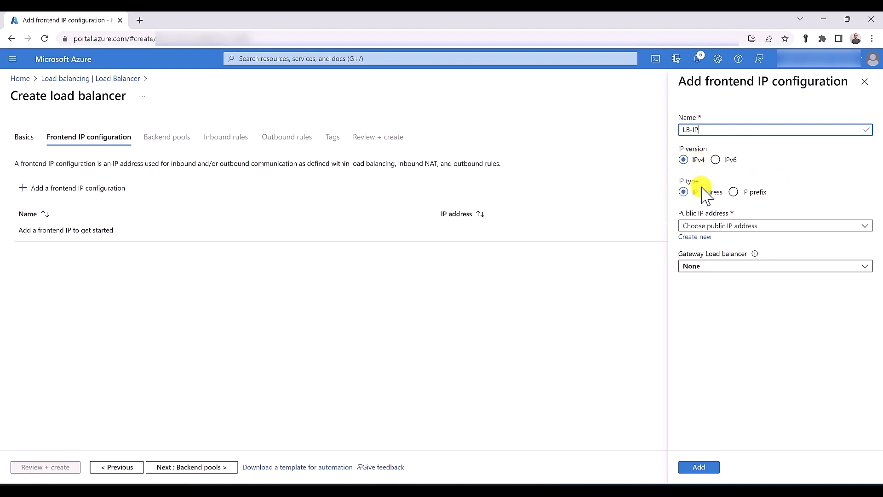
pyautogui.click(729, 226)
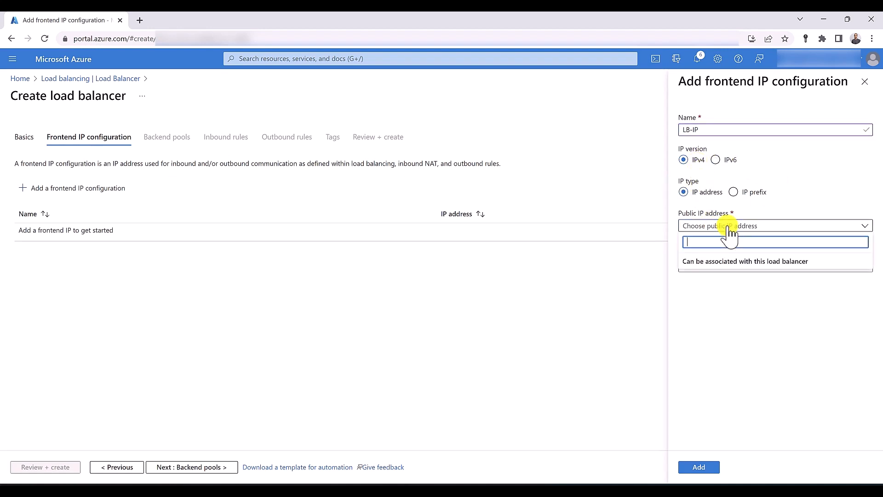
pyautogui.click(725, 229)
pyautogui.click(704, 236)
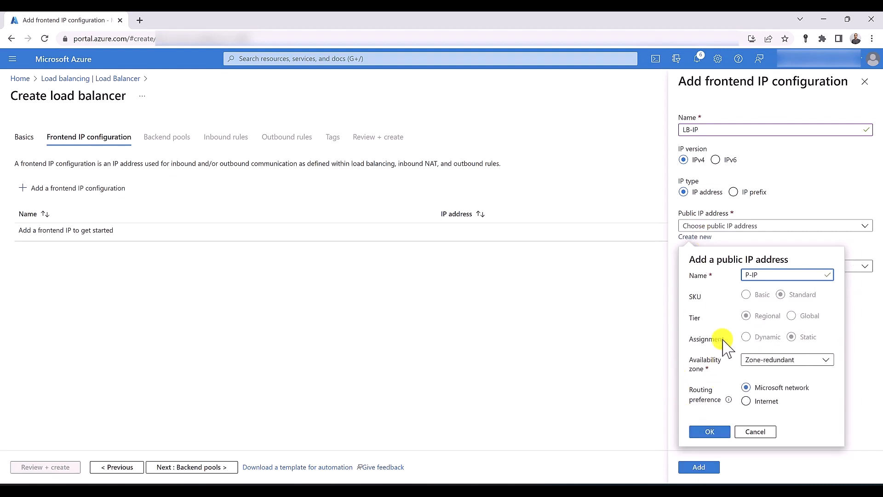
pyautogui.click(716, 433)
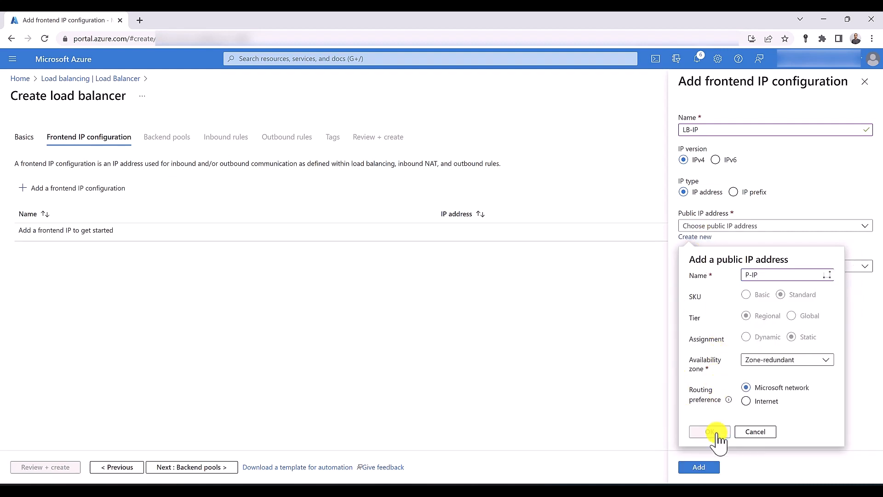
pyautogui.click(705, 468)
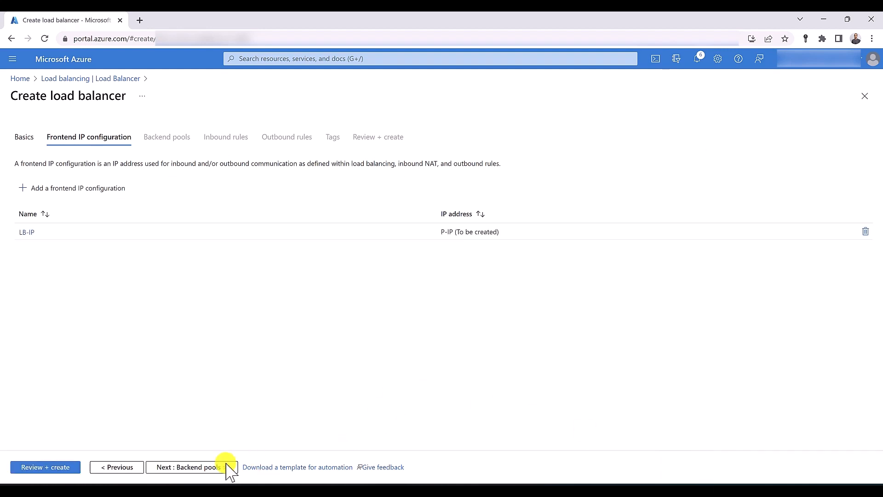
pyautogui.click(213, 467)
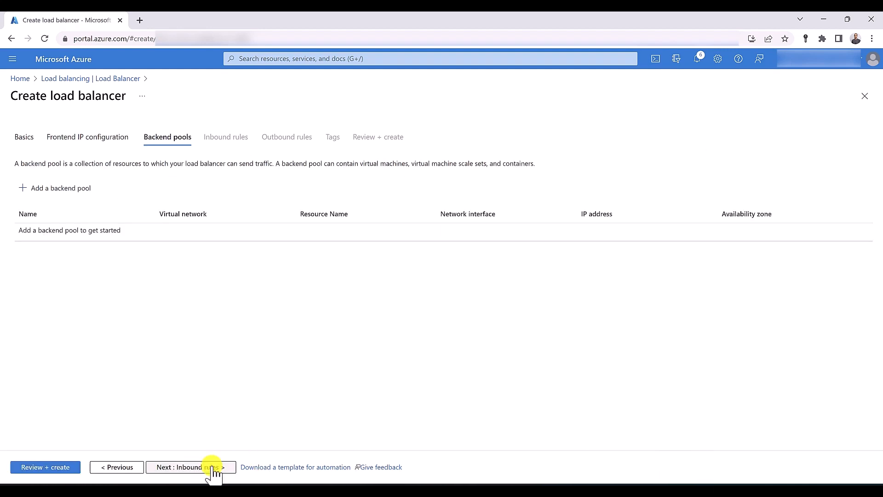
# Create and save backend pool 'backend' on VNET-SYD (RG-SYD)
pyautogui.click(69, 188)
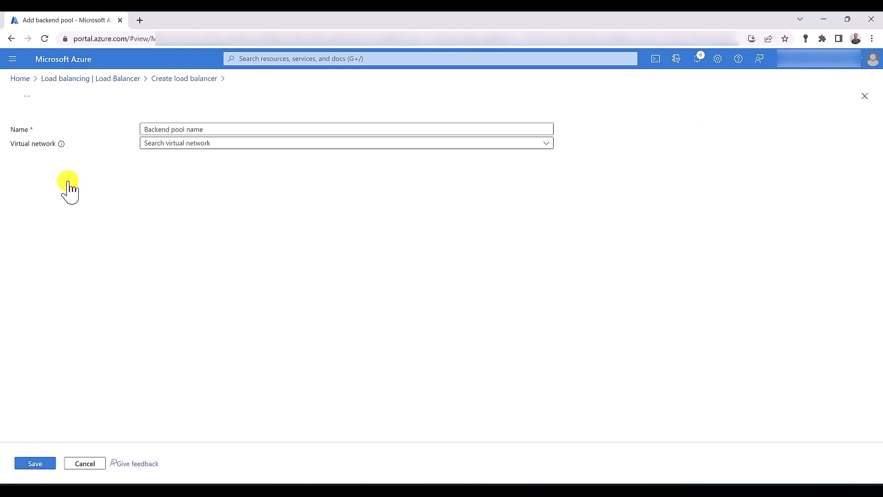
pyautogui.click(188, 144)
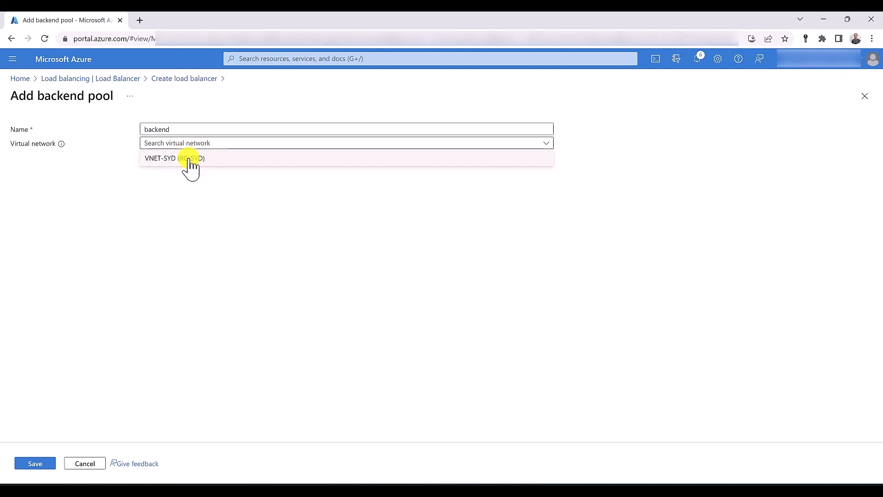
pyautogui.click(193, 159)
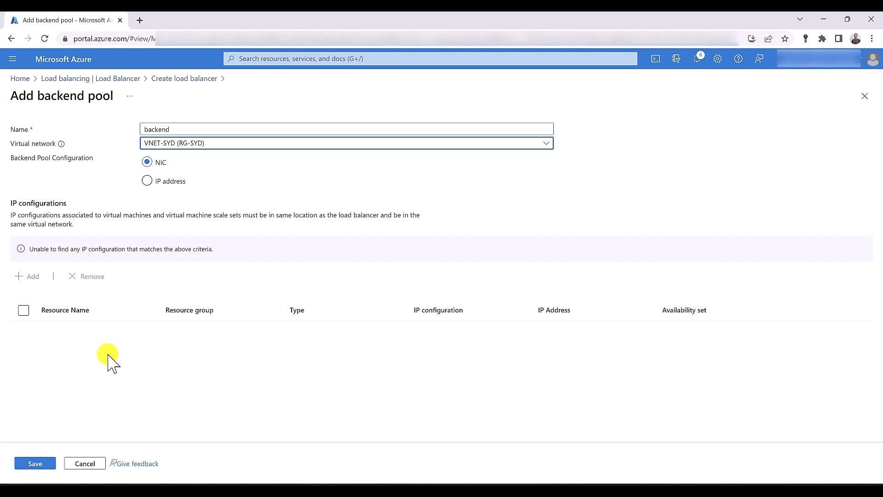
pyautogui.click(35, 464)
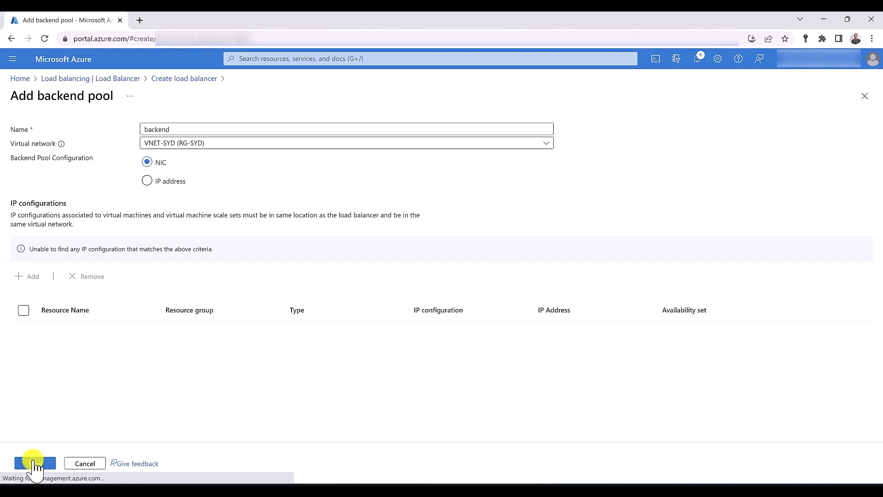
pyautogui.click(178, 473)
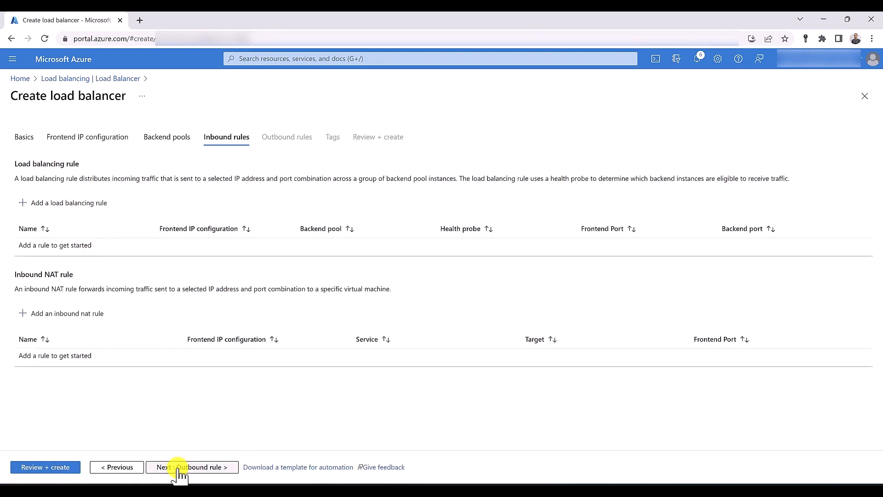
# Define rule rule01 from frontend LB-IP to pool backend on ports 80/80
pyautogui.click(61, 207)
pyautogui.click(704, 199)
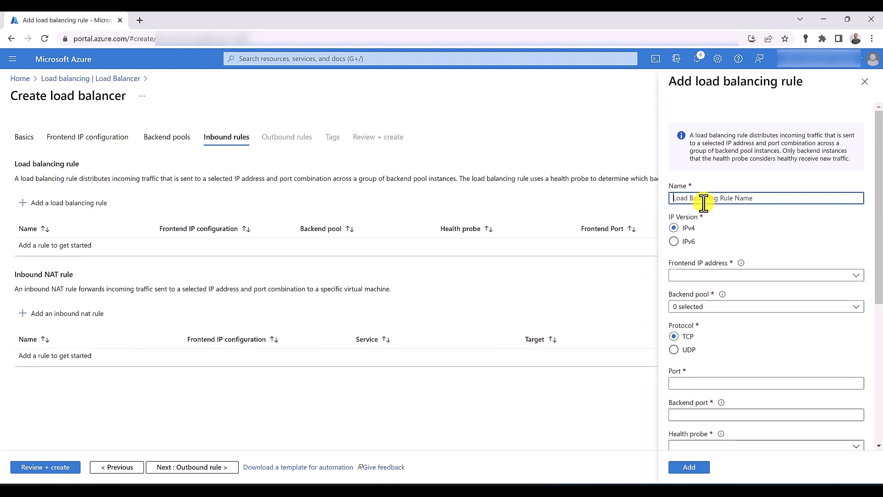
pyautogui.write('rule01')
pyautogui.click(716, 275)
pyautogui.click(719, 309)
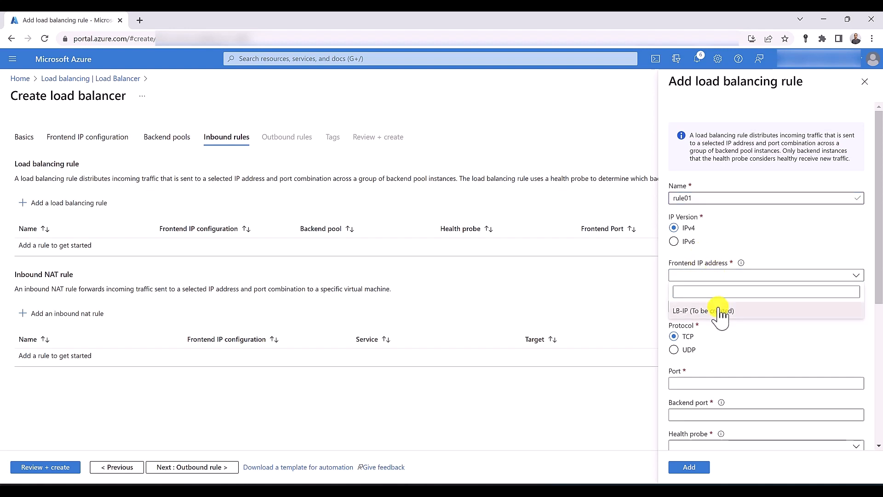
pyautogui.click(717, 306)
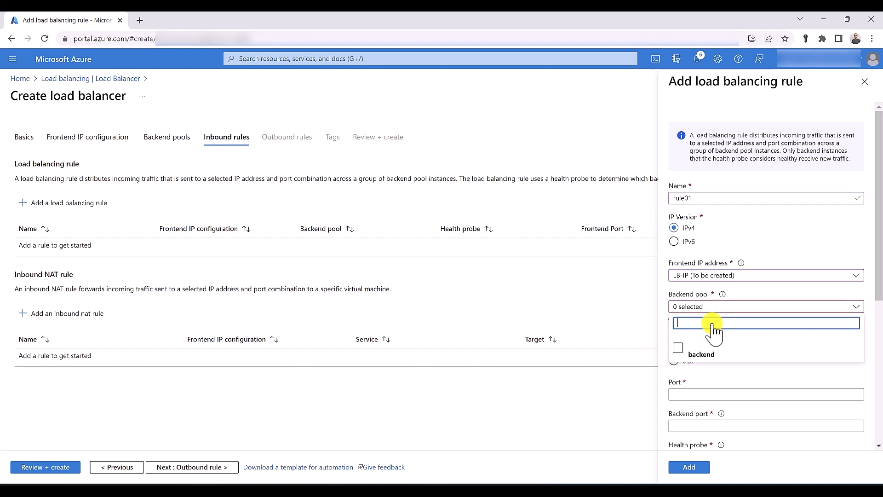
pyautogui.click(678, 351)
pyautogui.click(729, 370)
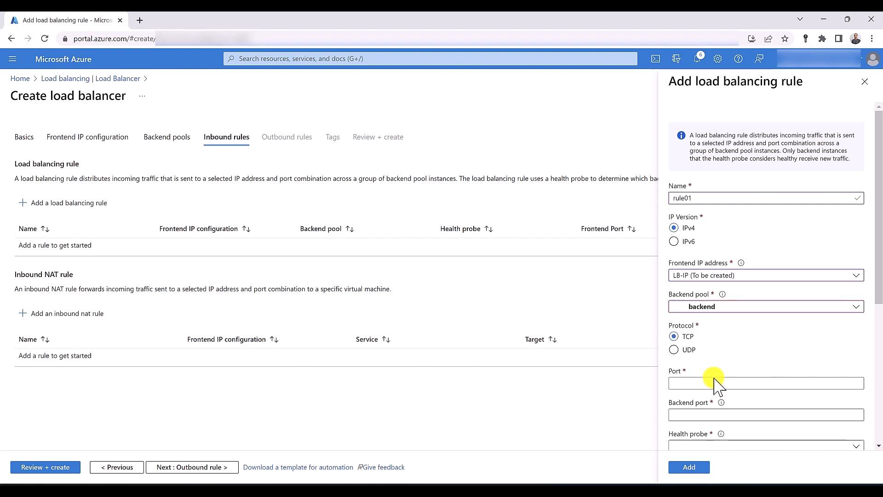
pyautogui.click(713, 382)
pyautogui.write('80')
pyautogui.click(707, 411)
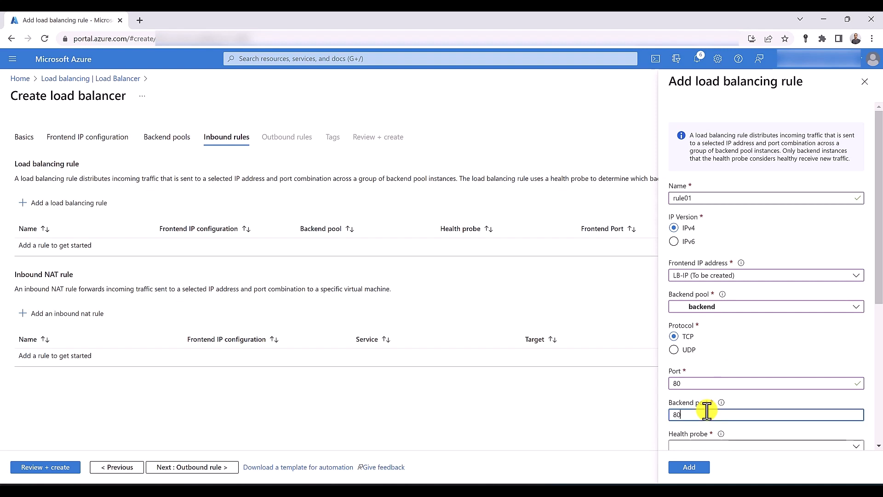
pyautogui.scroll(-3, 703, 414)
# Give rule01 a new TCP HealthProbe, enable TCP reset, and add the rule
pyautogui.click(684, 355)
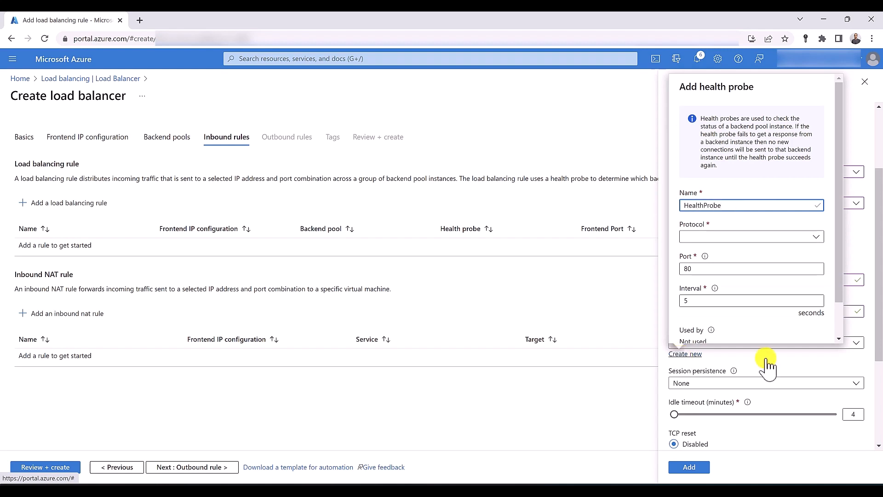
pyautogui.click(759, 237)
pyautogui.click(760, 251)
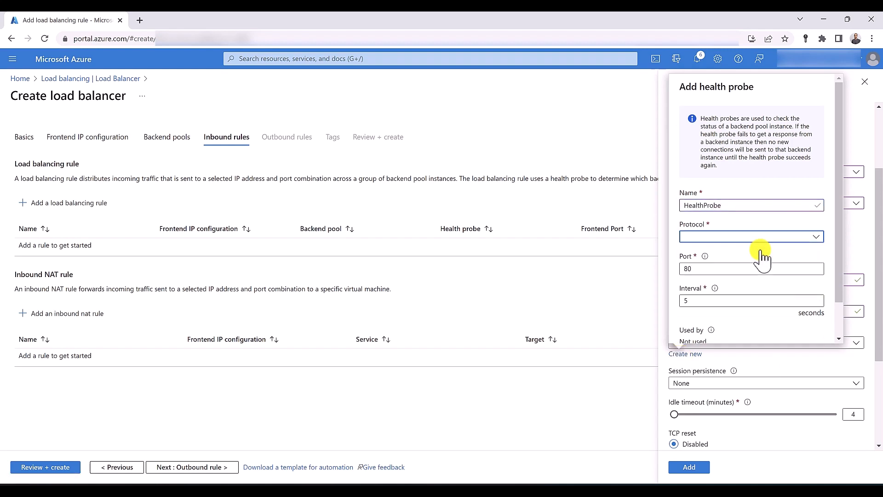
pyautogui.scroll(-1, 702, 251)
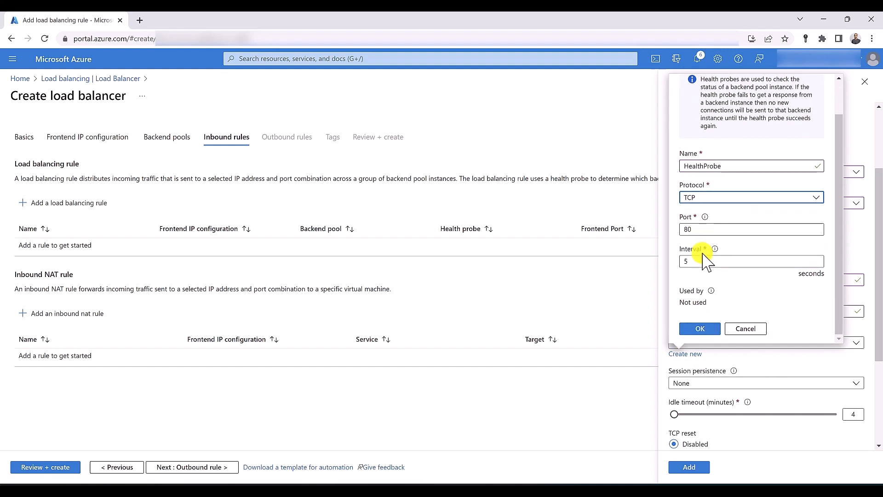
pyautogui.click(700, 329)
pyautogui.scroll(-3, 700, 338)
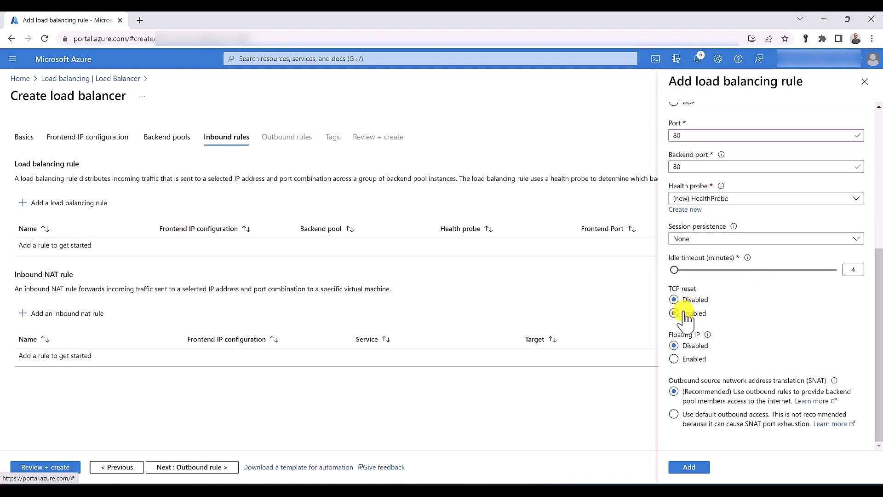
pyautogui.click(684, 312)
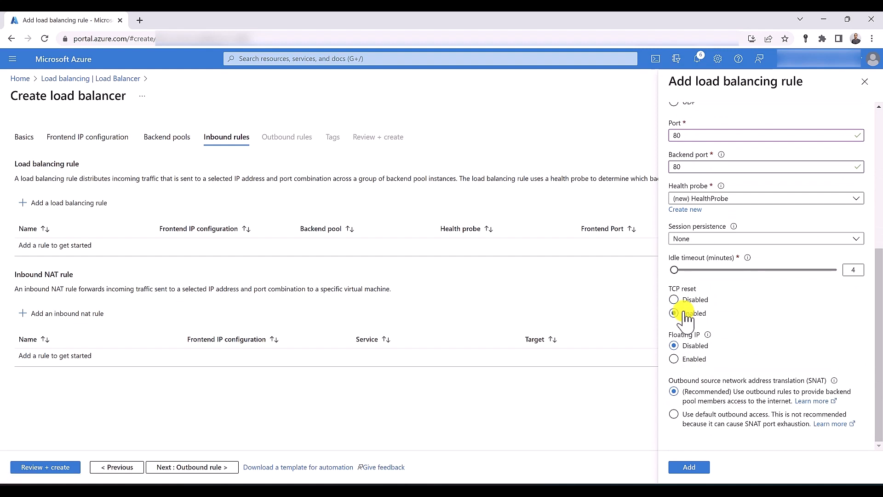
pyautogui.click(688, 467)
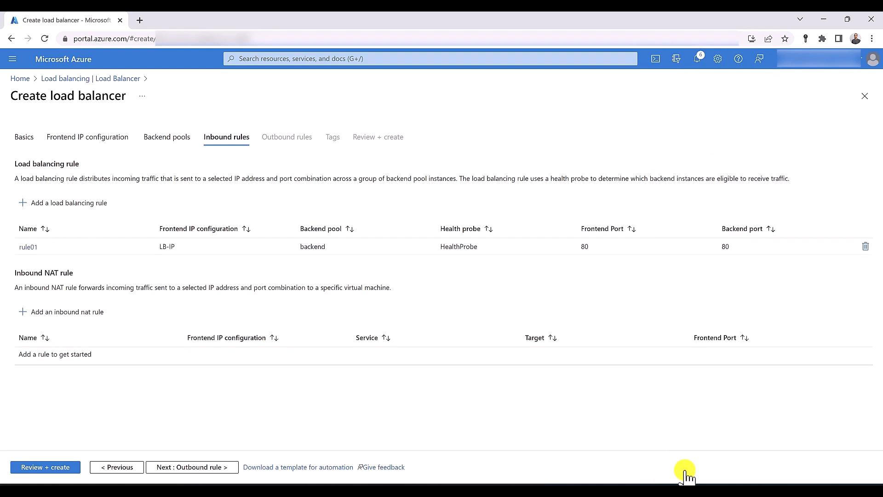
# Skip past outbound rules to review, validate and create PublicLoadBalancer
pyautogui.click(188, 467)
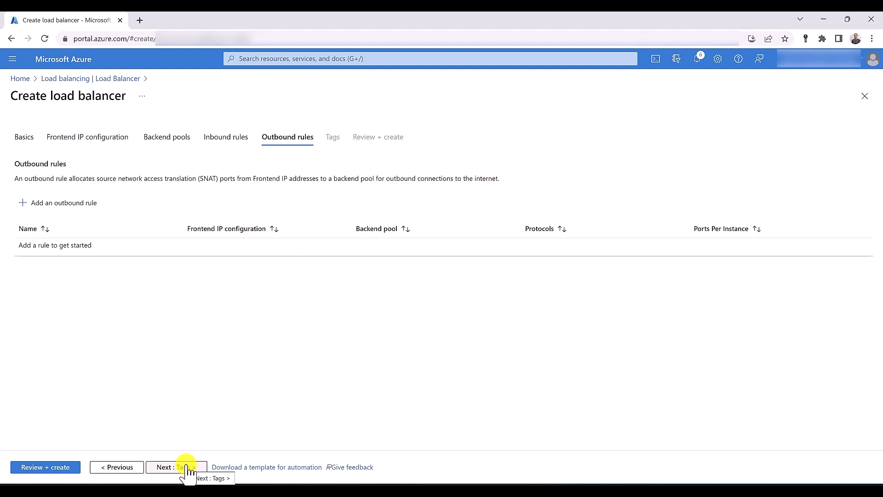
pyautogui.click(51, 467)
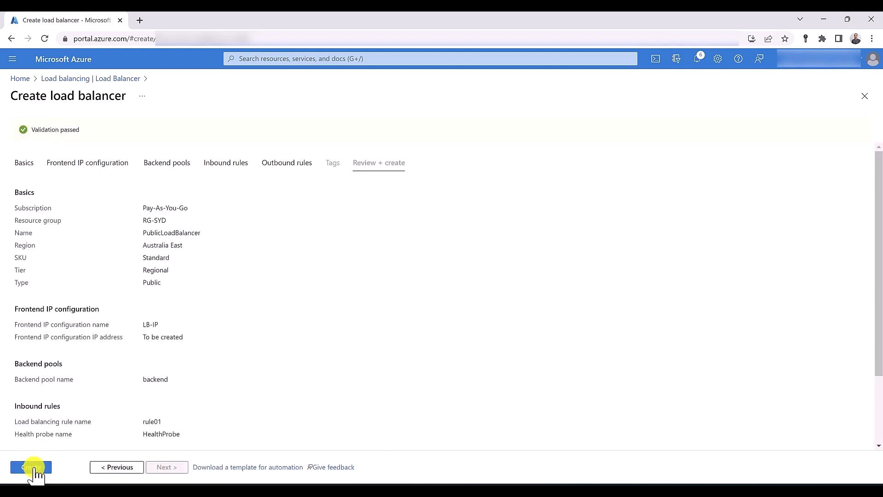
pyautogui.click(32, 467)
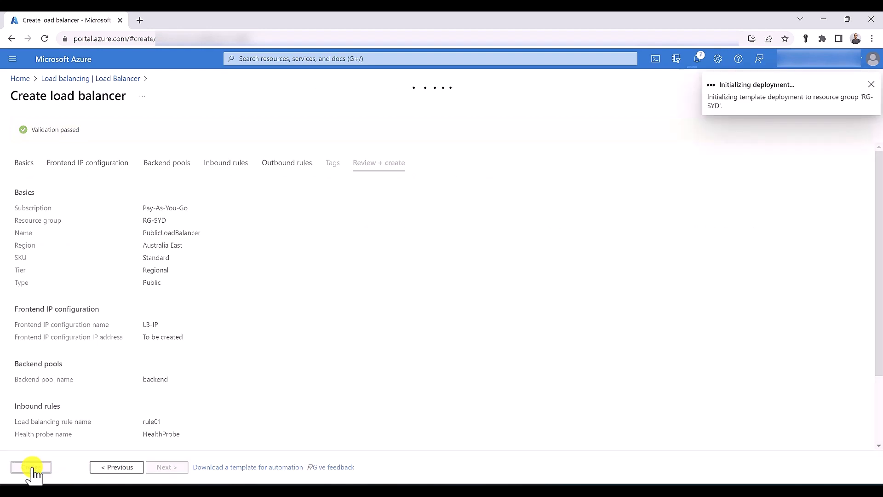
pyautogui.click(267, 57)
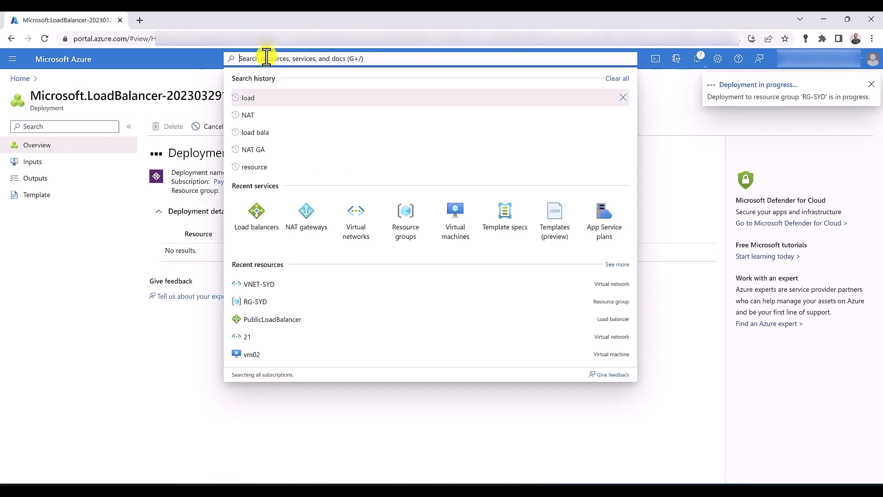
# Start creating an Azure virtual machine in resource group RG-SYD
pyautogui.middleClick(460, 237)
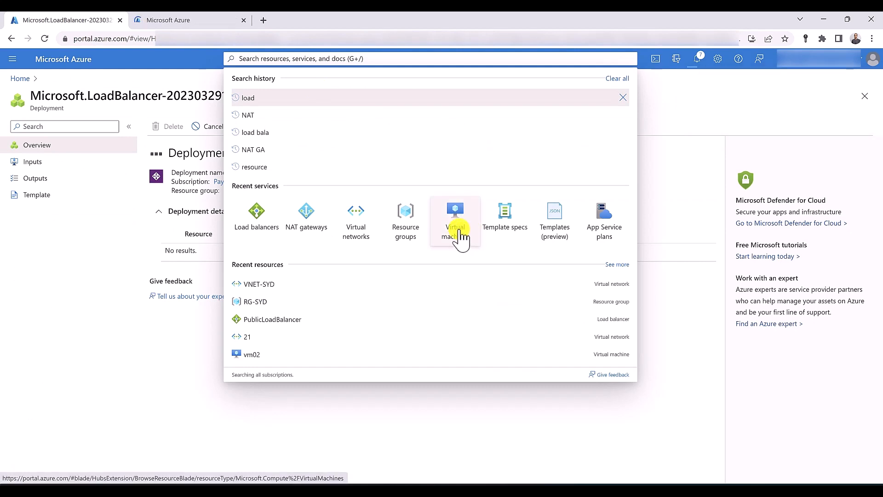
pyautogui.middleClick(459, 236)
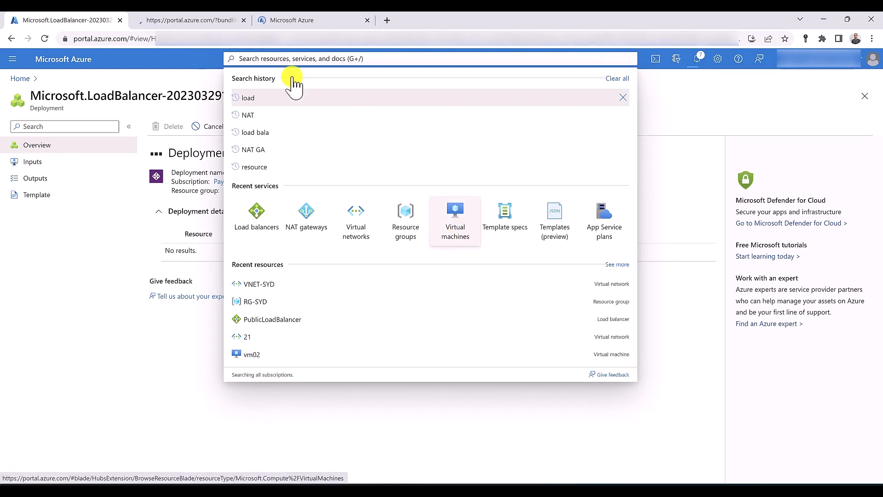
pyautogui.click(201, 20)
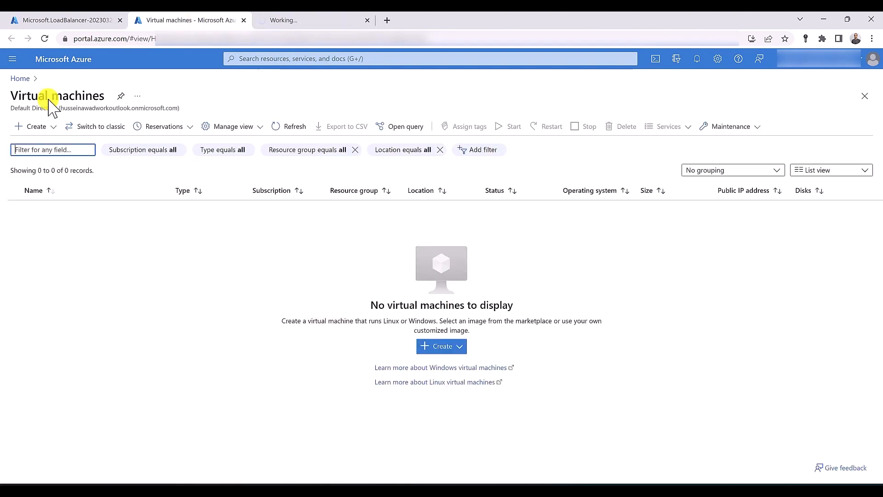
pyautogui.click(35, 126)
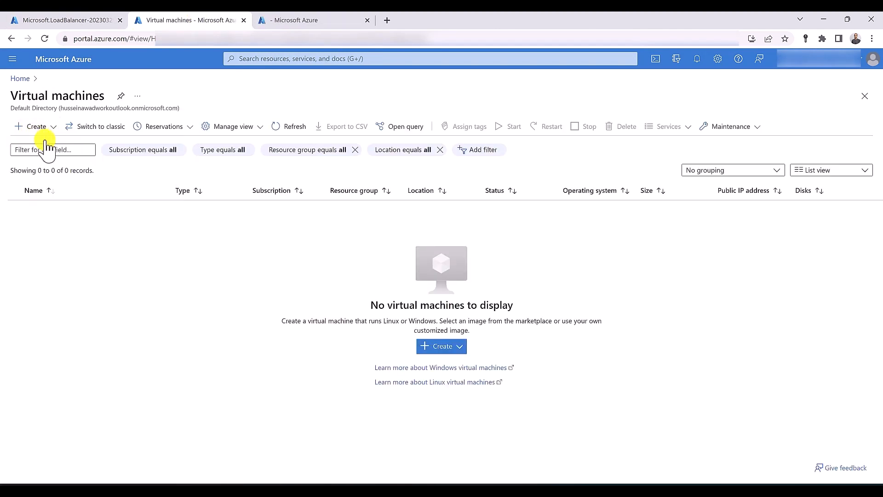
pyautogui.click(37, 126)
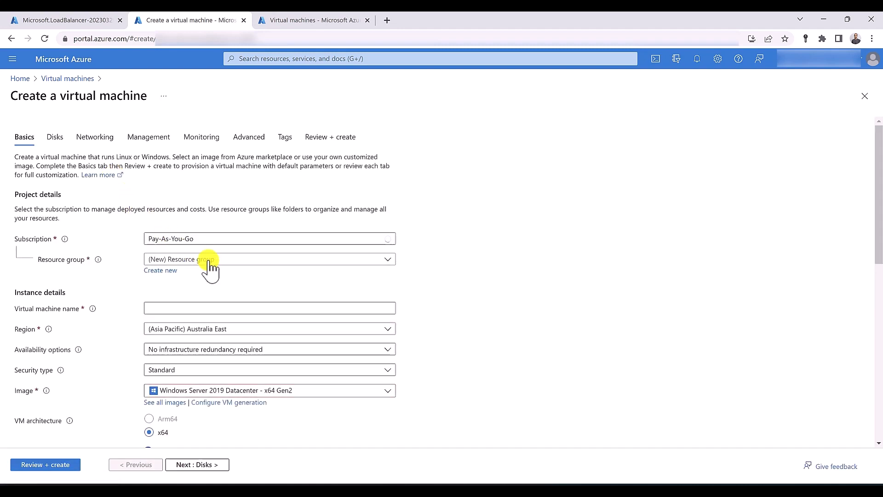
pyautogui.click(210, 259)
pyautogui.click(162, 344)
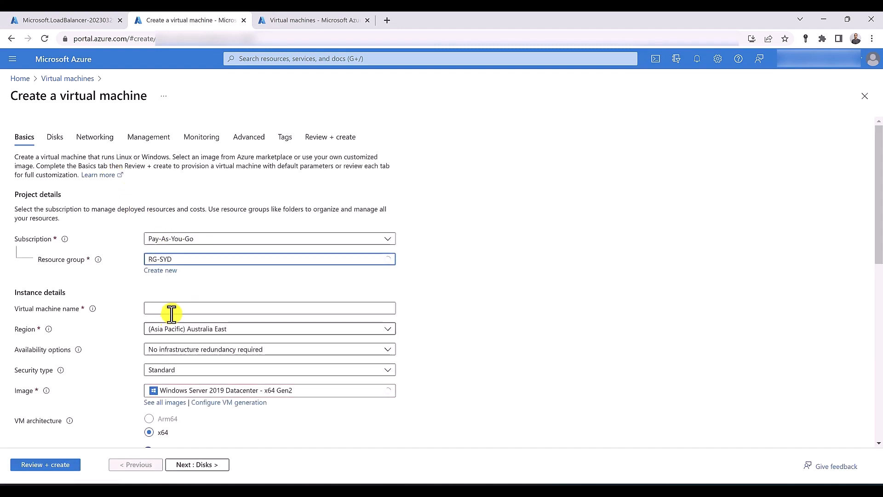
# Enter the administrator username, the password, and its matching confirmation
pyautogui.click(171, 309)
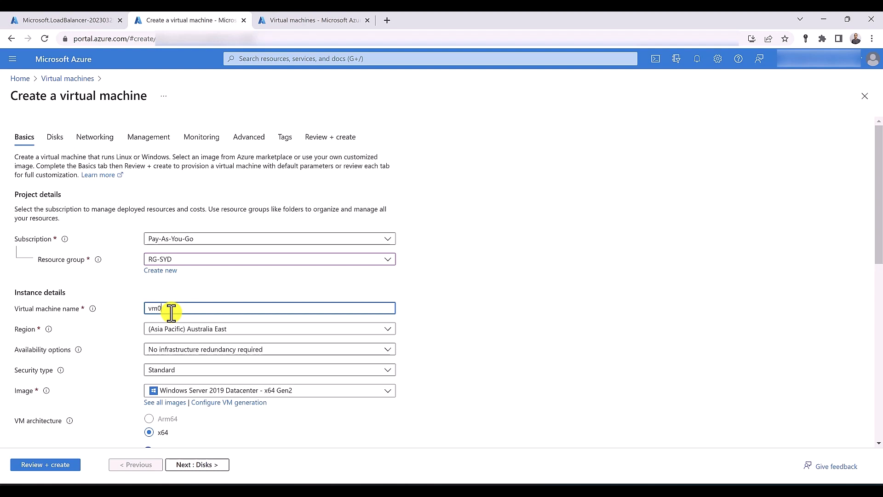
pyautogui.scroll(-5, 171, 313)
pyautogui.click(160, 290)
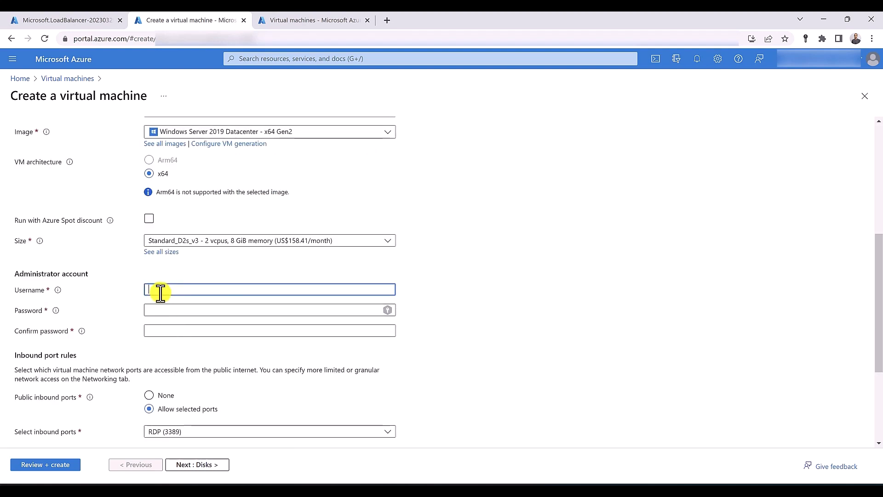
pyautogui.write('hussein')
pyautogui.press('Tab')
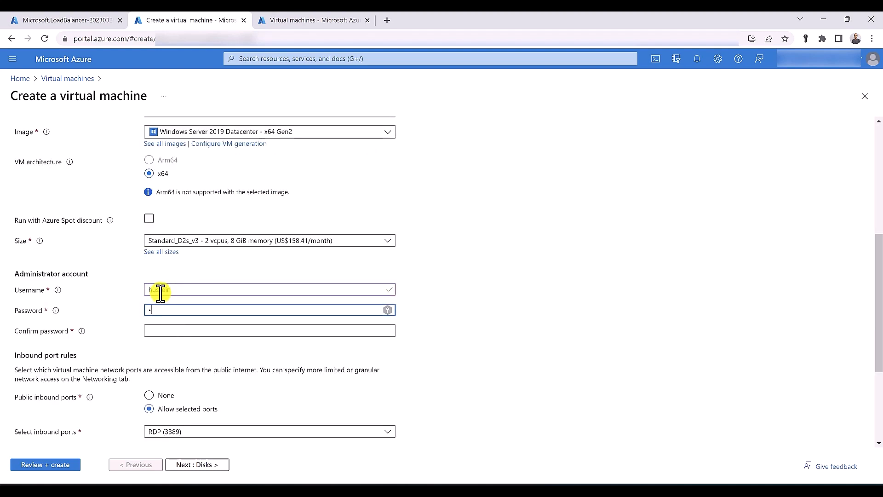
pyautogui.write('23')
pyautogui.press('Tab')
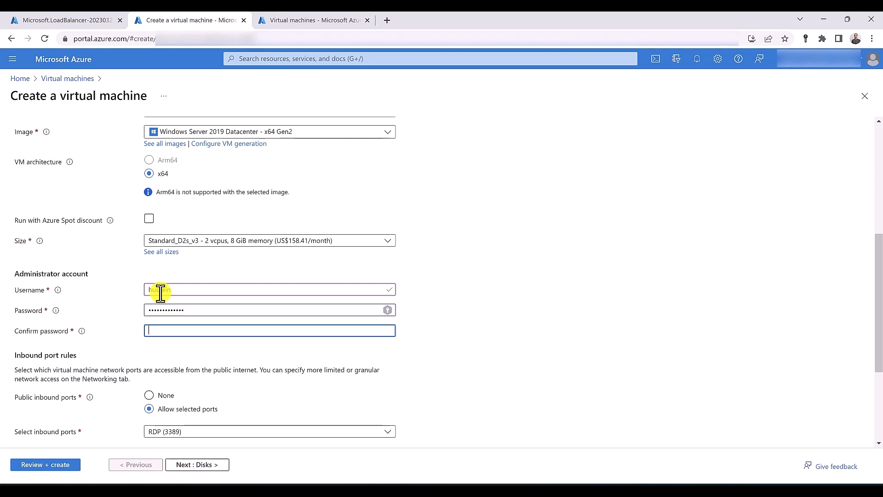
pyautogui.write('•••••••••')
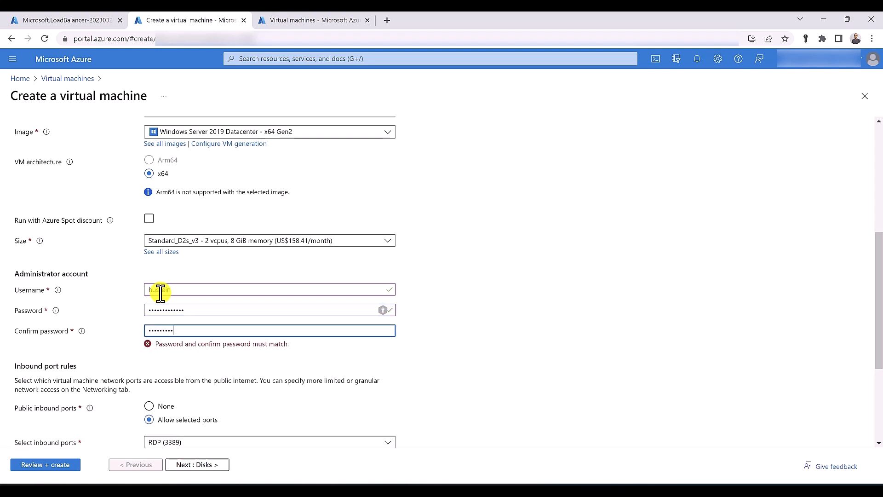
pyautogui.write('3')
pyautogui.scroll(-3, 170, 322)
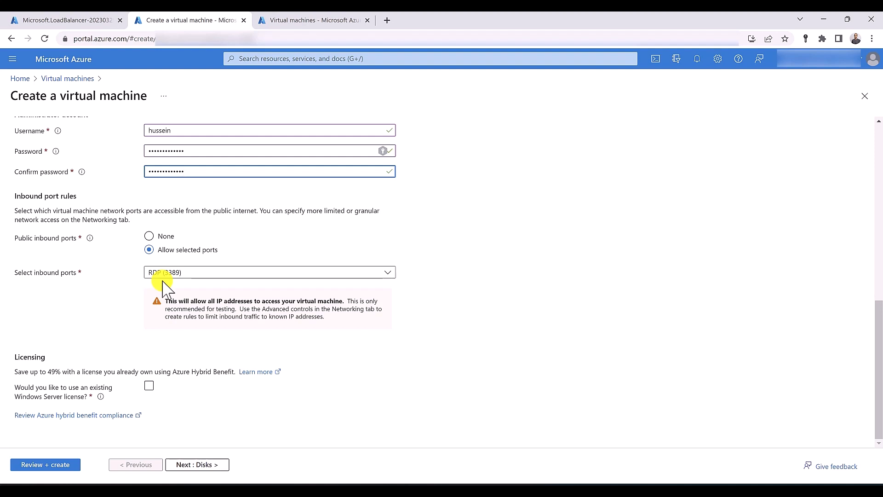
pyautogui.scroll(10, 163, 283)
# Put the VM on VNET-SYD with an Advanced NIC network security group
pyautogui.click(95, 138)
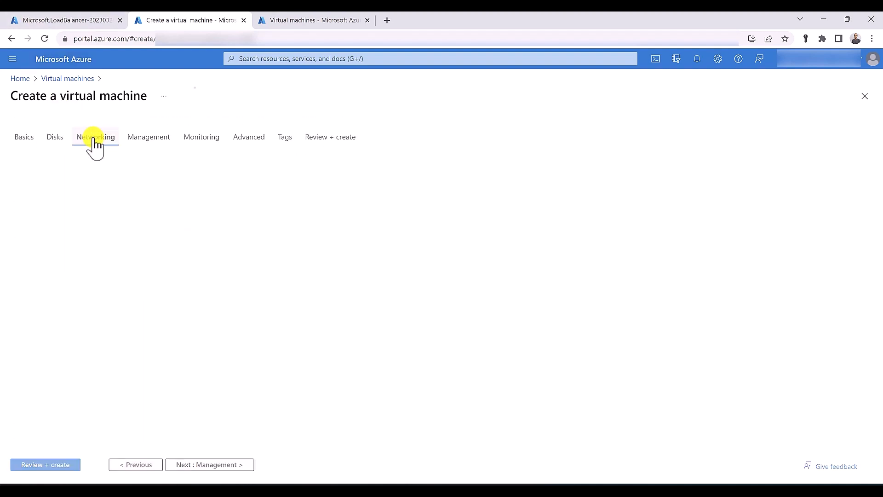
pyautogui.click(231, 232)
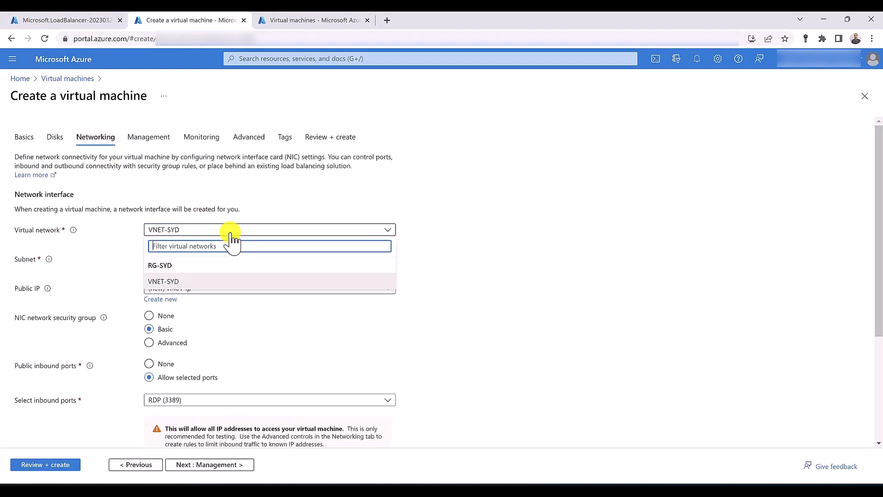
pyautogui.click(234, 282)
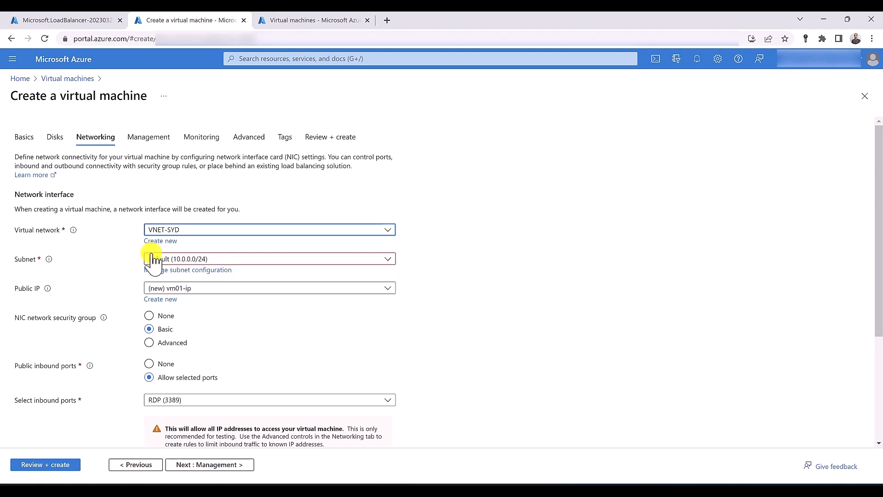
pyautogui.scroll(-3, 127, 240)
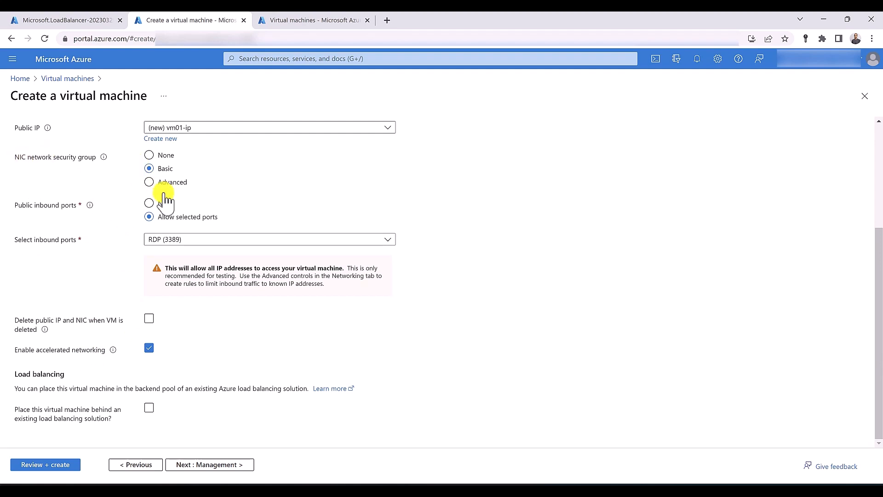
pyautogui.click(149, 182)
pyautogui.scroll(2, 149, 187)
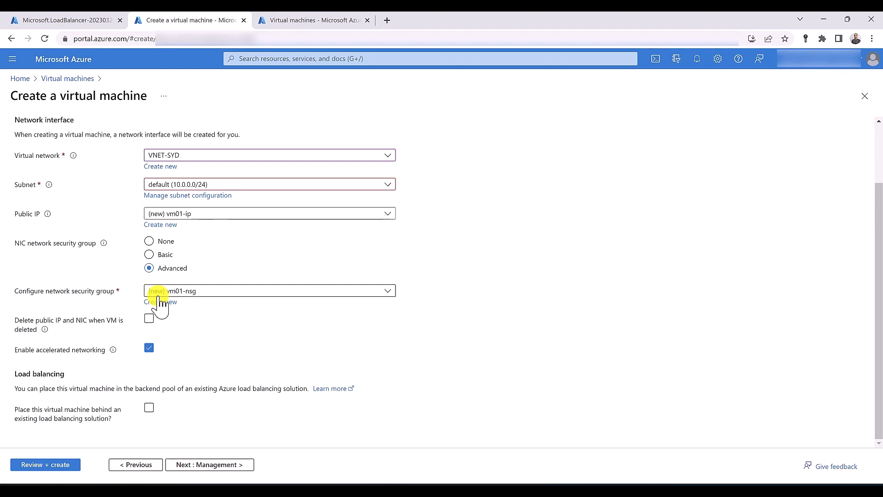
# Place the VM behind PublicLoadBalancer and its backend pool
pyautogui.click(149, 408)
pyautogui.scroll(-3, 65, 388)
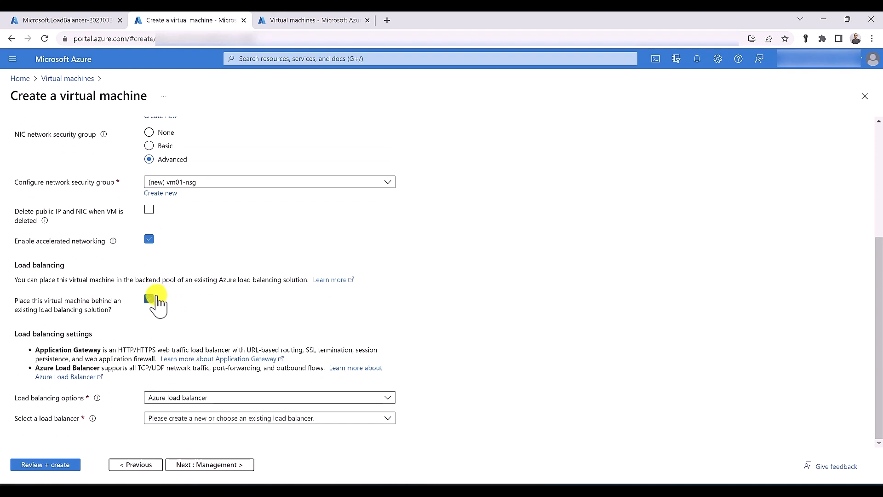
pyautogui.click(183, 420)
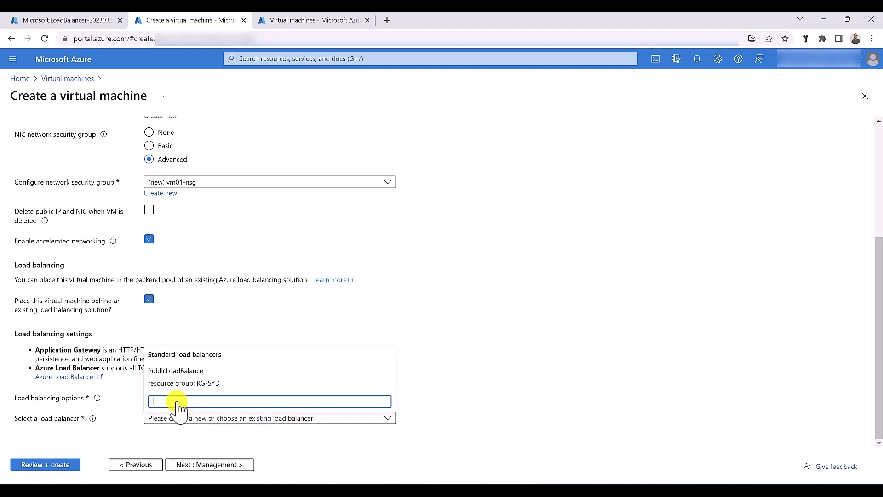
pyautogui.click(177, 373)
pyautogui.scroll(-1, 202, 405)
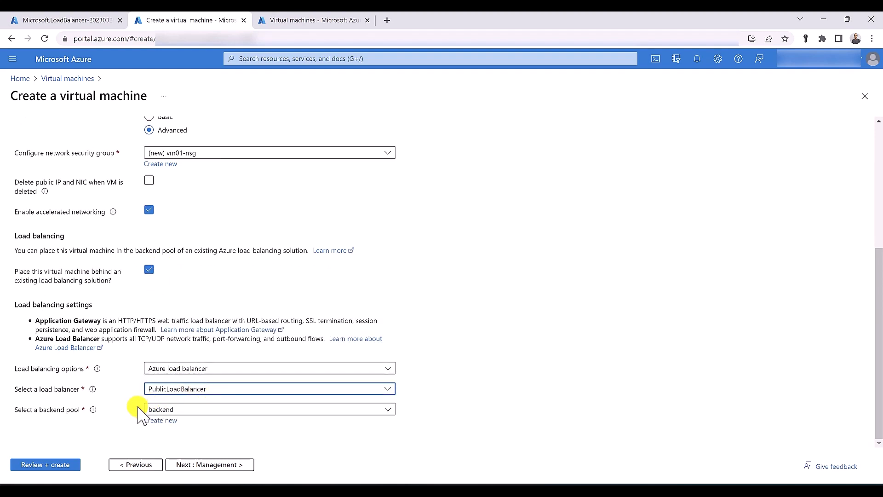
pyautogui.scroll(3, 173, 322)
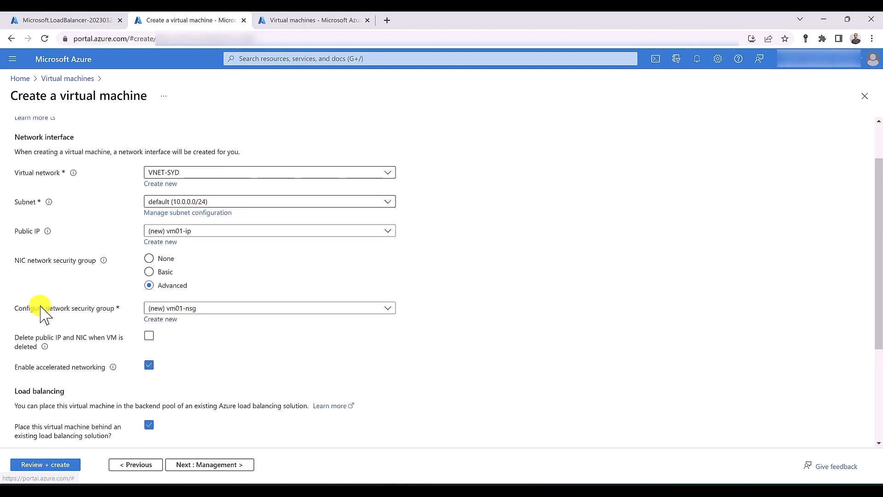
pyautogui.click(161, 319)
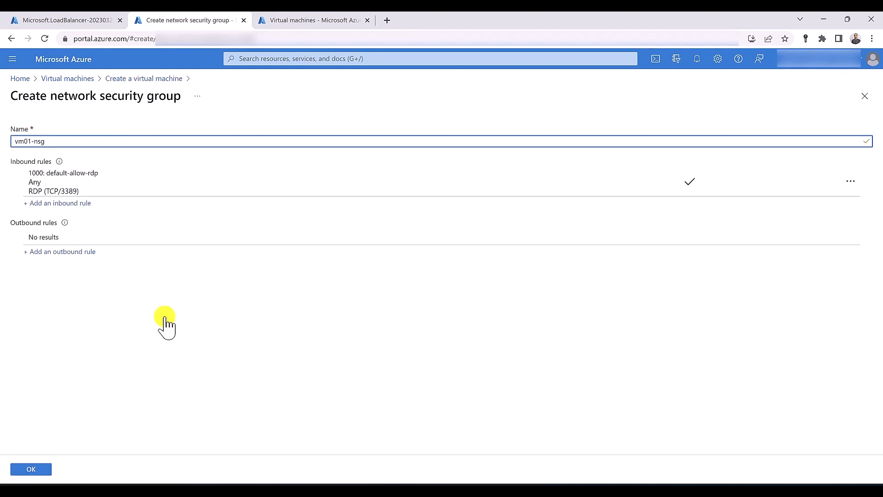
# Add an HTTP inbound rule with priority 100 to vm01-nsg and confirm the group
pyautogui.click(73, 204)
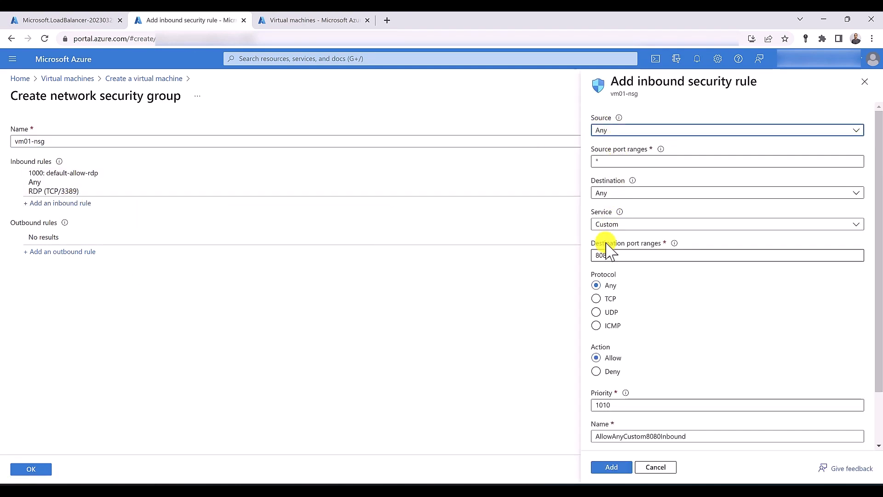
pyautogui.click(602, 225)
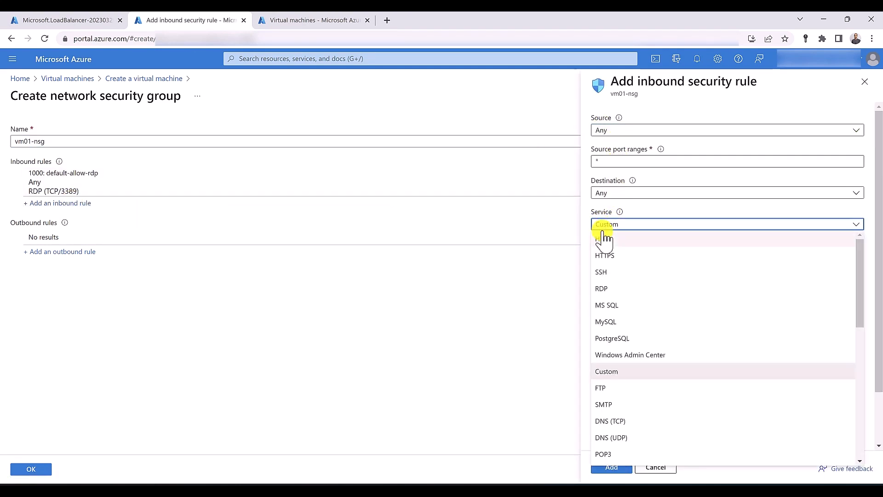
pyautogui.click(605, 236)
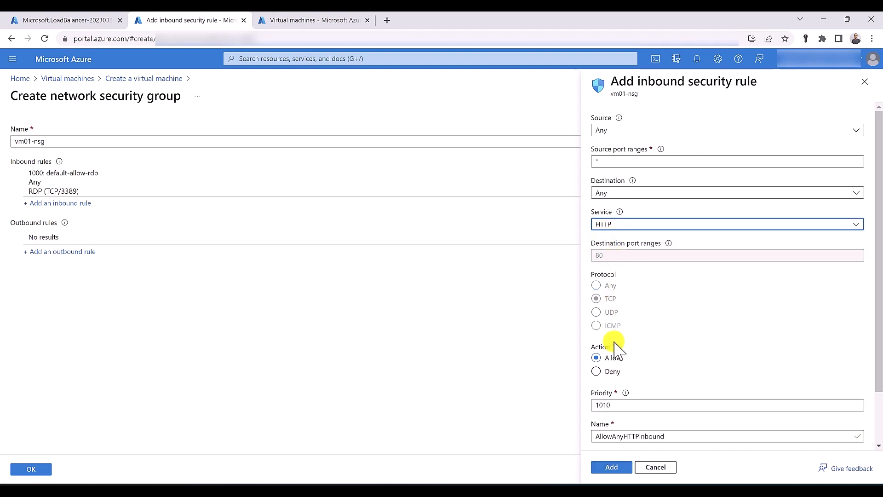
pyautogui.doubleClick(614, 404)
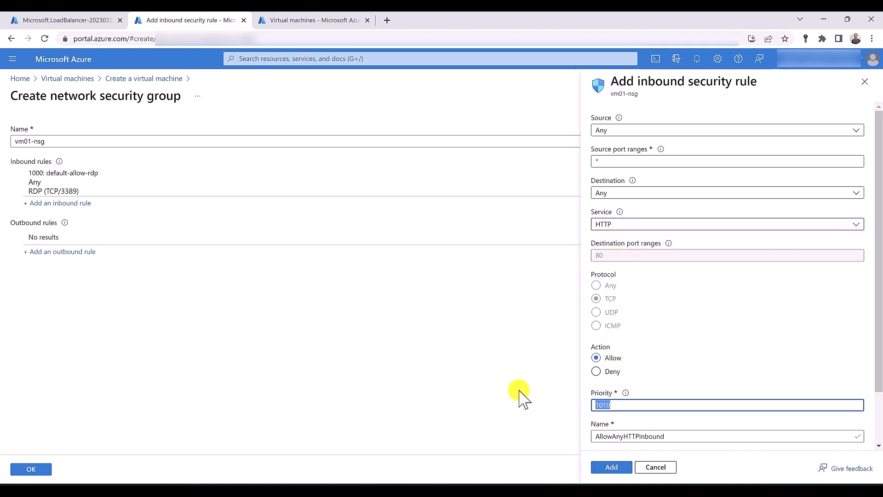
pyautogui.write('100')
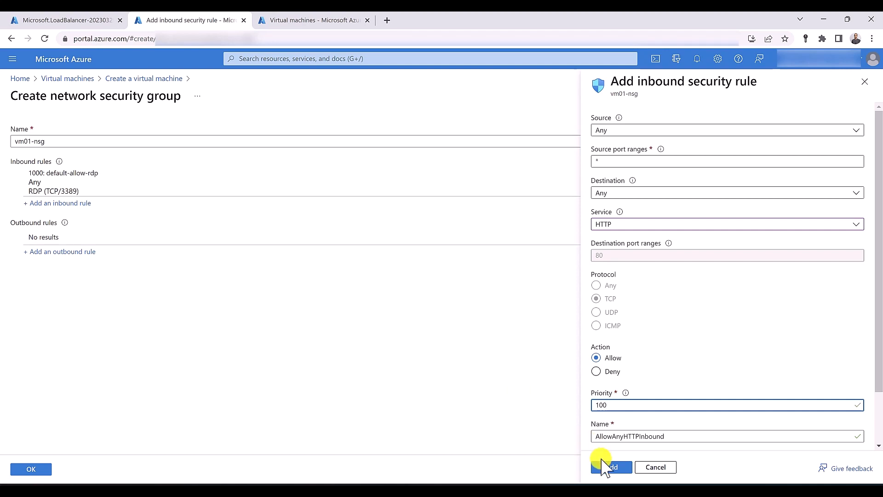
pyautogui.click(601, 468)
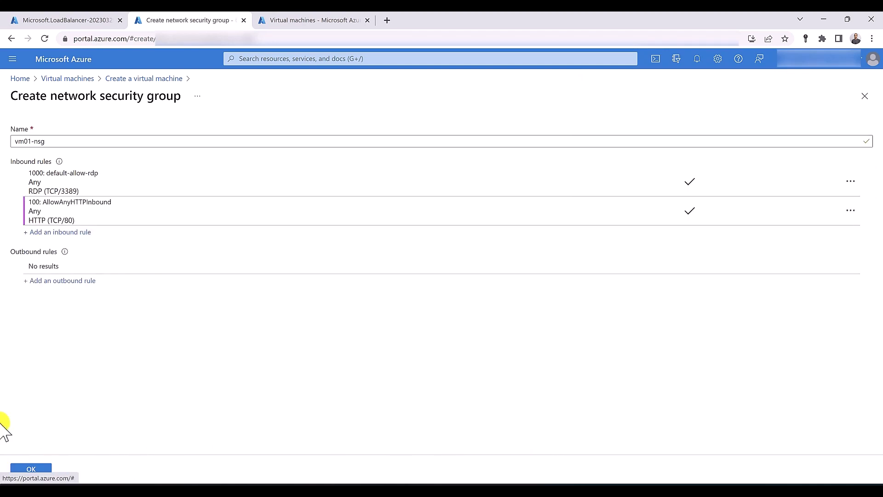
pyautogui.click(32, 468)
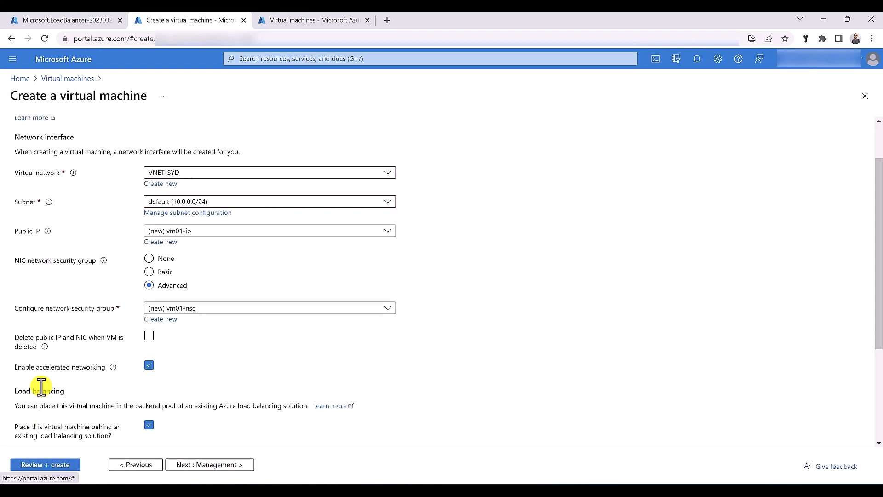
# Validate and create vm01, then go to the still-empty Virtual machines list
pyautogui.scroll(-3, 41, 387)
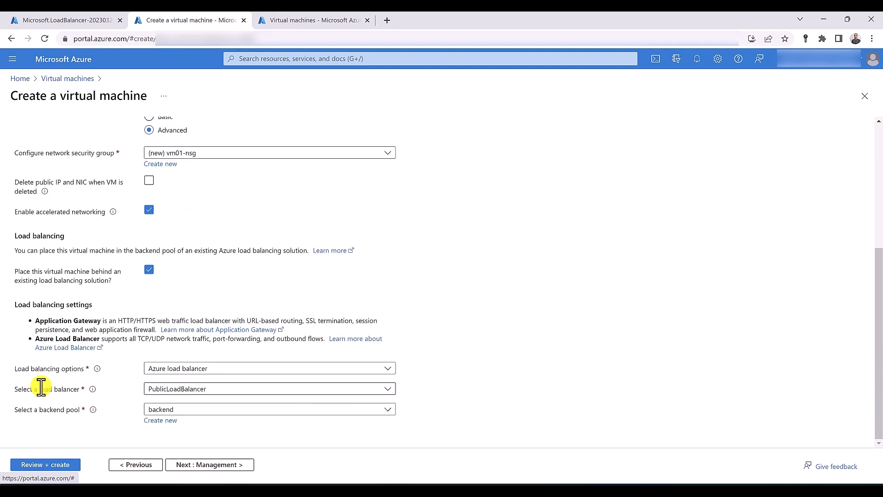
pyautogui.click(52, 465)
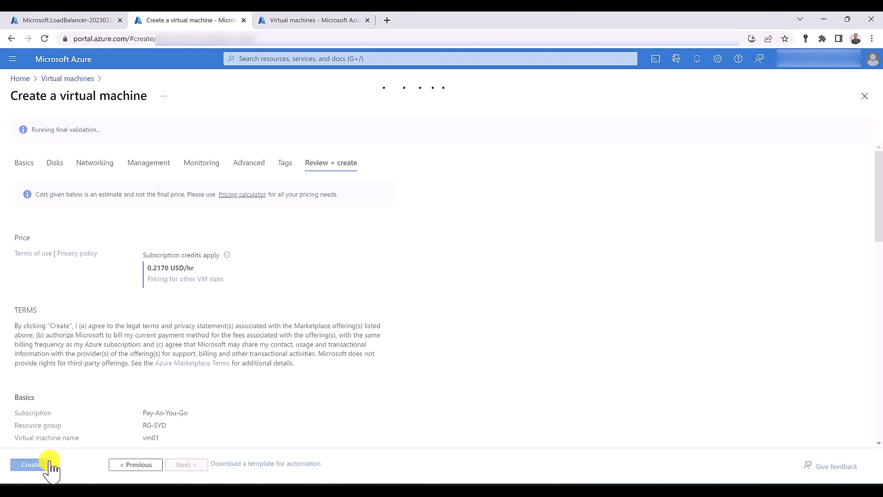
pyautogui.click(47, 465)
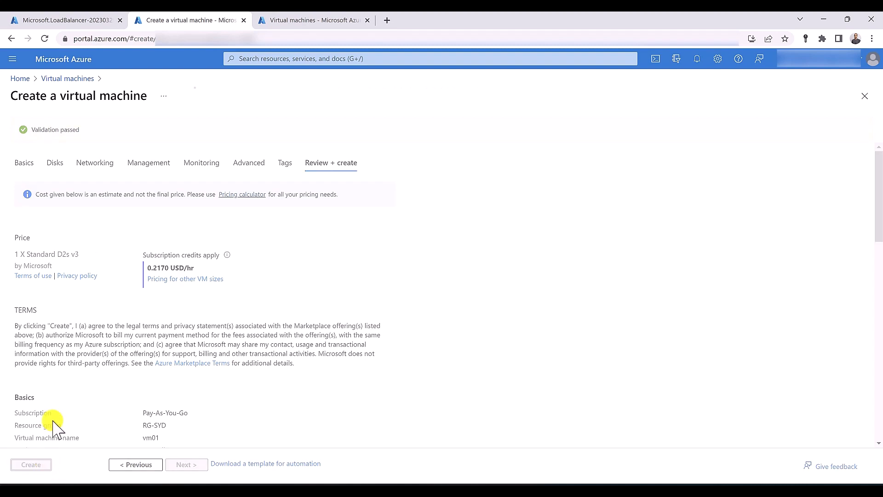
pyautogui.click(310, 20)
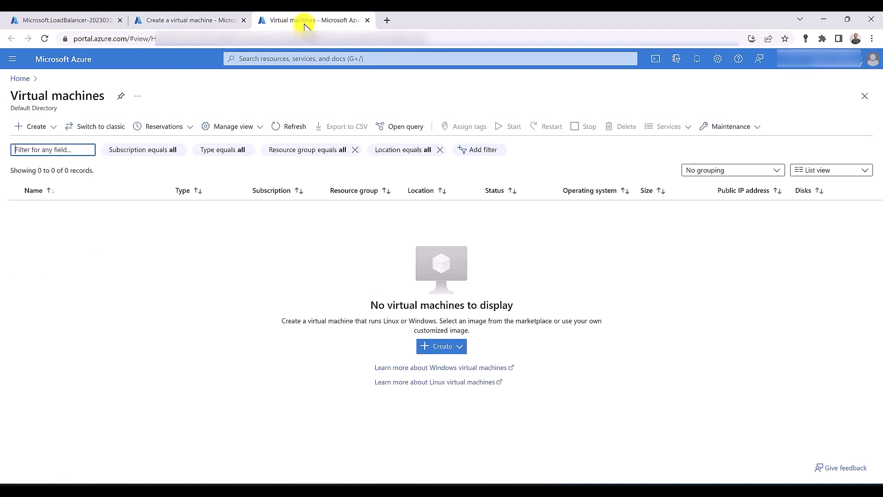
# Start a new Azure virtual machine named vm02 in resource group RG-SYD
pyautogui.click(36, 127)
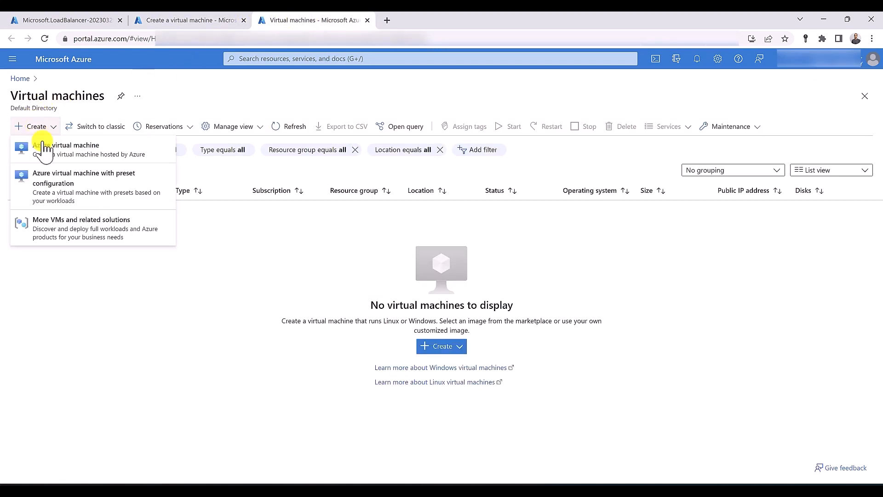
pyautogui.click(42, 143)
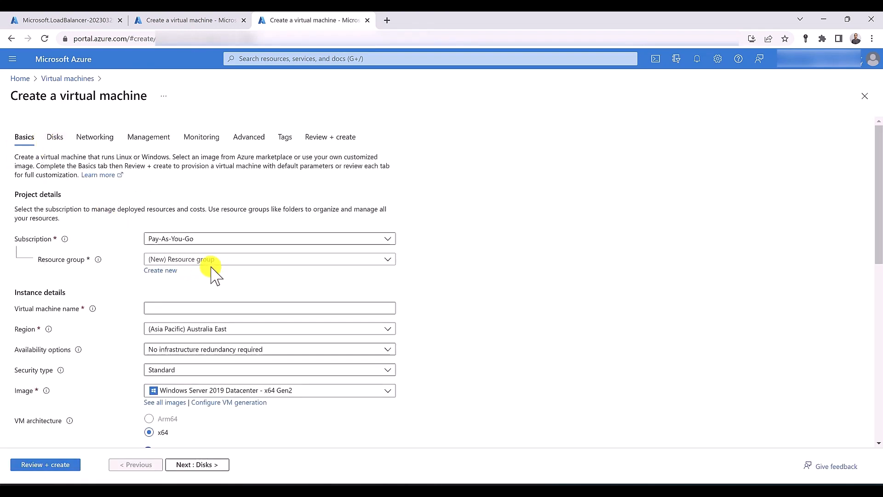
pyautogui.click(214, 260)
pyautogui.click(199, 346)
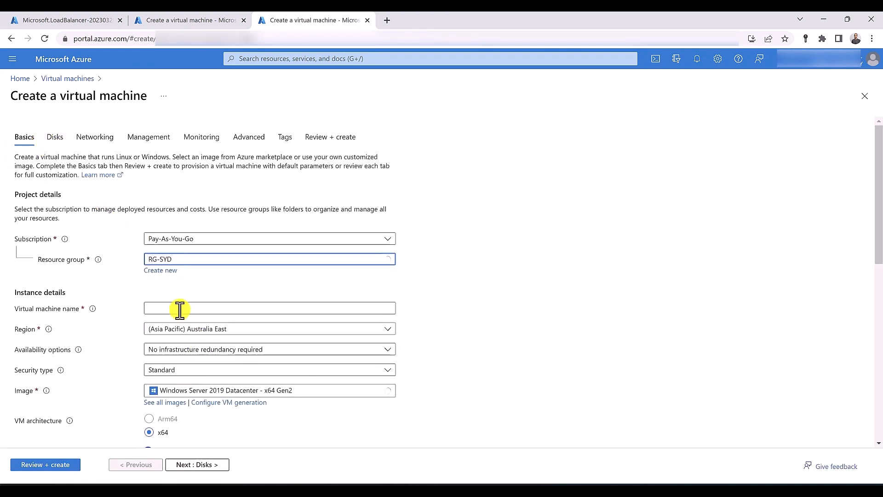
pyautogui.click(178, 308)
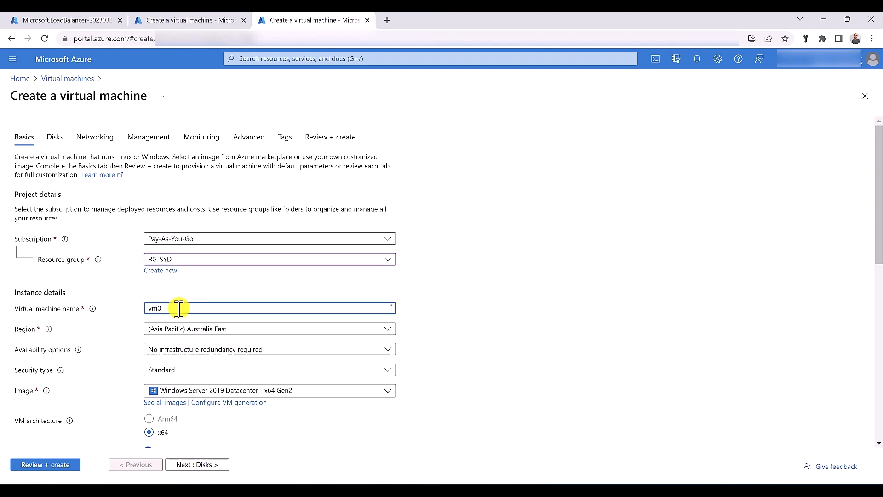
pyautogui.scroll(-8, 179, 308)
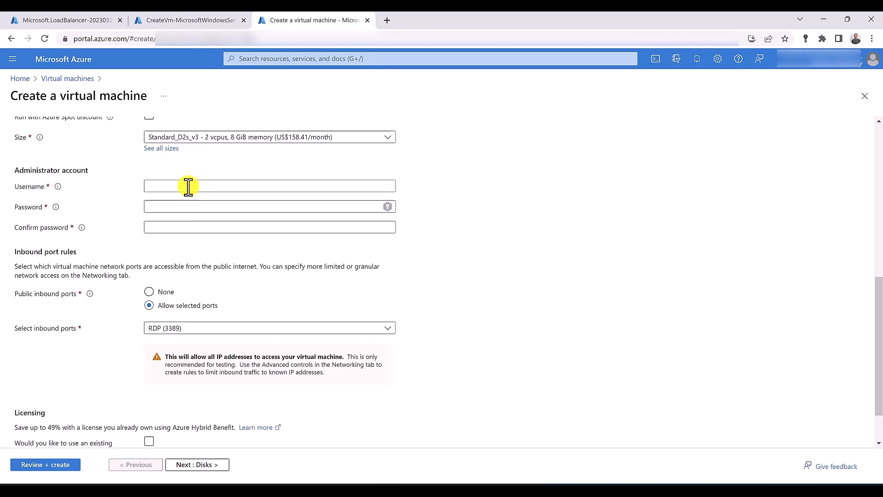
# Enter the administrator username, the password and its matching confirmation
pyautogui.click(188, 186)
pyautogui.write('hussein')
pyautogui.press('Tab')
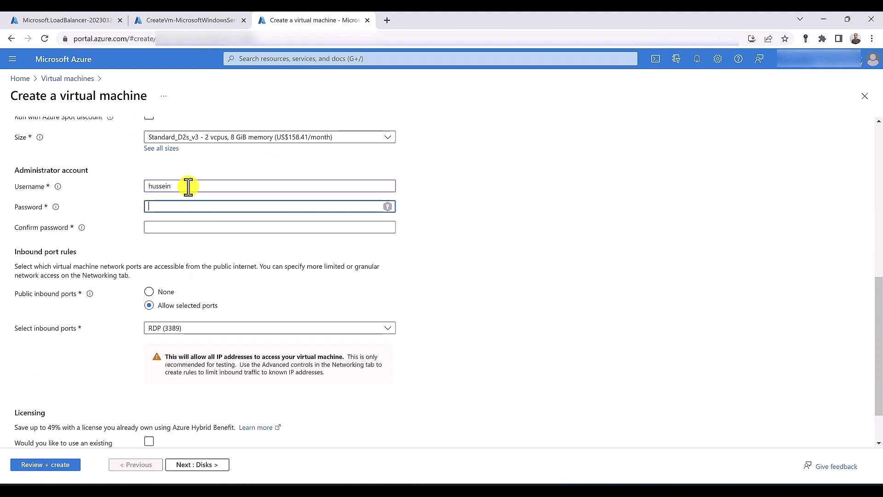
pyautogui.write('*********')
pyautogui.press('Tab')
pyautogui.write('************')
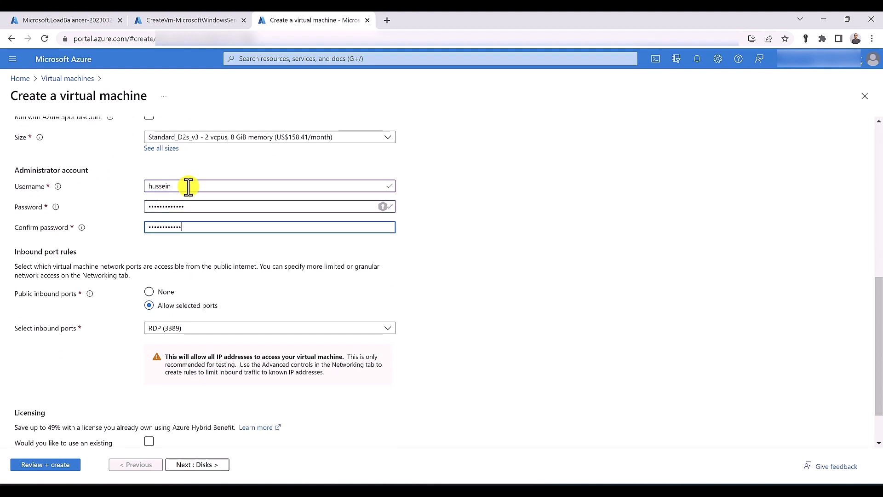
pyautogui.write('*')
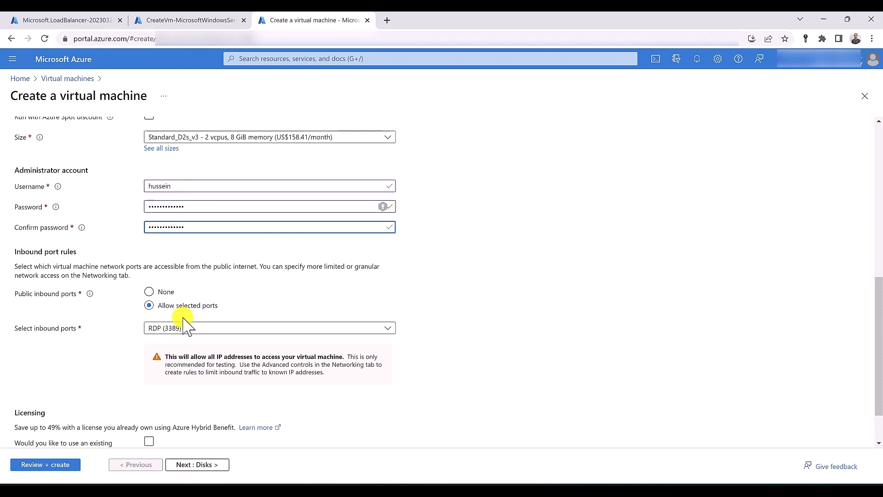
pyautogui.scroll(10, 186, 325)
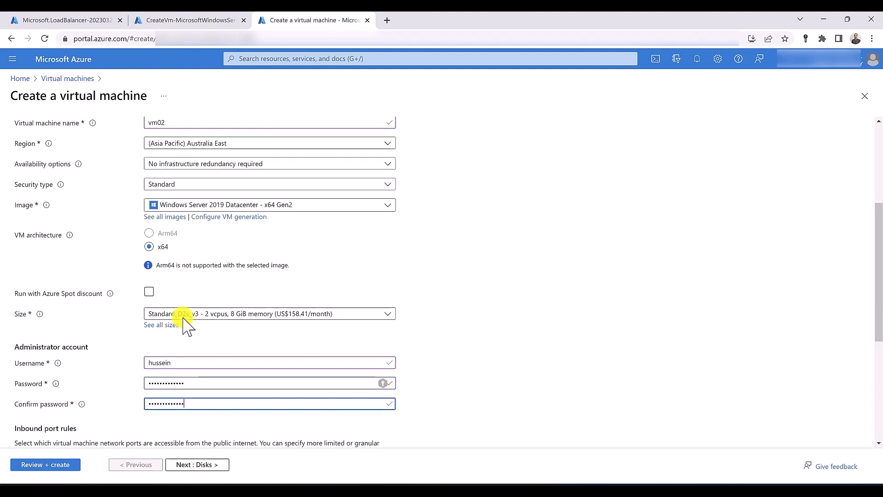
# Keep vm02 on virtual network VNET-SYD with an advanced network security group
pyautogui.click(96, 137)
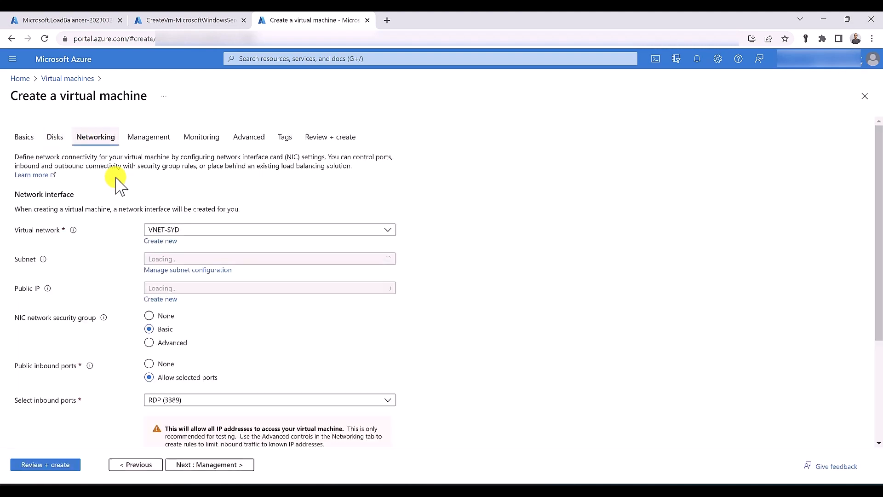
pyautogui.click(213, 234)
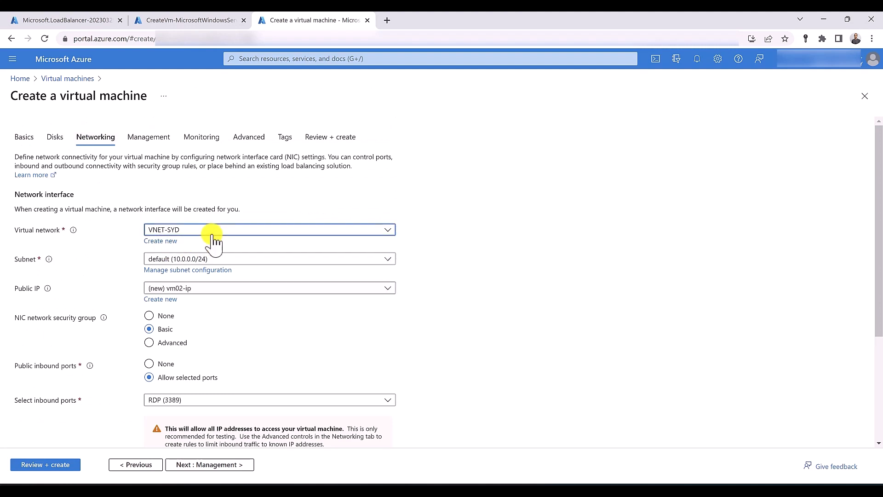
pyautogui.click(208, 229)
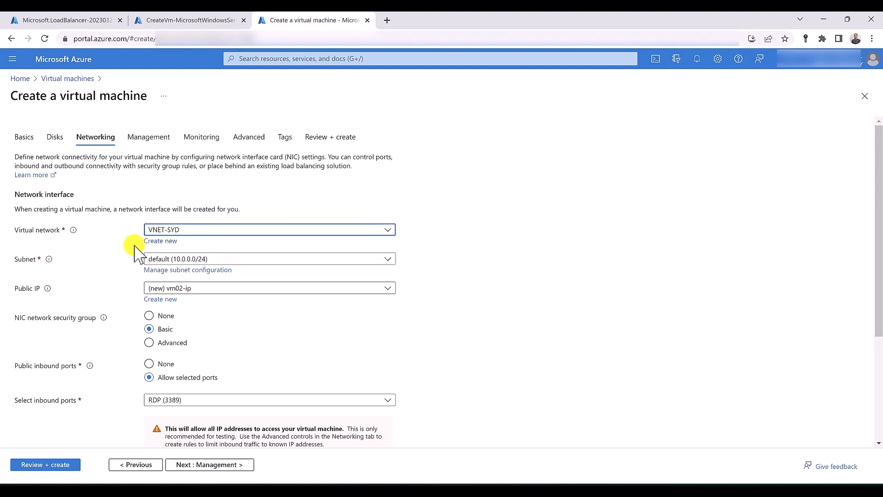
pyautogui.scroll(-1, 138, 251)
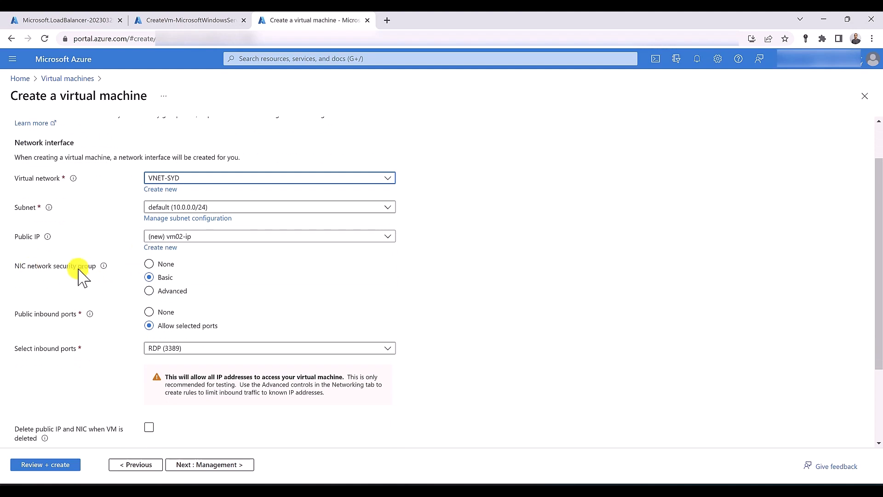
pyautogui.click(148, 291)
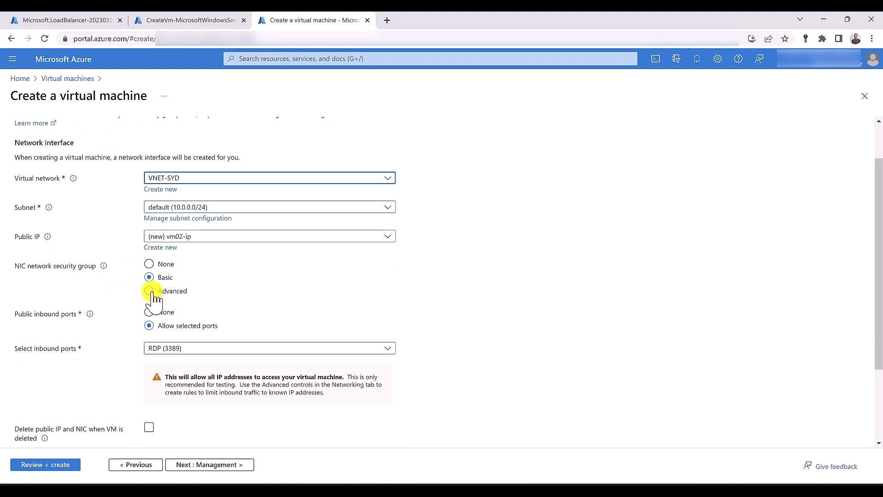
# Place vm02 in PublicLoadBalancer's 'backend' pool and begin editing the new vm02-nsg
pyautogui.scroll(-1, 122, 301)
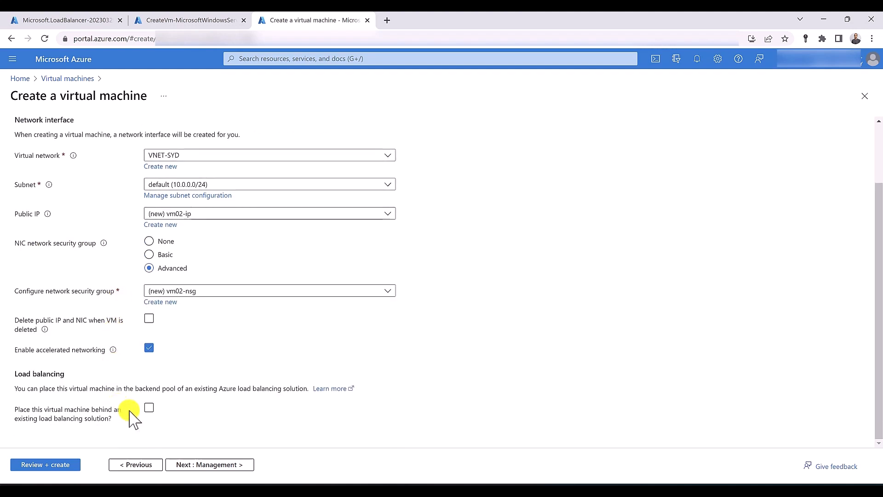
pyautogui.click(148, 407)
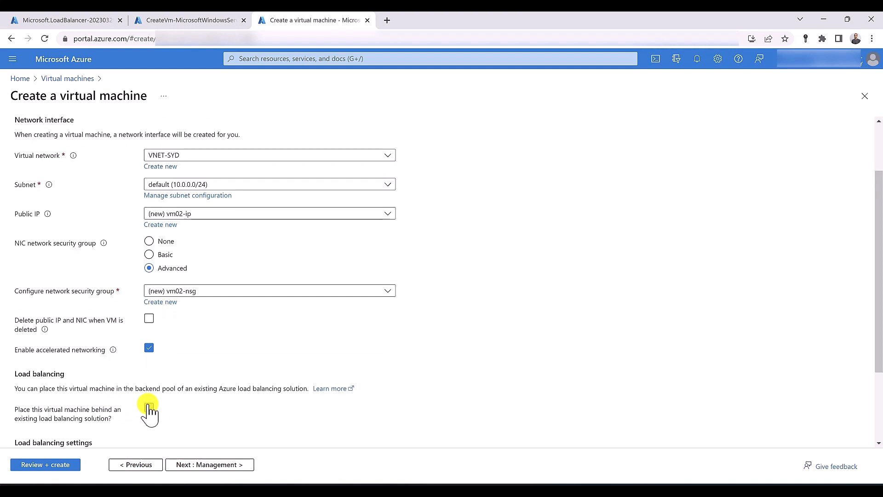
pyautogui.scroll(-3, 149, 410)
pyautogui.click(222, 390)
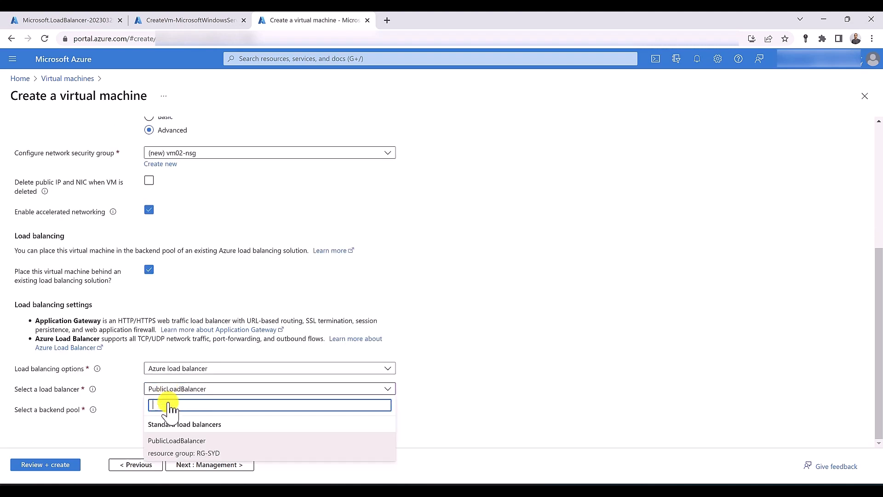
pyautogui.click(171, 442)
pyautogui.click(181, 410)
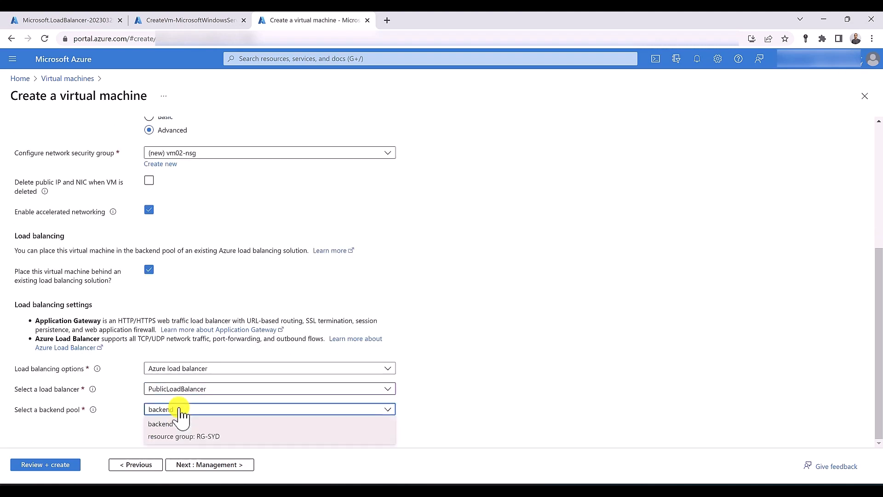
pyautogui.click(142, 435)
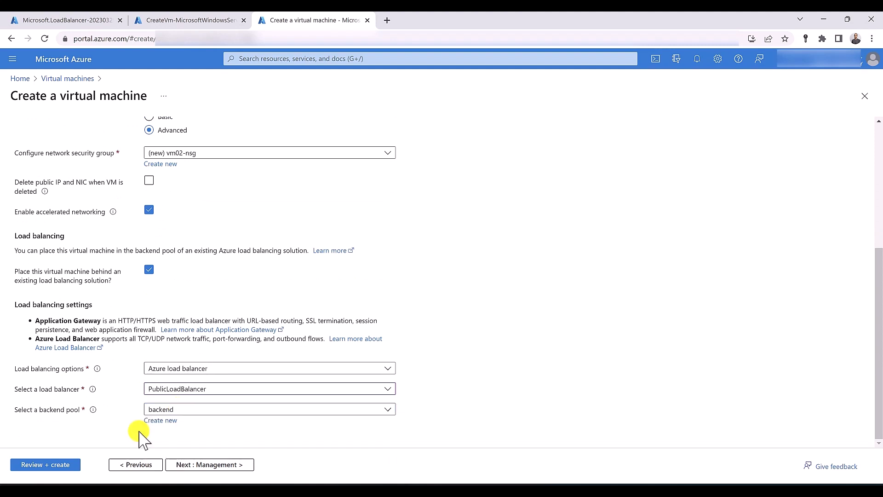
pyautogui.scroll(2, 161, 276)
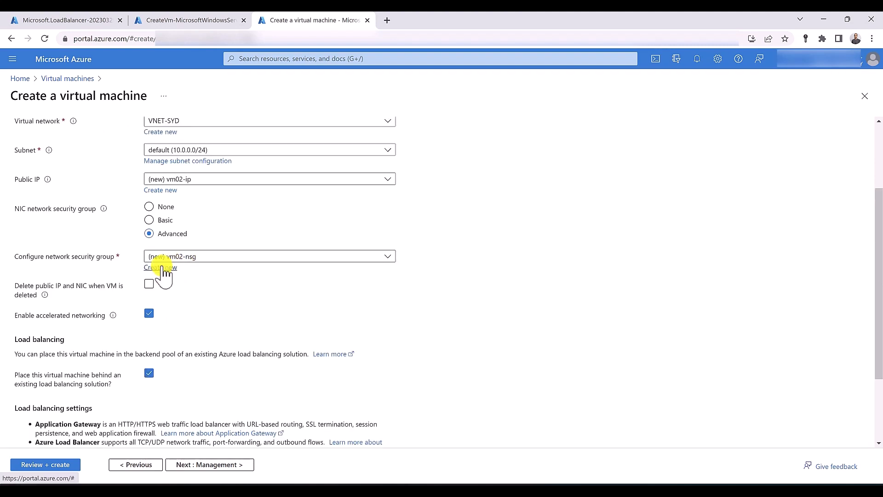
pyautogui.click(161, 267)
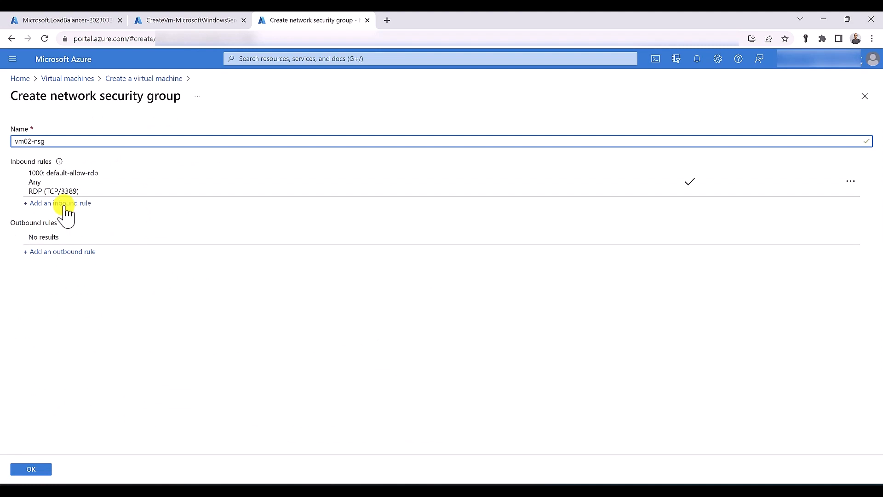
# Add an inbound HTTP rule with priority 100 to vm02-nsg, save it, and review vm02
pyautogui.click(64, 203)
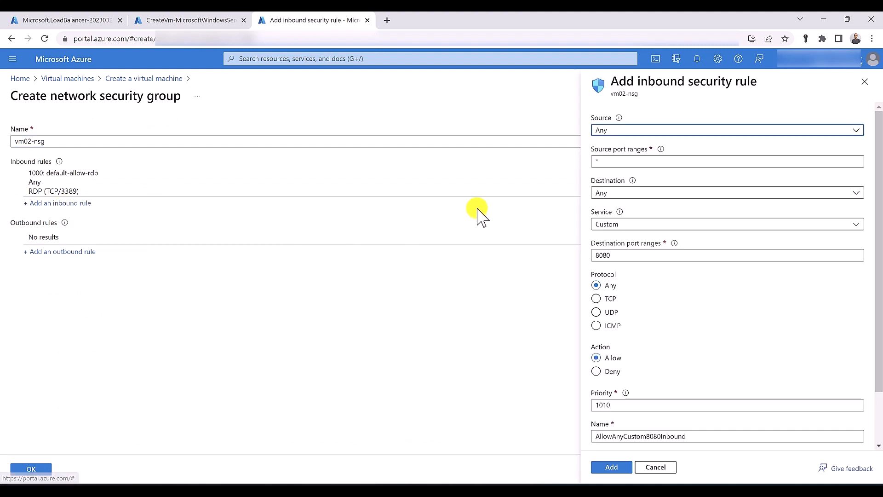
pyautogui.click(639, 224)
pyautogui.click(621, 223)
pyautogui.click(616, 238)
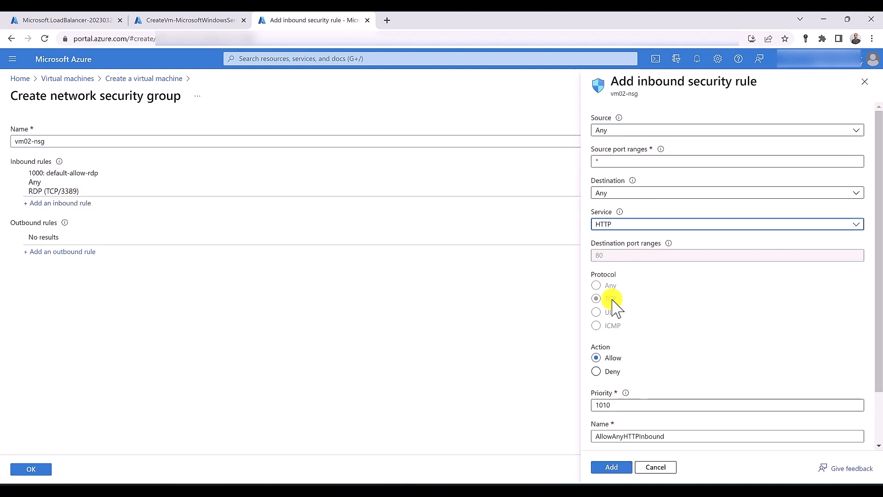
pyautogui.click(616, 404)
pyautogui.doubleClick(617, 405)
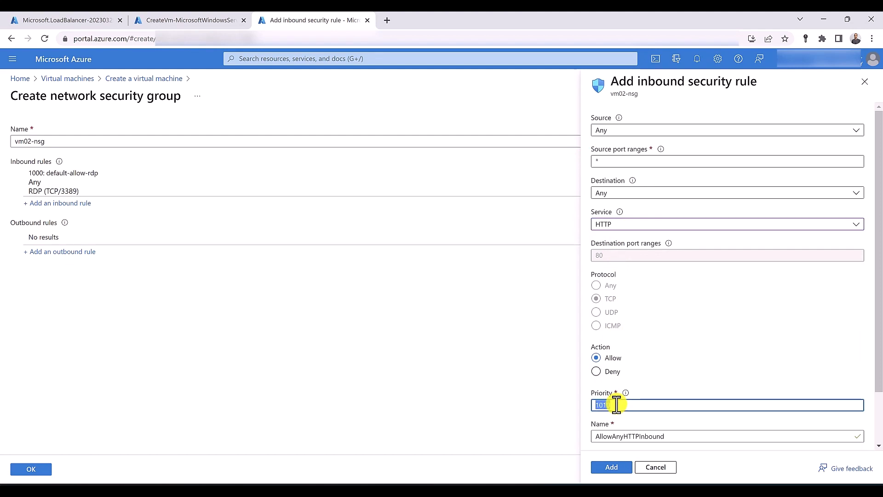
pyautogui.write('100')
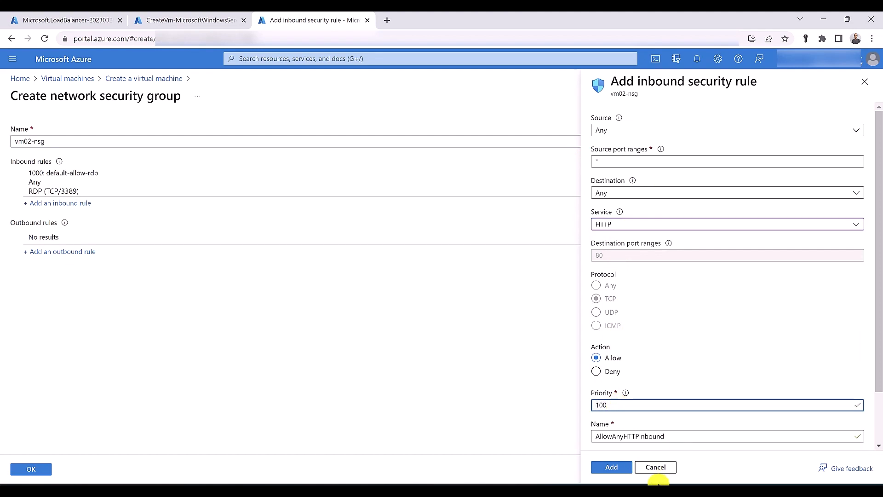
pyautogui.click(612, 468)
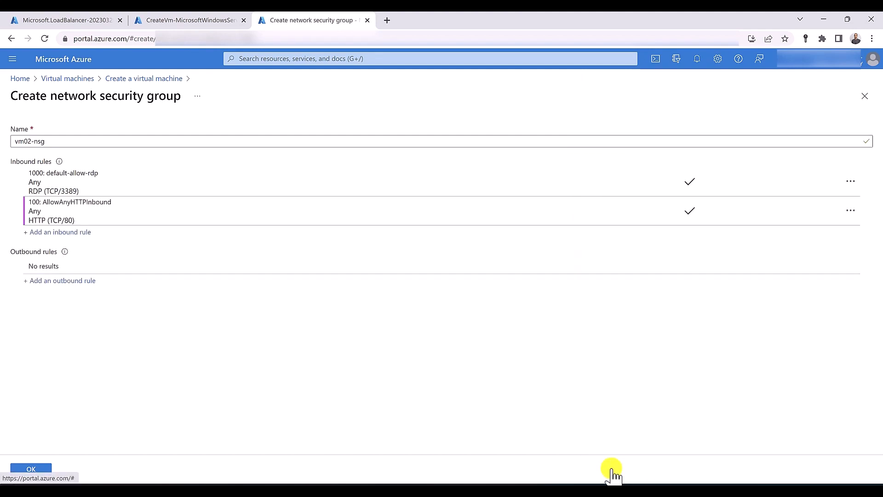
pyautogui.click(43, 471)
pyautogui.click(42, 466)
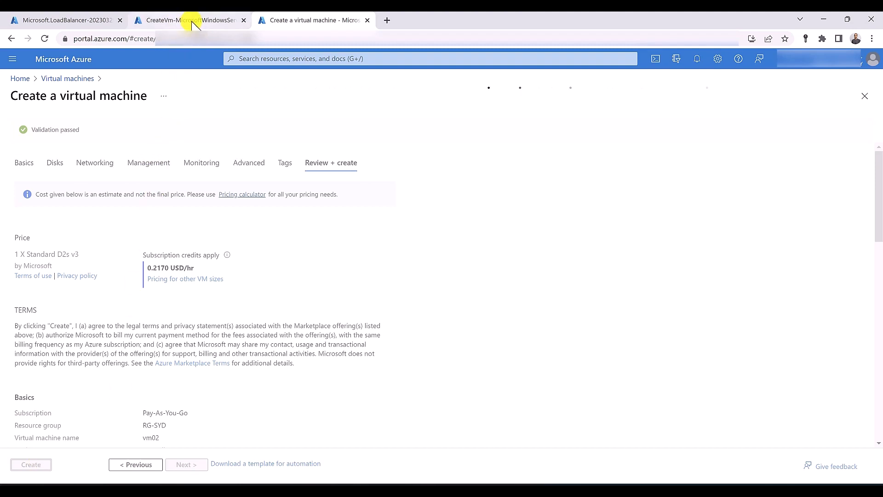
# Check the earlier VM deployment's status and Cloud Shell, then return to the vm02 deployment
pyautogui.click(192, 23)
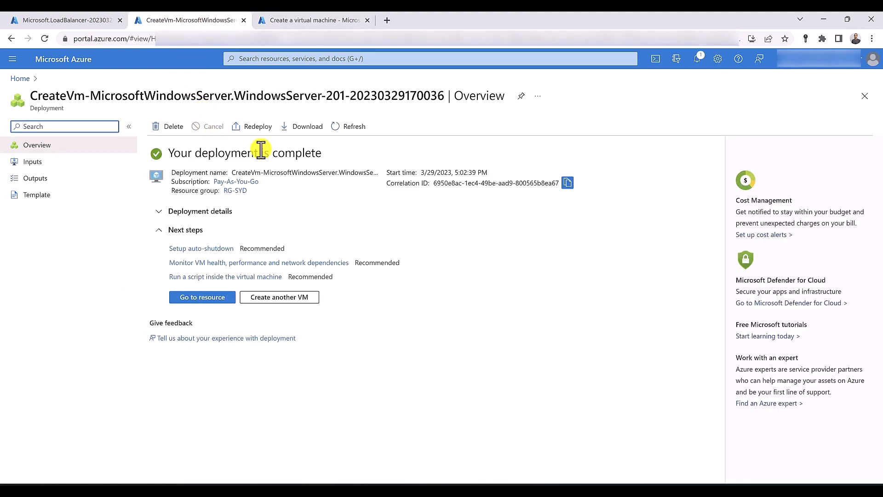
pyautogui.click(658, 59)
pyautogui.click(324, 19)
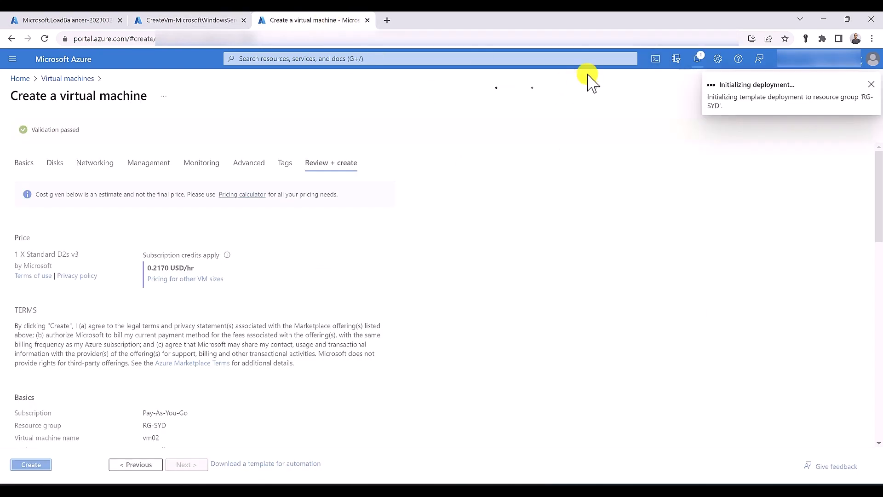
# Run the pasted Set-AzVMExtension IIS command in Cloud Shell with RG-SYD and vm01
pyautogui.click(656, 59)
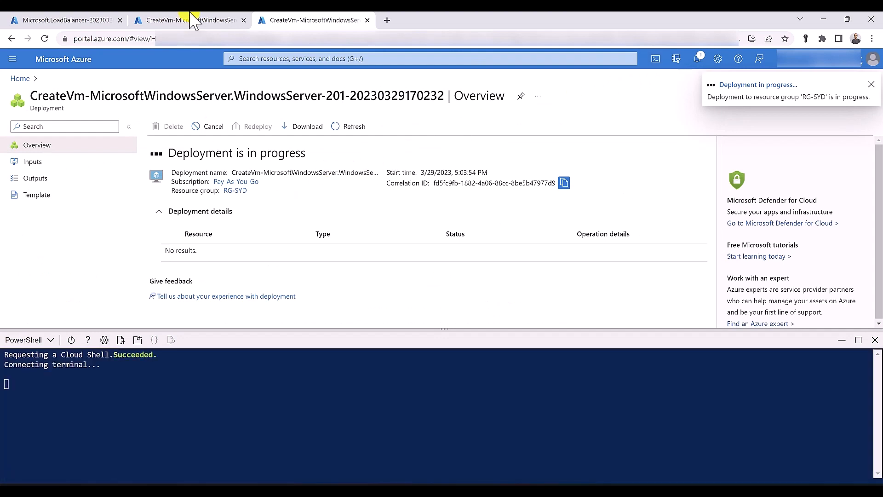
pyautogui.click(192, 21)
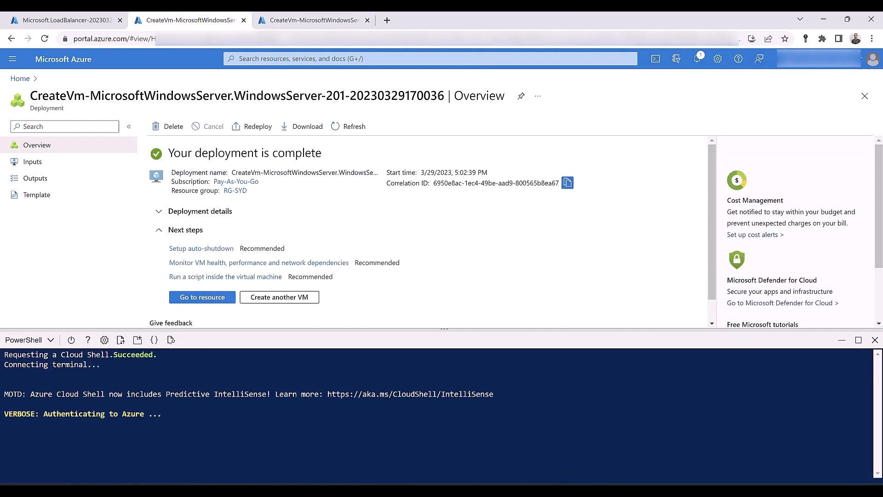
pyautogui.rightClick(94, 437)
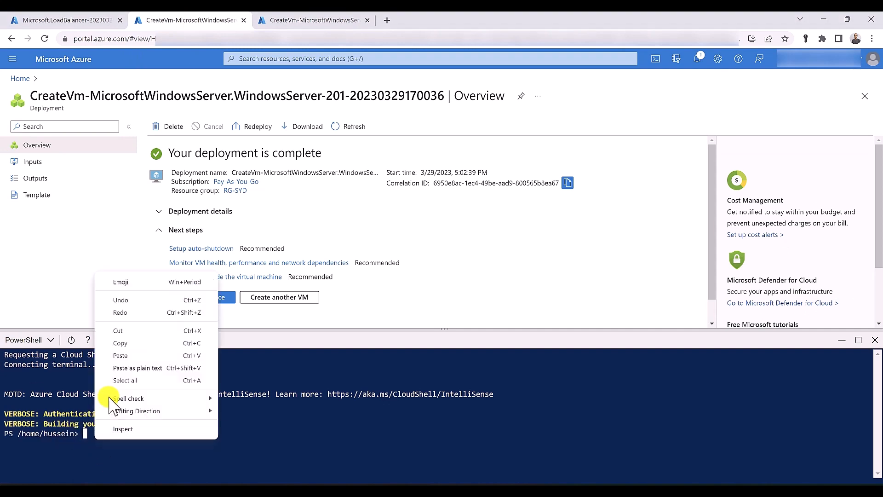
pyautogui.click(127, 354)
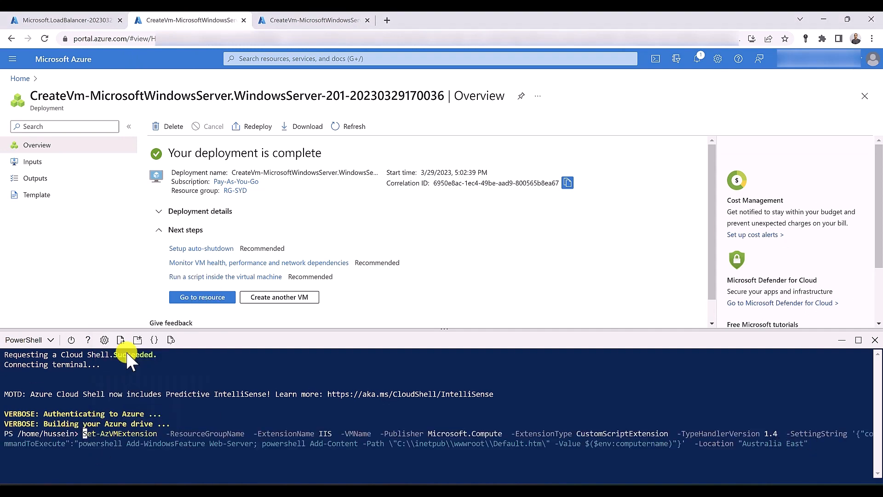
pyautogui.hotkey('ctrl', 'Right')
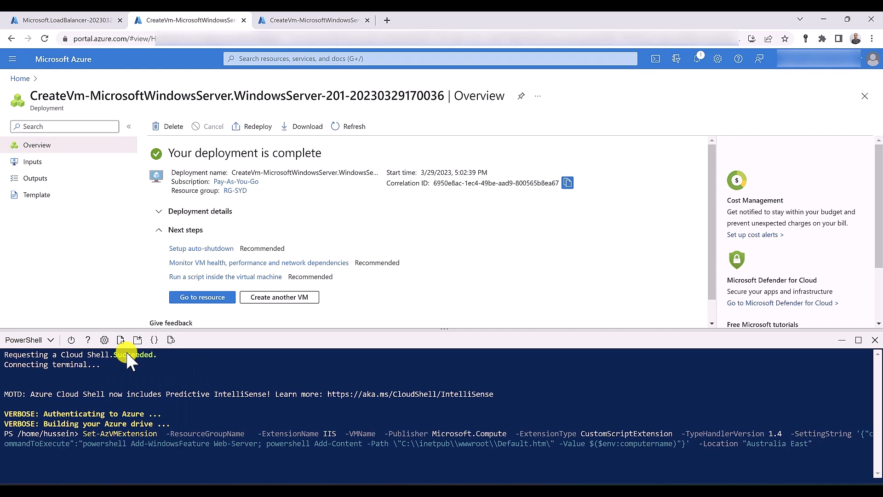
pyautogui.write('RG-SYD')
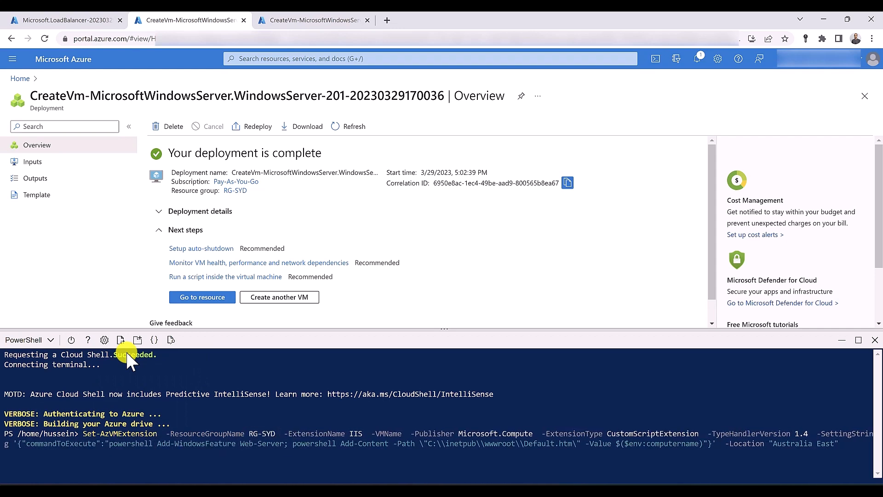
pyautogui.hotkey('ctrl', 'Right')
pyautogui.hotkey('ctrl', 'Right')
pyautogui.hotkey('ctrl', 'Right')
pyautogui.write('vm01')
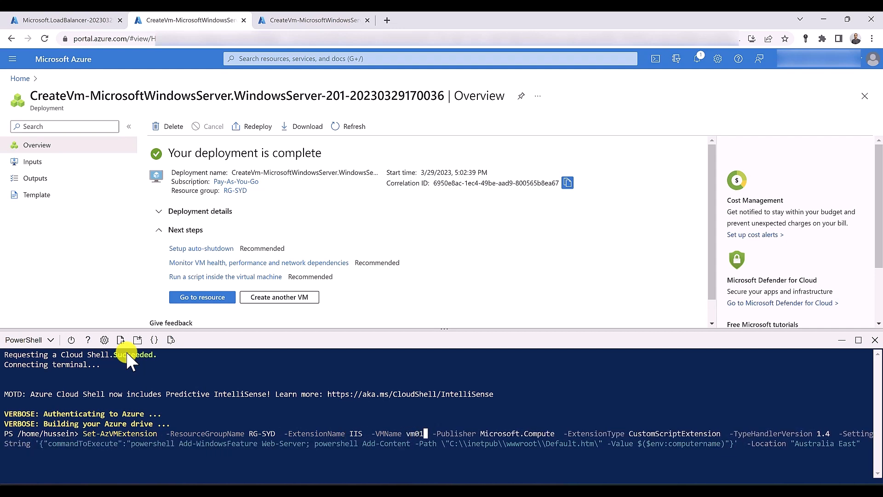
pyautogui.press('Return')
pyautogui.click(290, 19)
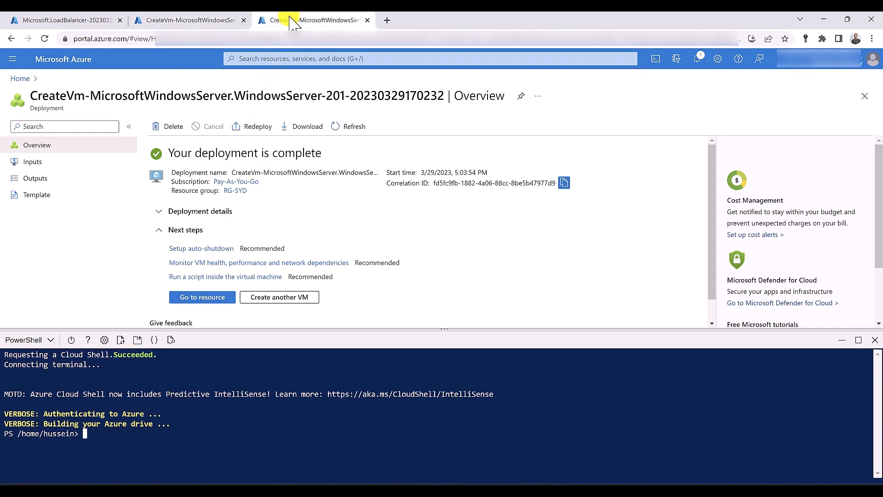
# Rerun the Set-AzVMExtension IIS command with resource group RG-SYD and VM name vm02
pyautogui.rightClick(107, 442)
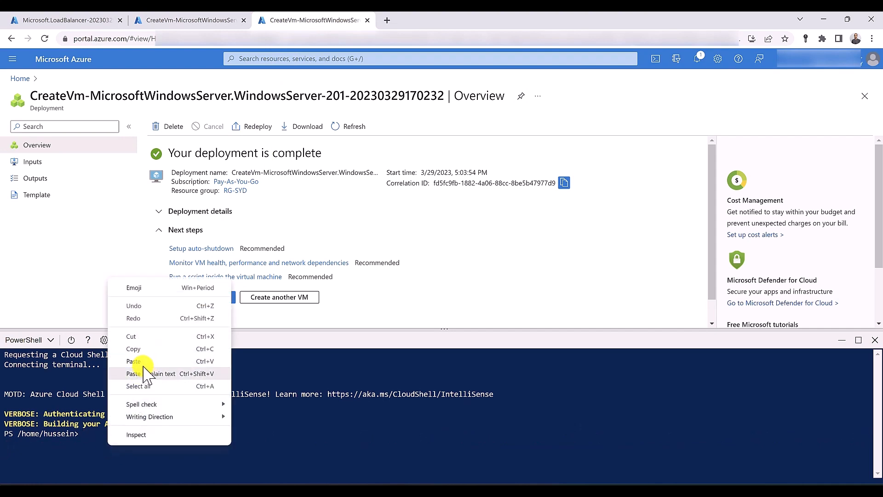
pyautogui.click(136, 360)
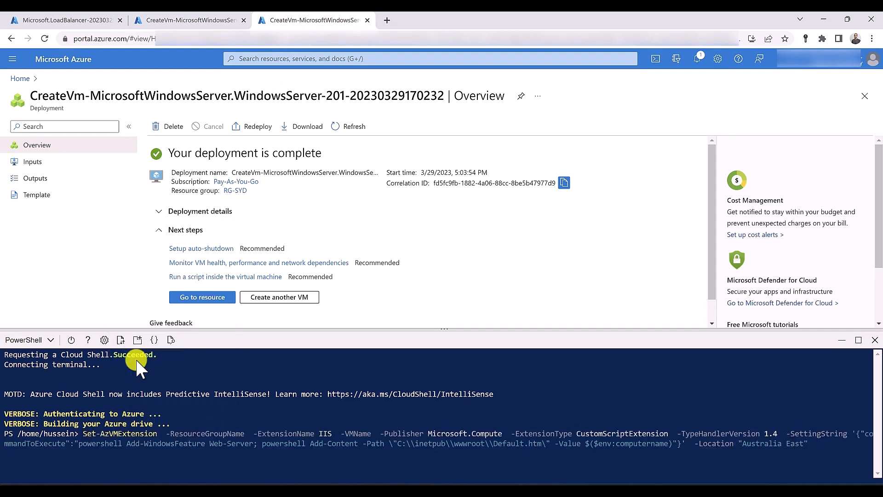
pyautogui.press('Home')
pyautogui.hotkey('ctrl', 'Right')
pyautogui.hotkey('ctrl', 'Right')
pyautogui.hotkey('ctrl', 'Right')
pyautogui.write('rg-')
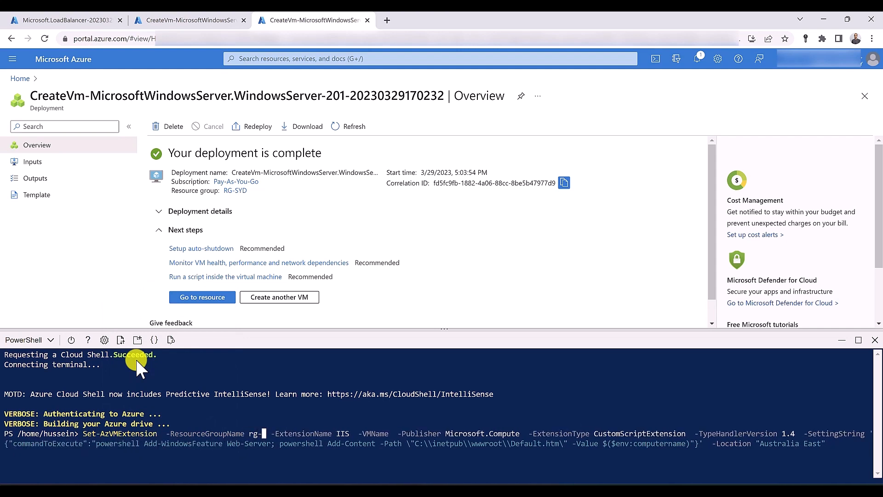
pyautogui.press('Tab')
pyautogui.press('Tab')
pyautogui.hotkey('ctrl', 'Right')
pyautogui.hotkey('ctrl', 'Right')
pyautogui.hotkey('ctrl', 'Right')
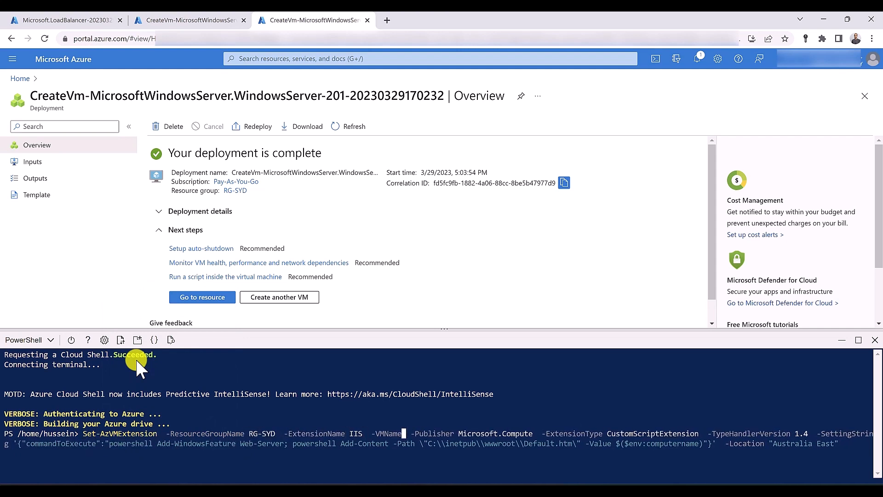
pyautogui.write('vm02')
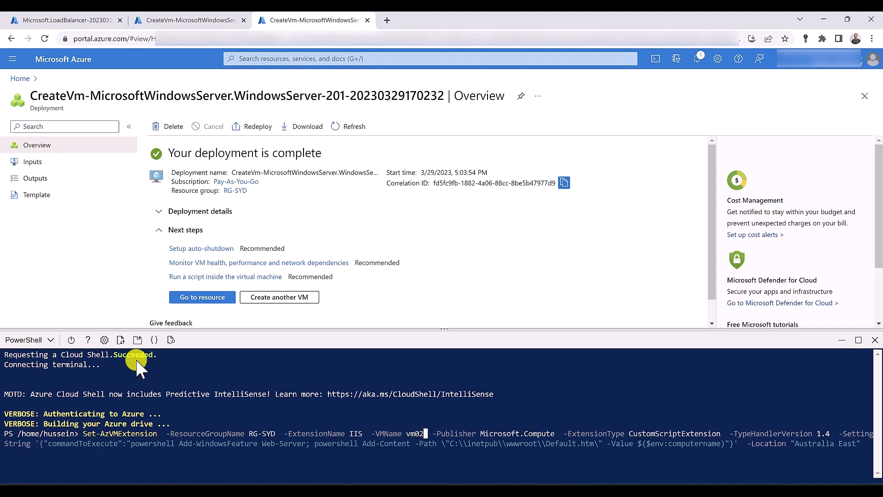
pyautogui.press('Return')
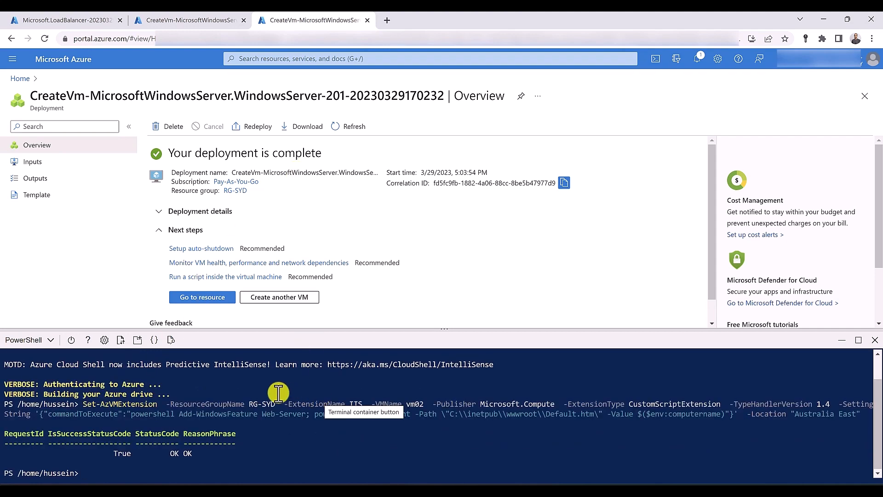
pyautogui.click(68, 20)
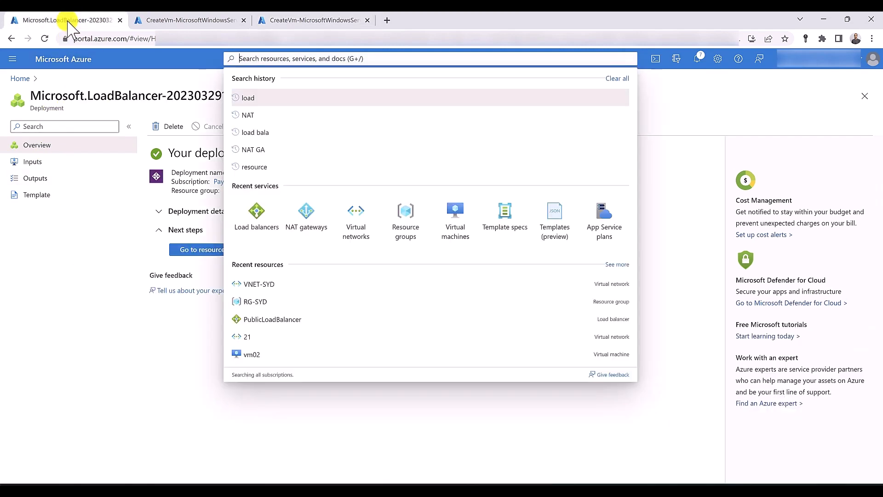
# Copy the LB-IP address 20.92.97.48 from PublicLoadBalancer's Frontend IP configuration
pyautogui.click(203, 282)
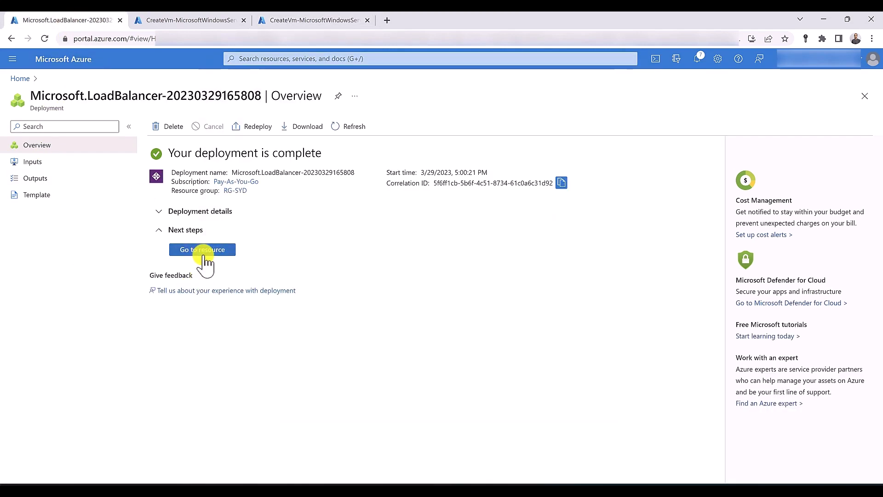
pyautogui.click(202, 252)
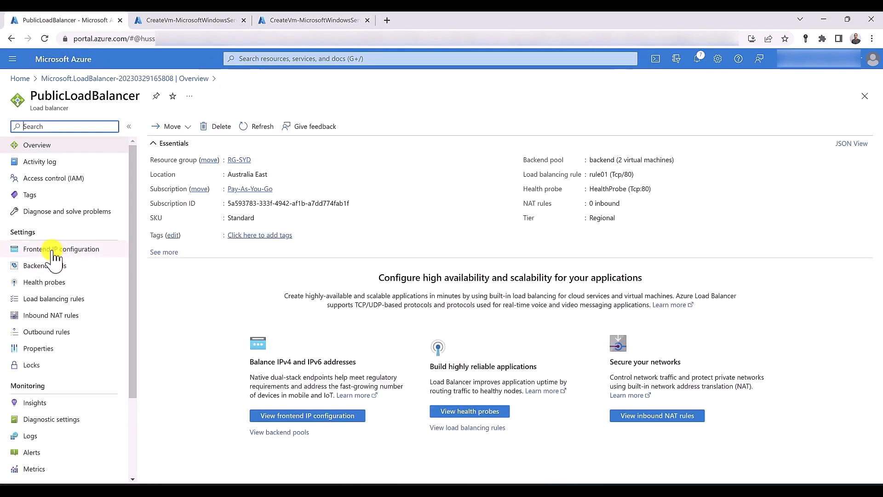
pyautogui.click(52, 252)
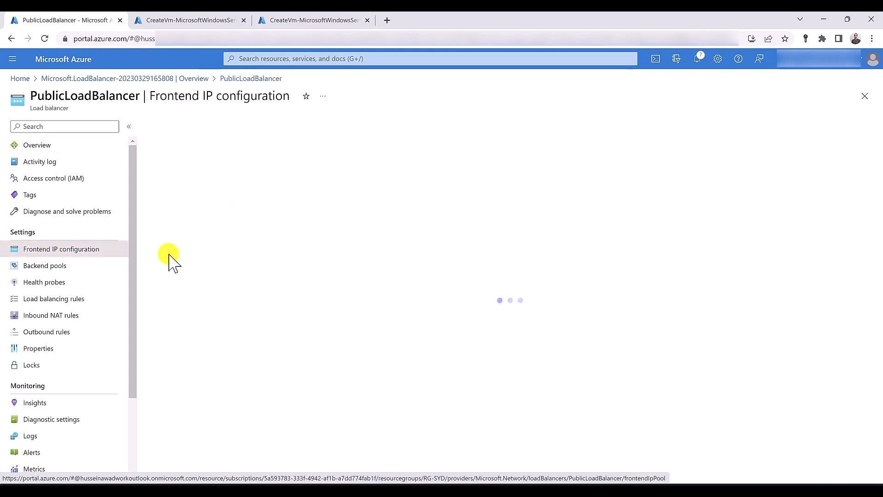
pyautogui.moveTo(387, 188); pyautogui.dragTo(421, 188)
pyautogui.rightClick(408, 198)
pyautogui.click(425, 201)
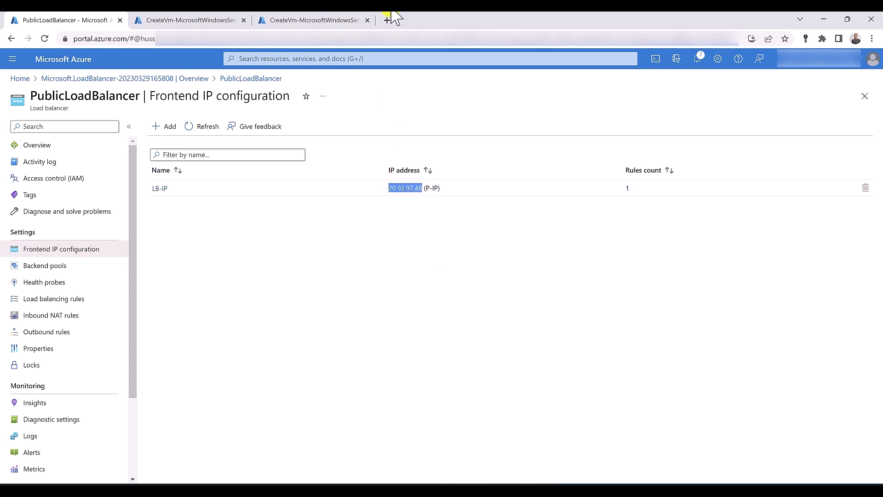
pyautogui.click(388, 21)
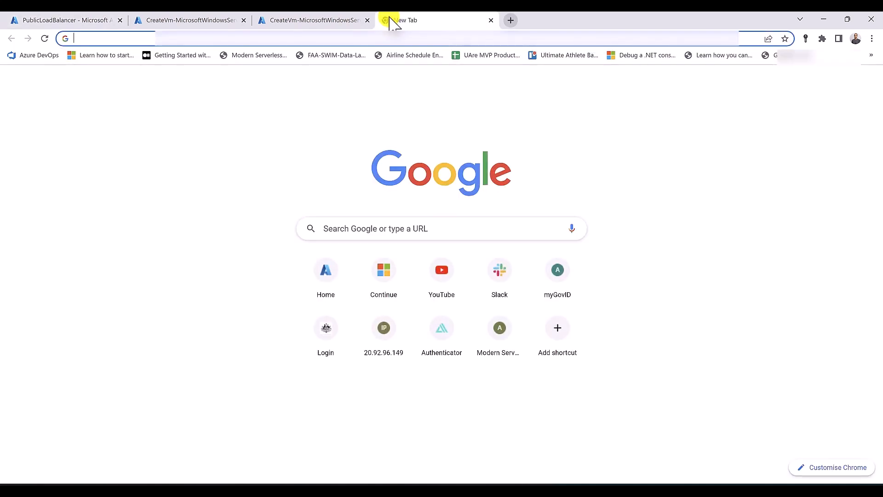
# Load 20.92.97.48 in Chrome and refresh to see the page served by vm01
pyautogui.hotkey('ctrl', 'v')
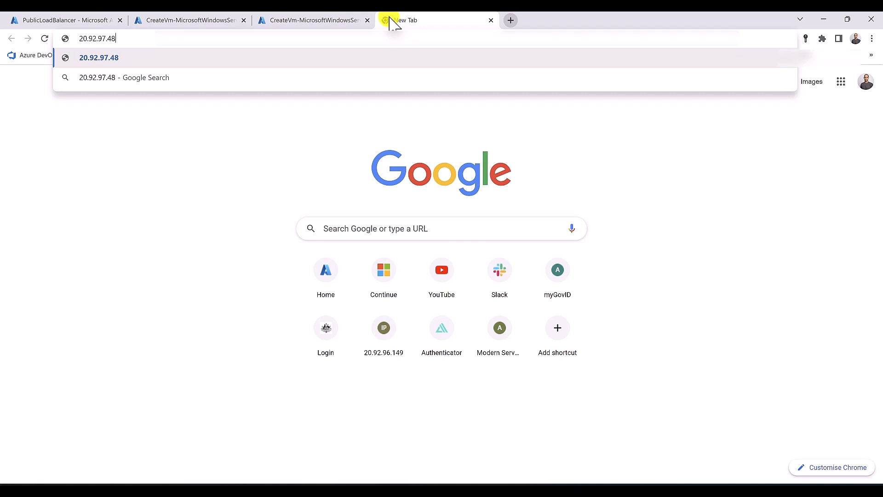
pyautogui.press('Return')
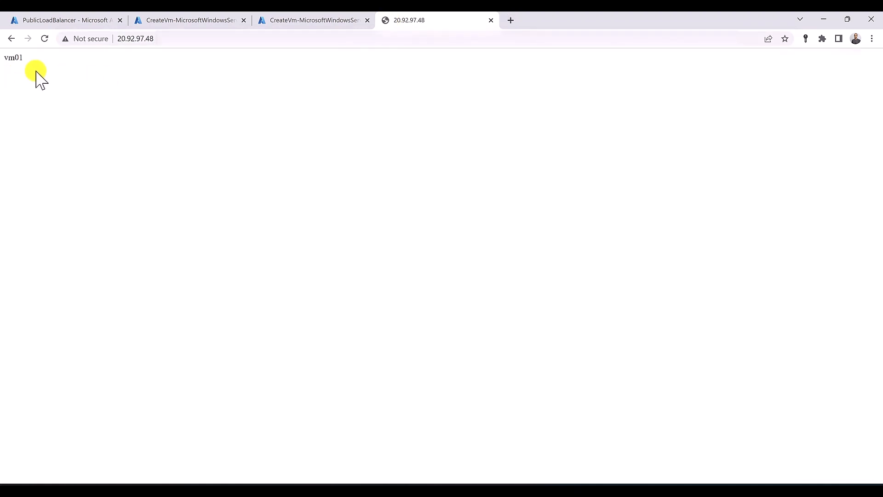
pyautogui.press('F5')
pyautogui.press('F5')
pyautogui.press('F5')
# Load 20.92.97.48 in a new incognito window and refresh, getting the vm02 page
pyautogui.click(872, 43)
pyautogui.click(843, 80)
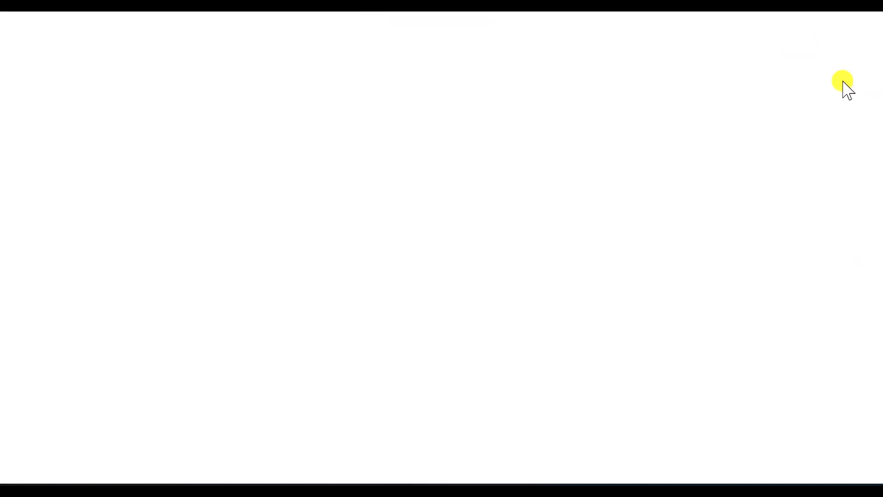
pyautogui.hotkey('ctrl', 'v')
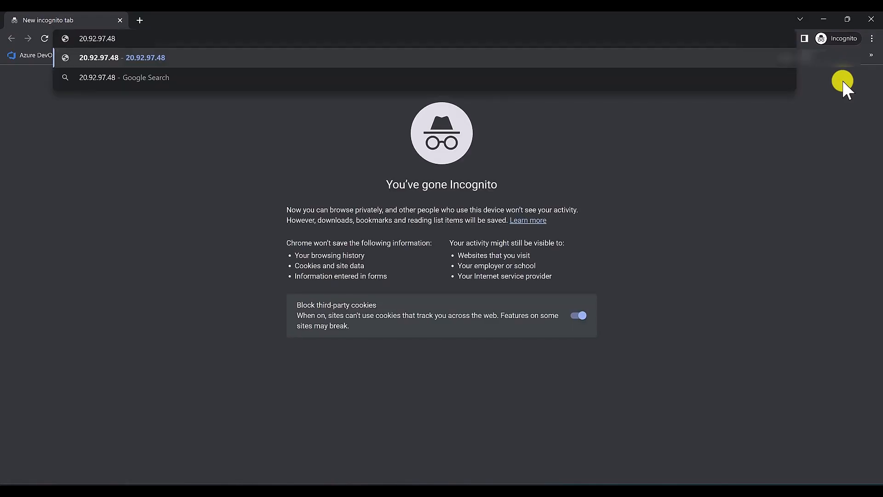
pyautogui.press('Return')
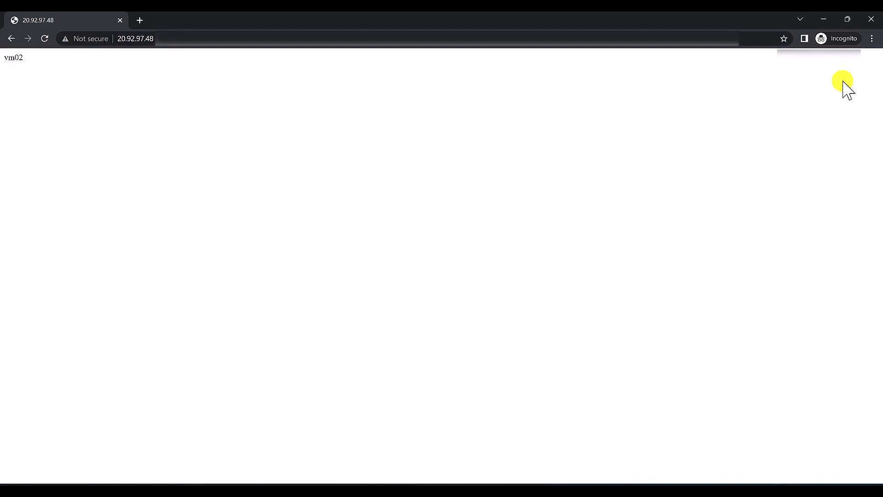
pyautogui.press('F5')
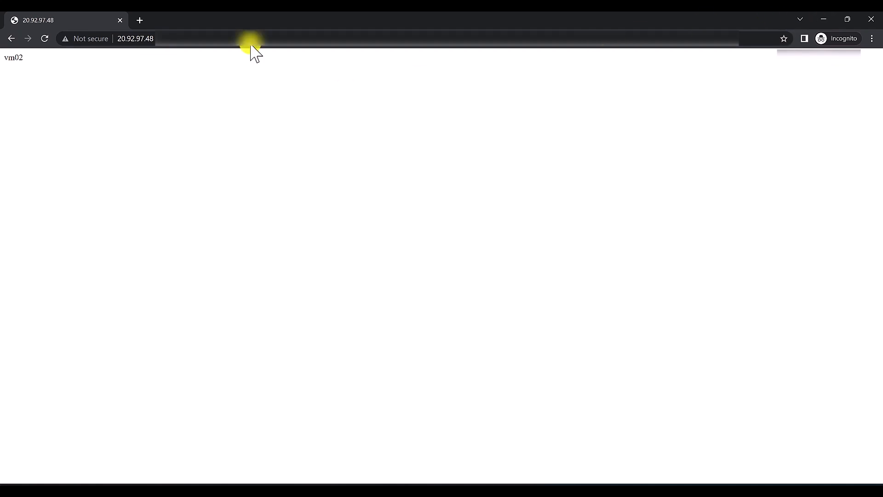
# Close the incognito window and open the RG-SYD resource group from Resource groups
pyautogui.click(120, 20)
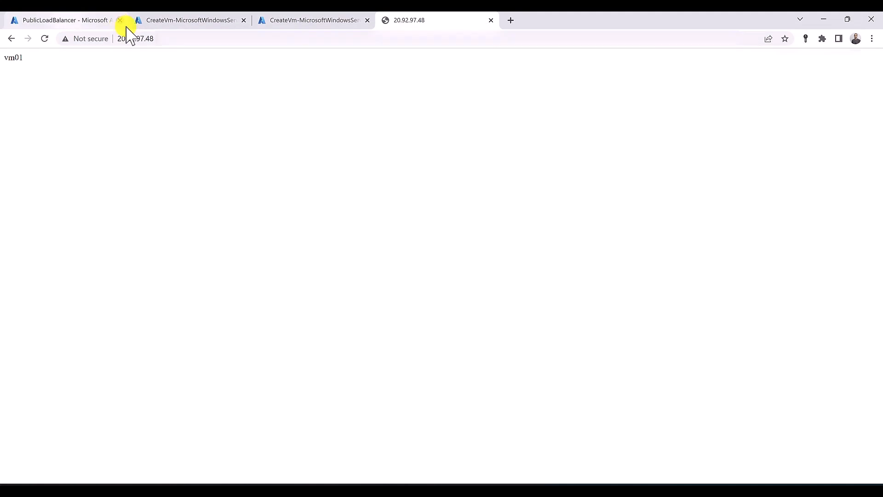
pyautogui.click(316, 20)
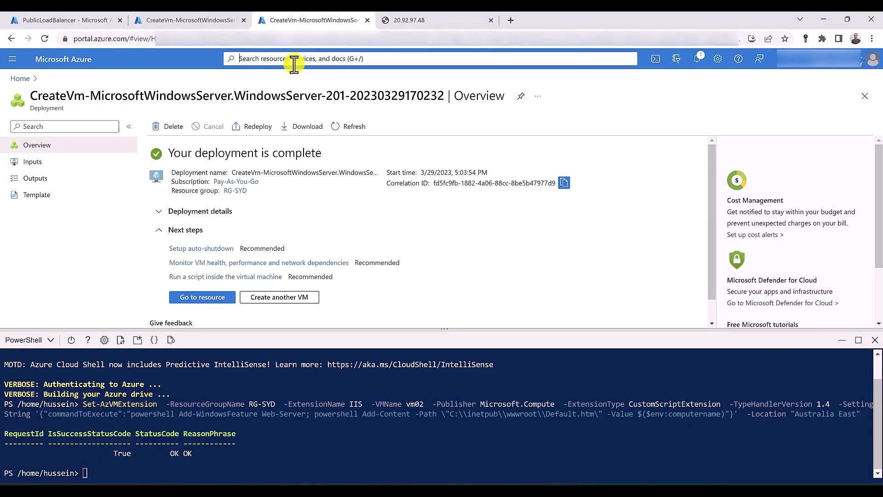
pyautogui.click(291, 60)
pyautogui.click(404, 227)
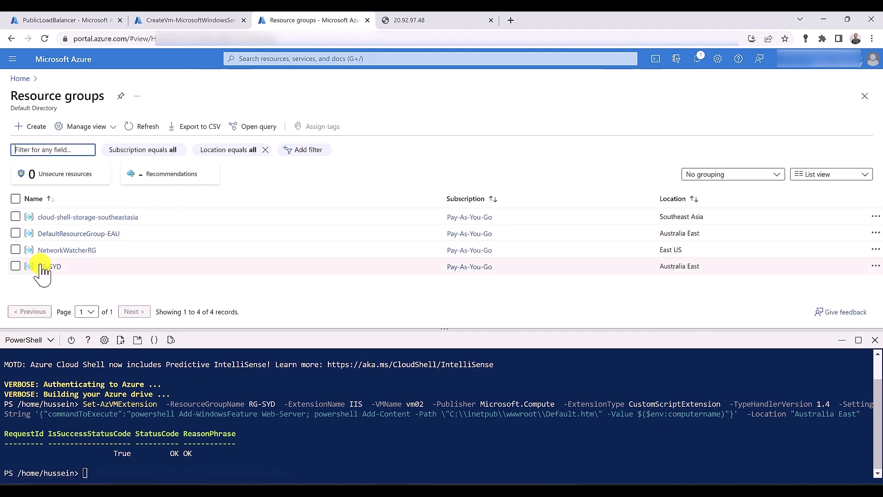
pyautogui.click(44, 266)
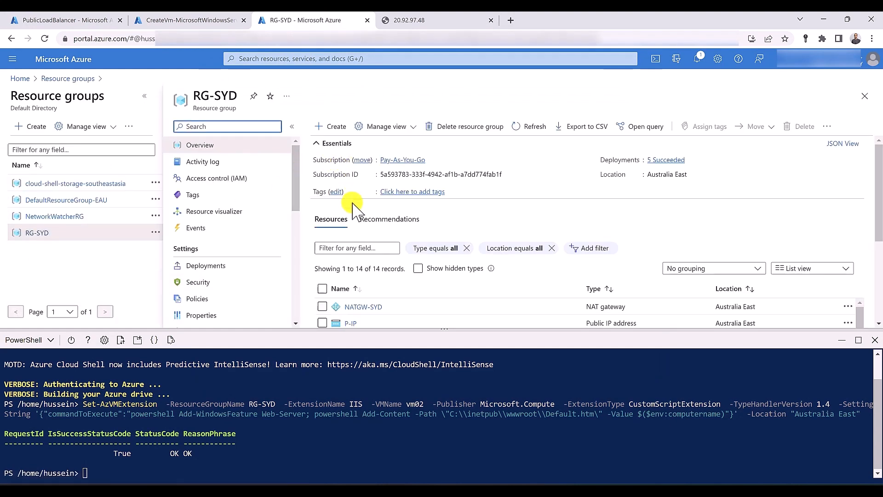
# Delete resource group RG-SYD, confirming with its name
pyautogui.click(475, 130)
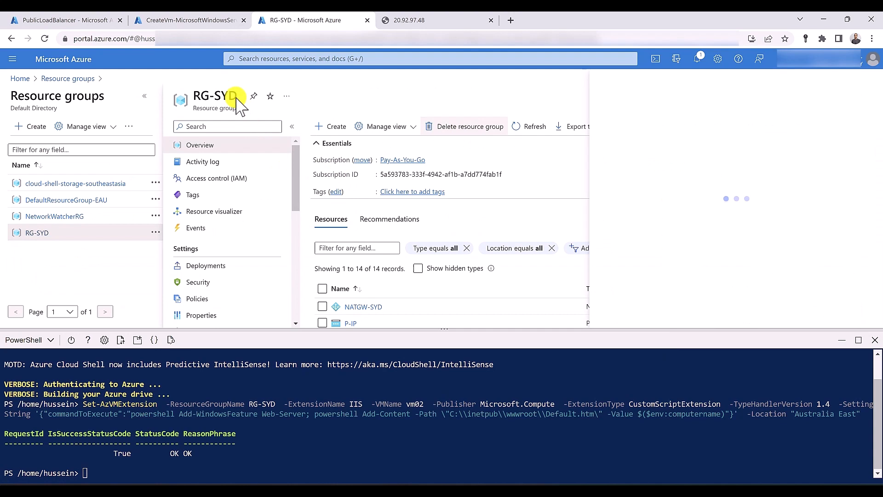
pyautogui.doubleClick(209, 92)
pyautogui.moveTo(216, 94); pyautogui.dragTo(625, 193)
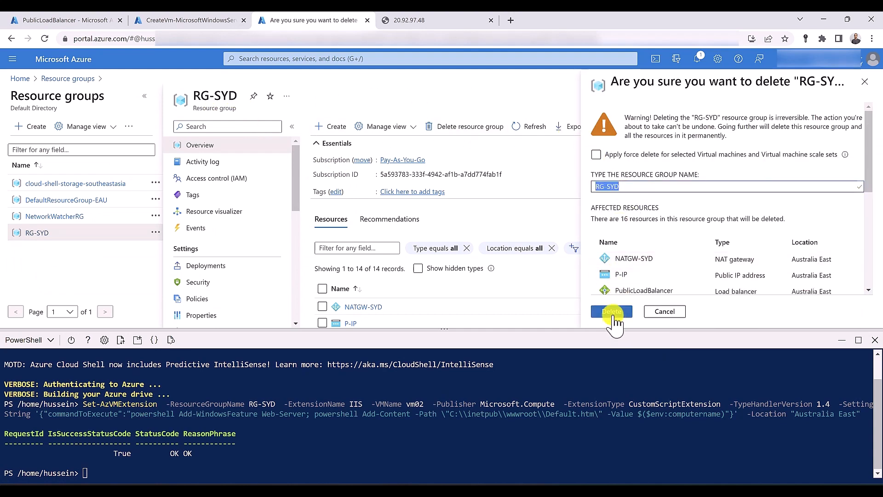
pyautogui.click(612, 313)
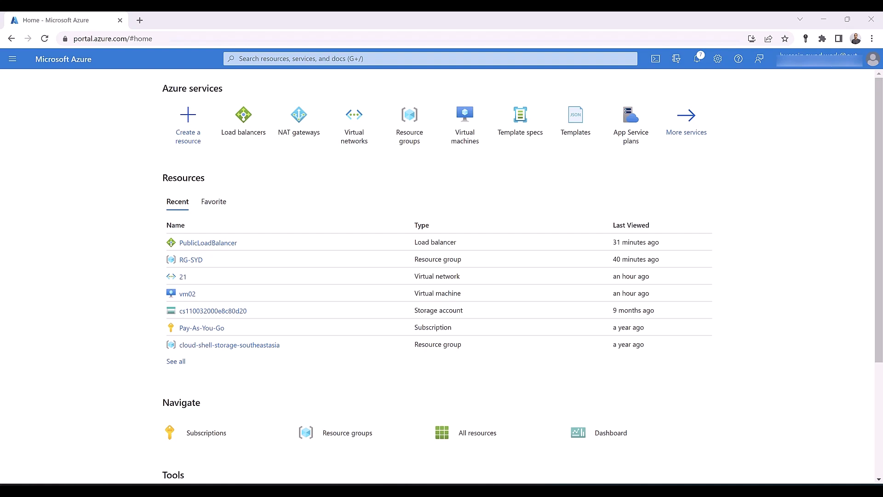
# Start a new virtual network in a newly created resource group RG-SYD
pyautogui.click(364, 132)
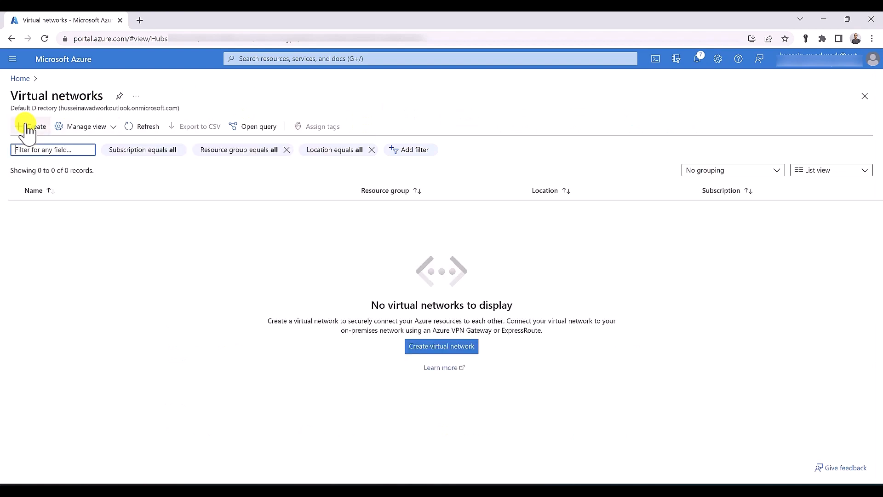
pyautogui.click(27, 127)
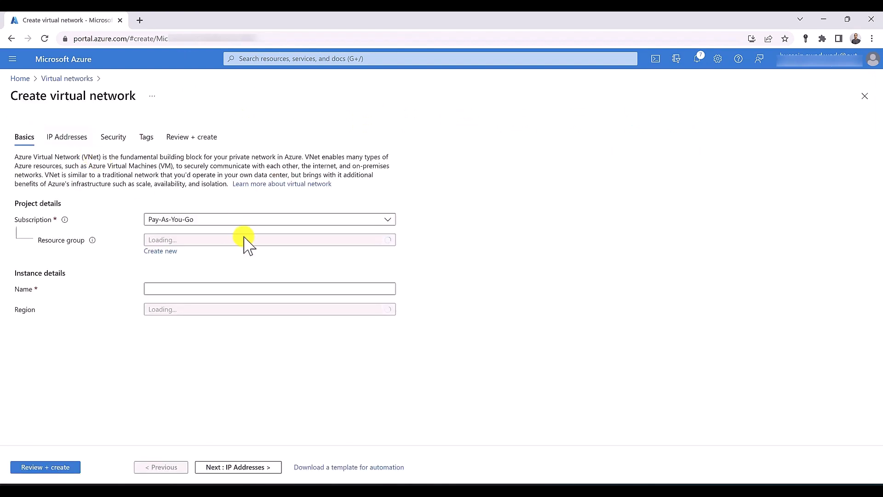
pyautogui.click(247, 240)
pyautogui.click(247, 239)
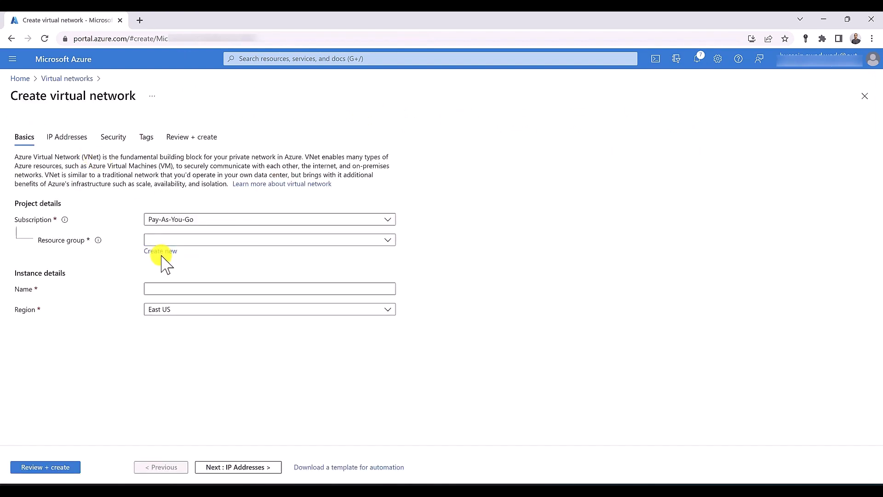
pyautogui.click(167, 252)
pyautogui.write('RG')
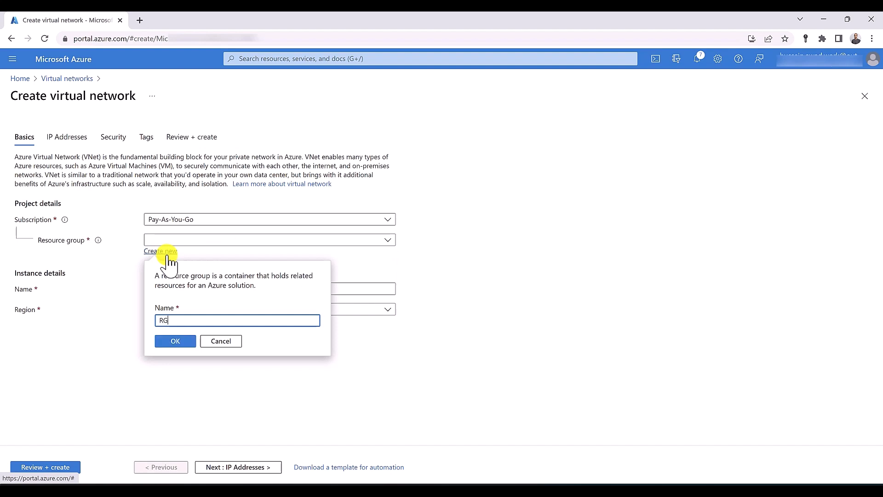
pyautogui.write('-SYD')
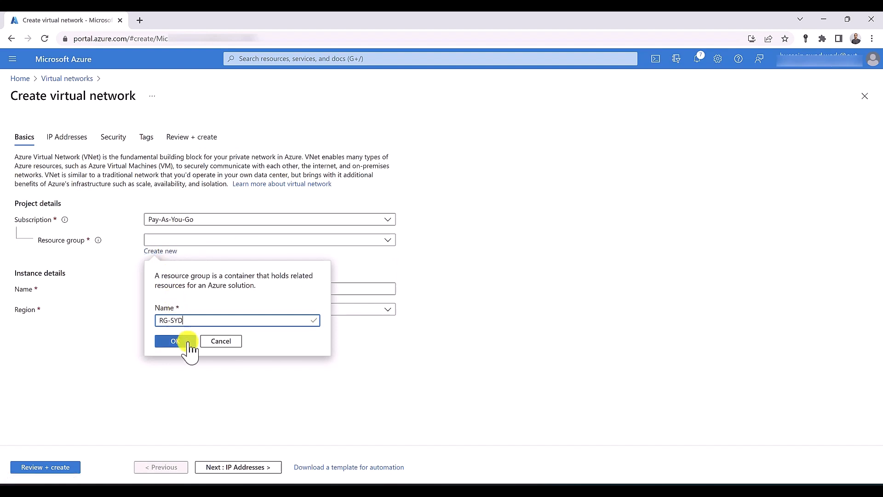
pyautogui.click(180, 340)
# Name the network VNET-SYD in Australia East, then review and create it
pyautogui.click(177, 288)
pyautogui.write('VN')
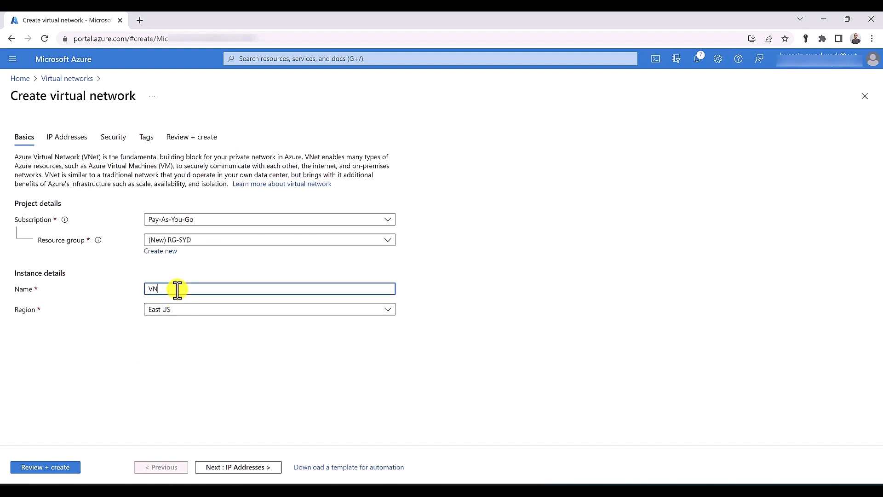
pyautogui.write('ET-SYD')
pyautogui.click(178, 311)
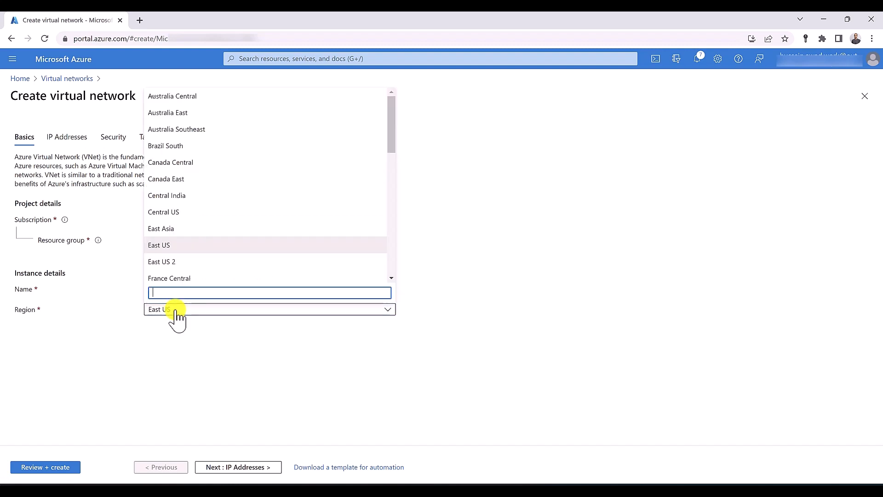
pyautogui.click(176, 119)
pyautogui.click(45, 467)
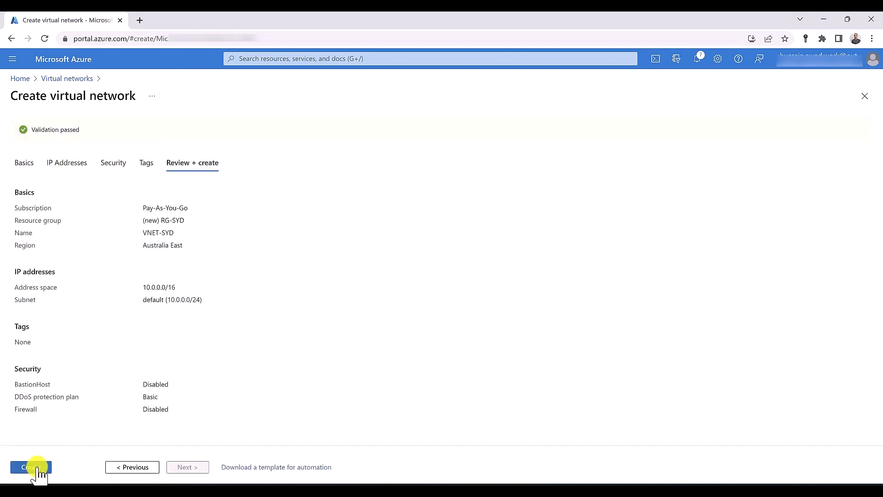
pyautogui.click(37, 469)
pyautogui.click(278, 59)
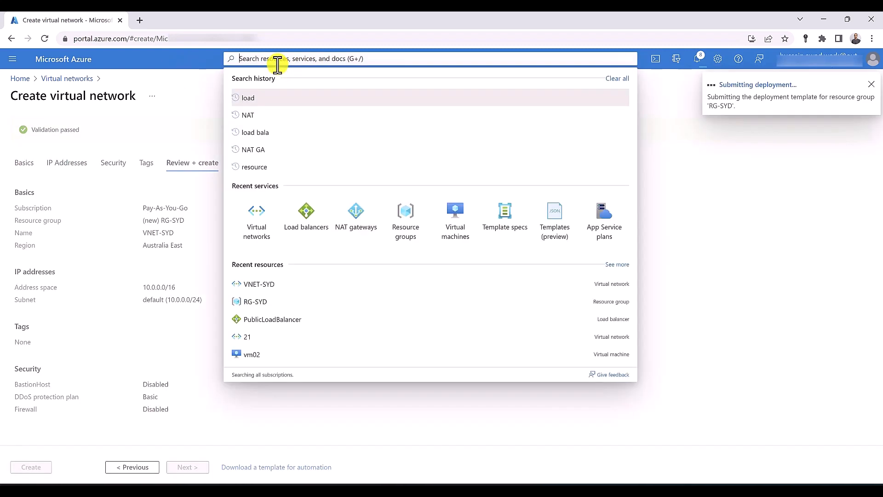
# Find NAT gateways and start a new gateway in resource group RG-SYD
pyautogui.write('NAT G')
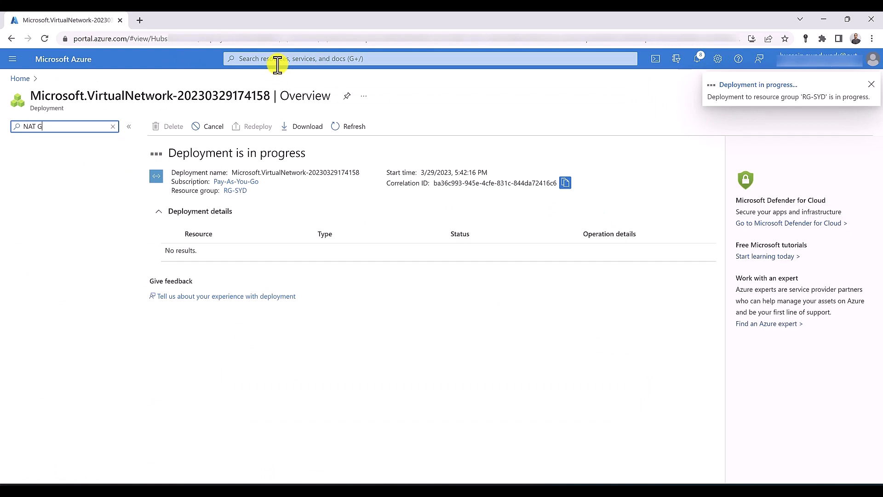
pyautogui.click(278, 59)
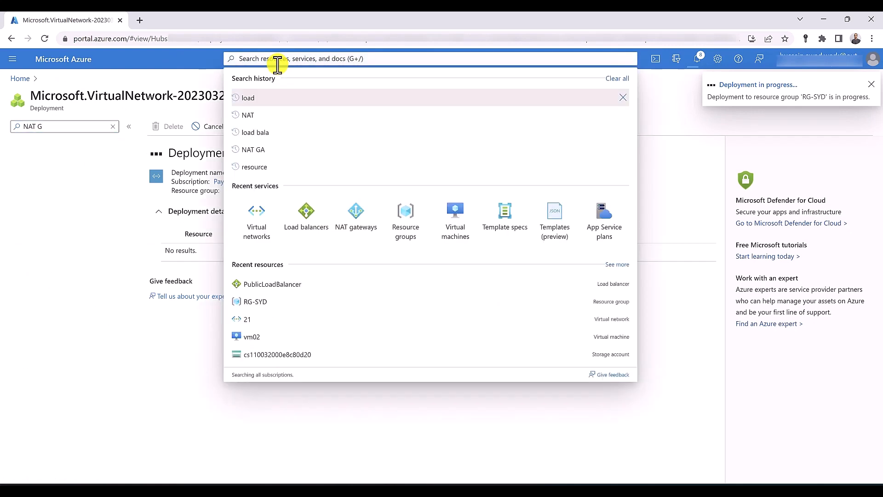
pyautogui.write('Nat')
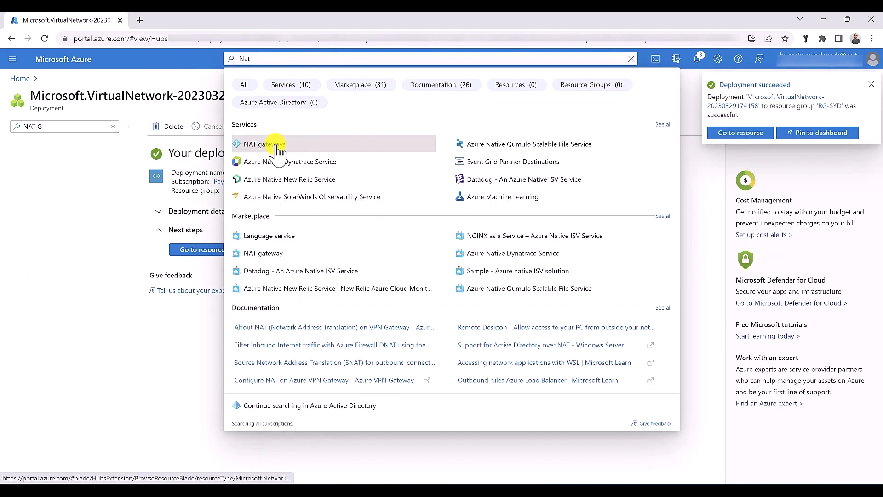
pyautogui.click(276, 145)
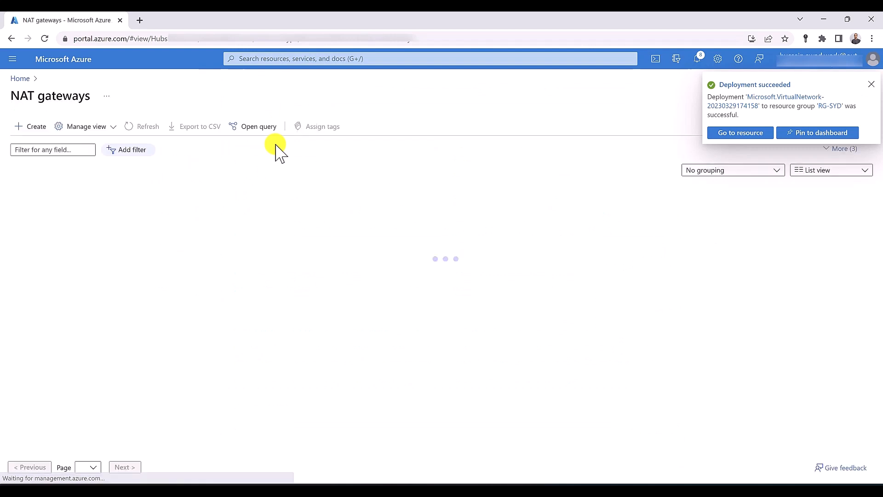
pyautogui.click(36, 129)
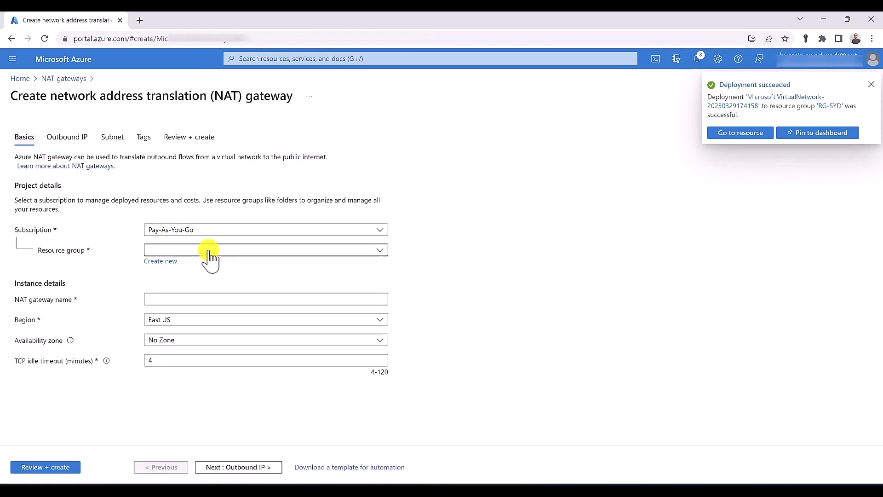
pyautogui.click(209, 251)
pyautogui.click(183, 335)
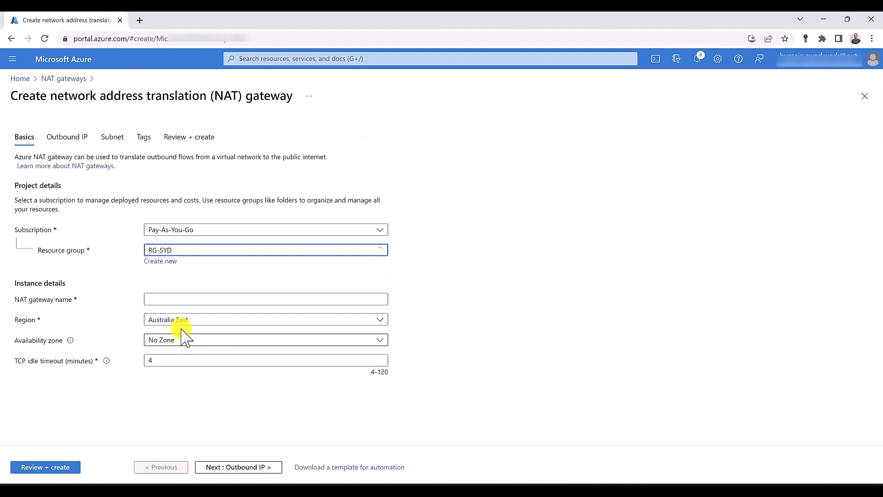
# Name the gateway NATGW-SYD with a 4-minute TCP idle timeout, then review and create
pyautogui.click(167, 299)
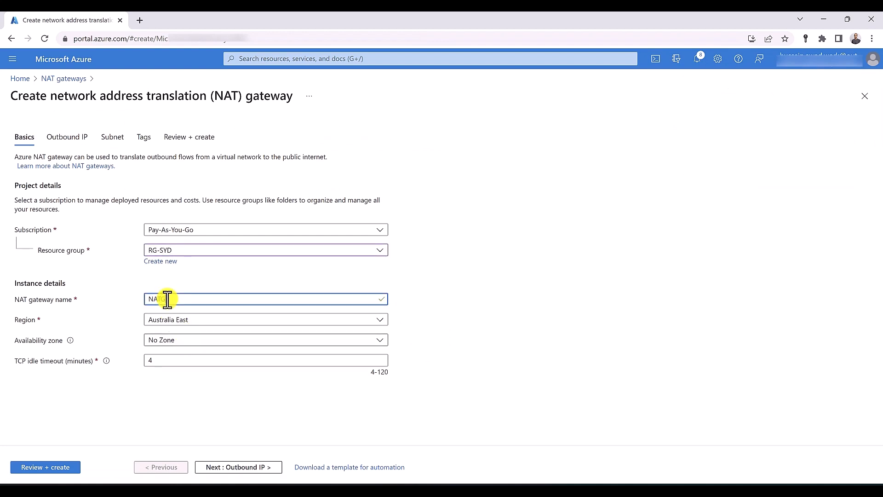
pyautogui.write('NATGW-SYD')
pyautogui.doubleClick(154, 362)
pyautogui.press('BackSpace')
pyautogui.write('4')
pyautogui.click(67, 468)
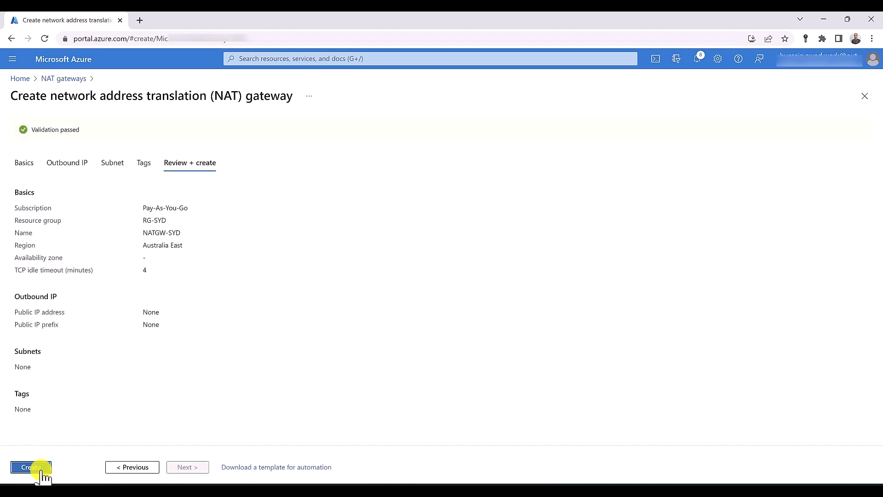
pyautogui.click(41, 468)
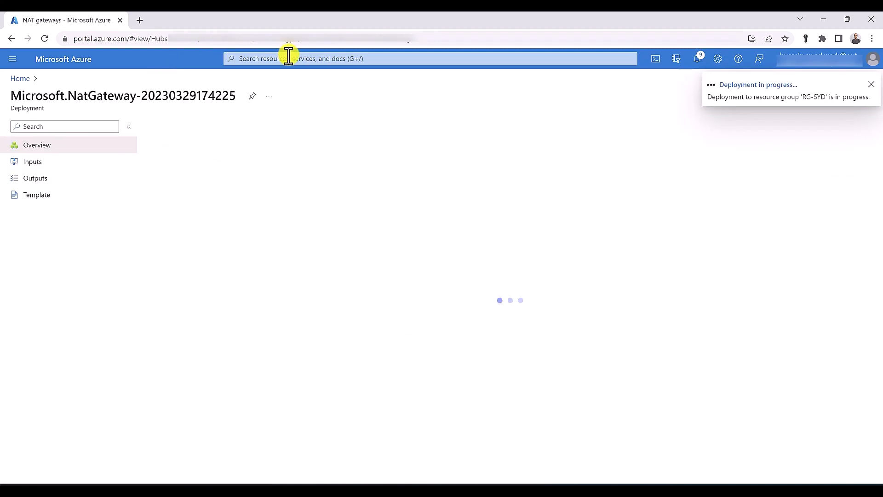
# Start load balancer InternalLB in RG-SYD, Australia East: Standard SKU, Internal type, Regional tier
pyautogui.write('load ba')
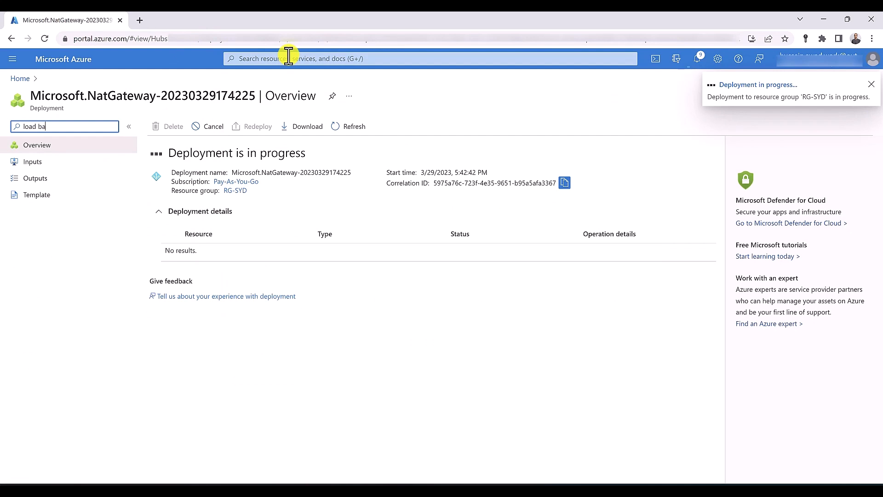
pyautogui.click(288, 58)
pyautogui.write('load ')
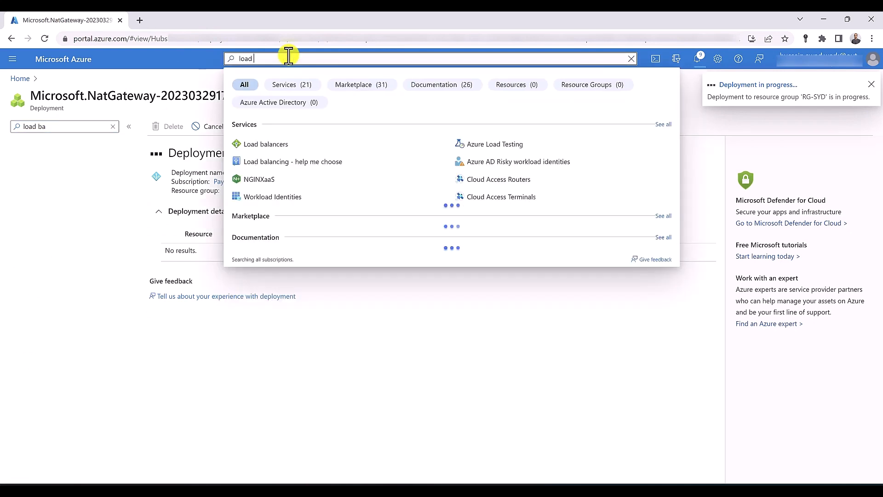
pyautogui.write('b')
pyautogui.click(270, 144)
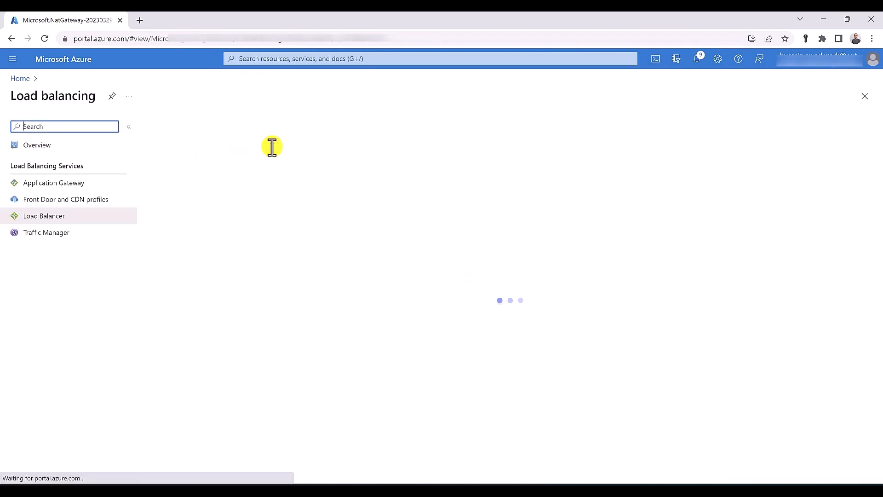
pyautogui.click(171, 128)
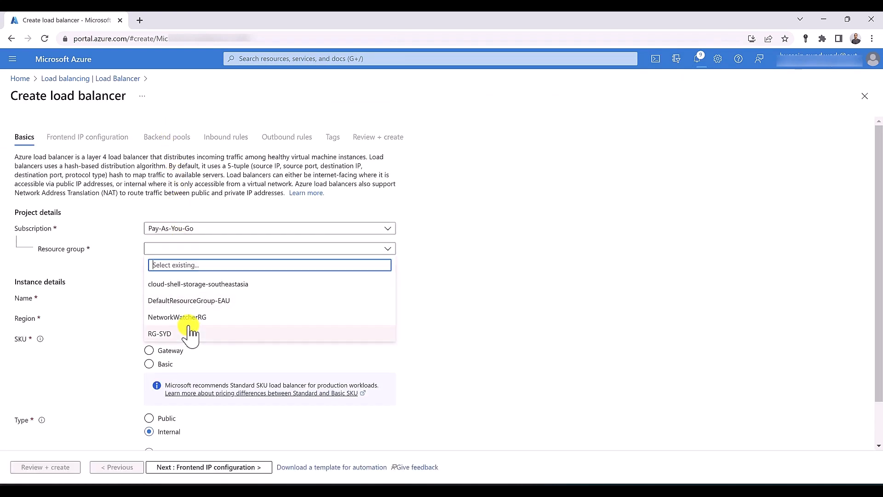
pyautogui.click(190, 335)
pyautogui.click(193, 303)
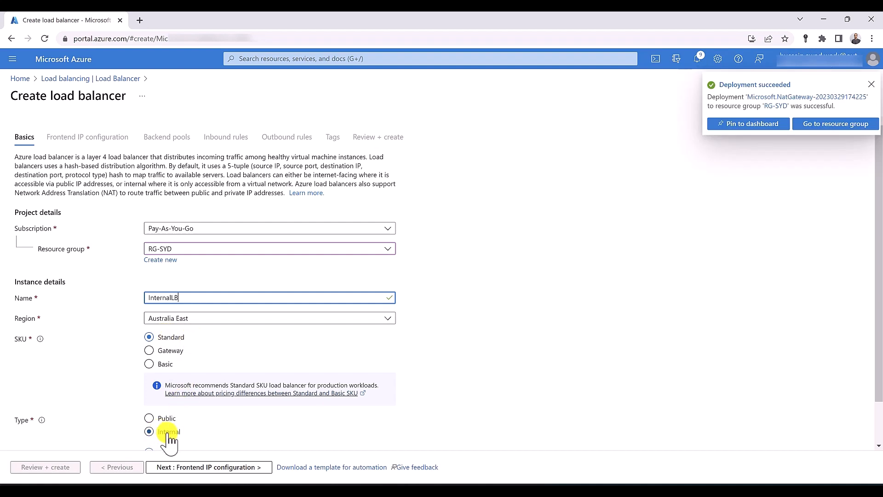
pyautogui.scroll(-1, 169, 441)
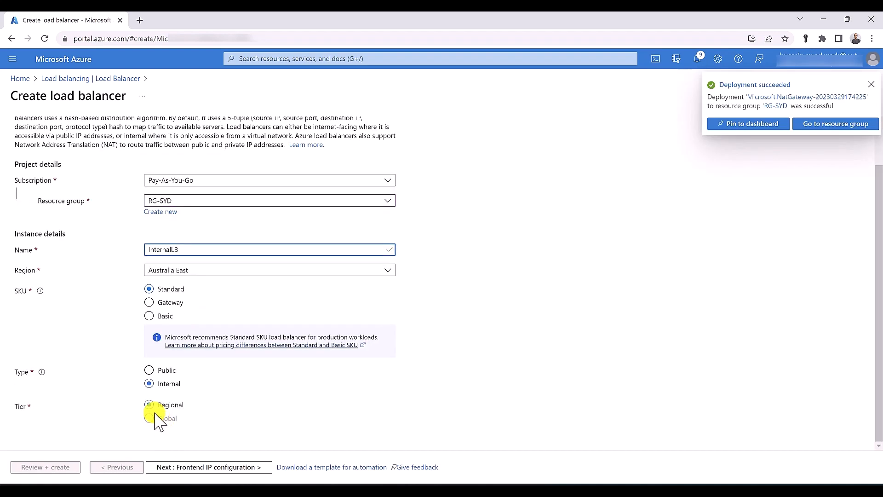
pyautogui.click(205, 466)
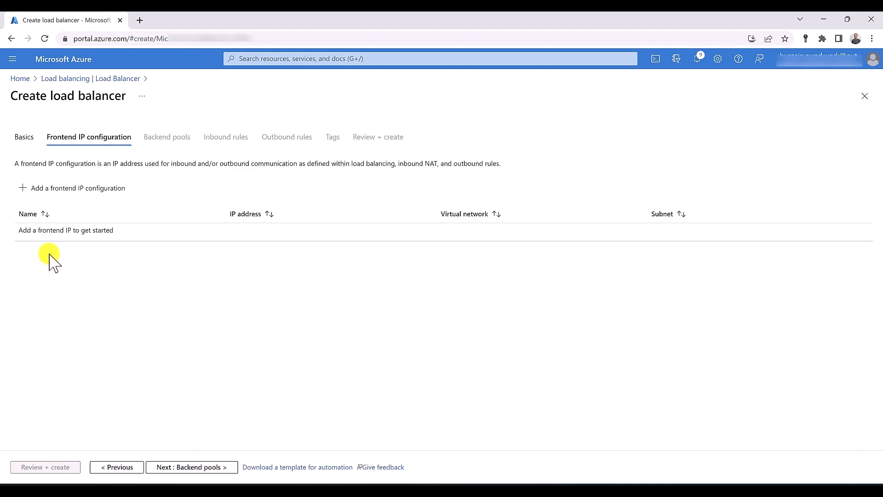
# Add zone-redundant frontend IP LoadBalancerIP on the default 10.0.0.0/24 subnet, then continue to Backend pools
pyautogui.click(71, 192)
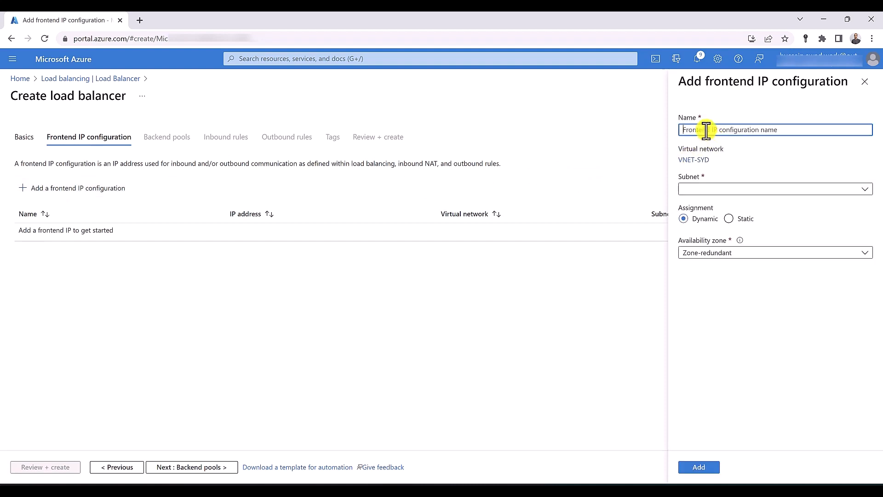
pyautogui.write('LoadBalancerIP')
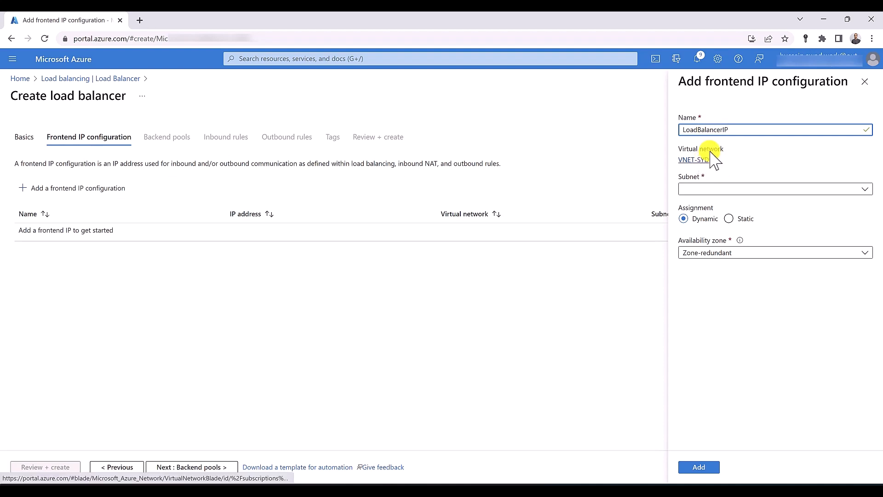
pyautogui.click(729, 189)
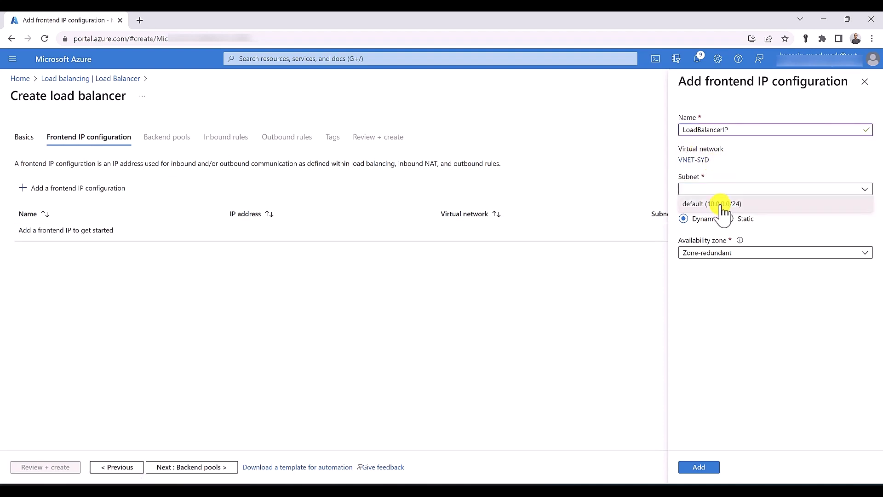
pyautogui.click(721, 204)
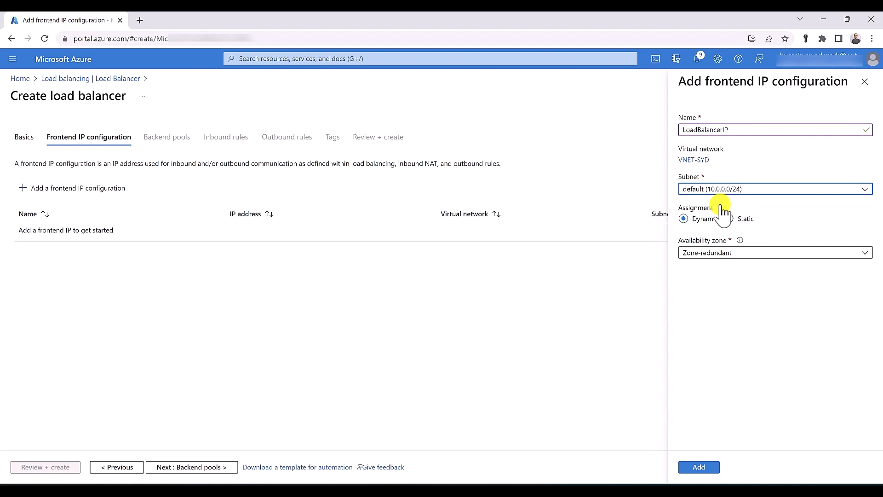
pyautogui.click(721, 253)
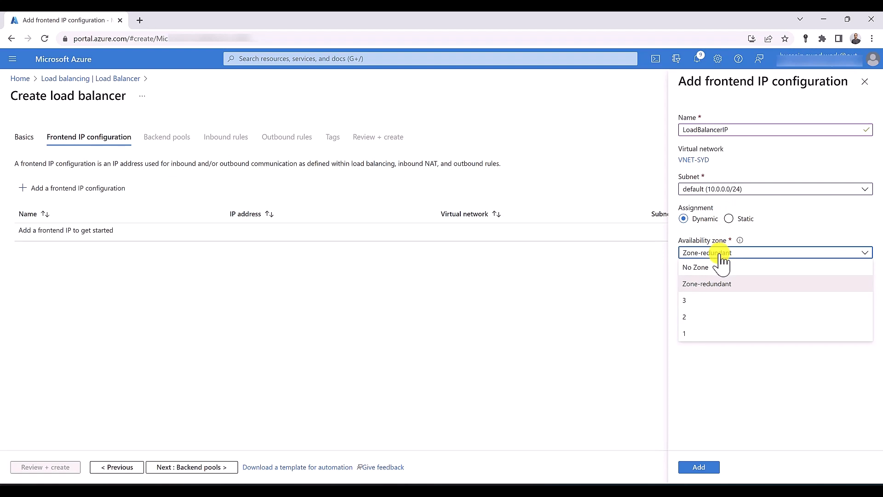
pyautogui.click(720, 253)
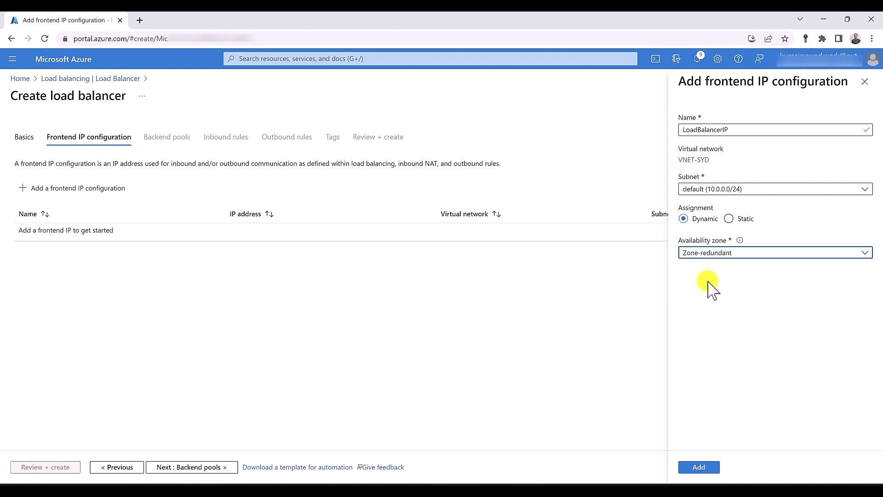
pyautogui.click(694, 465)
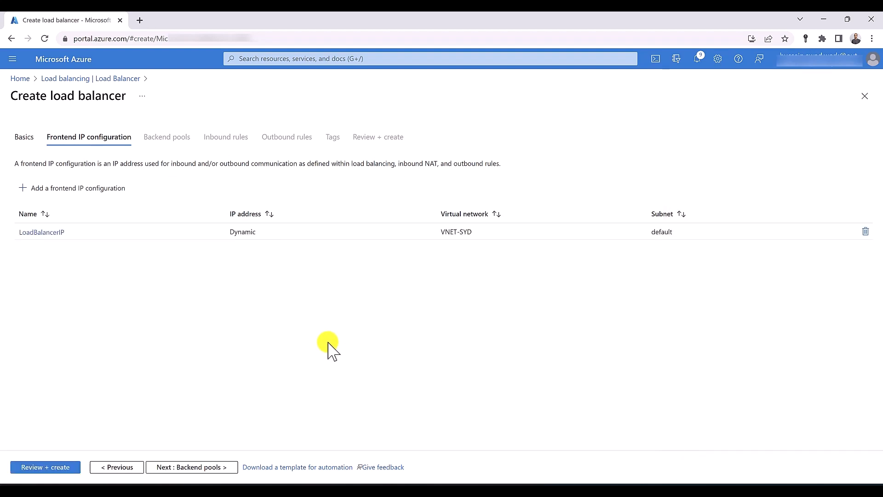
pyautogui.click(217, 468)
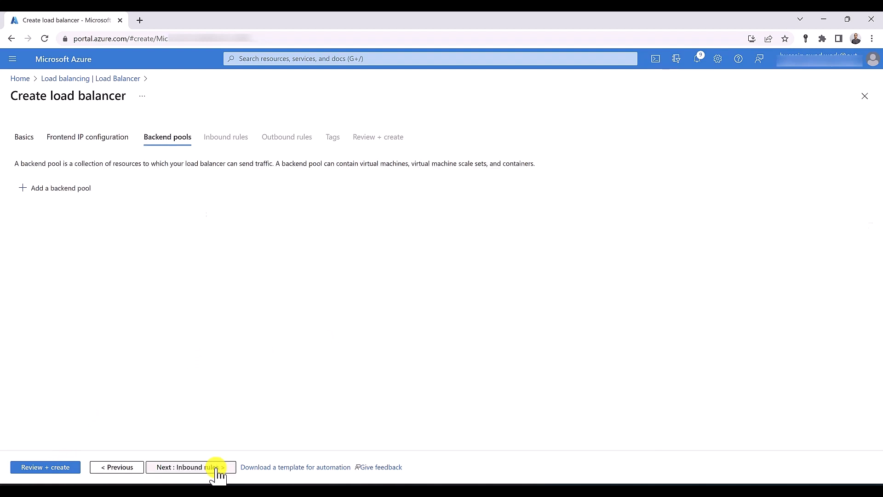
# Save an empty NIC-based backend pool named 'backend' on VNET-SYD, then continue to Inbound rules
pyautogui.click(54, 193)
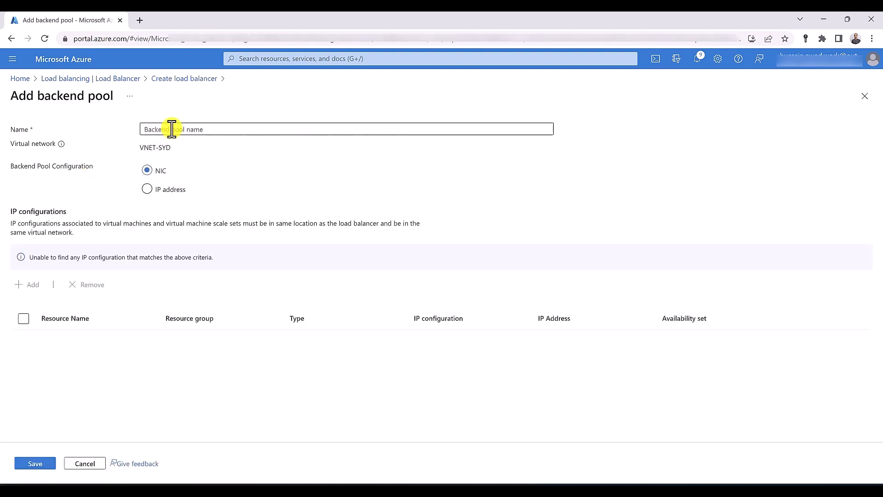
pyautogui.click(172, 129)
pyautogui.write('backend')
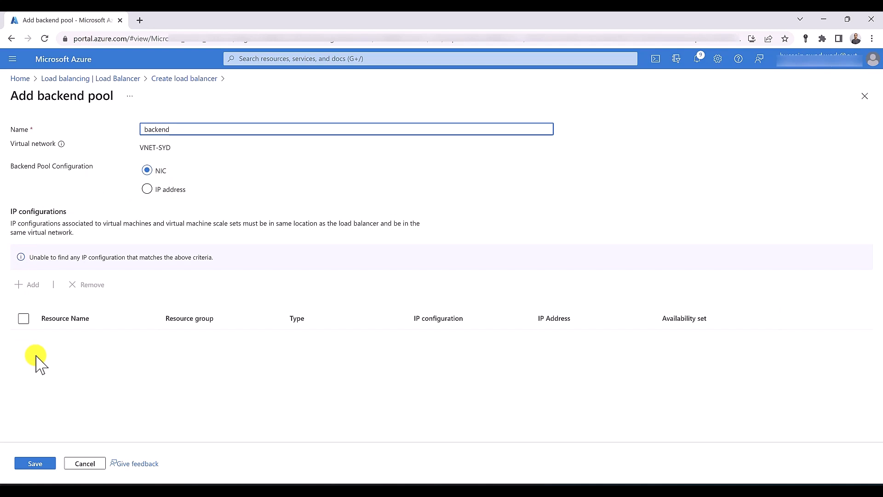
pyautogui.click(46, 464)
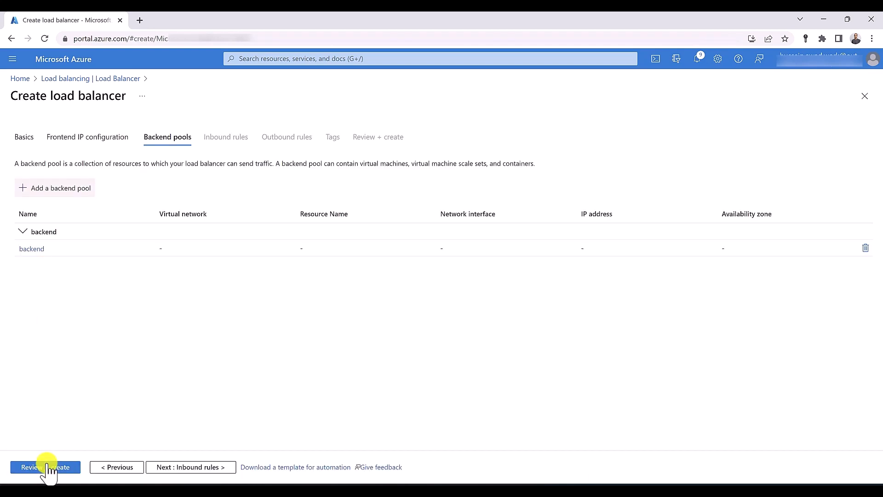
pyautogui.click(205, 468)
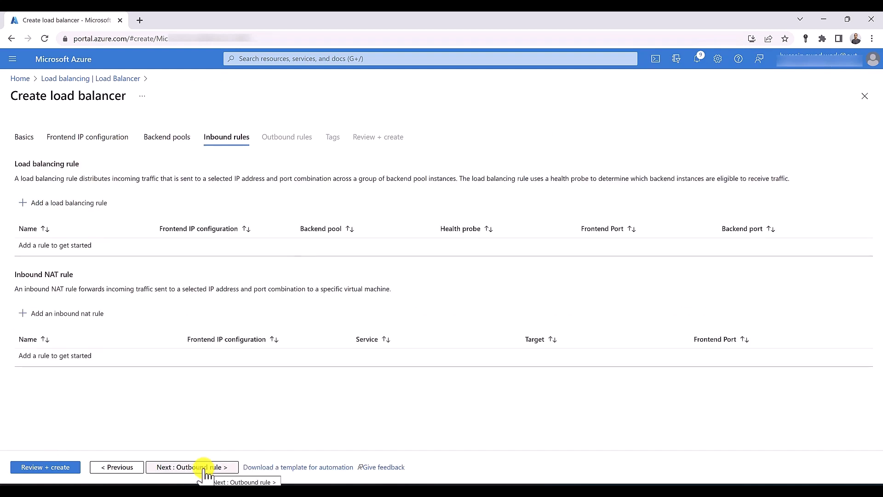
# Define rule Rule01 from LoadBalancerIP to the backend pool, frontend port 80 and backend port 80
pyautogui.click(72, 206)
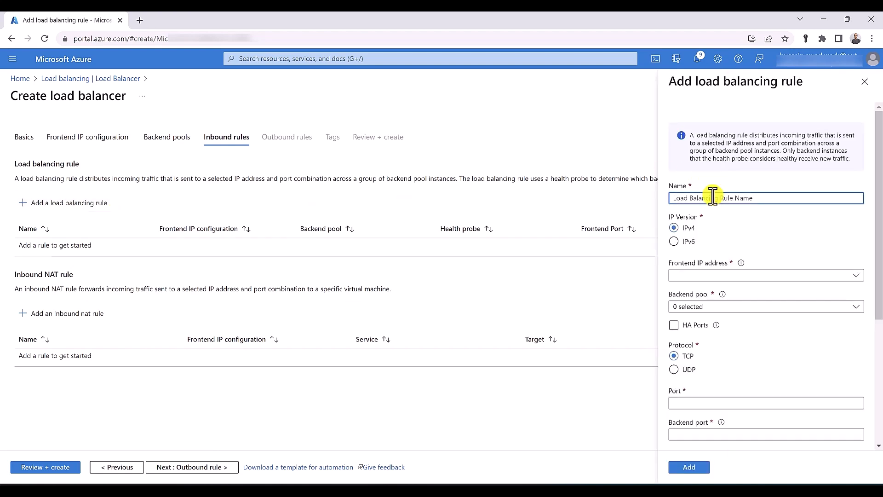
pyautogui.write('Rule01')
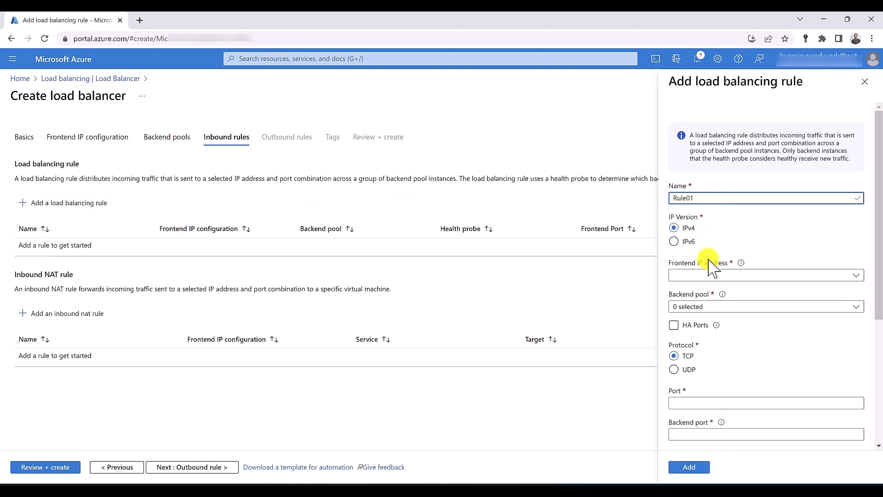
pyautogui.click(703, 275)
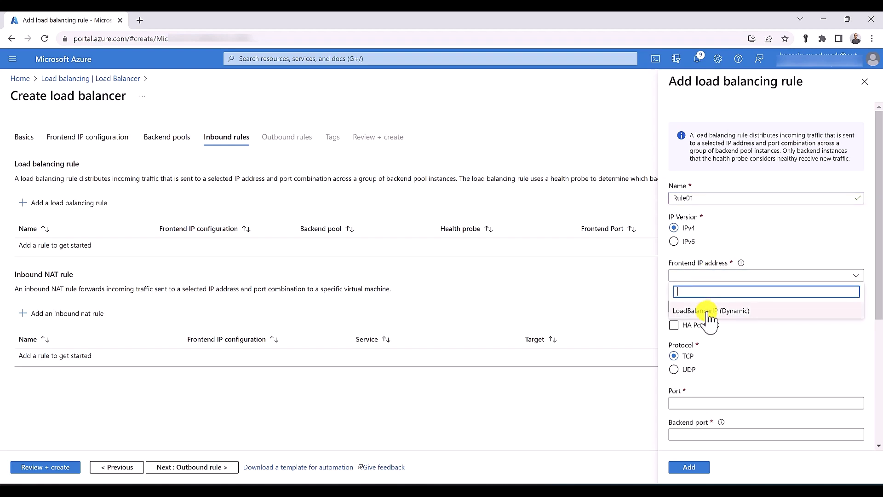
pyautogui.click(707, 310)
pyautogui.click(708, 309)
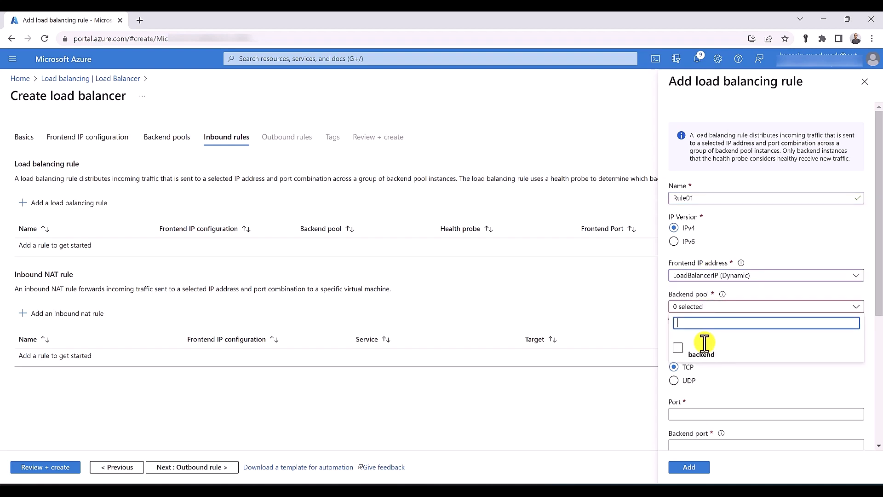
pyautogui.click(678, 348)
pyautogui.click(723, 373)
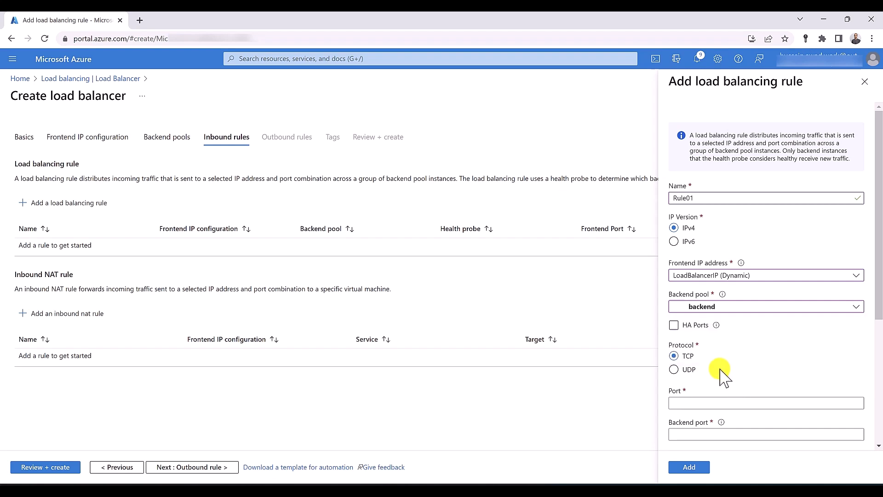
pyautogui.scroll(-2, 694, 336)
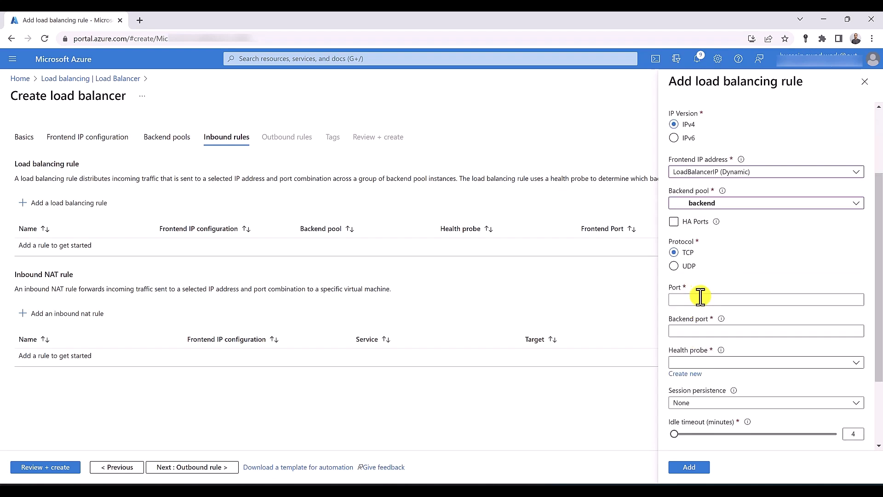
pyautogui.click(700, 298)
pyautogui.write('80')
pyautogui.click(695, 331)
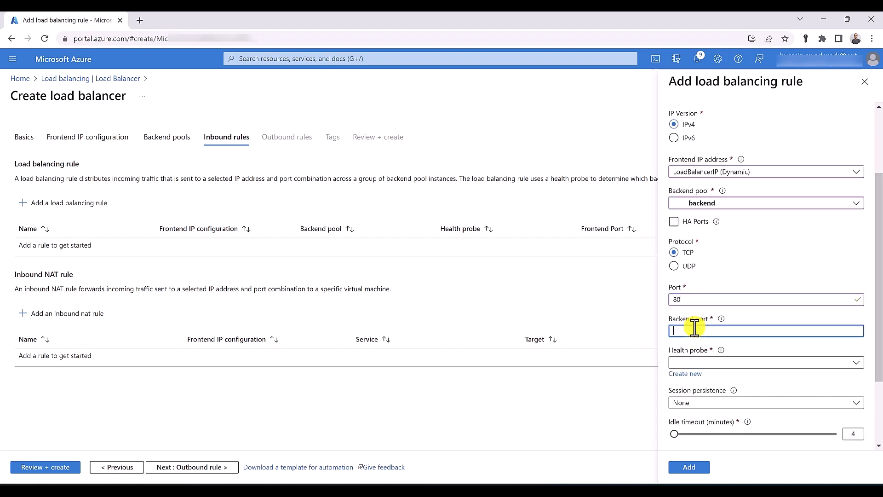
pyautogui.write('80')
# Attach a new TCP health probe named HealthProbe, enable TCP reset, and add the rule
pyautogui.click(687, 374)
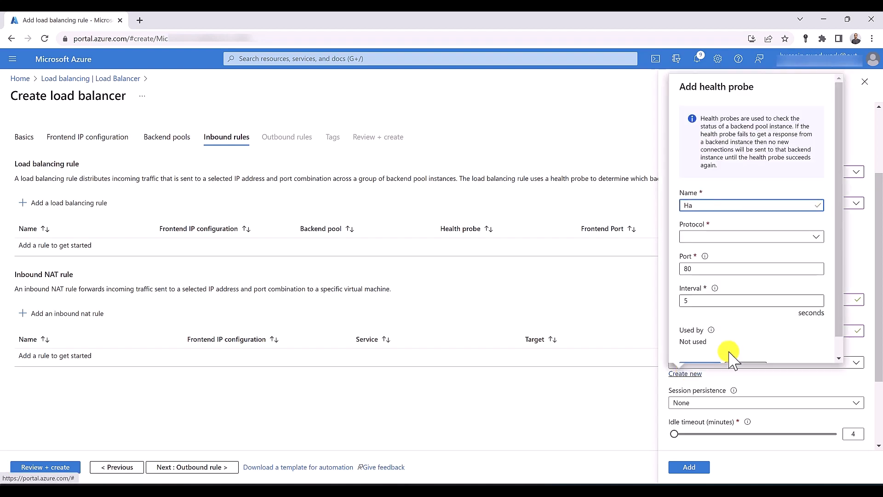
pyautogui.write('HealthProbe')
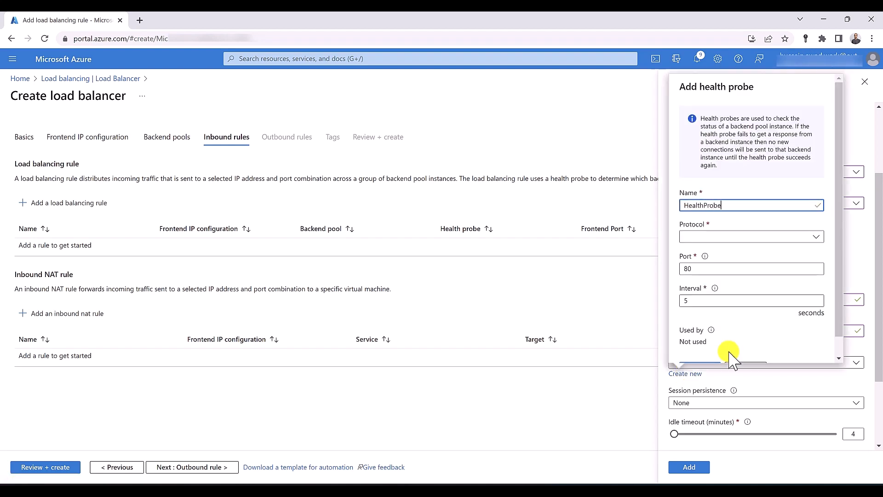
pyautogui.click(702, 237)
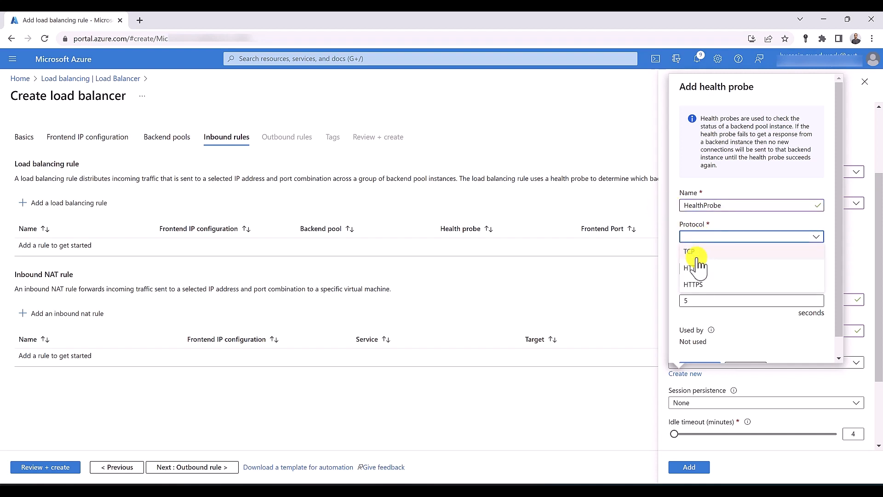
pyautogui.click(695, 252)
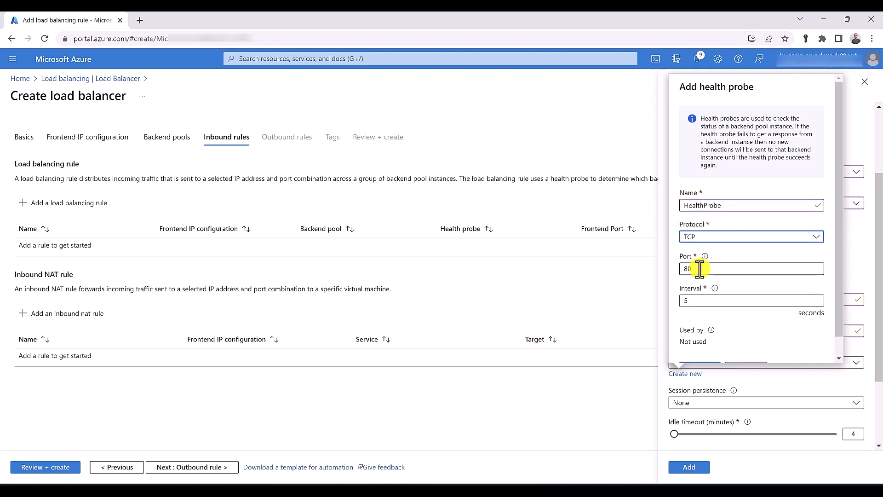
pyautogui.scroll(-1, 704, 298)
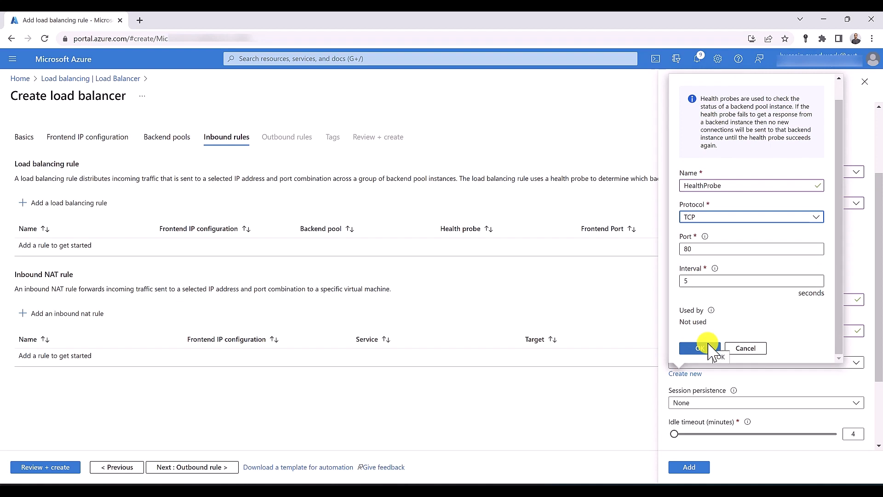
pyautogui.click(708, 349)
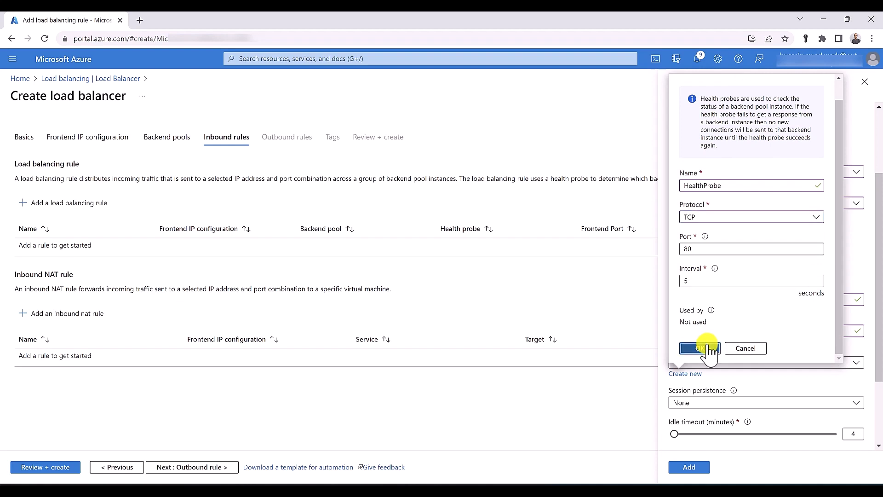
pyautogui.scroll(-2, 711, 352)
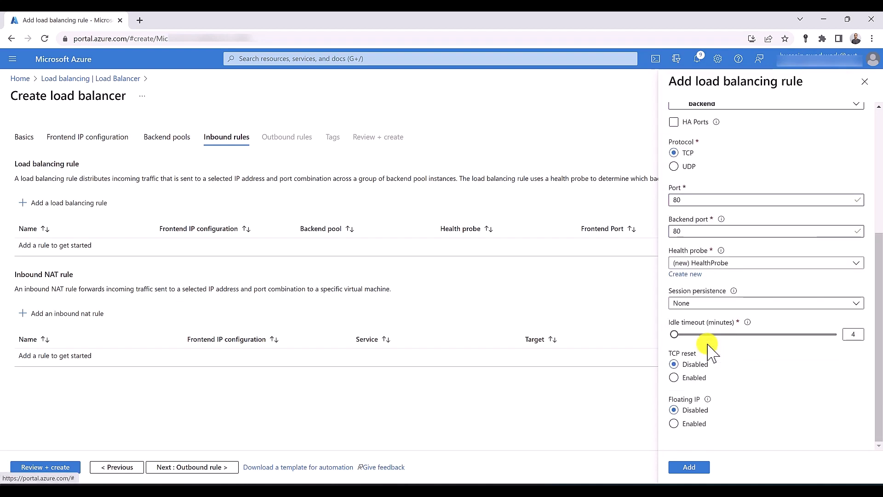
pyautogui.click(690, 377)
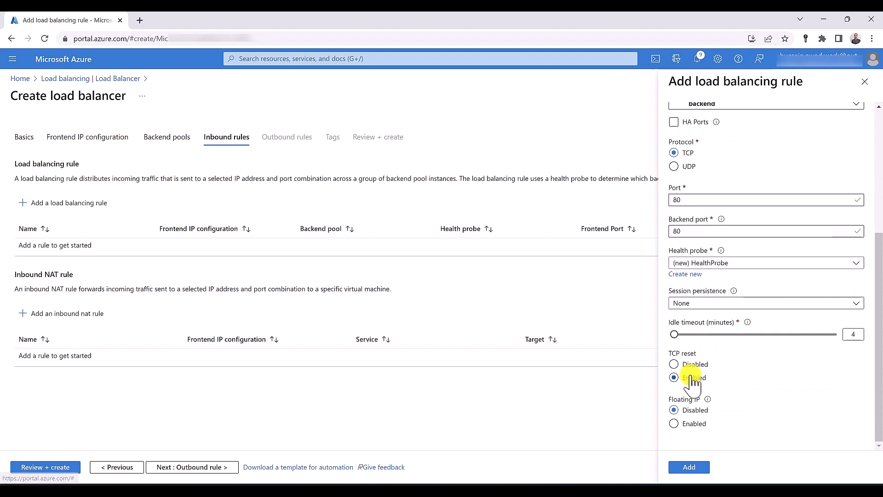
pyautogui.click(690, 467)
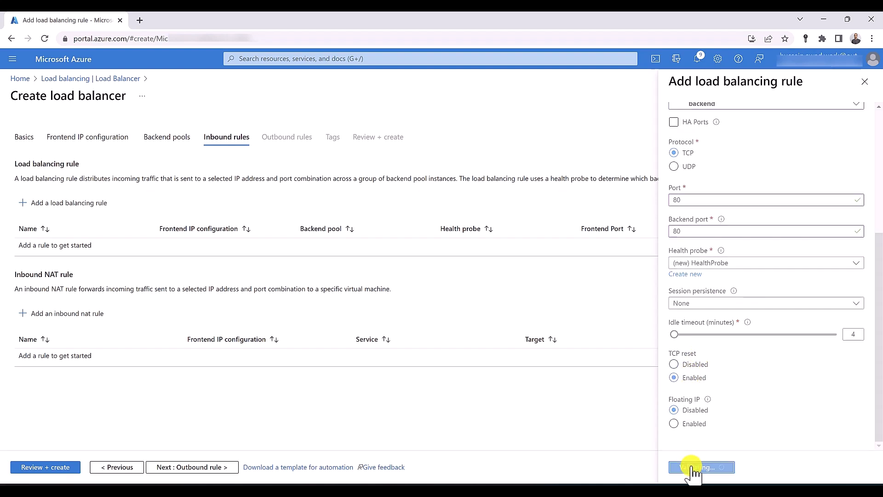
# Skip outbound rules, review, and create the InternalLB load balancer
pyautogui.click(196, 467)
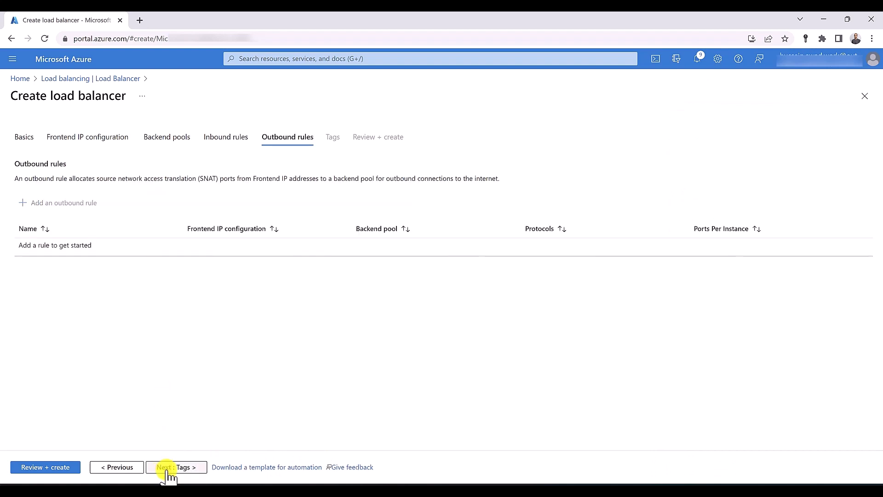
pyautogui.click(57, 472)
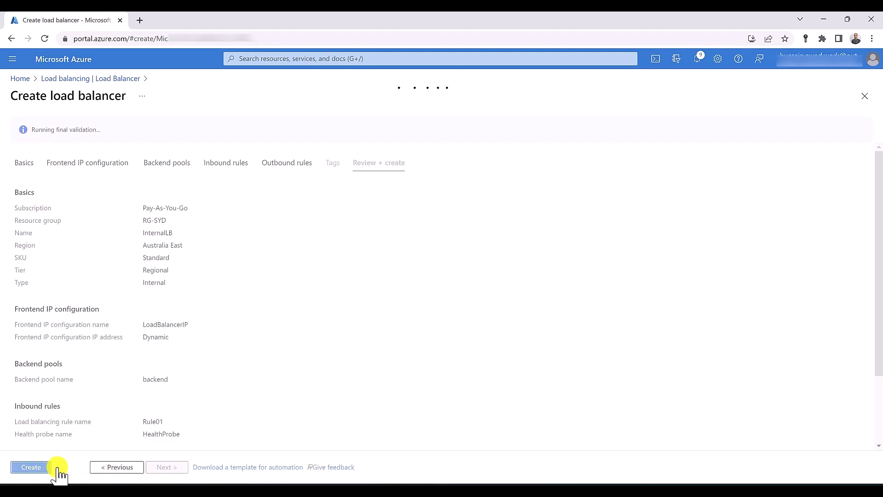
pyautogui.click(40, 469)
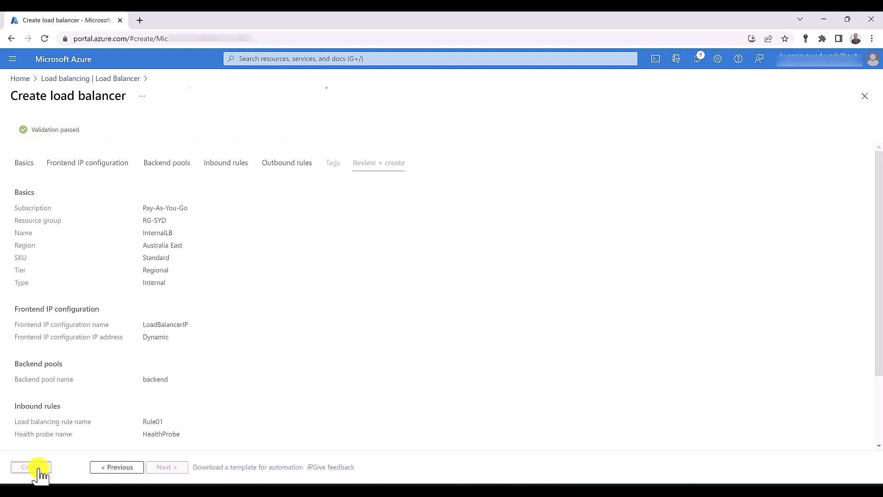
# Open Virtual machines from the portal search in a new browser tab and switch to it
pyautogui.click(329, 60)
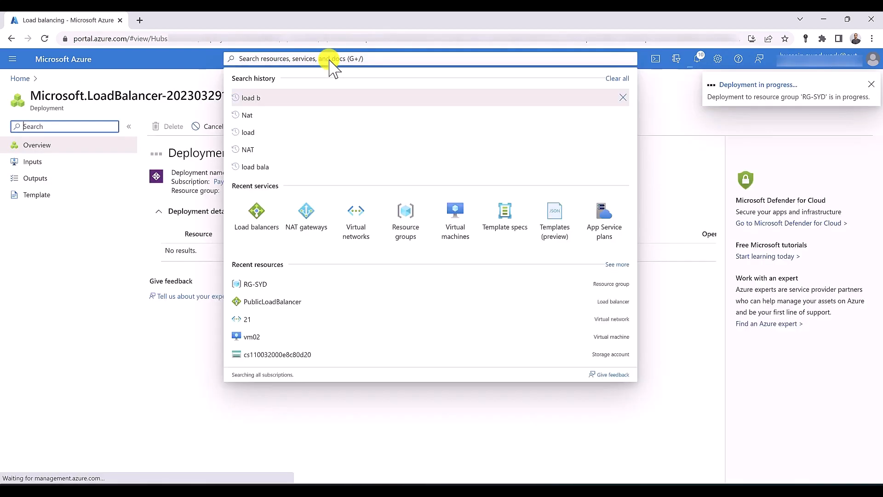
pyautogui.click(330, 59)
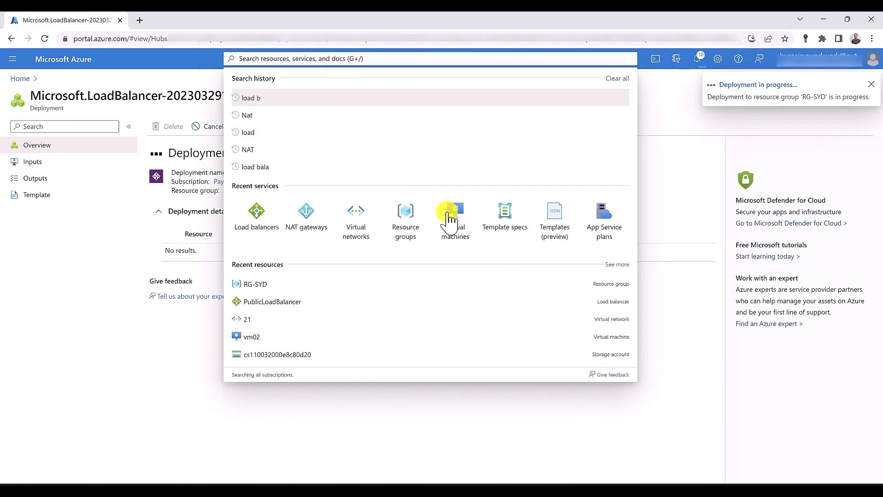
pyautogui.middleClick(454, 226)
pyautogui.middleClick(454, 225)
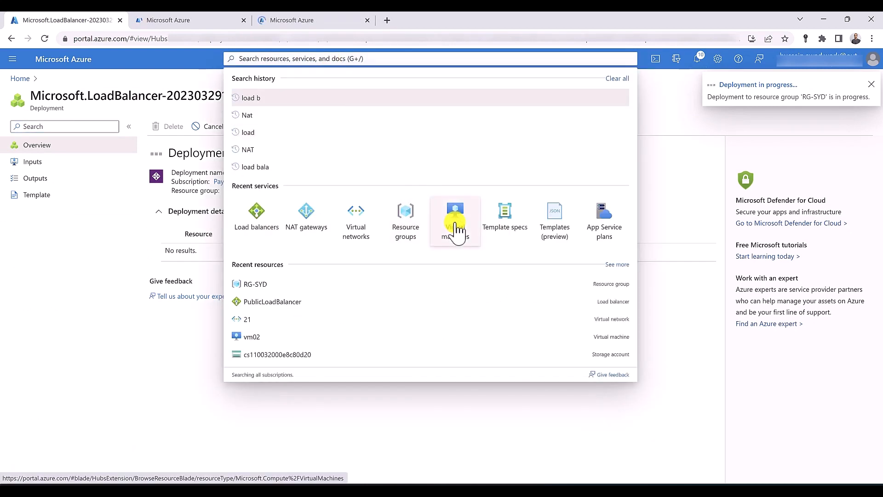
pyautogui.middleClick(455, 227)
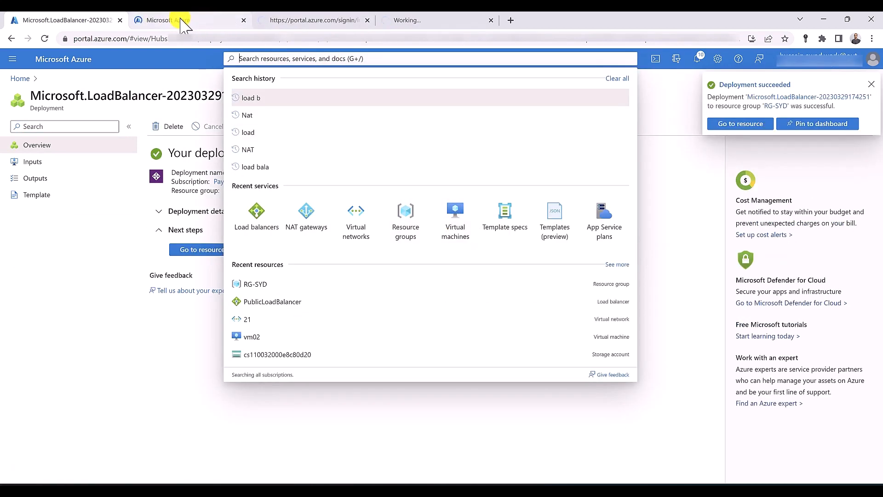
pyautogui.click(184, 20)
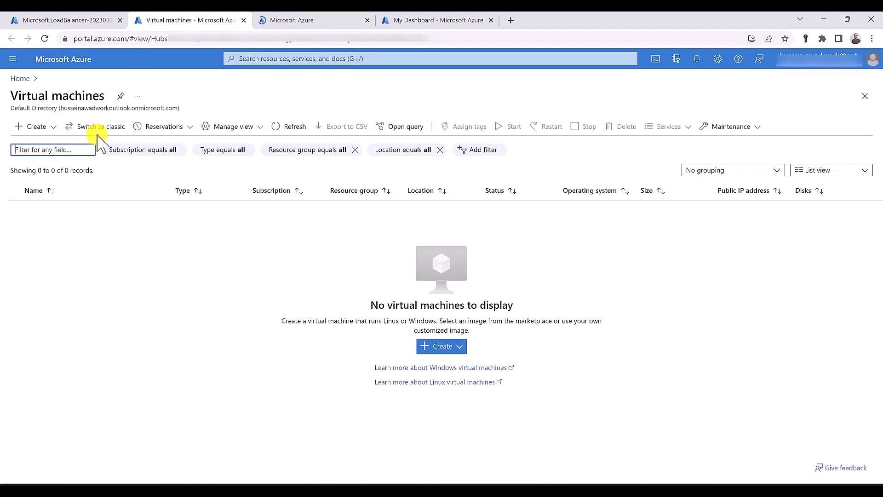
# Start a new Azure virtual machine named vm01 in resource group RG-SYD
pyautogui.click(41, 129)
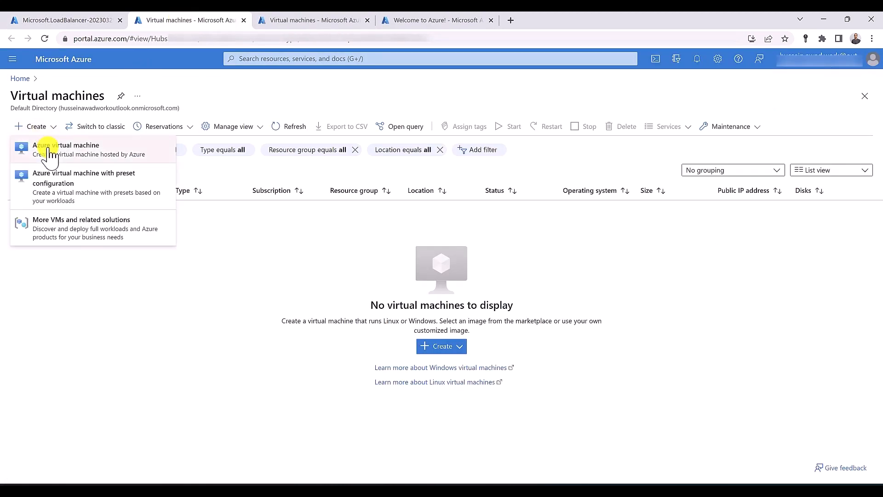
pyautogui.click(48, 151)
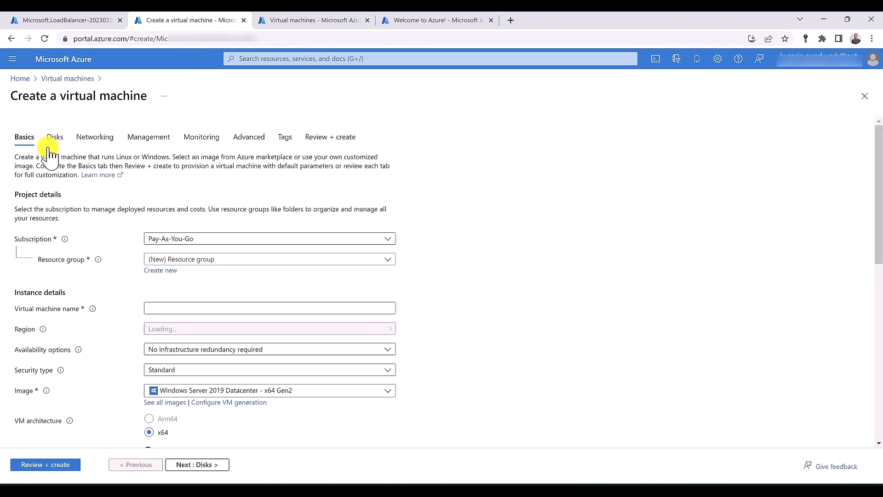
pyautogui.click(212, 260)
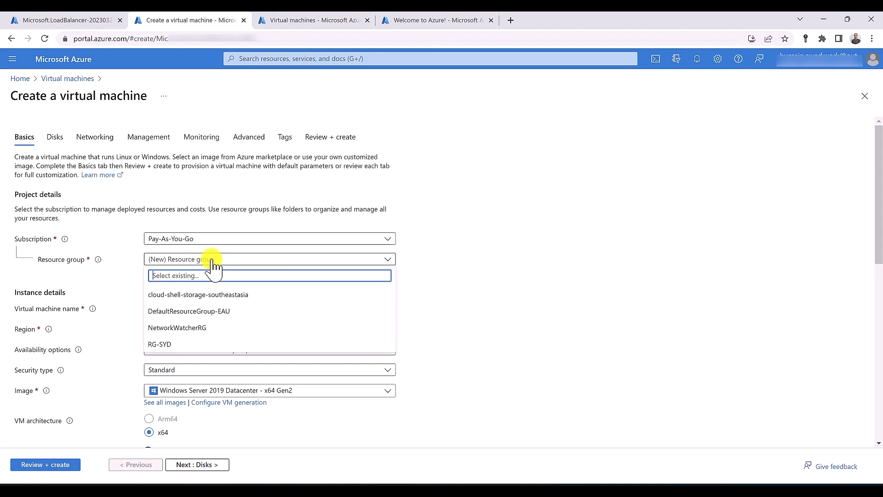
pyautogui.click(213, 344)
pyautogui.click(205, 307)
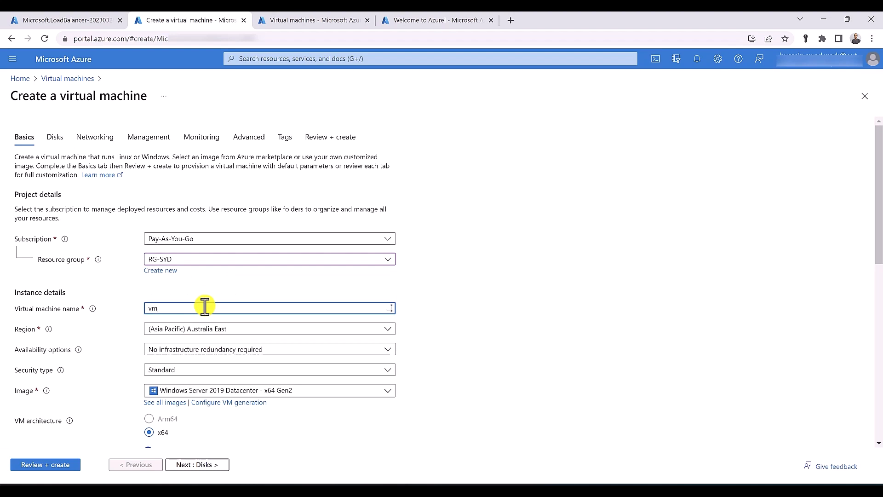
pyautogui.write('vm01')
# Enter the administrator username and password, confirming the password
pyautogui.scroll(-5, 206, 306)
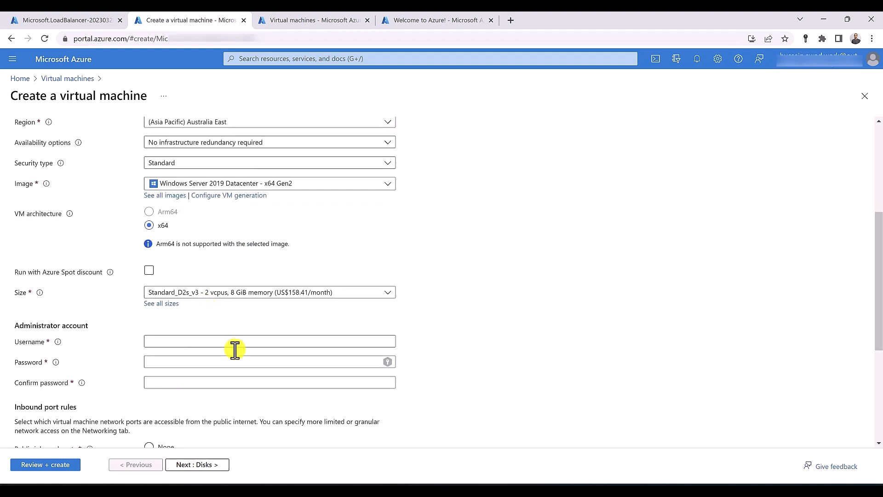
pyautogui.click(235, 342)
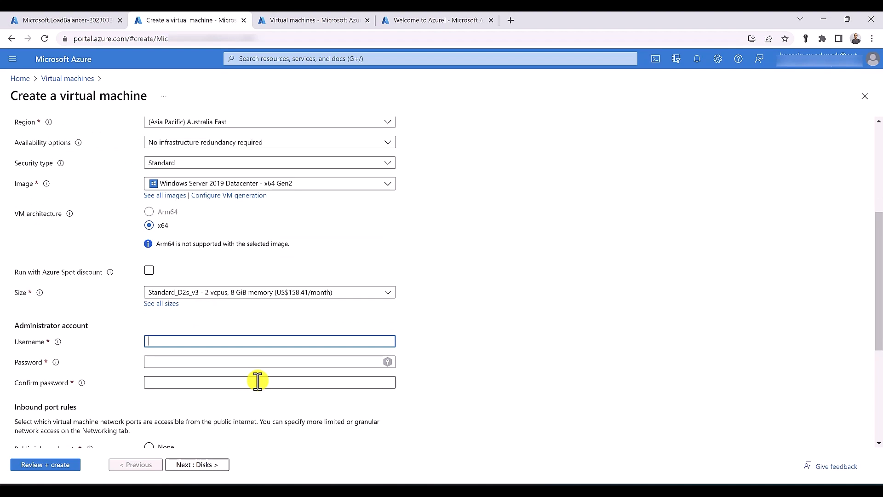
pyautogui.write('hussein')
pyautogui.press('Tab')
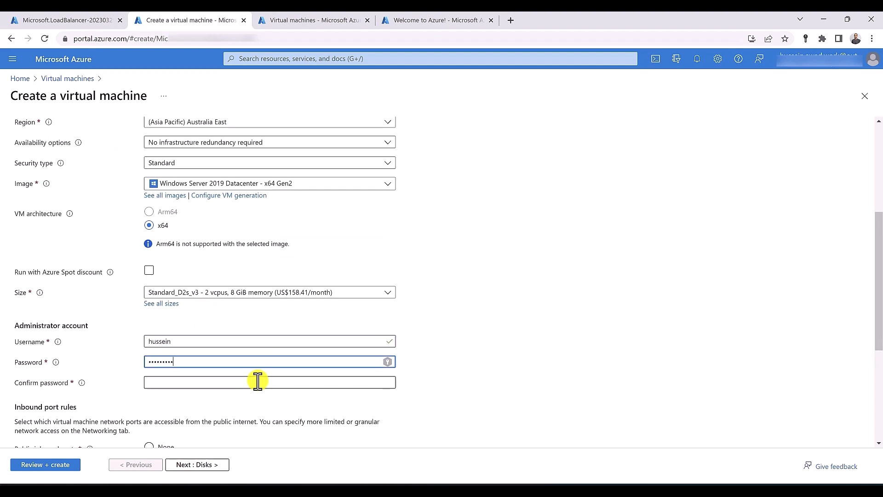
pyautogui.click(258, 382)
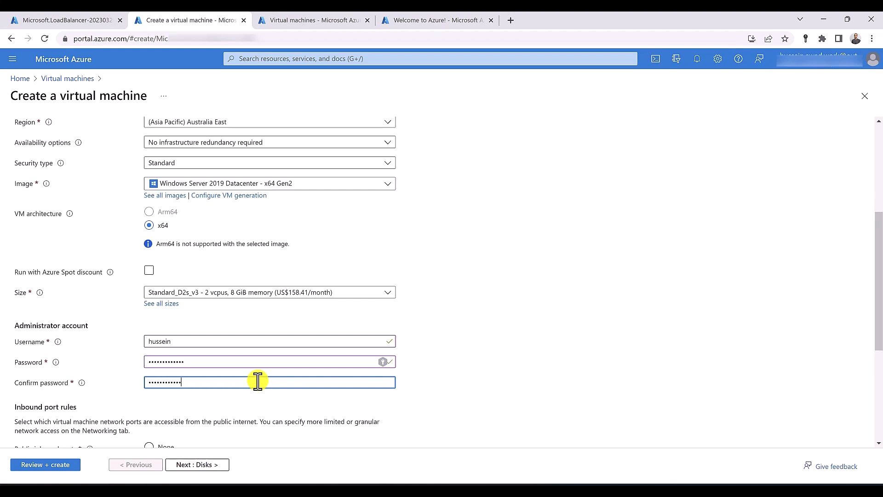
pyautogui.scroll(-3, 257, 381)
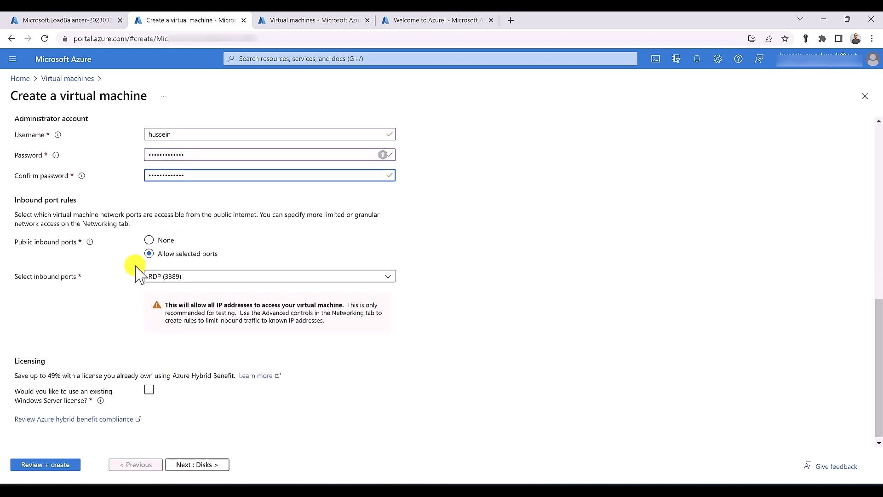
pyautogui.scroll(4, 138, 271)
pyautogui.click(95, 137)
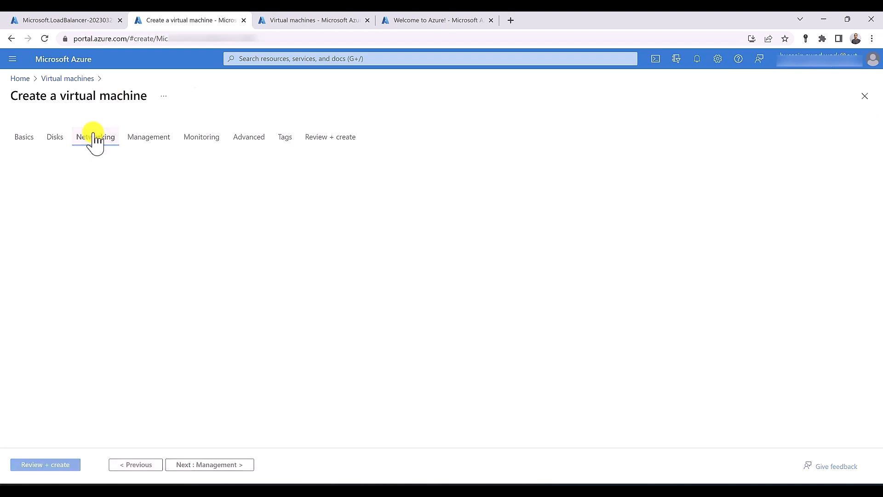
# Keep VNET-SYD and create a new advanced network security group for the VM's NIC
pyautogui.click(191, 230)
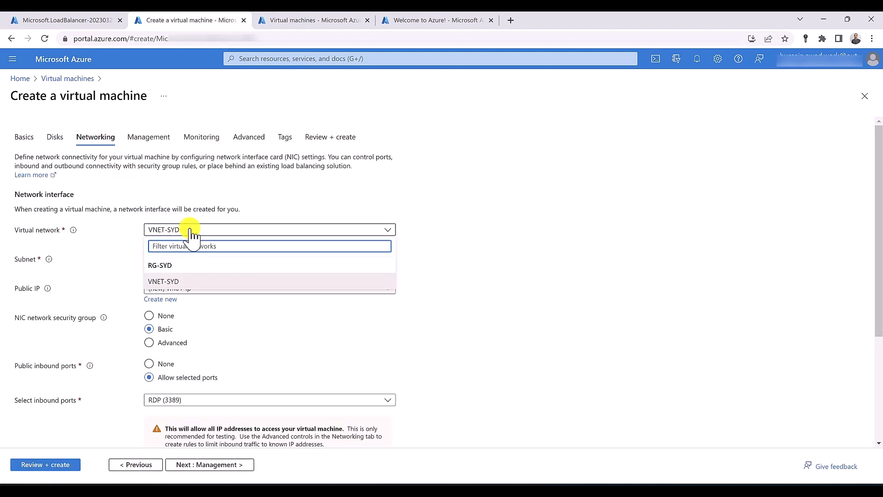
pyautogui.click(191, 230)
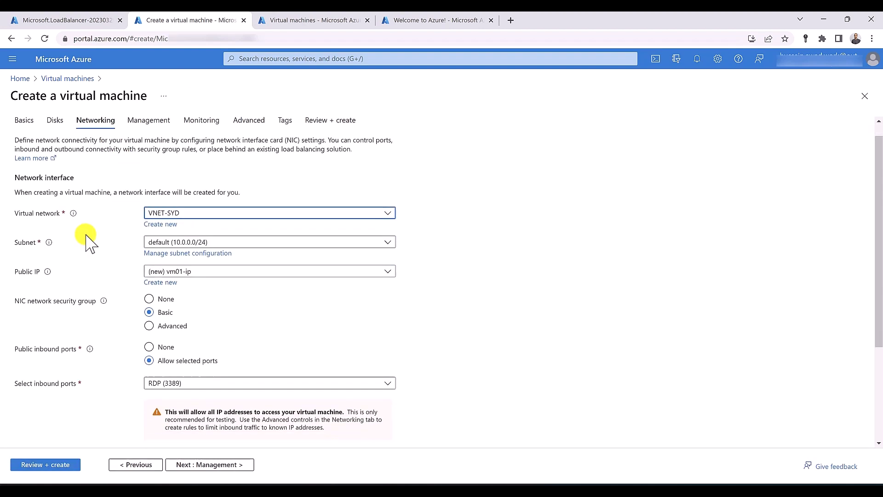
pyautogui.scroll(-3, 87, 239)
pyautogui.click(149, 182)
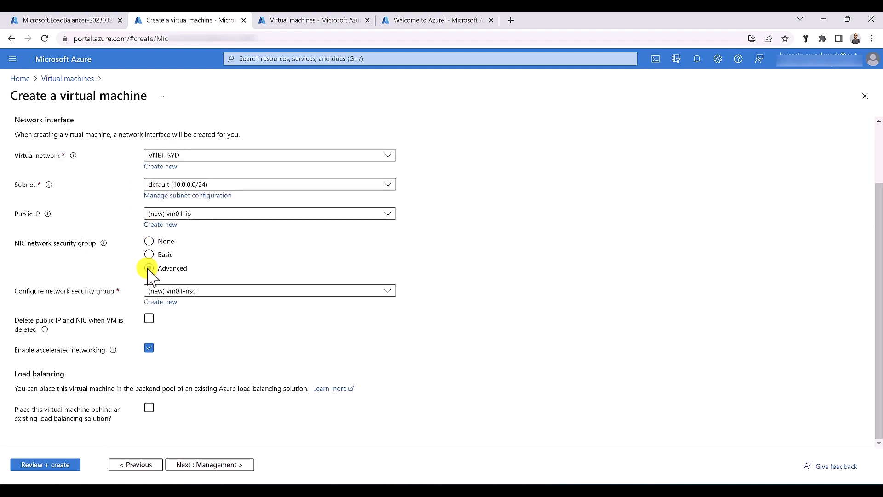
pyautogui.click(174, 302)
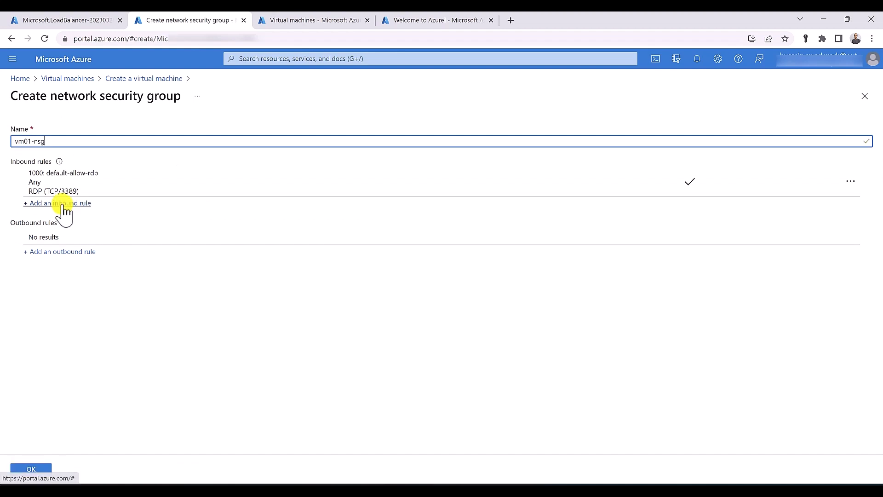
# Add an inbound HTTP rule with priority 100 and confirm security group vm01-nsg
pyautogui.click(64, 204)
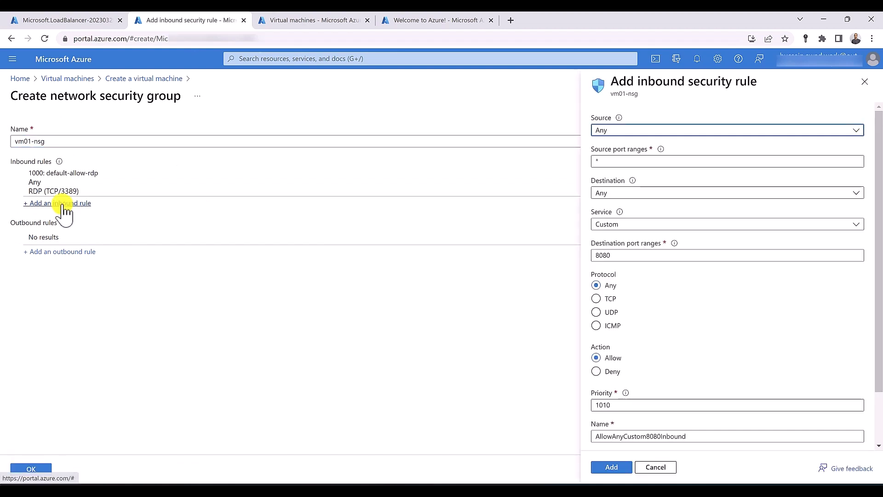
pyautogui.click(627, 226)
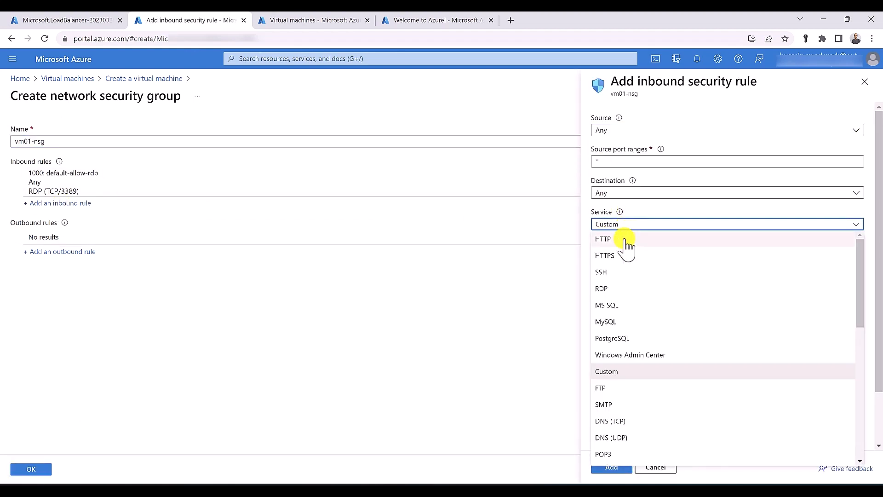
pyautogui.click(625, 240)
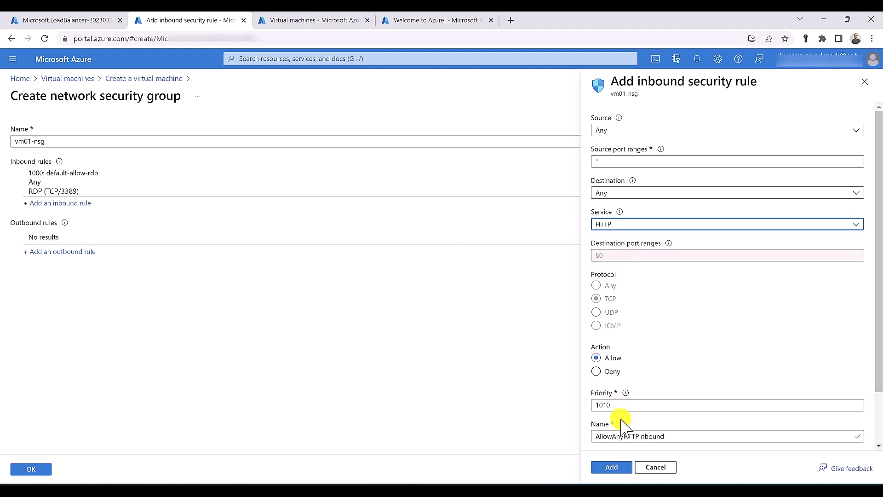
pyautogui.moveTo(617, 403); pyautogui.dragTo(579, 399)
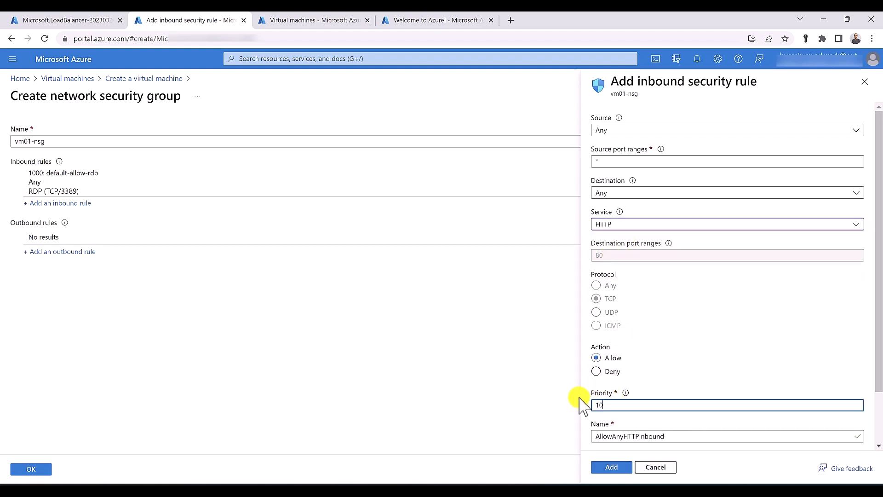
pyautogui.click(614, 467)
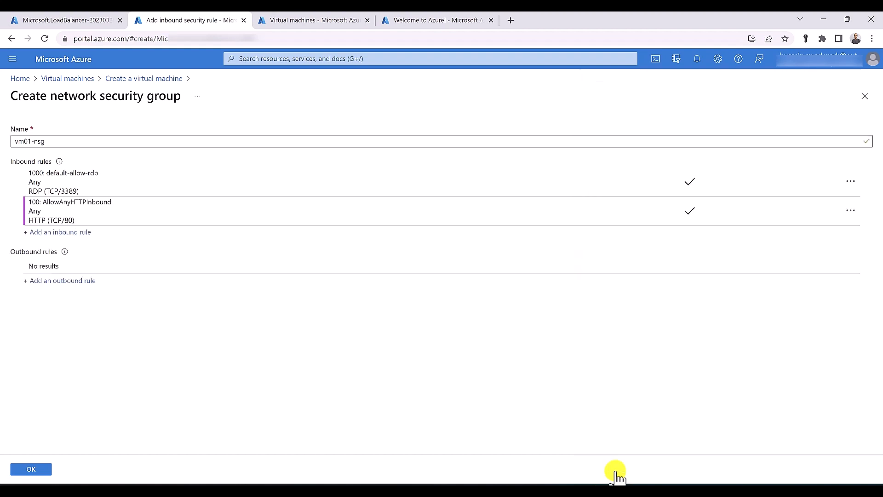
pyautogui.click(29, 468)
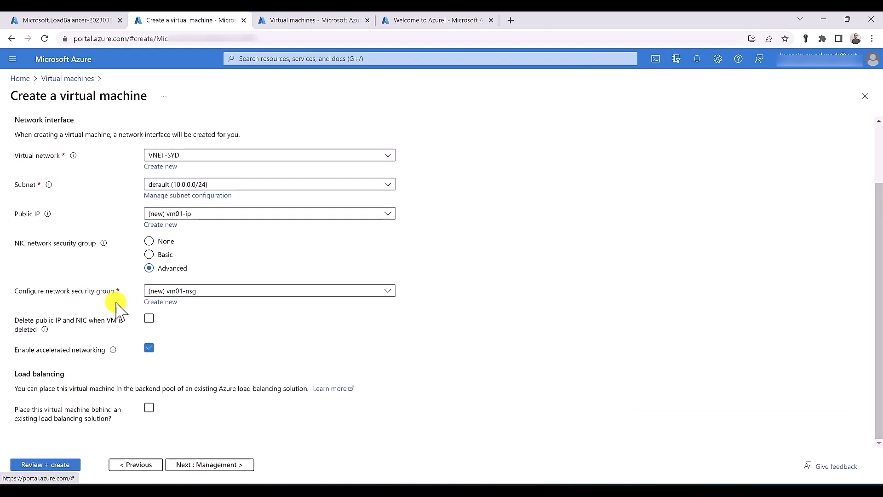
# Place vm01 behind load balancer InternalLB's backend pool and run validation
pyautogui.click(149, 408)
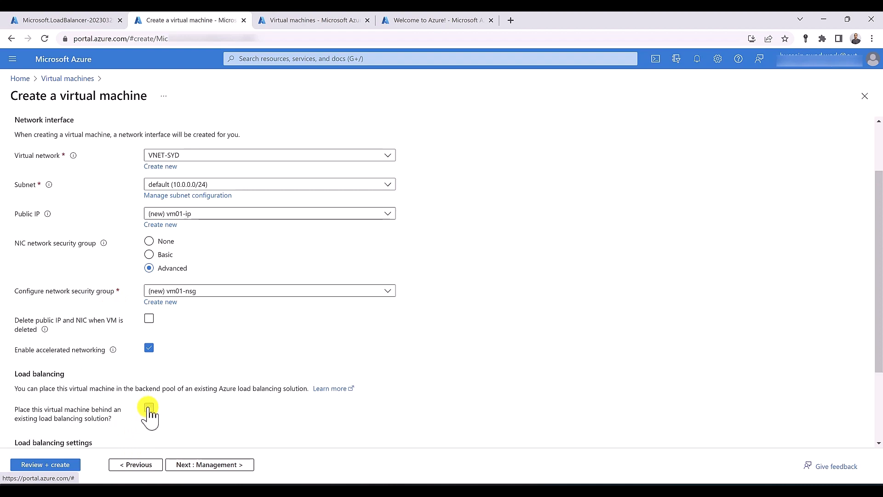
pyautogui.scroll(-2, 149, 414)
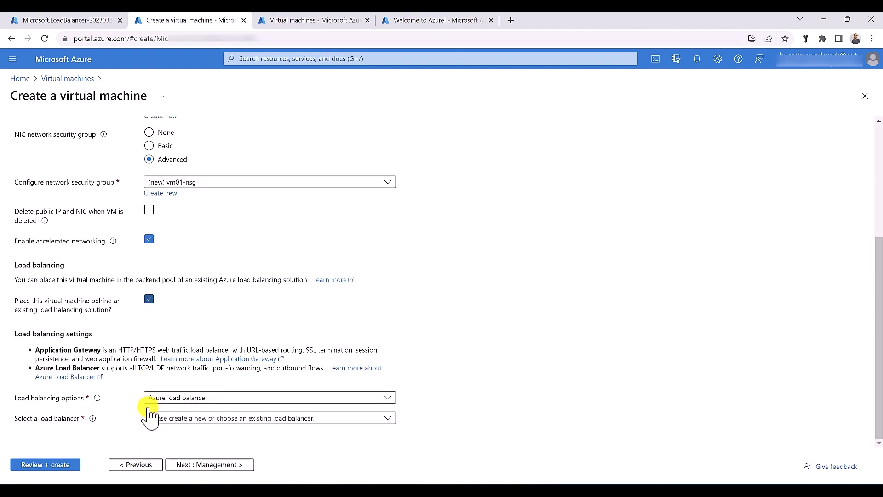
pyautogui.click(233, 418)
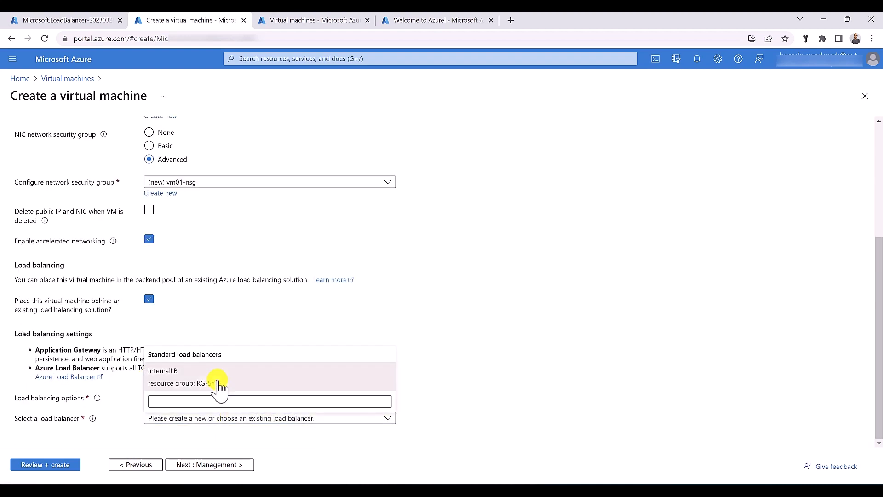
pyautogui.click(217, 383)
pyautogui.scroll(-1, 184, 419)
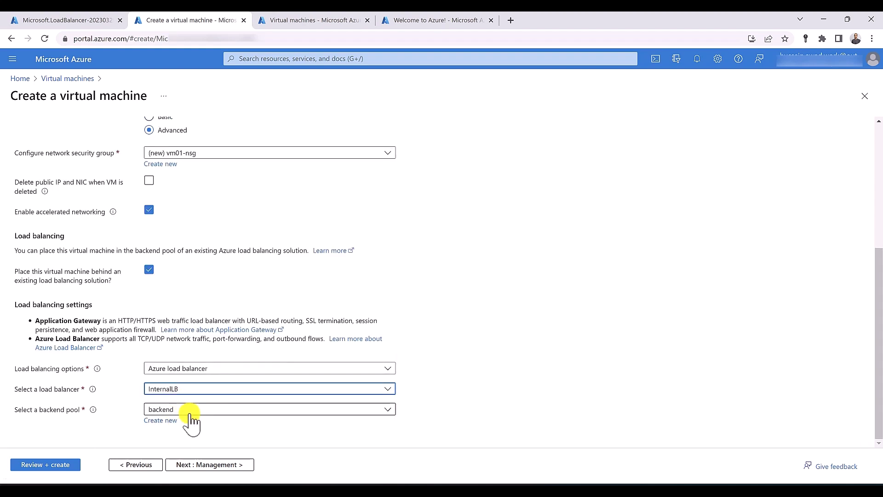
pyautogui.click(41, 465)
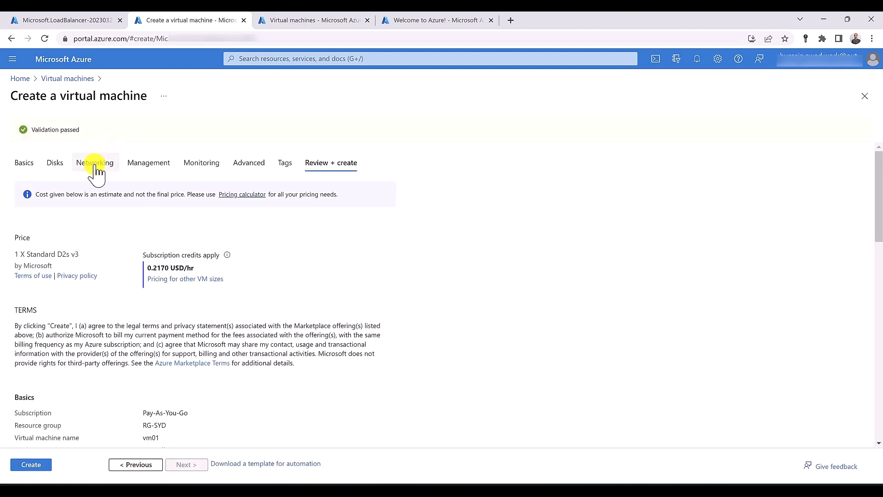
# Set the public IP to None, revalidate and create vm01, then return to Virtual machines
pyautogui.click(95, 165)
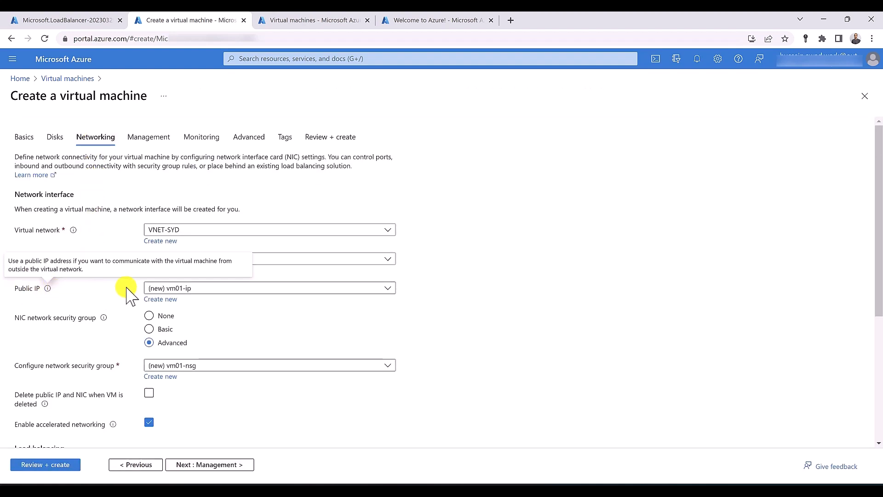
pyautogui.click(208, 287)
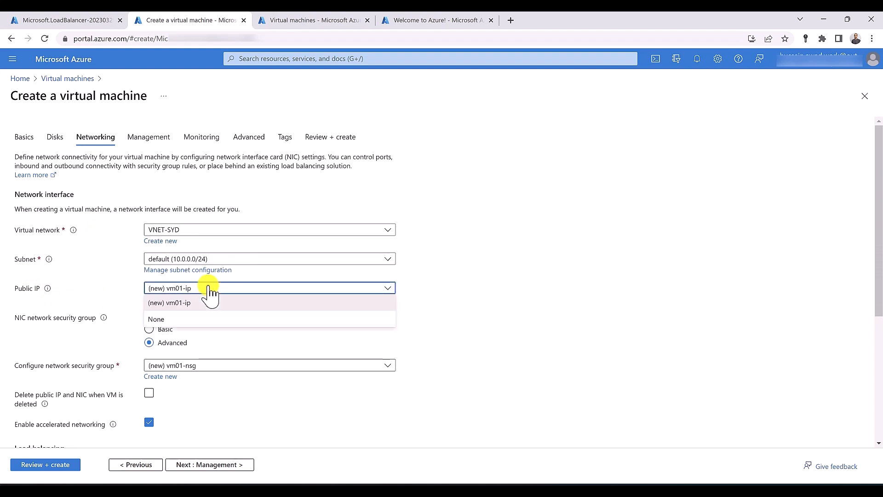
pyautogui.click(198, 317)
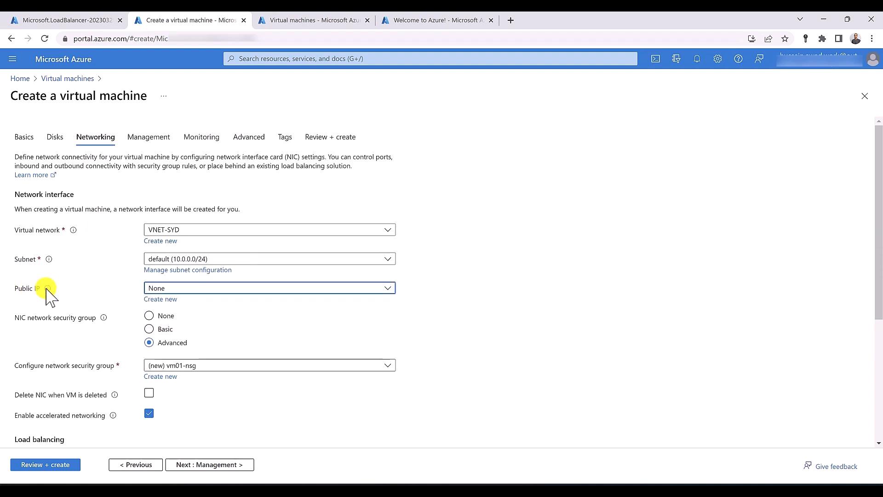
pyautogui.moveTo(48, 288)
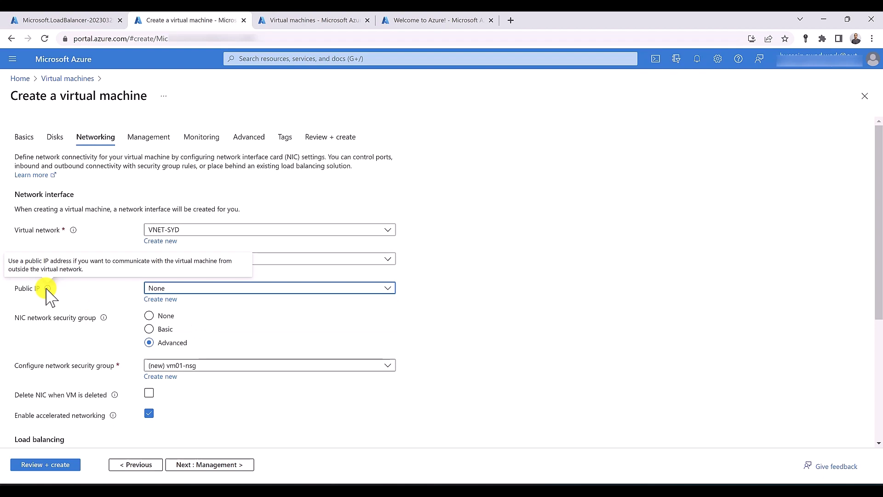
pyautogui.click(60, 466)
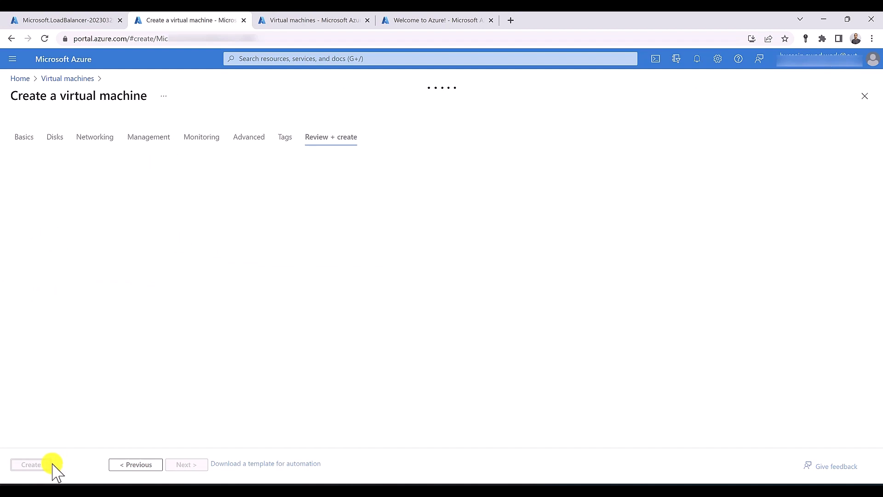
pyautogui.click(35, 464)
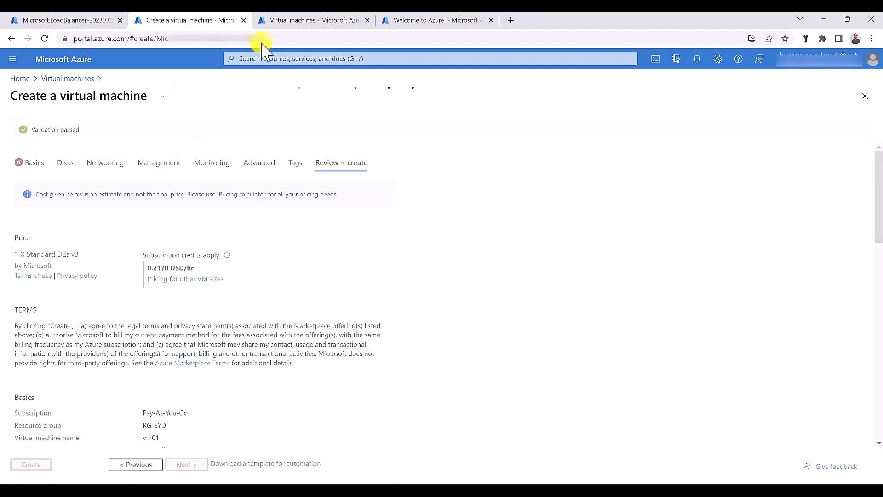
pyautogui.click(282, 20)
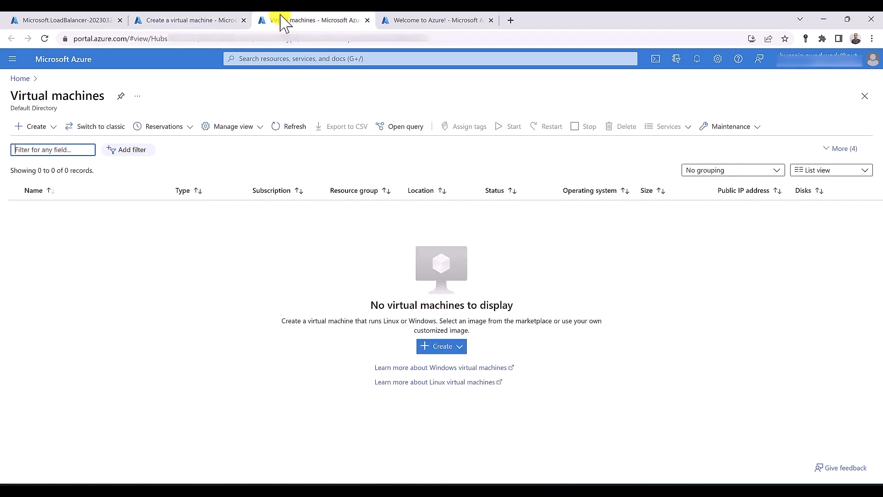
# Start a new Azure virtual machine named vm02 in resource group RG-SYD
pyautogui.click(48, 128)
pyautogui.click(47, 140)
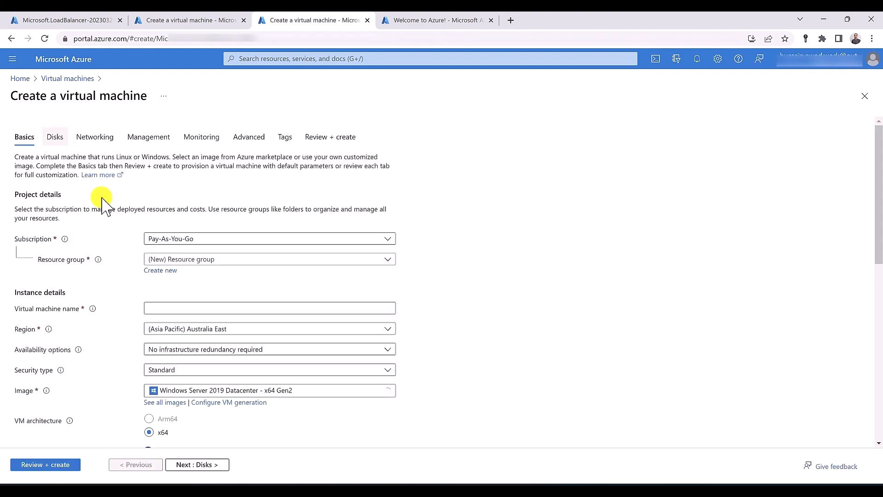
pyautogui.click(200, 259)
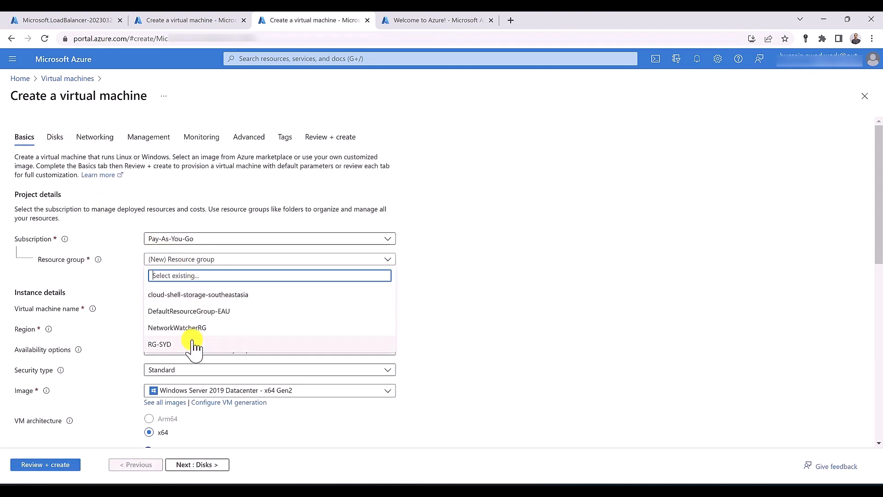
pyautogui.click(191, 345)
pyautogui.click(177, 309)
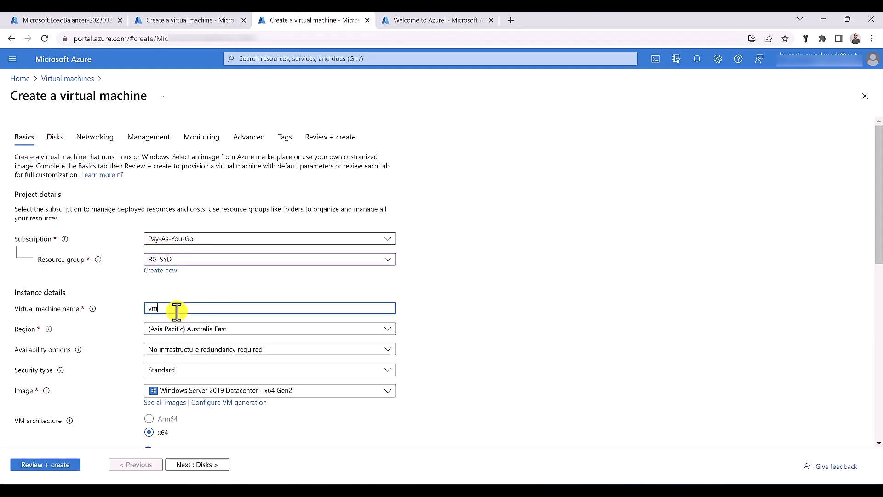
pyautogui.write('vm01')
pyautogui.press('Tab')
pyautogui.press('Tab')
pyautogui.press('Tab')
# Enter vm02's administrator username, password and matching password confirmation
pyautogui.scroll(-5, 179, 335)
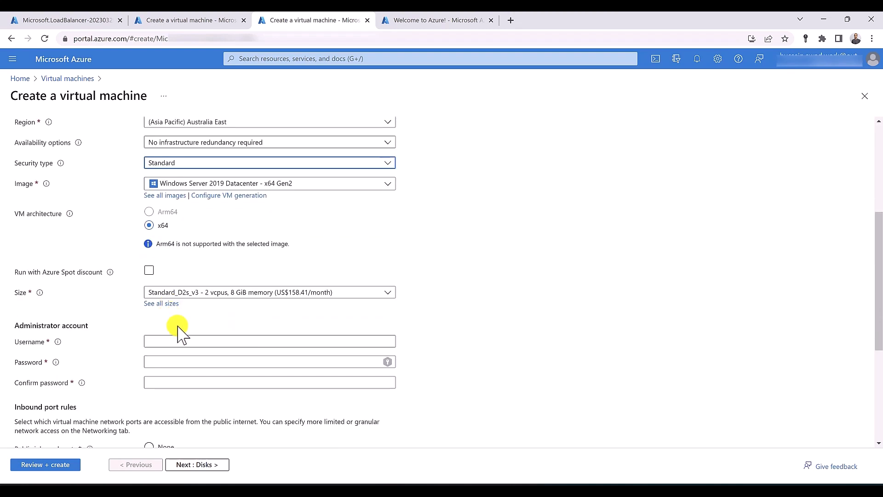
pyautogui.click(179, 341)
pyautogui.write('hussein')
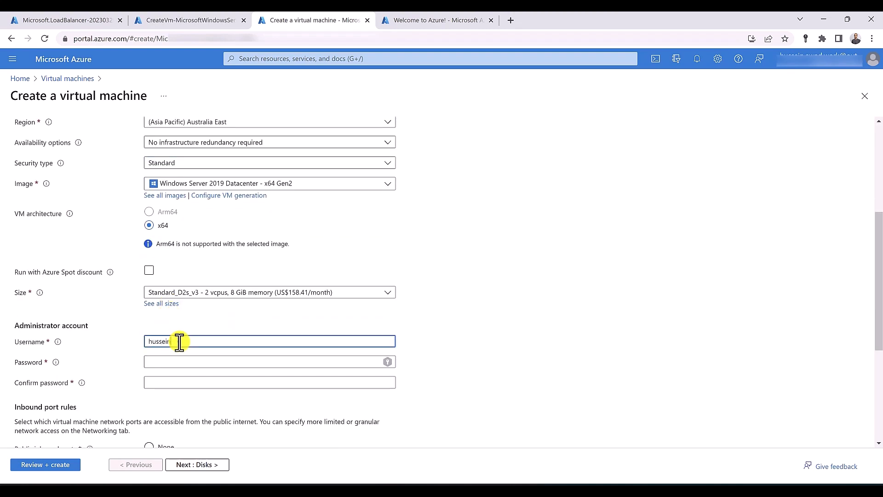
pyautogui.press('Tab')
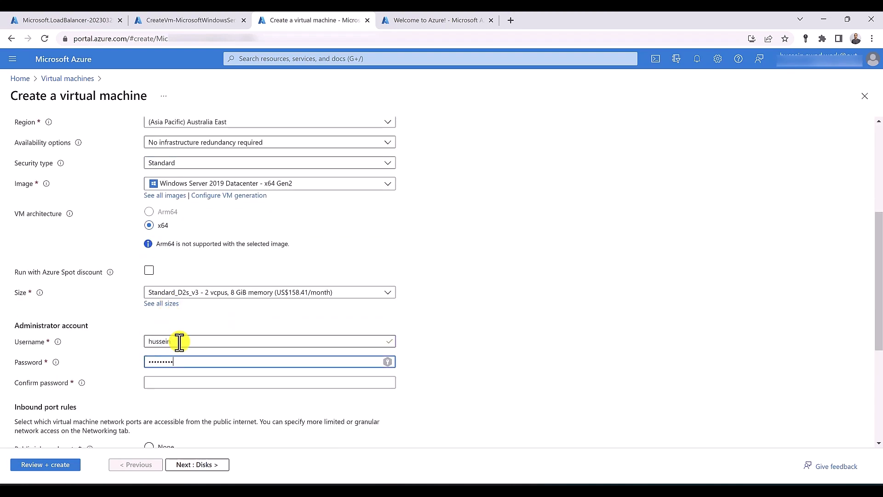
pyautogui.press('Tab')
pyautogui.write('Passw')
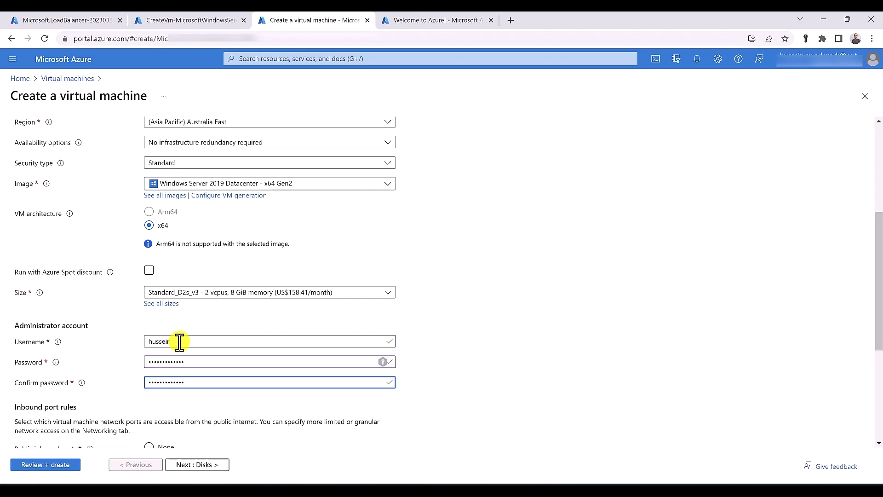
pyautogui.scroll(-3, 179, 342)
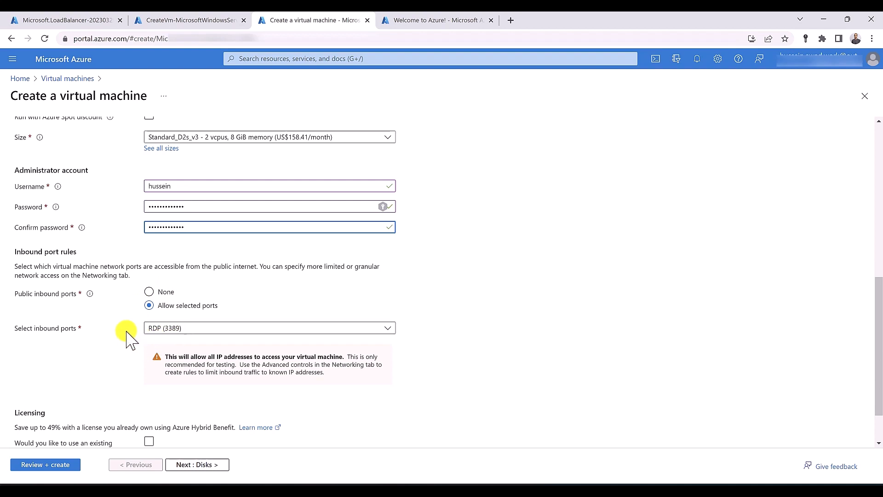
pyautogui.scroll(5, 127, 336)
pyautogui.scroll(2, 103, 181)
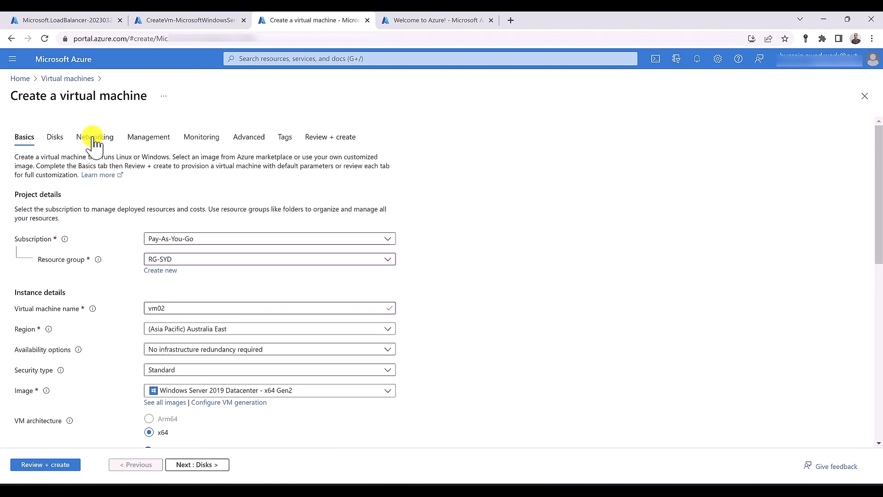
# Keep vm02 on VNET-SYD, choose an Advanced NIC security group, and begin a new vm02-nsg
pyautogui.click(93, 138)
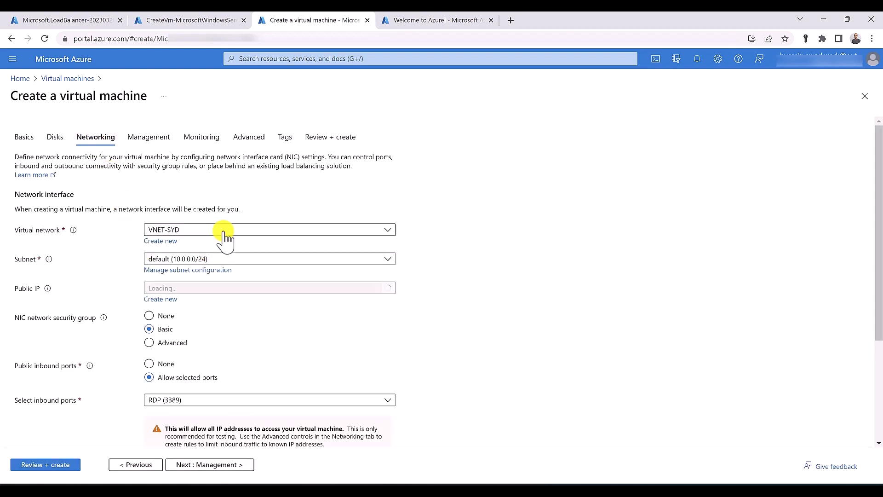
pyautogui.click(223, 231)
pyautogui.click(224, 231)
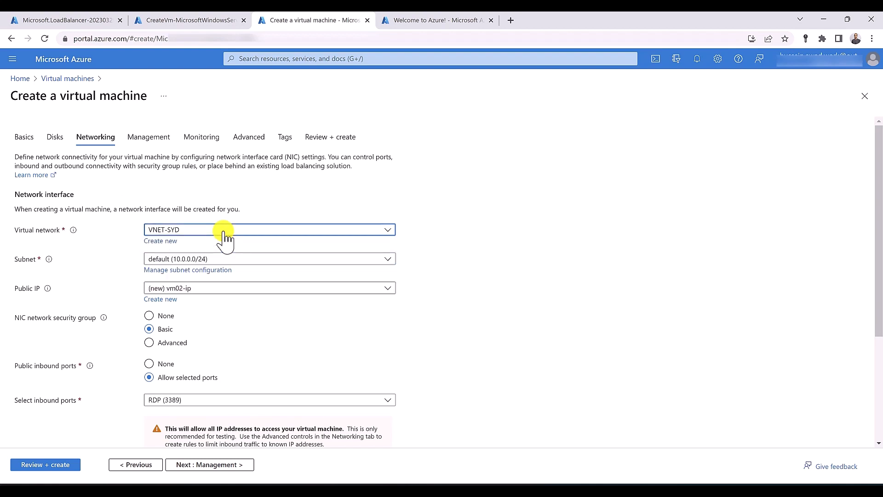
pyautogui.scroll(-1, 225, 237)
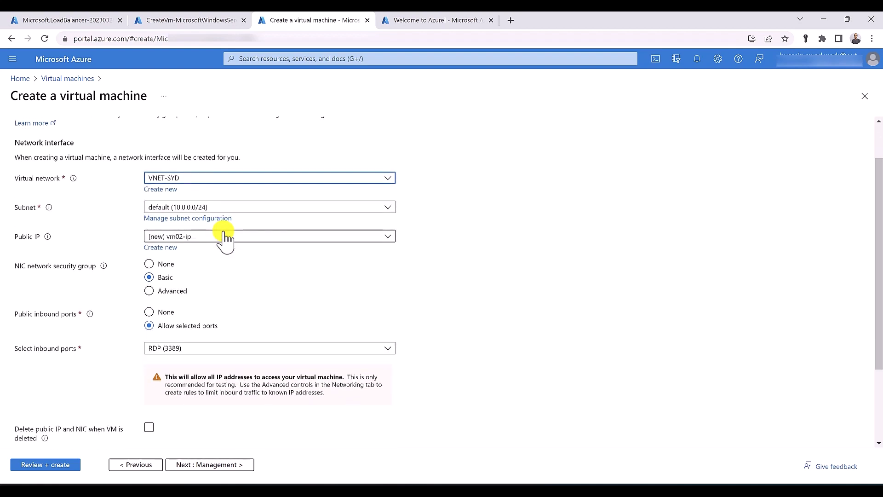
pyautogui.click(175, 292)
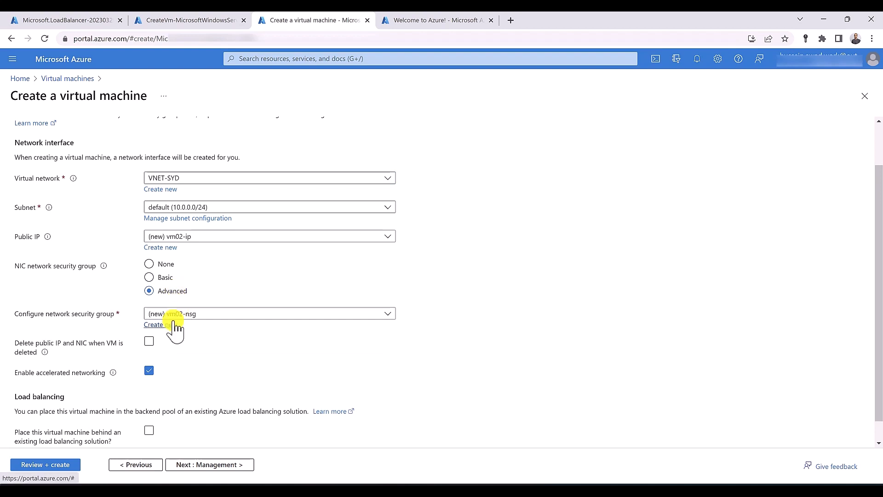
pyautogui.click(174, 323)
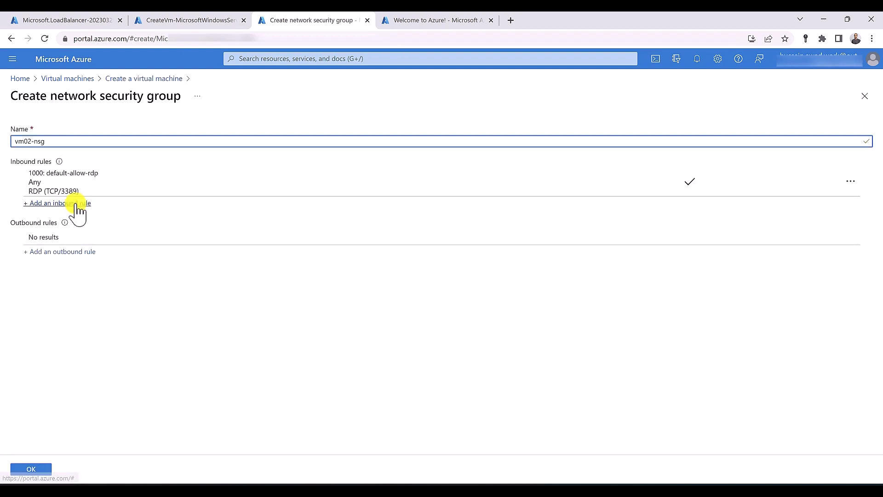
# Add an HTTP inbound rule at priority 100 to vm02-nsg and confirm the group
pyautogui.click(76, 204)
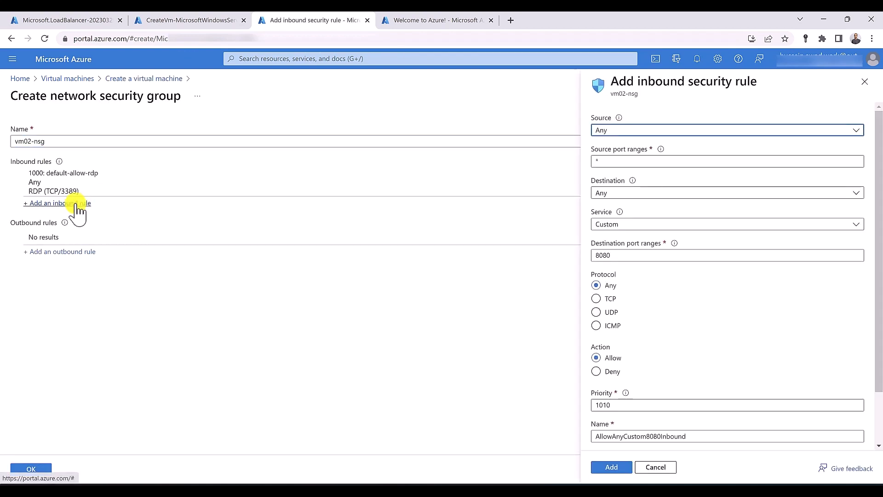
pyautogui.click(613, 228)
pyautogui.click(613, 237)
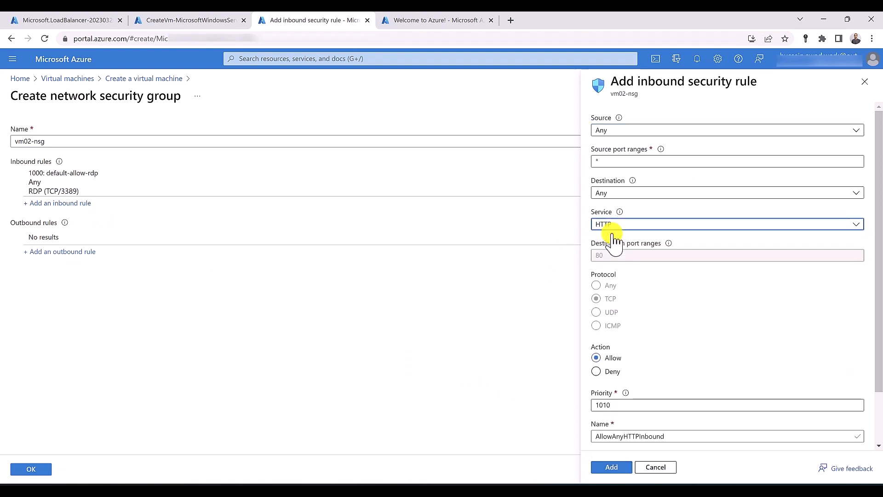
pyautogui.doubleClick(603, 405)
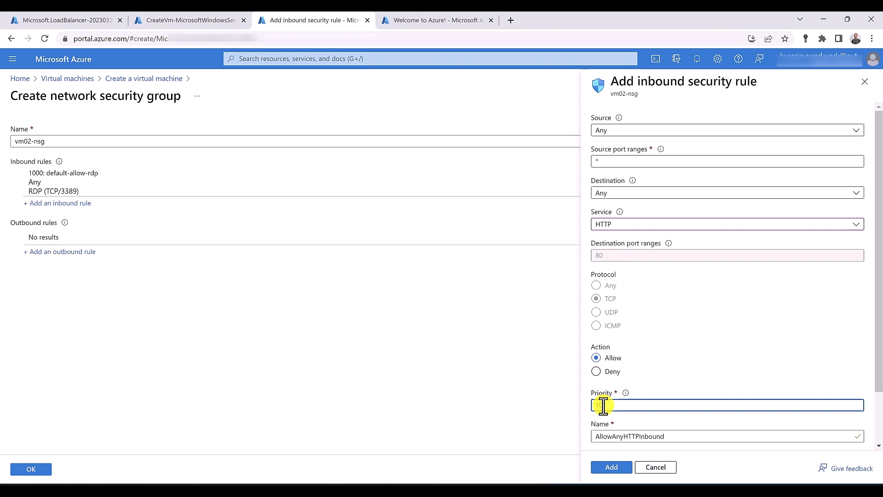
pyautogui.write('100')
pyautogui.click(614, 468)
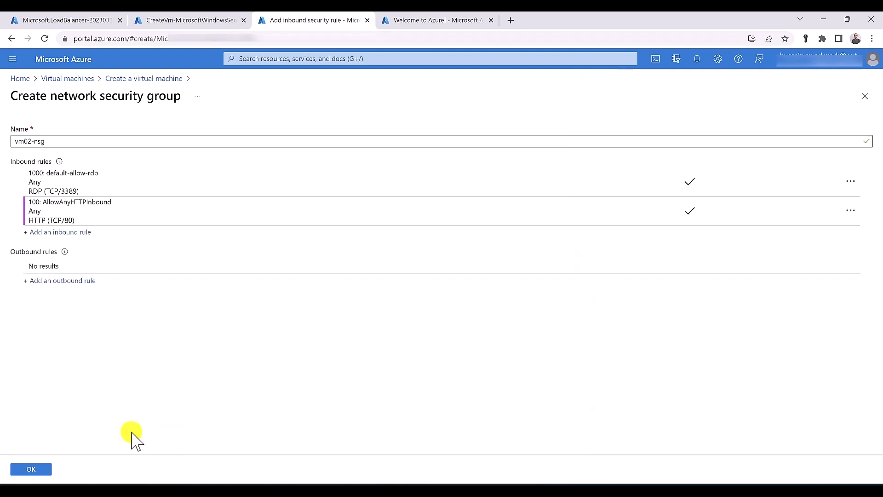
pyautogui.click(34, 469)
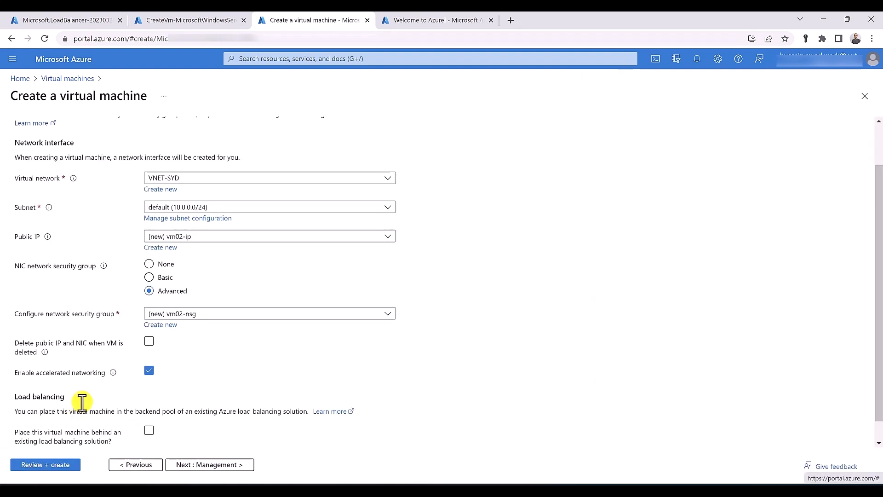
# Place vm02 behind the InternalLB load balancer's backend pool
pyautogui.scroll(-1, 85, 399)
pyautogui.click(149, 408)
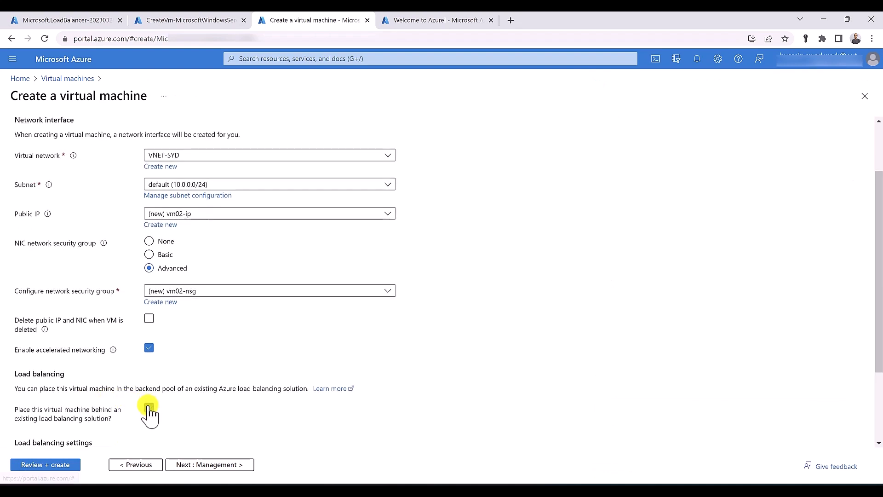
pyautogui.scroll(-2, 152, 410)
pyautogui.click(186, 423)
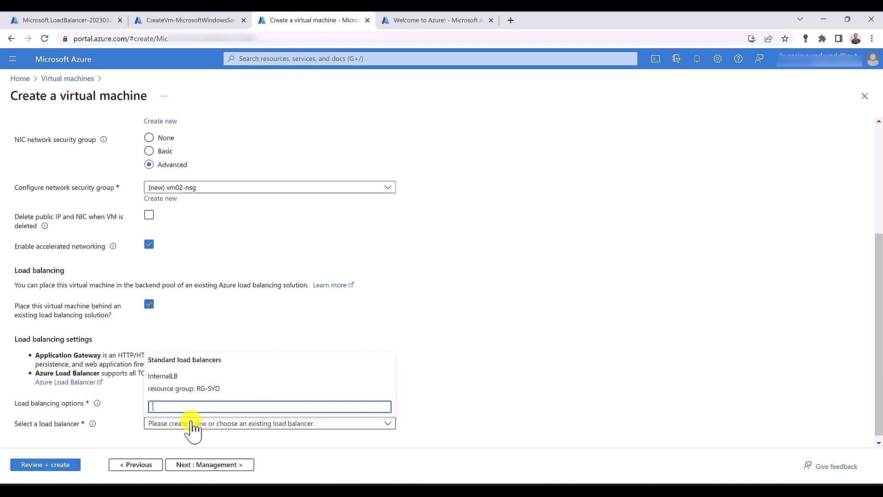
pyautogui.click(190, 393)
pyautogui.scroll(-1, 191, 389)
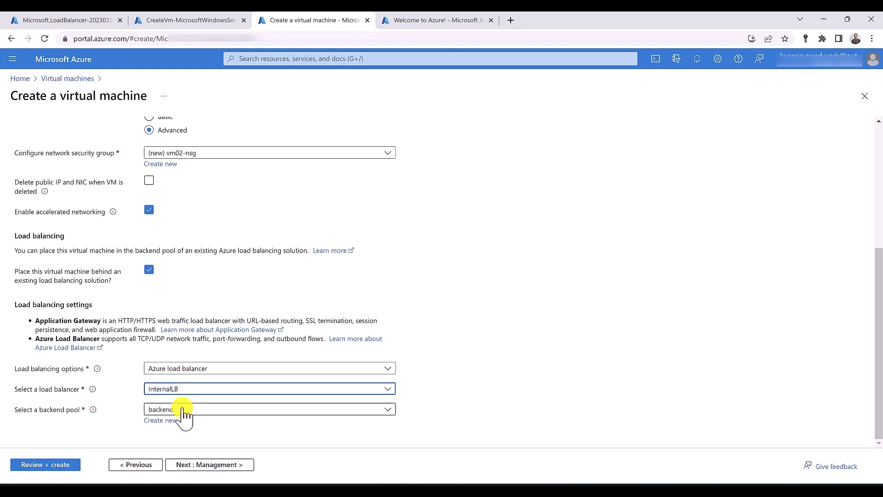
pyautogui.scroll(3, 124, 309)
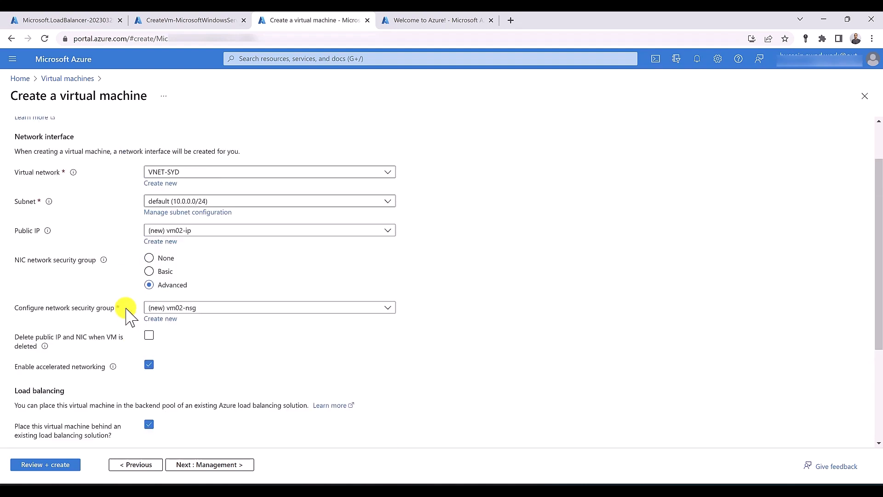
# Set vm02's public IP to None, then review and create the VM
pyautogui.click(222, 234)
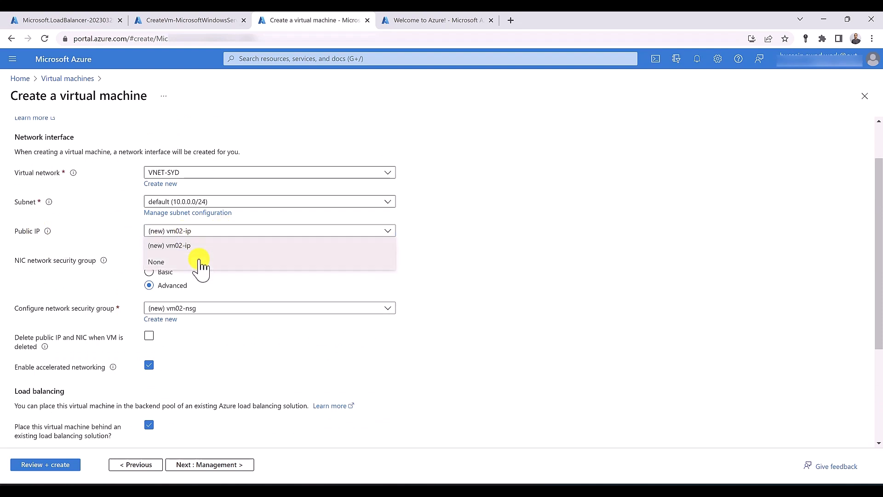
pyautogui.click(200, 261)
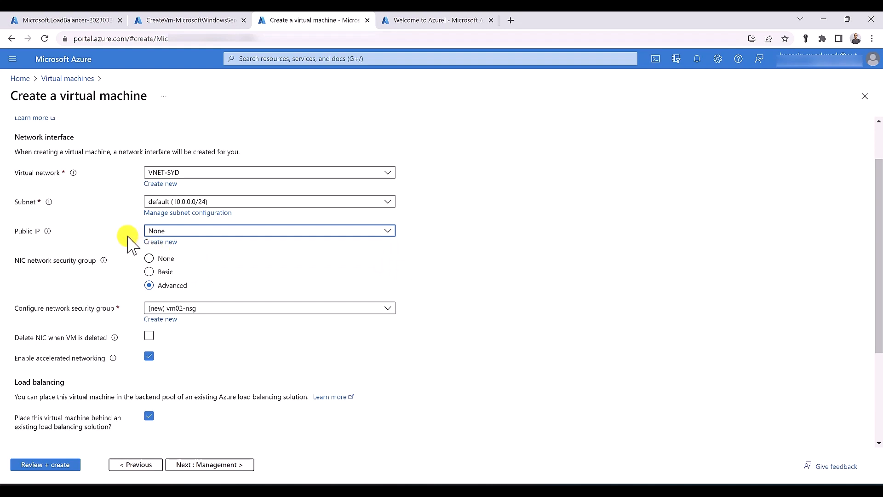
pyautogui.click(41, 465)
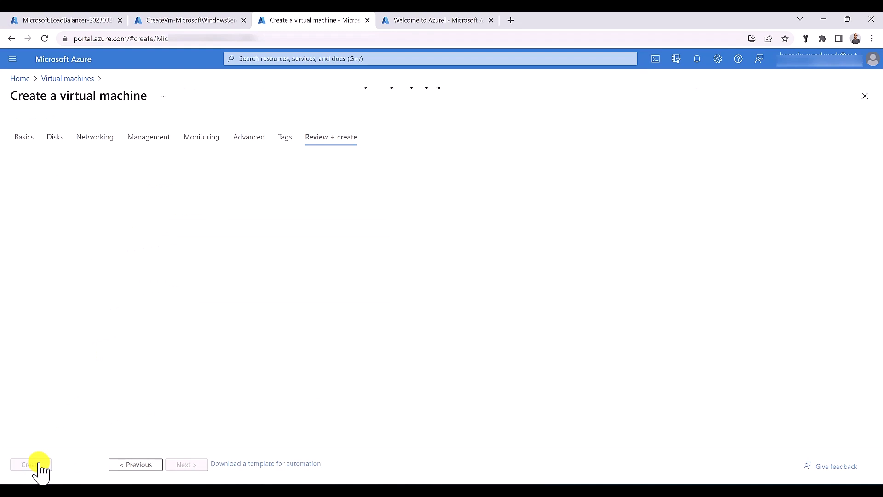
pyautogui.click(418, 20)
pyautogui.click(43, 127)
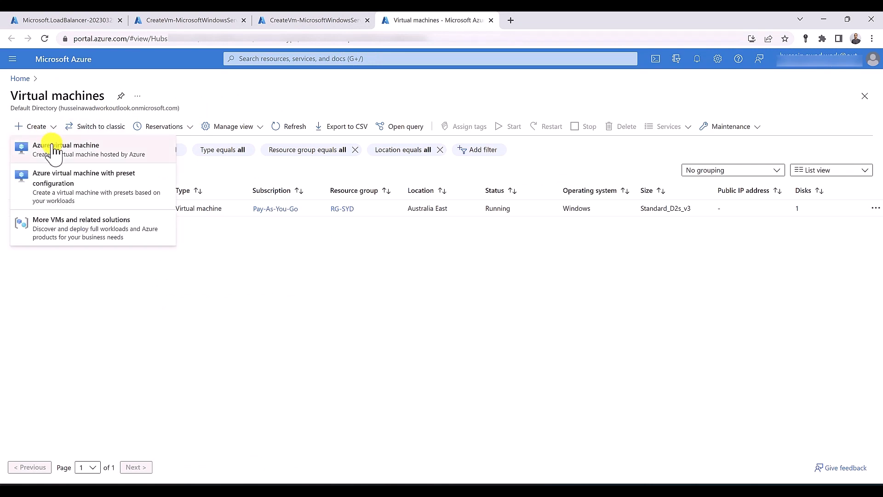
# Start a new Azure virtual machine in RG-SYD and begin naming it testvm
pyautogui.click(53, 149)
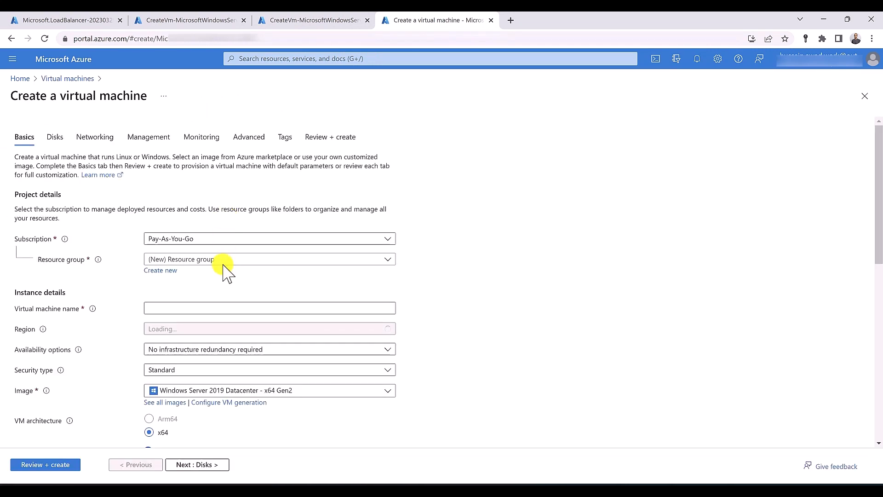
pyautogui.click(214, 345)
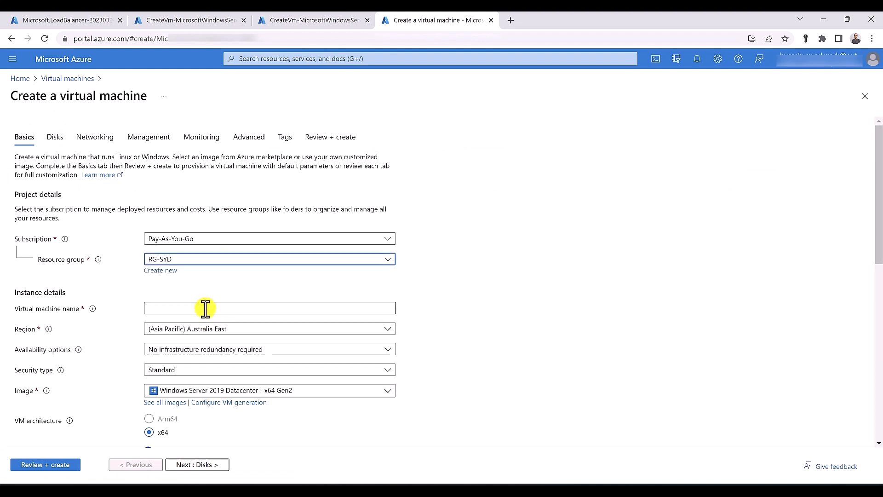
pyautogui.click(205, 308)
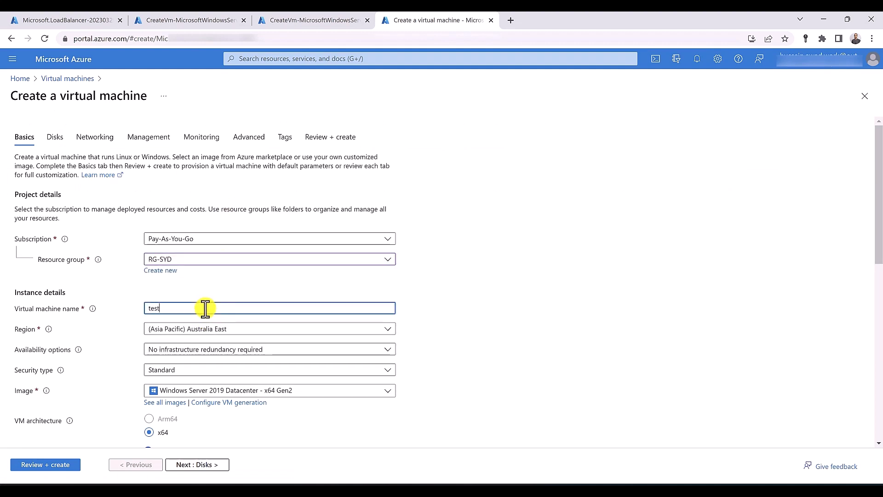
# Enter testvm's administrator username, password and matching password confirmation
pyautogui.scroll(-5, 205, 309)
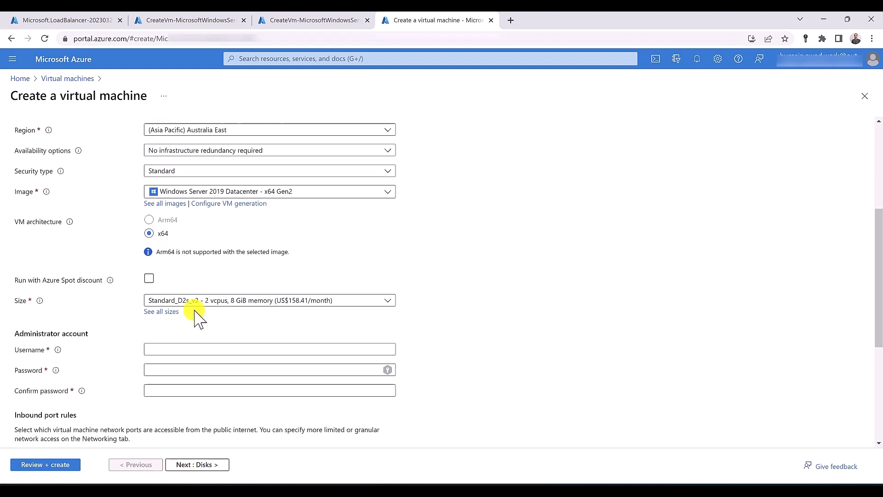
pyautogui.click(198, 342)
pyautogui.write('husse')
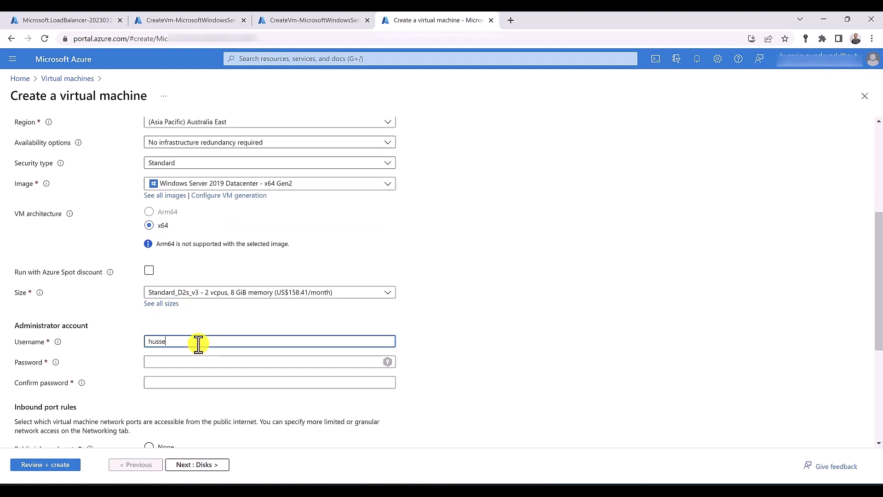
pyautogui.write('in')
pyautogui.press('Tab')
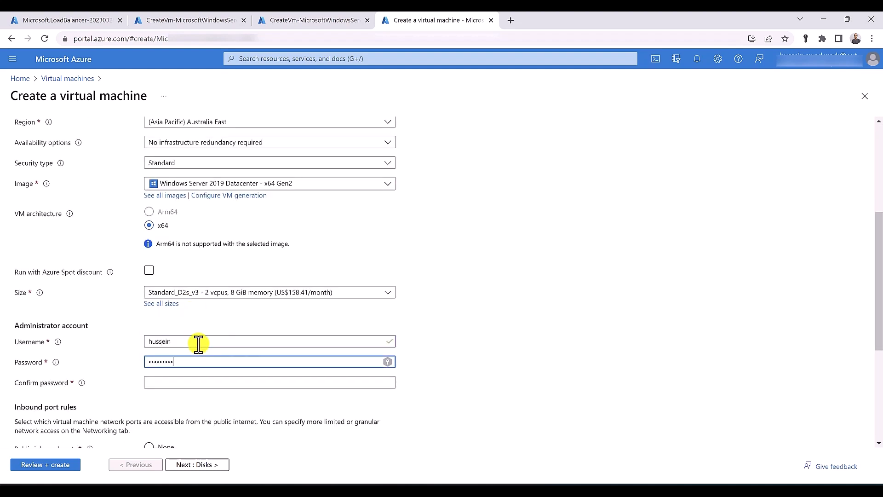
pyautogui.press('Tab')
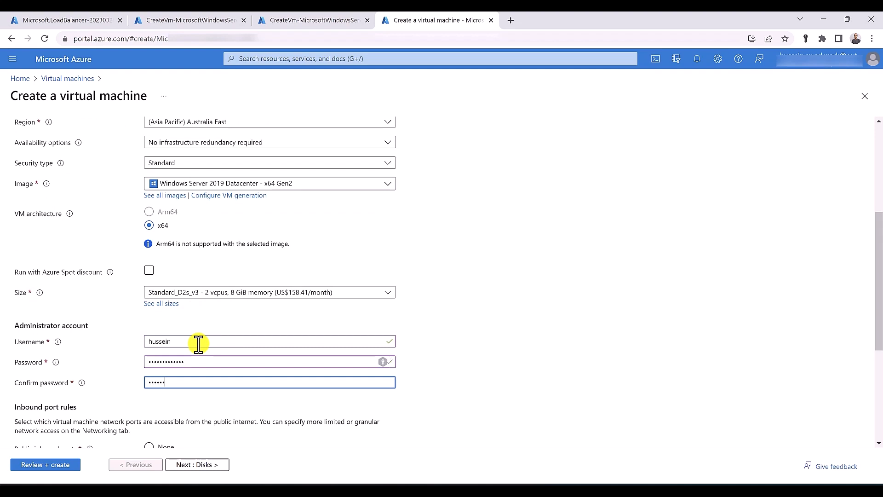
pyautogui.scroll(-5, 197, 344)
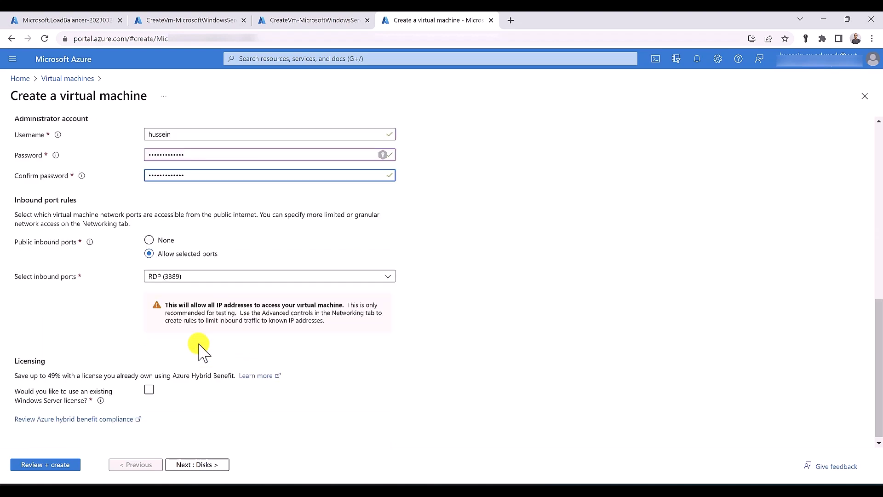
pyautogui.scroll(10, 118, 149)
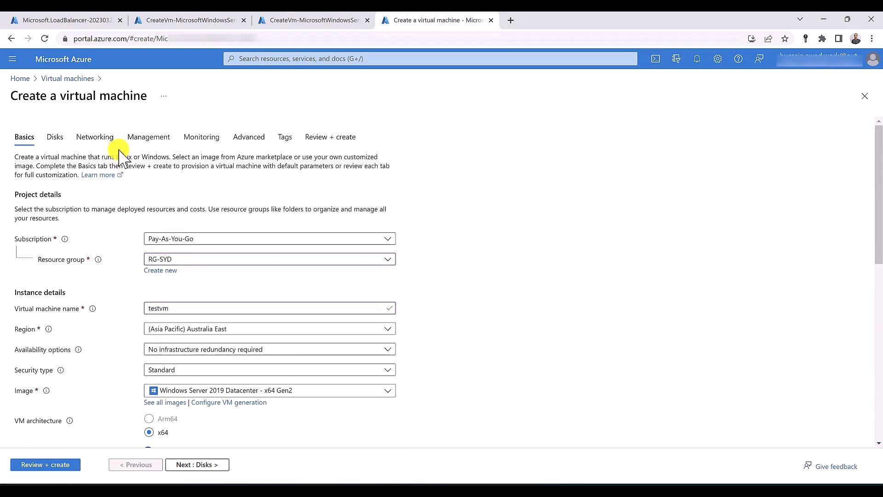
# Show testvm's networking settings, keeping VNET-SYD and a Basic NIC security group
pyautogui.click(102, 137)
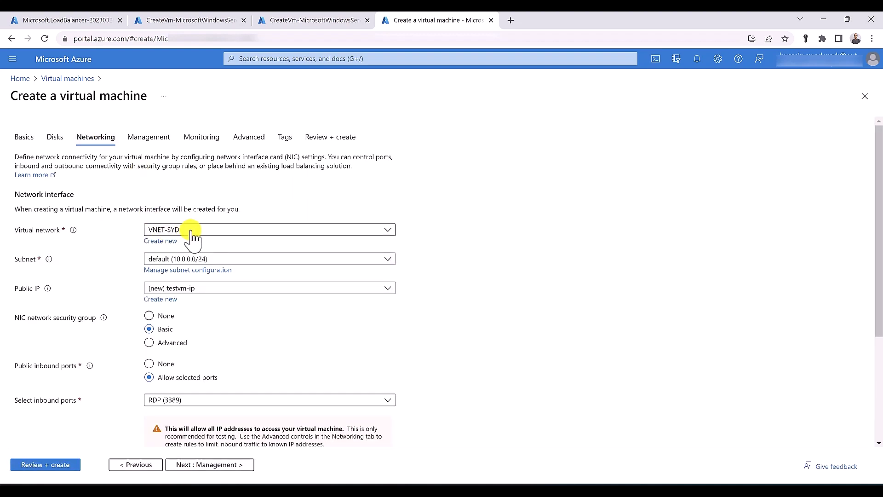
pyautogui.scroll(-1, 192, 237)
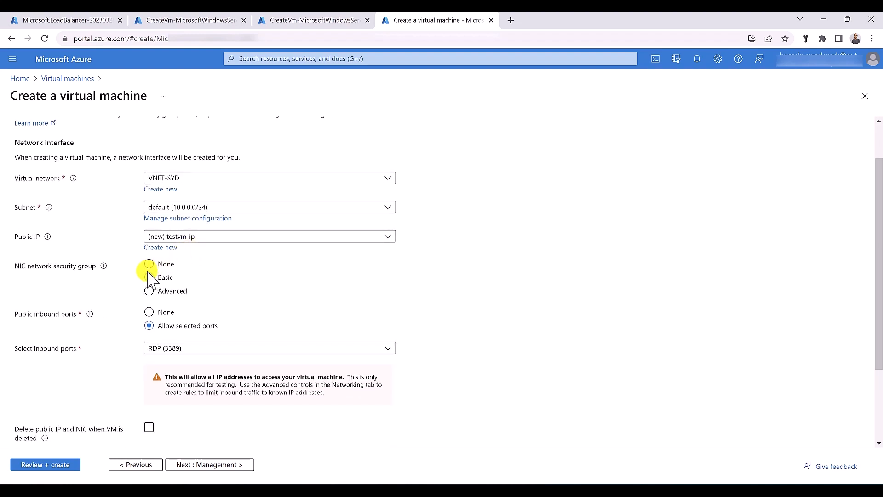
pyautogui.click(149, 277)
pyautogui.scroll(-2, 145, 281)
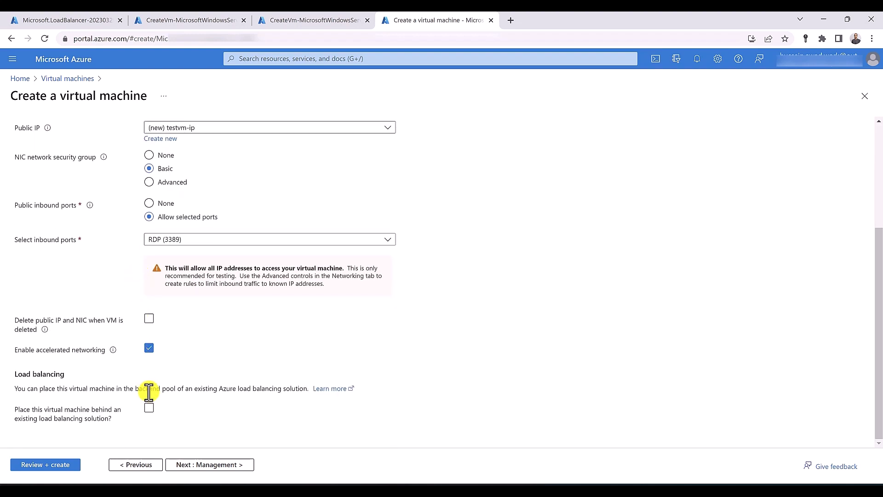
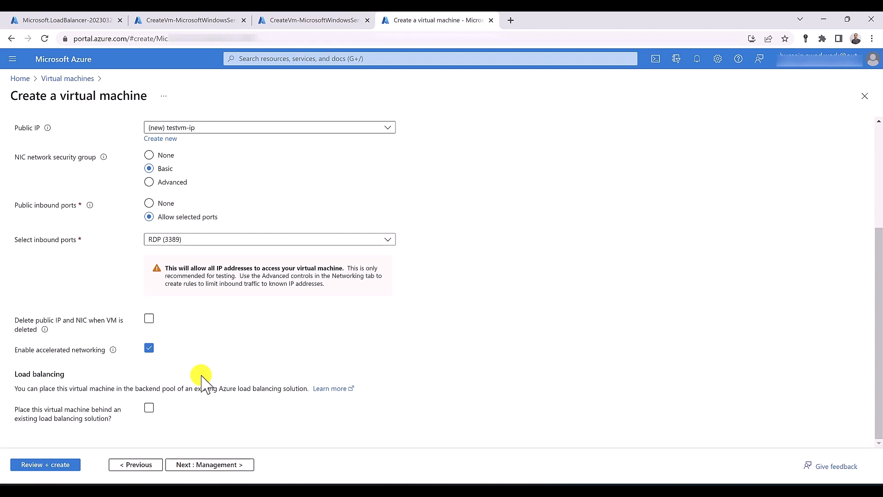
# Validate the new testvm (1 x Standard D2s v3, 0.2170 USD/hr), then view the first VM's deployment
pyautogui.click(63, 466)
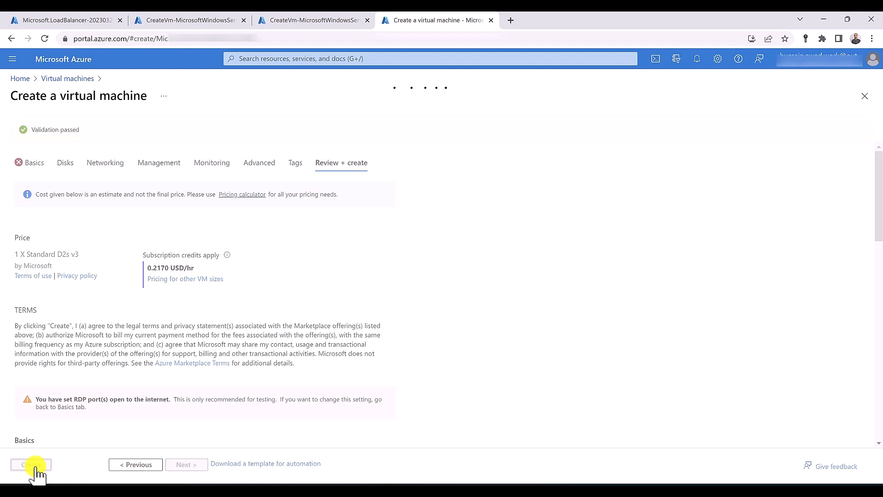
pyautogui.click(223, 20)
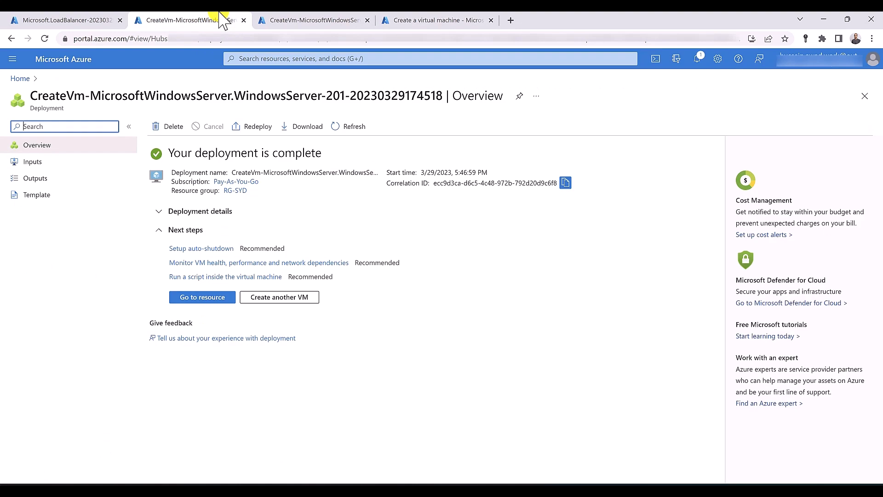
# Open a Cloud Shell session in both VM deployment tabs
pyautogui.click(655, 59)
pyautogui.click(306, 20)
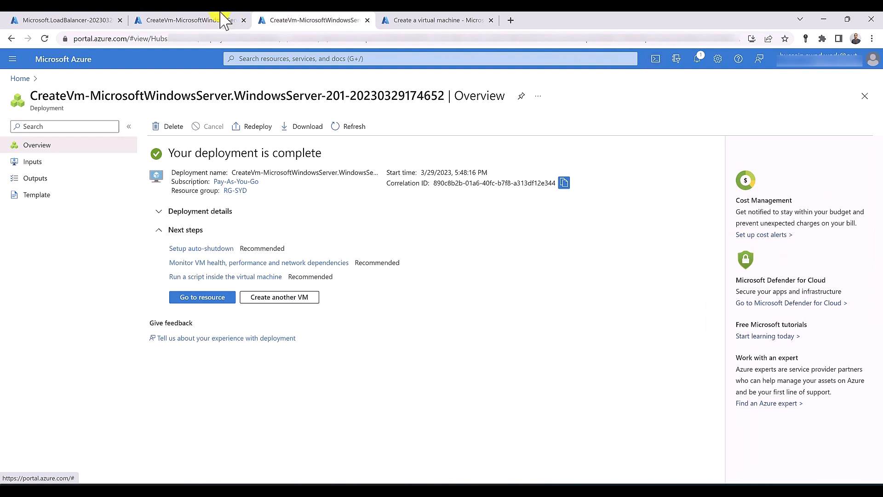
pyautogui.click(229, 21)
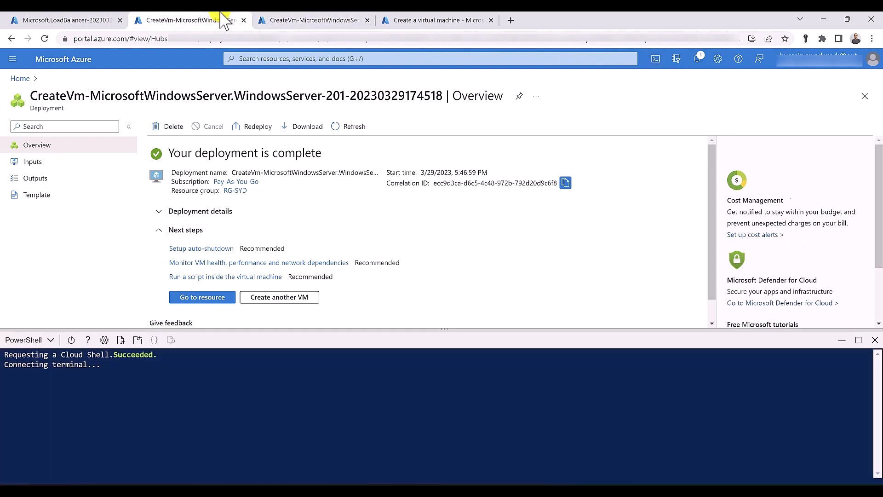
pyautogui.click(332, 20)
pyautogui.click(655, 60)
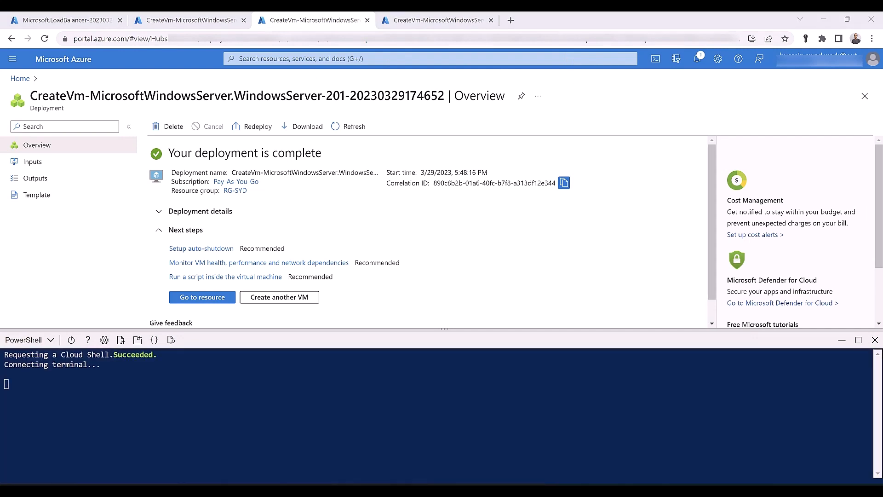
pyautogui.click(196, 18)
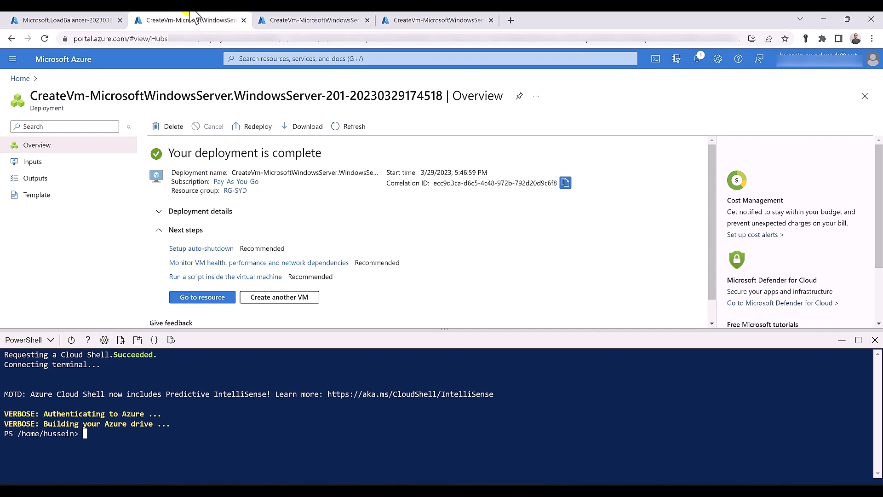
# Run Set-AzVMExtension with resource group RG-SYD and VM name vm01 to install IIS
pyautogui.rightClick(109, 444)
pyautogui.click(137, 360)
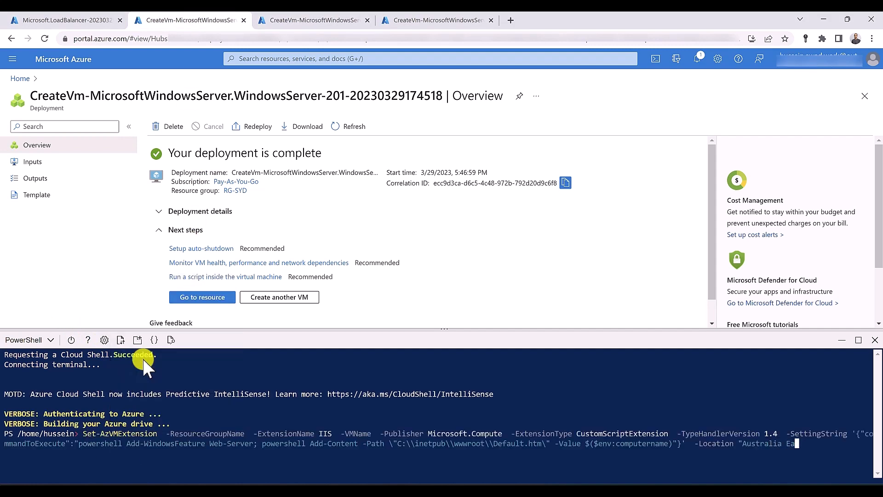
pyautogui.hotkey('ctrl', 'Right')
pyautogui.hotkey('ctrl', 'Right')
pyautogui.hotkey('ctrl', 'Right')
pyautogui.write('RG-SYD')
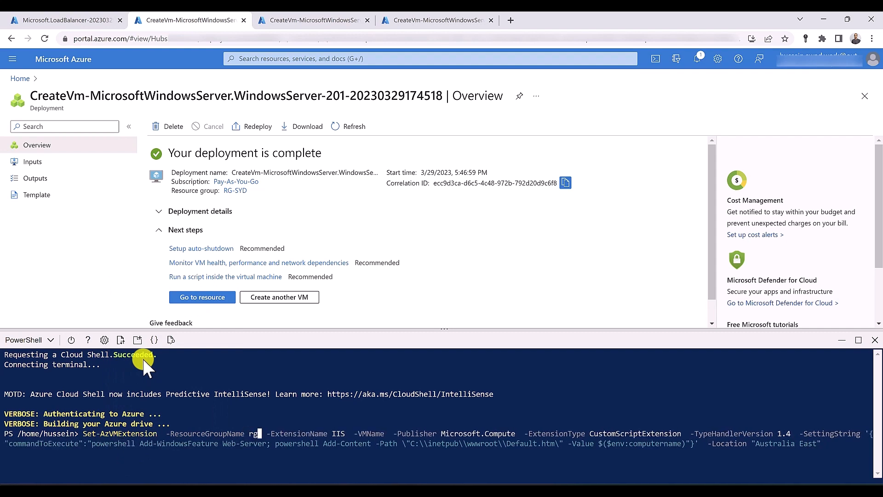
pyautogui.hotkey('ctrl', 'Right')
pyautogui.hotkey('ctrl', 'Right')
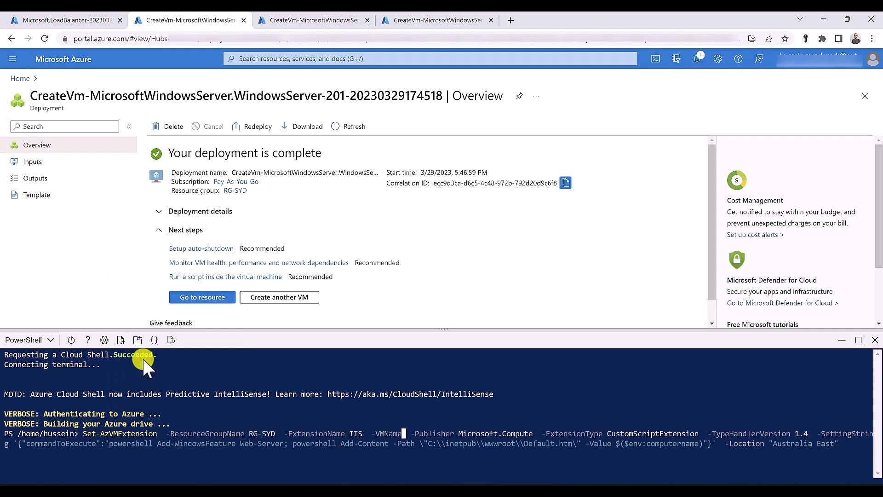
pyautogui.write('vm')
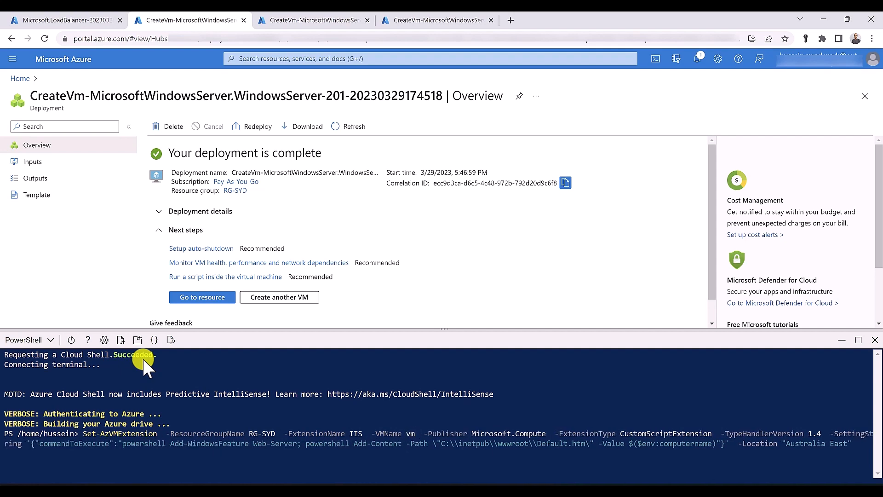
pyautogui.write('01')
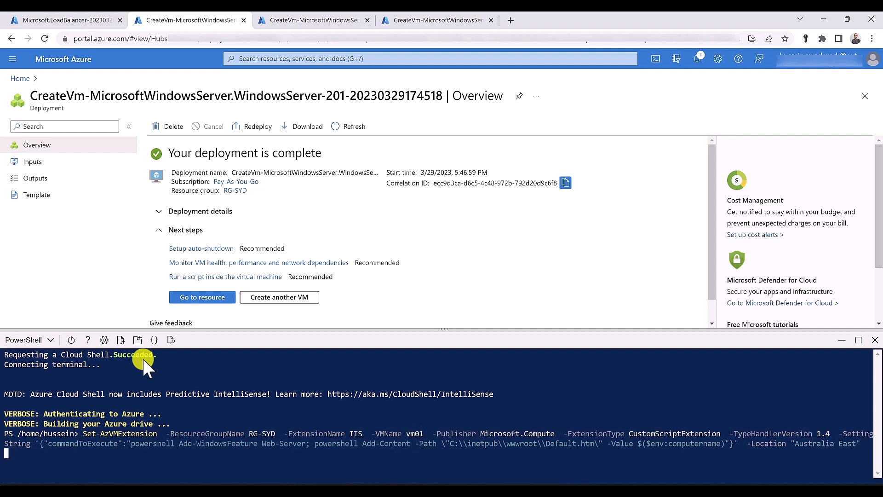
pyautogui.press('Return')
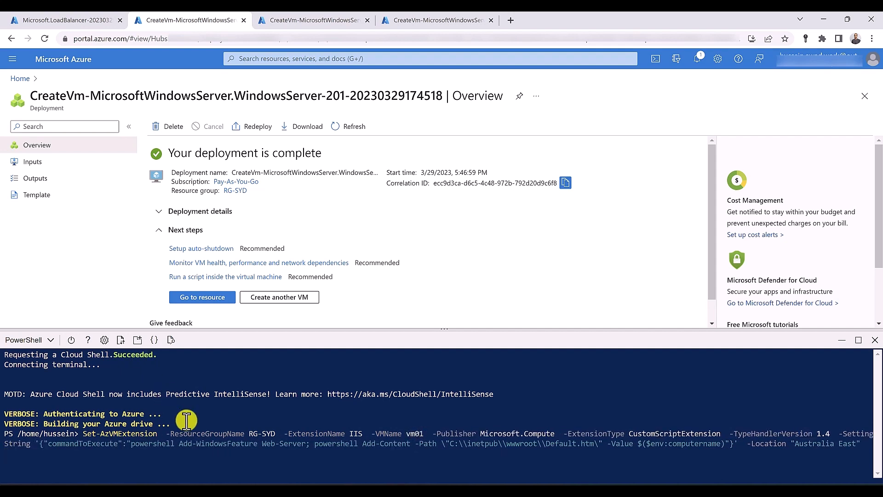
# Run the same IIS extension command for vm02 in RG-SYD, and confirm both return OK
pyautogui.click(316, 20)
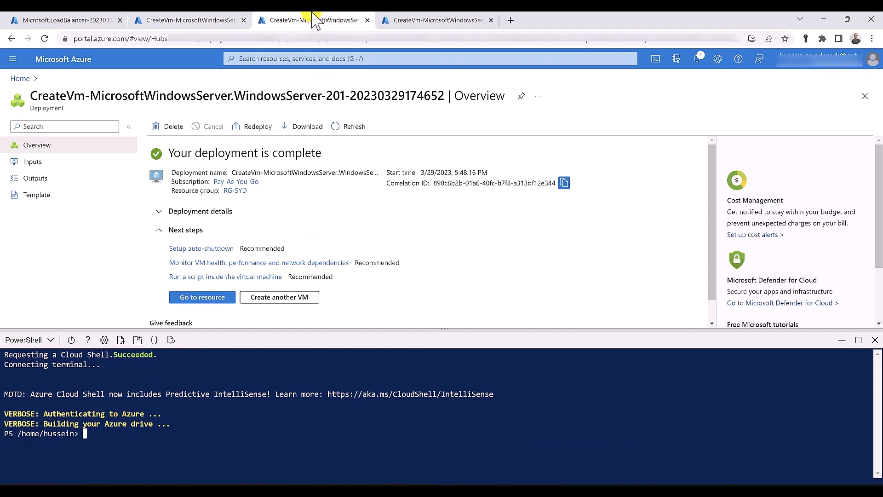
pyautogui.click(93, 438)
pyautogui.rightClick(93, 438)
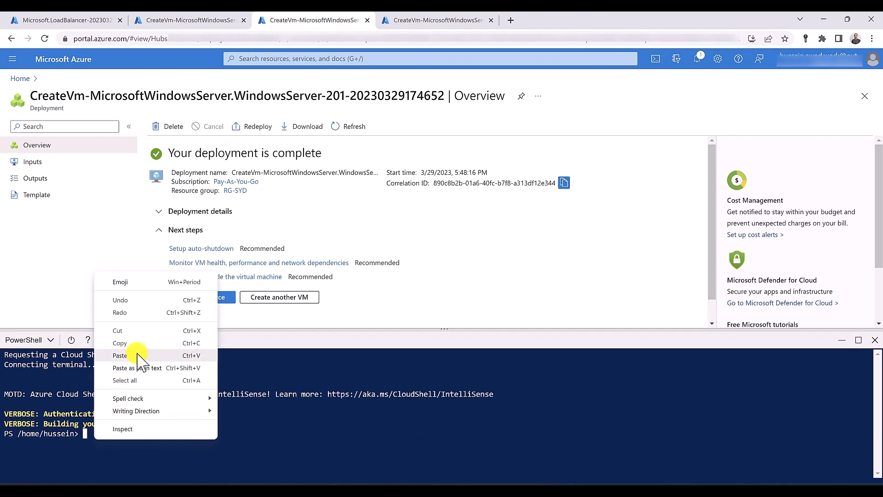
pyautogui.click(136, 352)
pyautogui.press('Home')
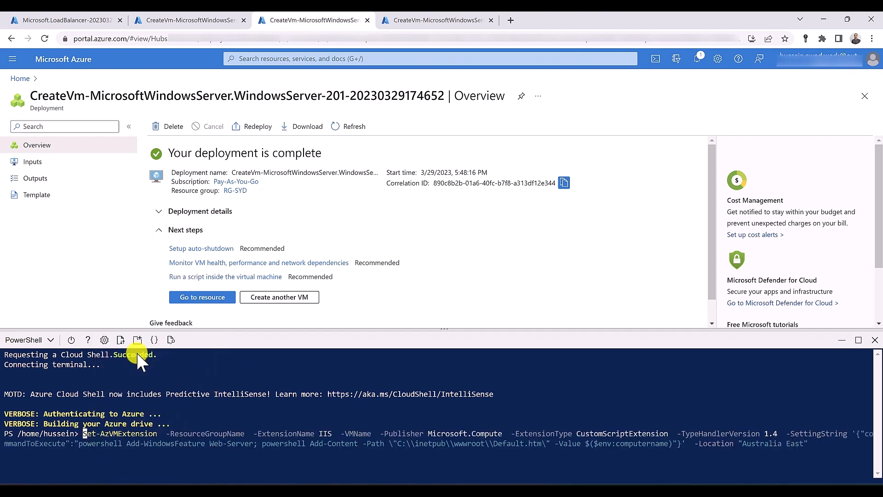
pyautogui.hotkey('ctrl', 'Right')
pyautogui.hotkey('ctrl', 'Right')
pyautogui.write('rg')
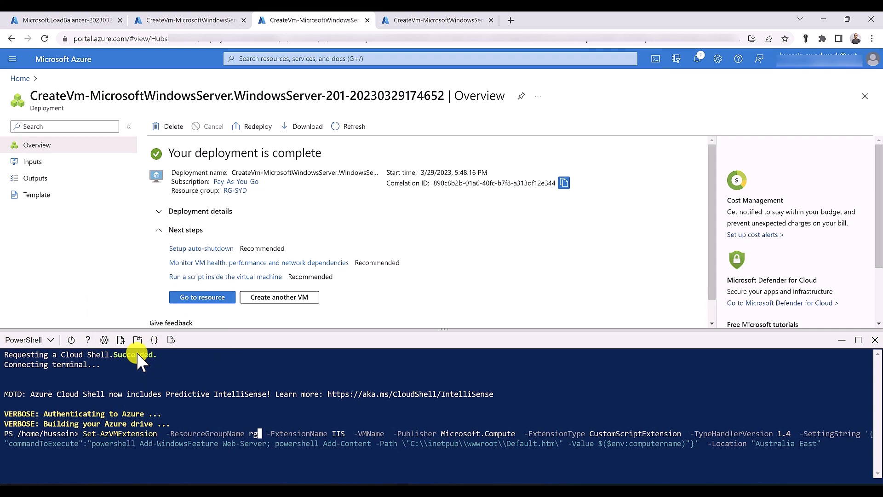
pyautogui.press('Tab')
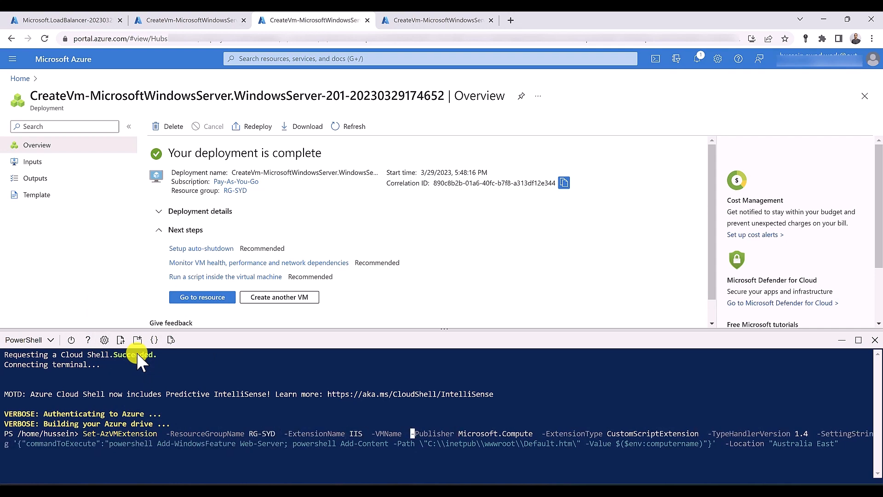
pyautogui.write('vm02')
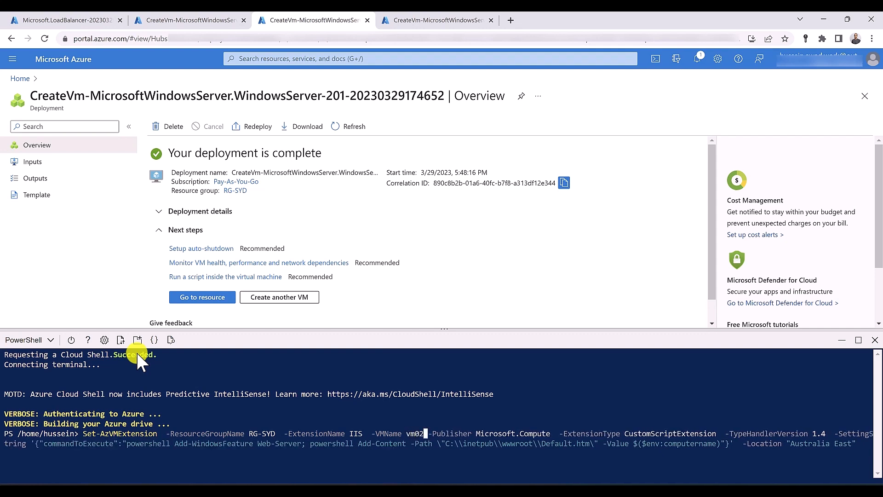
pyautogui.press('Return')
pyautogui.click(182, 21)
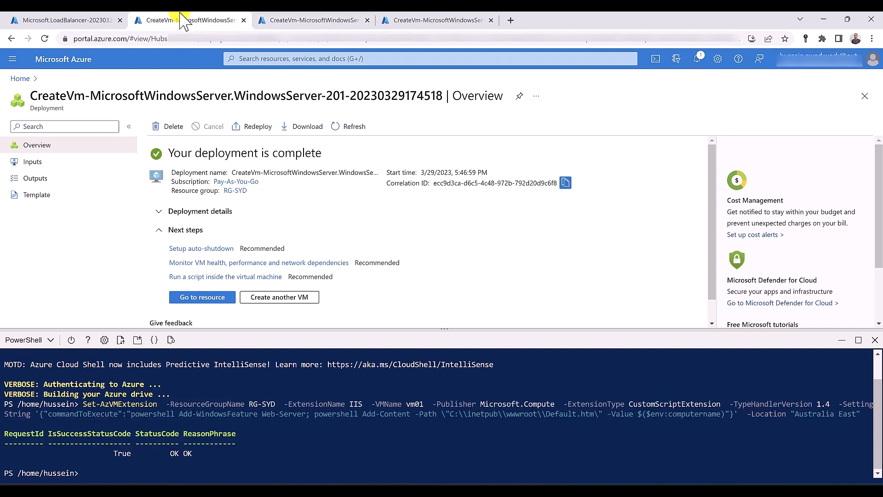
pyautogui.click(288, 20)
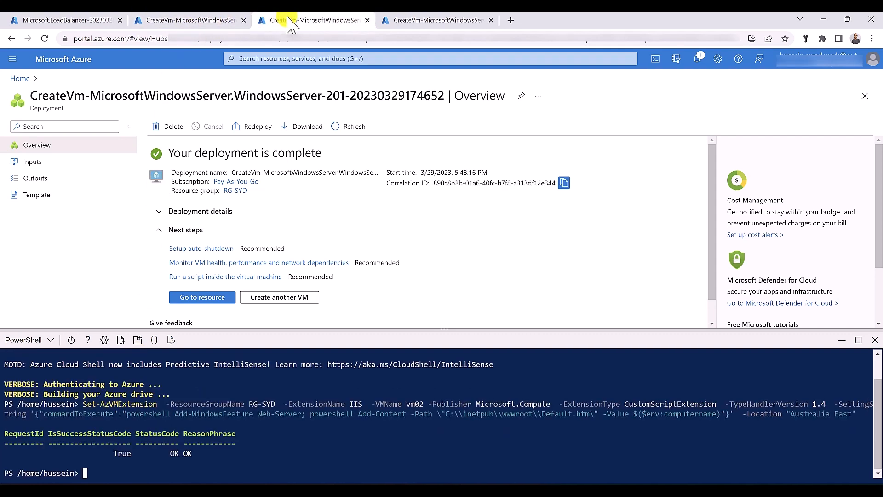
# Download and open testvm's RDP connection file from its Connect page
pyautogui.click(418, 21)
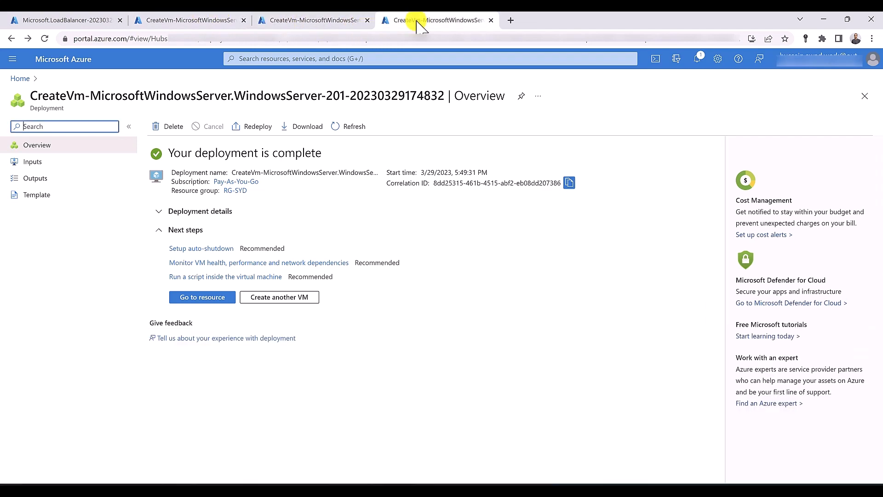
pyautogui.click(211, 298)
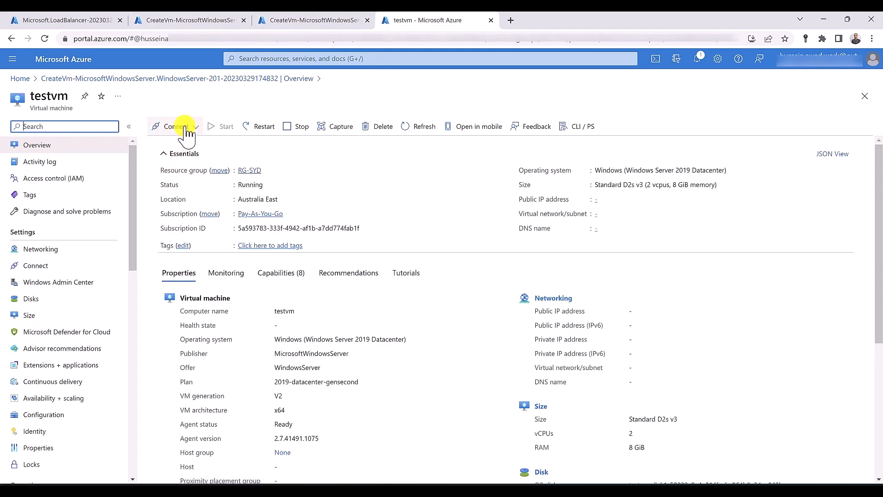
pyautogui.click(186, 129)
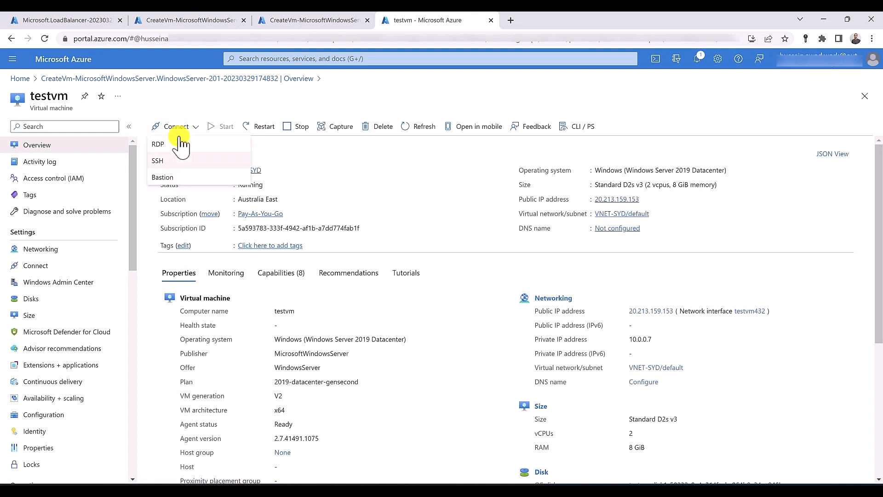
pyautogui.click(178, 142)
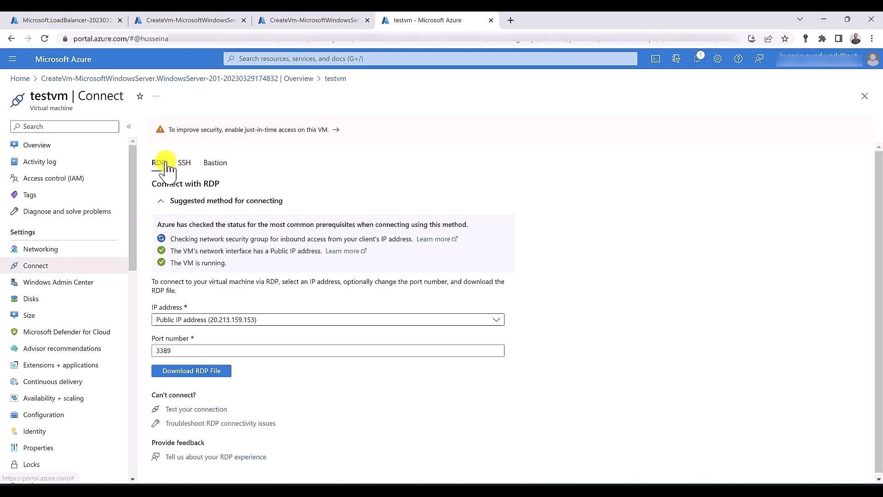
pyautogui.click(191, 372)
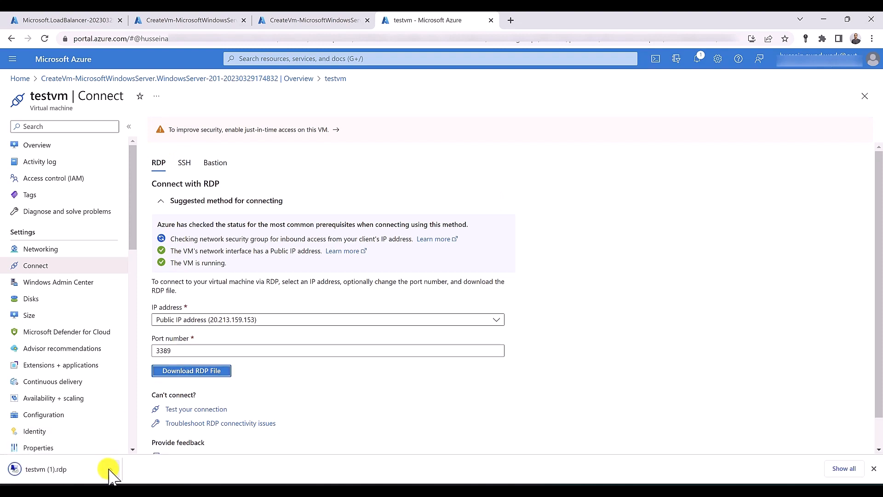
pyautogui.click(110, 472)
pyautogui.click(125, 409)
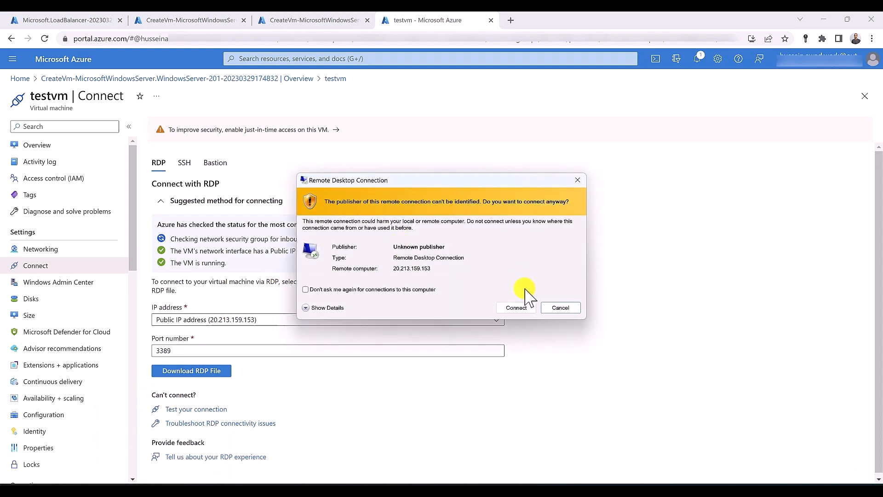
# Connect with the admin username and password, and accept the certificate warning
pyautogui.click(515, 309)
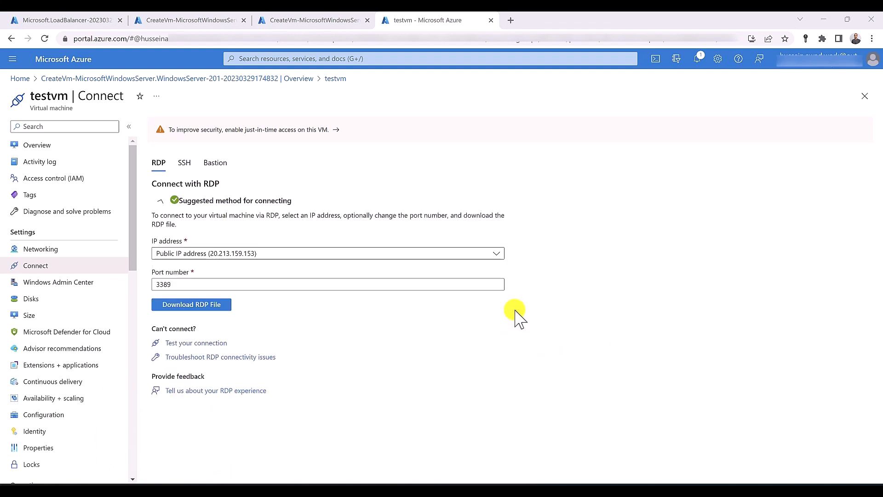
pyautogui.write('hussein')
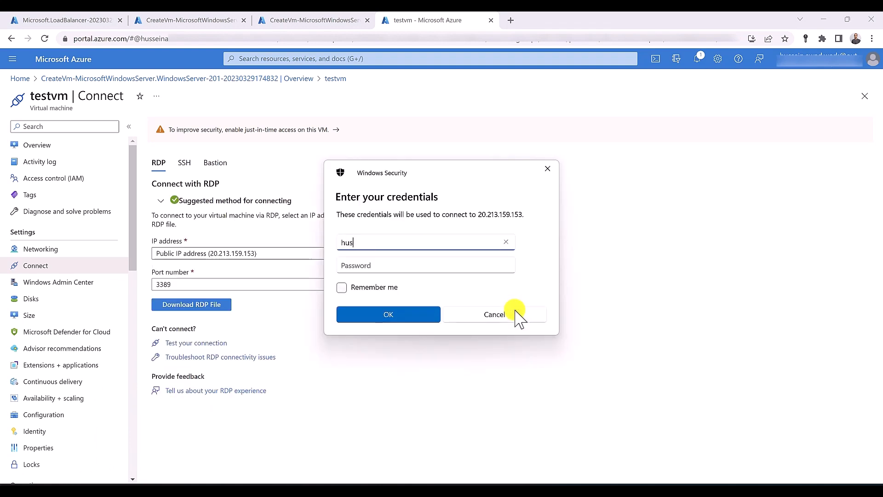
pyautogui.press('Tab')
pyautogui.write('***********')
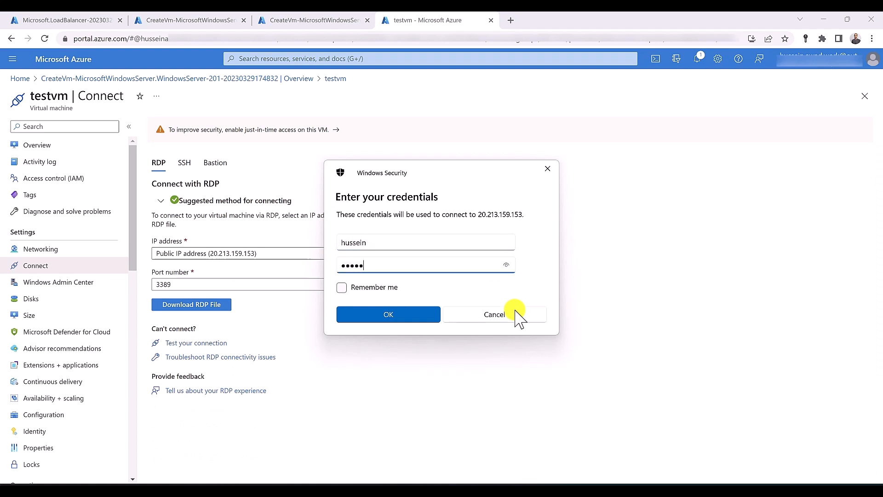
pyautogui.write('**')
pyautogui.click(380, 318)
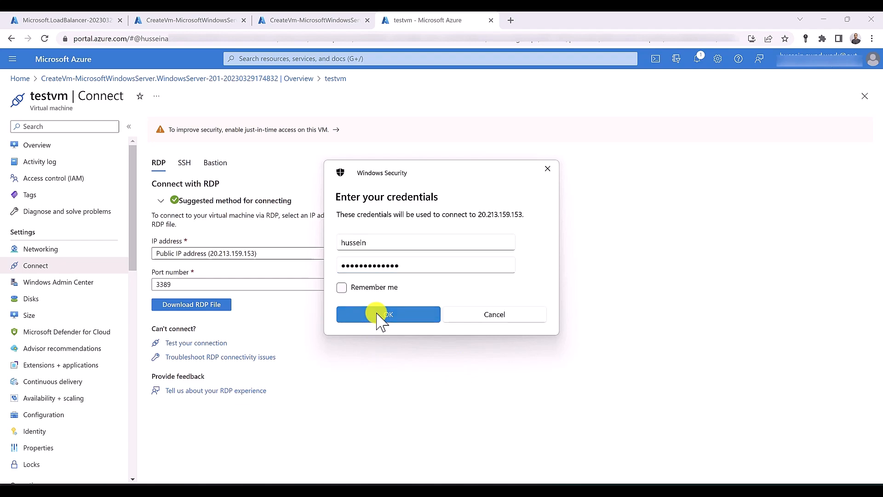
pyautogui.click(476, 336)
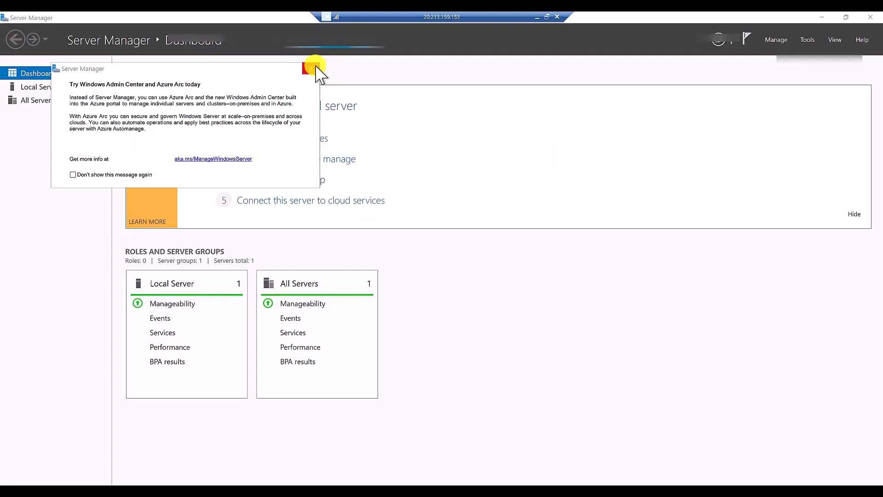
# Set IE Enhanced Security Configuration to Off for Administrators, then close Server Manager and minimize RDP
pyautogui.click(315, 68)
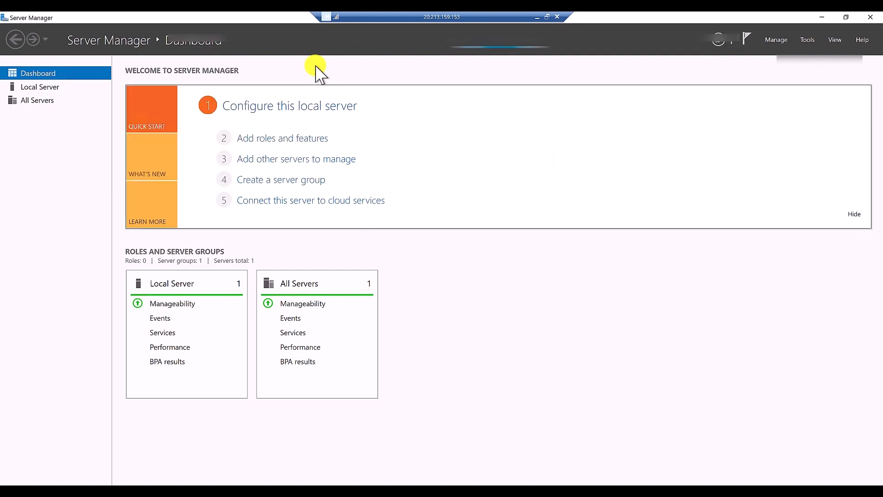
pyautogui.click(33, 88)
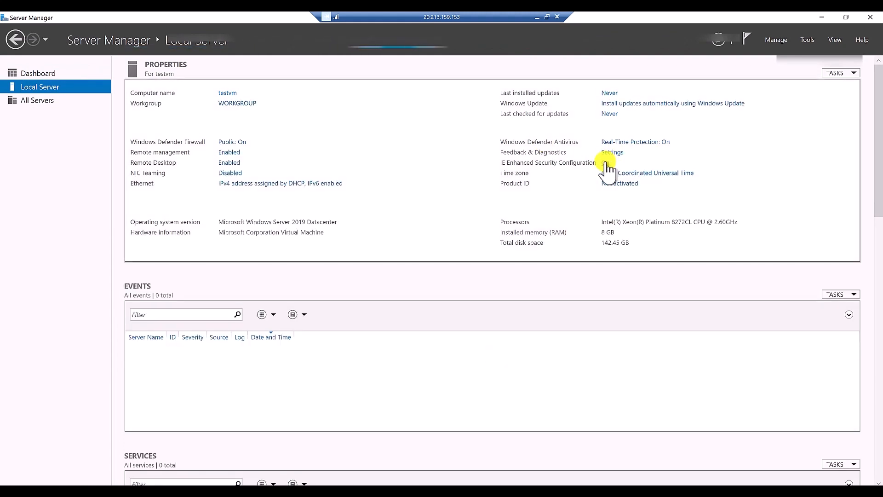
pyautogui.click(607, 163)
pyautogui.click(374, 240)
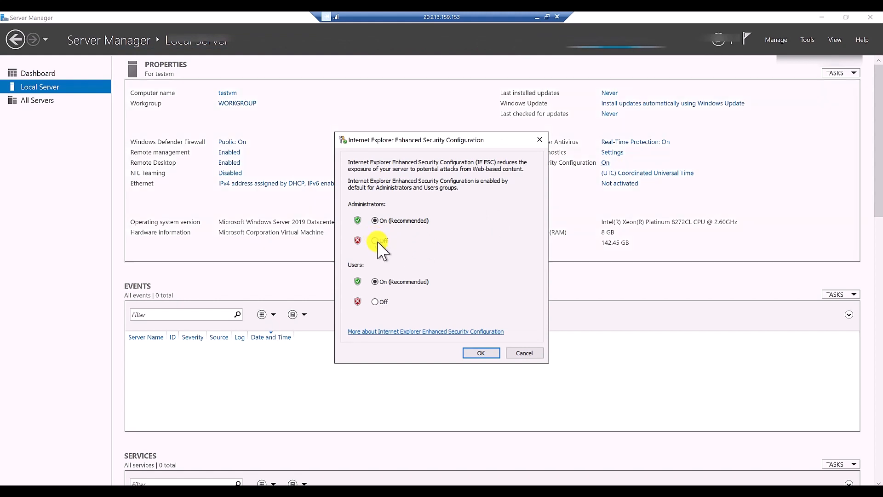
pyautogui.click(480, 353)
pyautogui.click(869, 17)
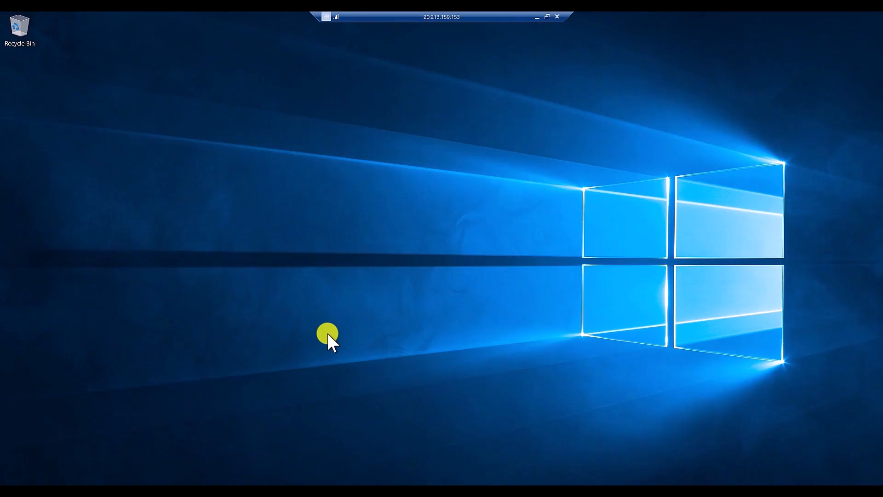
pyautogui.click(537, 16)
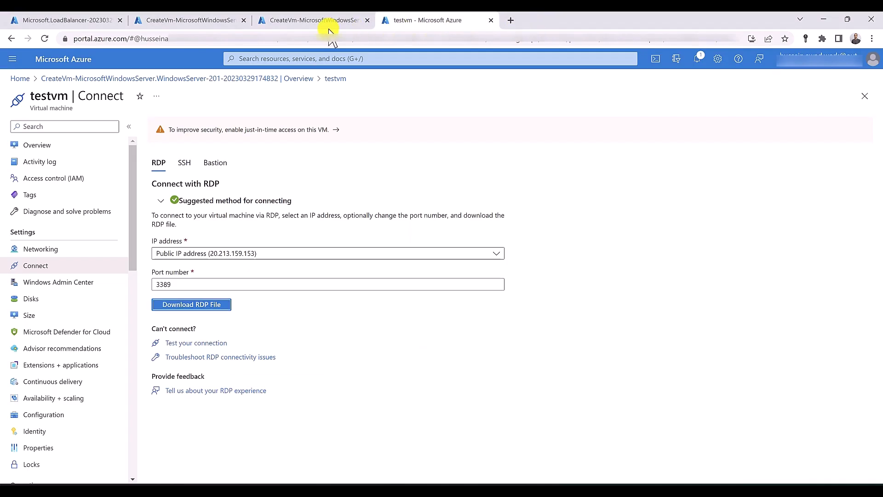
# Copy the address 10.0.0.4 from InternalLB's Frontend IP configuration
pyautogui.click(92, 21)
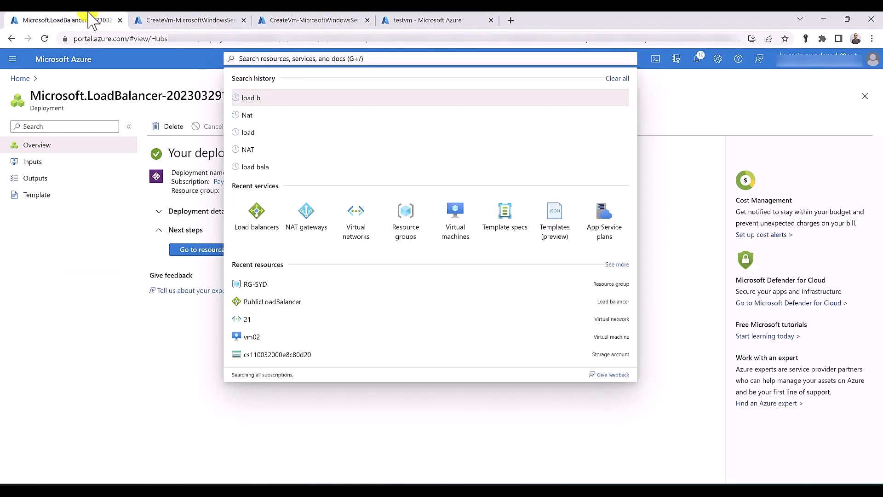
pyautogui.click(192, 251)
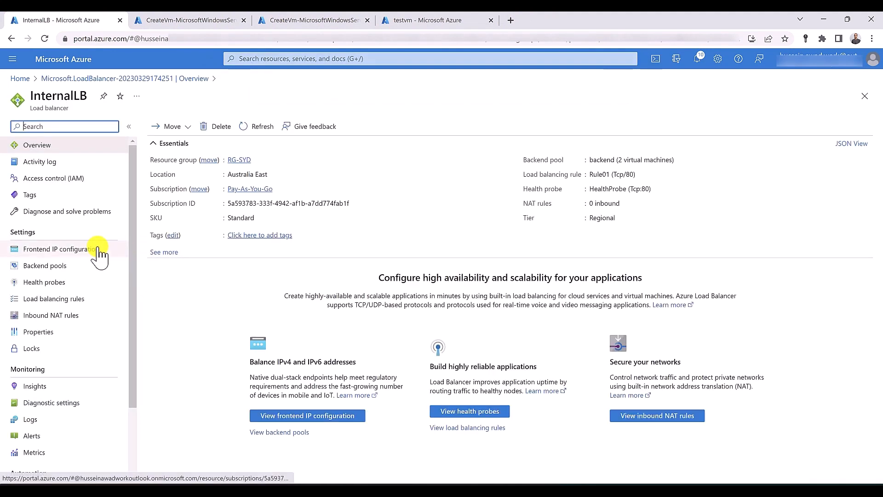
pyautogui.click(97, 250)
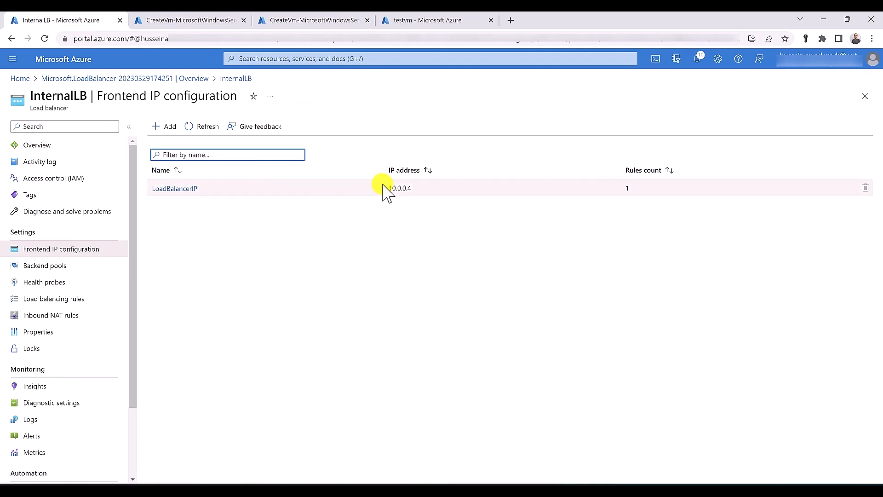
pyautogui.moveTo(387, 188); pyautogui.dragTo(410, 188)
pyautogui.rightClick(407, 189)
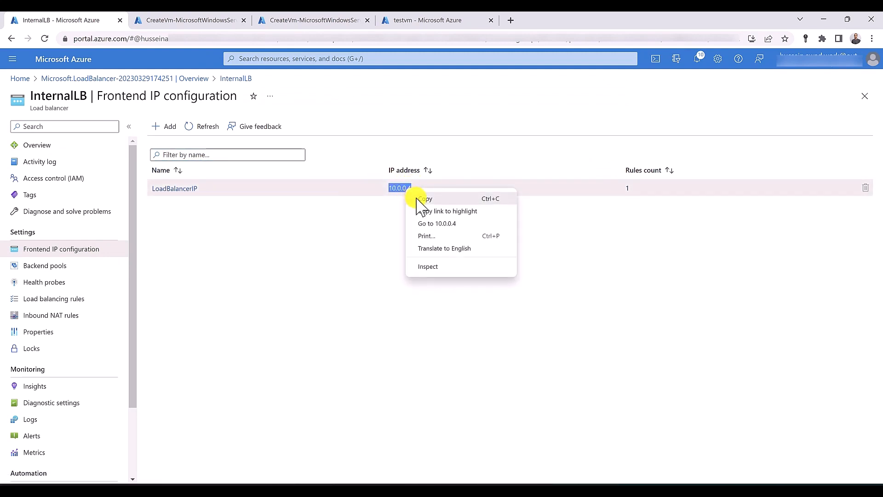
pyautogui.click(421, 198)
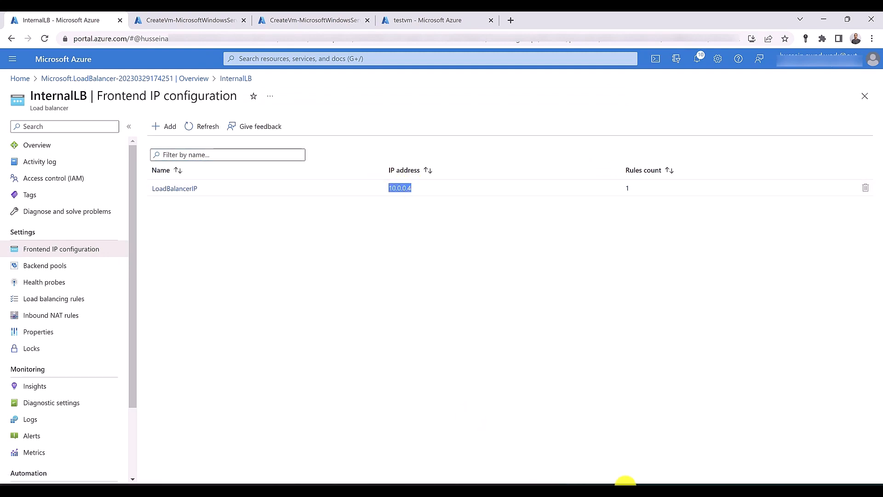
pyautogui.click(626, 490)
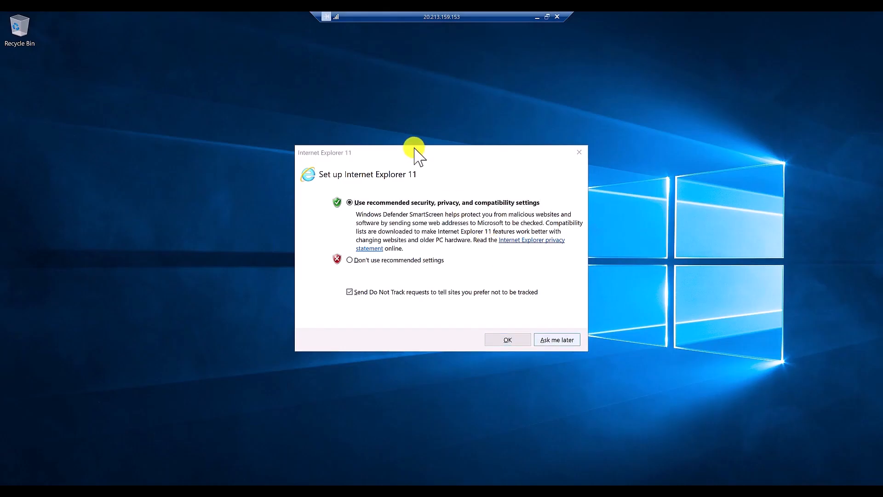
pyautogui.click(555, 340)
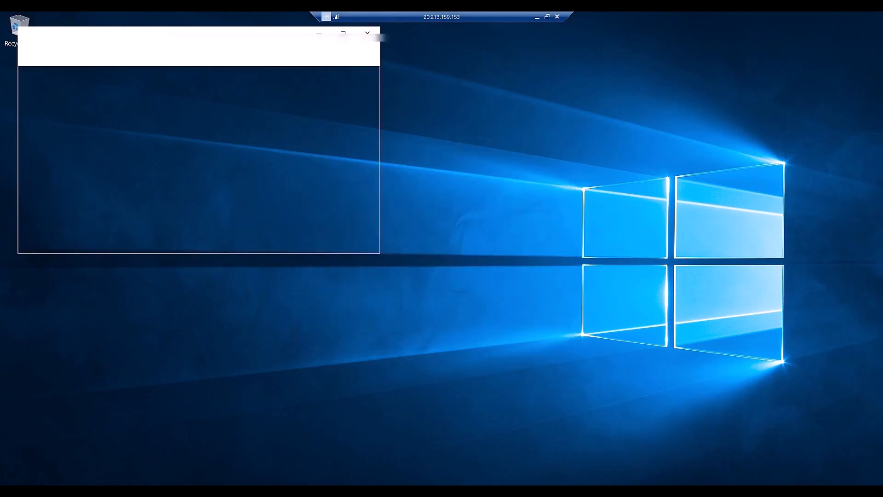
pyautogui.click(151, 48)
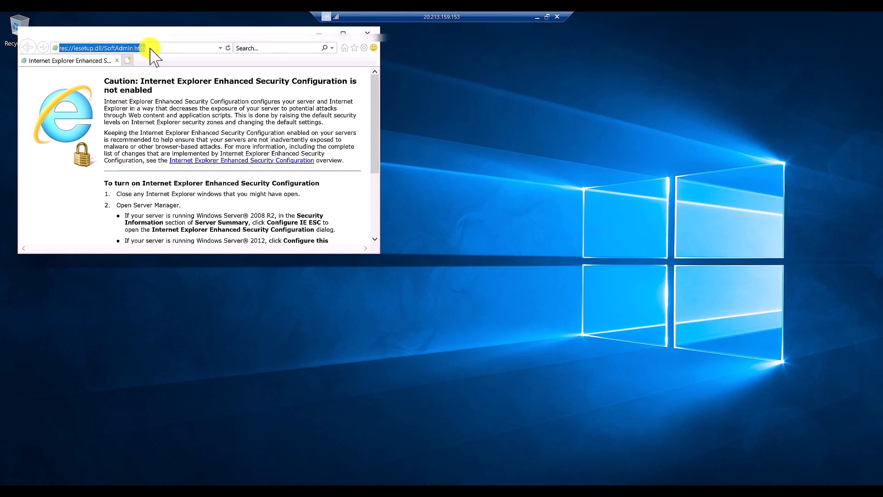
pyautogui.write('10.0.0.4')
pyautogui.press('Return')
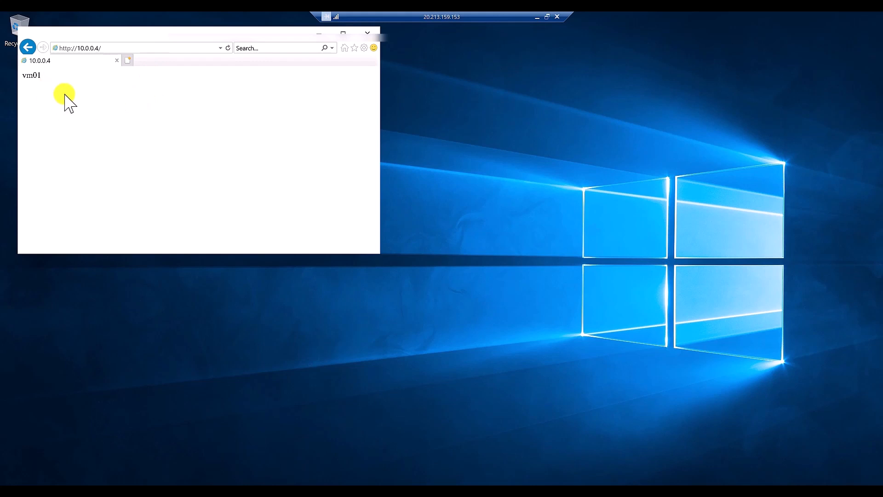
pyautogui.press('F5')
pyautogui.press('F5')
pyautogui.press('F5')
pyautogui.press('F5')
pyautogui.press('F5')
pyautogui.press('F5')
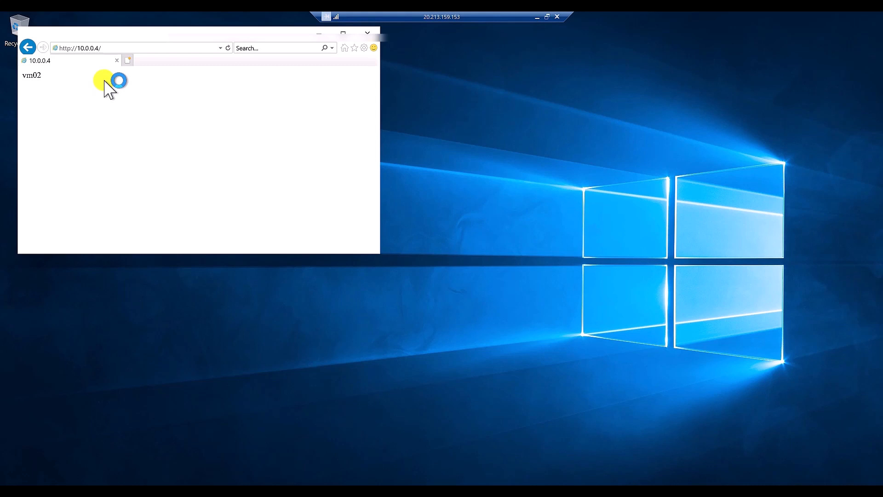
pyautogui.click(534, 17)
pyautogui.click(516, 20)
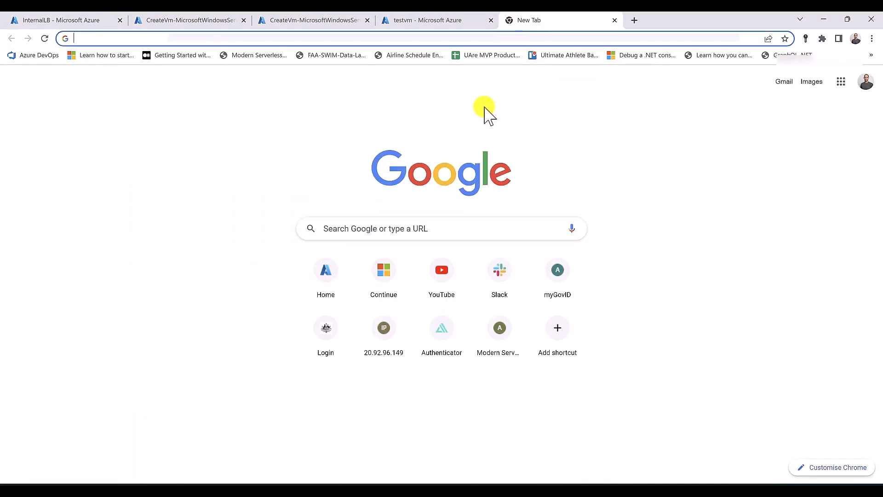
# Load and reload 10.0.0.4 in local Chrome, showing it times out
pyautogui.write('10.0.0.4')
pyautogui.press('Return')
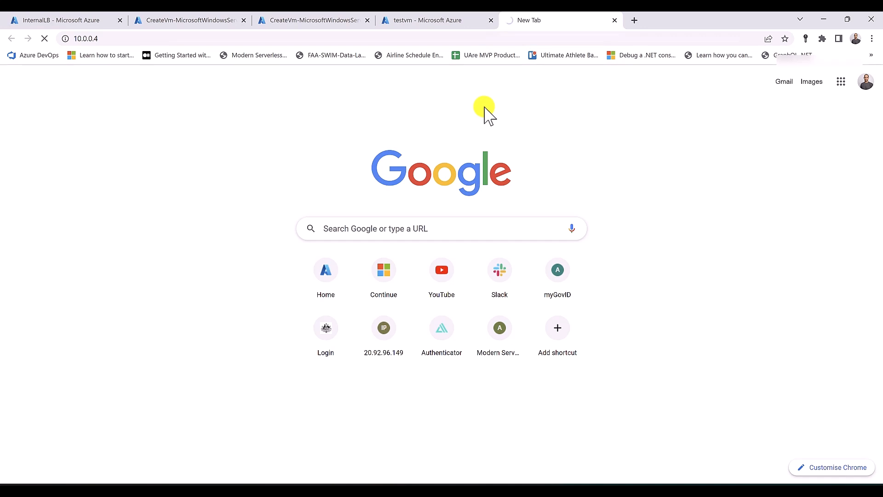
pyautogui.press('F5')
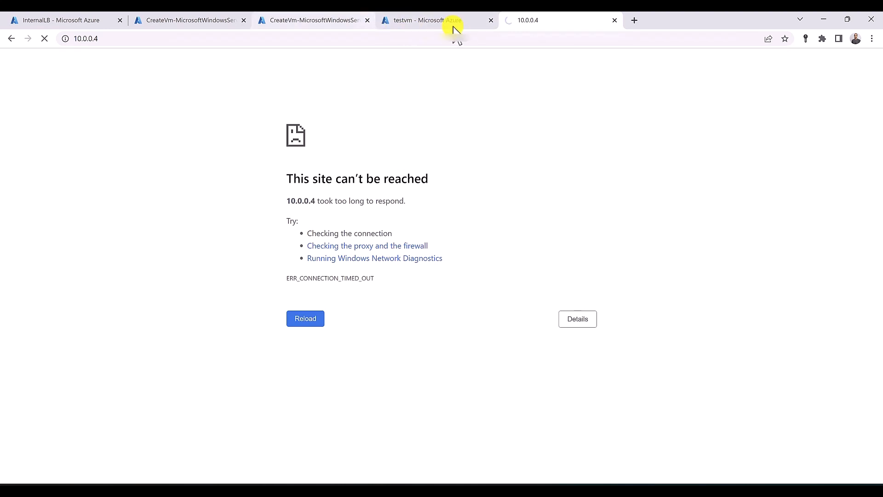
pyautogui.click(437, 24)
pyautogui.click(363, 59)
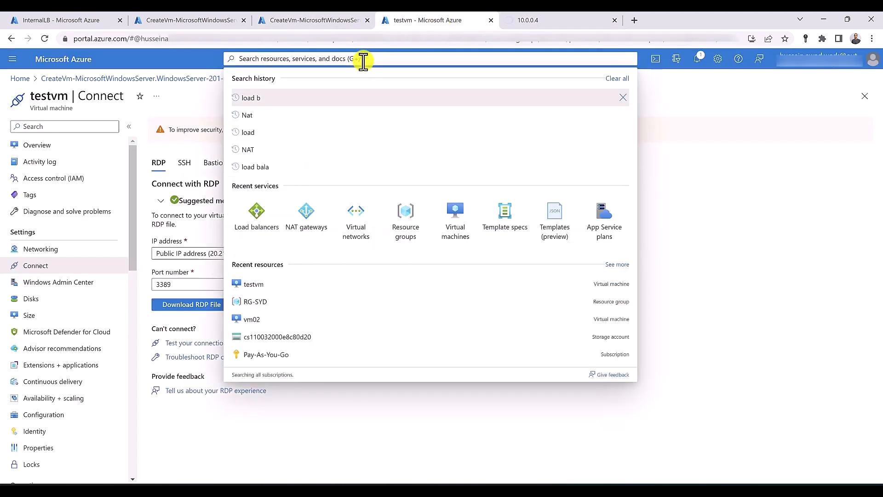
# Open RG-SYD from Resource groups and delete it, pasting its copied name to confirm
pyautogui.write('res')
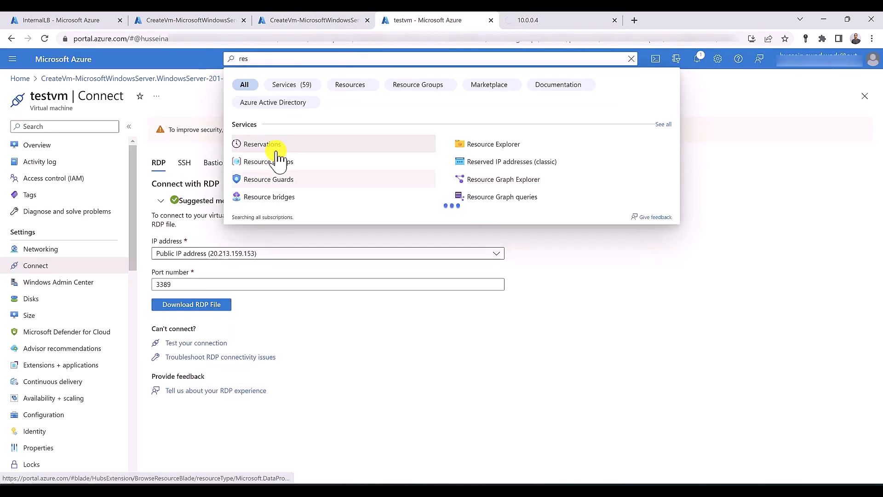
pyautogui.click(276, 162)
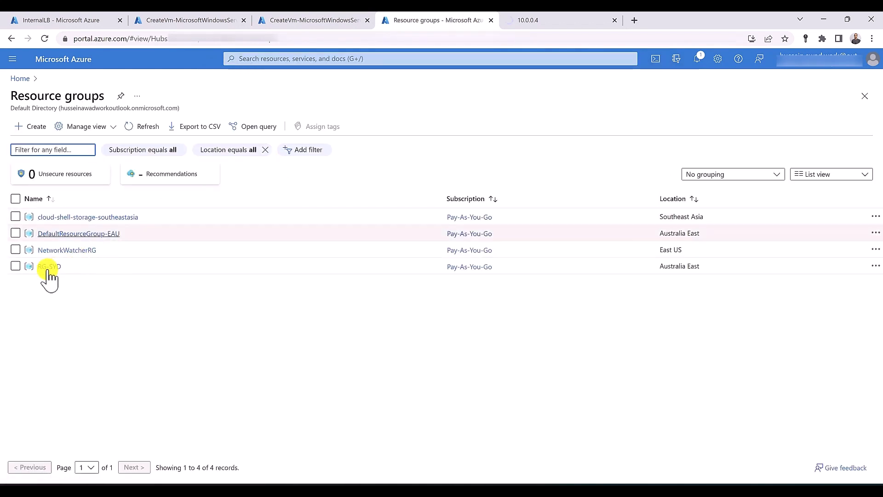
pyautogui.click(46, 270)
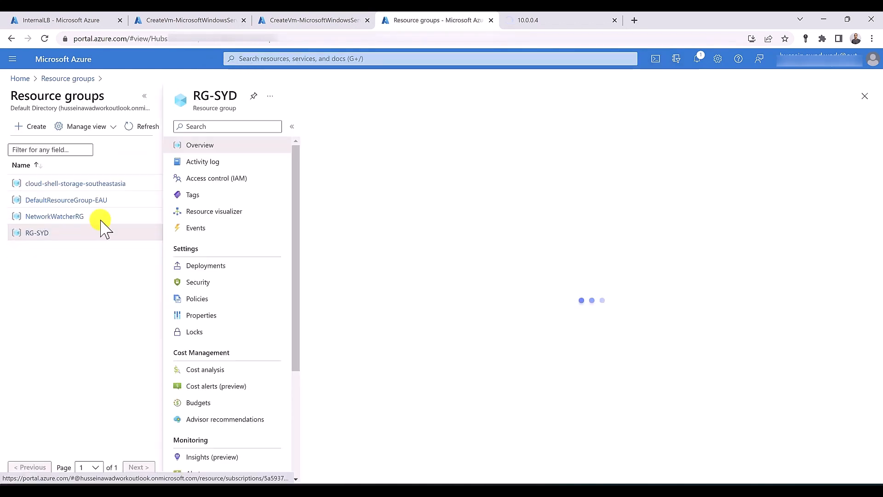
pyautogui.tripleClick(211, 99)
pyautogui.rightClick(211, 103)
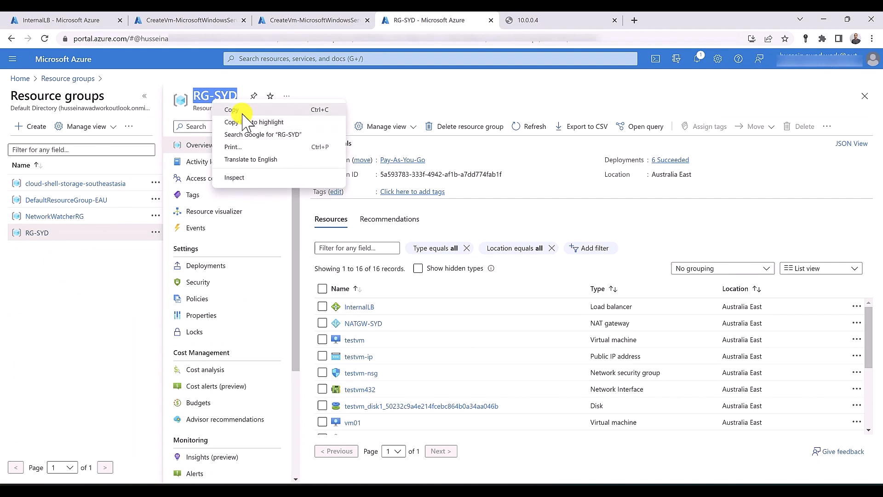
pyautogui.click(230, 112)
pyautogui.click(446, 129)
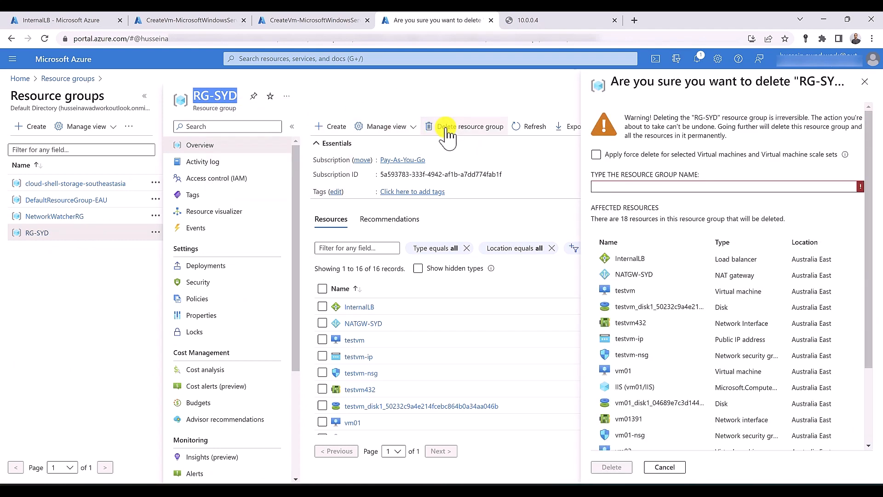
pyautogui.click(617, 189)
pyautogui.hotkey('ctrl', 'v')
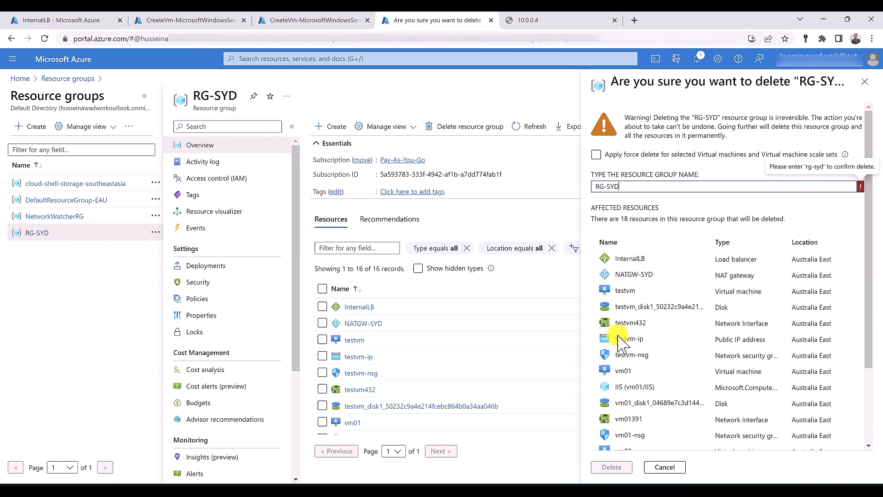
pyautogui.click(611, 467)
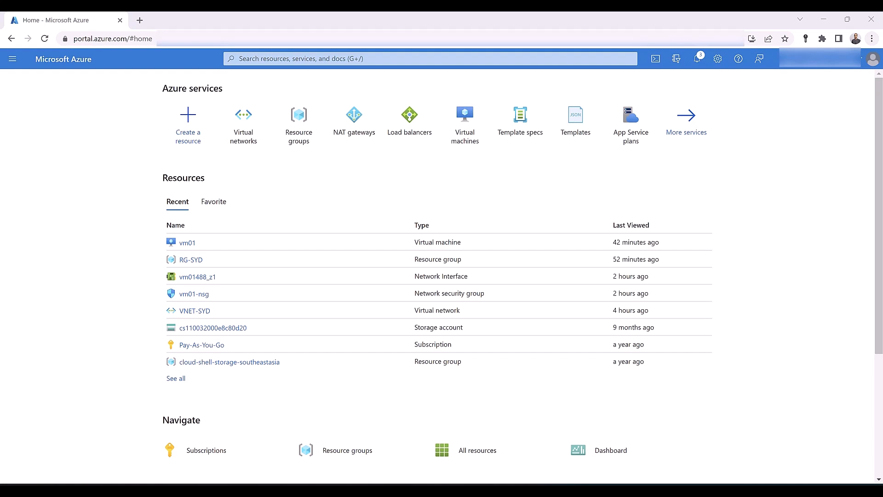
# Start a new virtual network and create resource group RG-SYD for it
pyautogui.click(237, 141)
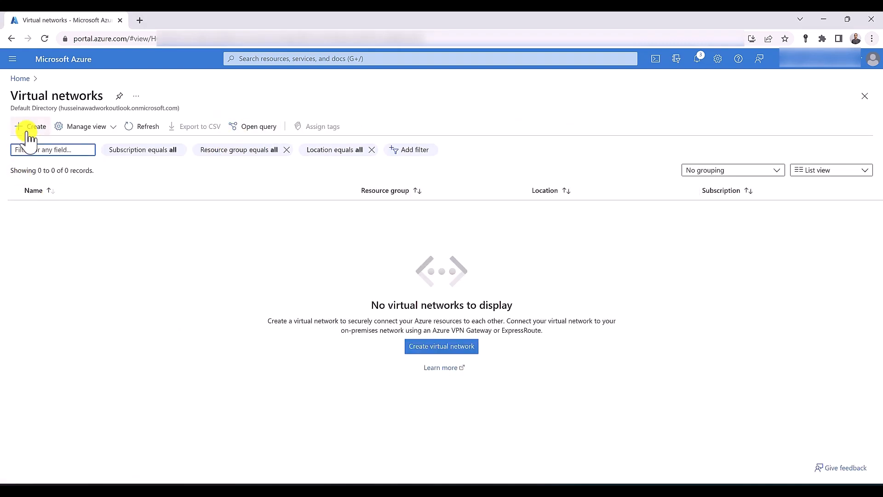
pyautogui.click(28, 130)
pyautogui.click(198, 239)
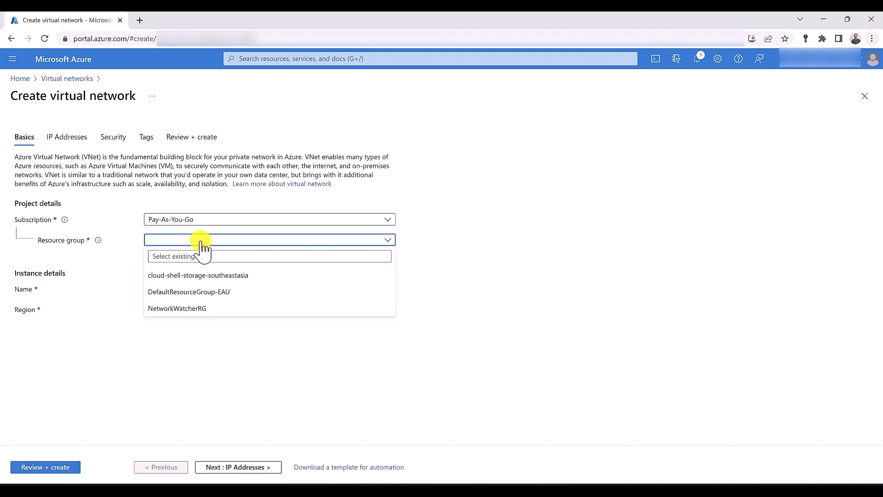
pyautogui.click(161, 252)
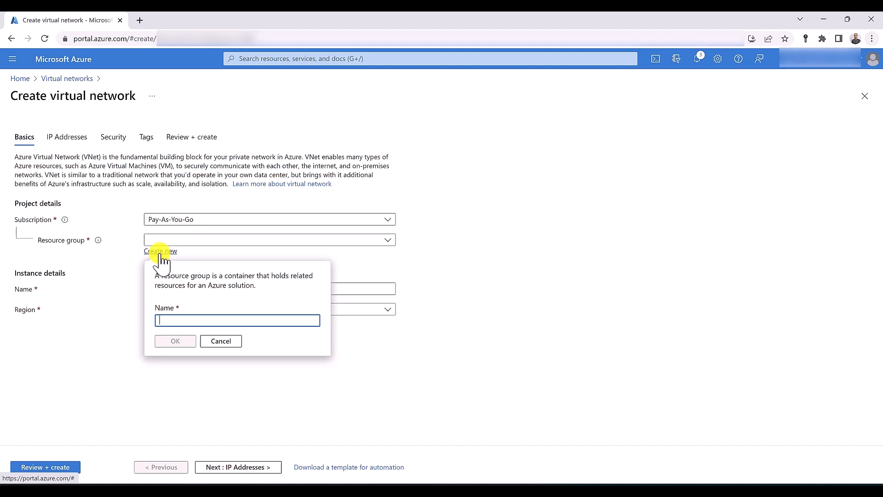
pyautogui.write('RG-SYD')
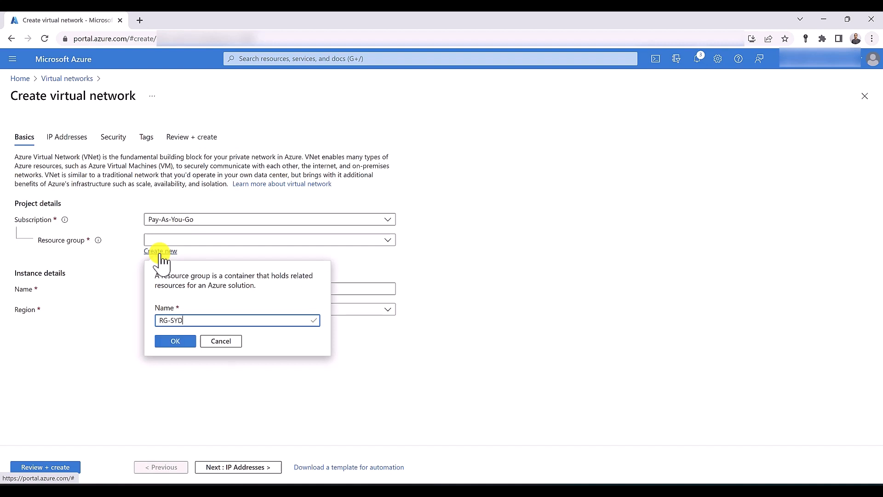
pyautogui.click(170, 343)
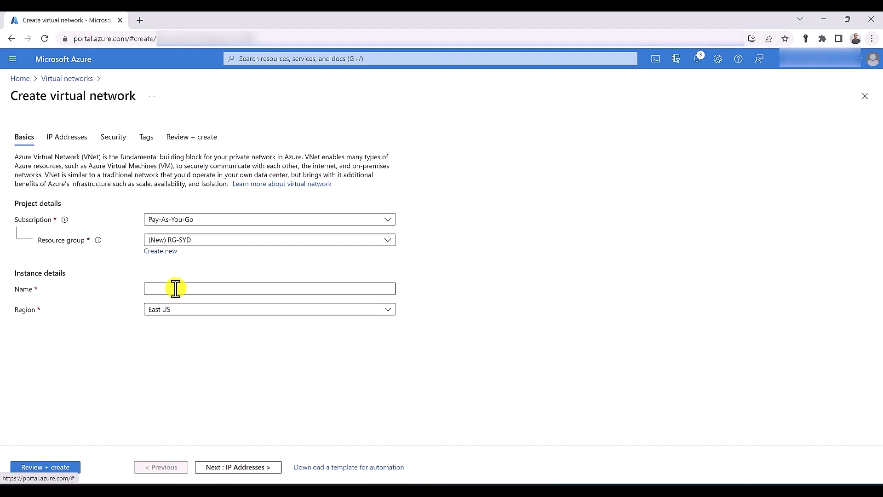
# Name the network VNET-SYD in Australia East, then review and create it
pyautogui.click(176, 289)
pyautogui.write('VNET')
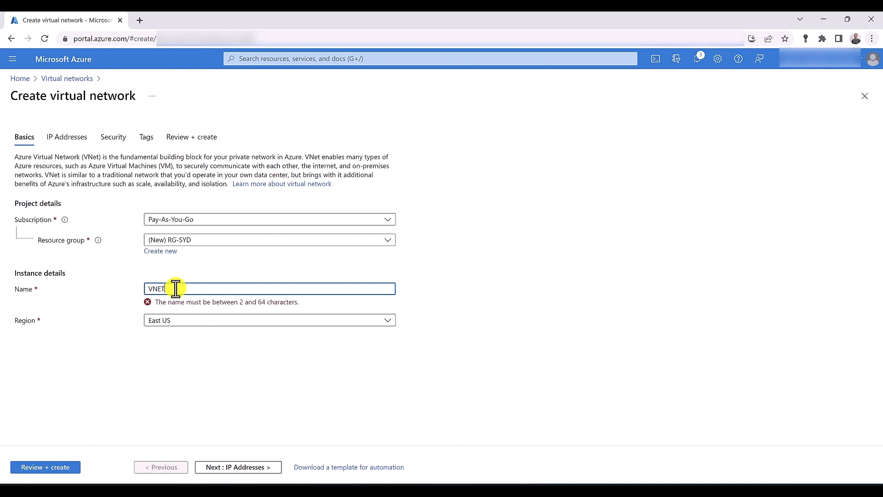
pyautogui.write('-SYD')
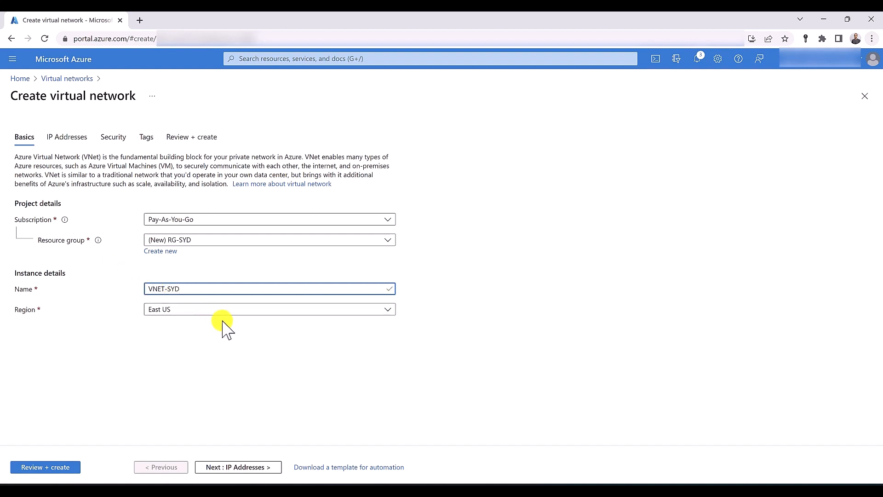
pyautogui.click(211, 311)
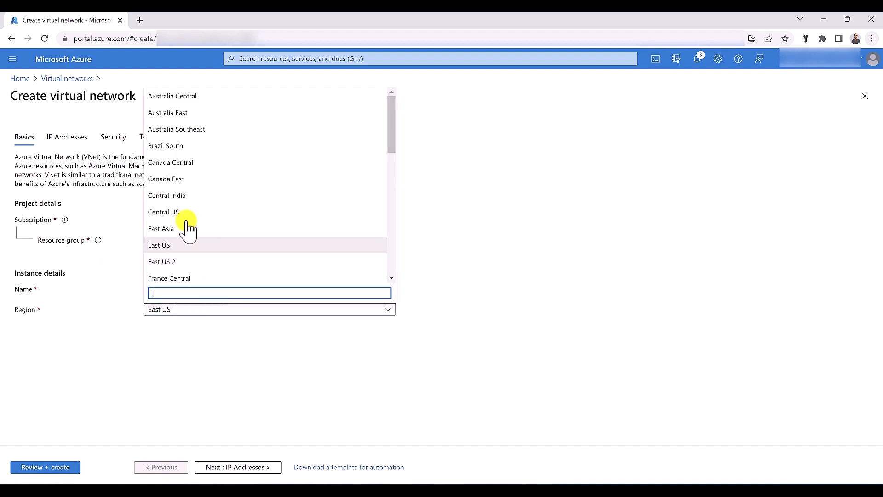
pyautogui.click(193, 113)
pyautogui.click(70, 460)
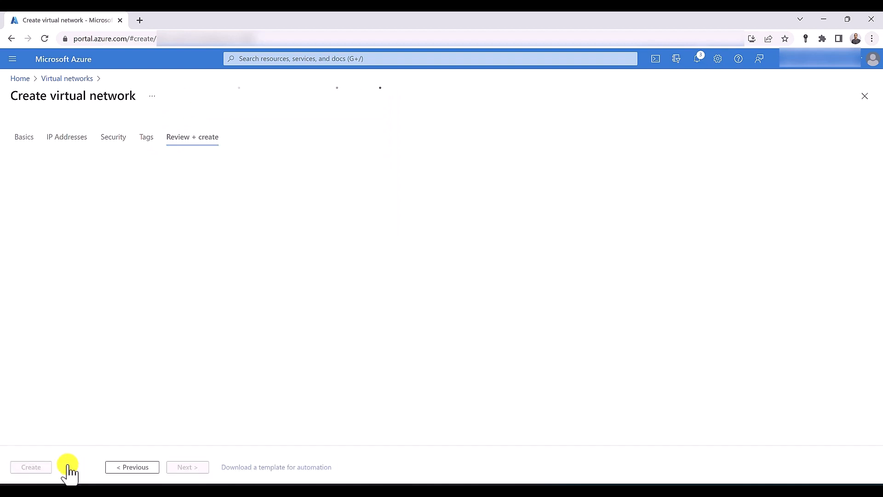
pyautogui.click(32, 468)
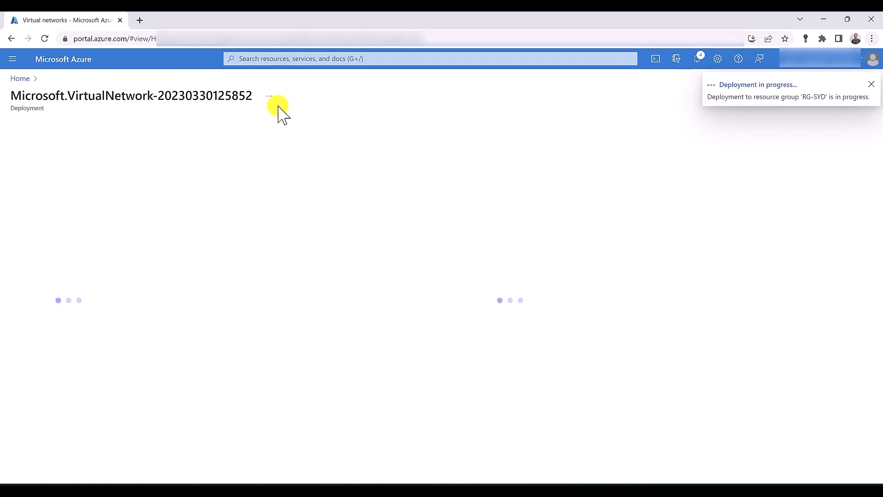
pyautogui.click(287, 63)
# Create NAT gateway NATGW-SYD in resource group RG-SYD, then review and submit it
pyautogui.write('N')
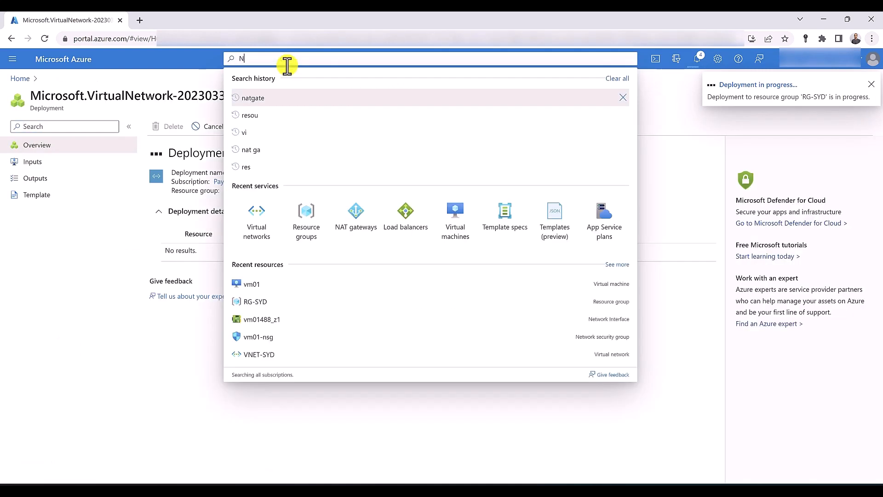
pyautogui.write('AT gate')
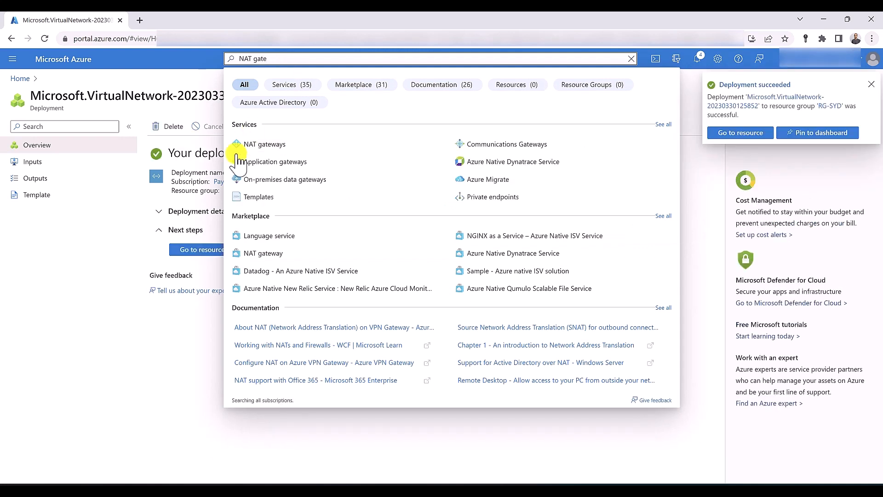
pyautogui.click(260, 145)
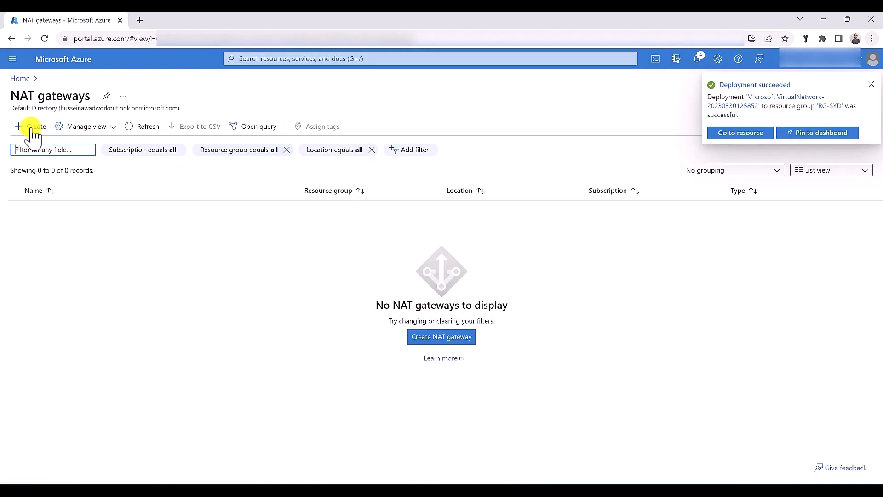
pyautogui.click(30, 126)
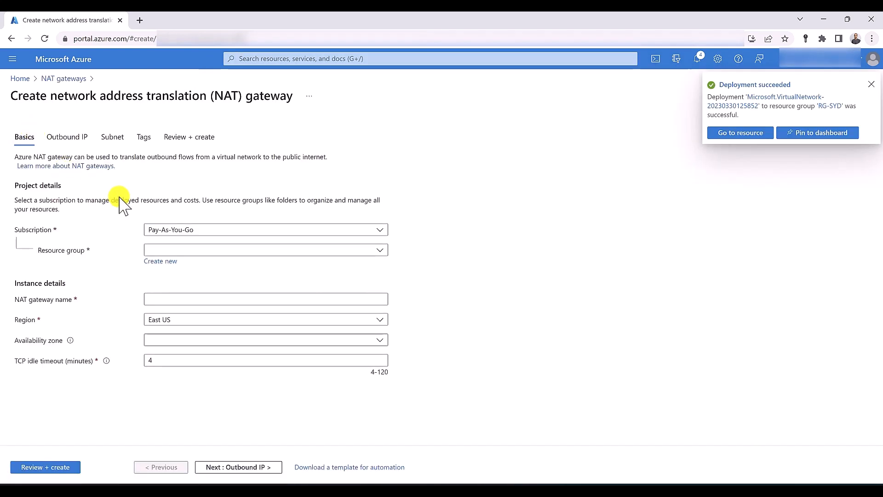
pyautogui.click(186, 252)
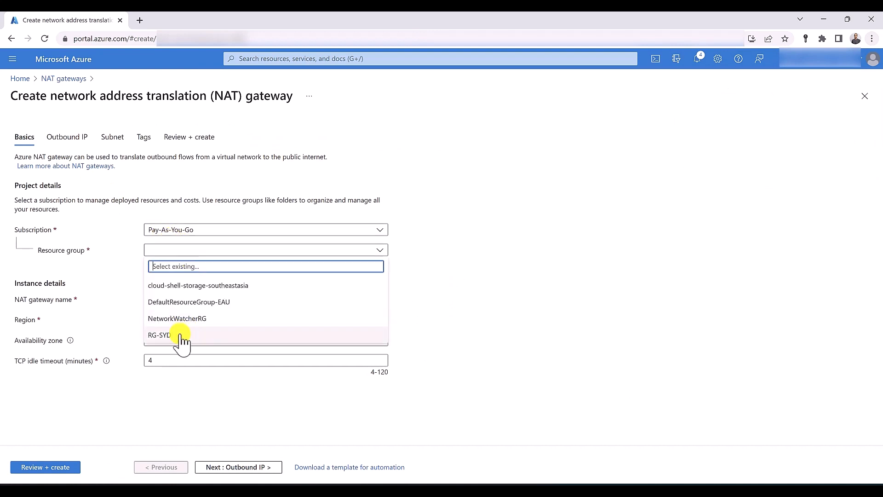
pyautogui.click(183, 336)
pyautogui.click(168, 297)
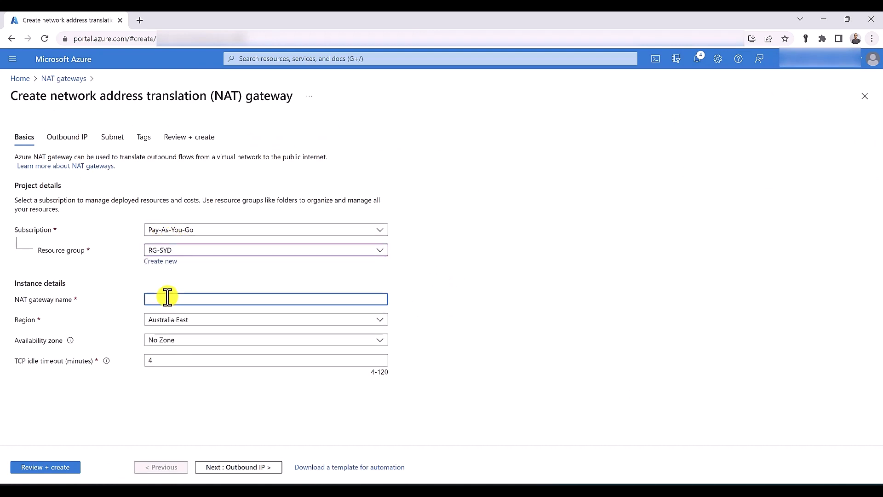
pyautogui.write('NATGW-SYD')
pyautogui.click(50, 469)
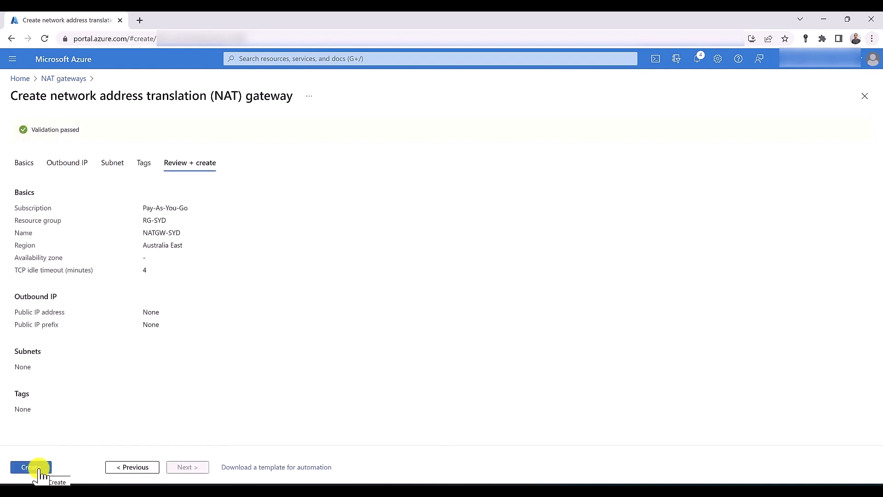
pyautogui.click(39, 469)
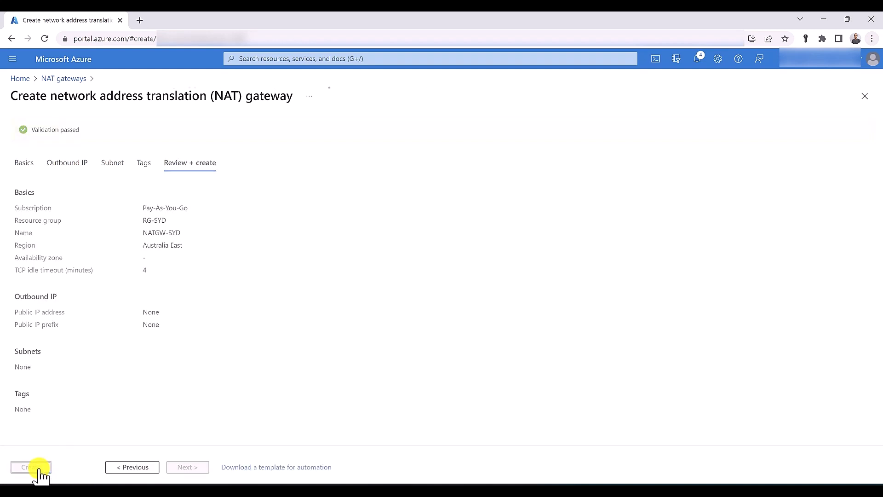
pyautogui.click(276, 62)
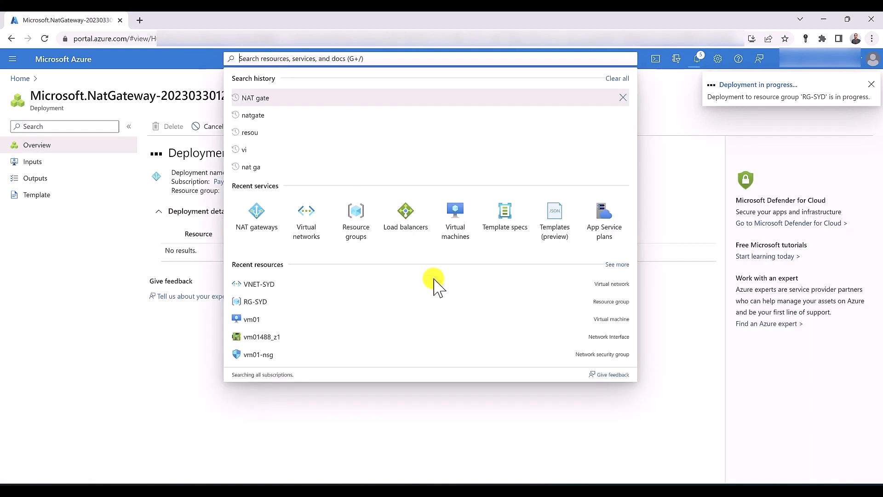
# Open Virtual machines in a new tab and start creating an Azure virtual machine
pyautogui.middleClick(457, 235)
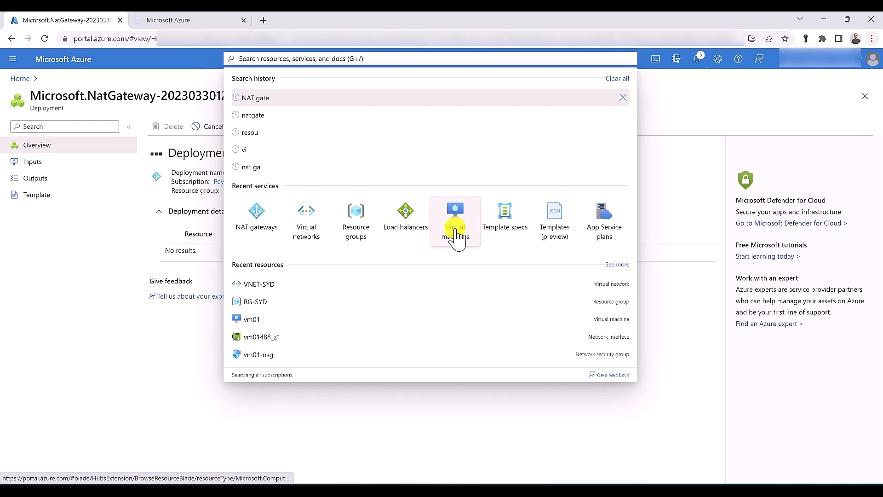
pyautogui.middleClick(457, 235)
pyautogui.click(189, 21)
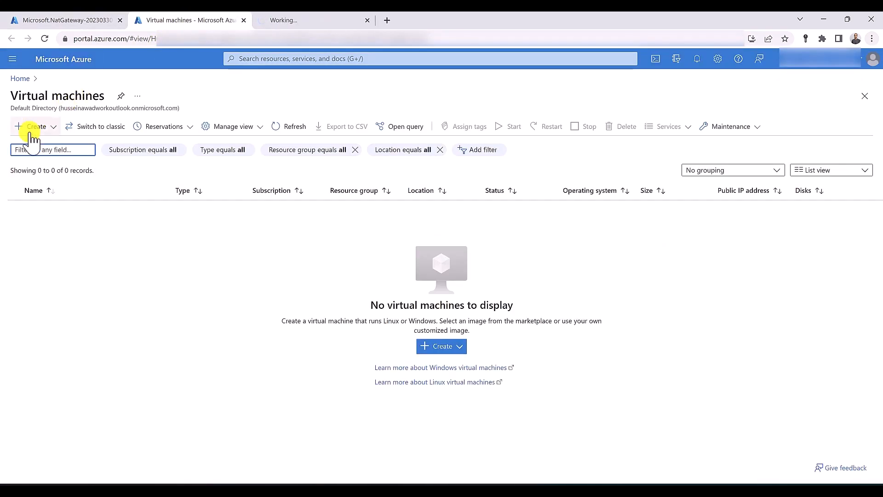
pyautogui.click(32, 127)
pyautogui.click(45, 154)
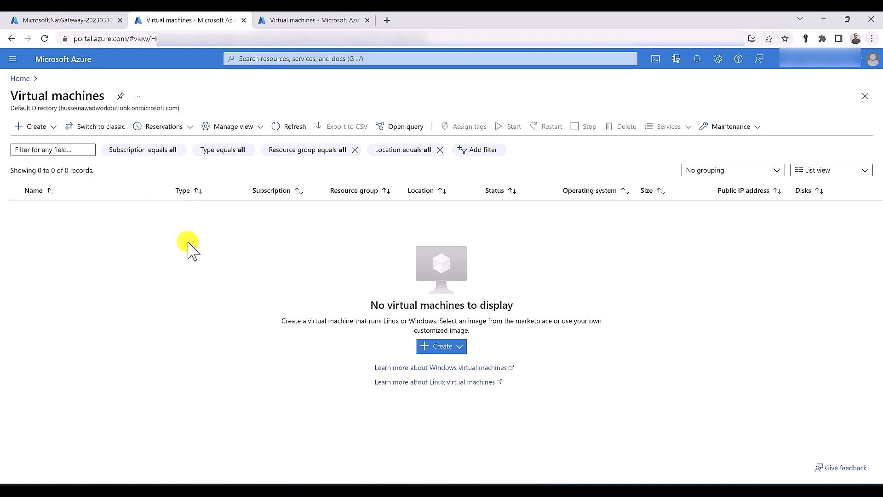
# Place the new VM in resource group RG-SYD and name it vm01
pyautogui.click(221, 259)
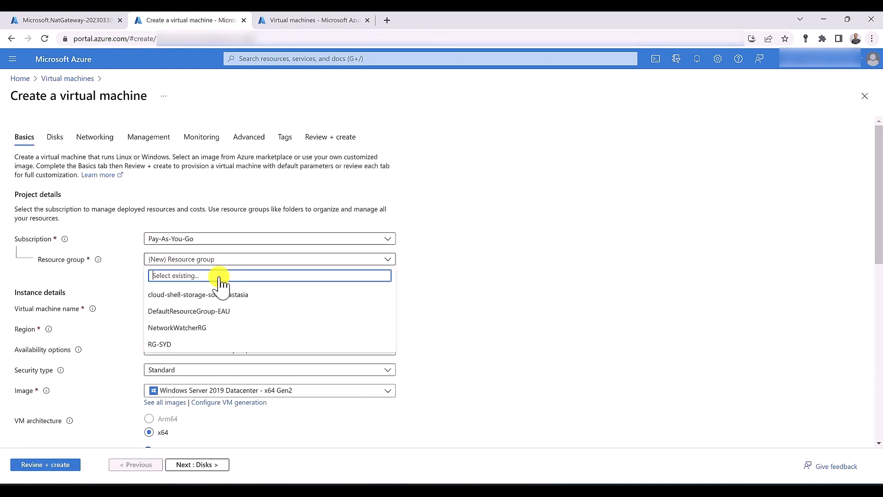
pyautogui.click(197, 343)
pyautogui.click(174, 305)
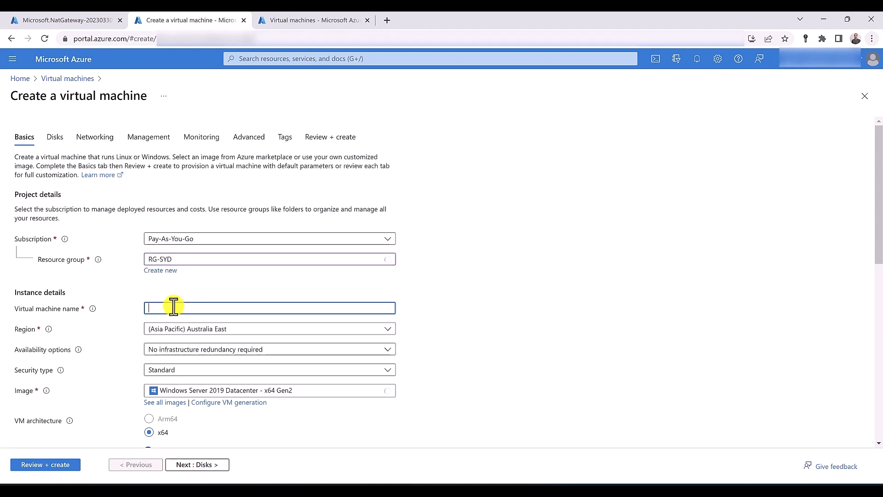
pyautogui.write('vm01')
pyautogui.scroll(-5, 175, 307)
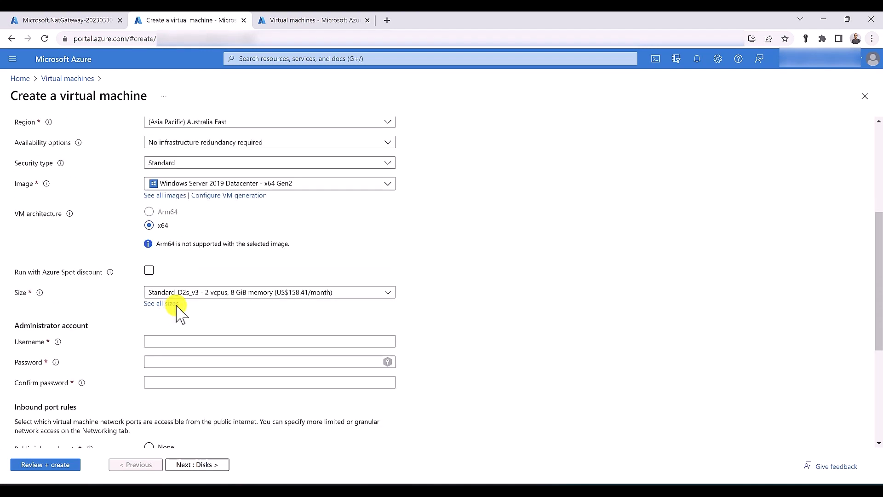
# Enter the administrator username and a matching password, then proceed to the Networking settings
pyautogui.click(184, 339)
pyautogui.write('hussein')
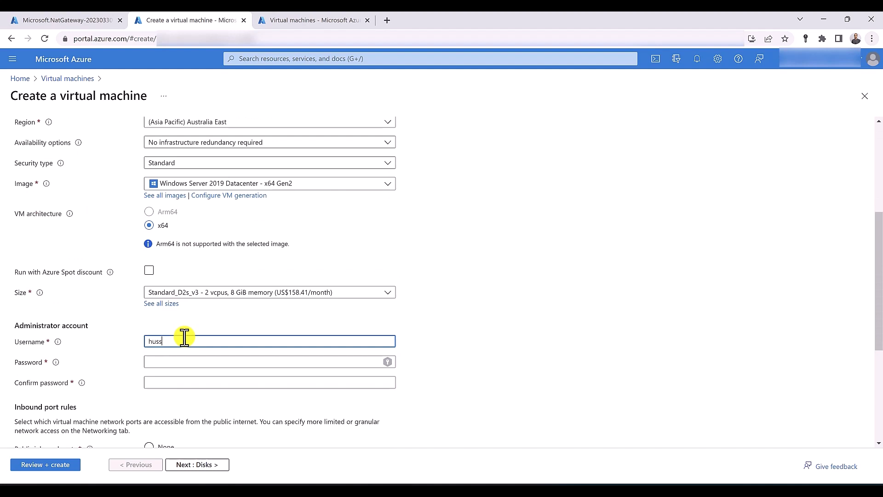
pyautogui.press('Tab')
pyautogui.write('*********')
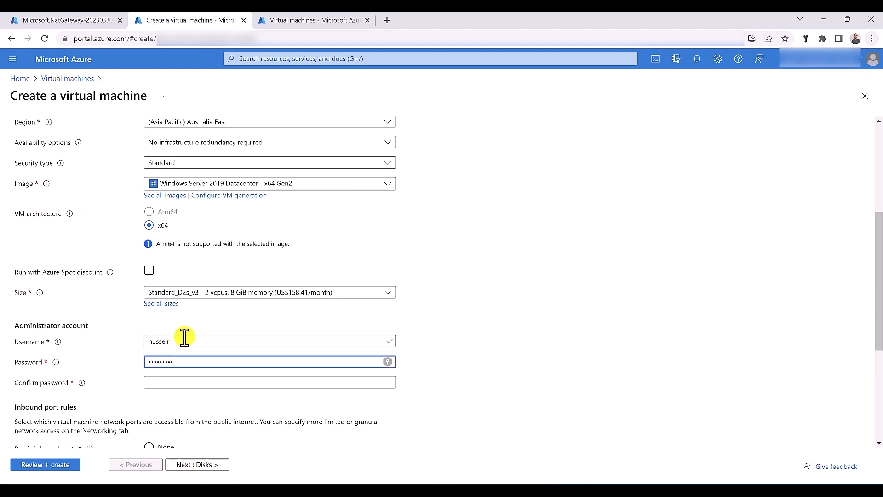
pyautogui.press('Tab')
pyautogui.write('********')
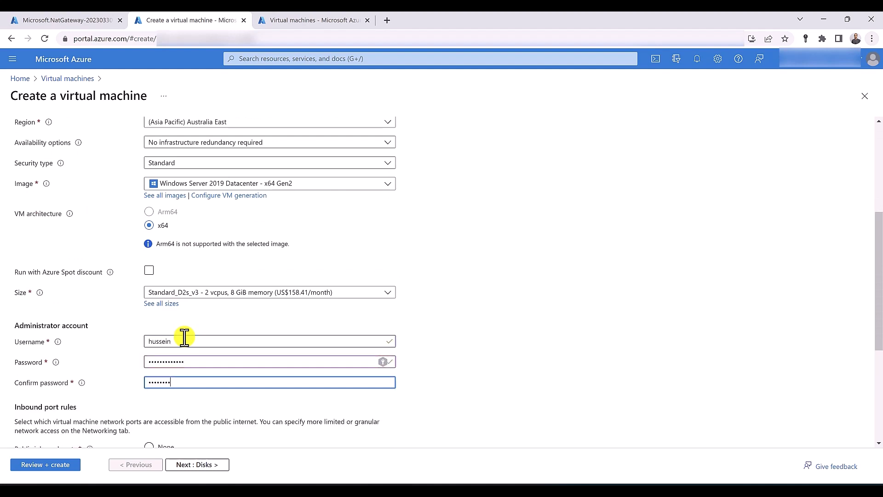
pyautogui.write('*****')
pyautogui.scroll(-4, 185, 338)
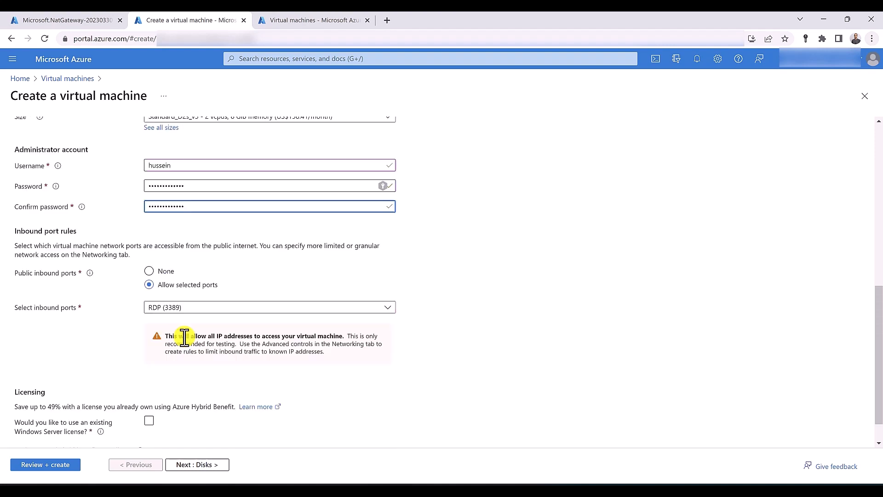
pyautogui.scroll(-1, 185, 338)
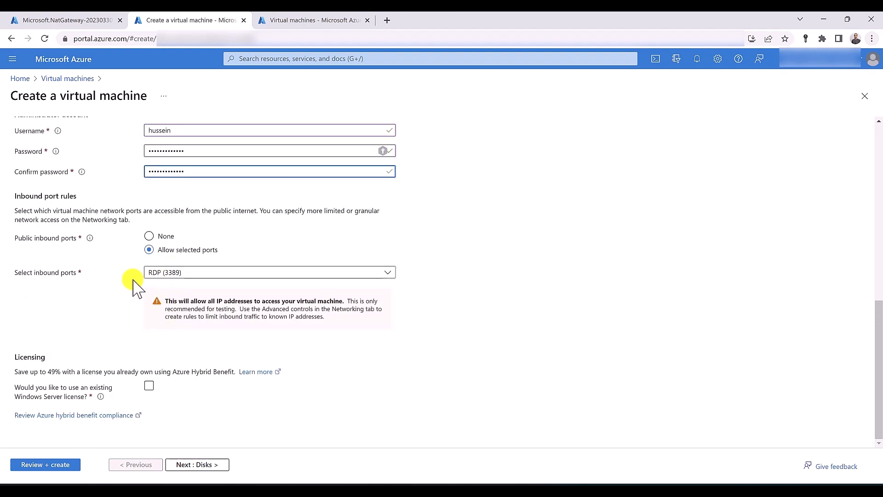
pyautogui.scroll(5, 133, 285)
pyautogui.click(105, 137)
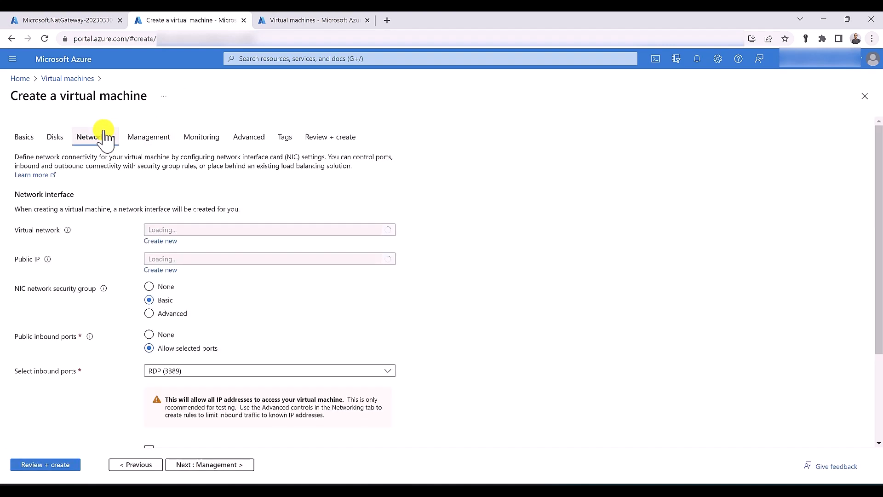
# Keep VNET-SYD and create a new advanced network security group for vm01
pyautogui.click(202, 232)
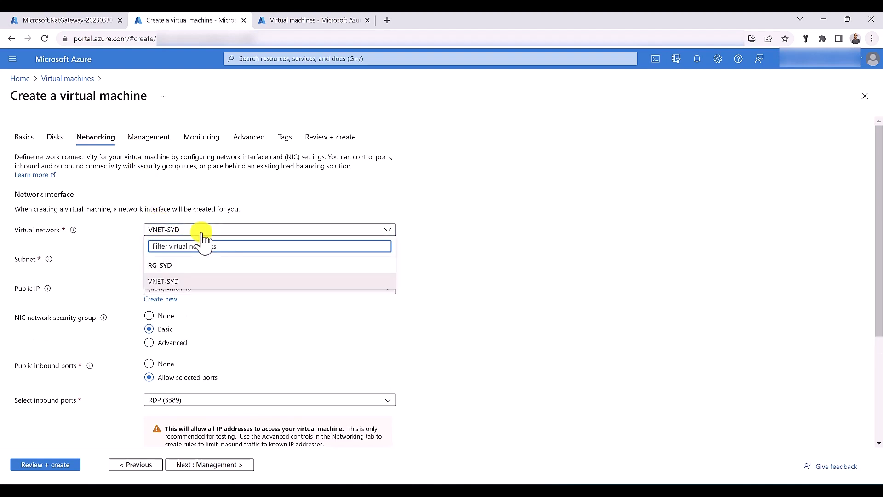
pyautogui.click(202, 234)
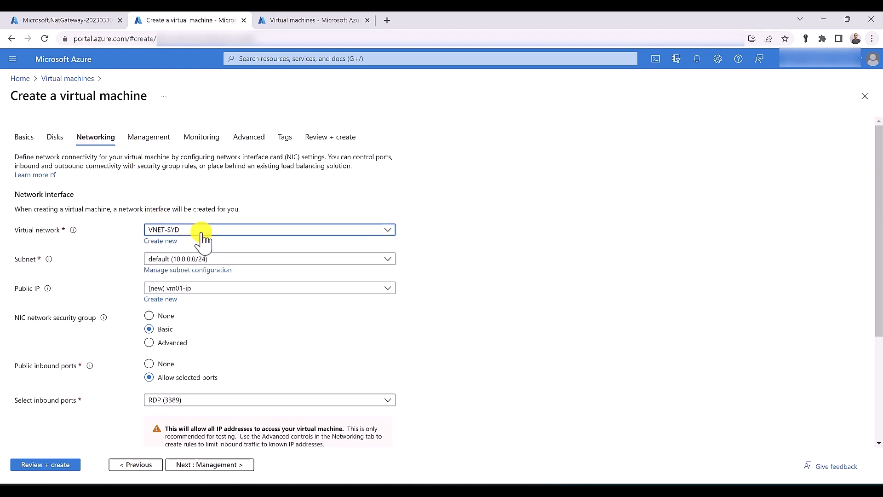
pyautogui.click(156, 344)
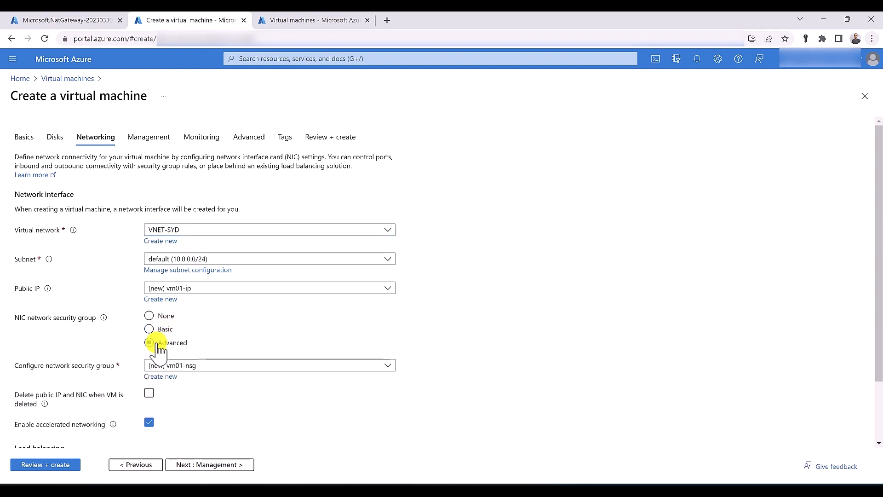
pyautogui.click(161, 377)
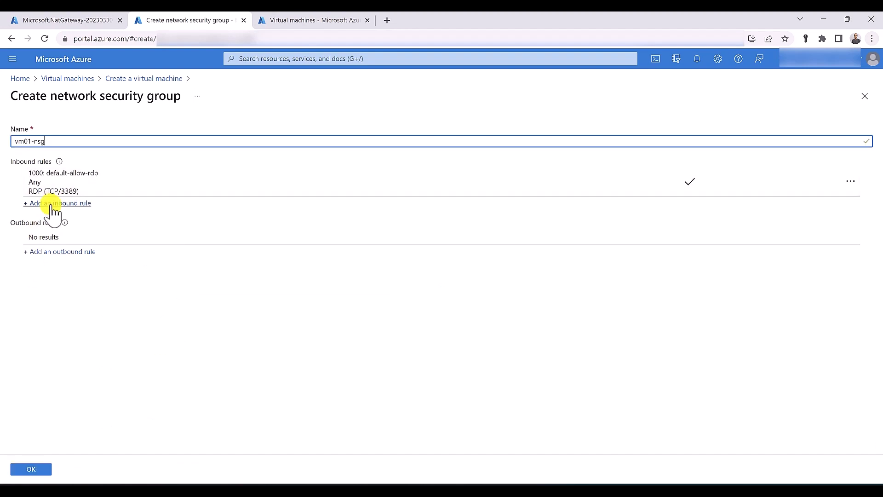
# Add an inbound HTTP (port 80) rule at priority 100 to vm01-nsg and confirm it
pyautogui.click(54, 203)
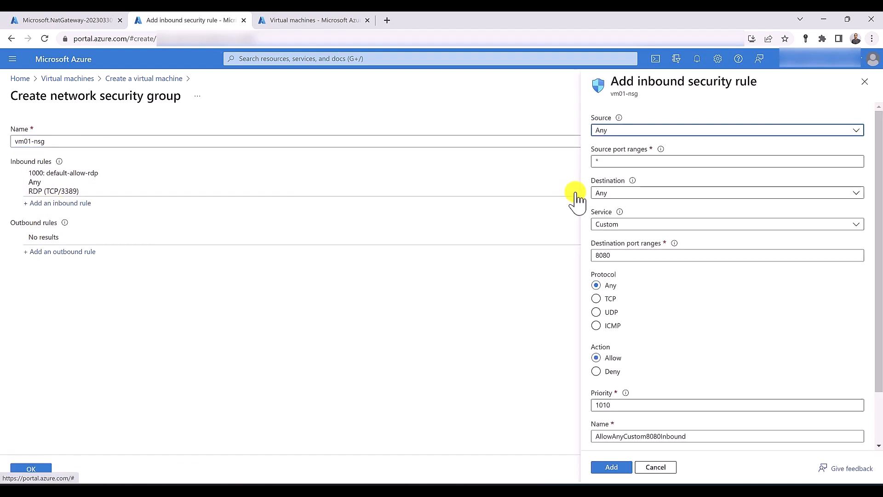
pyautogui.click(616, 224)
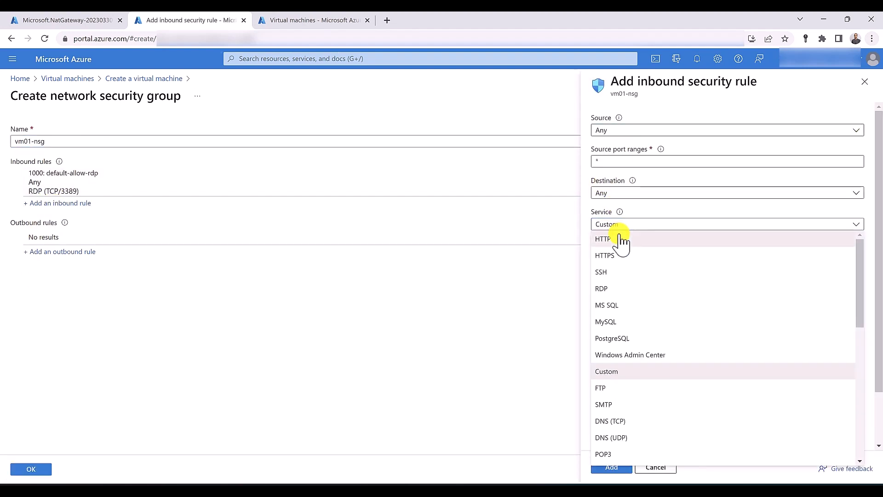
pyautogui.click(622, 237)
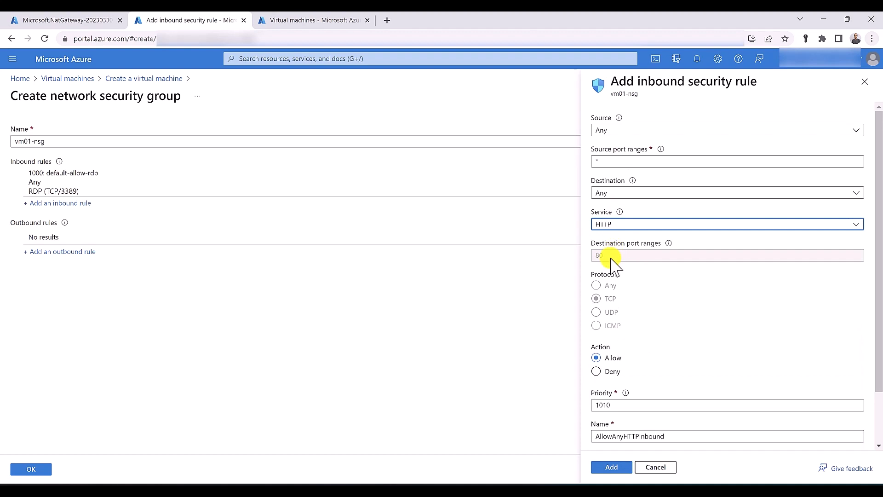
pyautogui.doubleClick(608, 405)
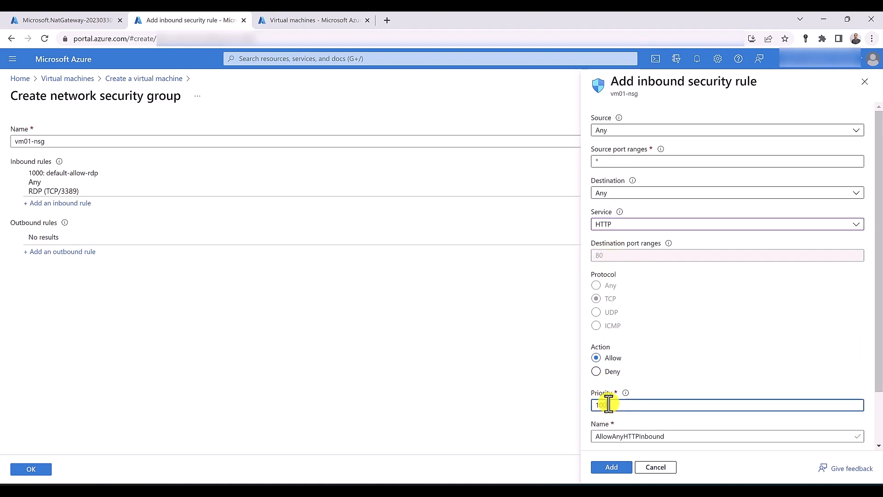
pyautogui.click(609, 467)
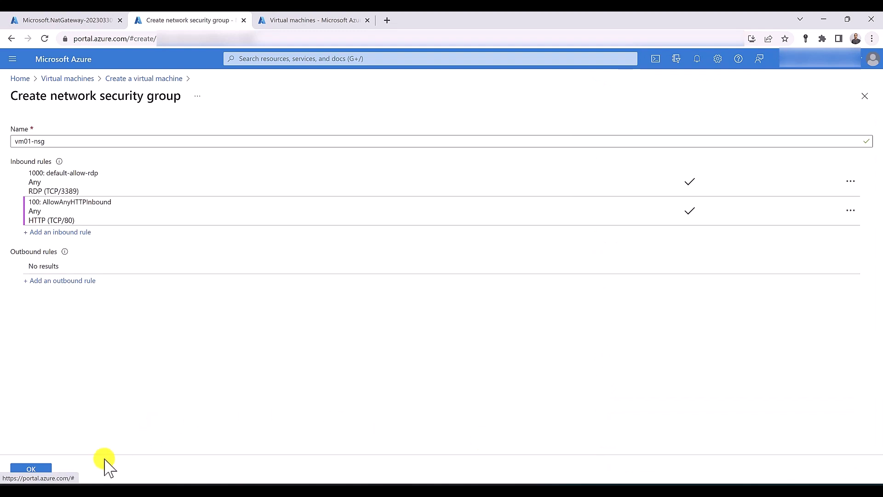
pyautogui.click(41, 469)
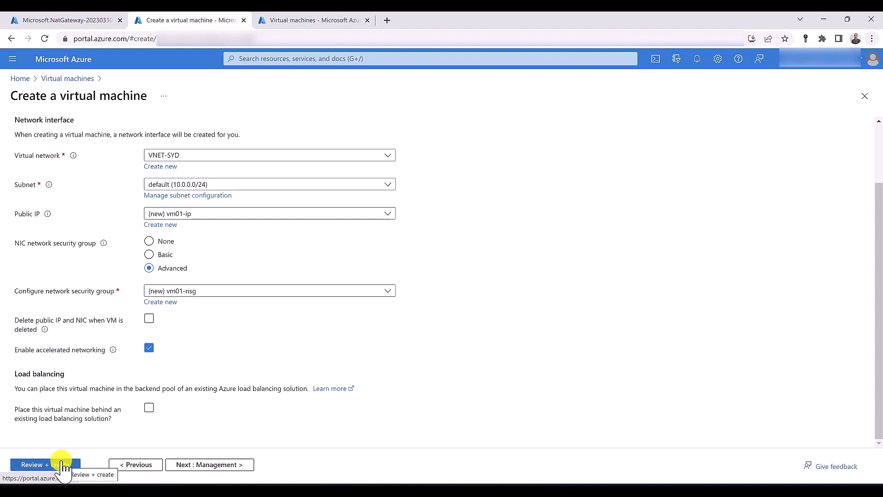
# Create vm01 after validation passes, then return to the Virtual machines list tab
pyautogui.click(63, 464)
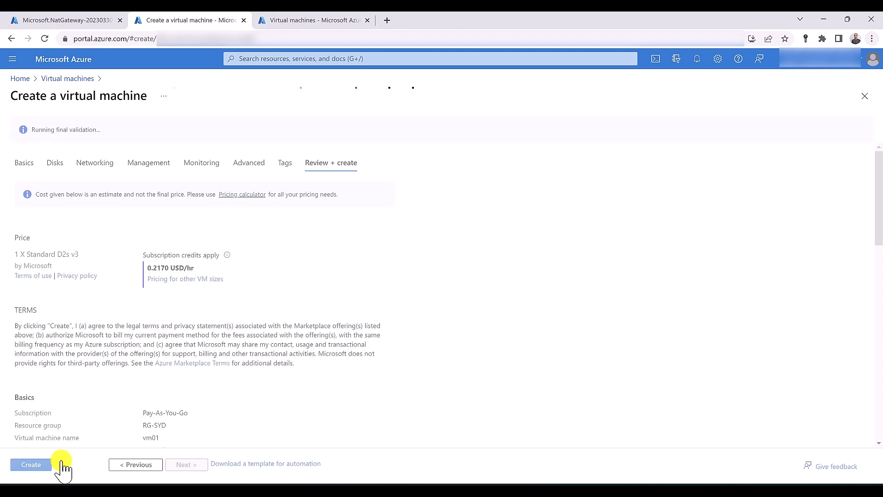
pyautogui.click(43, 465)
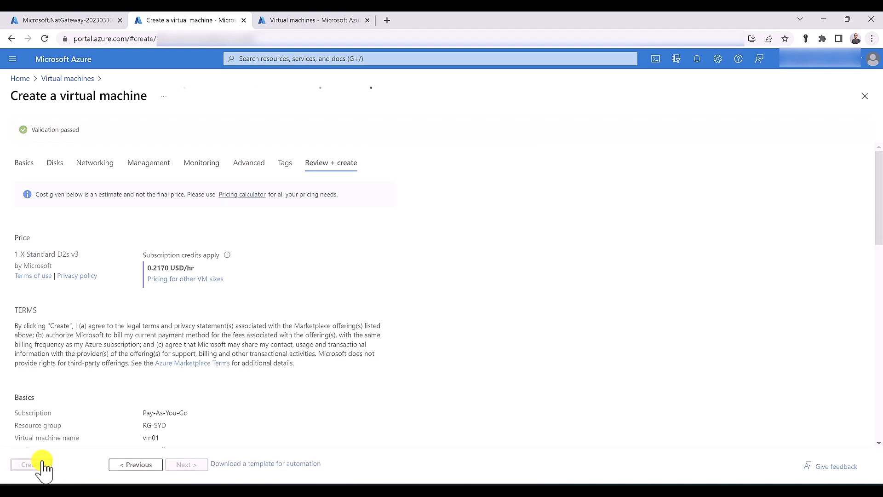
pyautogui.click(339, 20)
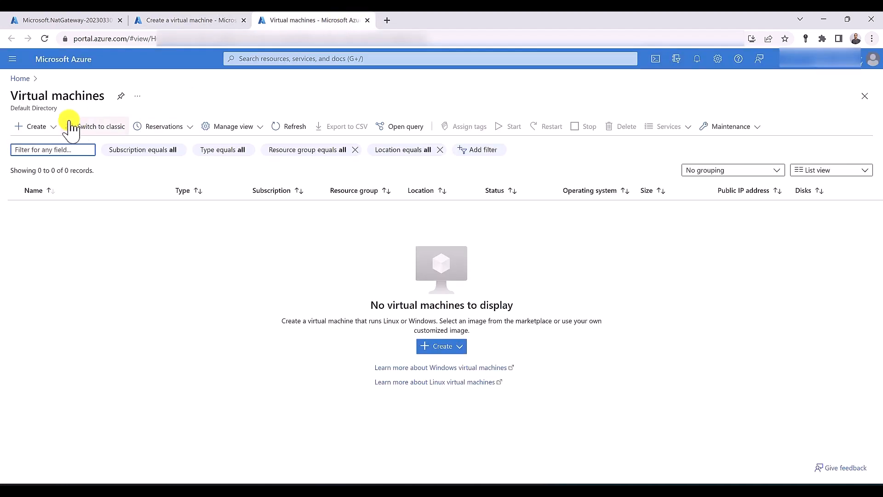
# Start a new Azure virtual machine named vm02 in resource group RG-SYD
pyautogui.click(43, 127)
pyautogui.click(55, 155)
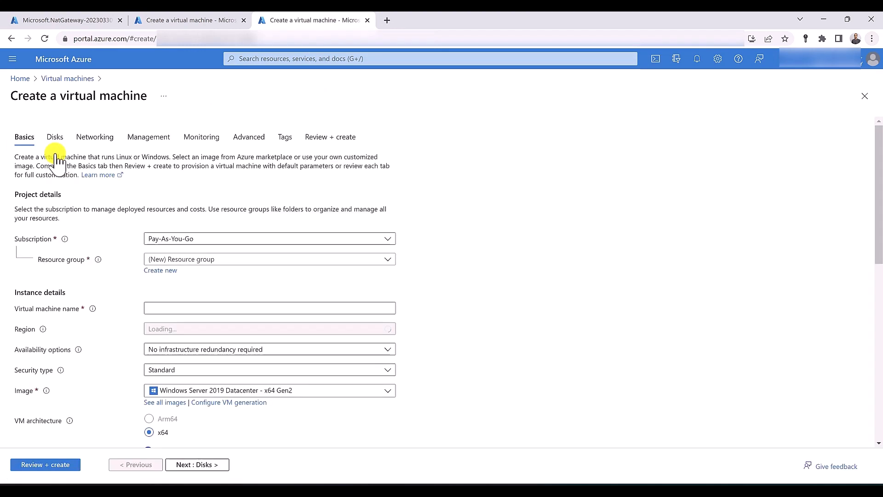
pyautogui.click(212, 259)
pyautogui.click(197, 344)
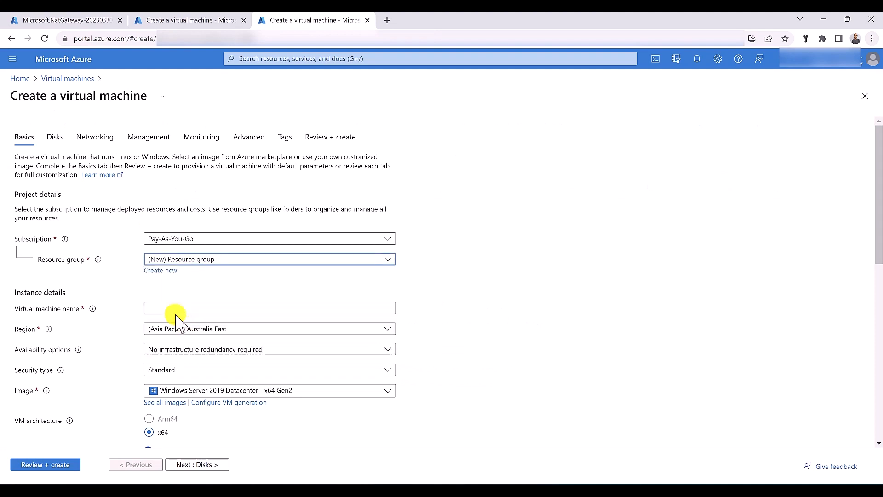
pyautogui.click(171, 307)
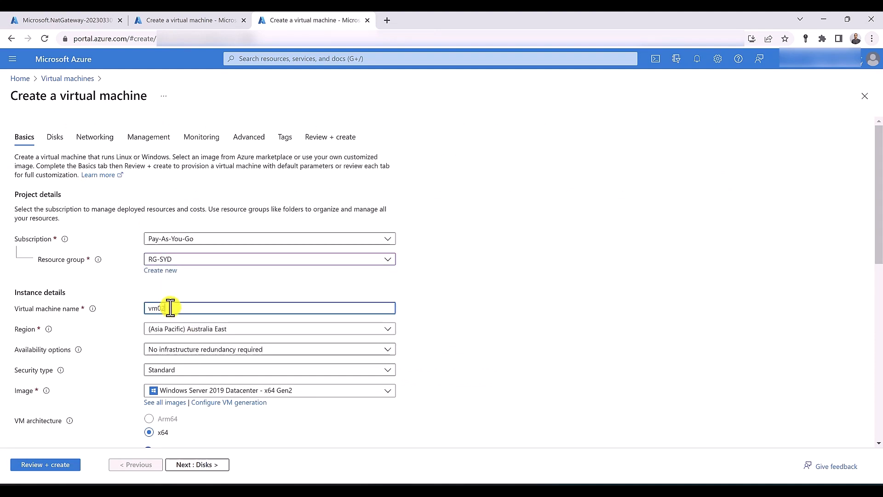
pyautogui.scroll(-5, 174, 349)
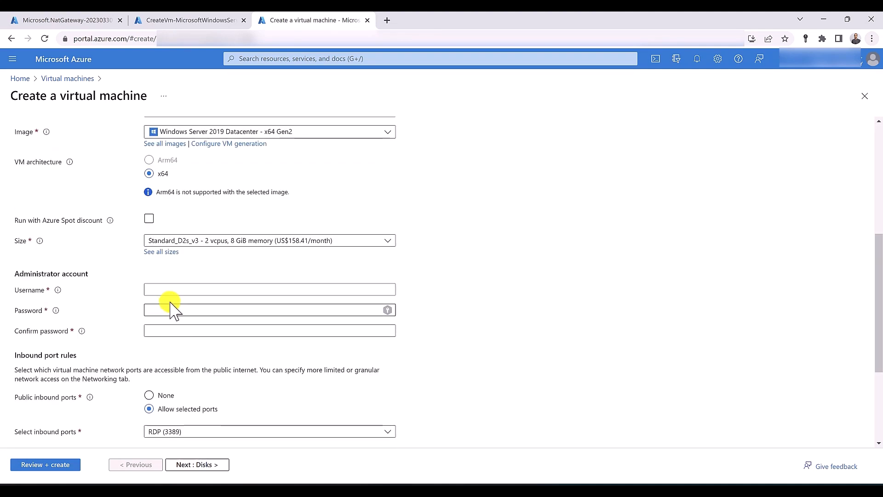
# Fill in vm02's administrator username and password, then go to its Networking settings
pyautogui.click(155, 287)
pyautogui.write('husse')
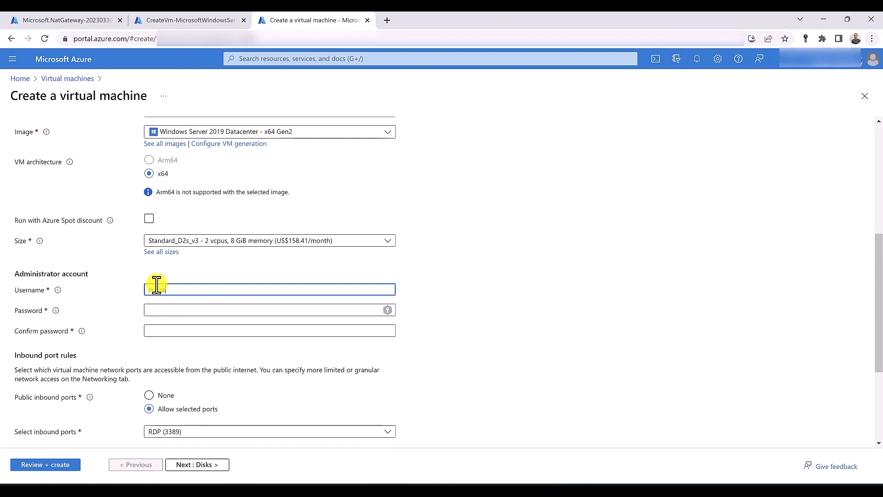
pyautogui.write('in')
pyautogui.press('Tab')
pyautogui.write('P')
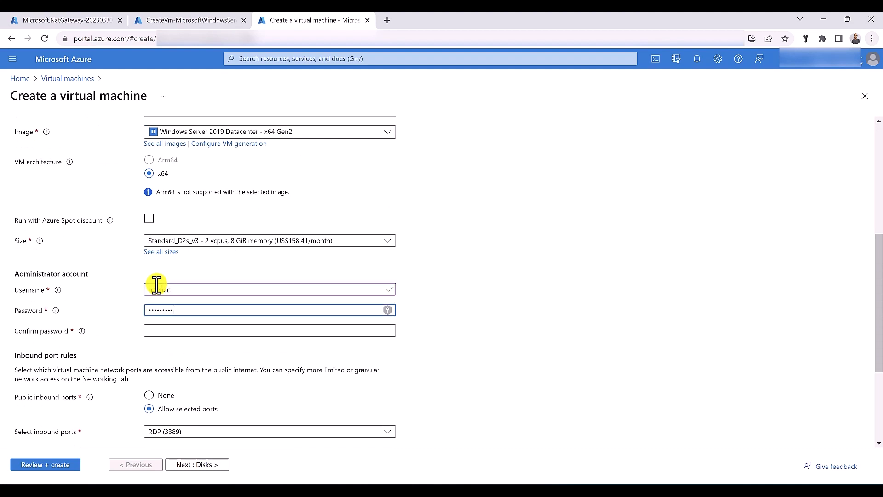
pyautogui.write('1')
pyautogui.press('Tab')
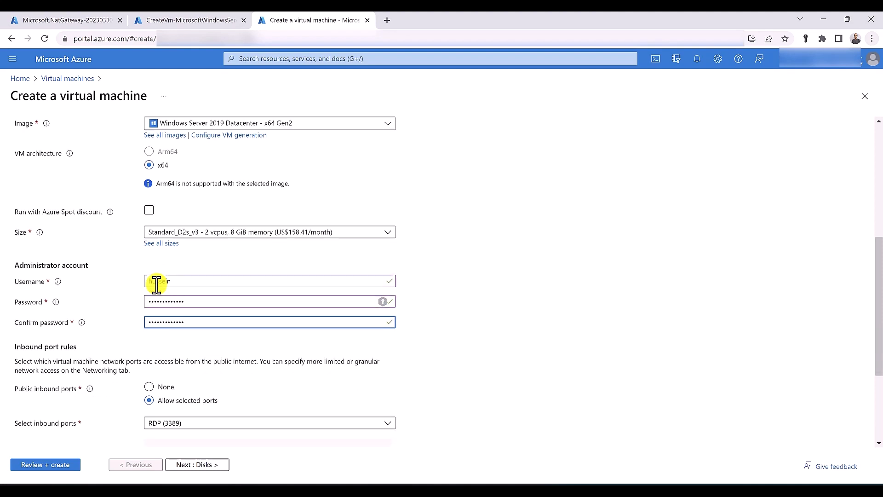
pyautogui.scroll(-2, 147, 331)
pyautogui.scroll(7, 138, 276)
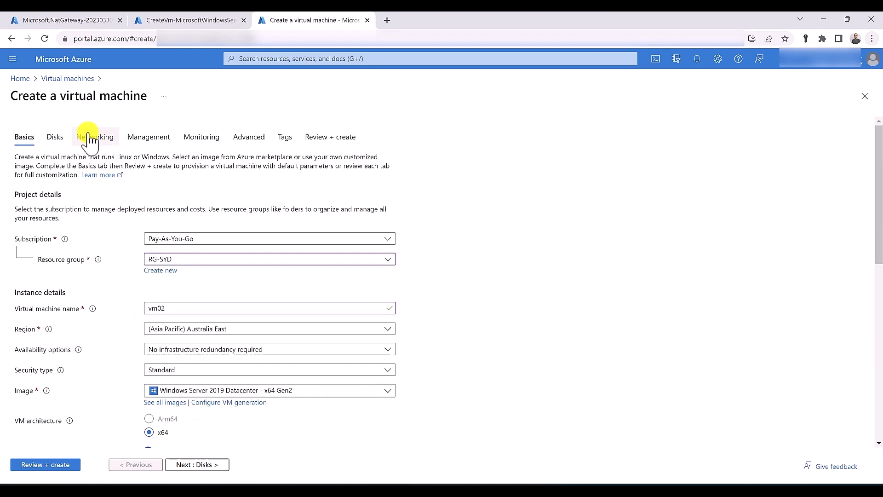
pyautogui.click(90, 138)
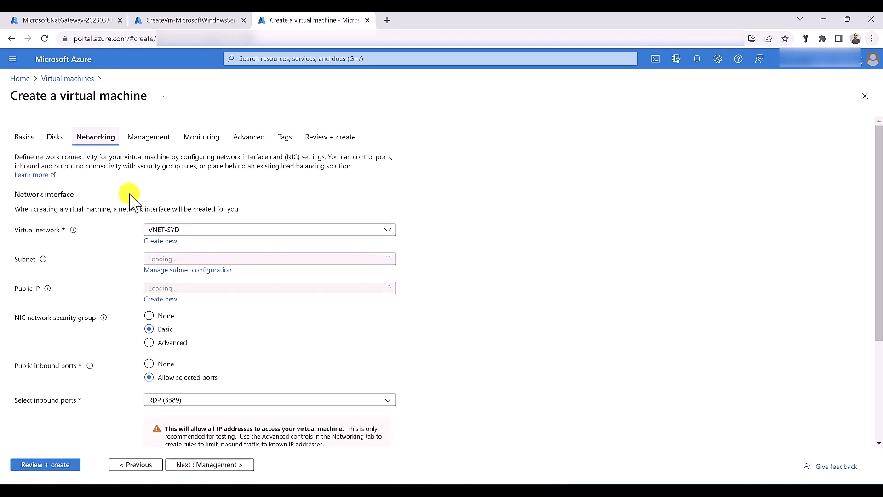
# Keep VNET-SYD and create a new advanced network security group for vm02
pyautogui.click(203, 230)
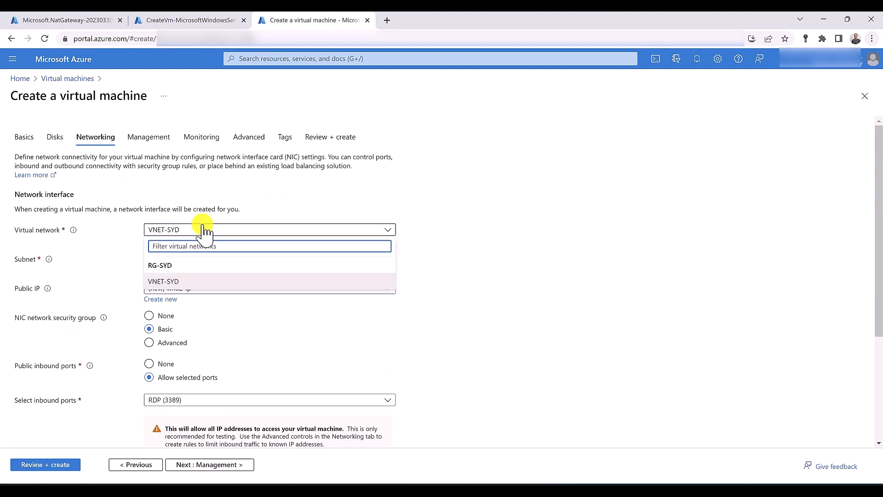
pyautogui.click(204, 230)
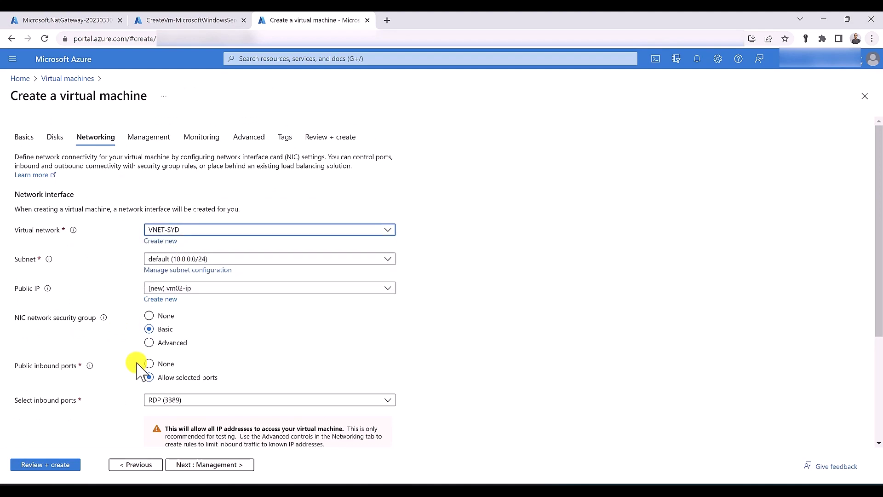
pyautogui.click(149, 342)
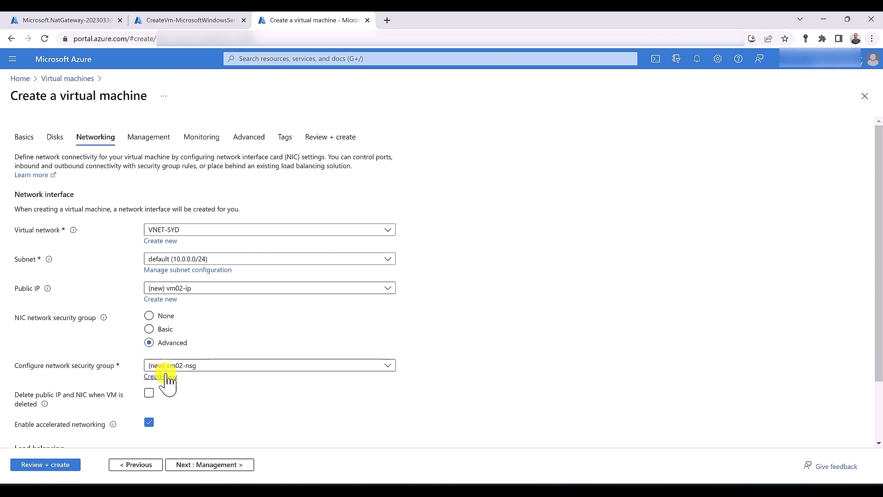
pyautogui.click(155, 376)
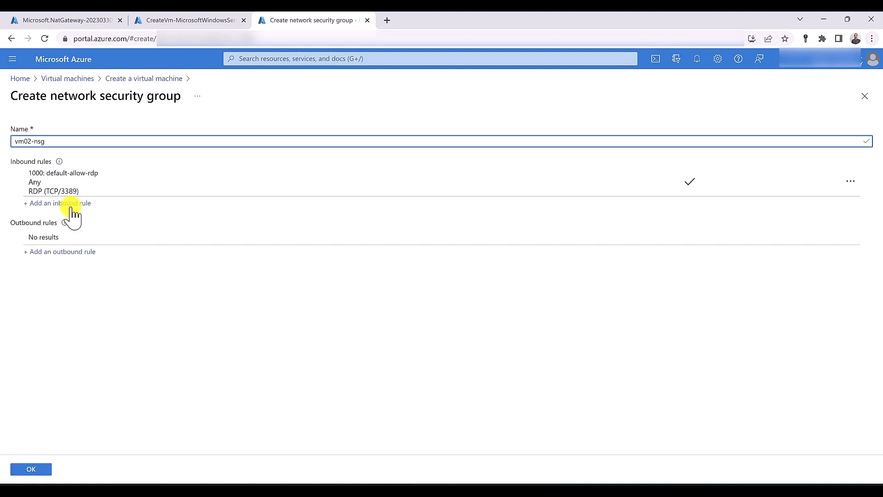
# Add an inbound HTTP rule at priority 100 to vm02-nsg, confirm it, and submit for review
pyautogui.click(60, 203)
pyautogui.click(625, 227)
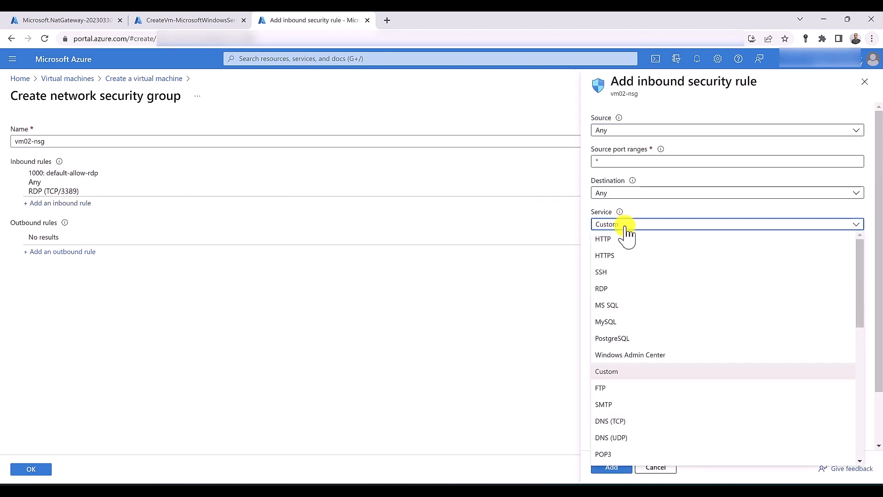
pyautogui.click(621, 238)
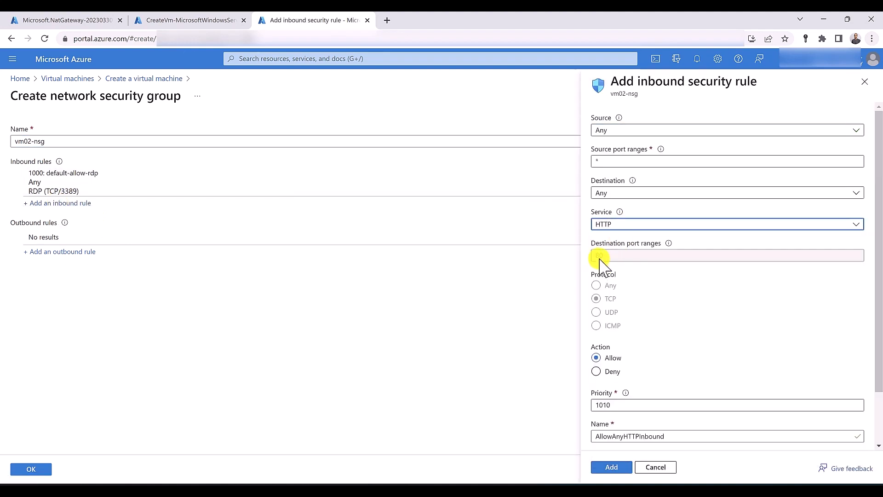
pyautogui.click(608, 405)
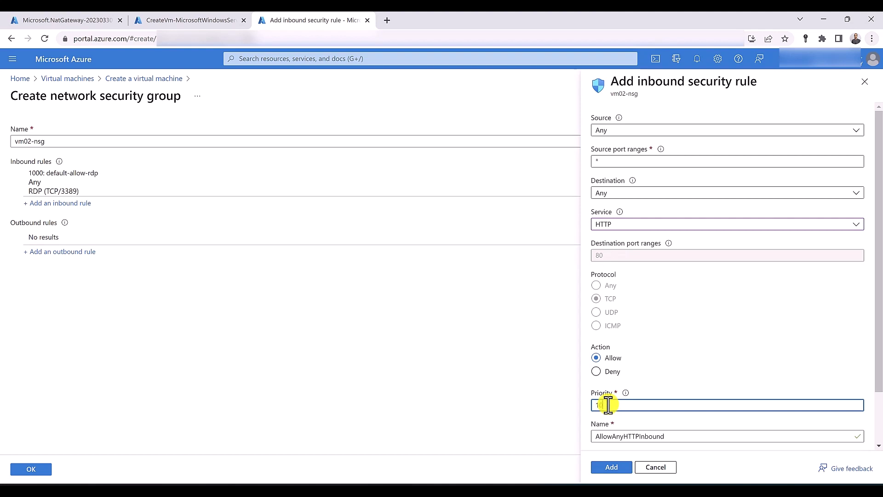
pyautogui.click(612, 467)
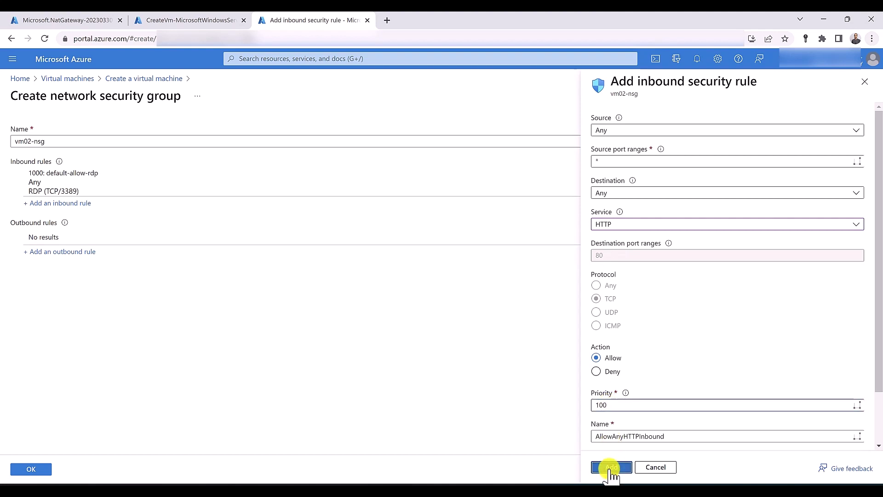
pyautogui.click(33, 469)
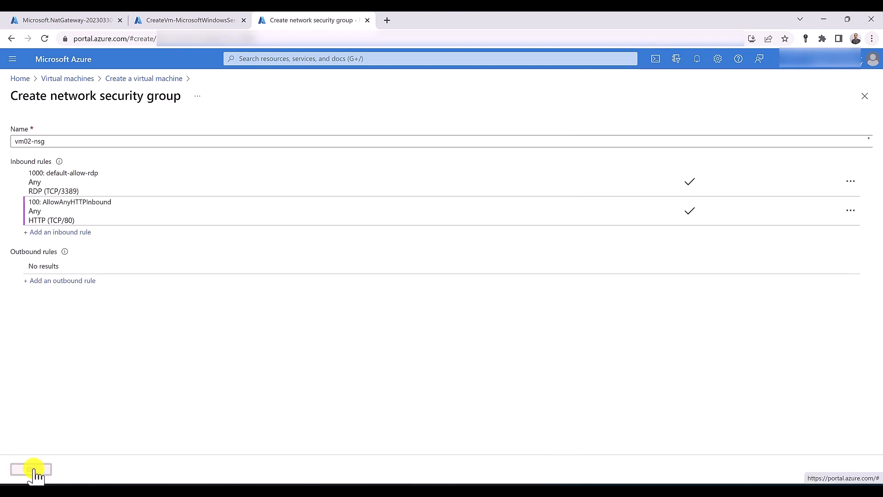
pyautogui.scroll(-2, 89, 409)
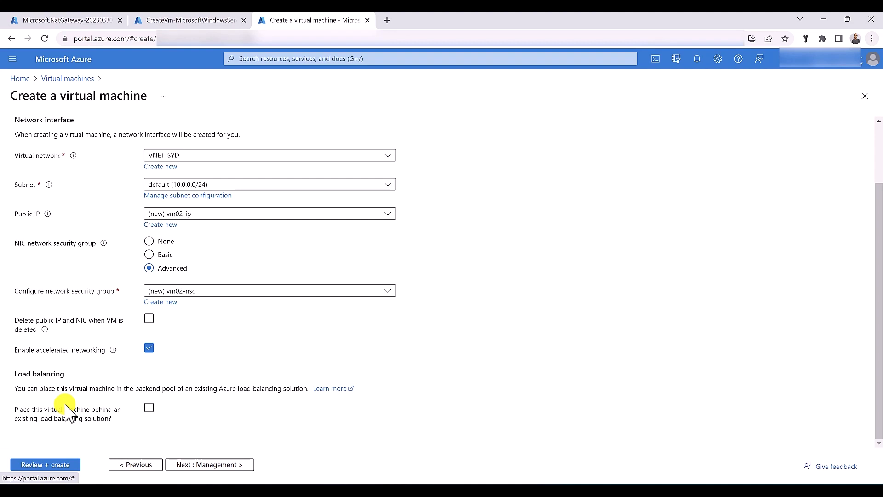
pyautogui.click(65, 465)
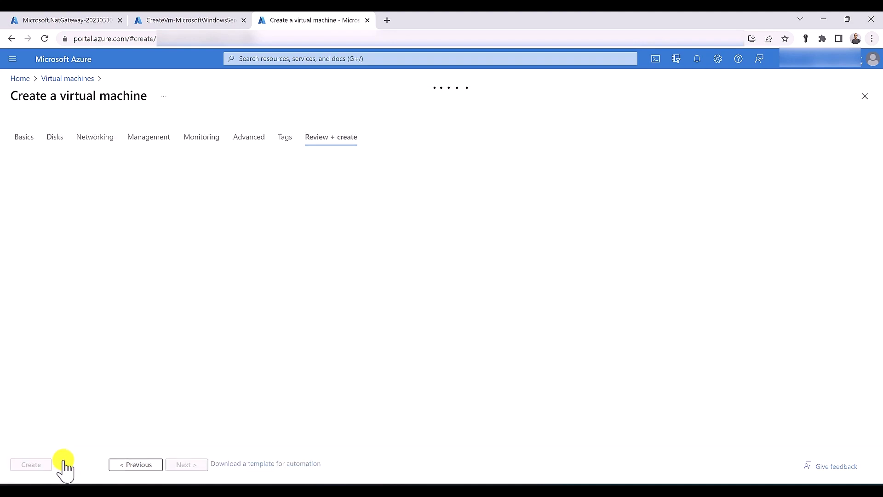
# Create vm02 and open a Cloud Shell on the completed vm01 deployment page
pyautogui.click(33, 466)
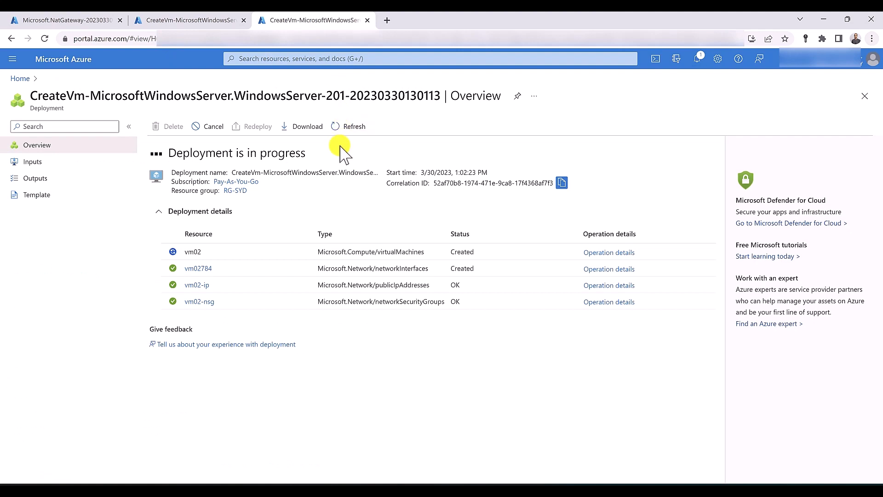
pyautogui.click(215, 20)
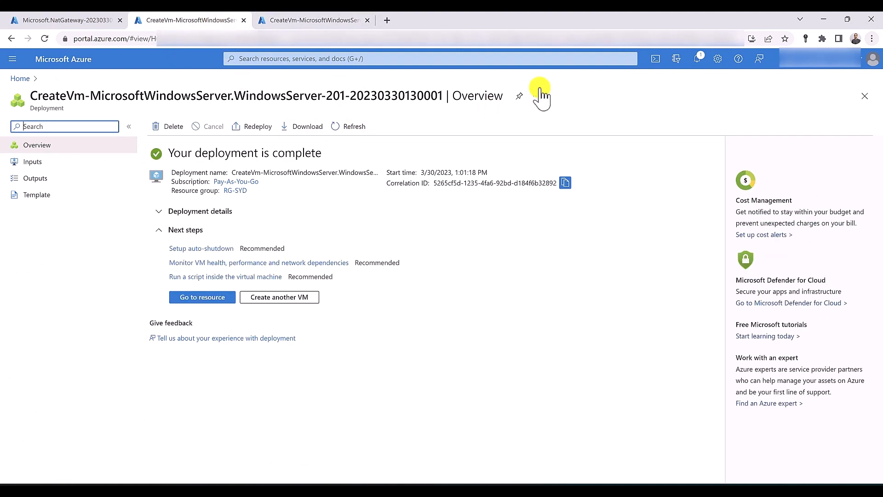
pyautogui.click(656, 60)
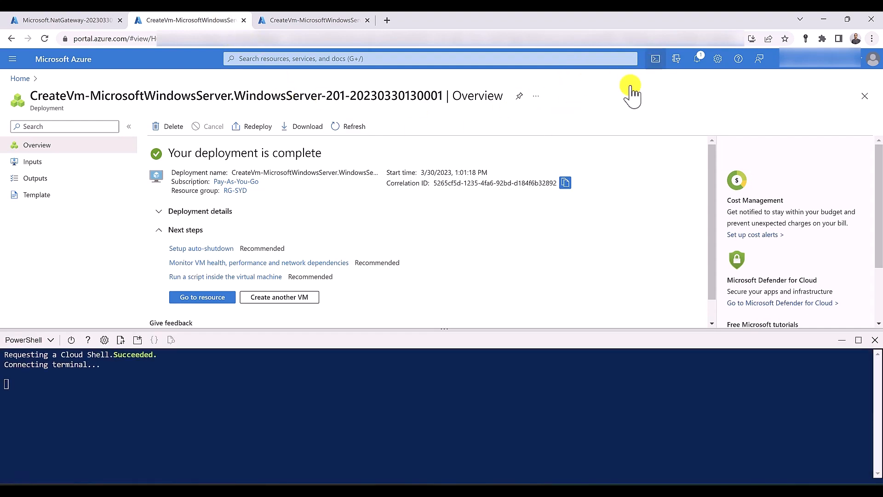
pyautogui.click(317, 20)
# Paste the Set-AzVMExtension IIS command into Cloud Shell with RG-SYD and vm01
pyautogui.click(655, 60)
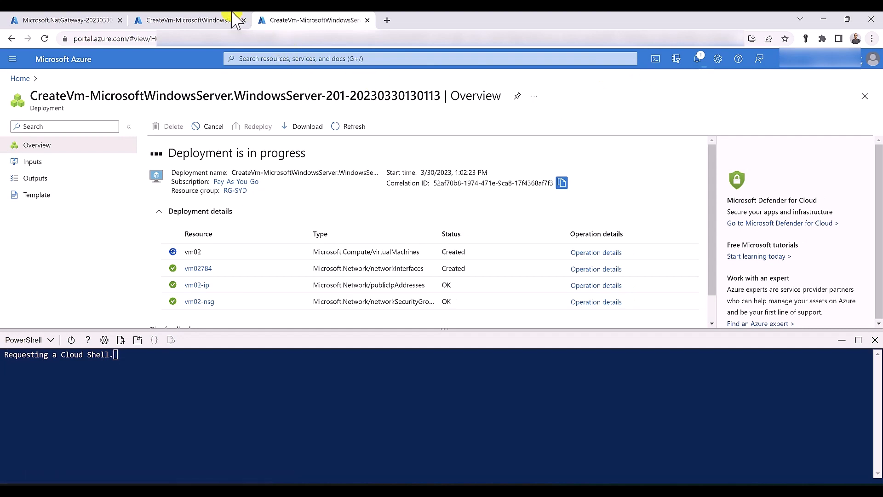
pyautogui.click(208, 18)
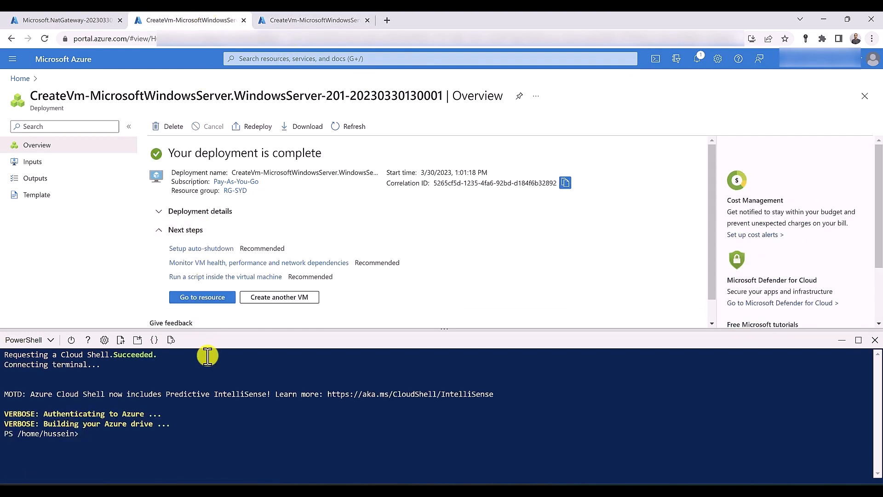
pyautogui.rightClick(93, 432)
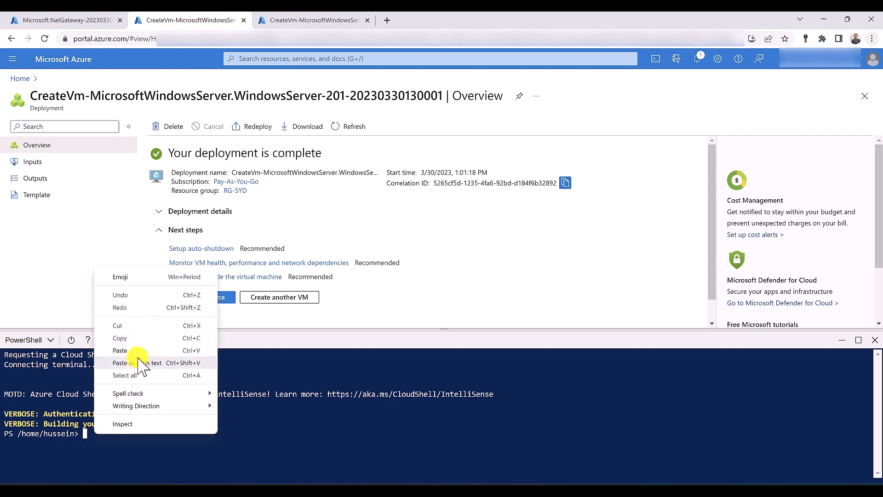
pyautogui.click(121, 351)
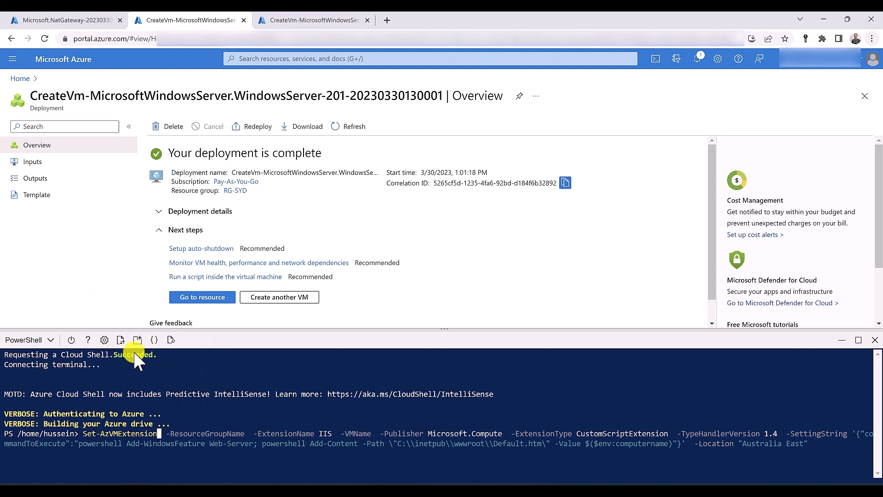
pyautogui.hotkey('ctrl', 'Right')
pyautogui.write('RG-SYD')
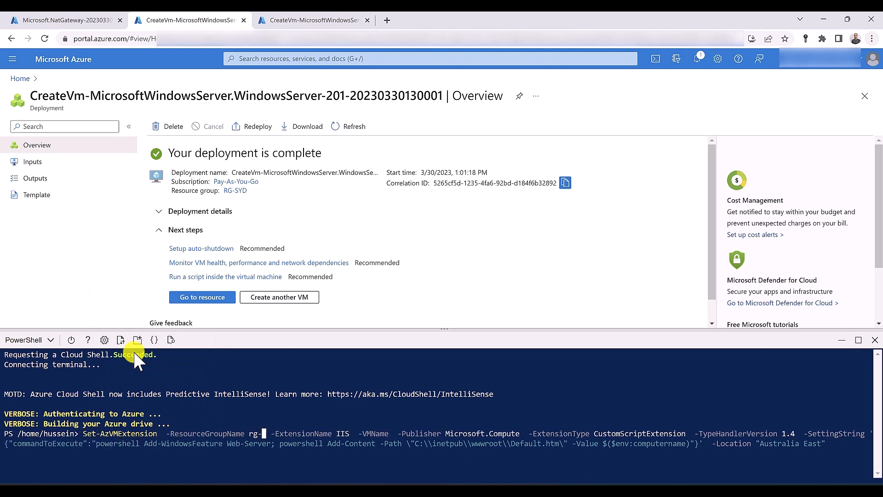
pyautogui.write(' vm01')
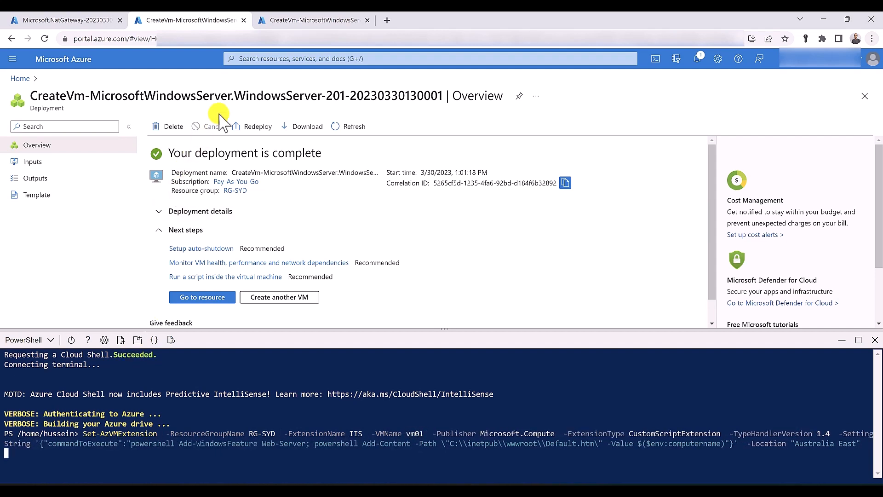
# Run the Set-AzVMExtension IIS command in the second Cloud Shell for RG-SYD and vm02
pyautogui.click(292, 20)
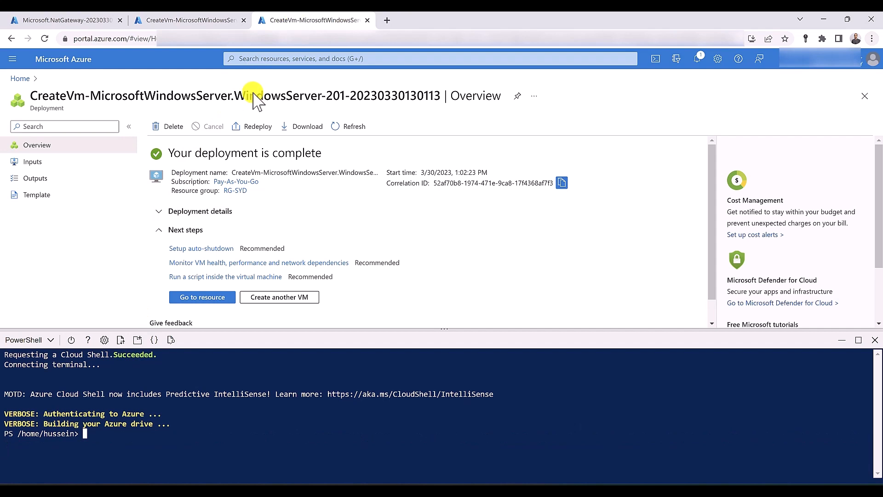
pyautogui.rightClick(110, 431)
pyautogui.click(153, 351)
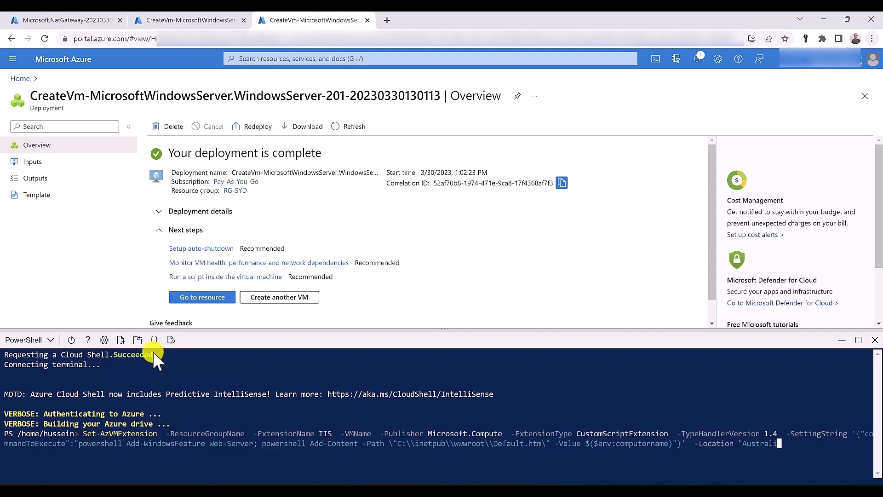
pyautogui.press('Home')
pyautogui.hotkey('ctrl', 'Right')
pyautogui.hotkey('ctrl', 'Right')
pyautogui.hotkey('ctrl', 'Right')
pyautogui.write('RG-SYD')
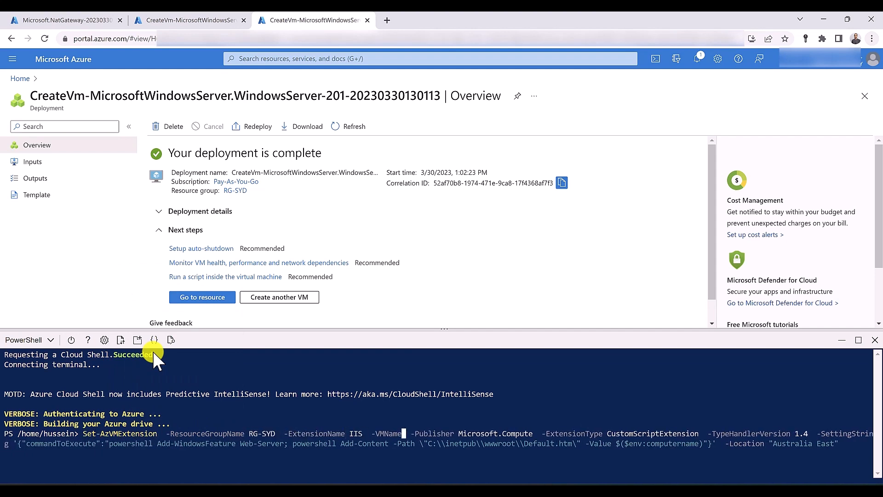
pyautogui.write(' vm02')
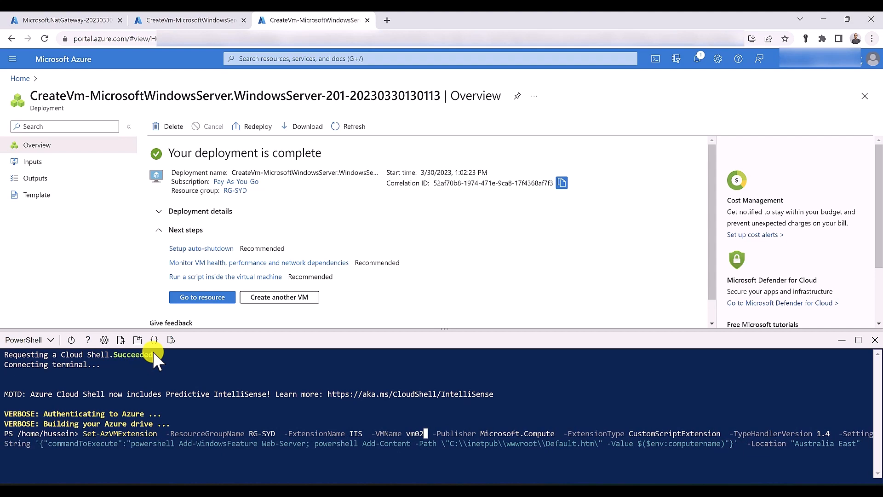
pyautogui.press('Return')
pyautogui.click(241, 59)
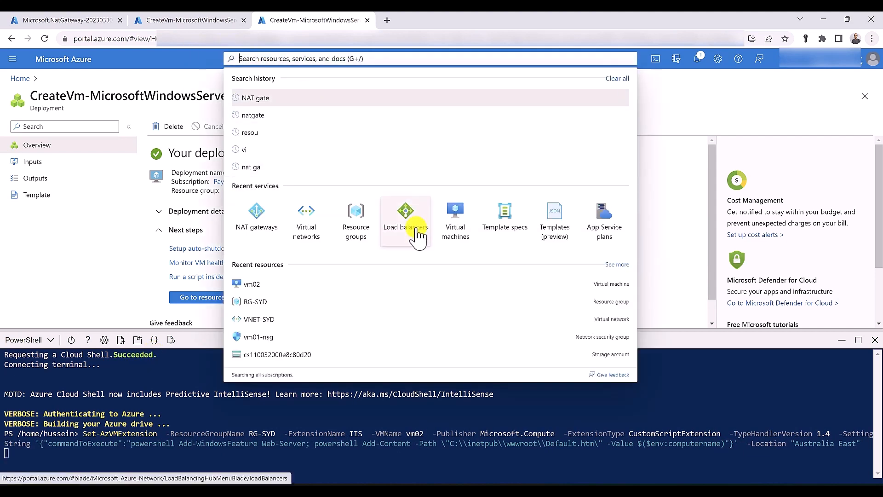
# Create a public load balancer named Loadbalancer in RG-SYD from the Load balancers list
pyautogui.middleClick(404, 212)
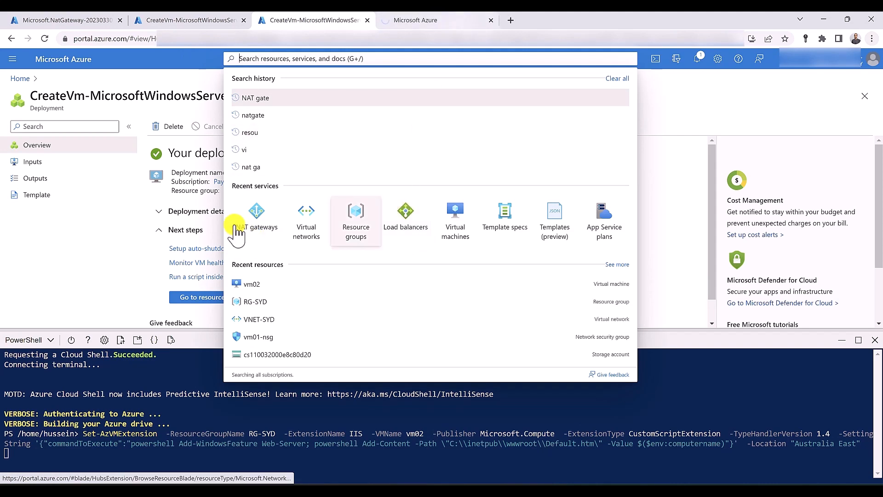
pyautogui.click(204, 307)
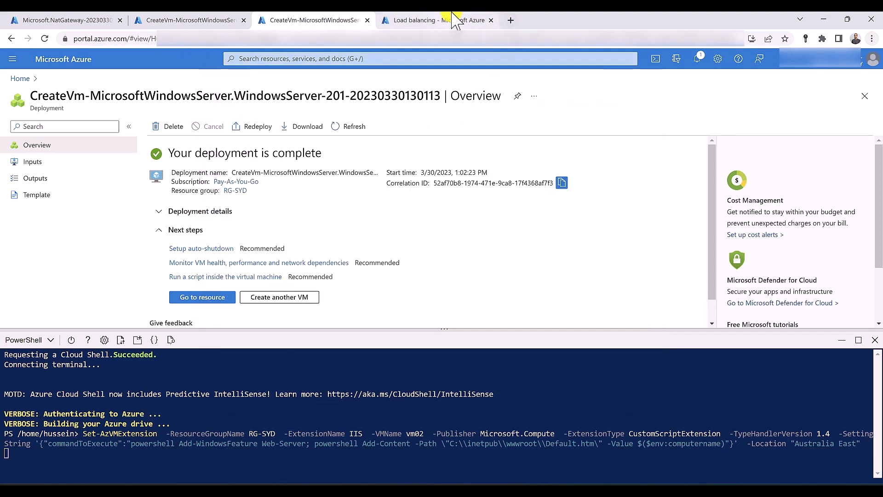
pyautogui.click(456, 21)
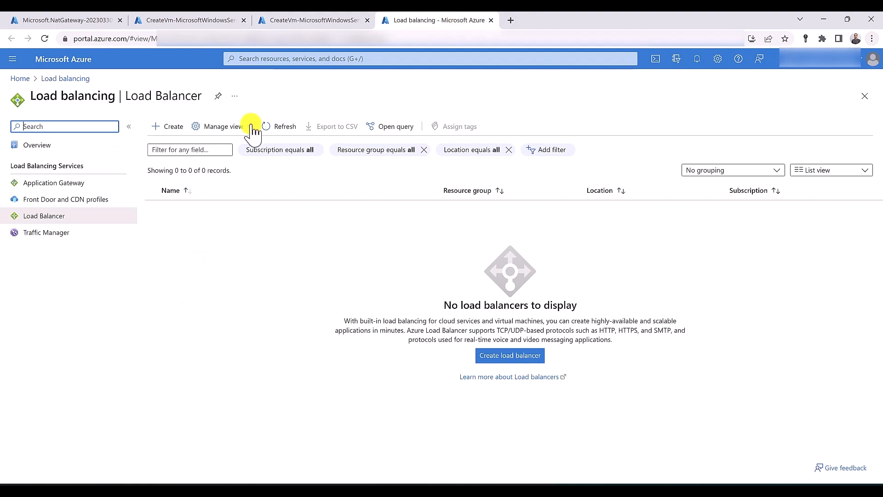
pyautogui.click(162, 130)
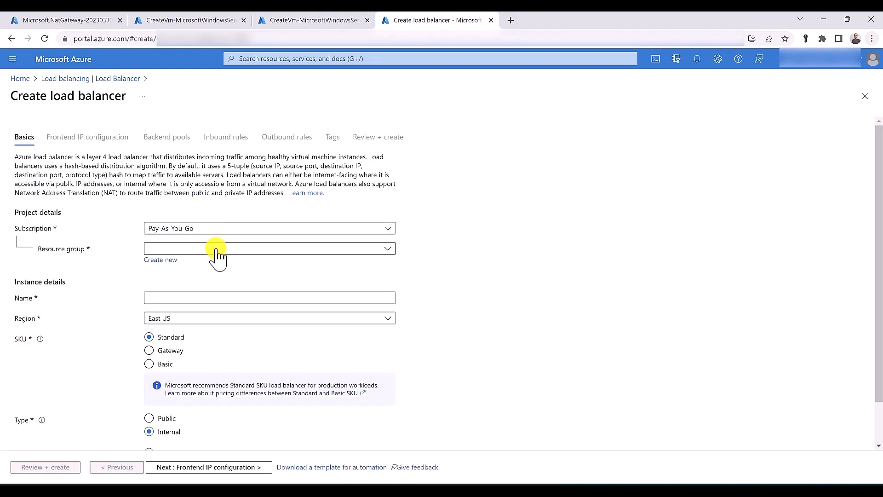
pyautogui.click(217, 253)
pyautogui.click(221, 338)
pyautogui.click(200, 296)
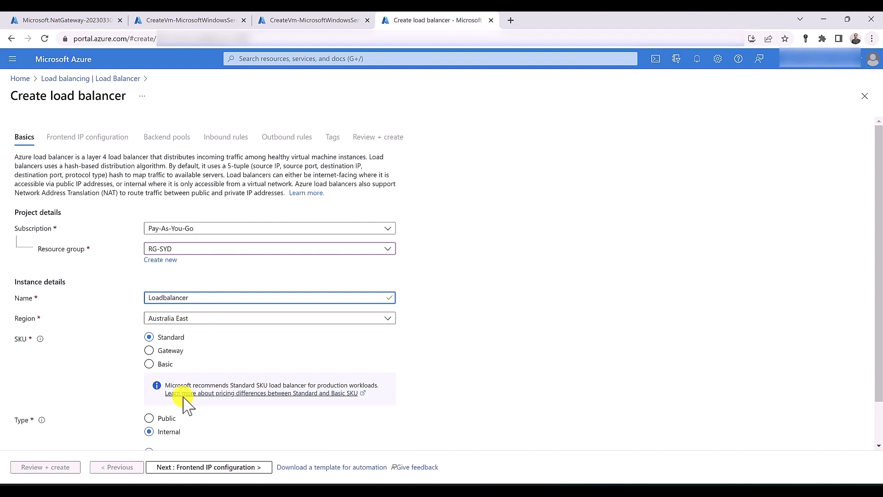
pyautogui.click(167, 418)
pyautogui.scroll(-1, 170, 425)
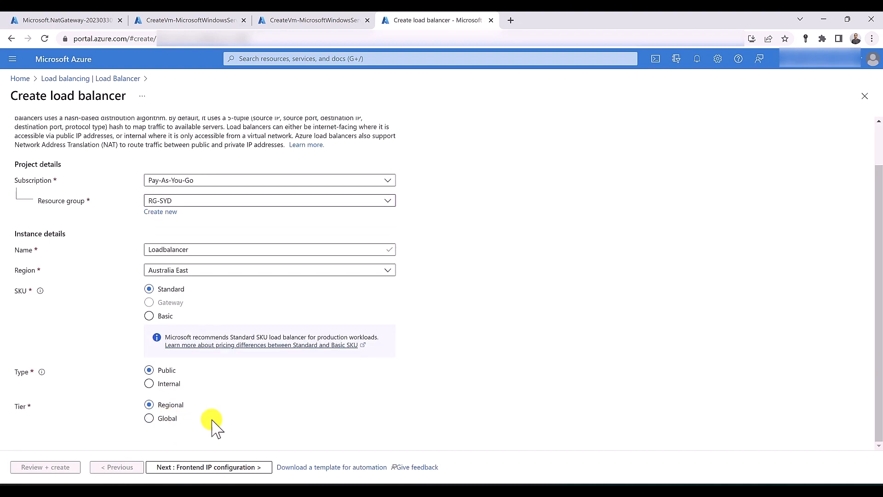
# Add frontend IP configuration LB-IP using a new public IP address named Public-IP
pyautogui.click(209, 469)
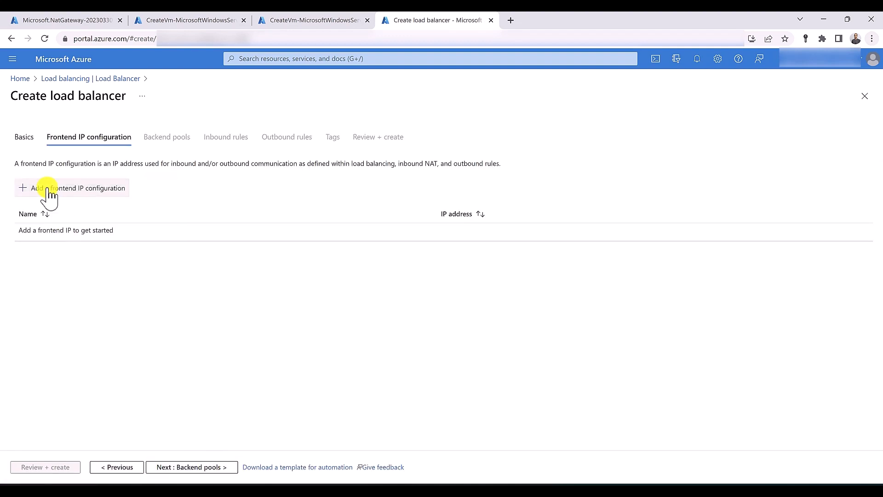
pyautogui.click(49, 196)
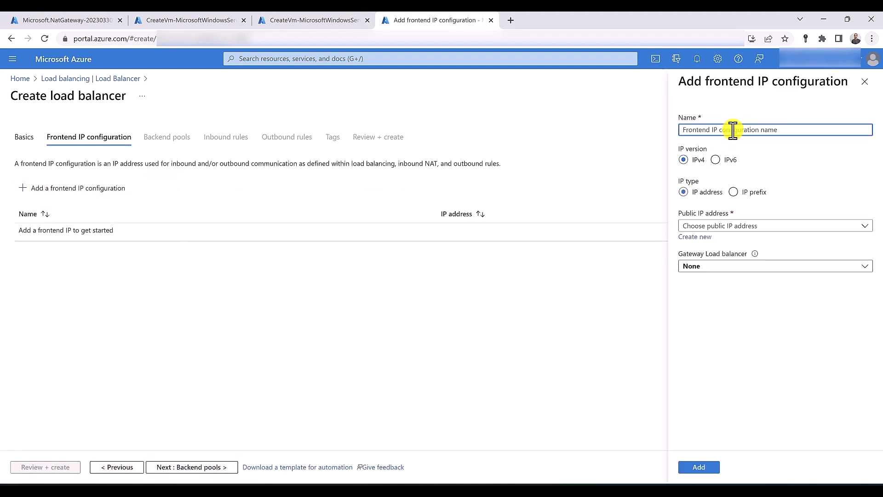
pyautogui.write('LB-IP')
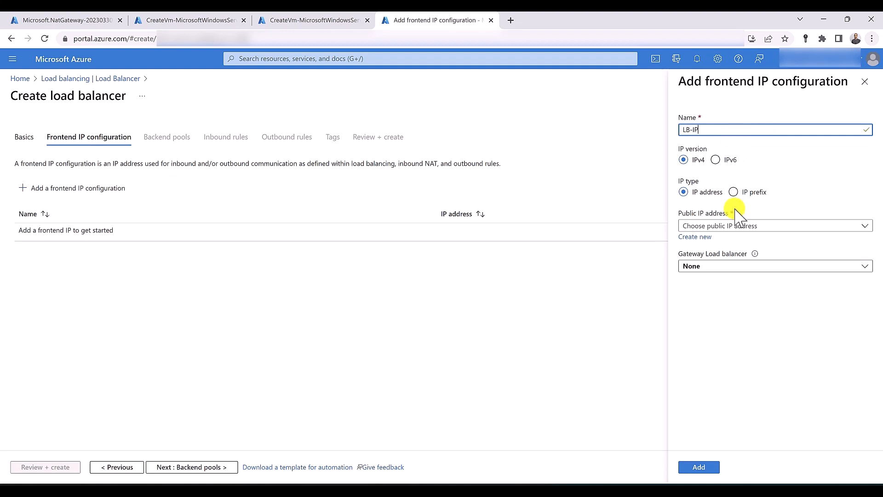
pyautogui.click(722, 226)
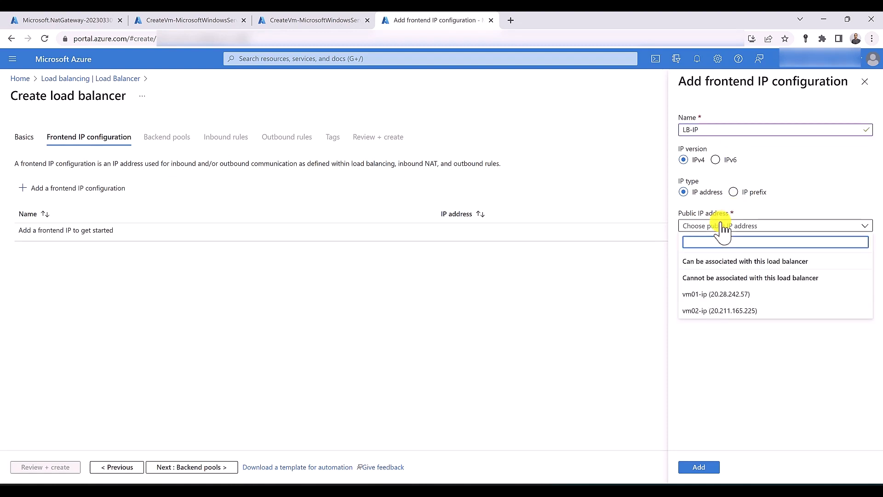
pyautogui.click(722, 226)
pyautogui.click(700, 237)
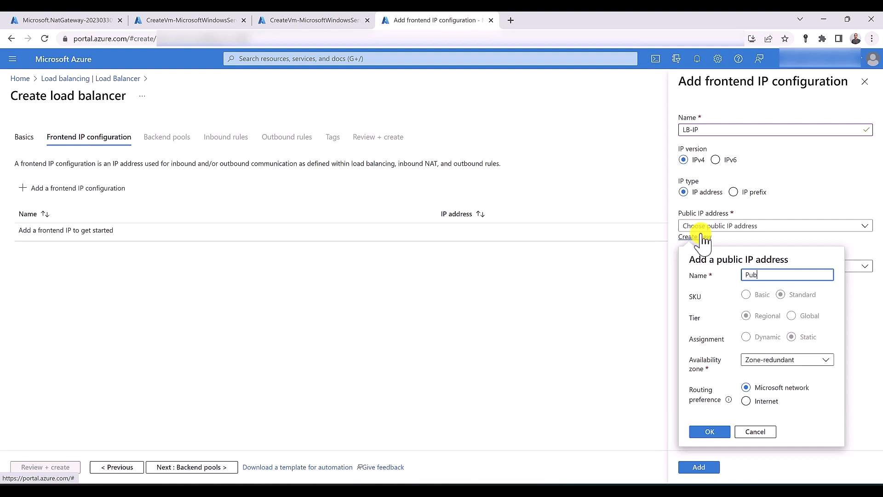
pyautogui.write('Public-IP')
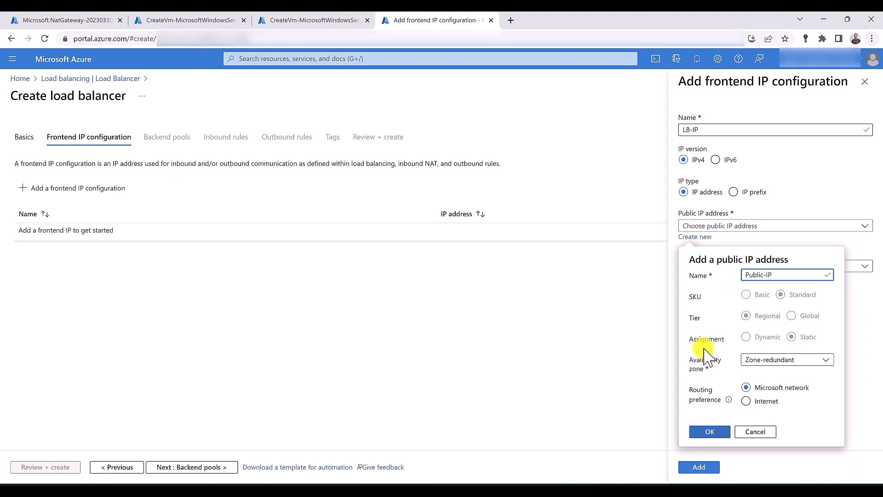
pyautogui.click(705, 432)
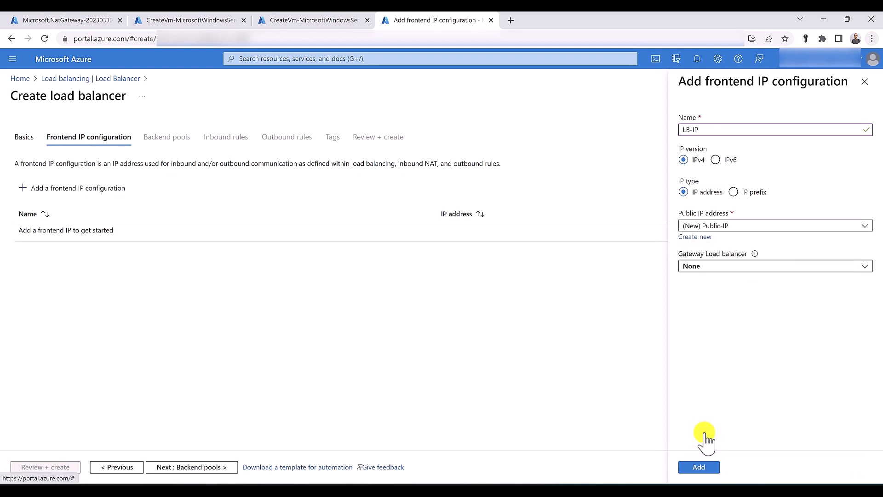
pyautogui.click(704, 468)
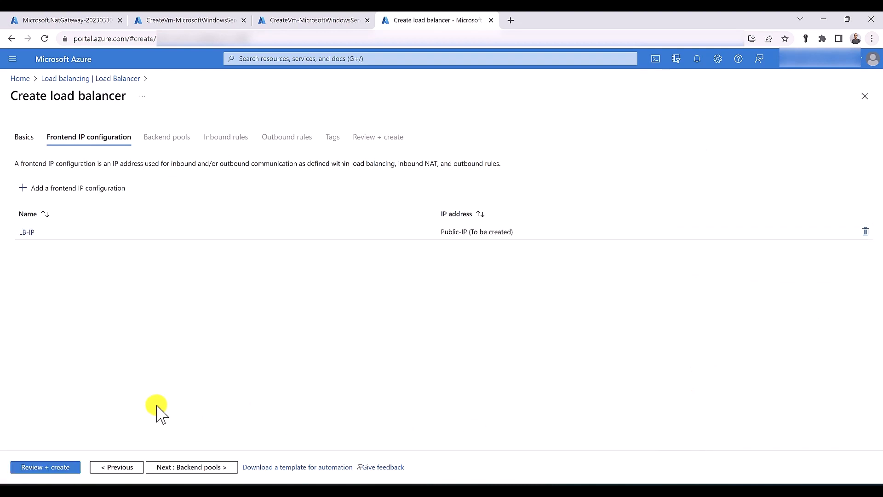
# Start a backend pool named backend on the VNET-SYD virtual network
pyautogui.click(181, 467)
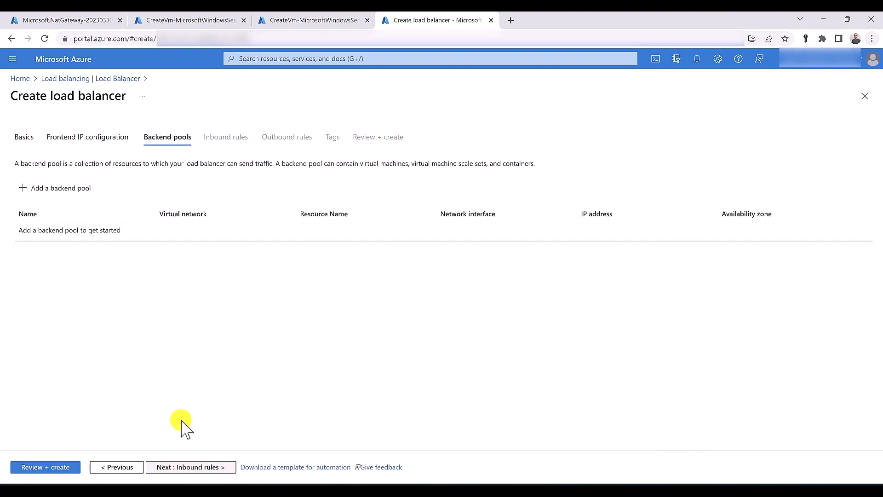
pyautogui.click(53, 189)
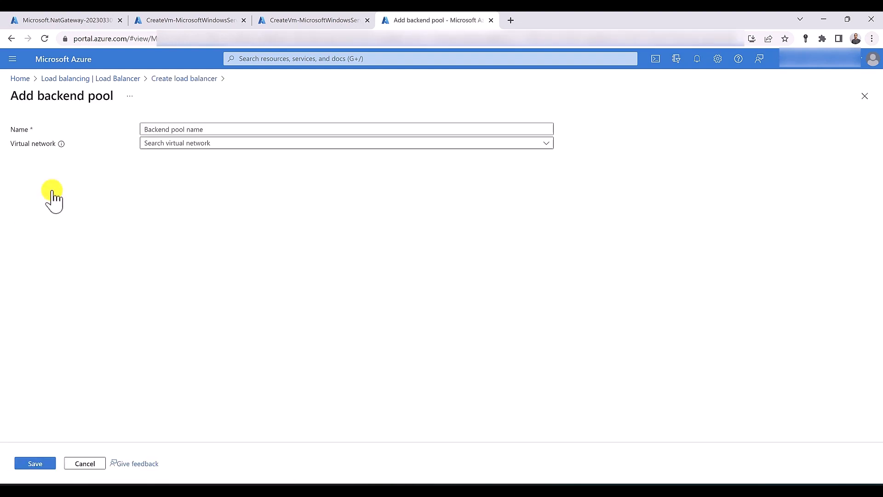
pyautogui.click(215, 130)
pyautogui.write('ba')
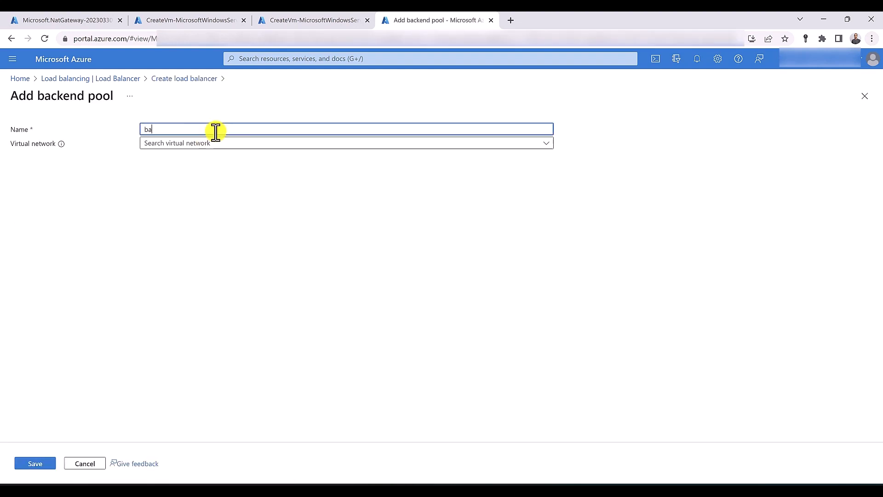
pyautogui.write('ckend')
pyautogui.press('Tab')
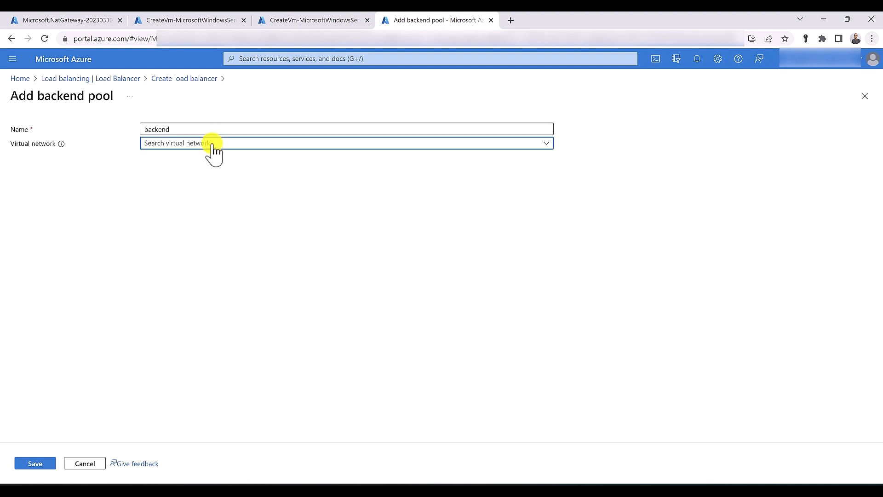
pyautogui.click(213, 145)
pyautogui.click(198, 160)
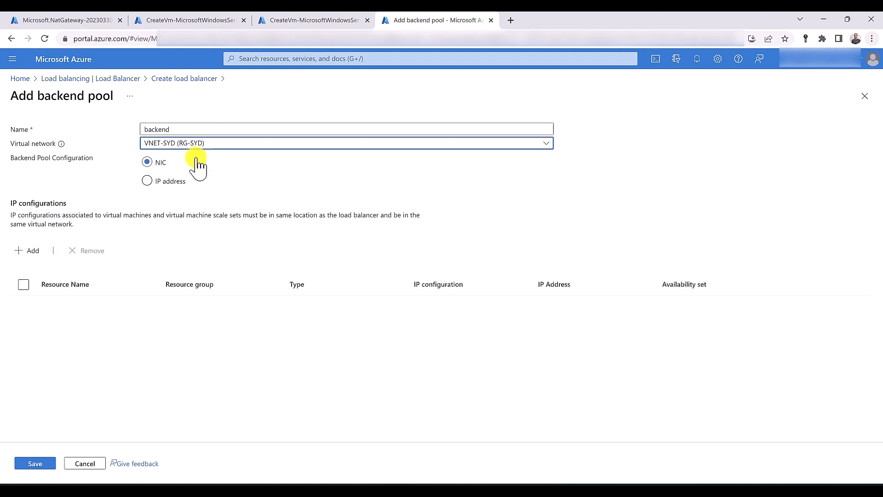
# Add vm01 and vm02 to the backend pool and save it
pyautogui.click(31, 251)
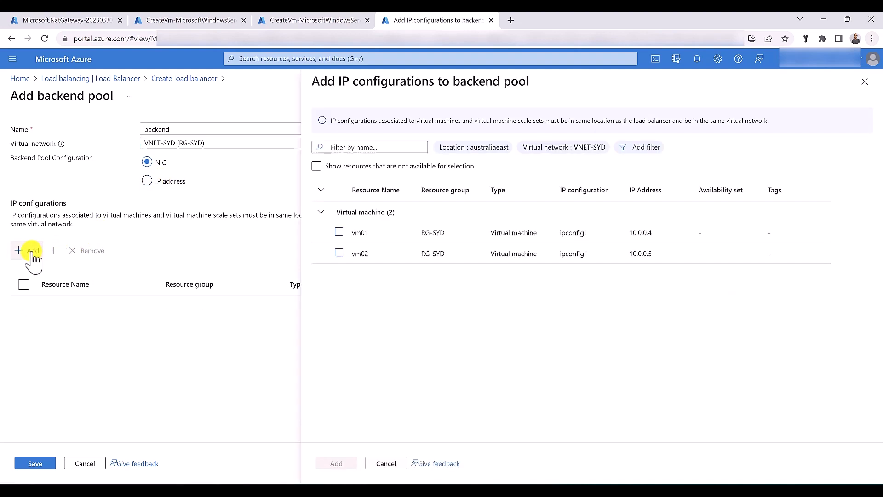
pyautogui.click(341, 232)
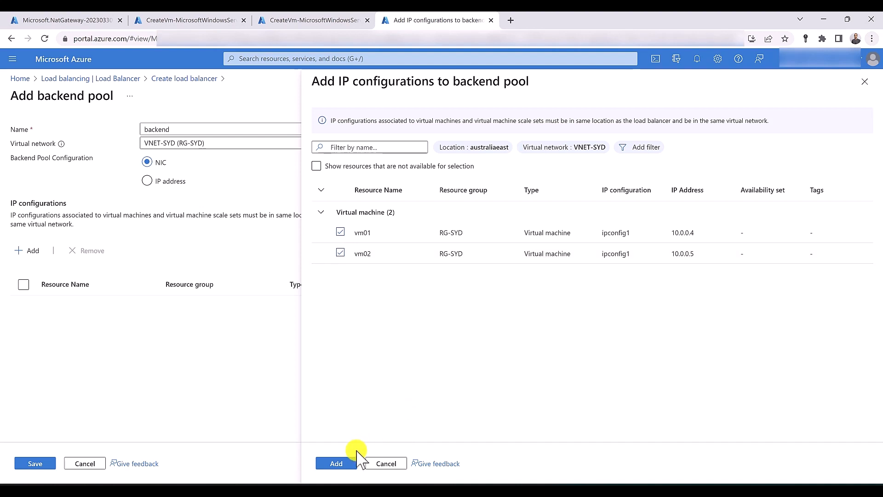
pyautogui.click(338, 463)
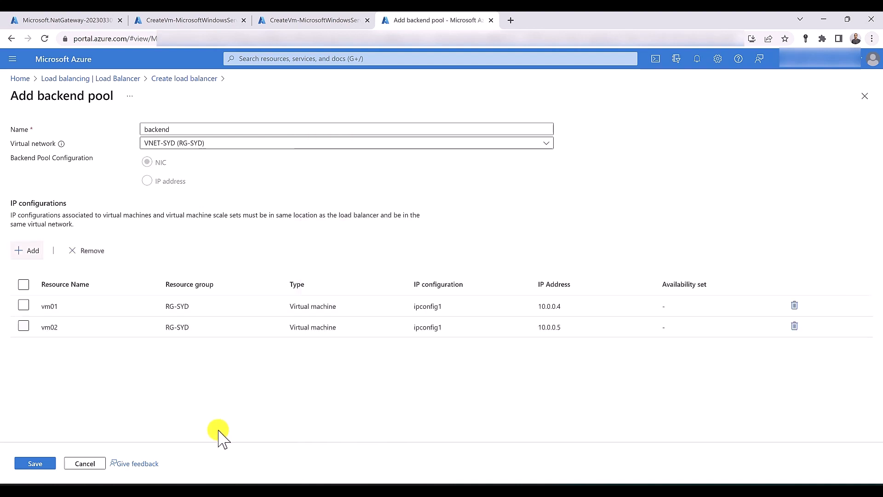
pyautogui.click(40, 464)
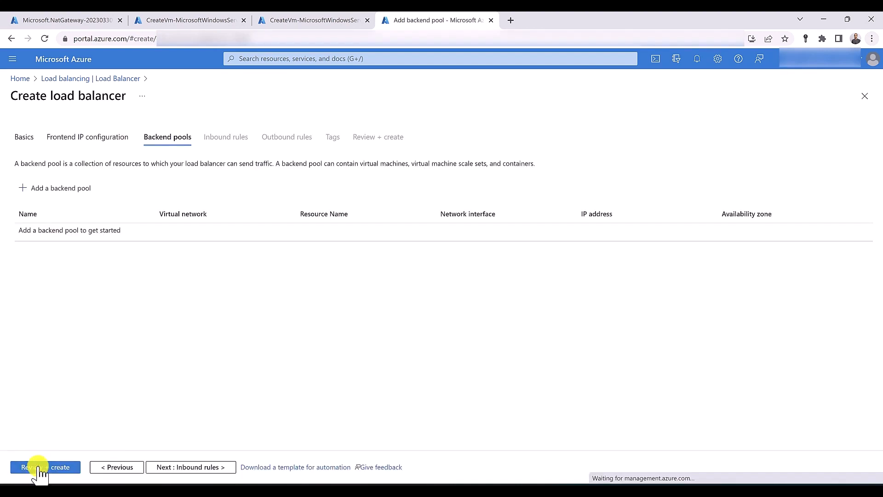
# Define load balancing rule Rule01 using frontend LB-IP, the backend pool, and ports 80/80
pyautogui.click(190, 467)
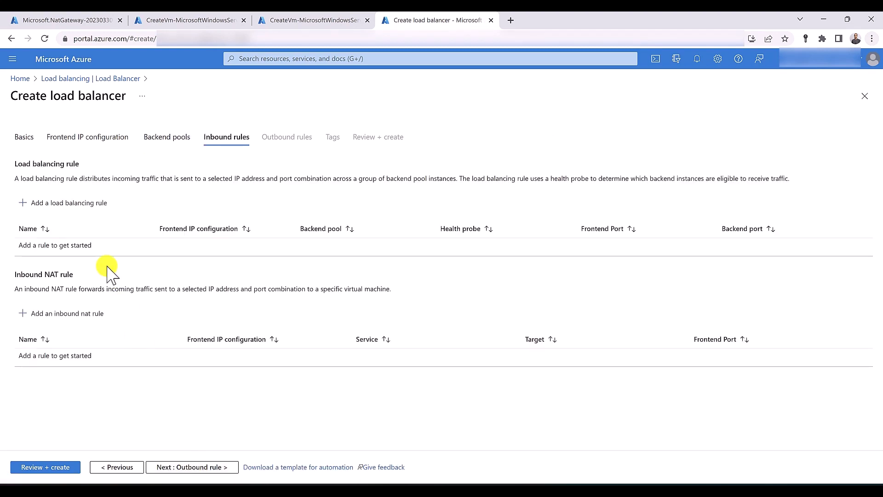
pyautogui.click(91, 210)
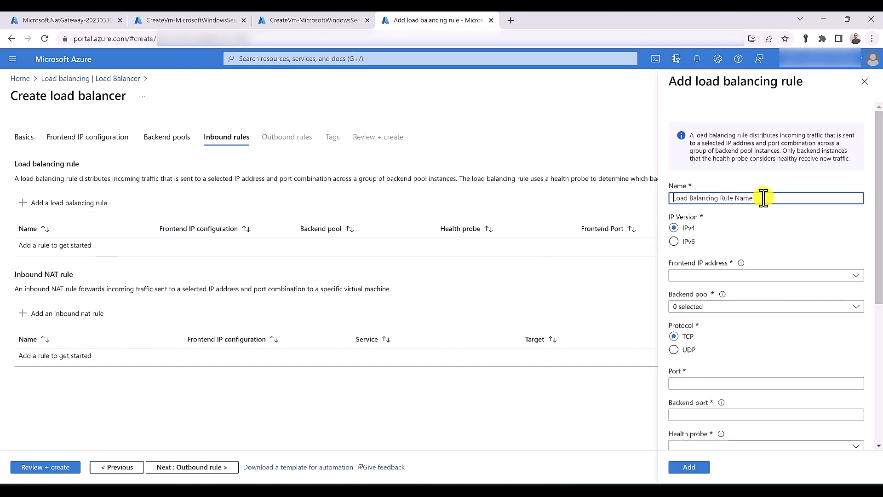
pyautogui.write('Rule02')
pyautogui.click(727, 276)
pyautogui.click(724, 311)
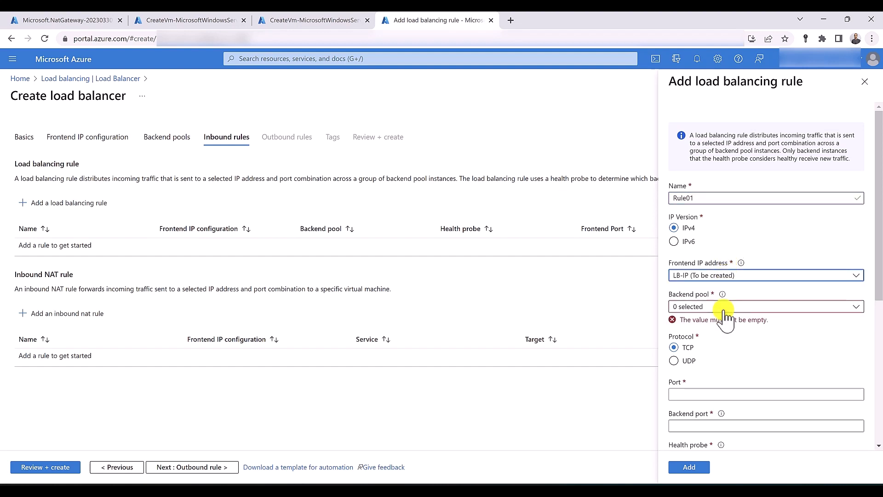
pyautogui.click(724, 308)
pyautogui.click(678, 349)
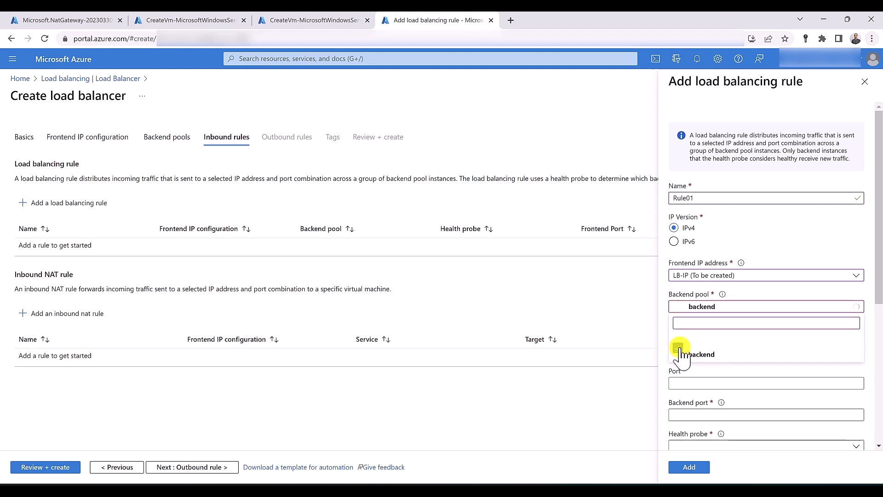
pyautogui.click(700, 376)
pyautogui.click(703, 382)
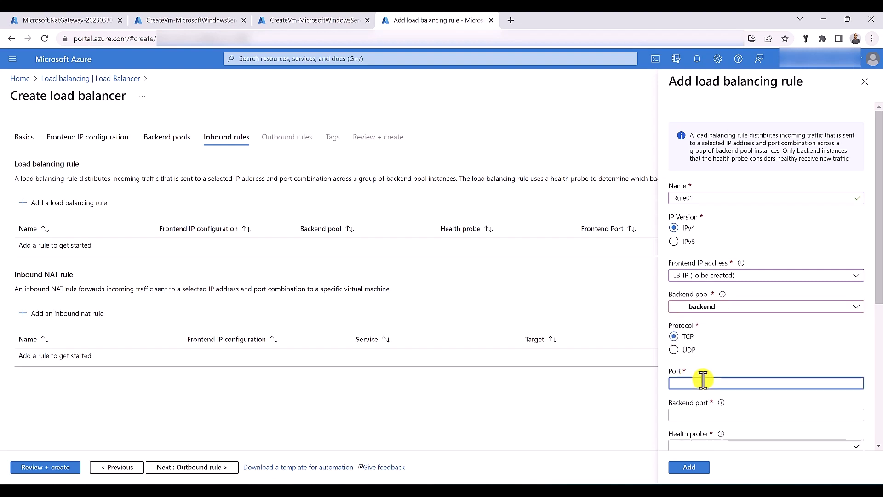
pyautogui.write('80')
pyautogui.click(705, 417)
pyautogui.write('80')
# Attach a new TCP health probe named Healthprobe, add the rule, and go to Review + create
pyautogui.scroll(-3, 707, 366)
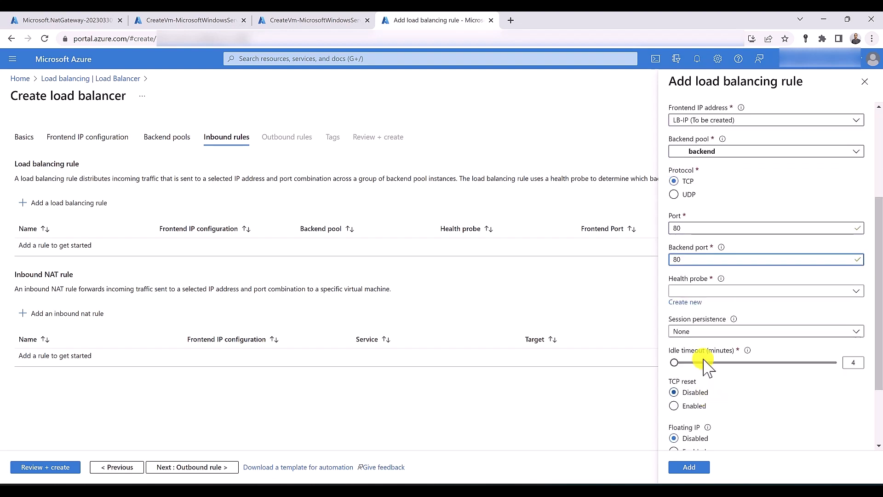
pyautogui.click(696, 302)
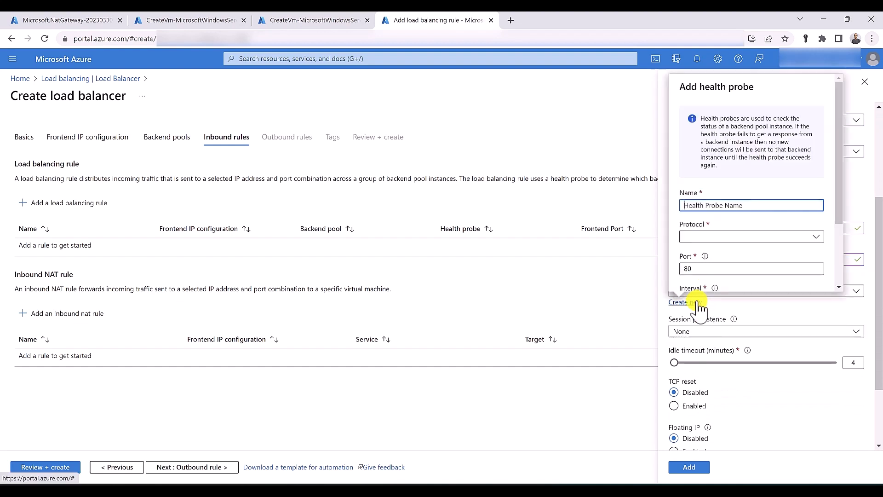
pyautogui.write('Healthprobe')
pyautogui.click(716, 244)
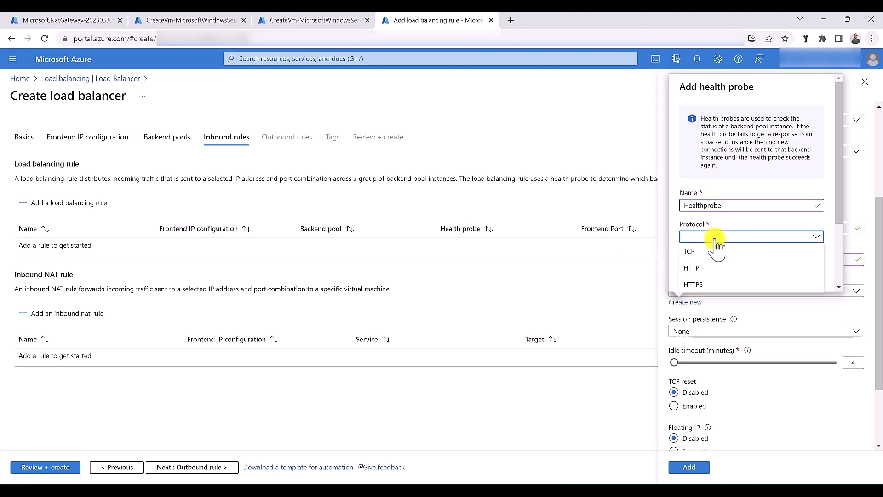
pyautogui.click(715, 250)
pyautogui.scroll(-2, 716, 253)
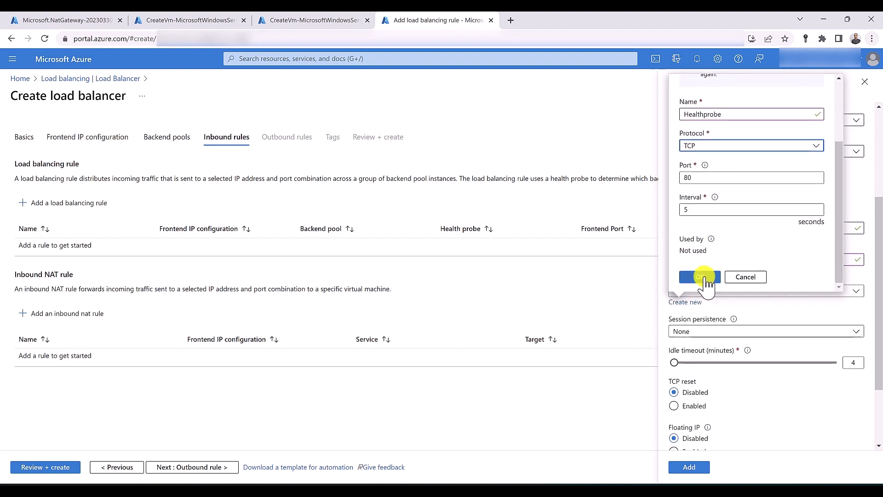
pyautogui.click(708, 277)
pyautogui.scroll(-3, 703, 290)
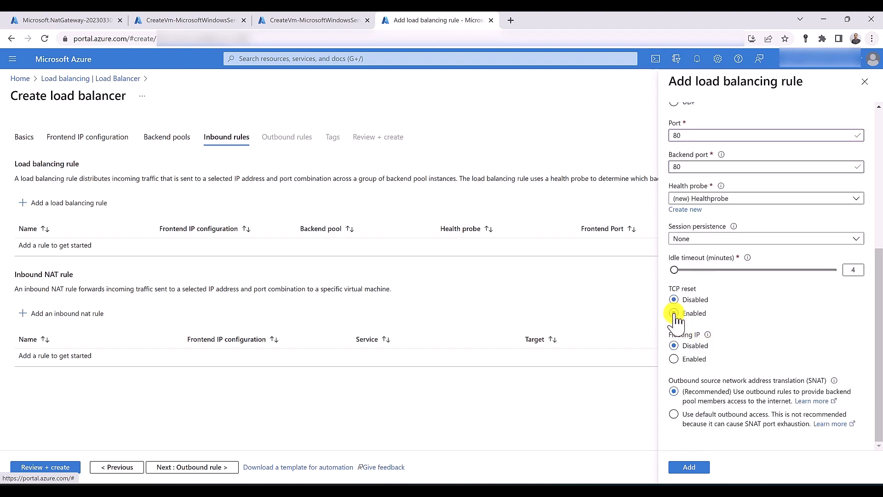
pyautogui.click(688, 466)
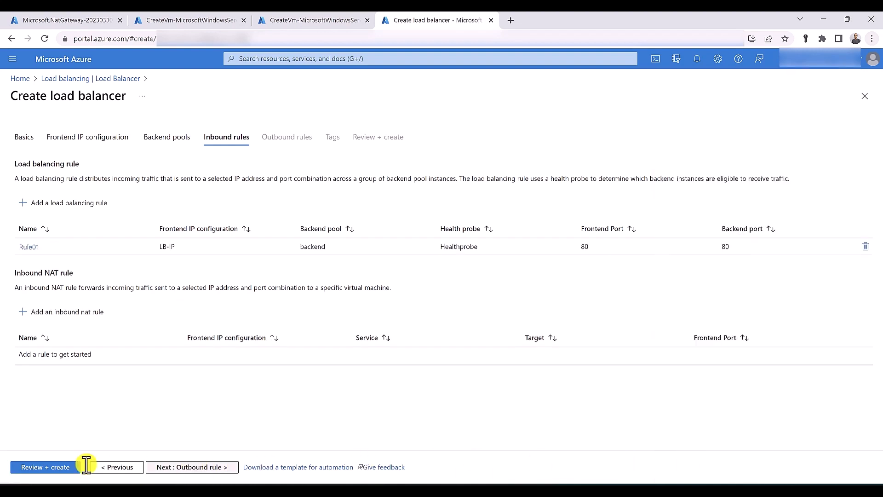
pyautogui.click(70, 468)
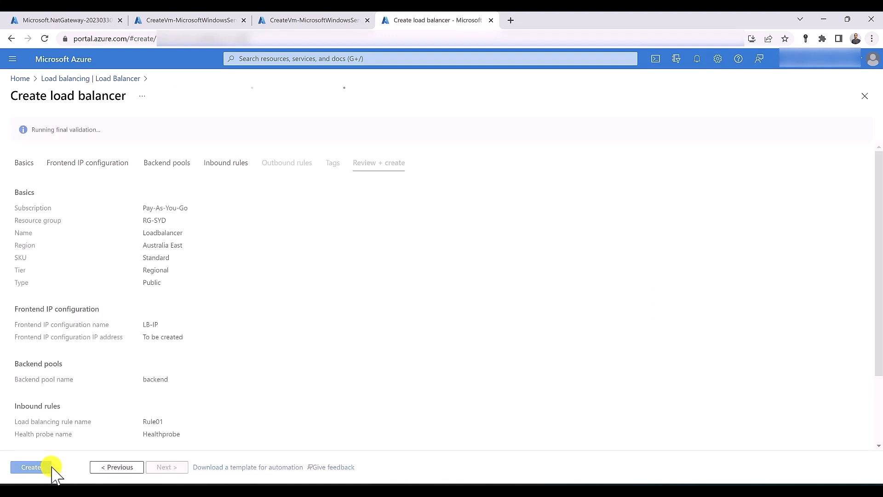
# Start the load balancer deployment and check the vm01 and vm02 deployment outputs
pyautogui.click(42, 468)
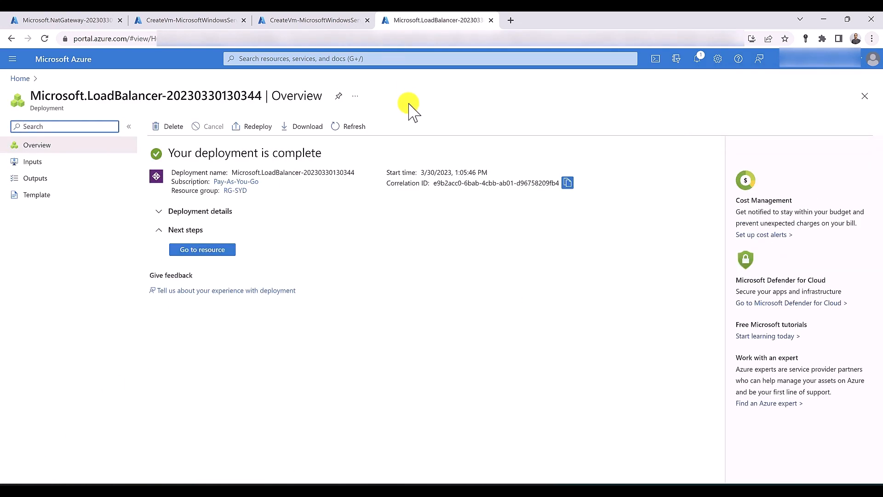
pyautogui.click(202, 21)
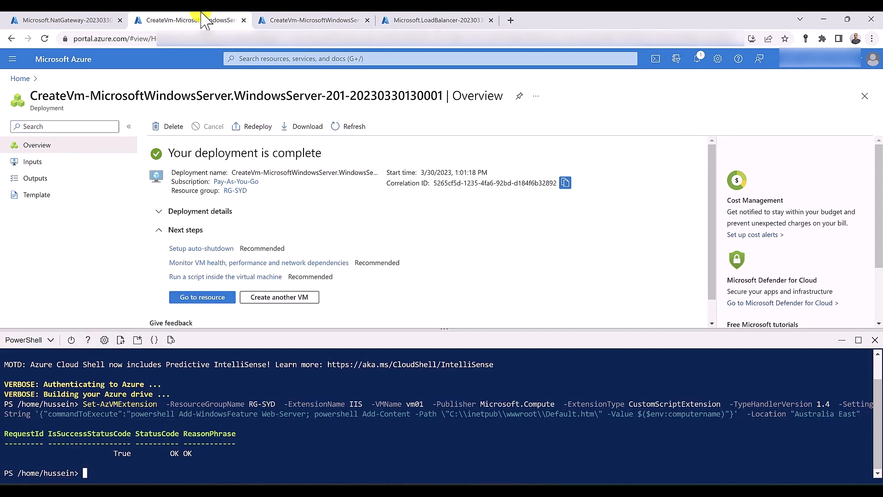
pyautogui.click(295, 21)
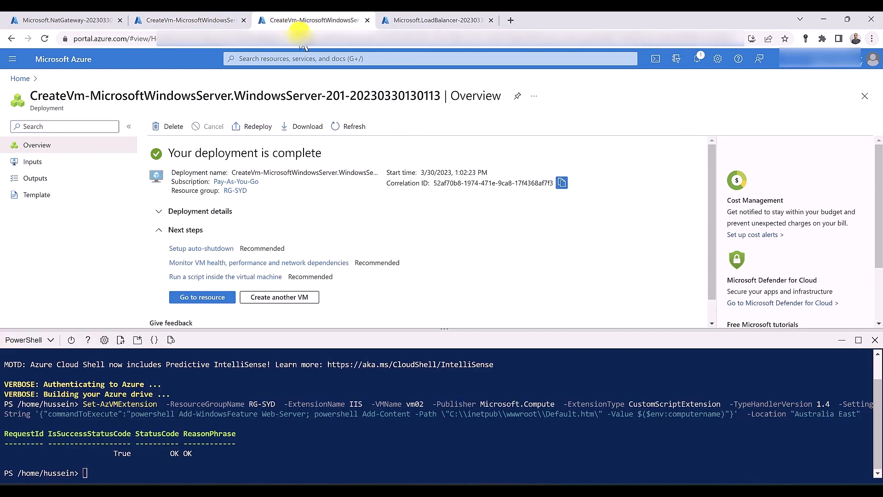
# Open the Loadbalancer's frontend IP configuration and open public IP 20.92.139.71 in a new tab
pyautogui.click(404, 20)
pyautogui.click(207, 251)
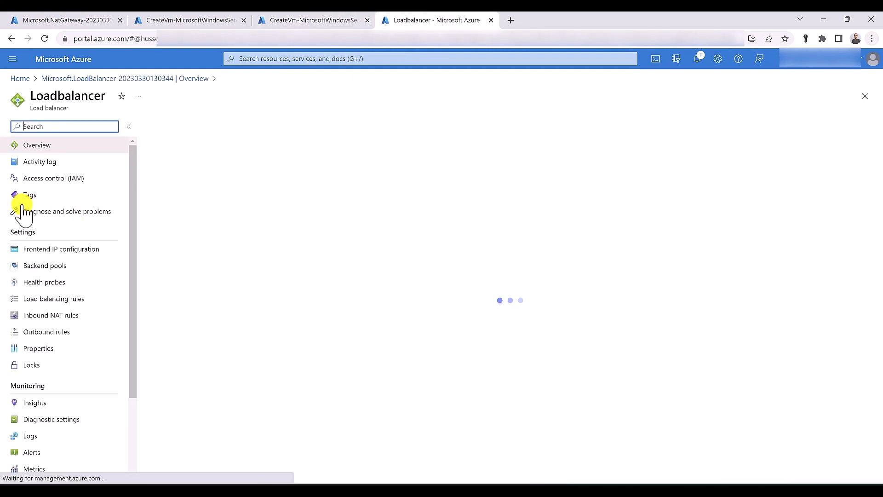
pyautogui.click(46, 250)
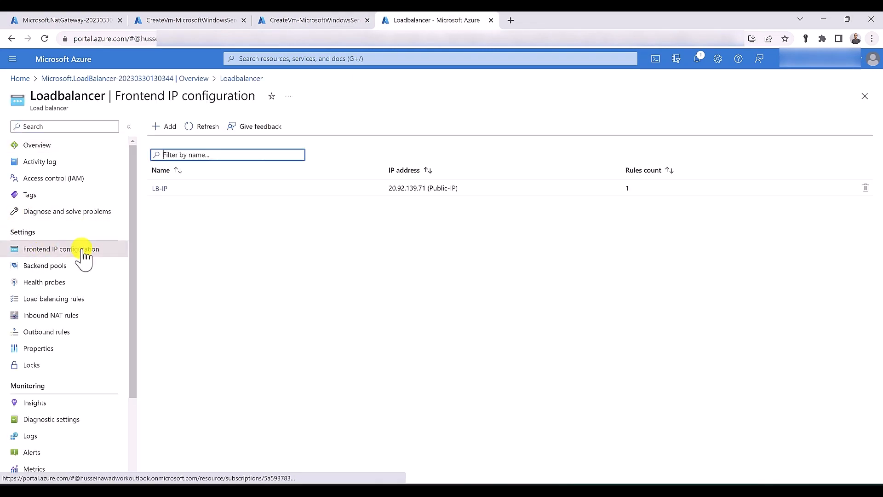
pyautogui.moveTo(388, 188); pyautogui.dragTo(423, 189)
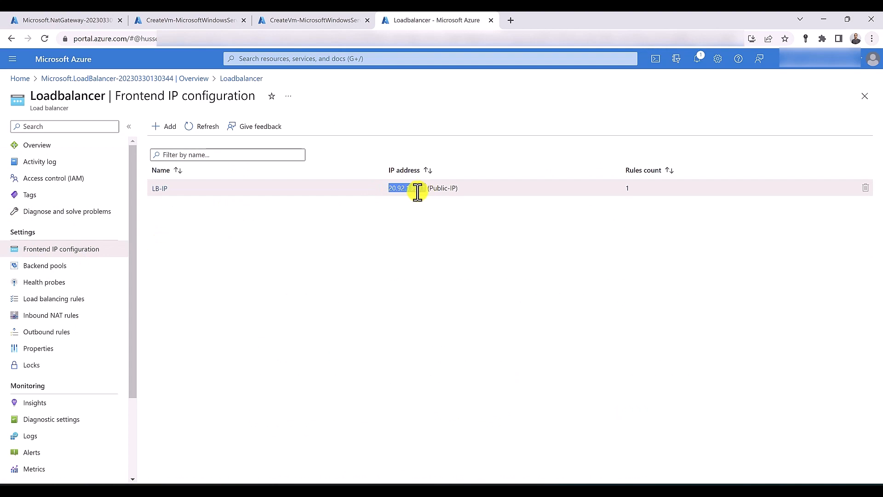
pyautogui.rightClick(401, 188)
pyautogui.click(422, 223)
# Reload 20.92.139.71 to confirm it serves the vm01 page, then go back to the Loadbalancer tab
pyautogui.click(46, 39)
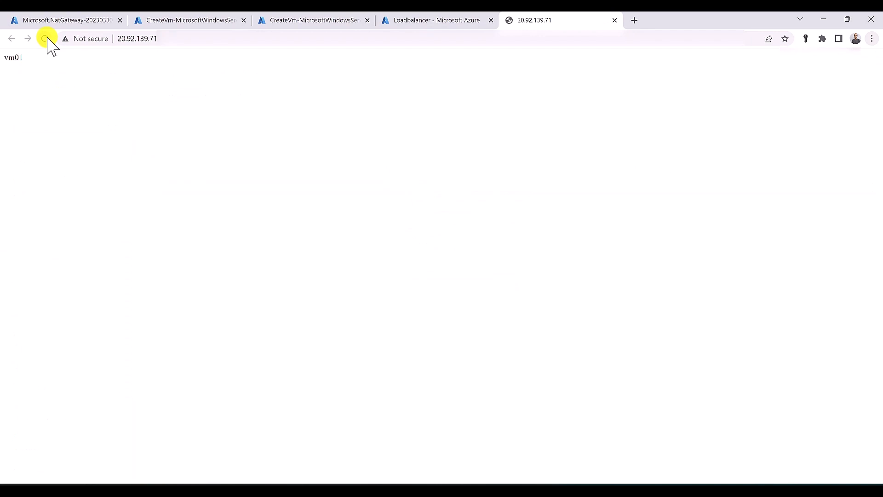
pyautogui.click(412, 26)
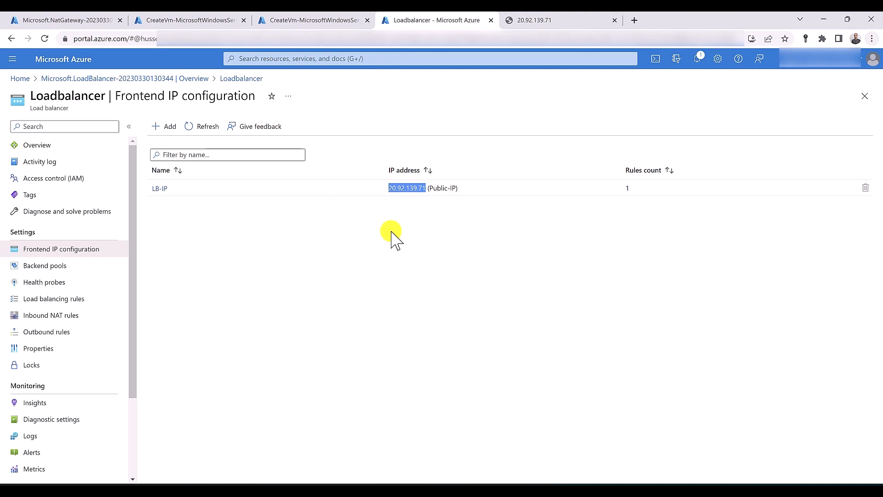
# Start an inbound NAT rule 'vm01 rule' targeting vm01 on ipconfig1 (10.0.0.4)
pyautogui.click(73, 322)
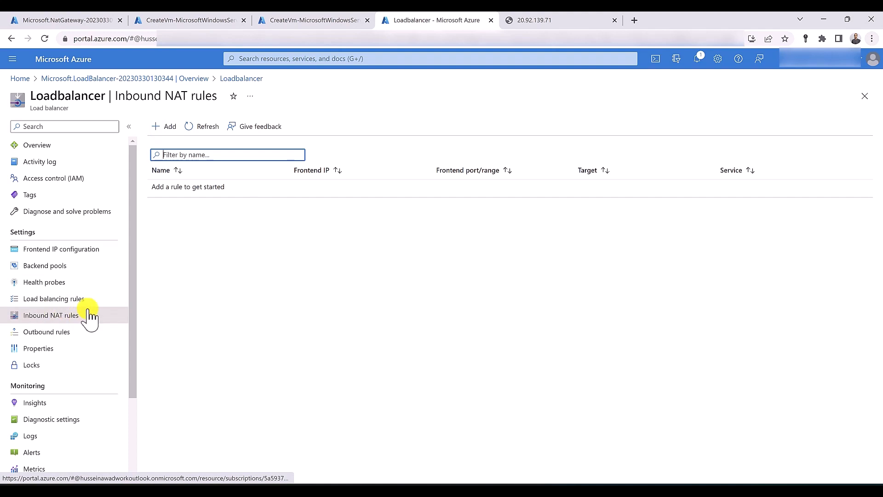
pyautogui.click(159, 127)
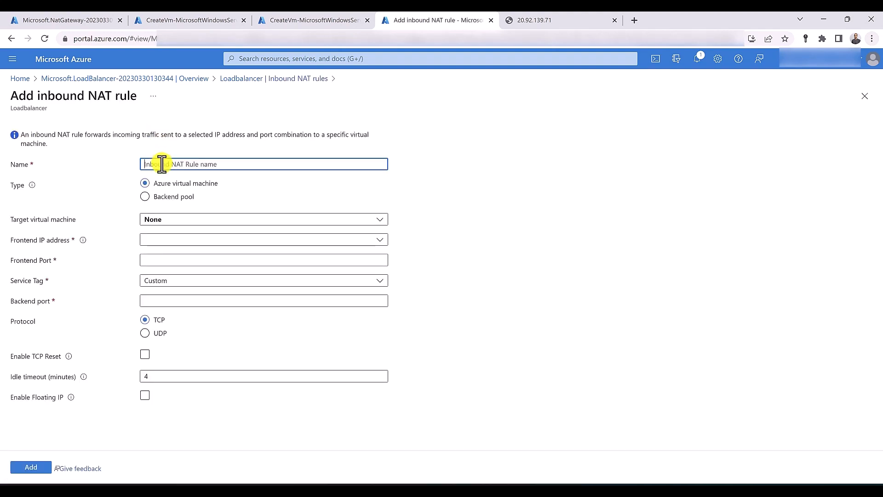
pyautogui.write('vm')
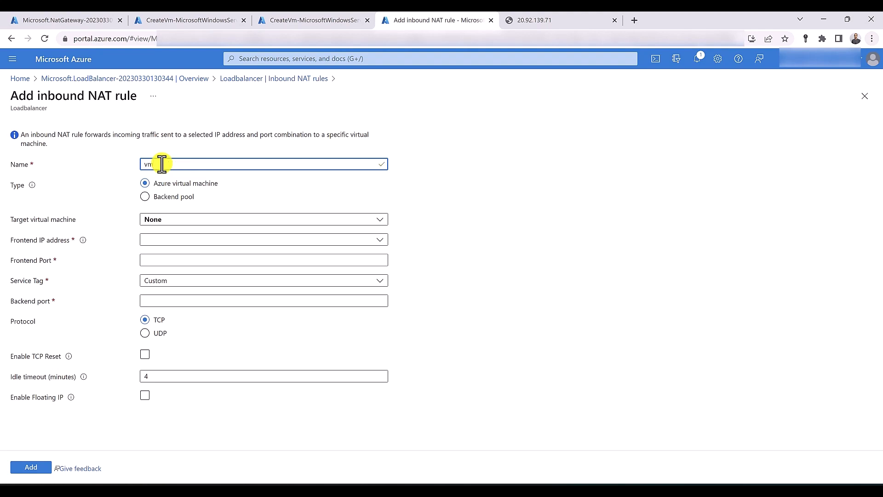
pyautogui.write('01 rule')
pyautogui.click(205, 221)
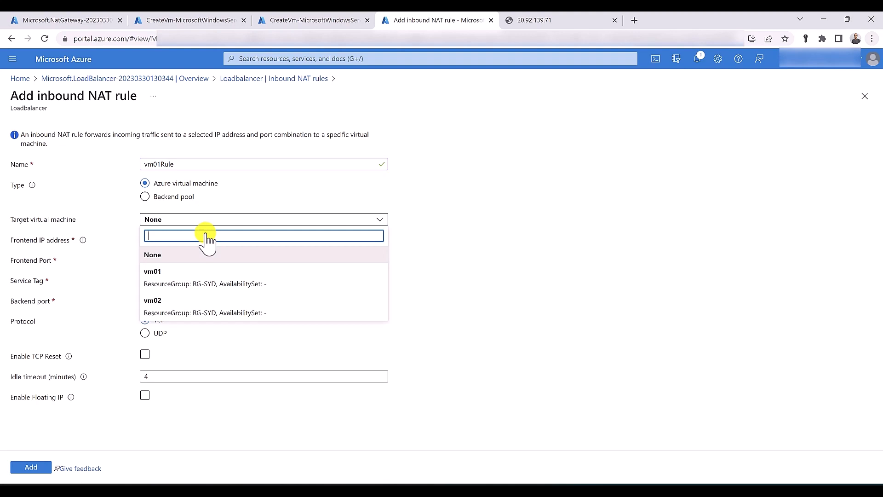
pyautogui.click(185, 273)
pyautogui.click(168, 249)
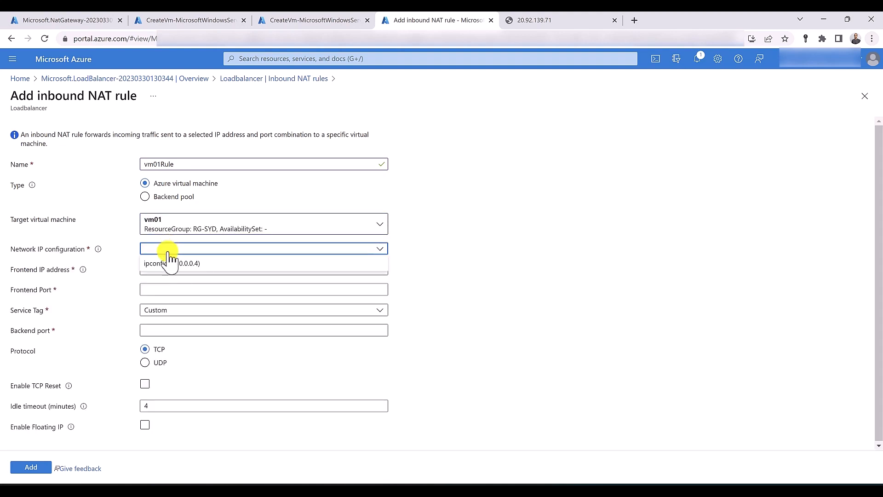
pyautogui.click(170, 264)
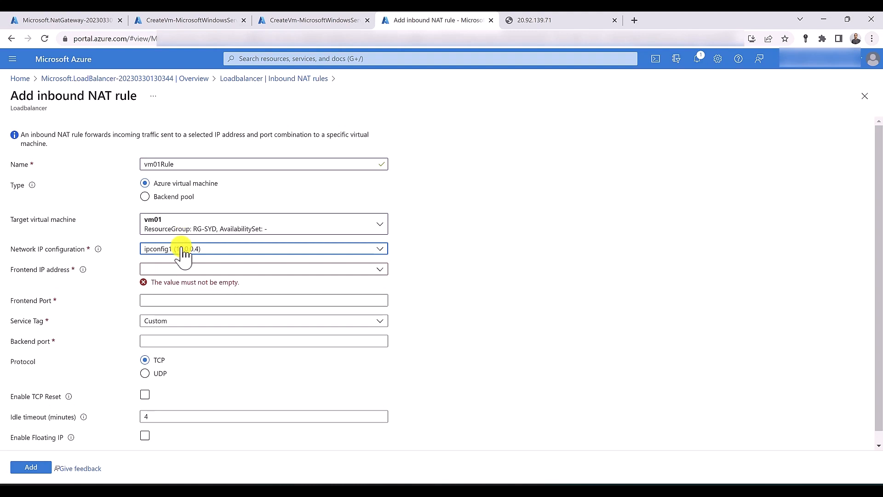
# Set frontend LB-IP with port 81 to backend port 80, then abandon the rule after the port conflict
pyautogui.click(183, 270)
pyautogui.click(180, 301)
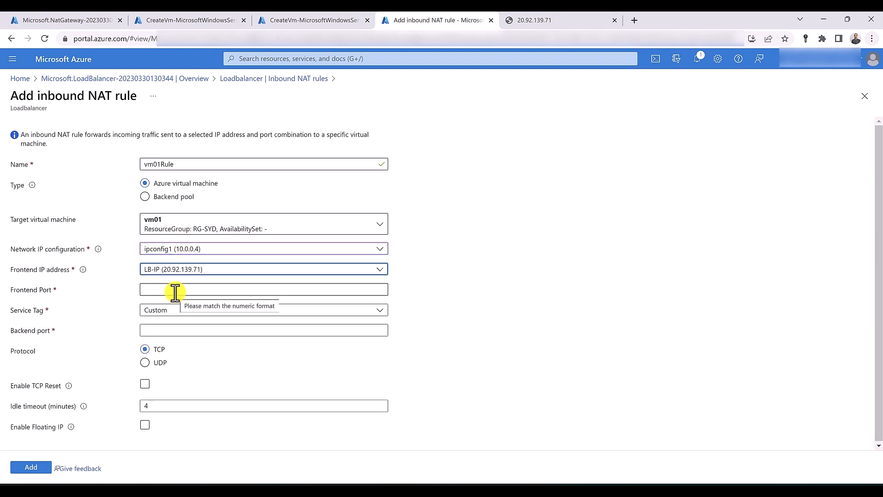
pyautogui.click(175, 290)
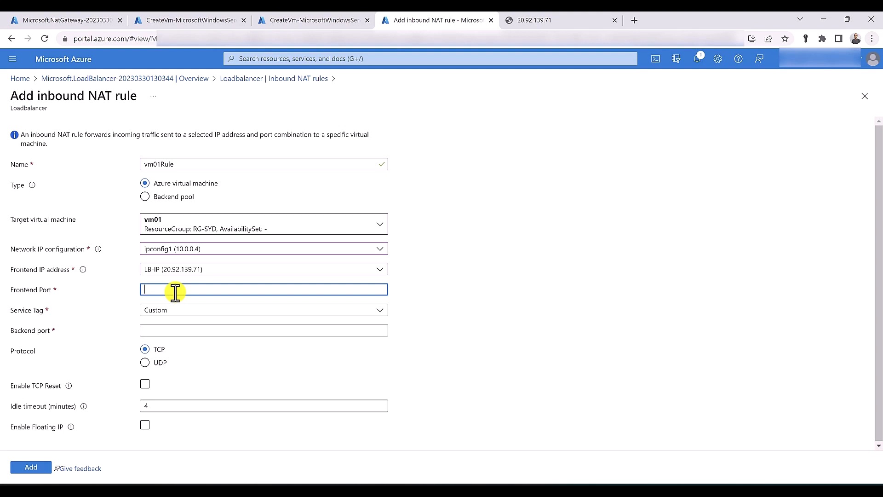
pyautogui.write('81')
pyautogui.click(159, 332)
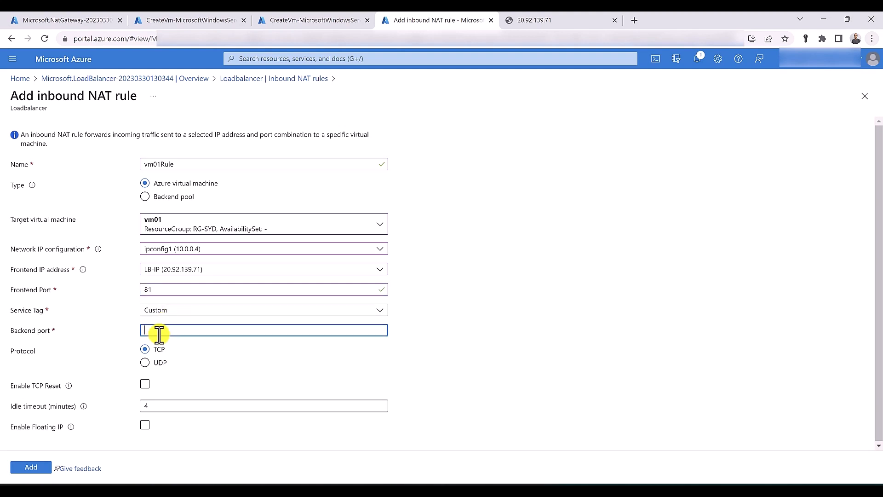
pyautogui.write('80')
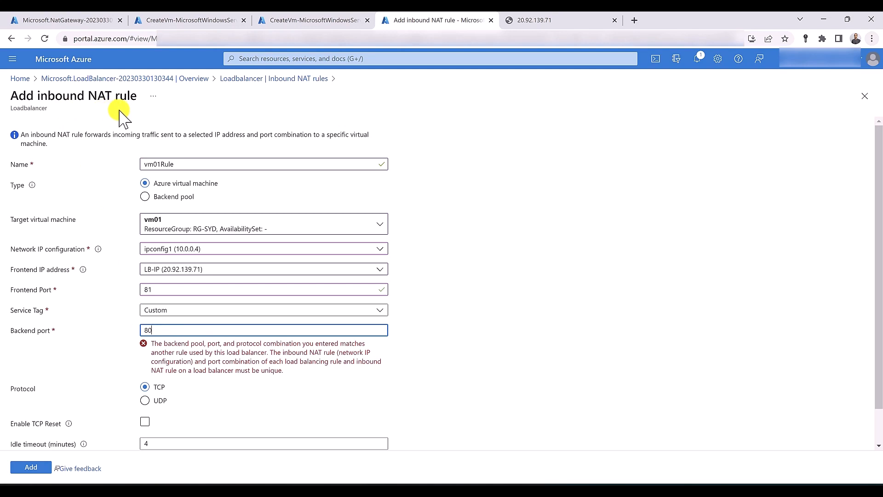
pyautogui.click(293, 79)
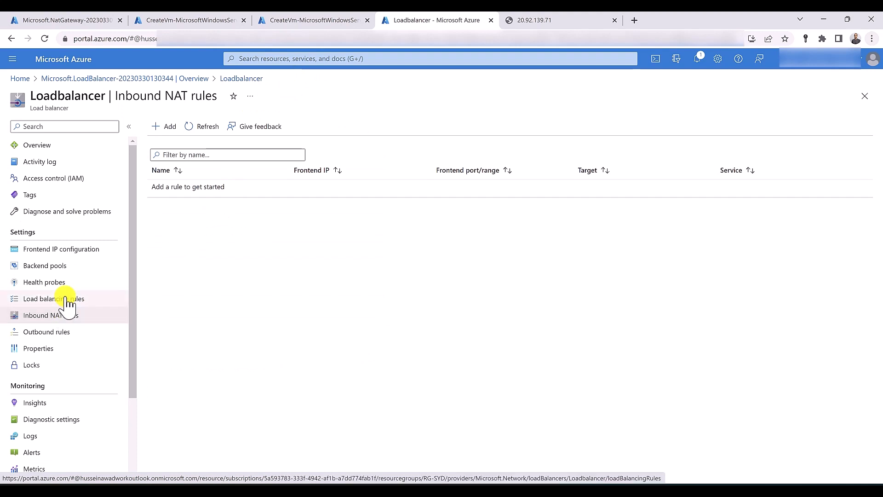
# Delete load balancing rule Rule01 and return to the Inbound NAT rules list
pyautogui.click(68, 300)
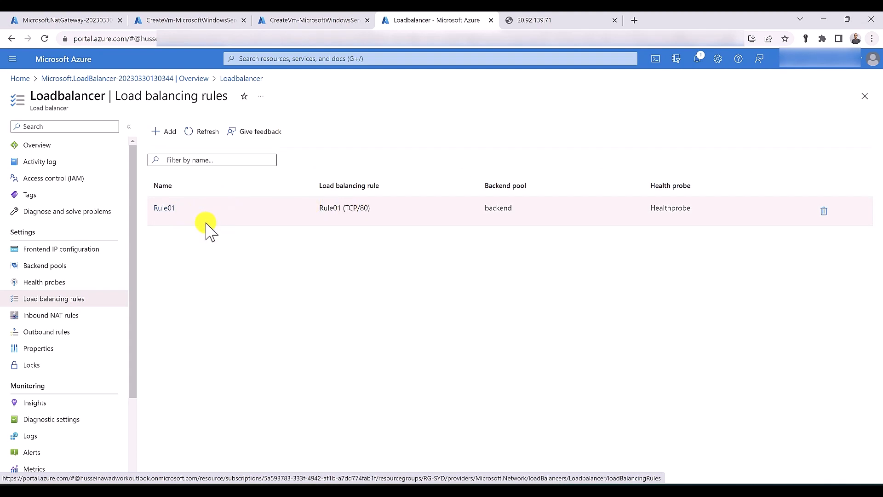
pyautogui.click(824, 211)
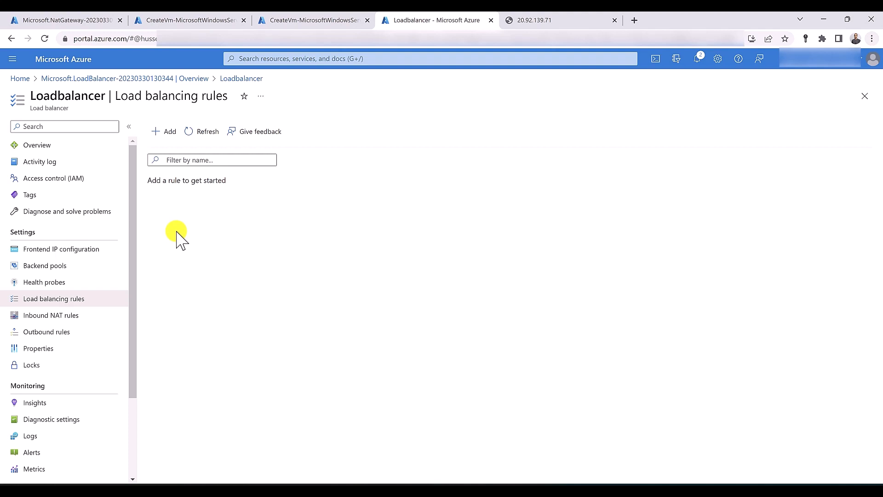
pyautogui.click(96, 315)
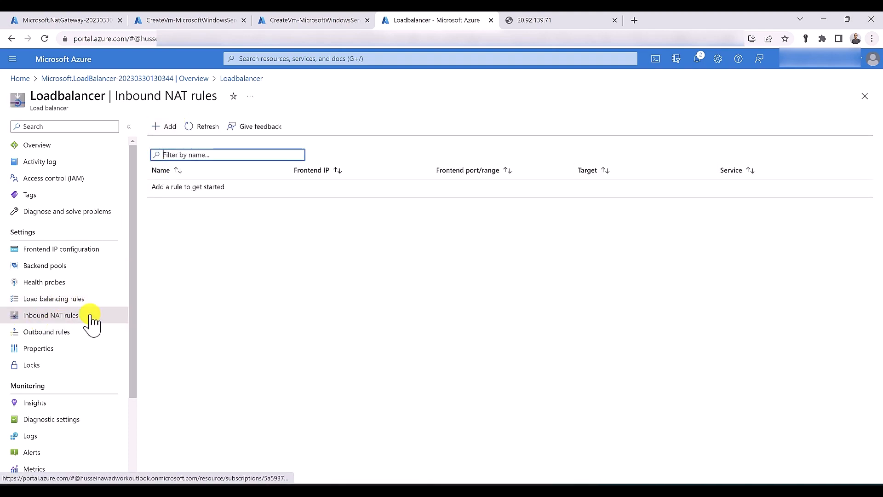
# Start inbound NAT rule vm01rule targeting vm01 on ipconfig1 (10.0.0.4)
pyautogui.click(164, 127)
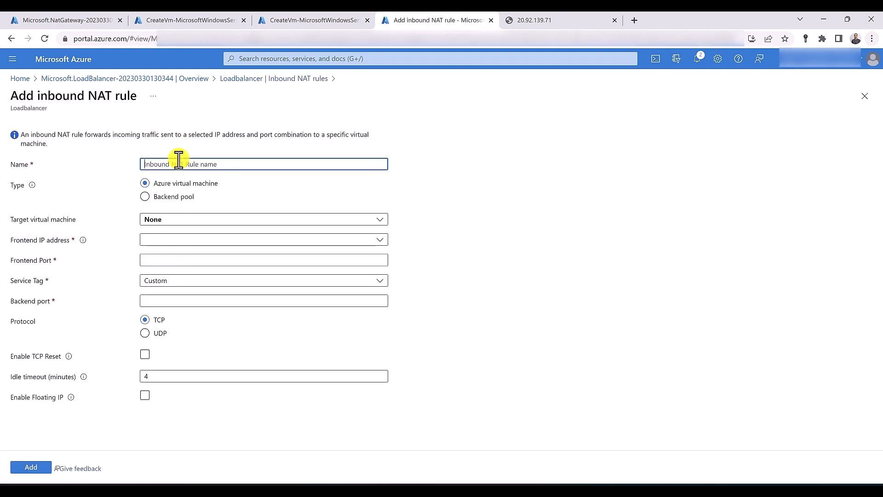
pyautogui.write('vm')
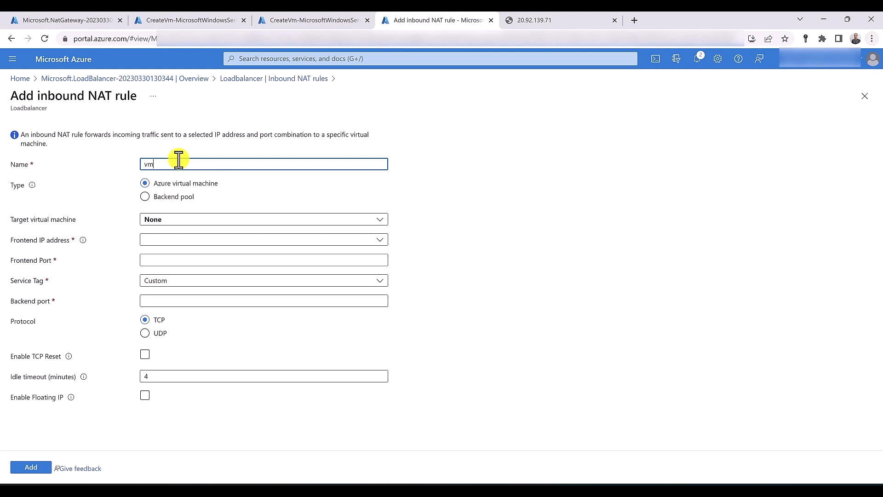
pyautogui.write('01rule')
pyautogui.click(178, 221)
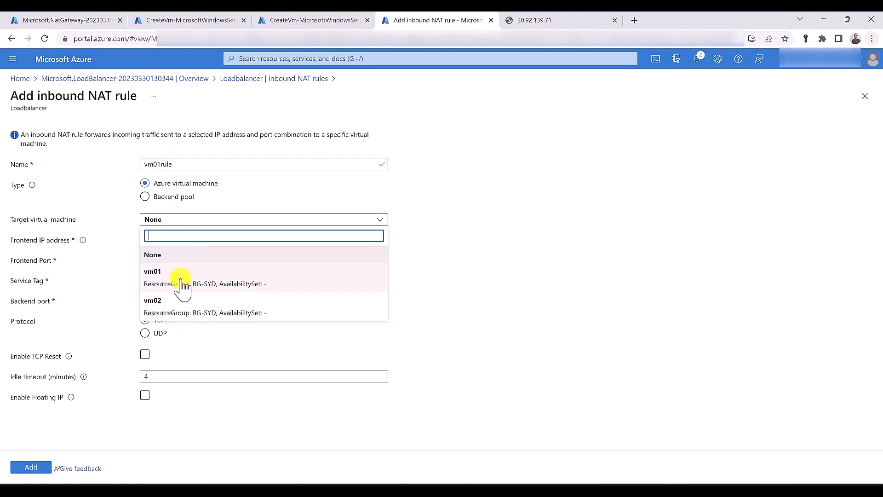
pyautogui.click(182, 285)
pyautogui.click(177, 250)
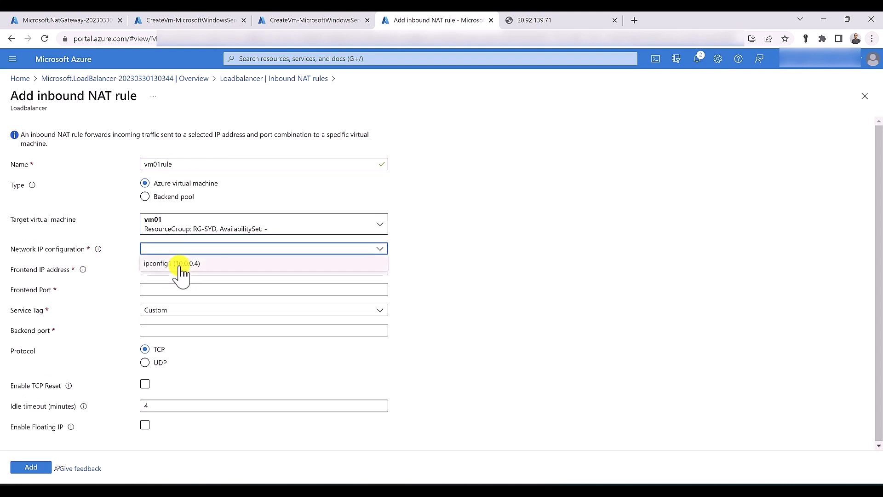
pyautogui.click(180, 266)
# Map frontend LB-IP (20.92.139.71) port 81 to backend port 80 and create the rule
pyautogui.click(179, 270)
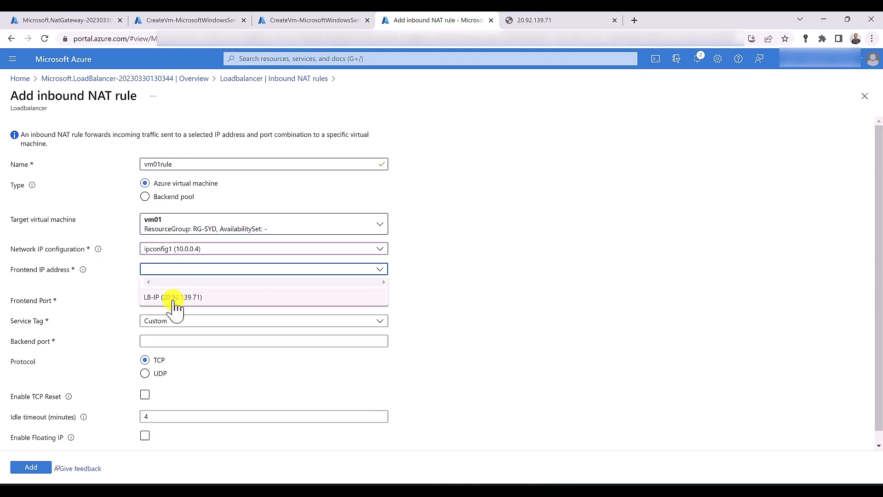
pyautogui.click(176, 303)
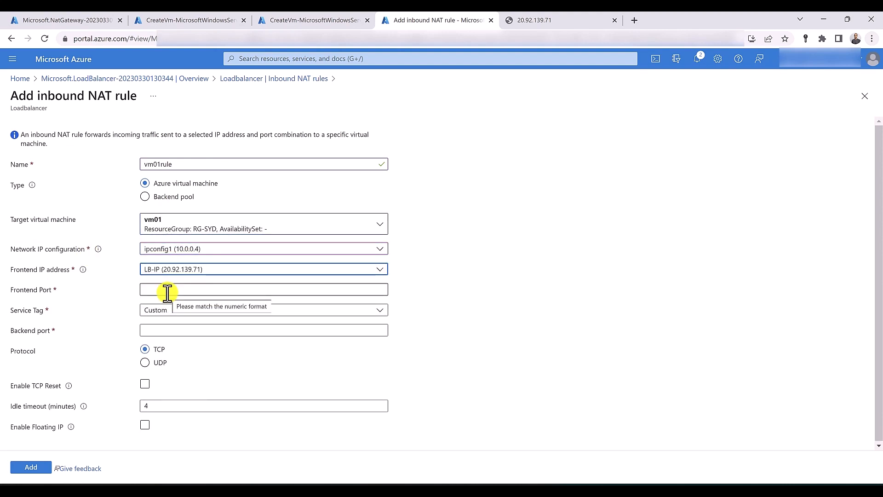
pyautogui.click(167, 290)
pyautogui.write('81')
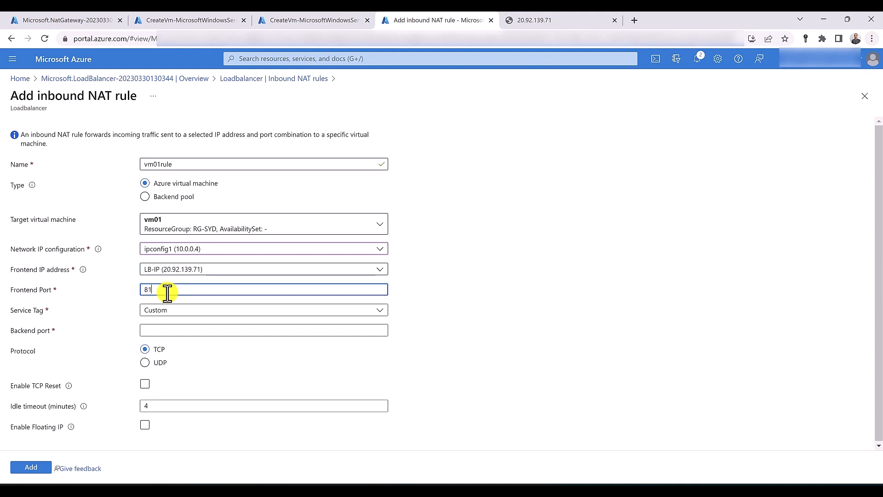
pyautogui.click(177, 330)
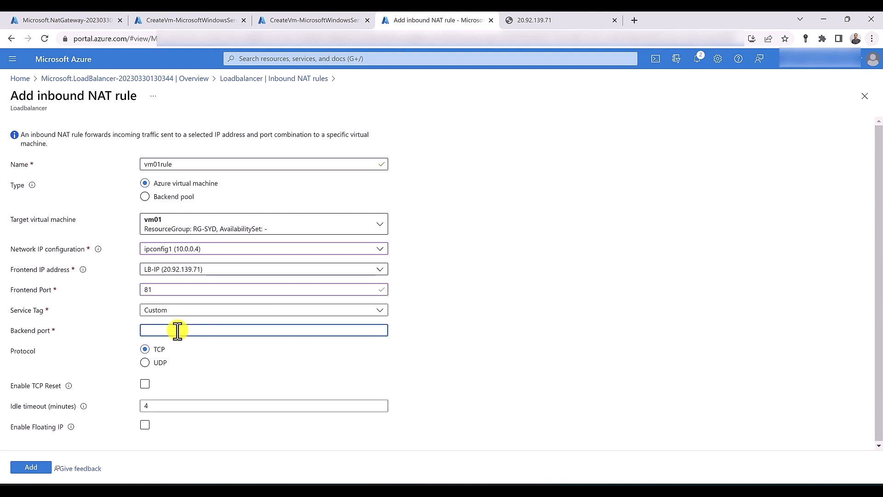
pyautogui.write('80')
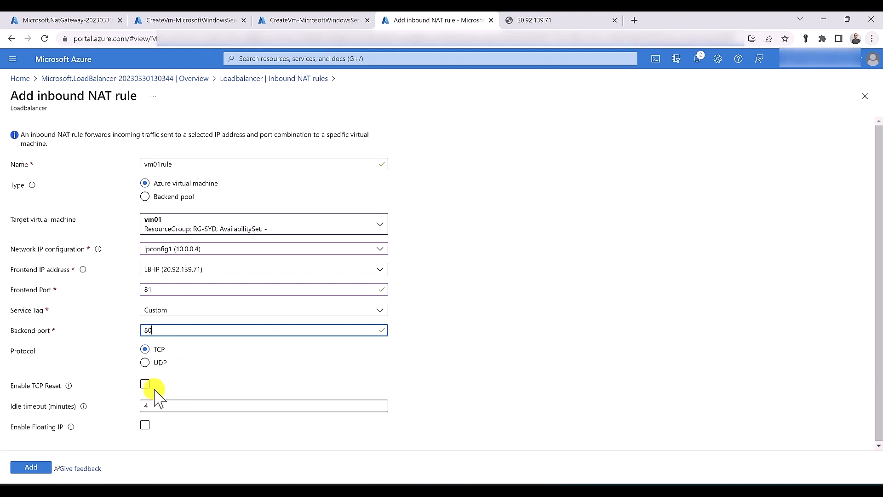
pyautogui.click(37, 469)
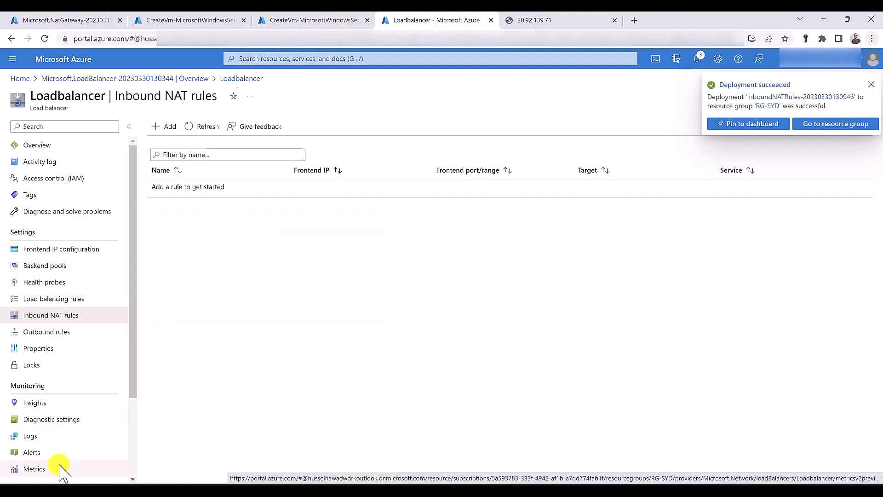
# Start inbound NAT rule vm02 targeting vm02 on ipconfig1
pyautogui.click(169, 127)
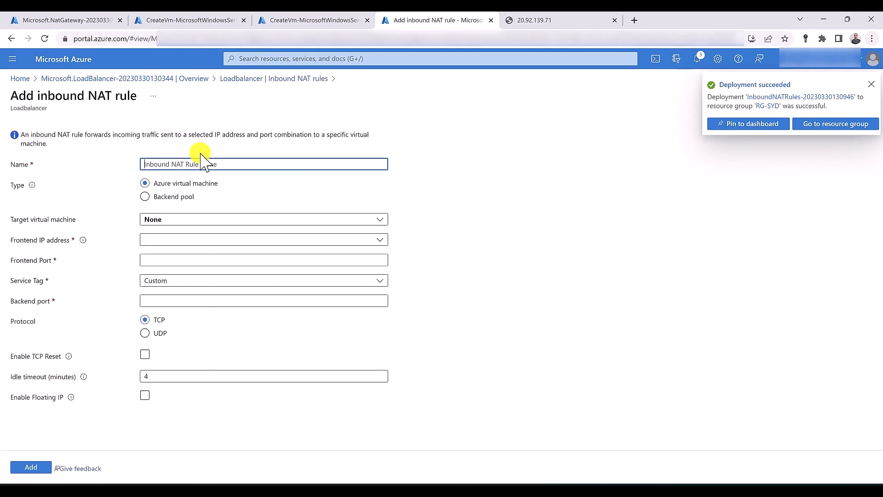
pyautogui.write('vm02')
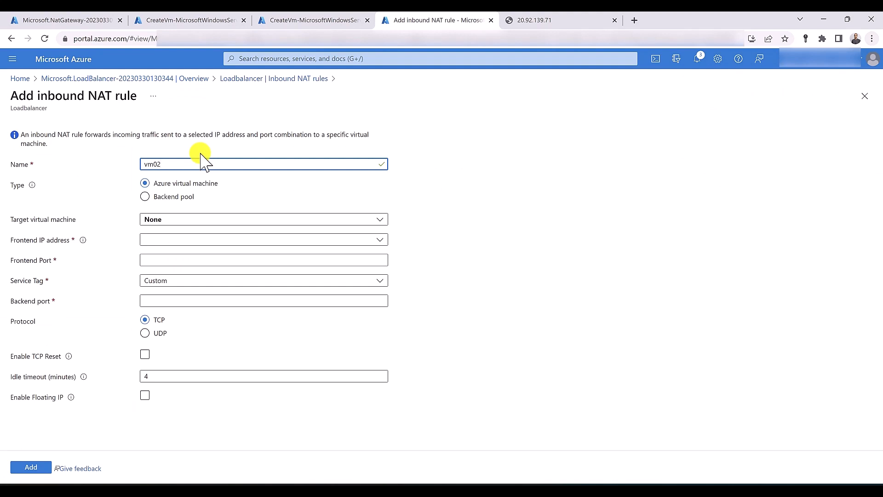
pyautogui.click(202, 219)
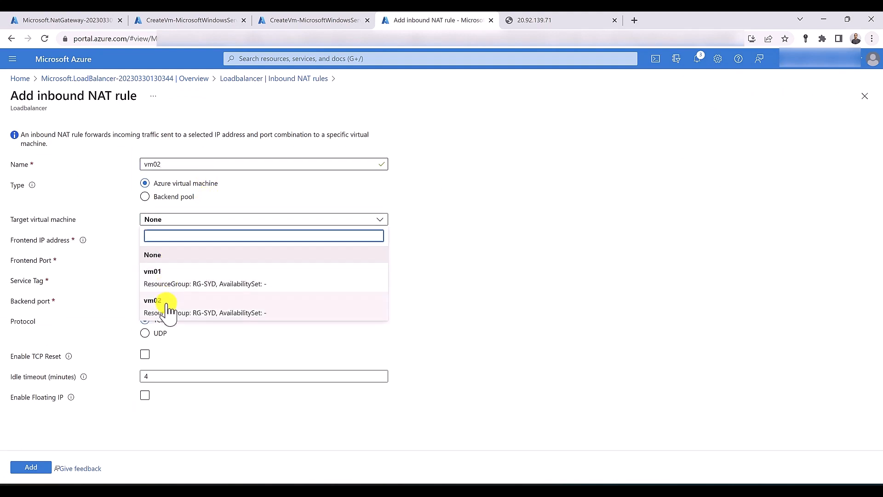
pyautogui.click(167, 306)
pyautogui.click(167, 249)
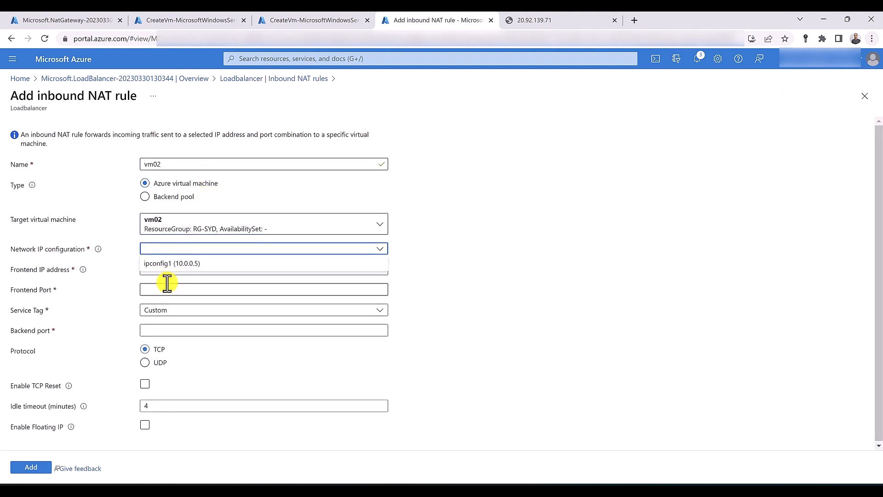
pyautogui.click(173, 264)
# Map frontend LB-IP port 82 to backend port 80, create the rule, and return to the NAT rules list
pyautogui.click(175, 270)
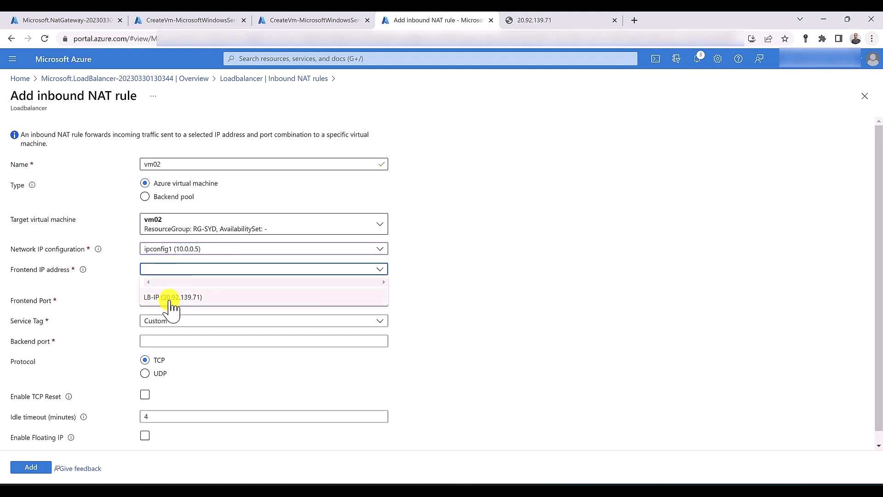
pyautogui.click(170, 298)
pyautogui.click(167, 293)
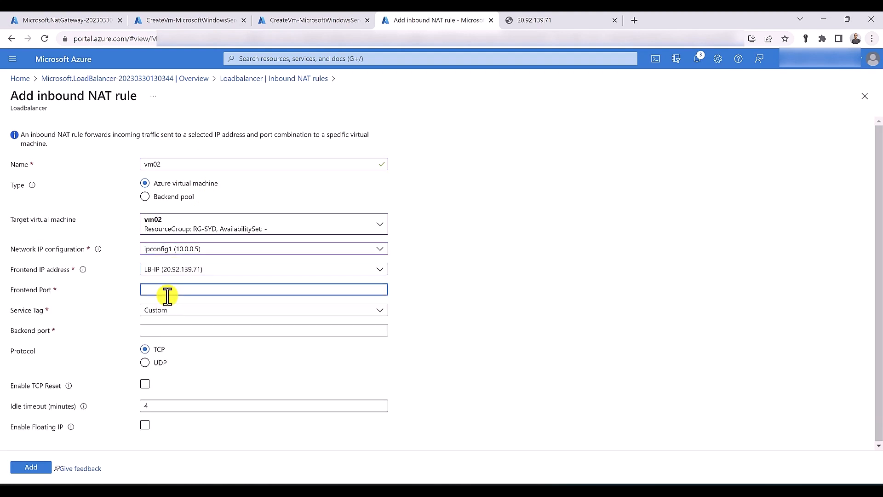
pyautogui.write('82')
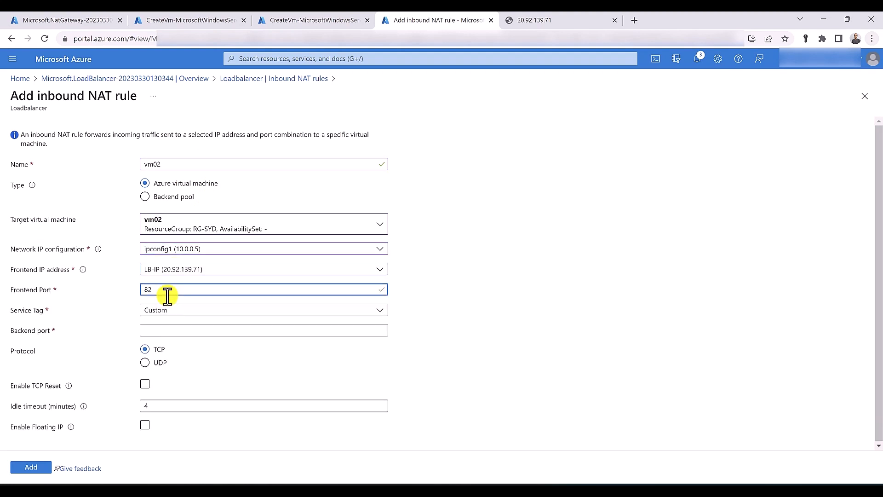
pyautogui.click(196, 326)
pyautogui.write('80')
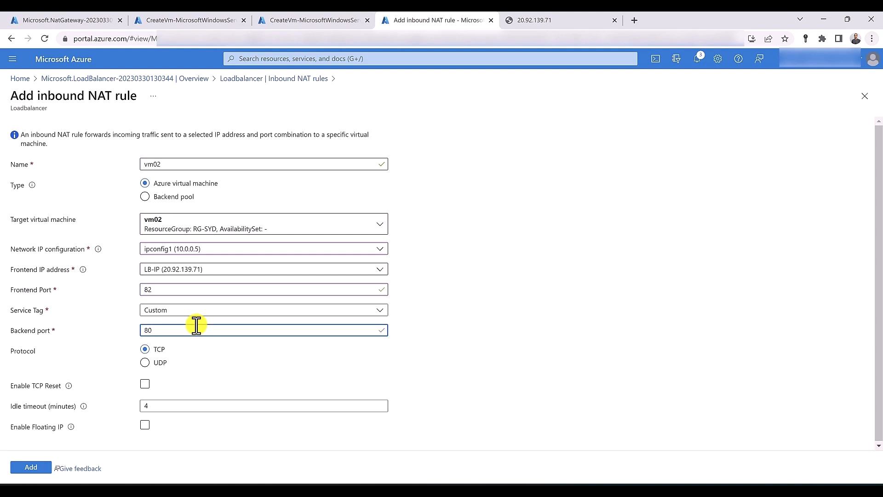
pyautogui.click(40, 468)
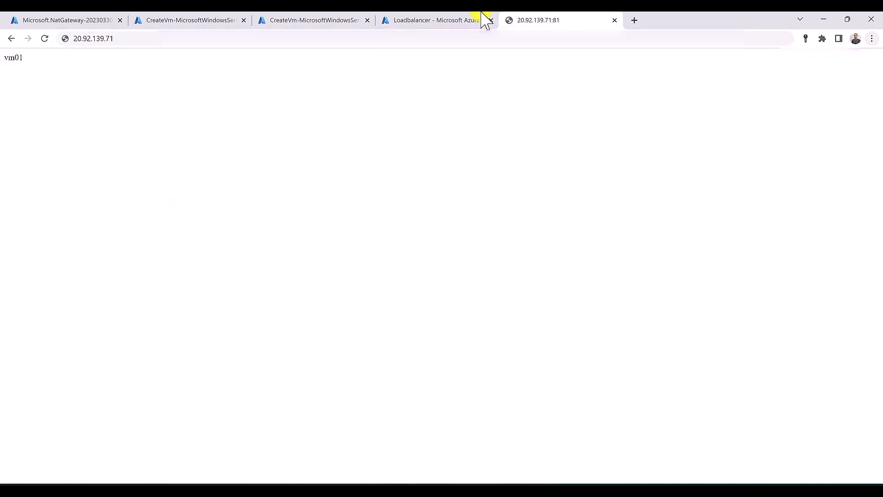
pyautogui.click(481, 19)
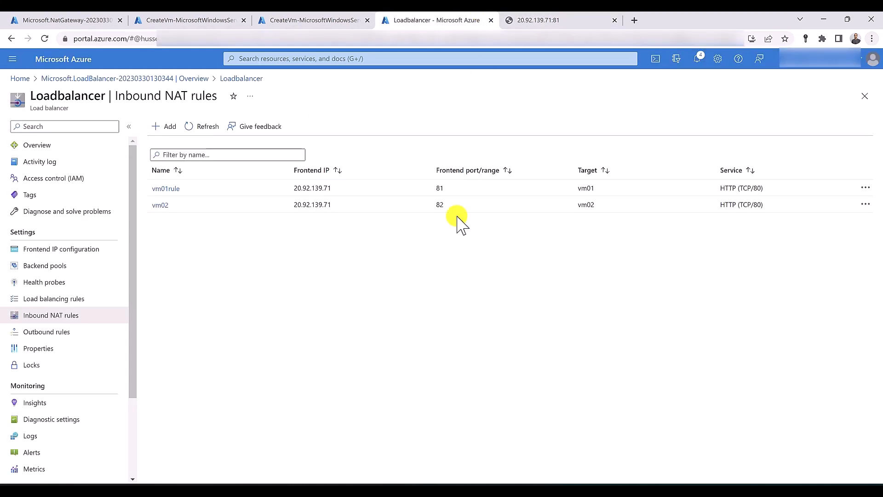
# Load 20.92.139.71:81 to confirm the vm01 page, then return to the portal tab
pyautogui.click(555, 20)
pyautogui.click(134, 40)
pyautogui.click(132, 40)
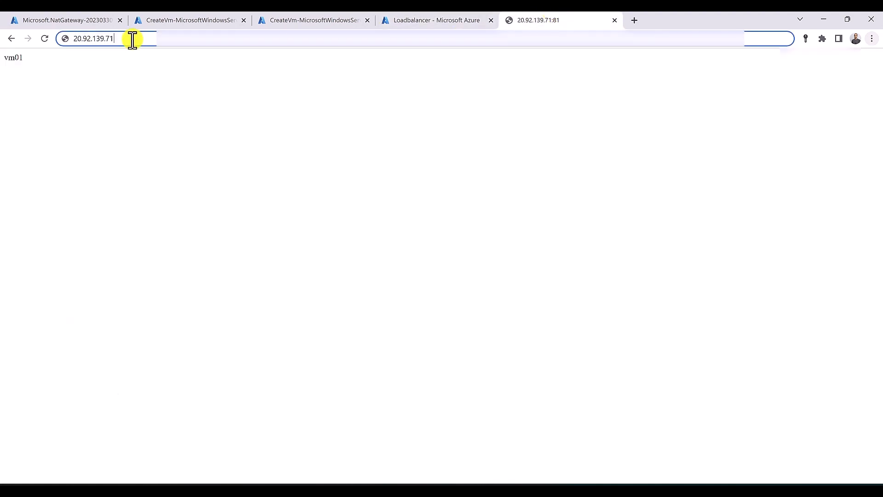
pyautogui.write(':')
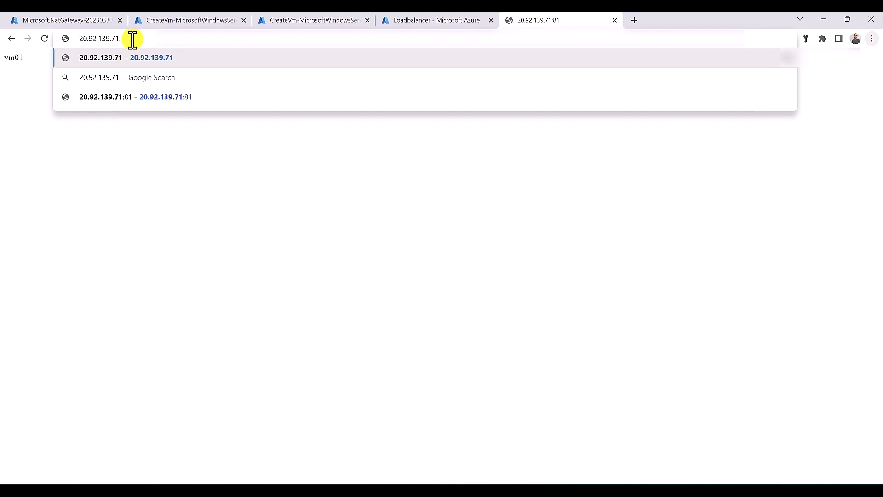
pyautogui.write('81')
pyautogui.press('Return')
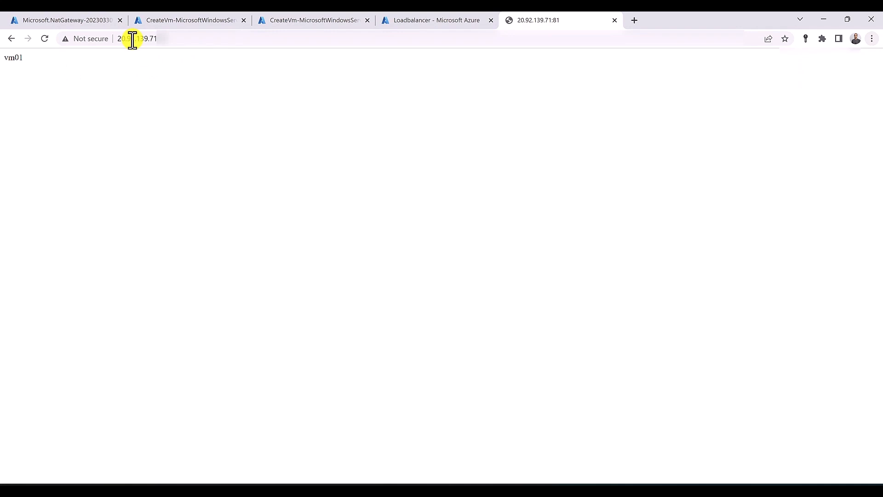
pyautogui.click(451, 20)
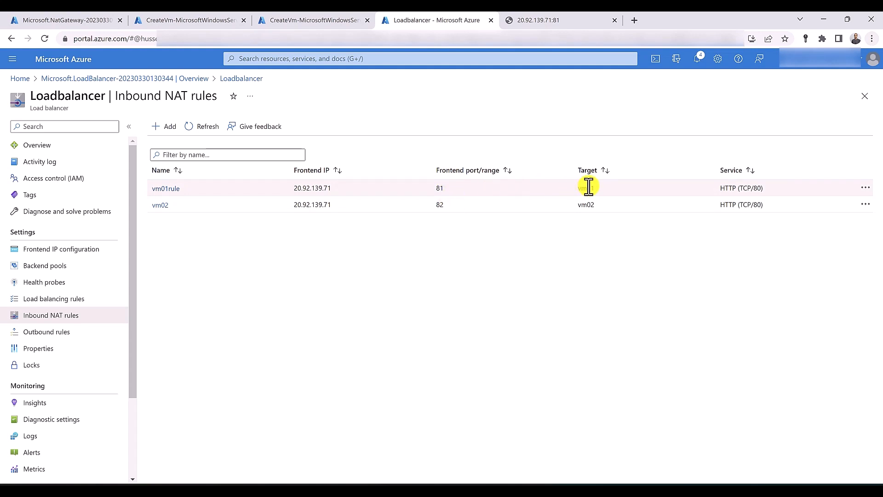
# Duplicate the port 81 tab, load 20.92.139.71:82 to confirm vm02, then return to the NAT rules
pyautogui.rightClick(547, 22)
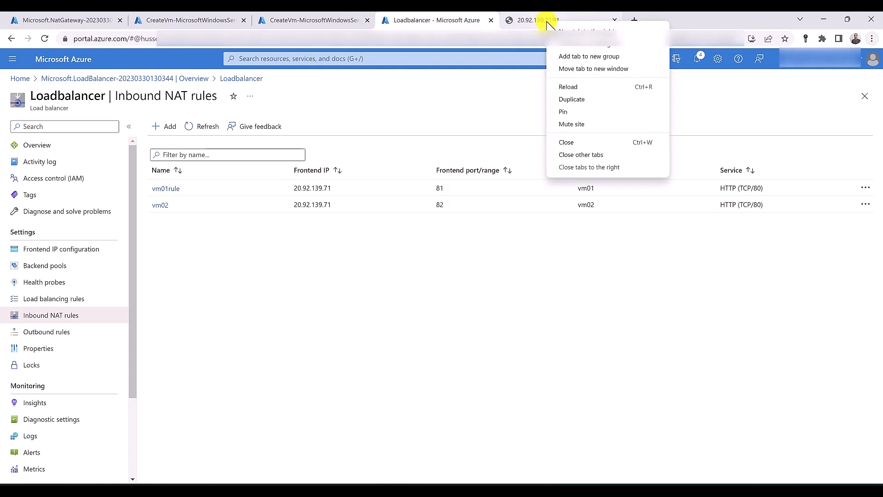
pyautogui.click(580, 100)
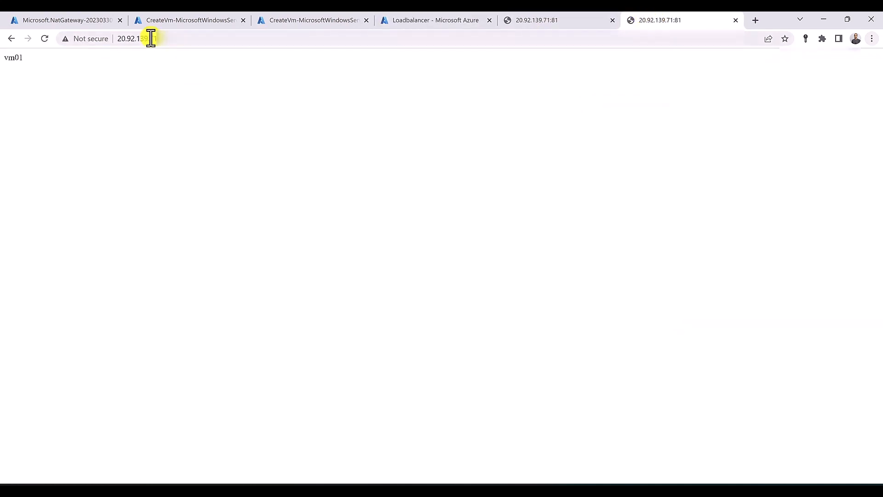
pyautogui.click(219, 40)
pyautogui.write(':82')
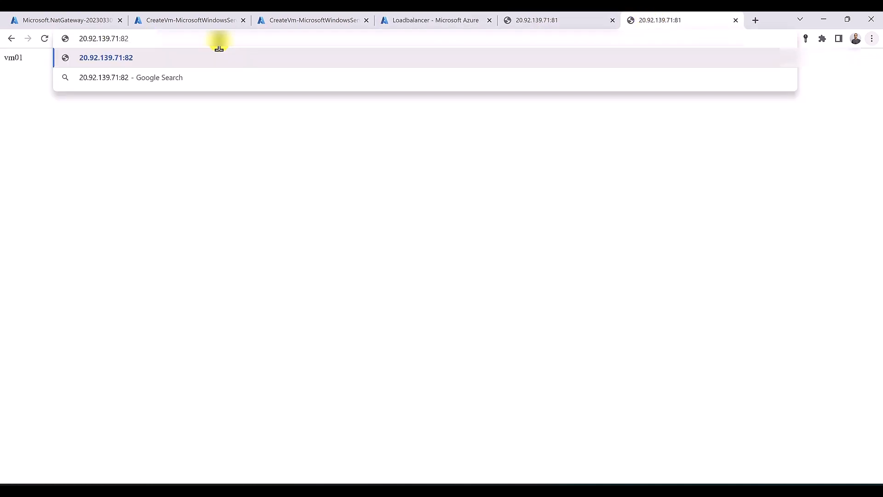
pyautogui.press('Return')
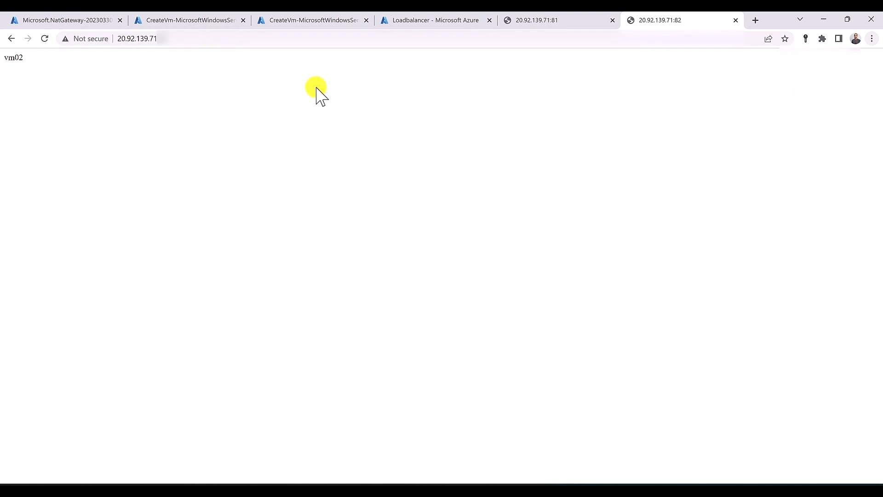
pyautogui.click(403, 24)
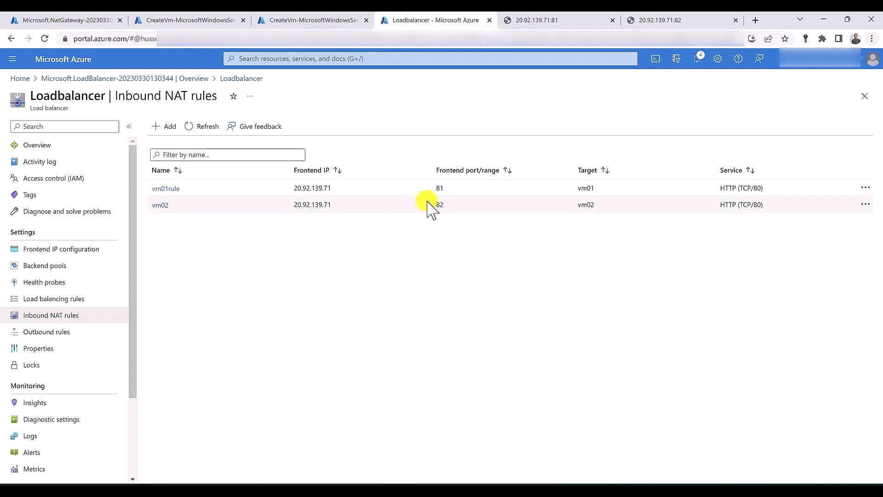
# Find the RG-SYD resource group via the Resource groups list and open it
pyautogui.moveTo(430, 205); pyautogui.dragTo(446, 205)
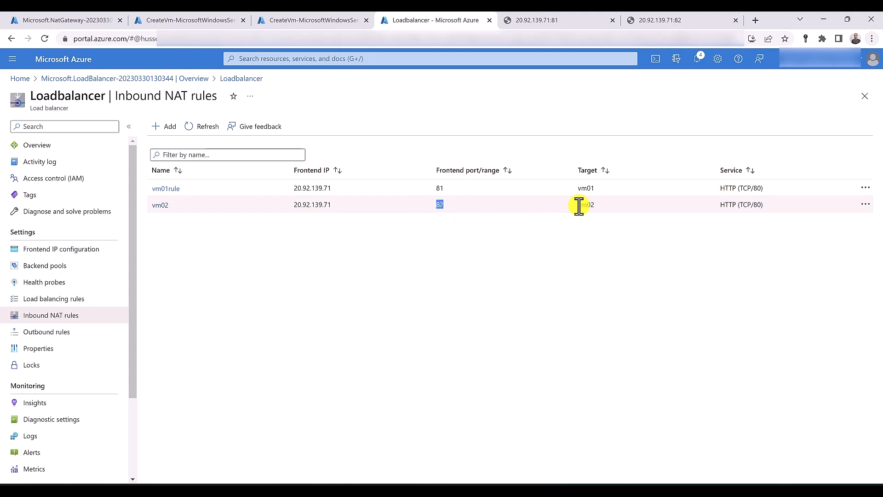
pyautogui.click(570, 237)
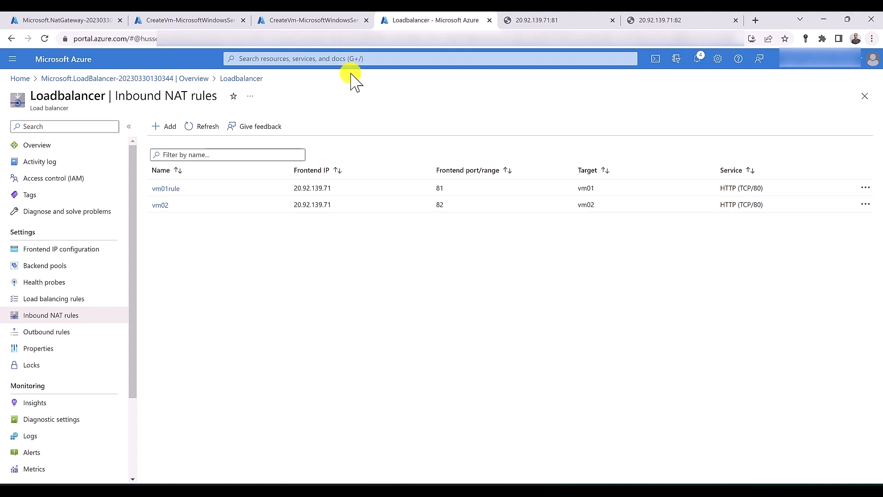
pyautogui.click(345, 60)
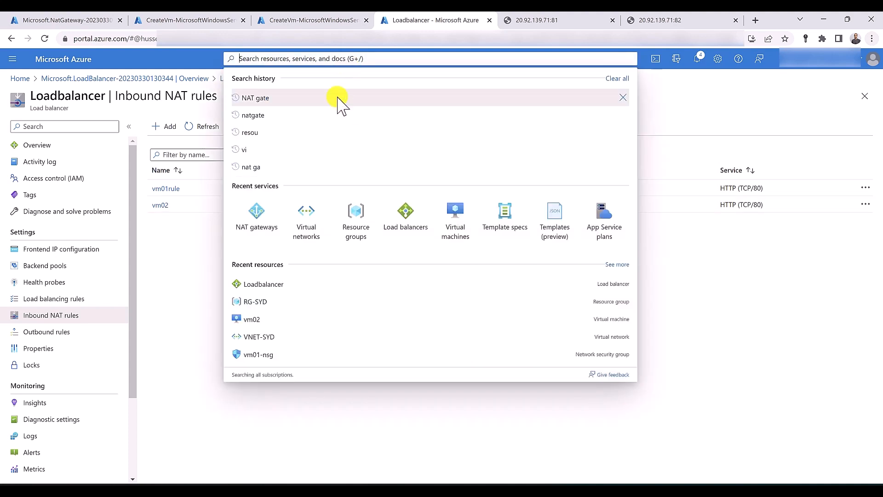
pyautogui.click(356, 220)
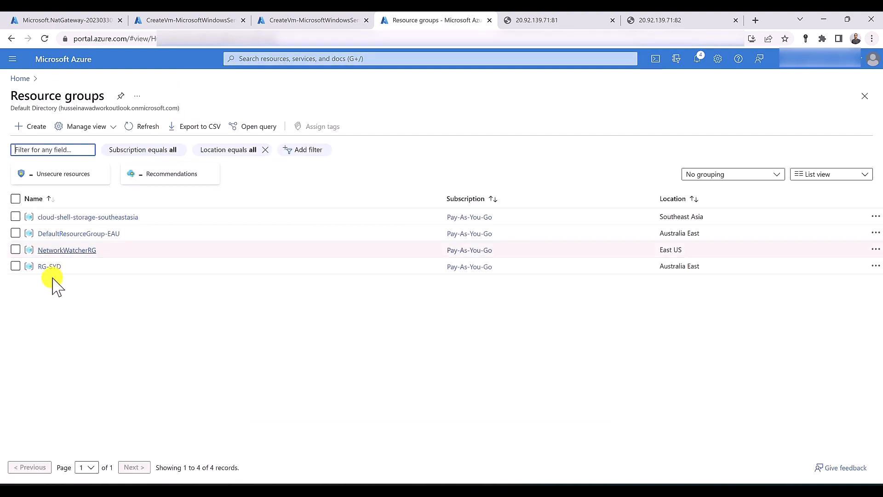
pyautogui.click(50, 267)
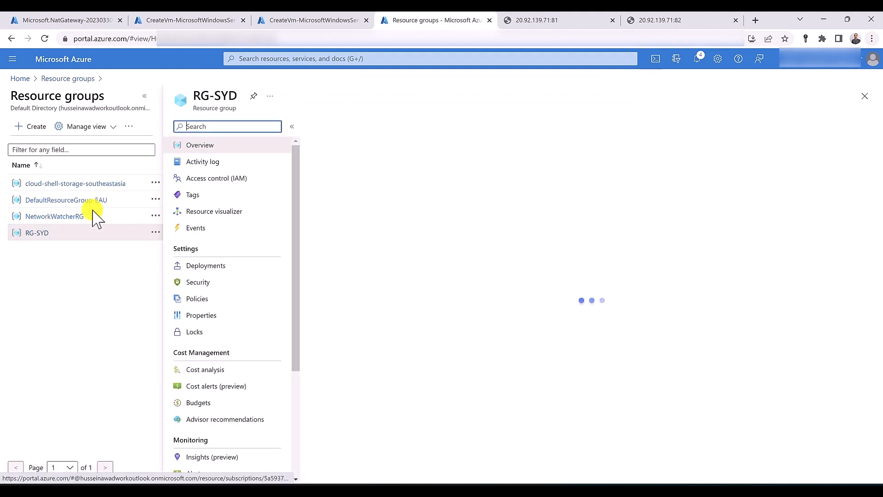
# Delete RG-SYD, pasting its copied name to confirm the deletion
pyautogui.tripleClick(205, 95)
pyautogui.hotkey('ctrl', 'c')
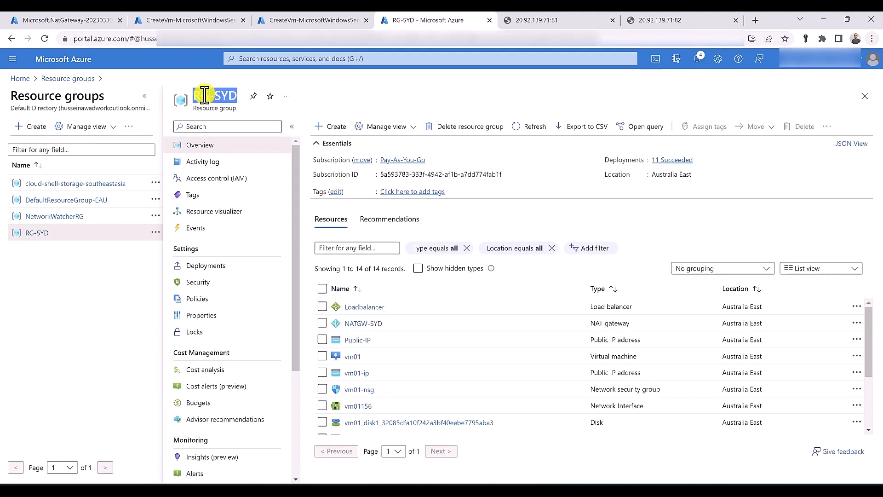
pyautogui.click(478, 128)
pyautogui.click(629, 186)
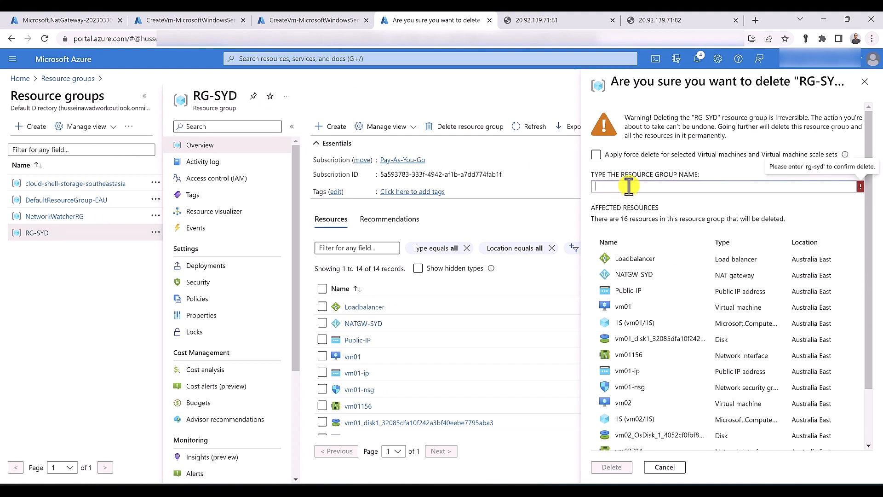
pyautogui.hotkey('ctrl', 'v')
pyautogui.click(623, 467)
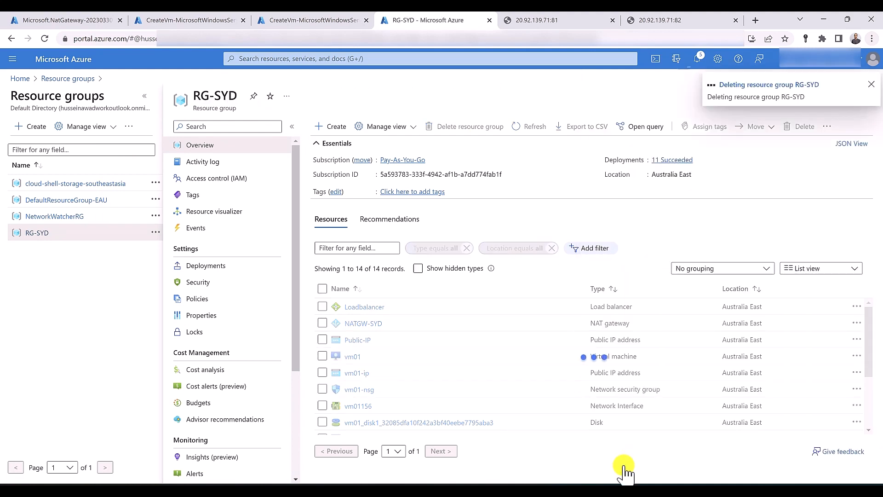
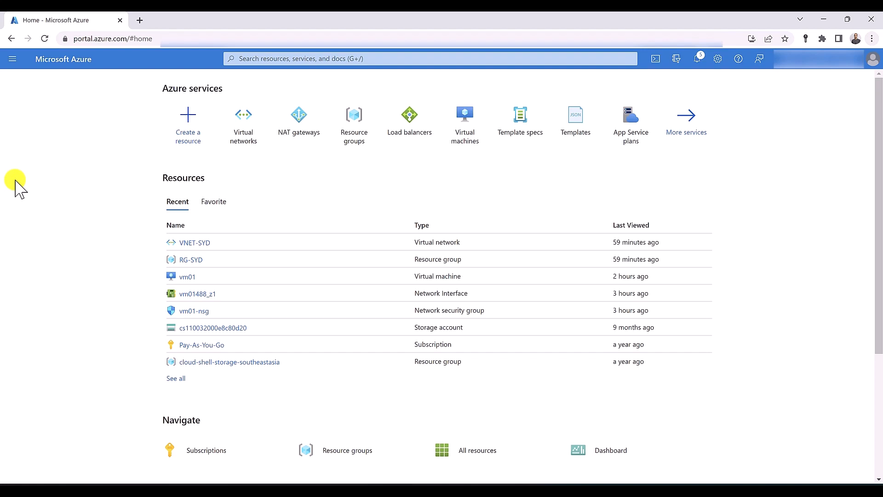
# Start a new virtual network in a newly created resource group RG-SYD
pyautogui.click(247, 124)
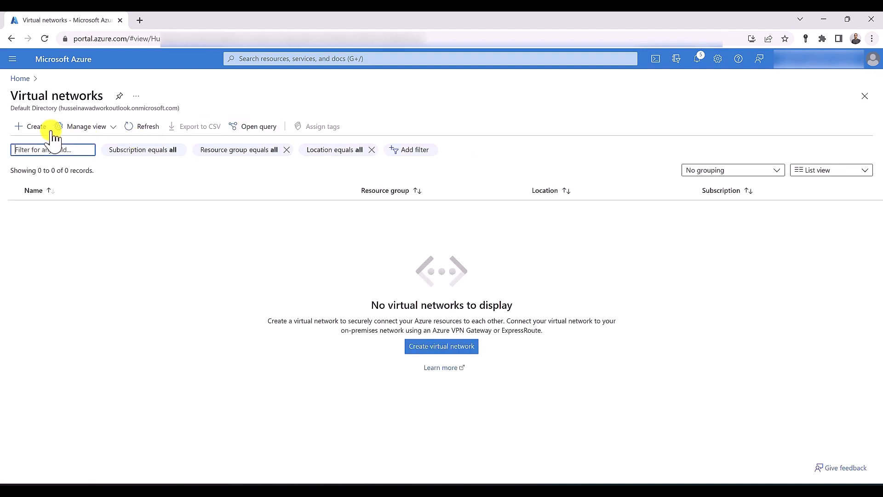
pyautogui.click(29, 127)
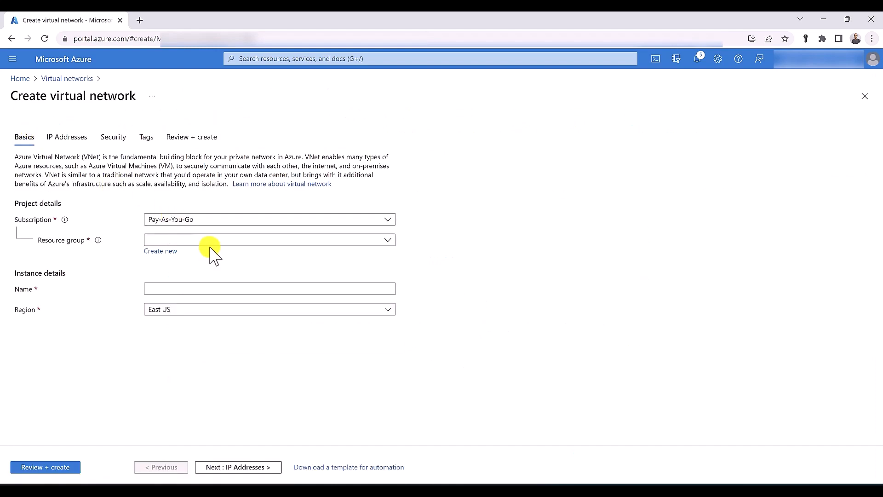
pyautogui.click(162, 251)
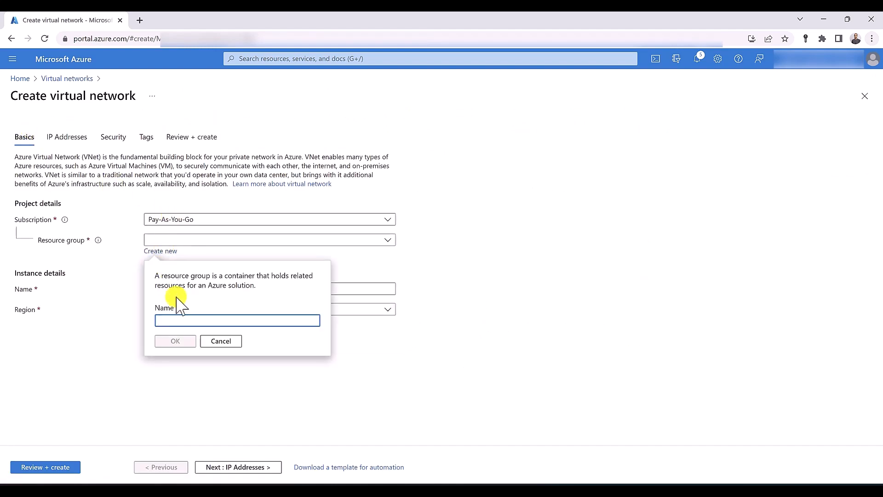
pyautogui.write('RG-SYD')
pyautogui.click(175, 340)
# Name the network VNET-SYD in Australia East, then validate and create it
pyautogui.click(183, 288)
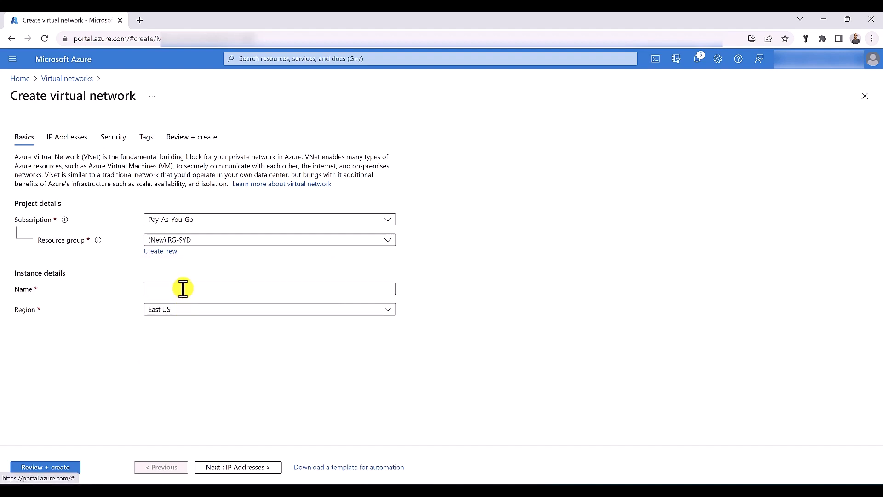
pyautogui.write('VNET-')
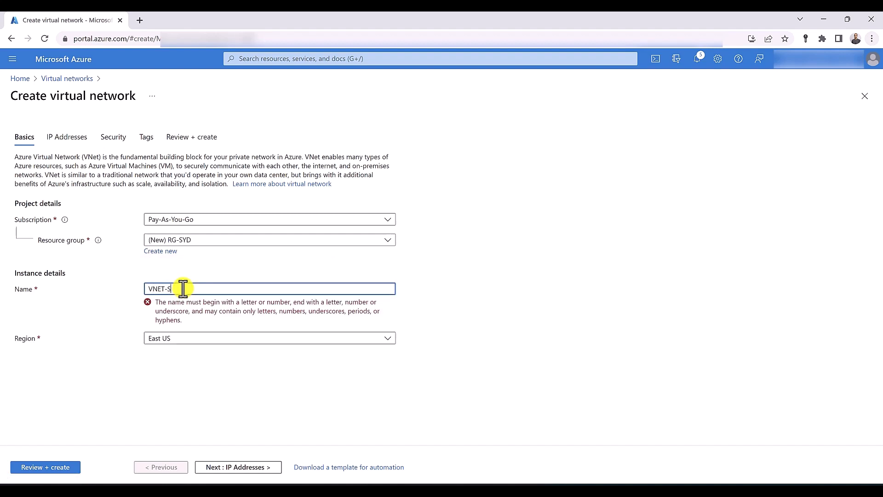
pyautogui.write('SYD')
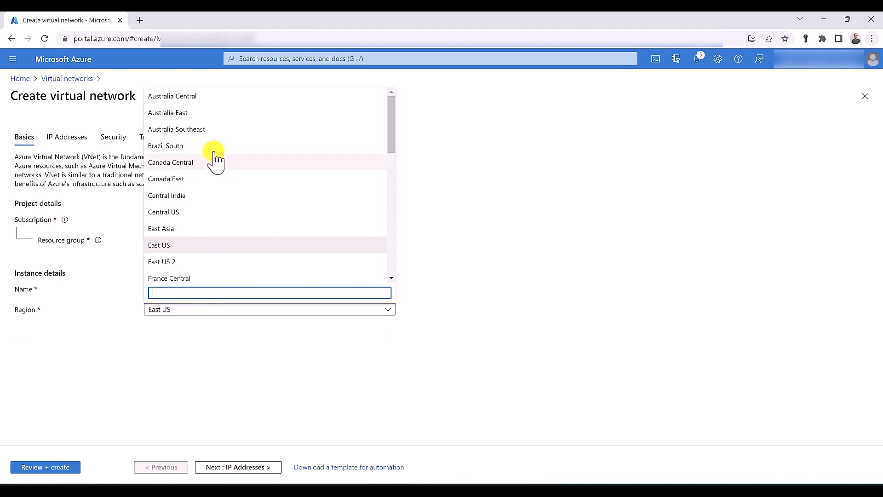
pyautogui.click(197, 113)
pyautogui.click(47, 468)
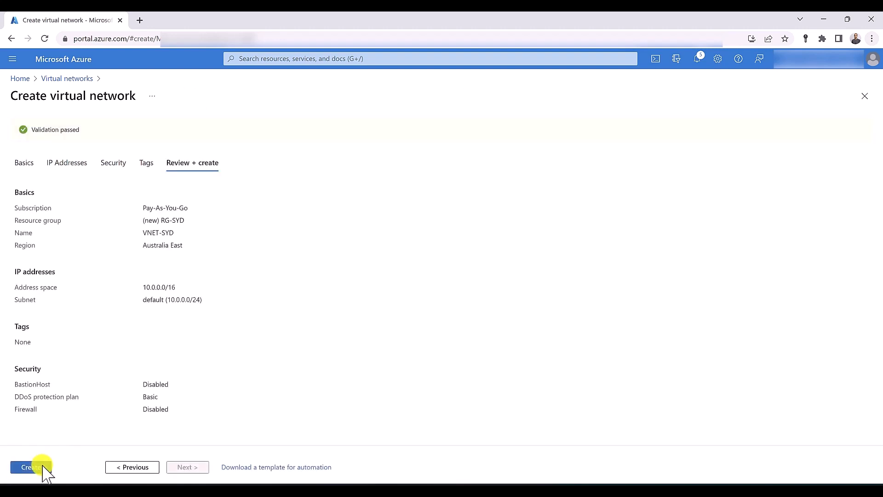
pyautogui.click(42, 467)
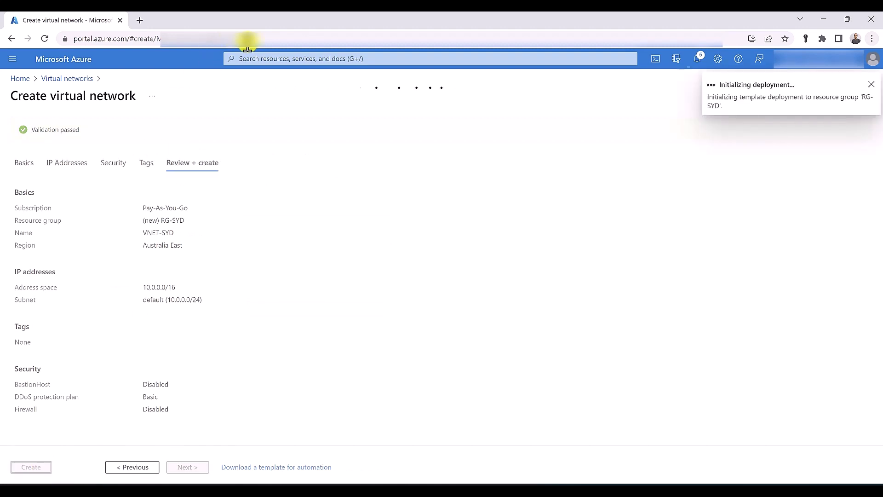
pyautogui.click(288, 61)
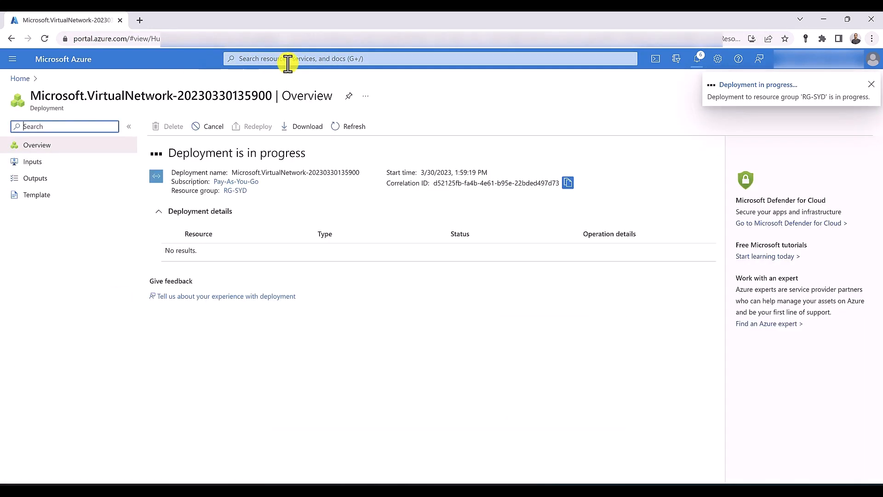
pyautogui.click(292, 64)
# Find NAT gateways via 'NAT GA', then create and submit NATGW-SYD in RG-SYD
pyautogui.write('NAT GA')
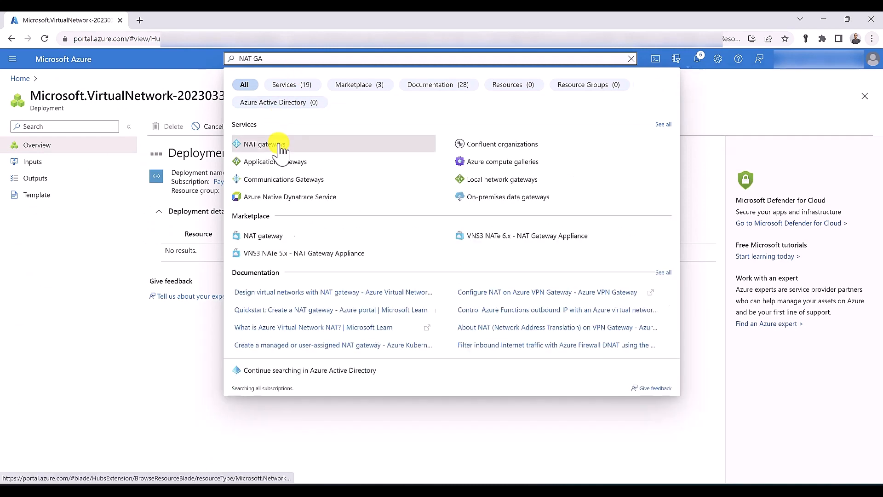
pyautogui.click(281, 145)
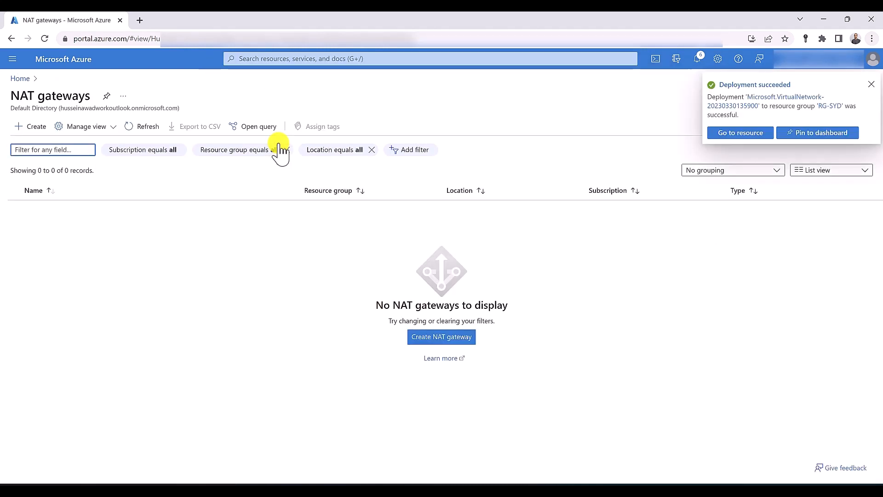
pyautogui.click(38, 127)
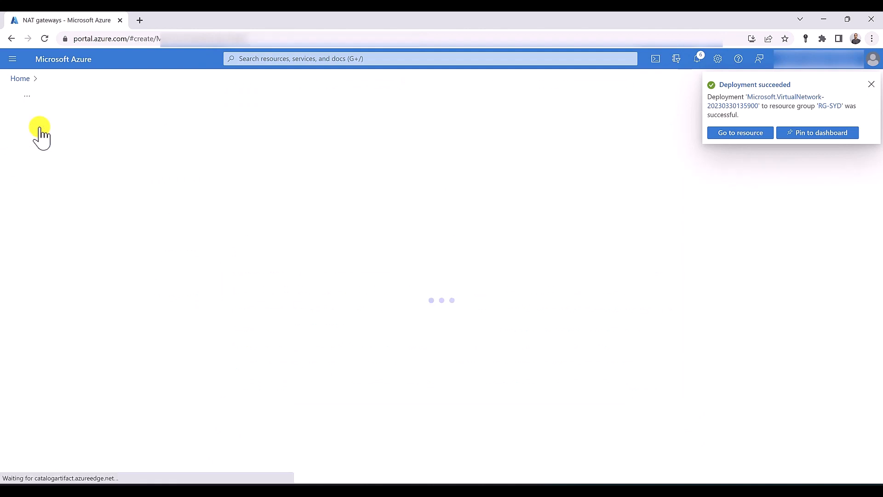
pyautogui.click(202, 251)
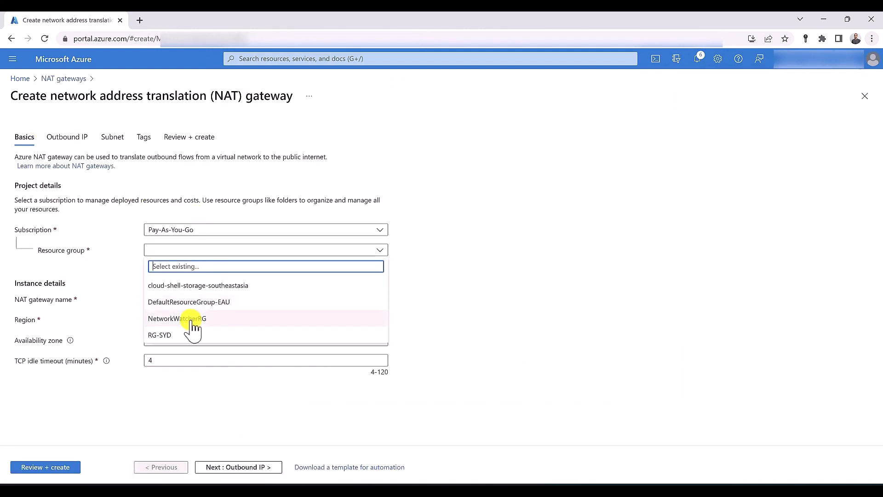
pyautogui.click(186, 331)
pyautogui.click(179, 298)
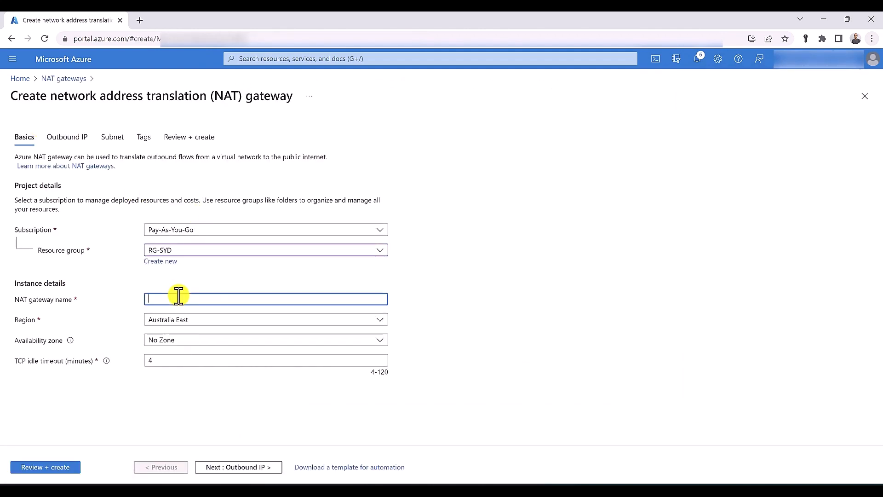
pyautogui.write('NATGW-SYD')
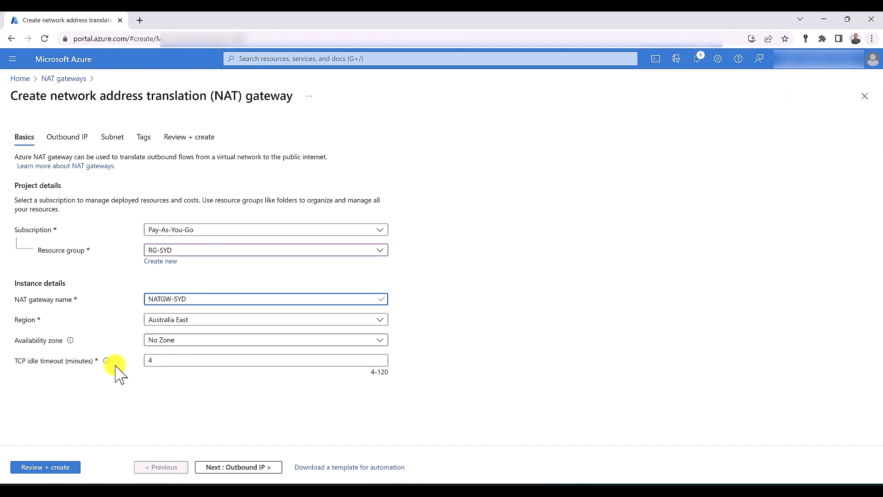
pyautogui.click(62, 467)
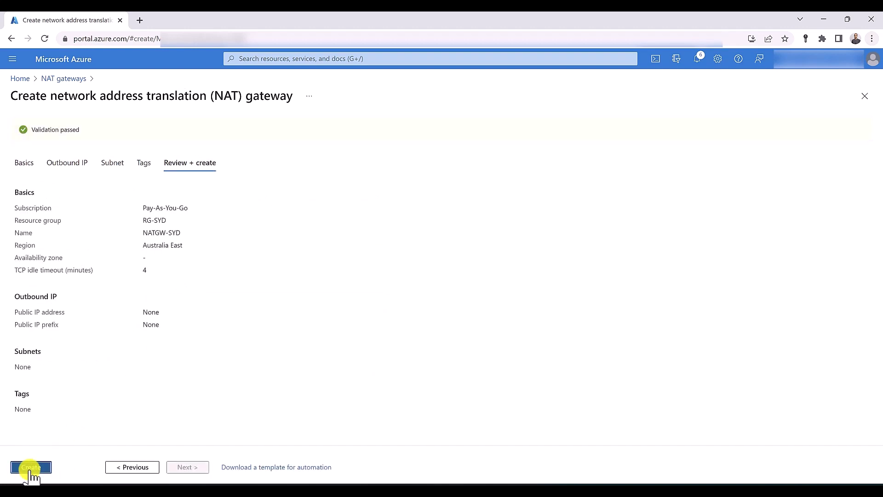
pyautogui.click(30, 468)
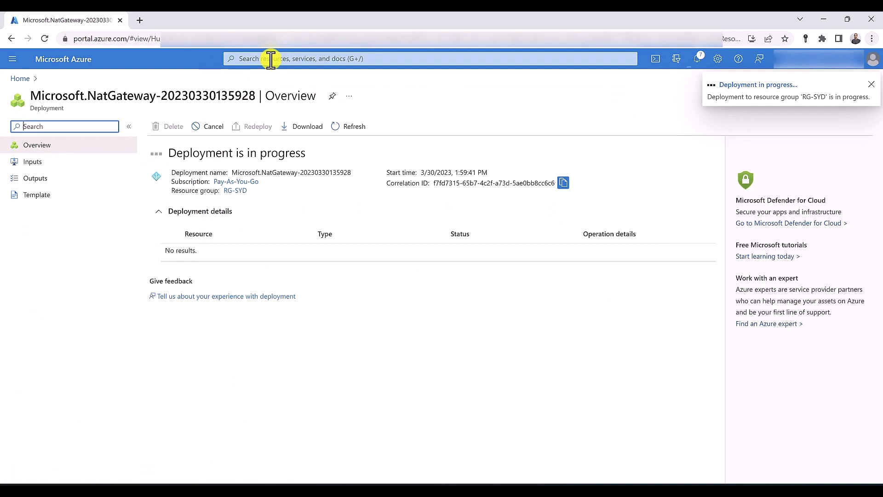
# Open Virtual machines in a new tab and start creating an Azure virtual machine
pyautogui.click(271, 59)
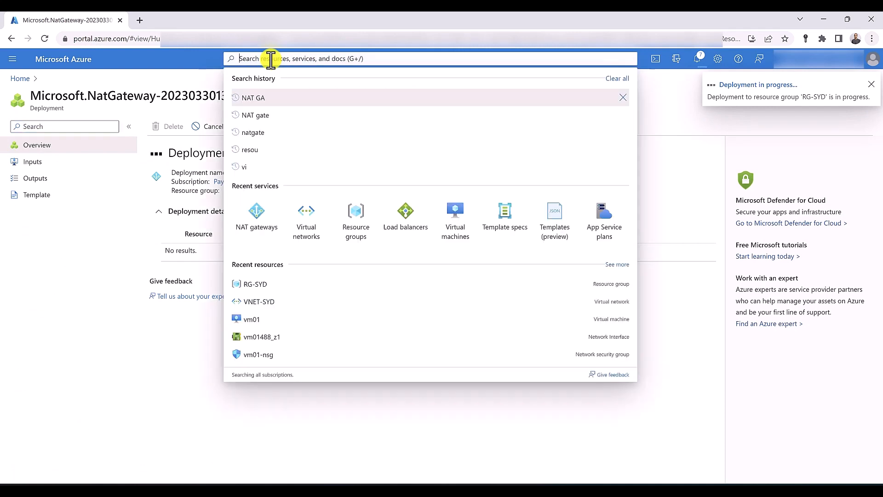
pyautogui.middleClick(459, 223)
pyautogui.middleClick(460, 225)
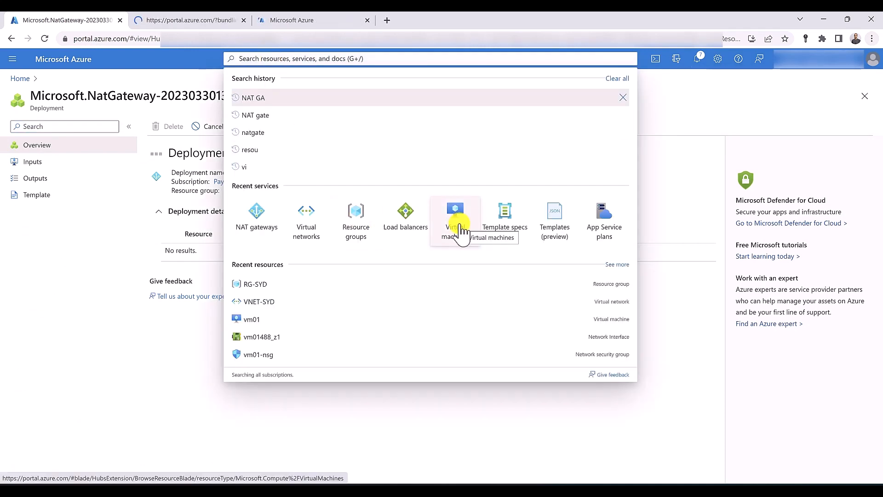
pyautogui.click(197, 21)
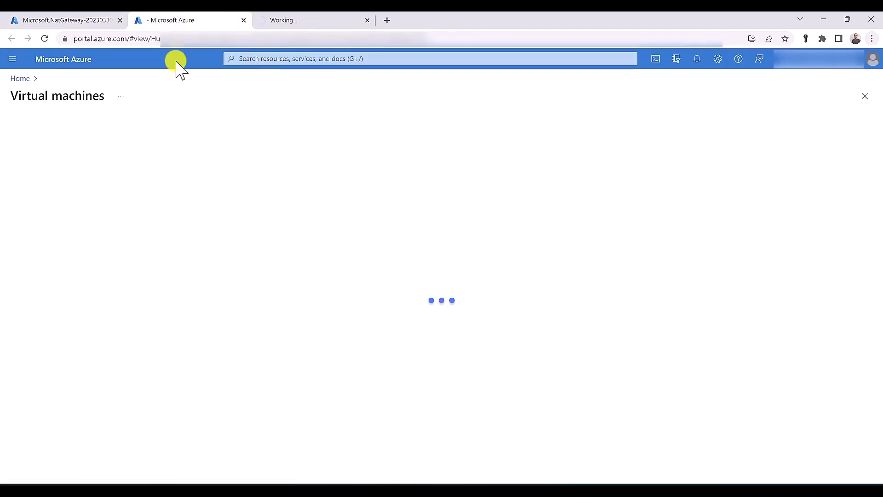
pyautogui.click(17, 128)
pyautogui.click(34, 150)
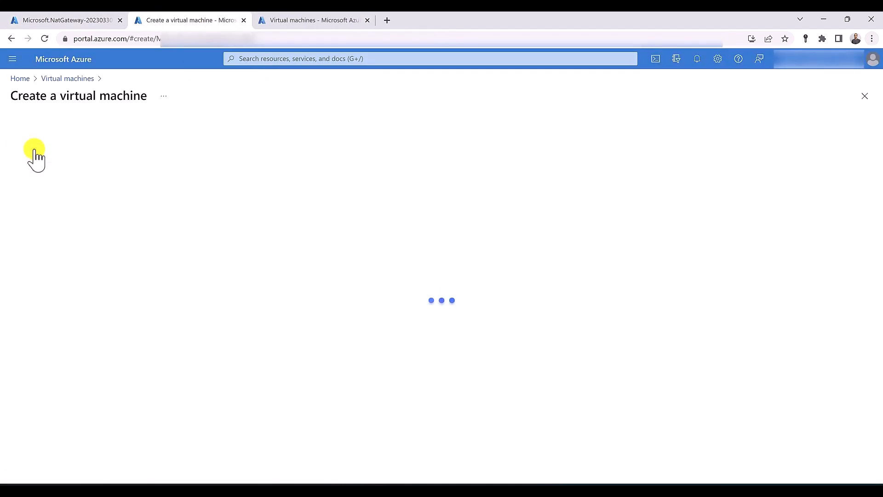
# Place vm01 in RG-SYD with availability zone redundancy in Zone 1
pyautogui.click(196, 259)
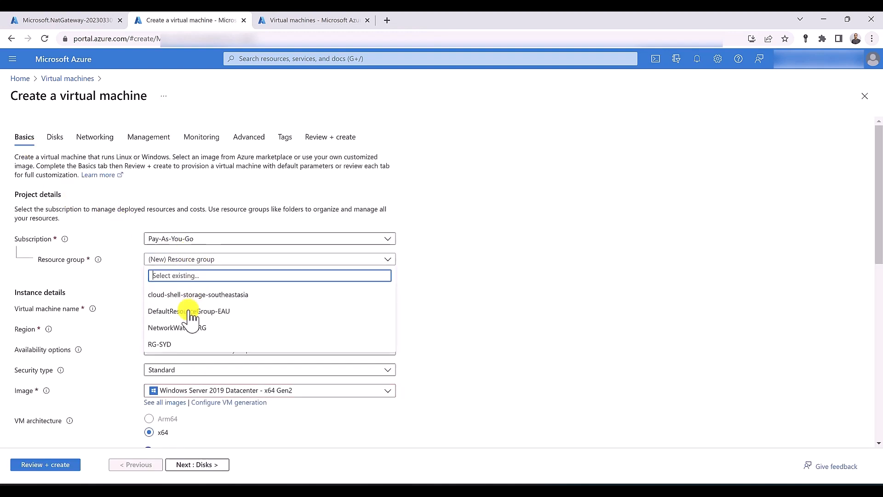
pyautogui.click(180, 344)
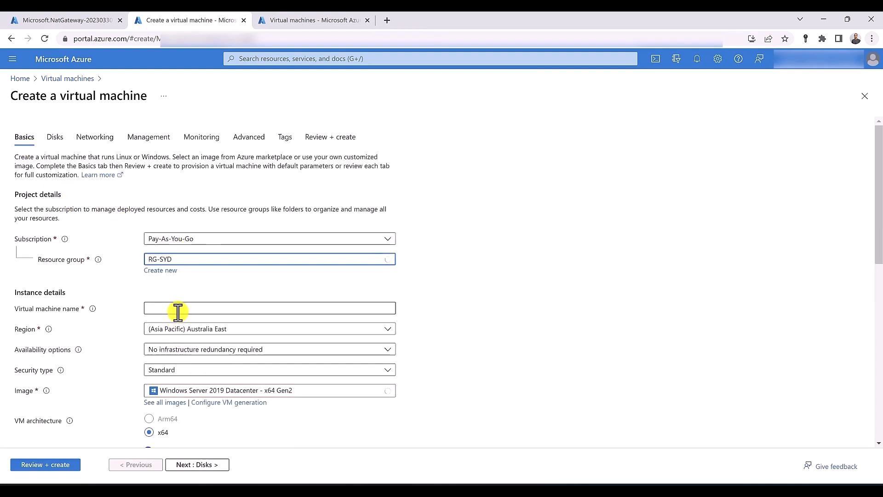
pyautogui.click(178, 311)
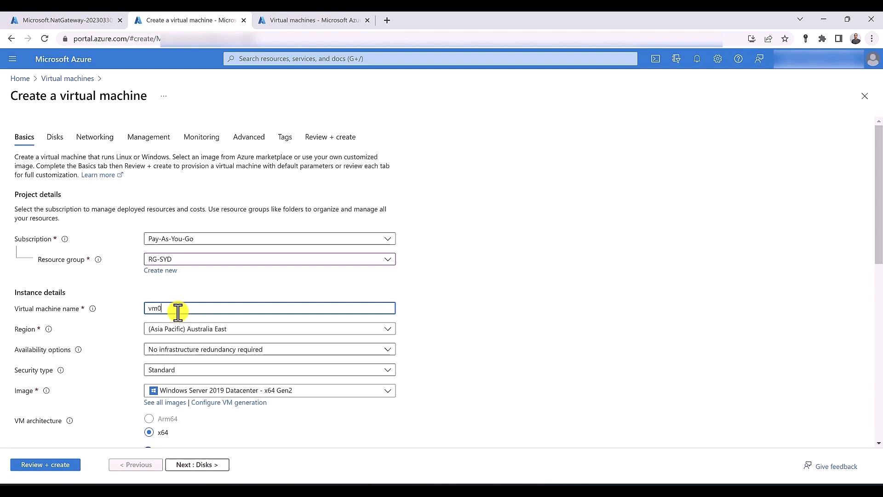
pyautogui.scroll(-1, 179, 313)
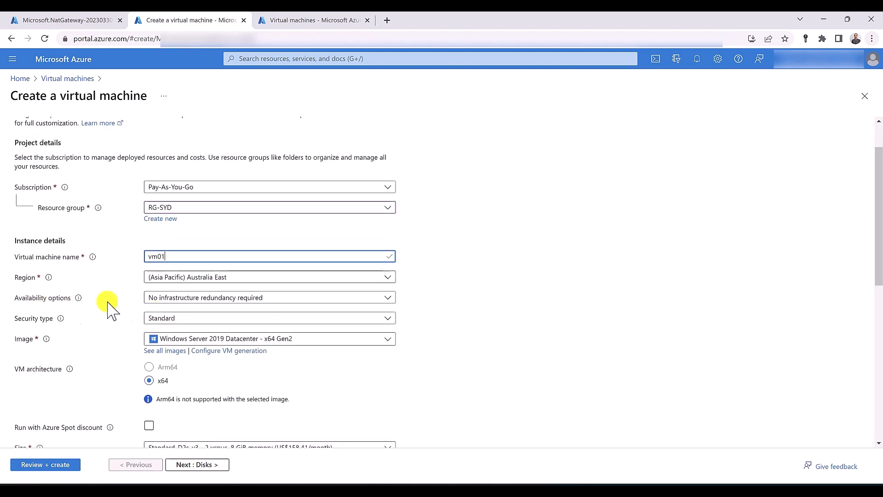
pyautogui.click(169, 300)
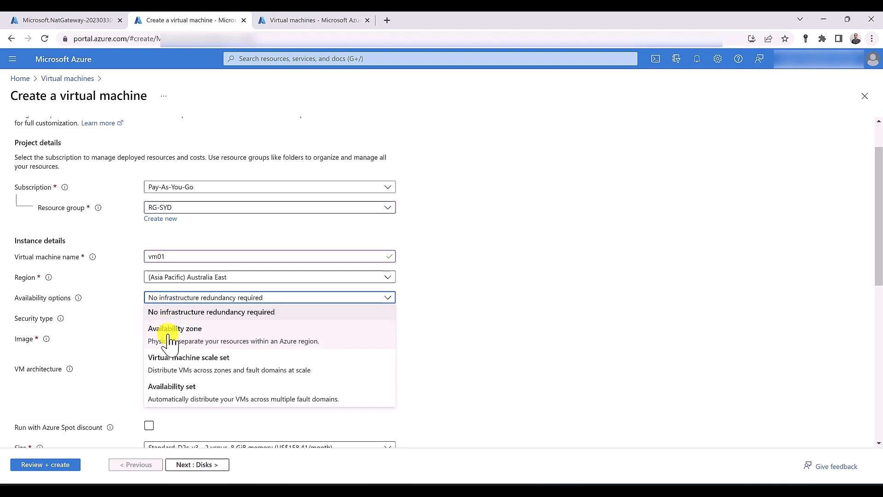
pyautogui.click(171, 333)
pyautogui.click(177, 319)
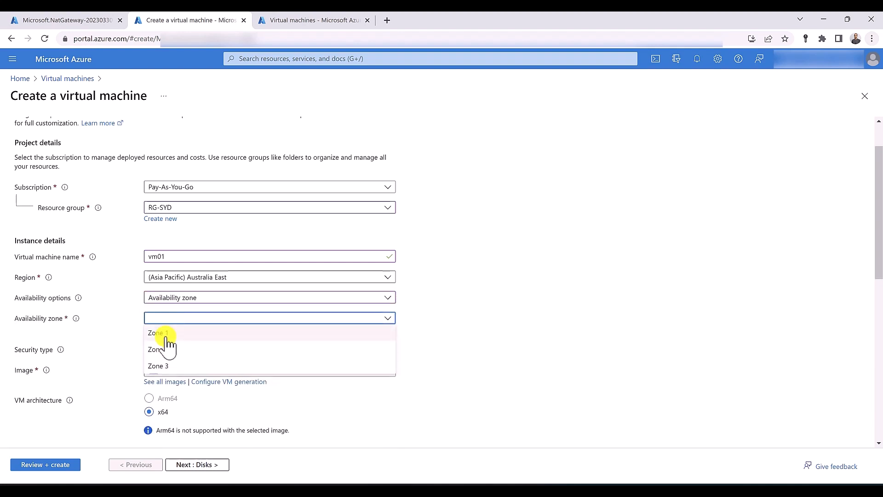
pyautogui.click(166, 335)
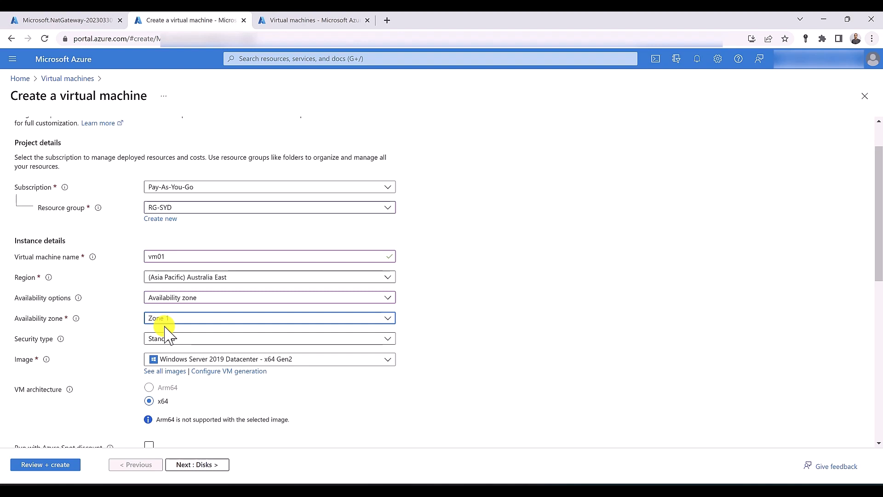
# Enter the administrator username, password and matching password confirmation
pyautogui.scroll(-3, 164, 326)
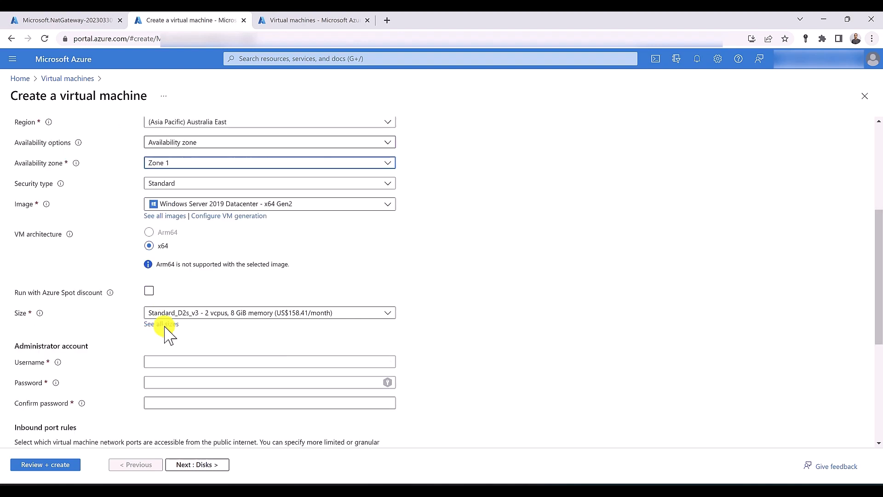
pyautogui.click(193, 361)
pyautogui.write('husse')
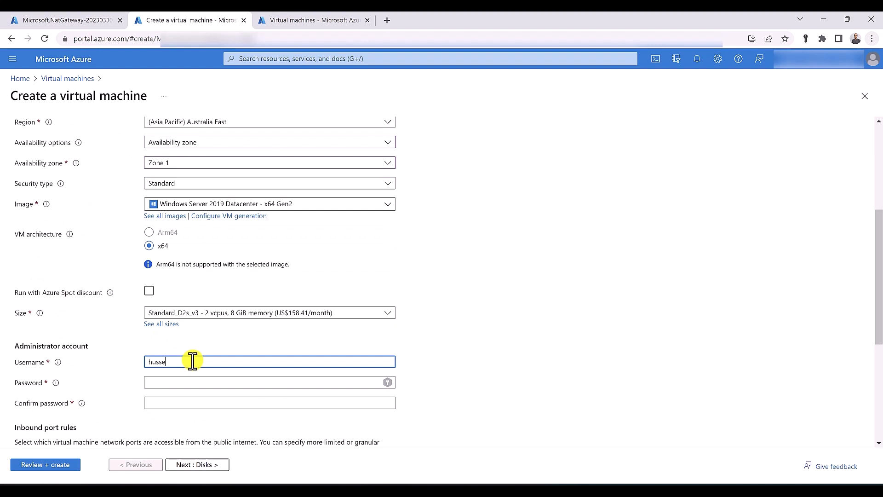
pyautogui.write('in')
pyautogui.press('Tab')
pyautogui.write('•••••••••')
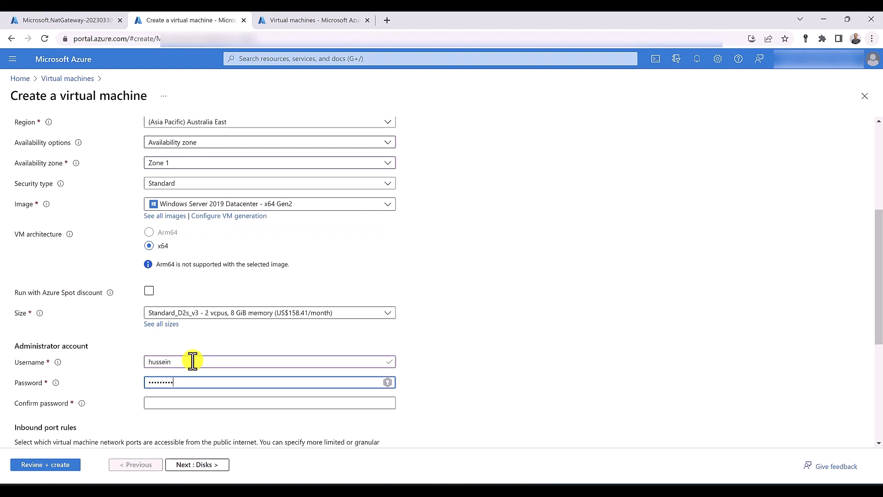
pyautogui.write('••••')
pyautogui.press('Tab')
pyautogui.write('••••')
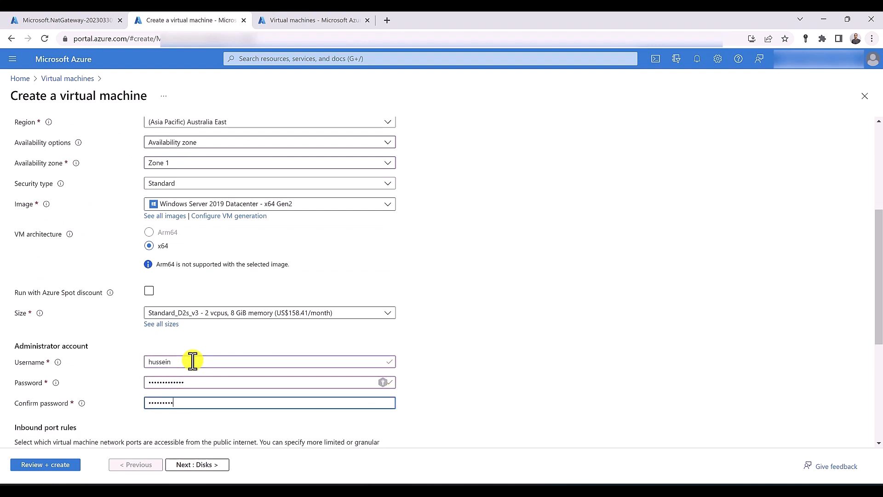
pyautogui.write('•••••••••')
pyautogui.scroll(-3, 193, 361)
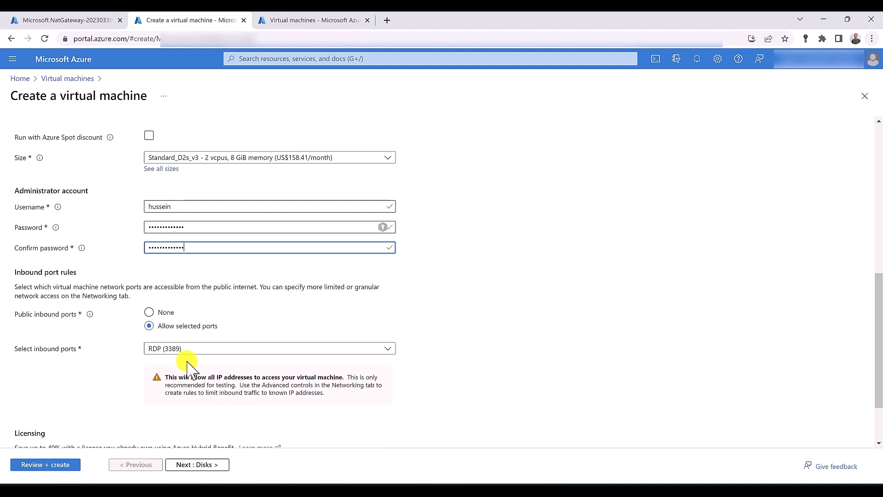
pyautogui.scroll(6, 187, 361)
pyautogui.scroll(2, 110, 138)
pyautogui.click(102, 138)
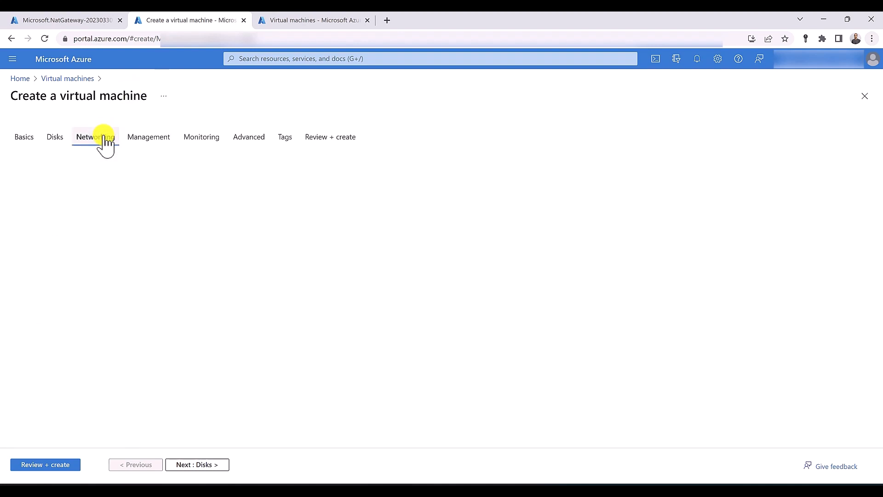
# Put vm01 on VNET-SYD with a new advanced NSG allowing HTTP inbound at priority 100
pyautogui.click(211, 231)
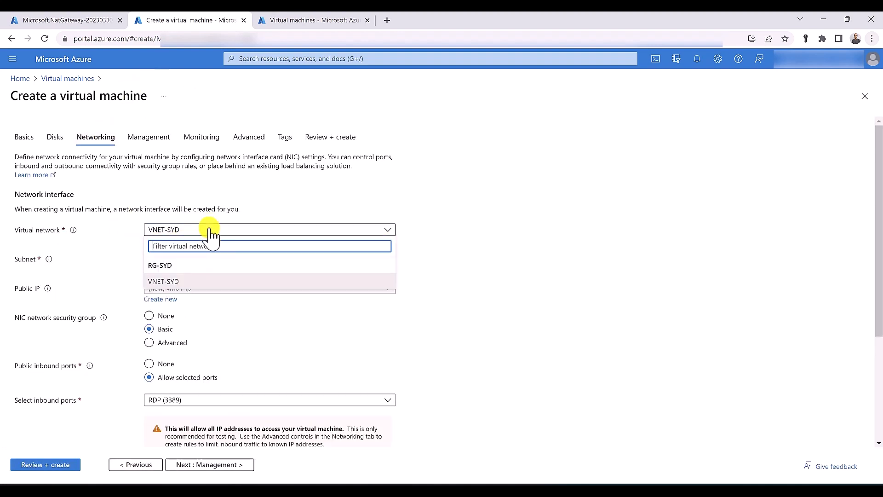
pyautogui.click(208, 230)
pyautogui.click(150, 343)
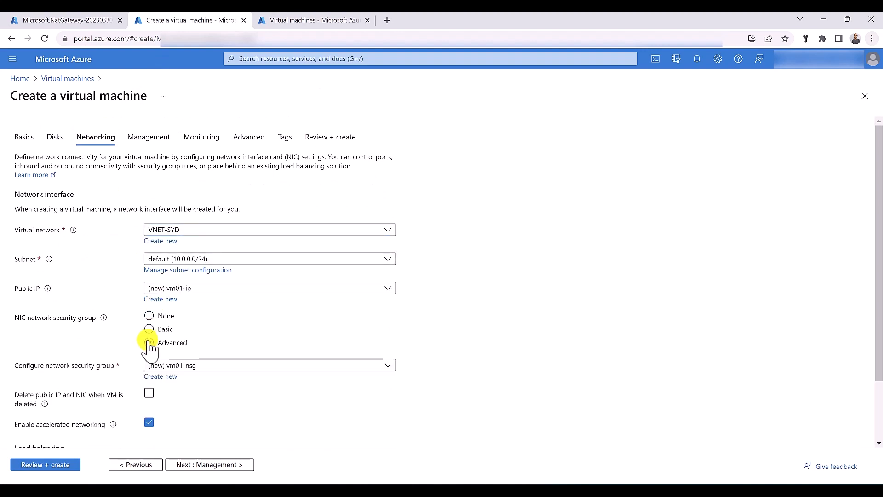
pyautogui.click(168, 377)
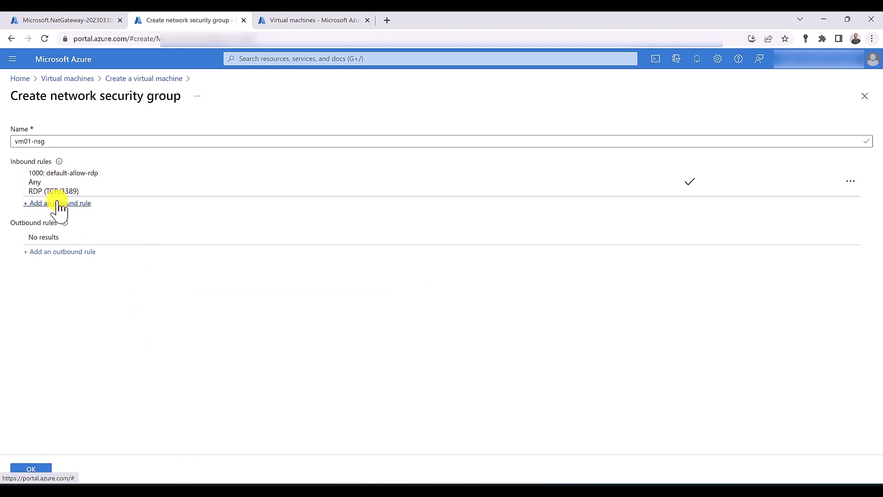
pyautogui.click(58, 203)
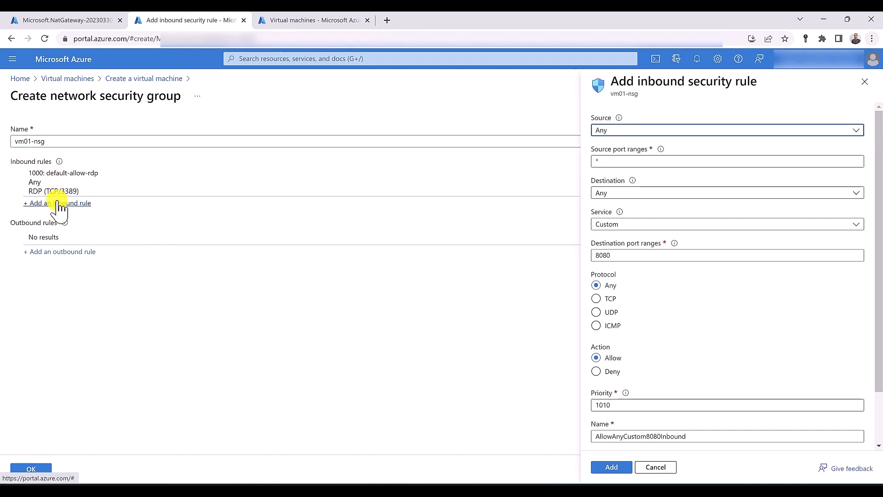
pyautogui.click(617, 225)
pyautogui.click(618, 240)
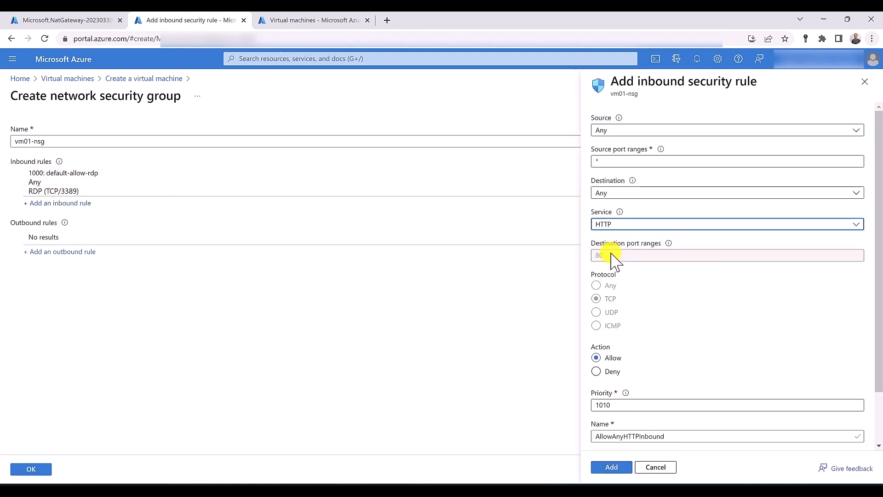
pyautogui.doubleClick(627, 406)
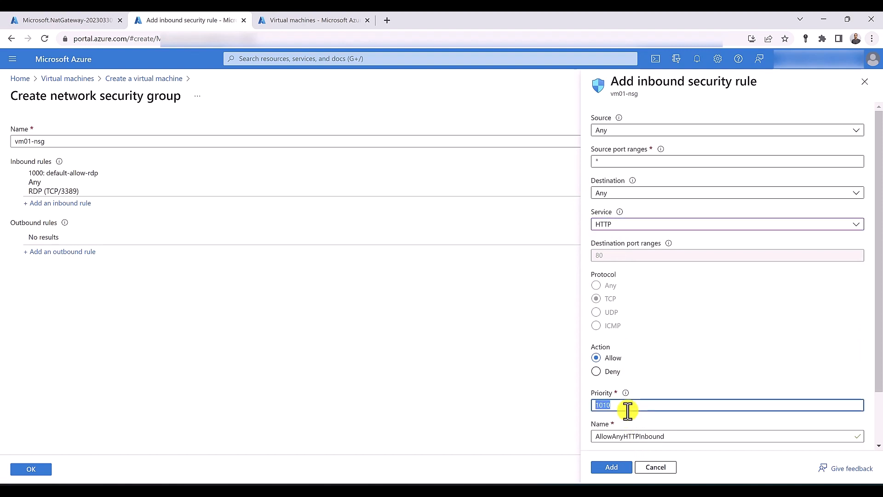
pyautogui.write('100')
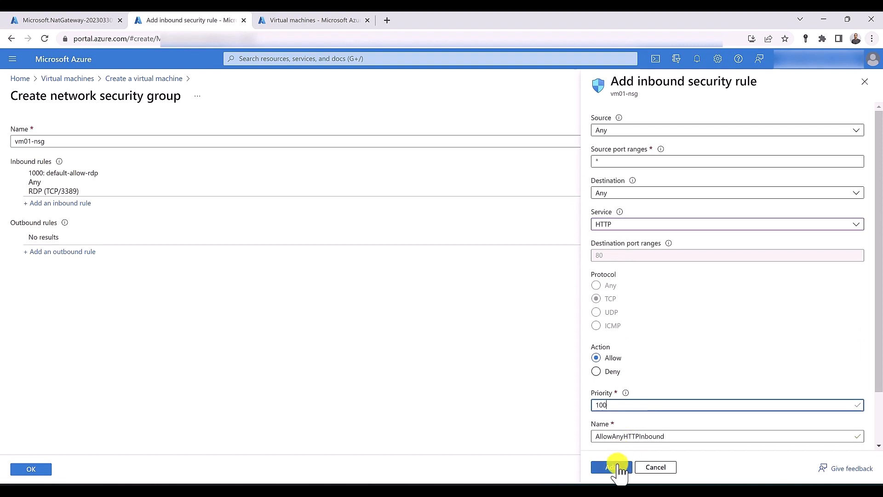
pyautogui.click(613, 467)
pyautogui.click(44, 469)
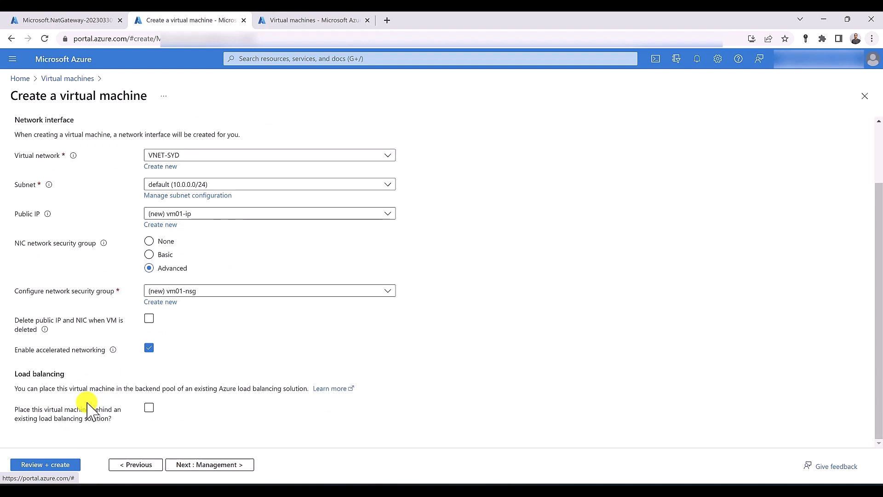
# Validate vm01's settings and submit it for creation
pyautogui.click(66, 467)
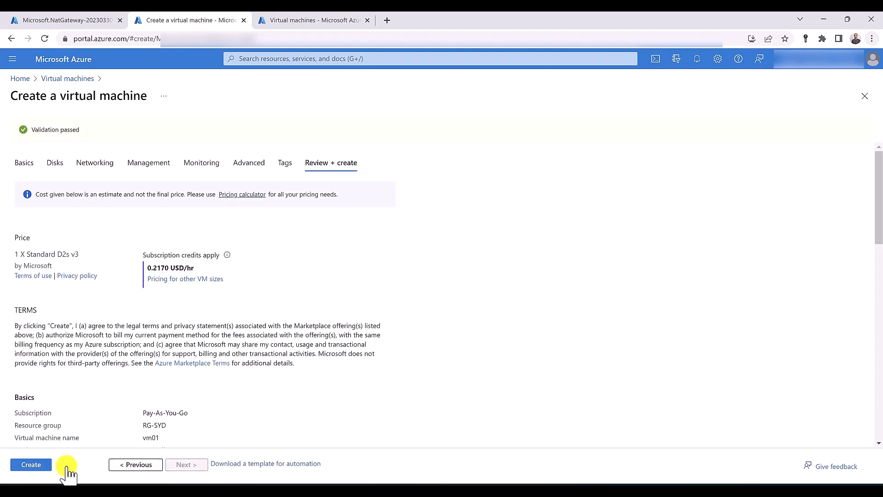
pyautogui.click(45, 468)
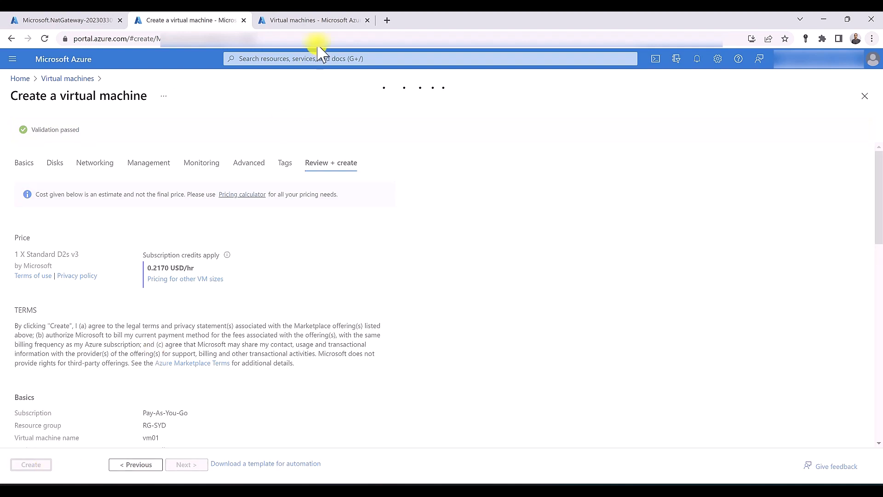
pyautogui.click(306, 20)
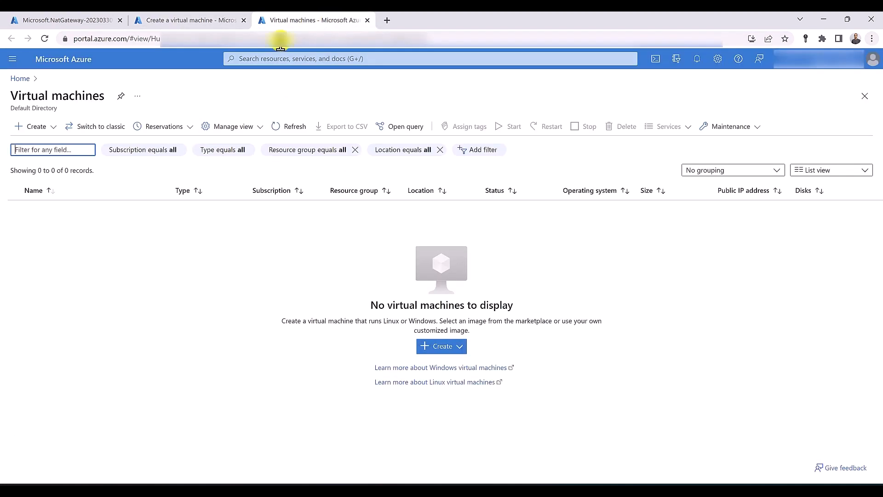
# Start another Azure VM, vm02, in RG-SYD placed in availability Zone 1
pyautogui.click(38, 127)
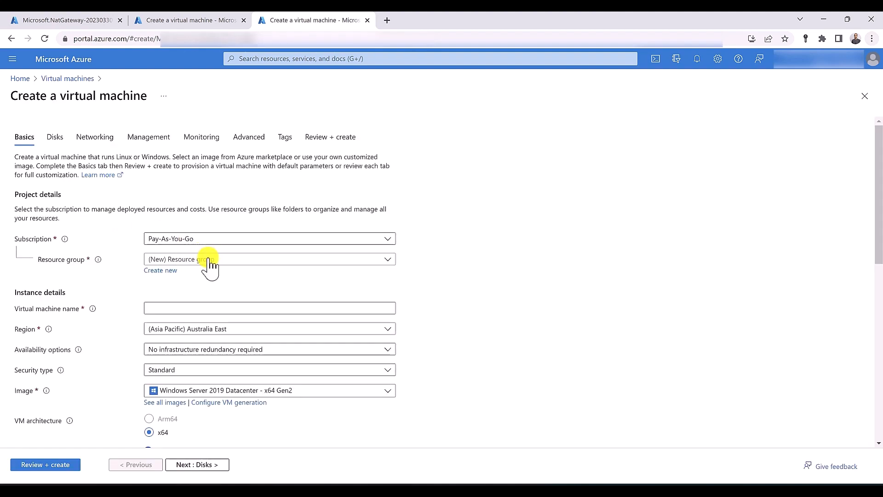
pyautogui.click(207, 261)
pyautogui.click(184, 345)
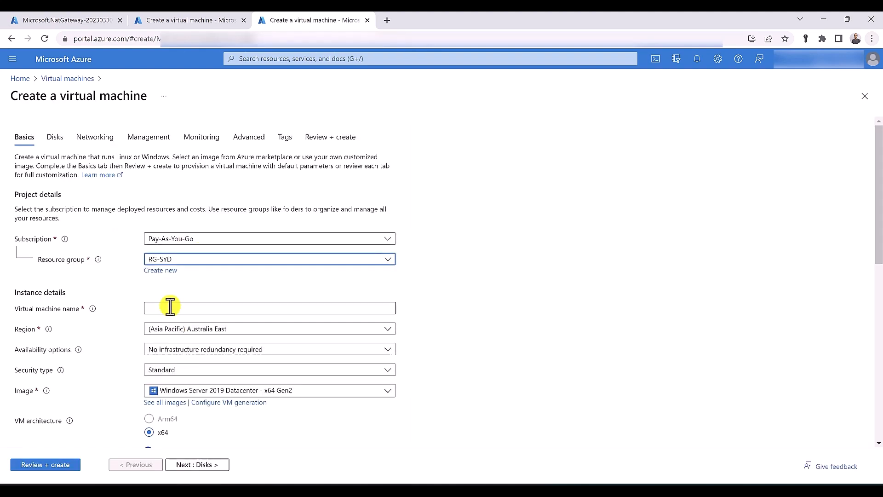
pyautogui.click(170, 307)
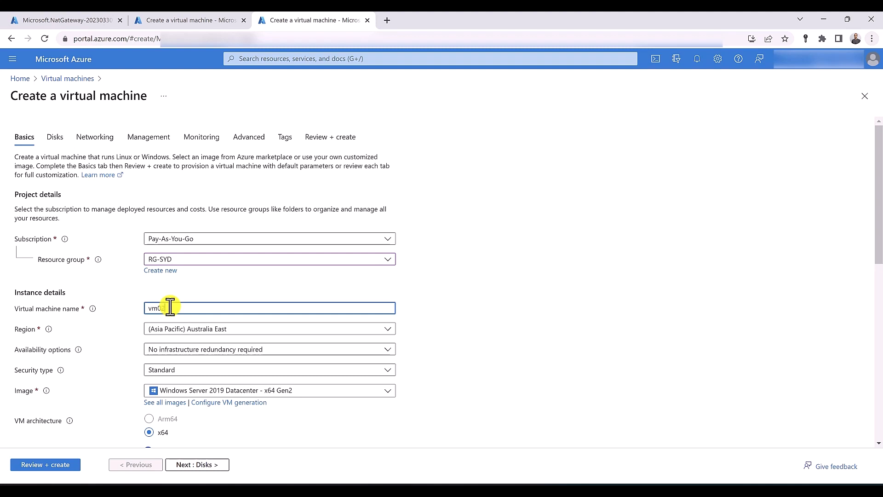
pyautogui.click(155, 350)
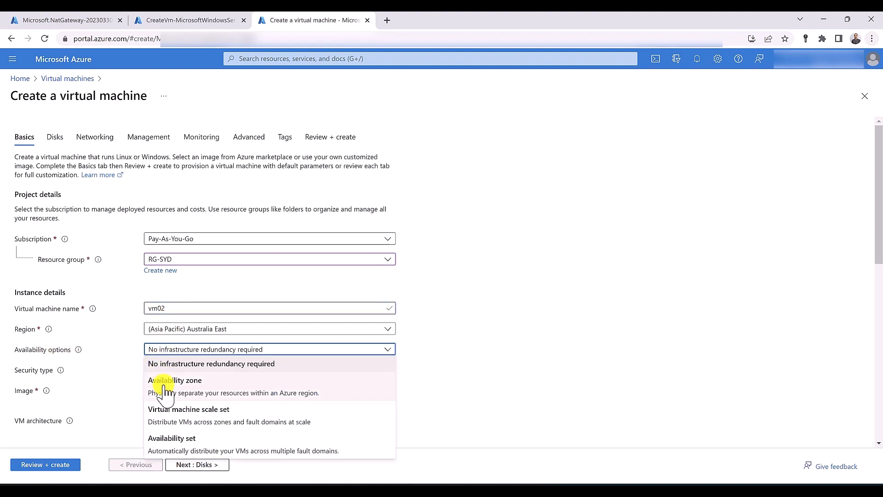
pyautogui.click(159, 383)
pyautogui.click(169, 372)
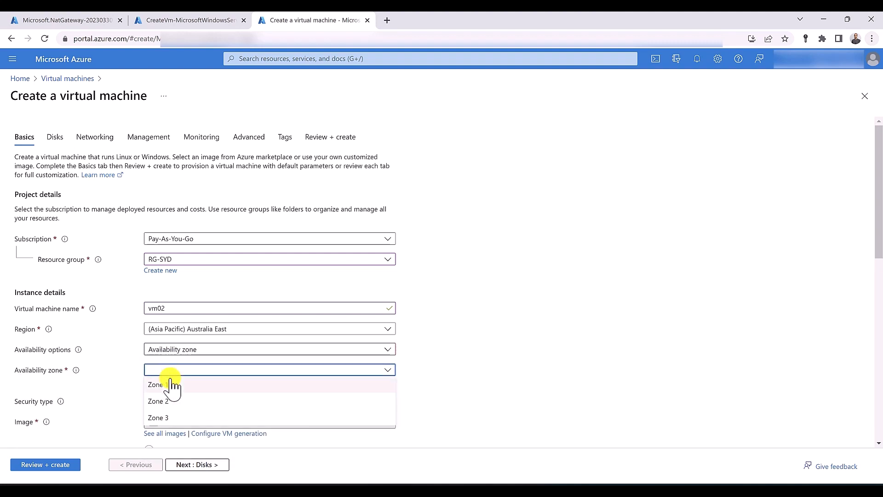
pyautogui.click(170, 384)
# Enter vm02's administrator username and password
pyautogui.scroll(-6, 119, 370)
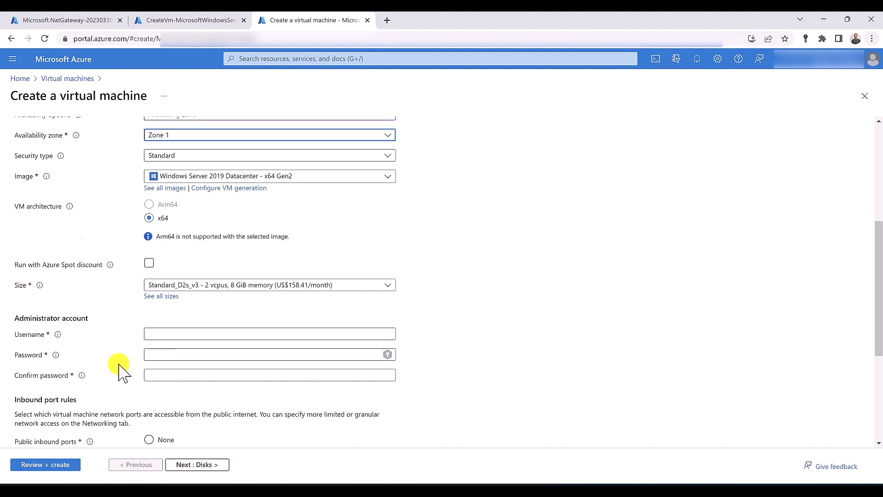
pyautogui.click(177, 310)
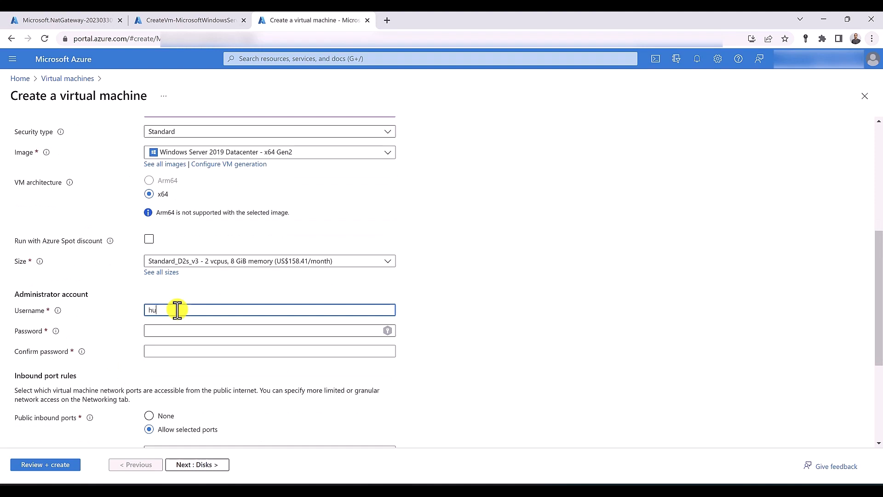
pyautogui.write('hussein')
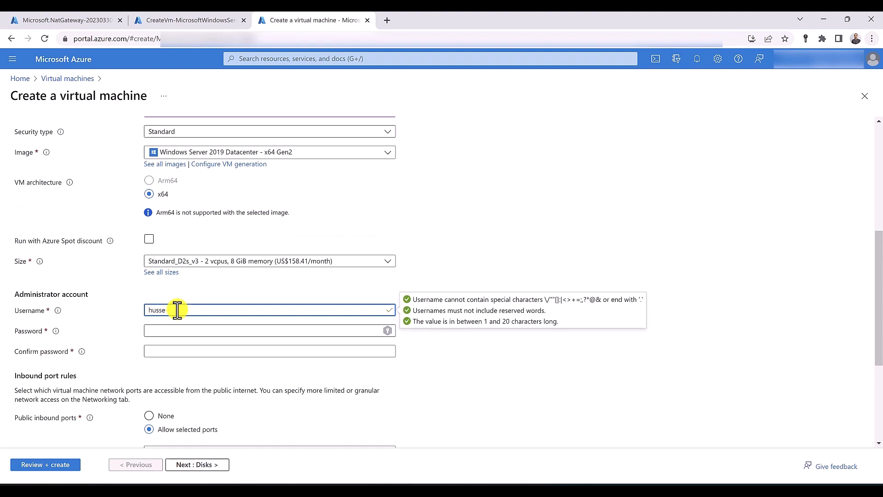
pyautogui.press('Tab')
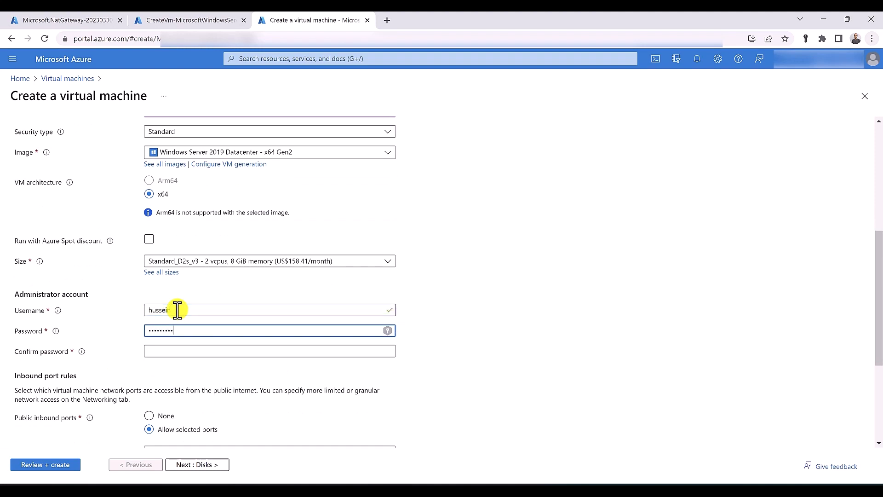
pyautogui.press('Tab')
pyautogui.write('•••')
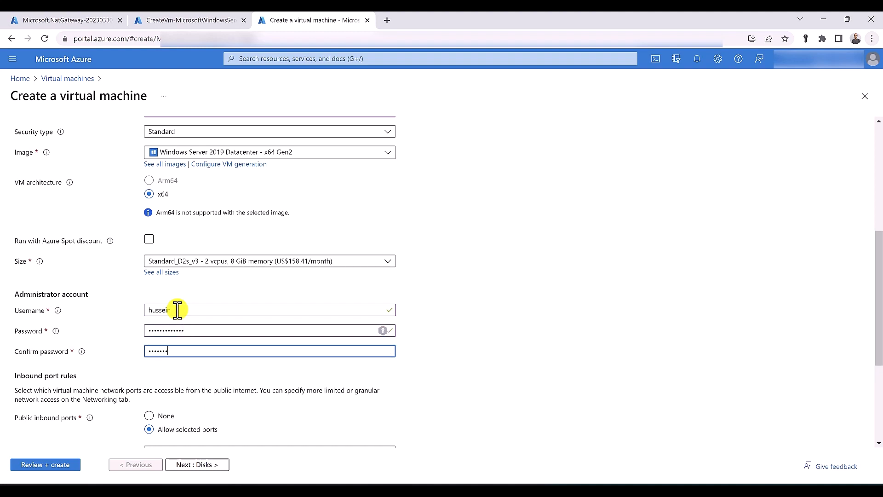
pyautogui.scroll(-4, 177, 309)
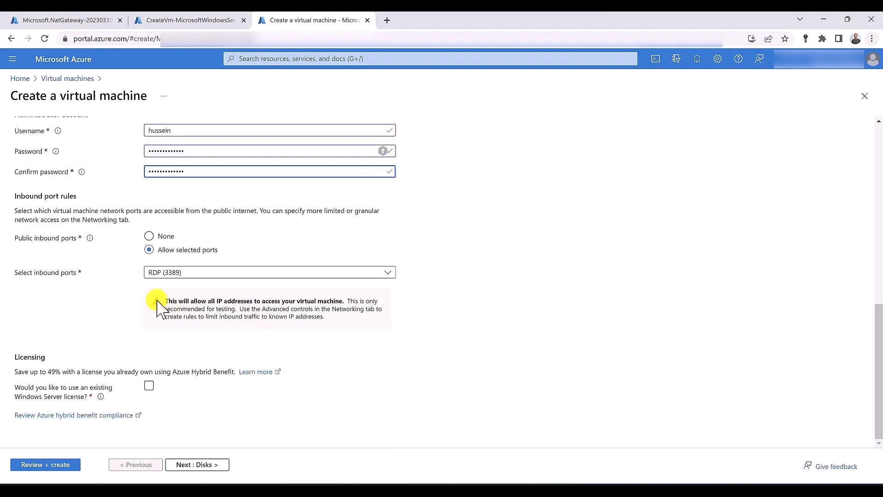
pyautogui.scroll(10, 160, 287)
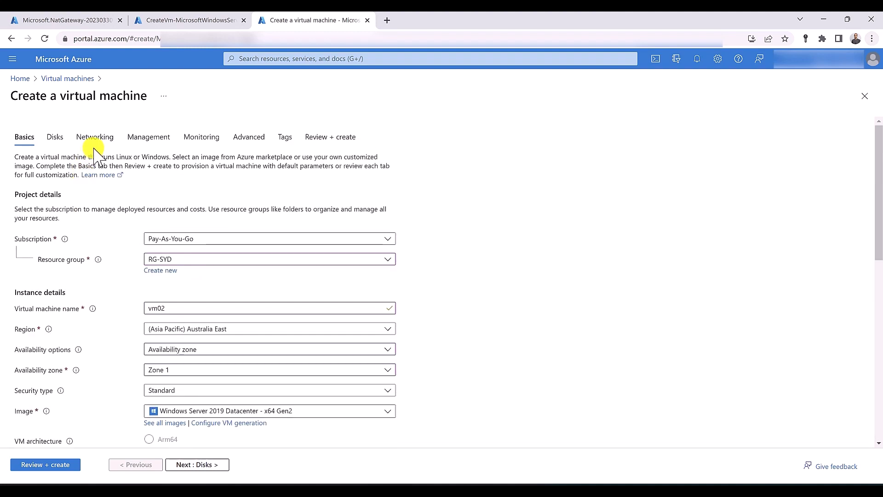
# Connect vm02 to VNET-SYD and create a new advanced network security group
pyautogui.click(97, 138)
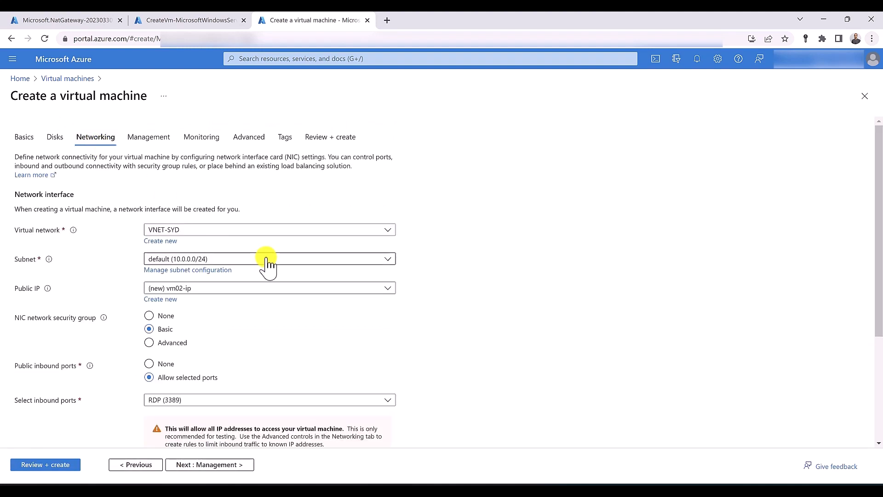
pyautogui.click(252, 230)
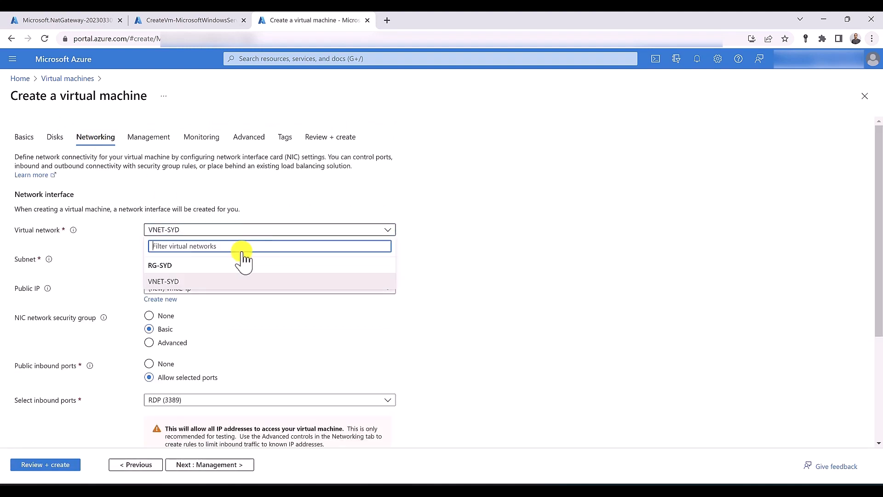
pyautogui.click(226, 281)
pyautogui.click(149, 343)
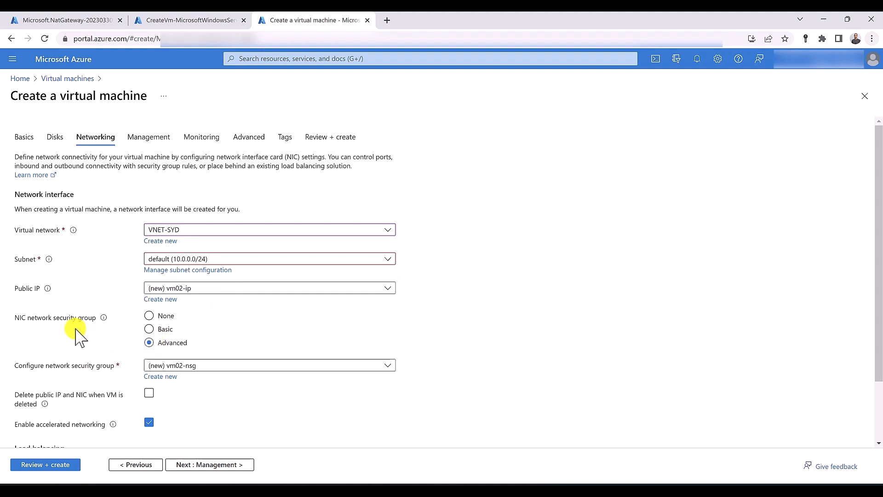
pyautogui.click(164, 376)
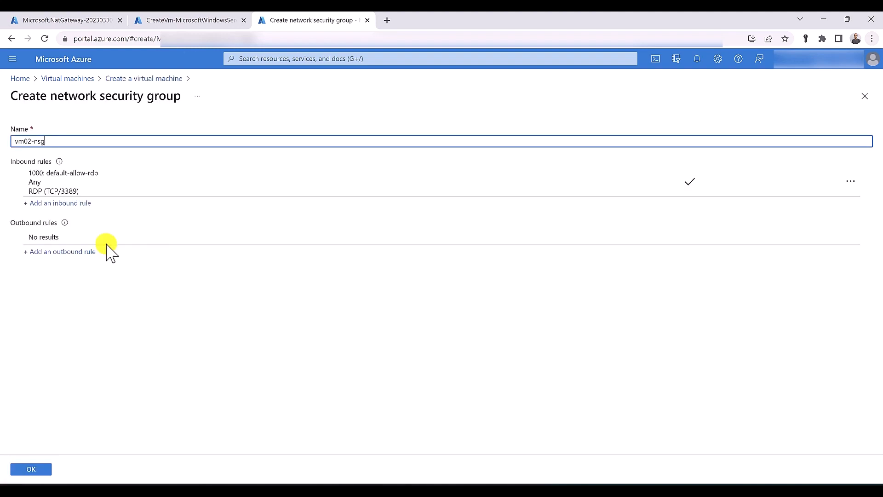
# Add an HTTP inbound rule at priority 100 and confirm vm02-nsg
pyautogui.click(70, 203)
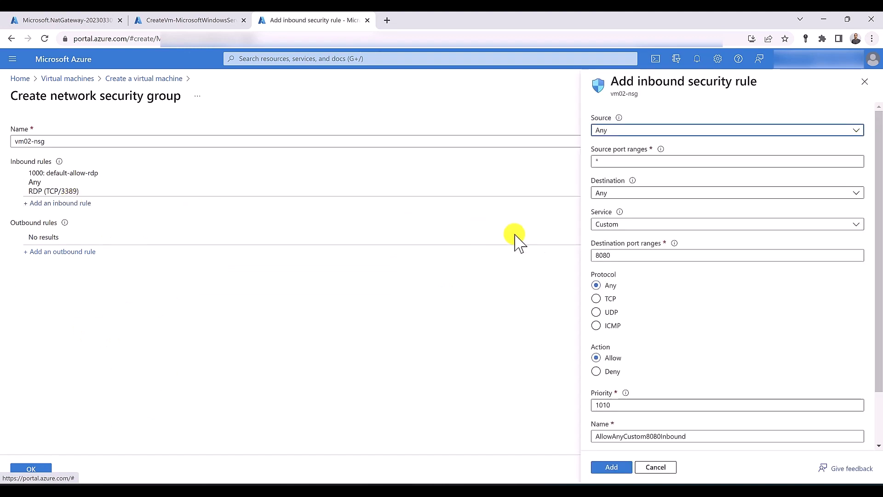
pyautogui.click(618, 224)
pyautogui.click(614, 239)
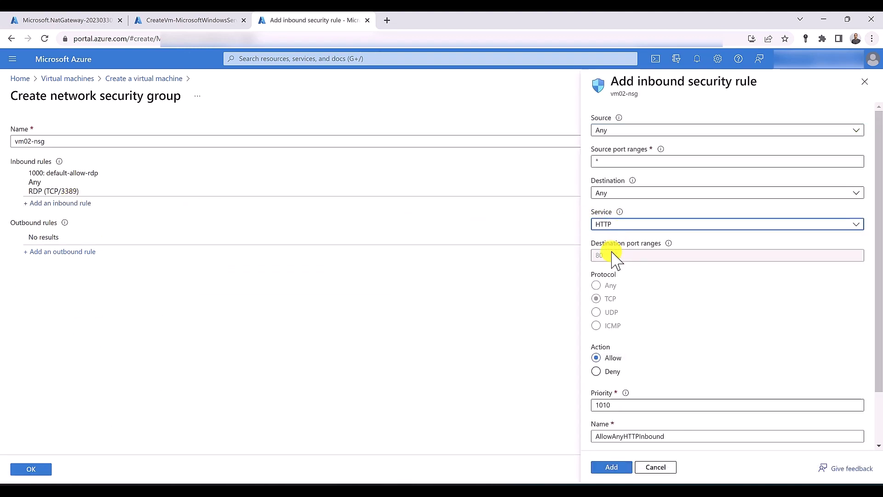
pyautogui.click(602, 405)
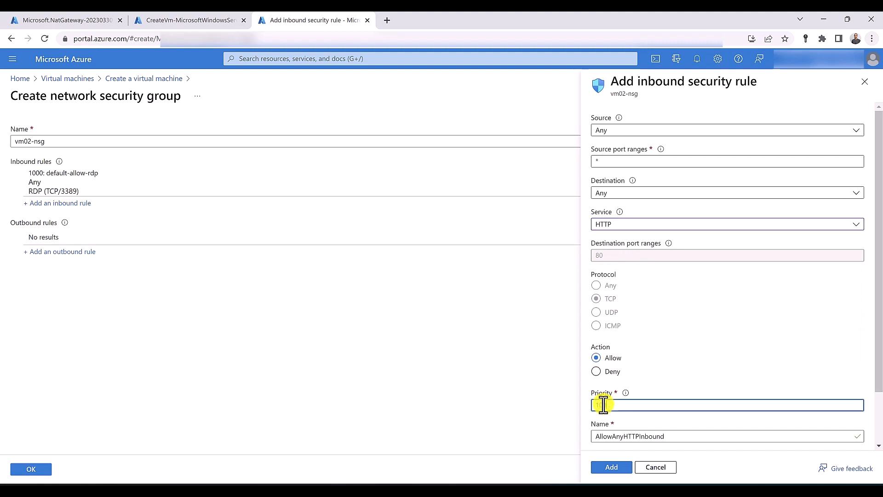
pyautogui.write('100')
pyautogui.click(611, 467)
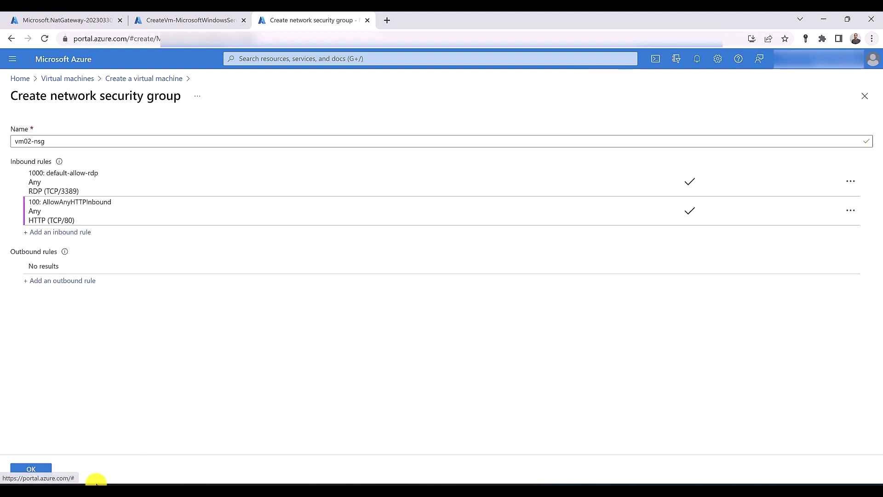
pyautogui.click(39, 469)
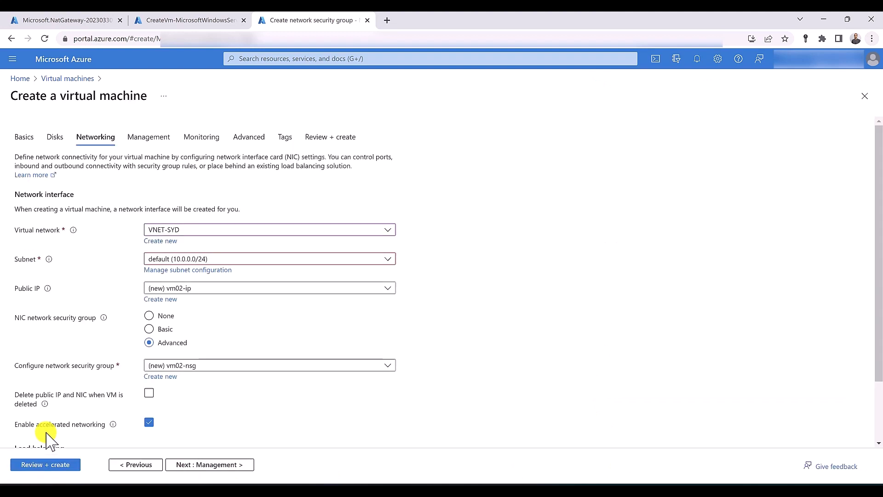
pyautogui.scroll(-2, 80, 397)
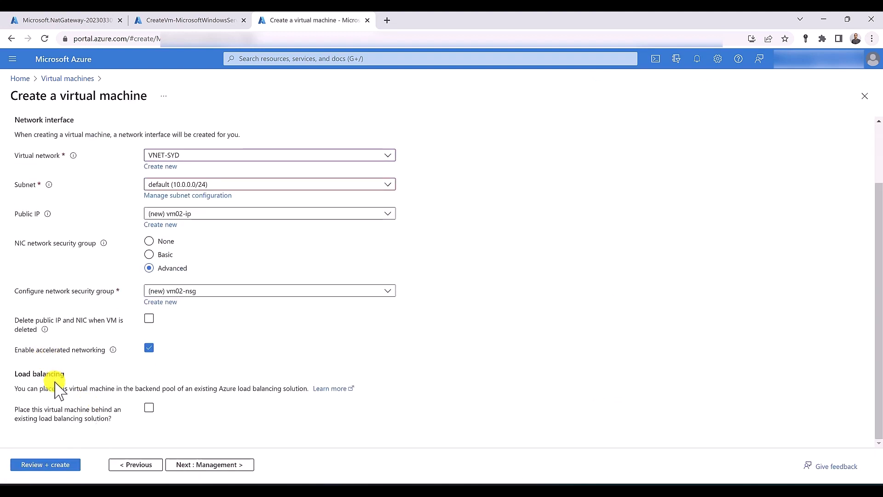
pyautogui.scroll(2, 58, 389)
pyautogui.scroll(-2, 58, 389)
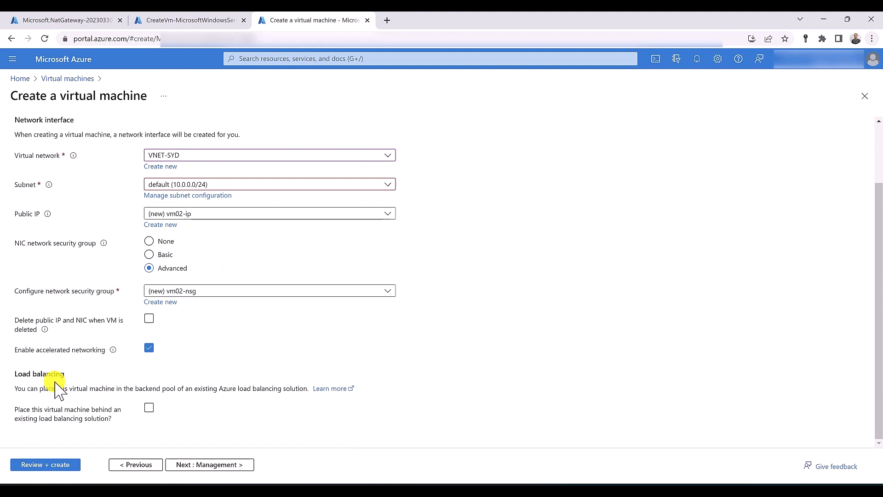
# Validate vm02's settings and create it, briefly checking the earlier deployment
pyautogui.click(48, 465)
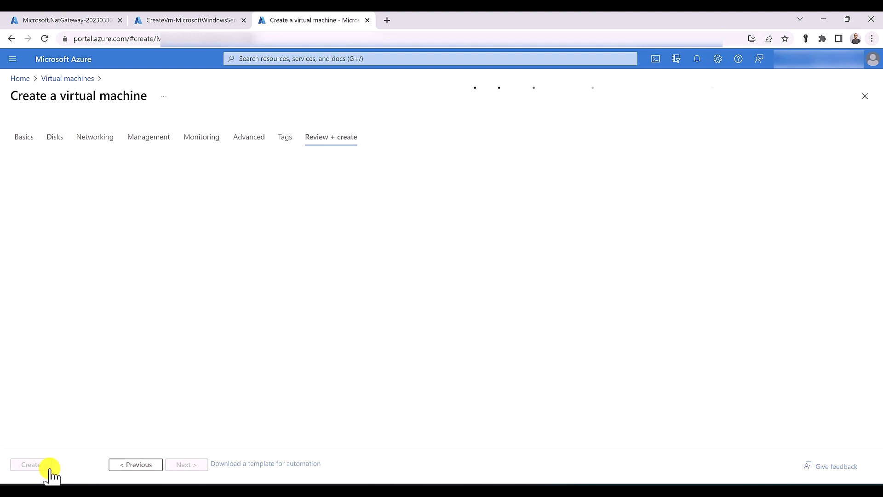
pyautogui.click(50, 468)
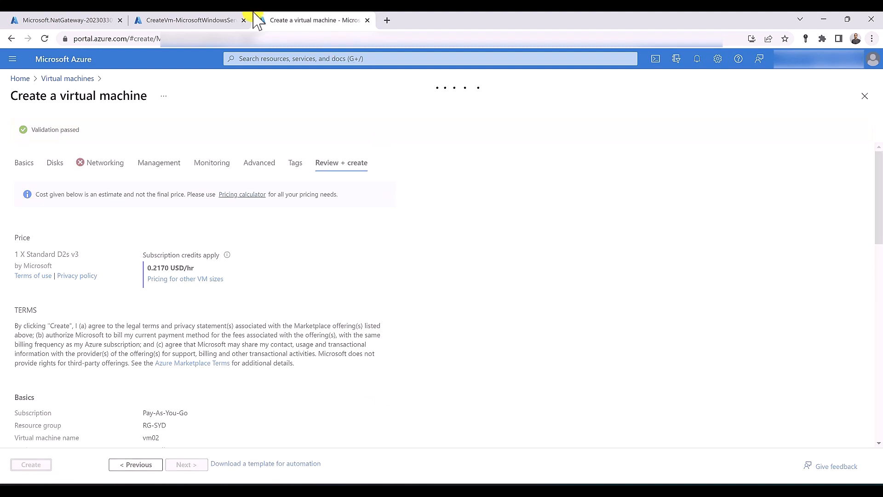
pyautogui.click(198, 20)
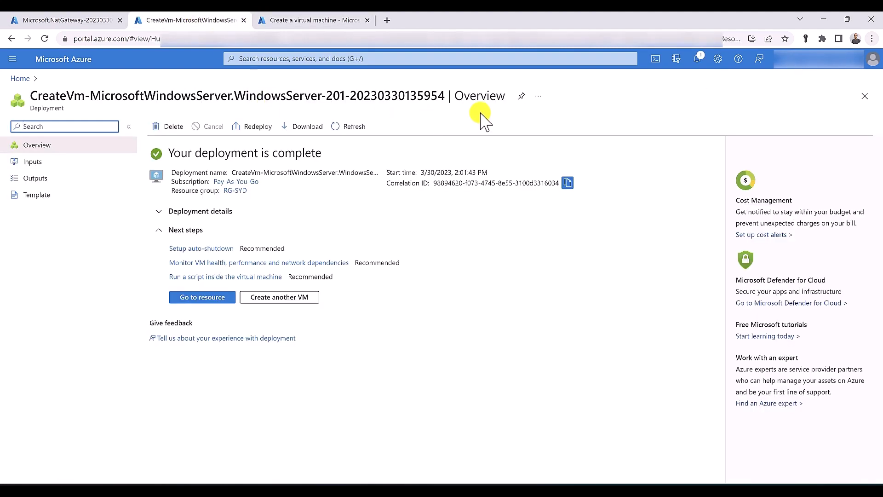
pyautogui.click(654, 64)
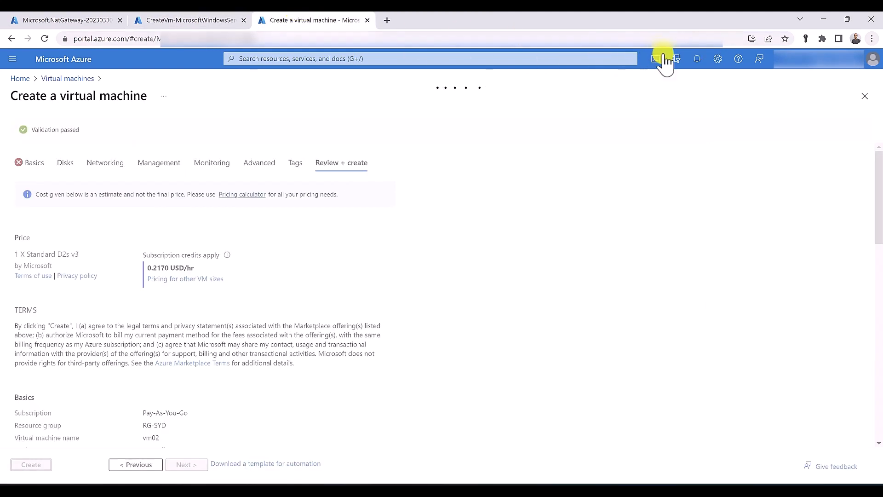
# In Cloud Shell, run the pasted Set-AzVMExtension IIS command for vm01 in RG-SYD
pyautogui.click(655, 59)
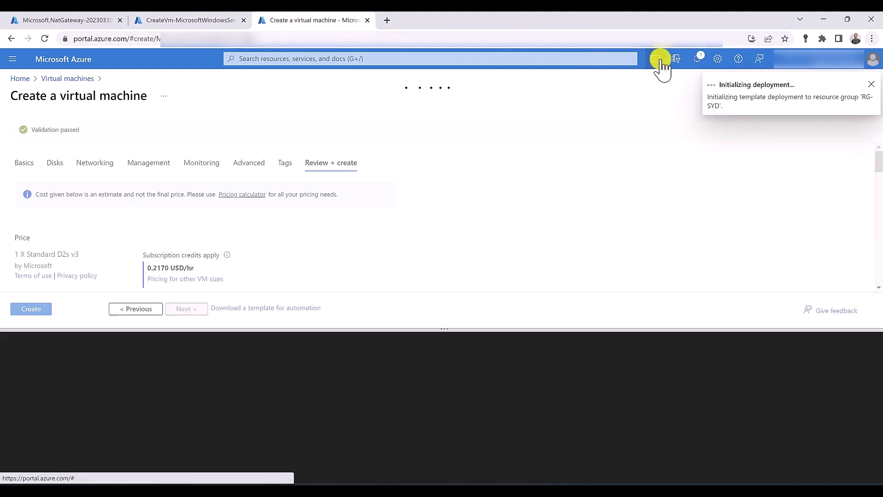
pyautogui.click(232, 21)
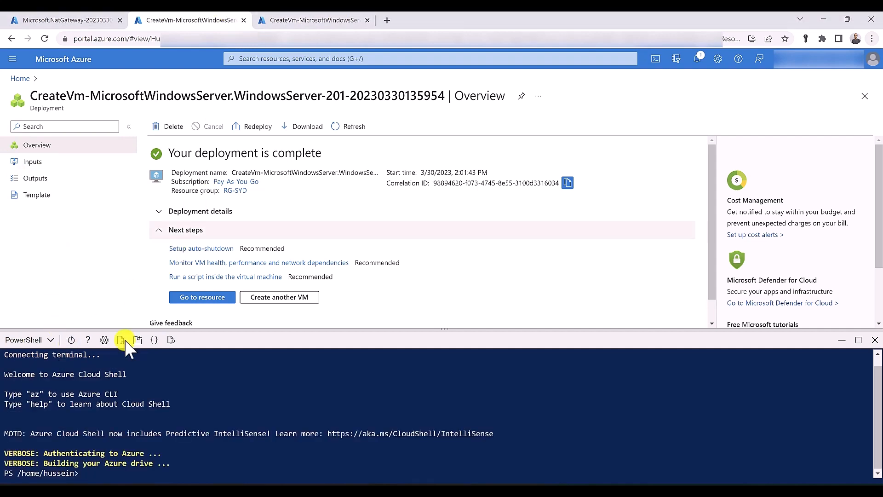
pyautogui.rightClick(95, 470)
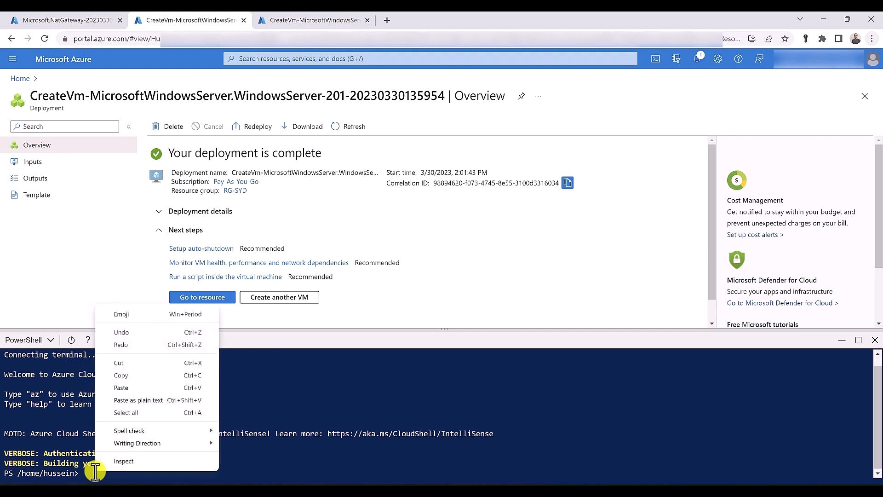
pyautogui.click(120, 388)
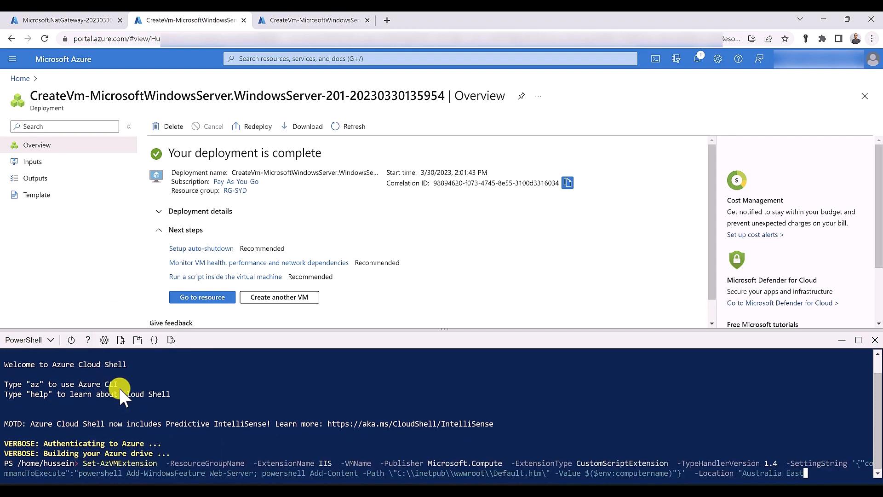
pyautogui.press('Home')
pyautogui.hotkey('ctrl', 'Right')
pyautogui.hotkey('ctrl', 'Right')
pyautogui.write('RG-SYD')
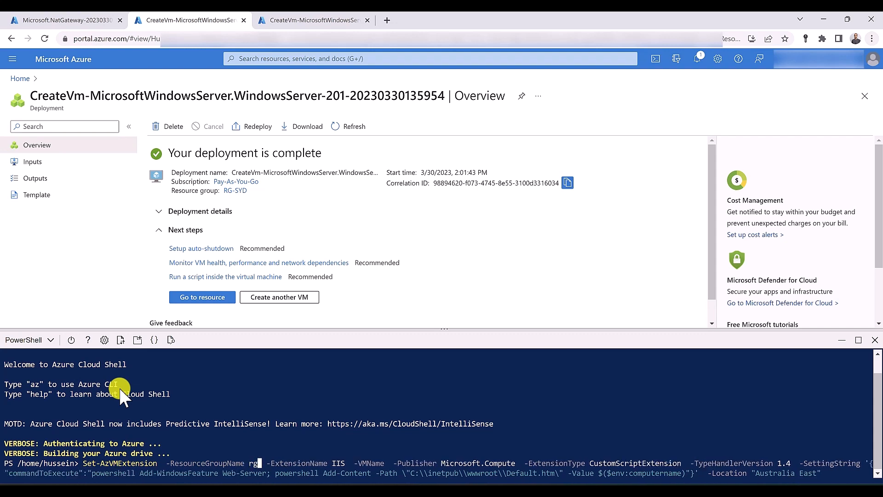
pyautogui.hotkey('ctrl', 'Right')
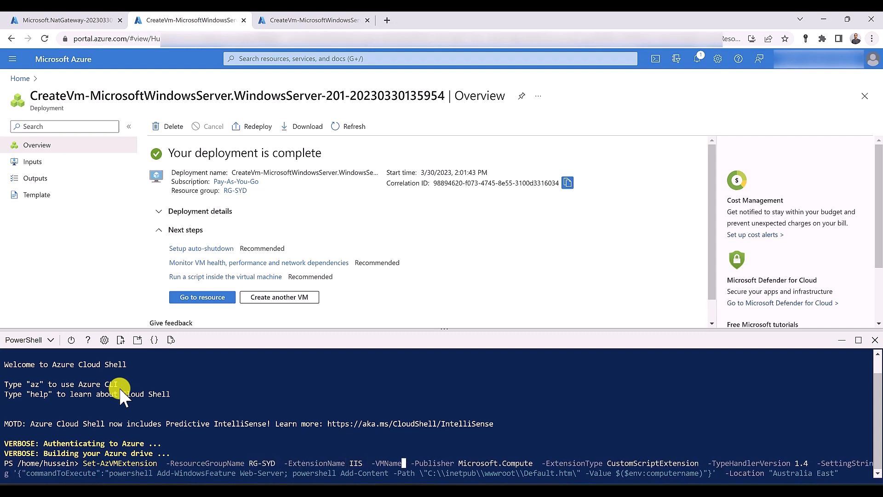
pyautogui.write('vm01')
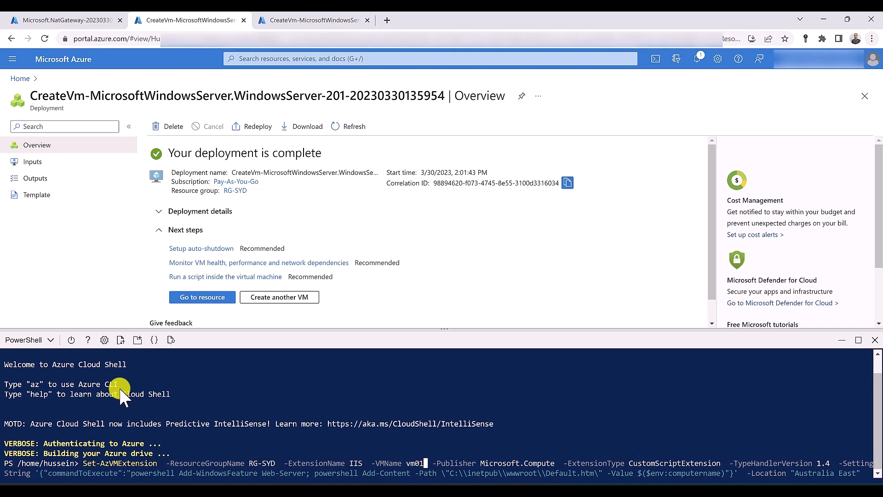
pyautogui.press('Return')
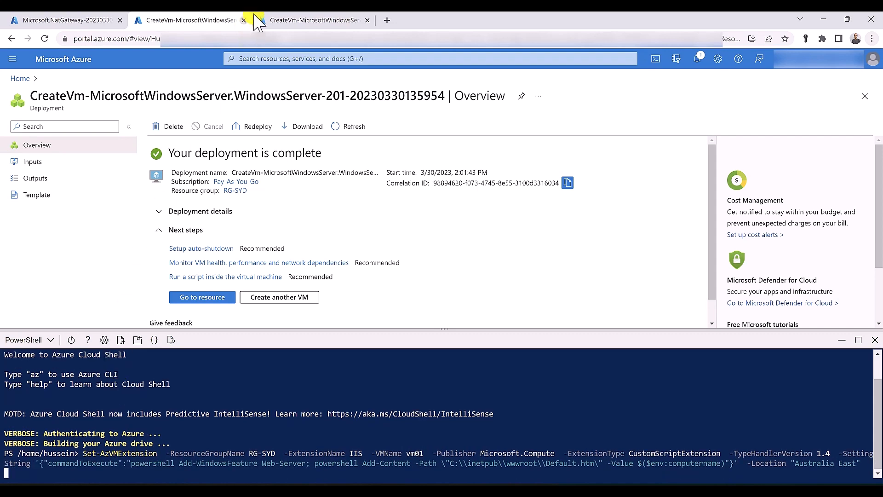
# Run the same IIS extension command for vm02 in RG-SYD
pyautogui.click(286, 20)
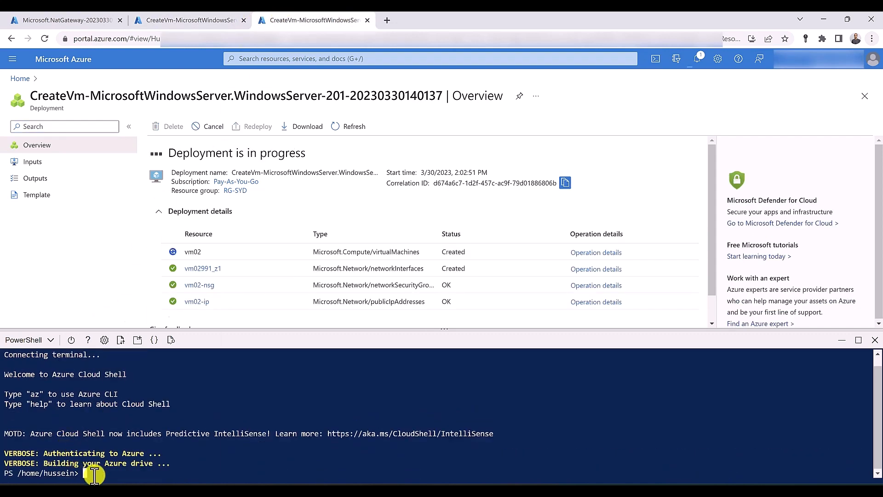
pyautogui.rightClick(83, 474)
pyautogui.click(131, 398)
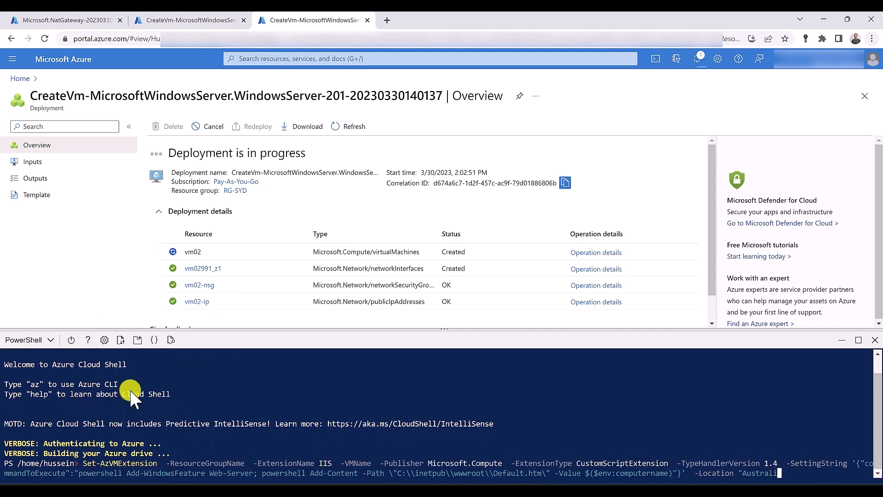
pyautogui.hotkey('ctrl', 'Right')
pyautogui.hotkey('ctrl', 'Right')
pyautogui.hotkey('ctrl', 'Right')
pyautogui.hotkey('ctrl', 'Left')
pyautogui.write('rg')
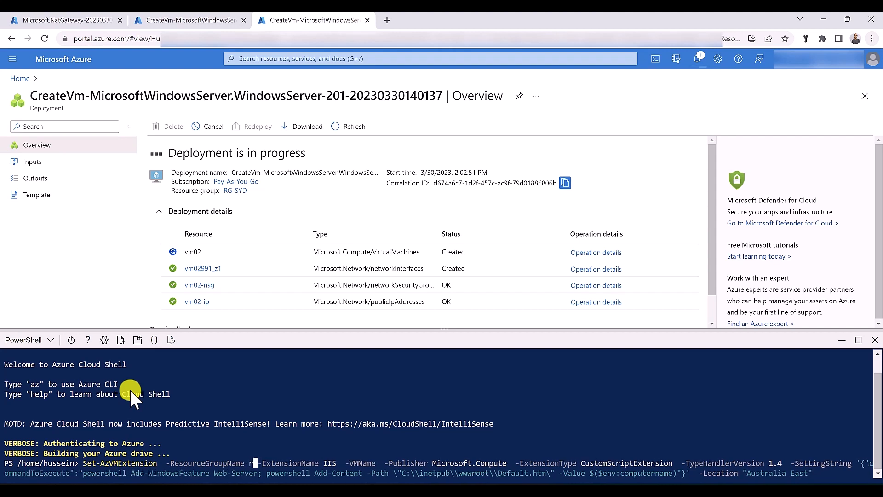
pyautogui.press('Tab')
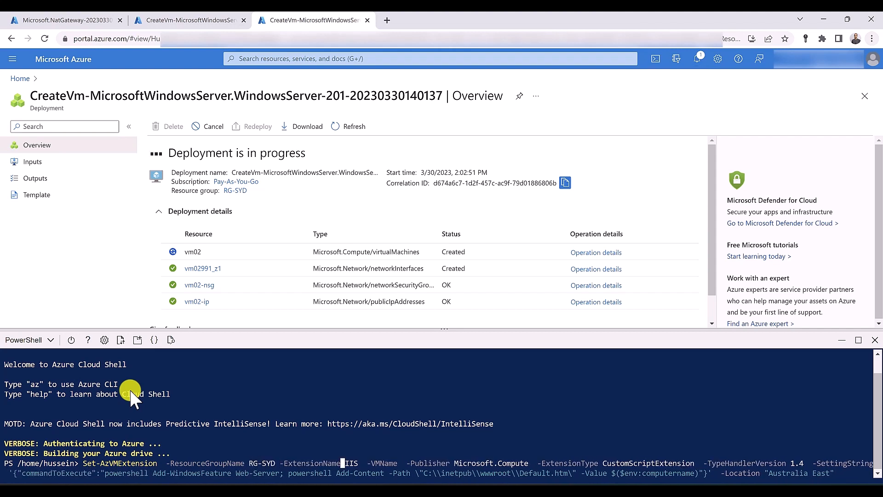
pyautogui.hotkey('ctrl', 'Right')
pyautogui.hotkey('ctrl', 'Right')
pyautogui.write('vm')
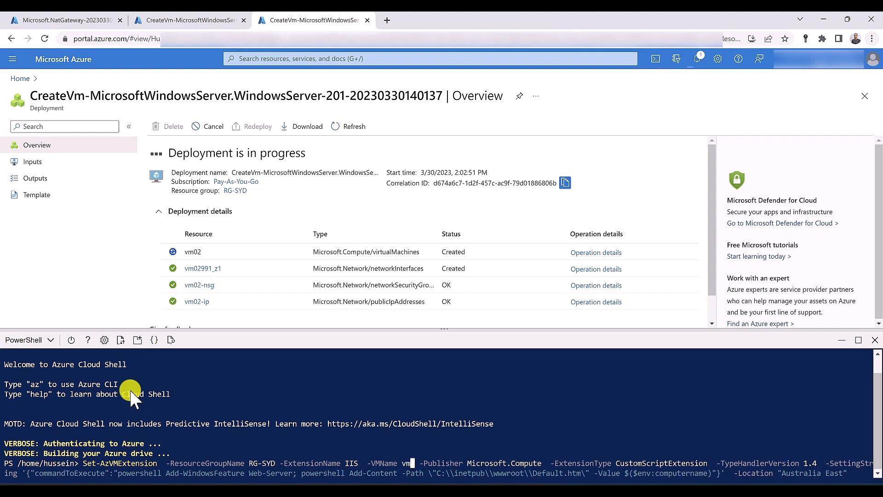
pyautogui.write('02')
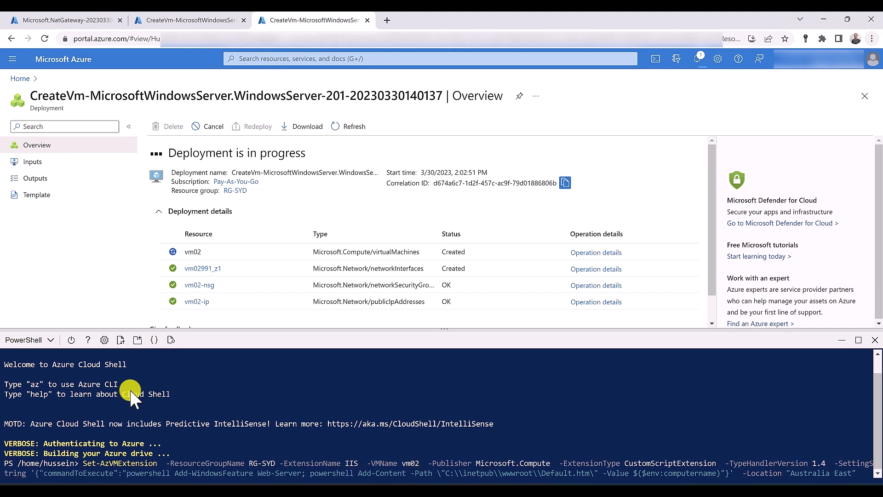
pyautogui.press('Return')
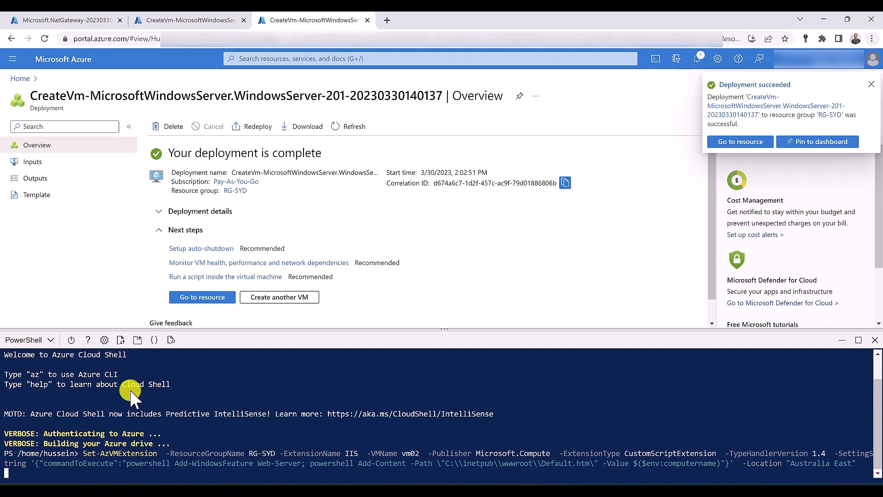
# Start load balancer Zone-one-LB in RG-SYD as a Public, Regional-tier balancer
pyautogui.click(260, 58)
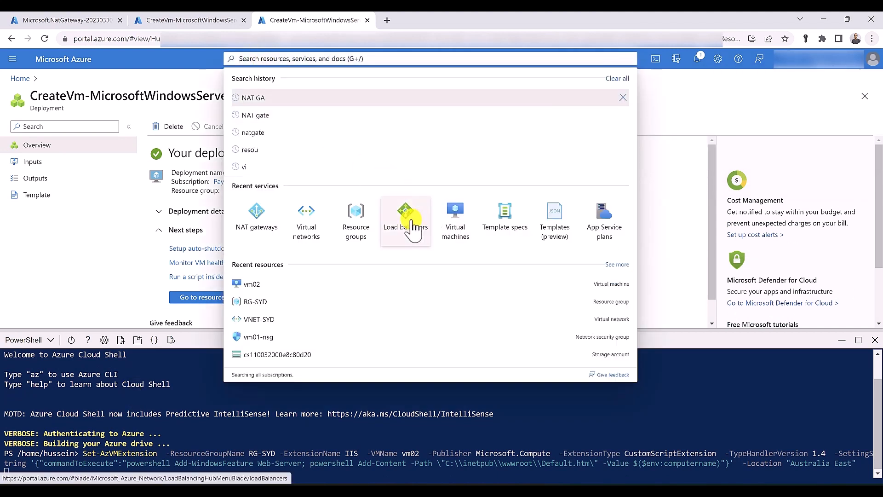
pyautogui.middleClick(414, 225)
pyautogui.click(430, 20)
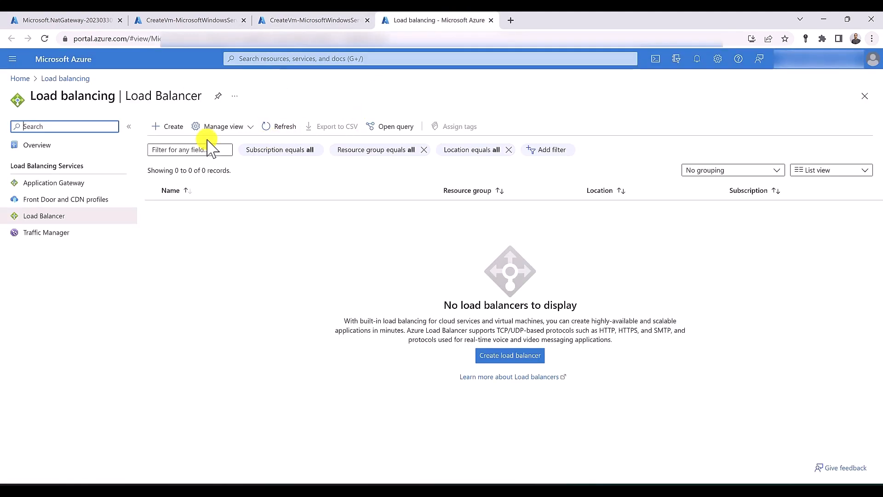
pyautogui.click(172, 131)
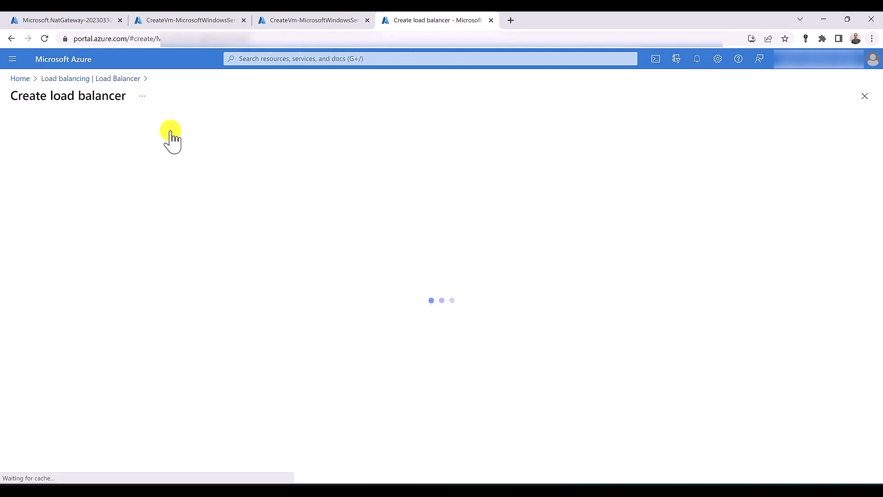
pyautogui.click(209, 249)
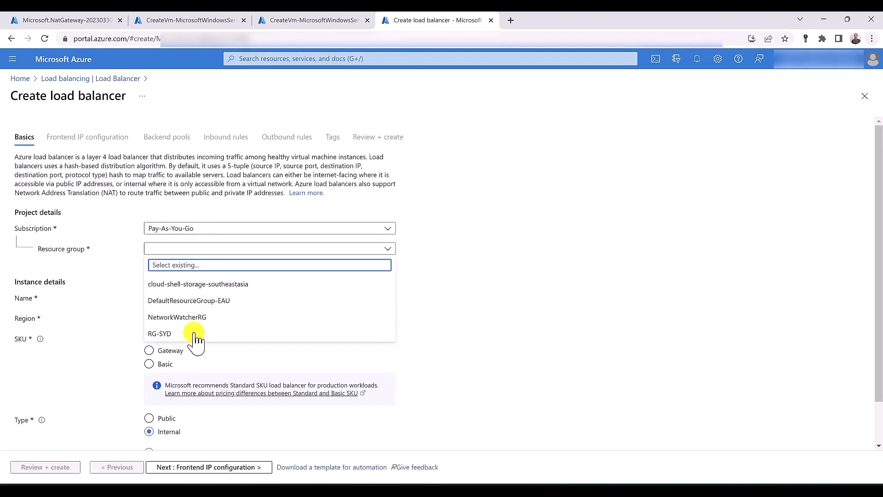
pyautogui.click(194, 333)
pyautogui.click(195, 297)
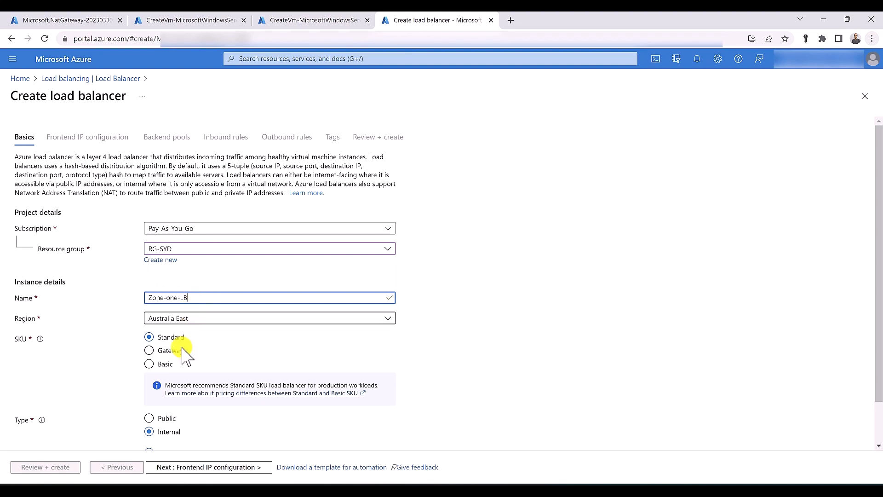
pyautogui.click(149, 418)
pyautogui.scroll(-1, 158, 420)
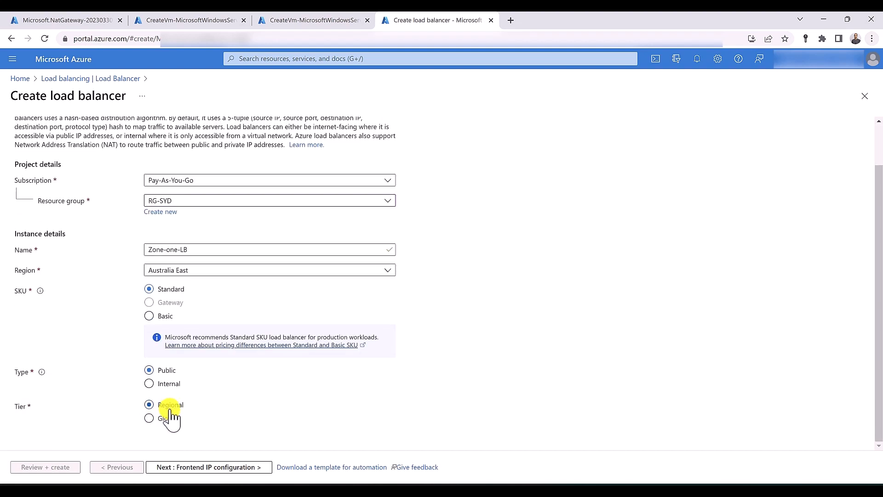
pyautogui.click(188, 467)
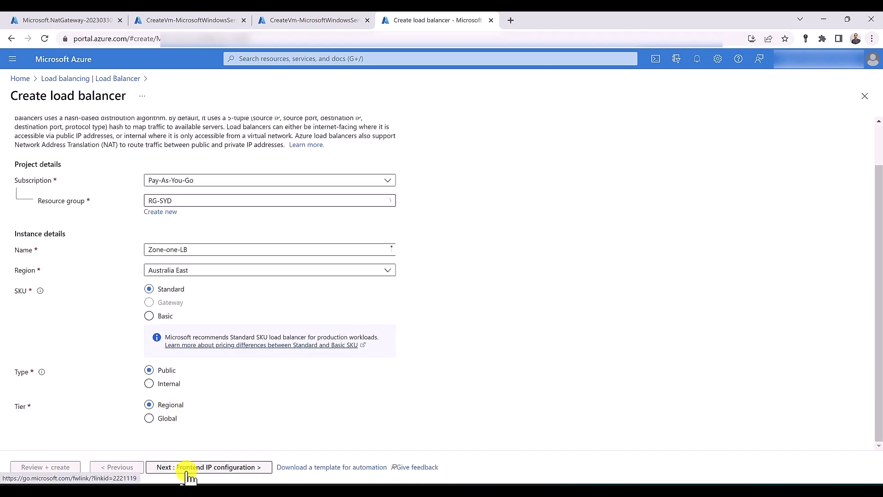
# Add frontend Zoneone-LB-IP, creating public IP ZoneOnePublicIP in availability zone 1
pyautogui.click(72, 189)
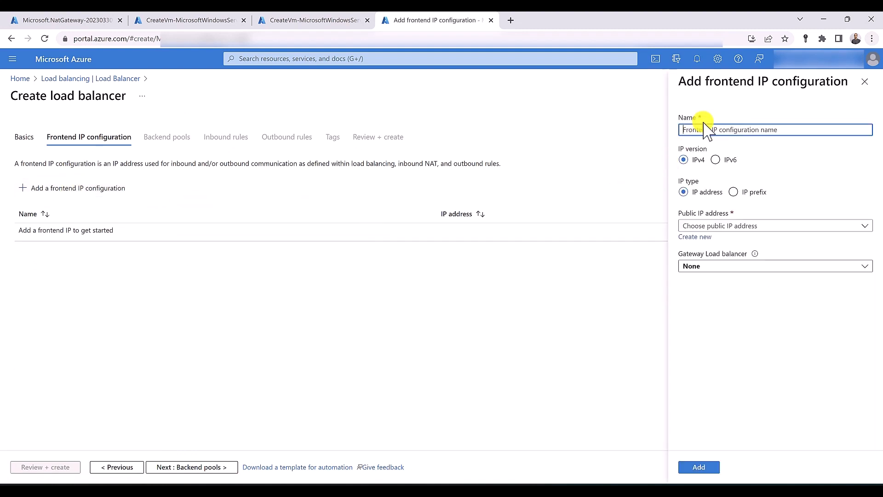
pyautogui.write('Zoneone-LB-IP')
pyautogui.click(700, 237)
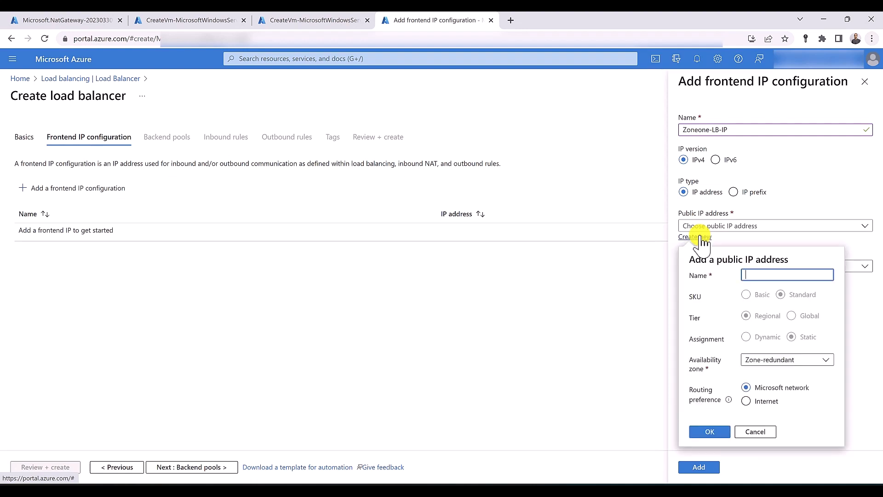
pyautogui.write('Zone')
pyautogui.write('ON')
pyautogui.write('OnePublicIP')
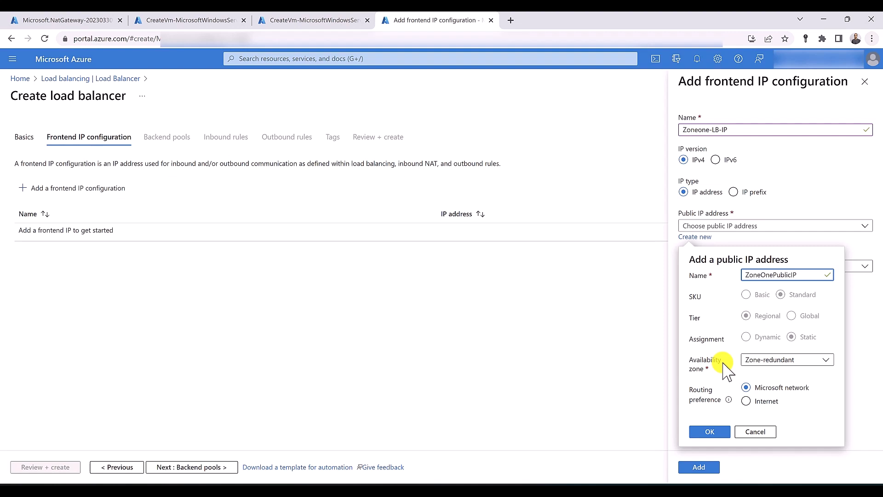
pyautogui.click(760, 361)
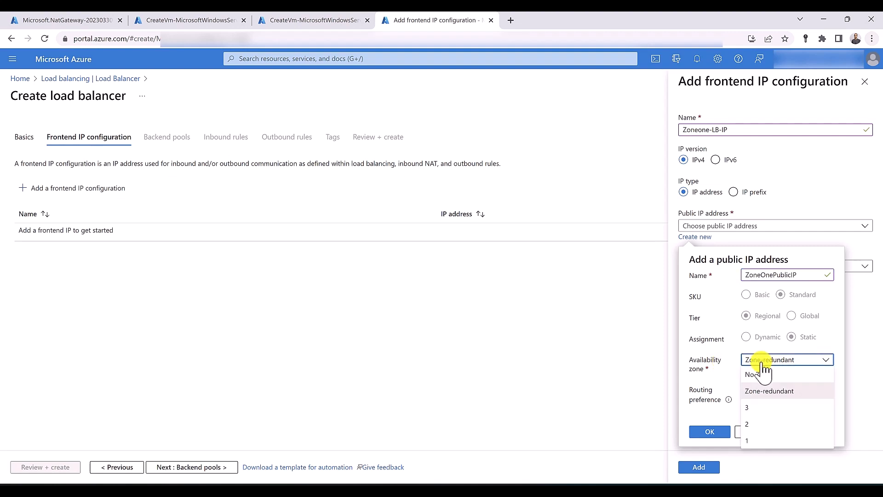
pyautogui.click(764, 442)
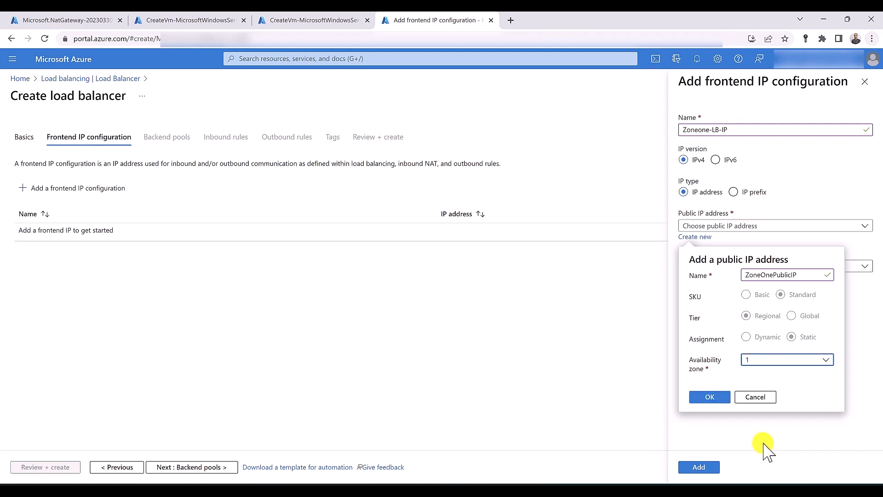
pyautogui.click(716, 396)
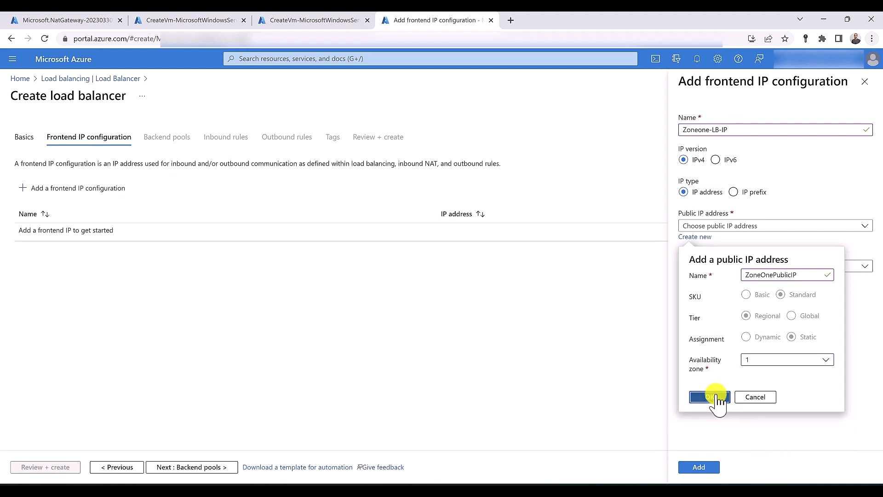
pyautogui.click(703, 466)
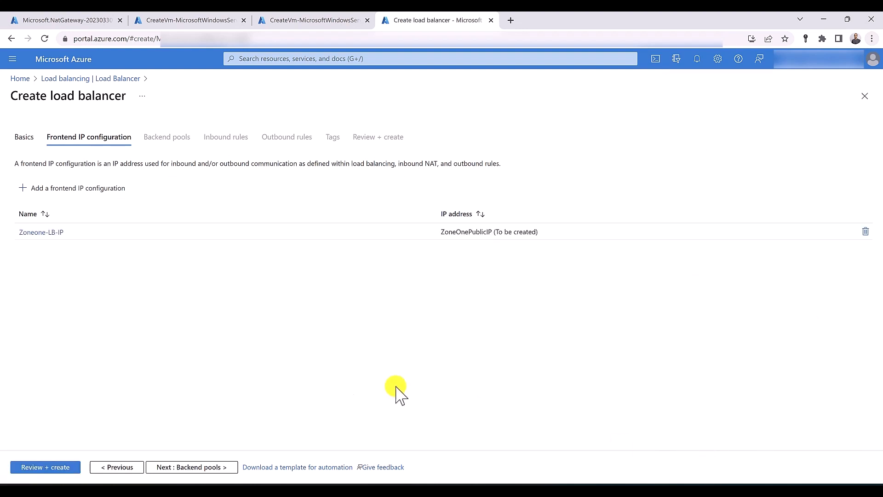
# Add a backend pool named 'backend' on VNET-SYD containing vm01 and vm02, and save it
pyautogui.click(221, 467)
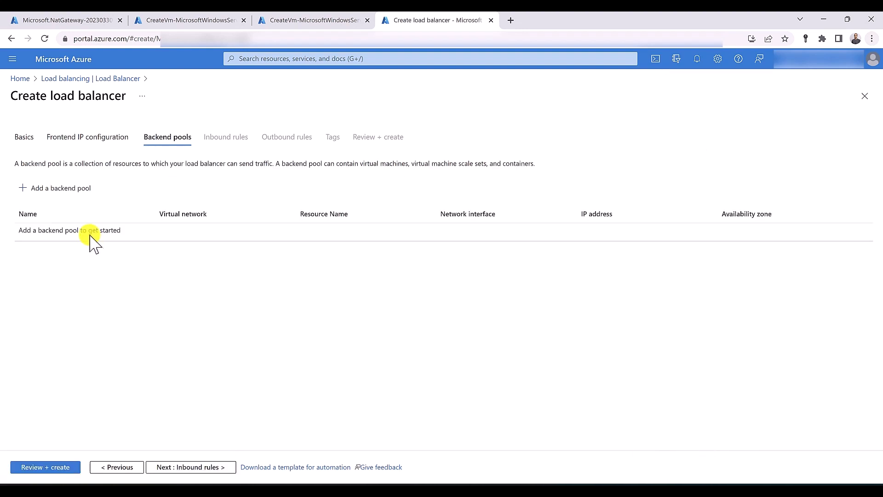
pyautogui.click(62, 189)
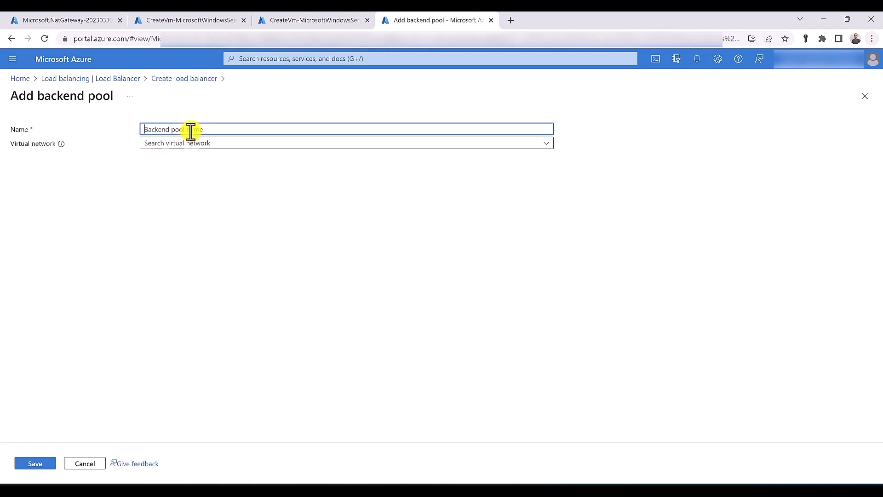
pyautogui.write('backend')
pyautogui.press('Tab')
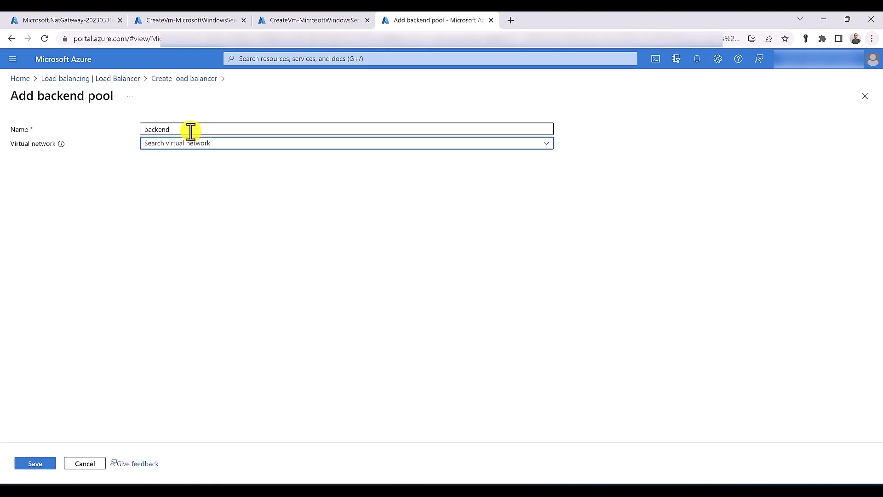
pyautogui.click(191, 144)
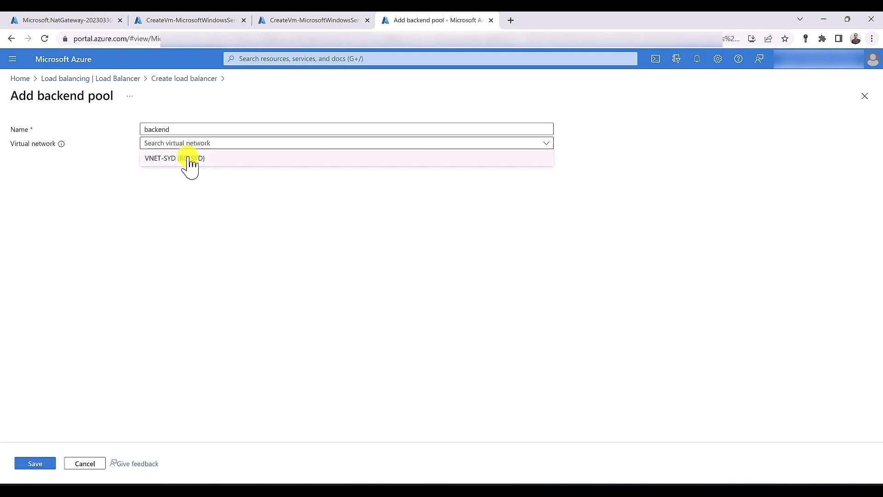
pyautogui.click(190, 160)
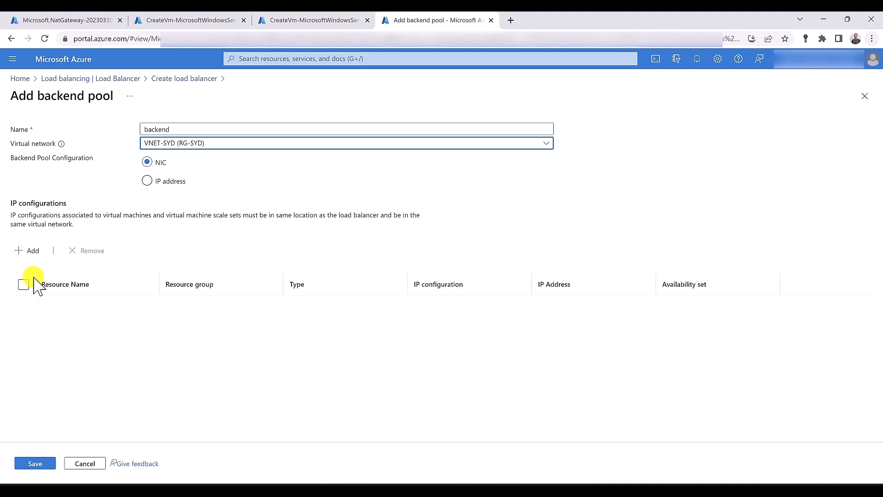
pyautogui.click(24, 251)
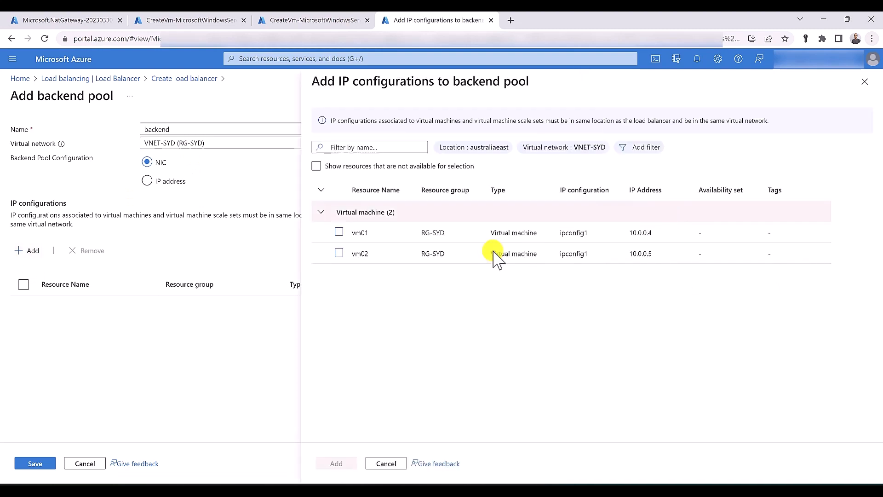
pyautogui.click(339, 252)
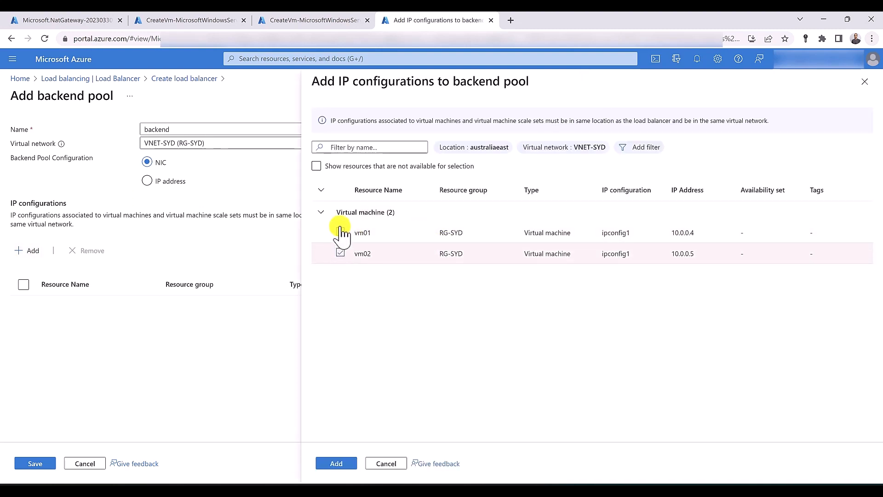
pyautogui.click(340, 232)
pyautogui.click(342, 457)
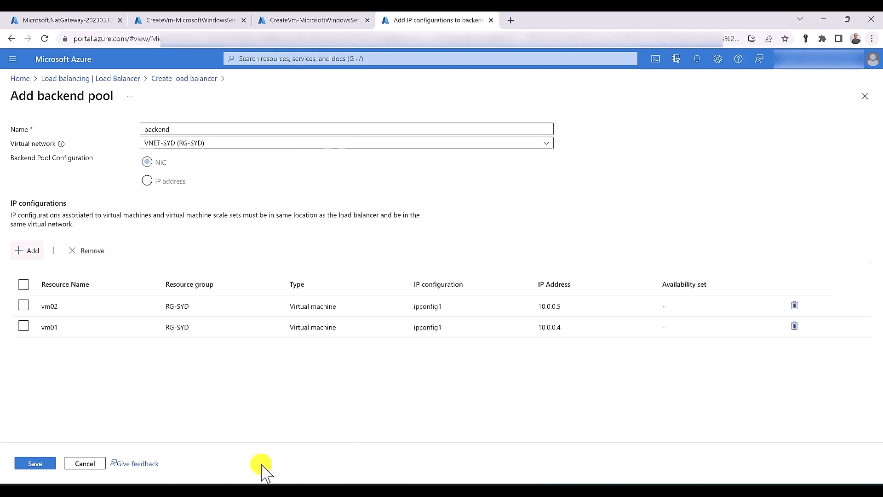
pyautogui.click(23, 463)
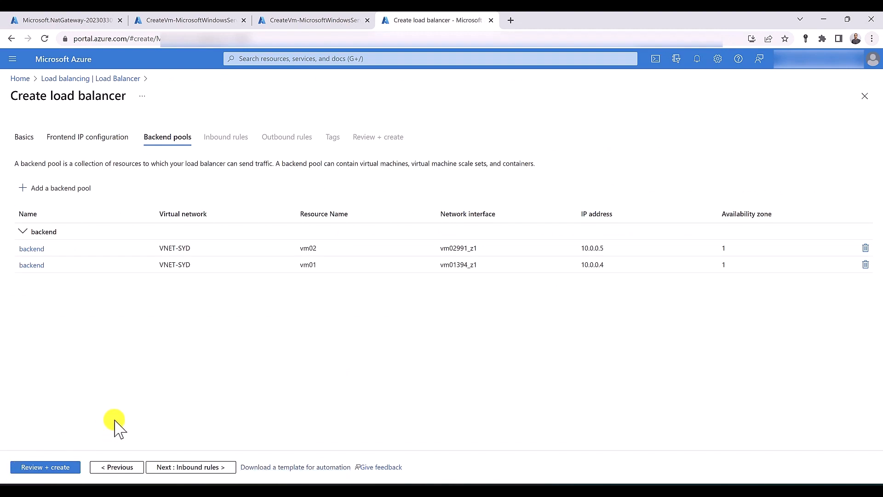
# Define rule LBrule with frontend Zoneone-LB-IP, backend pool 'backend', port 80 and backend port 80
pyautogui.click(193, 468)
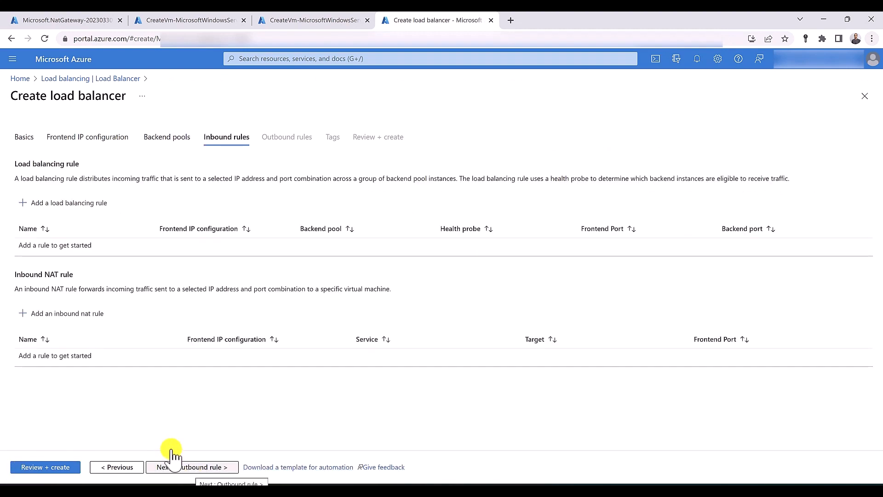
pyautogui.click(77, 212)
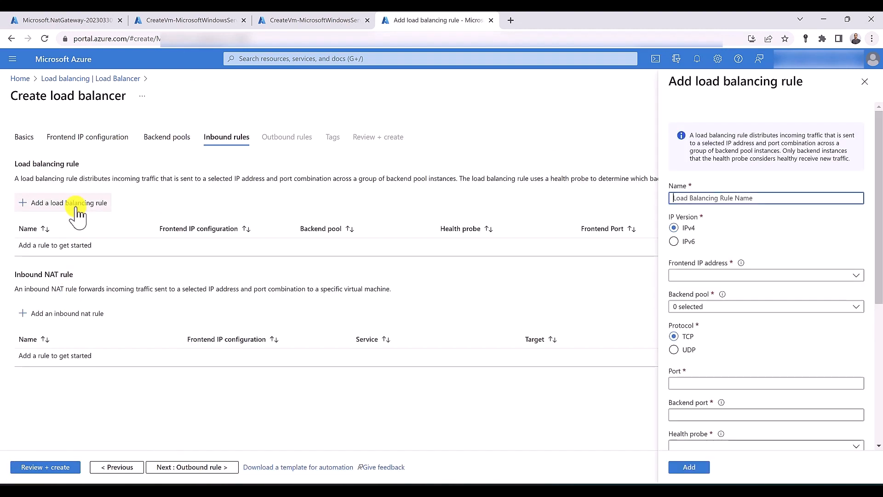
pyautogui.write('LBrule')
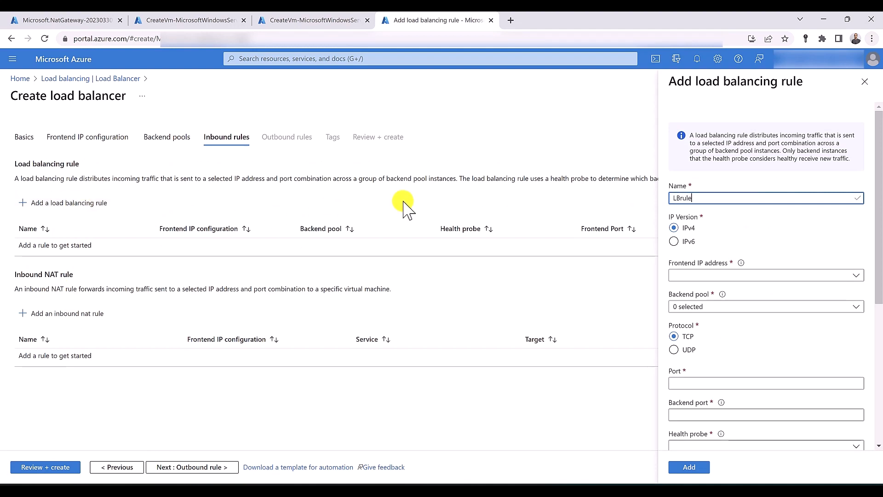
pyautogui.click(679, 275)
pyautogui.click(685, 310)
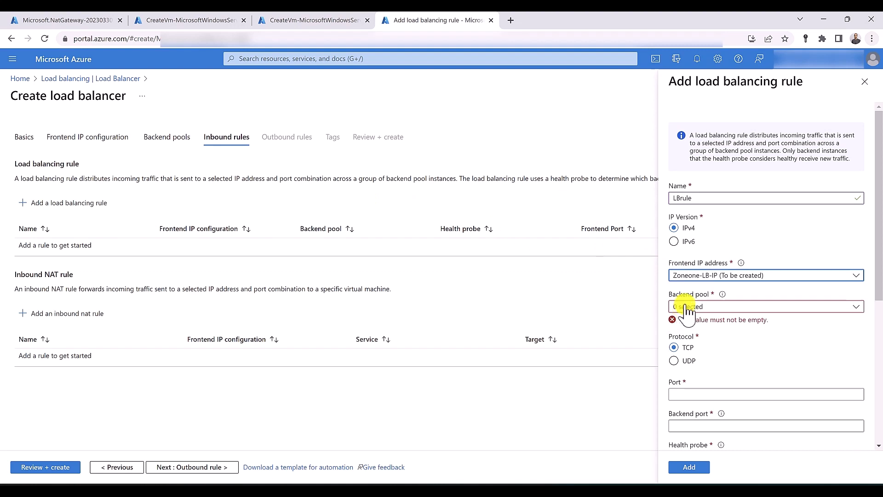
pyautogui.click(687, 307)
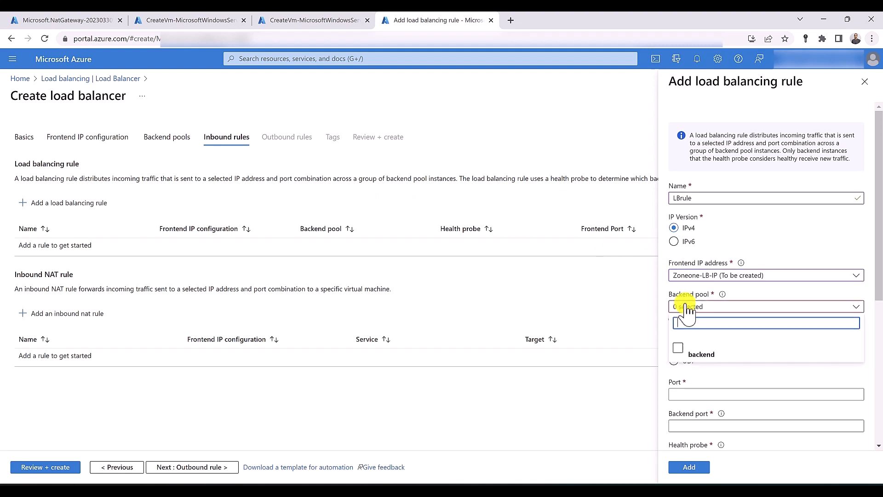
pyautogui.click(700, 354)
pyautogui.click(704, 383)
pyautogui.write('80')
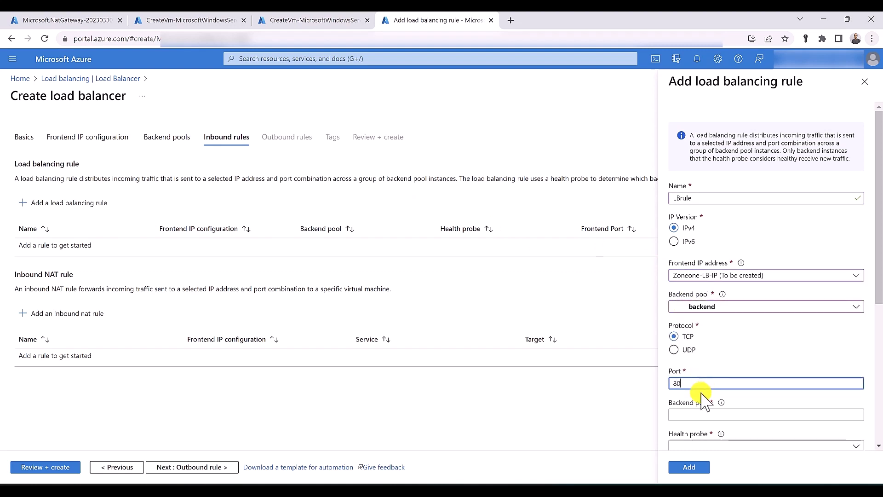
pyautogui.click(697, 414)
pyautogui.write('80')
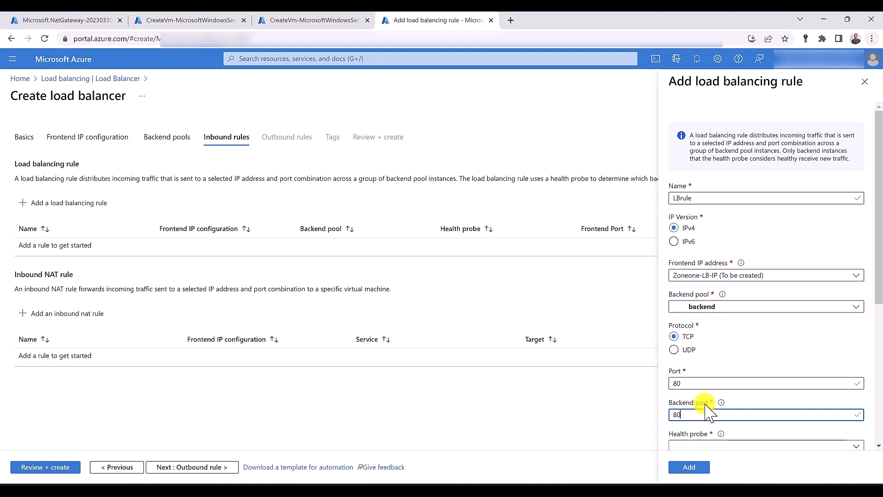
pyautogui.scroll(-3, 702, 408)
# Add a new TCP healthProbe and TCP reset, add the rule, then validate and create Zone-one-LB
pyautogui.click(679, 302)
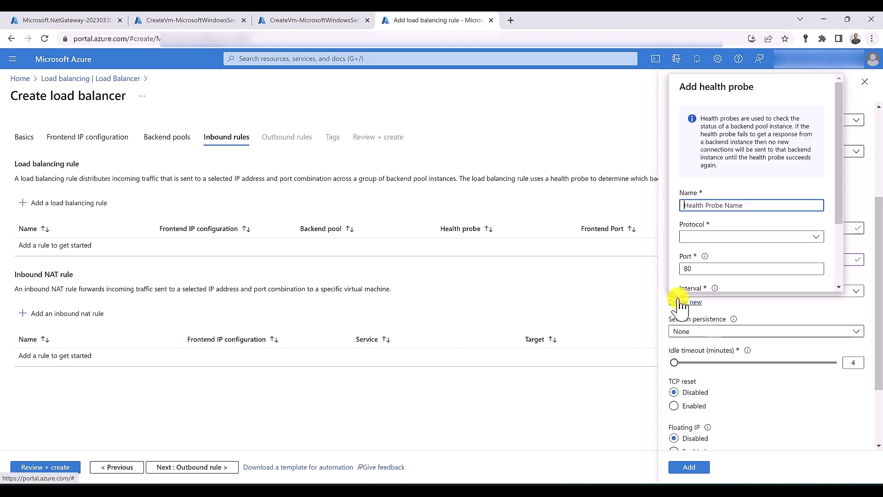
pyautogui.write('hral')
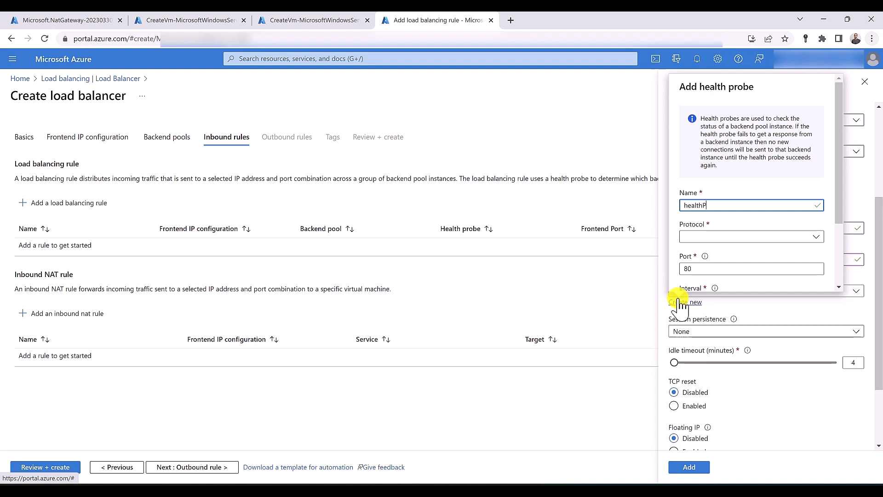
pyautogui.click(716, 234)
pyautogui.click(708, 254)
pyautogui.scroll(-2, 709, 255)
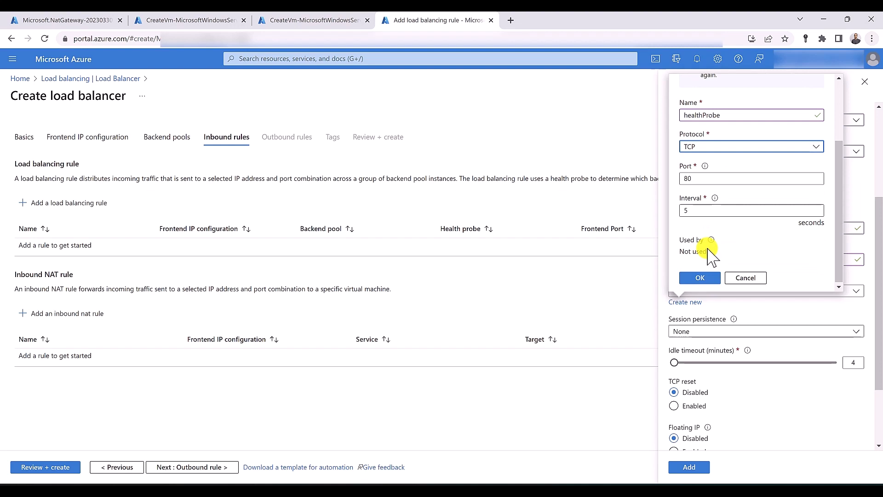
pyautogui.click(698, 277)
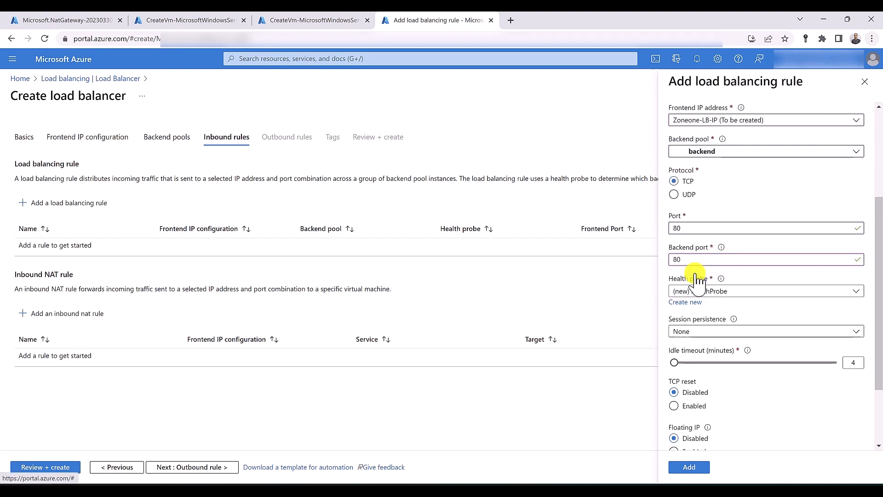
pyautogui.scroll(-2, 696, 278)
pyautogui.click(690, 315)
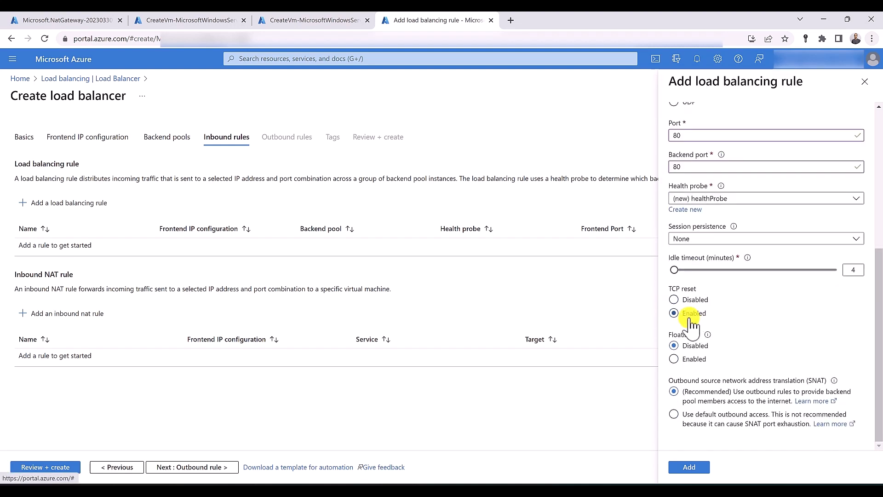
pyautogui.click(683, 468)
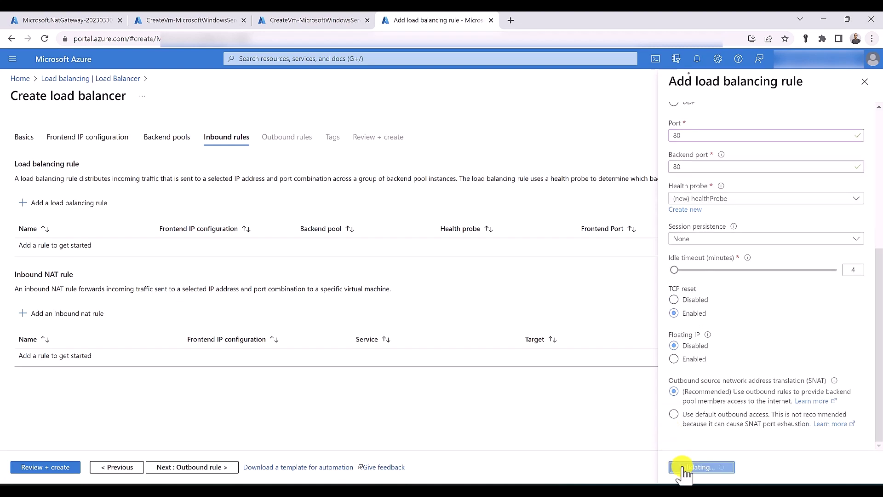
pyautogui.click(58, 467)
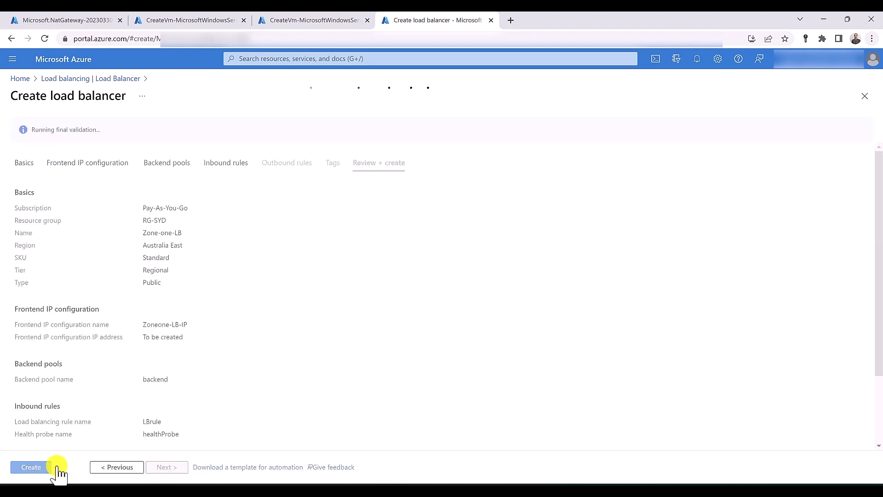
pyautogui.click(46, 467)
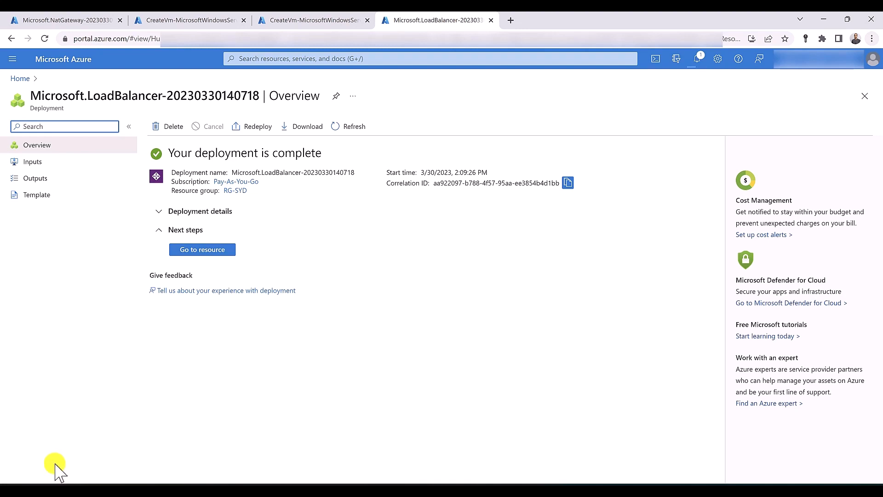
# Open Zone-one-LB's frontend IP configuration and browse to its public IP 20.5.44.0
pyautogui.click(225, 251)
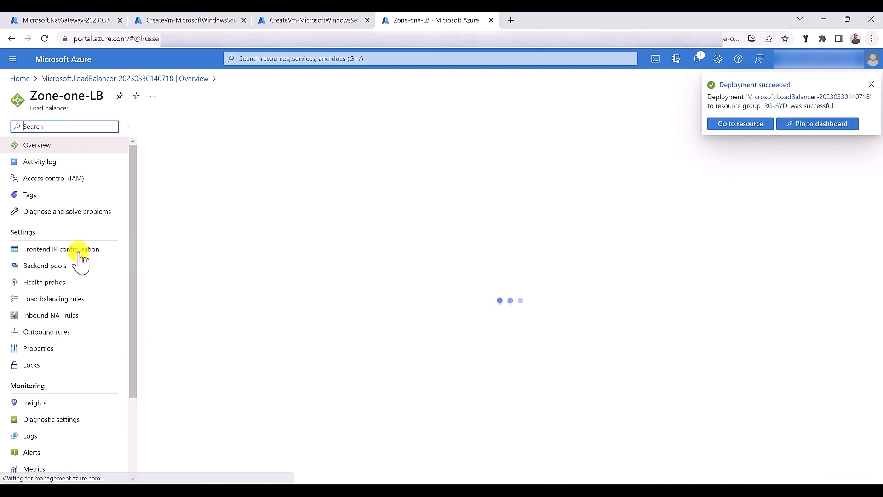
pyautogui.click(77, 250)
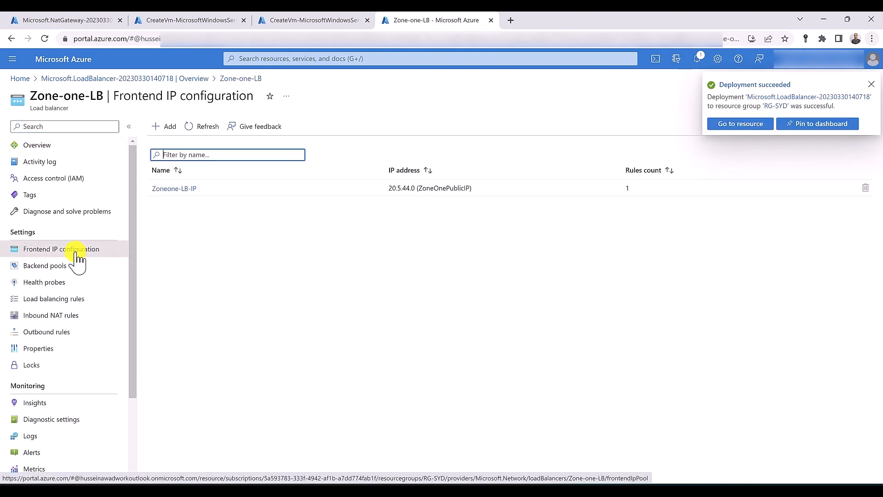
pyautogui.doubleClick(400, 188)
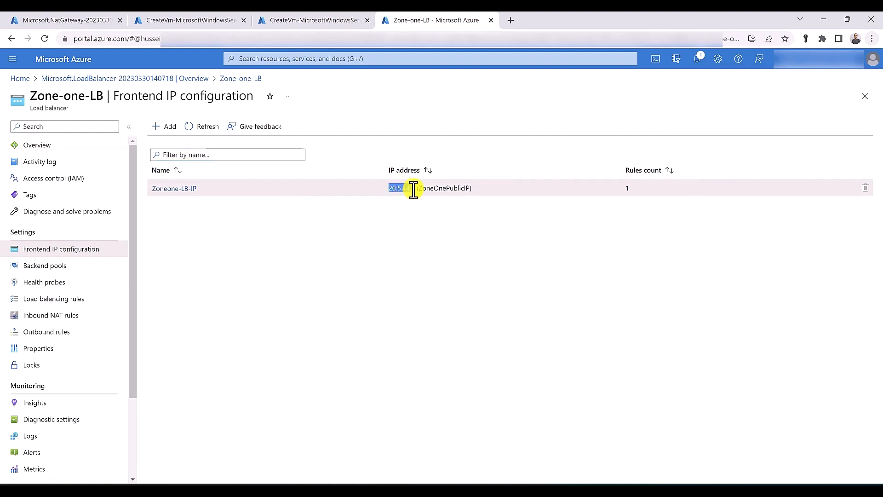
pyautogui.rightClick(398, 188)
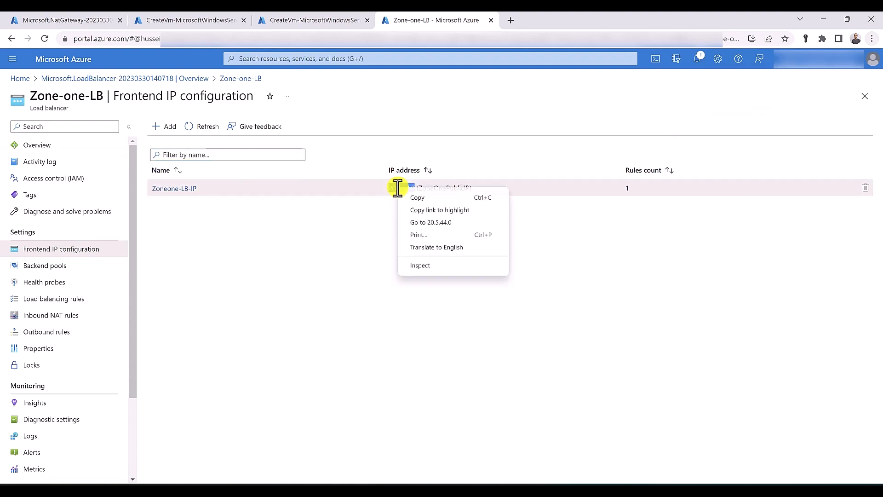
pyautogui.click(420, 223)
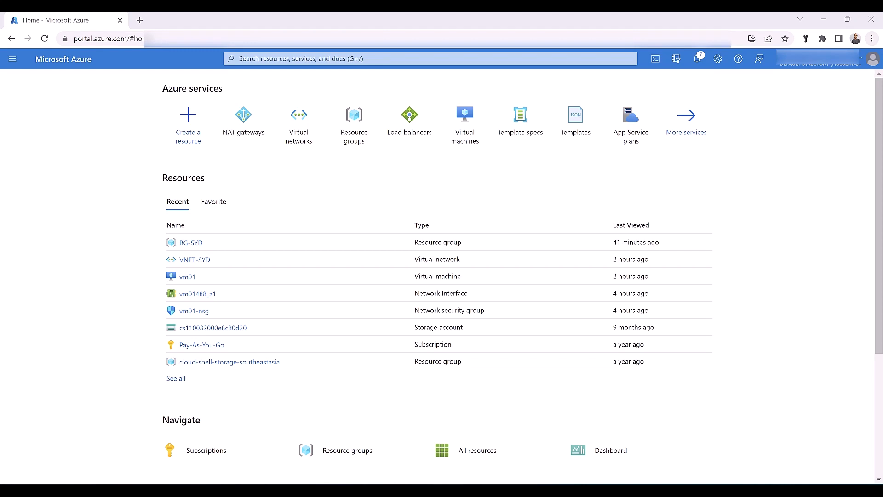
# Open Virtual machines in a new tab and start creating an Azure virtual machine
pyautogui.middleClick(479, 131)
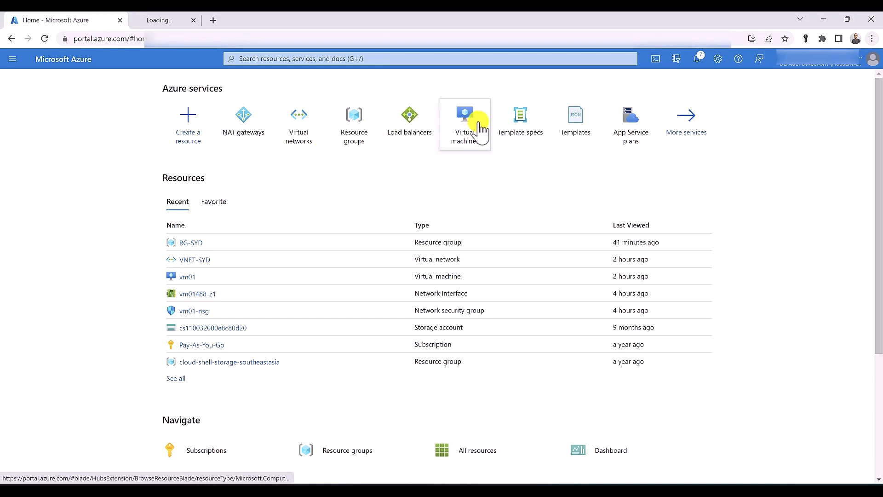
pyautogui.middleClick(478, 131)
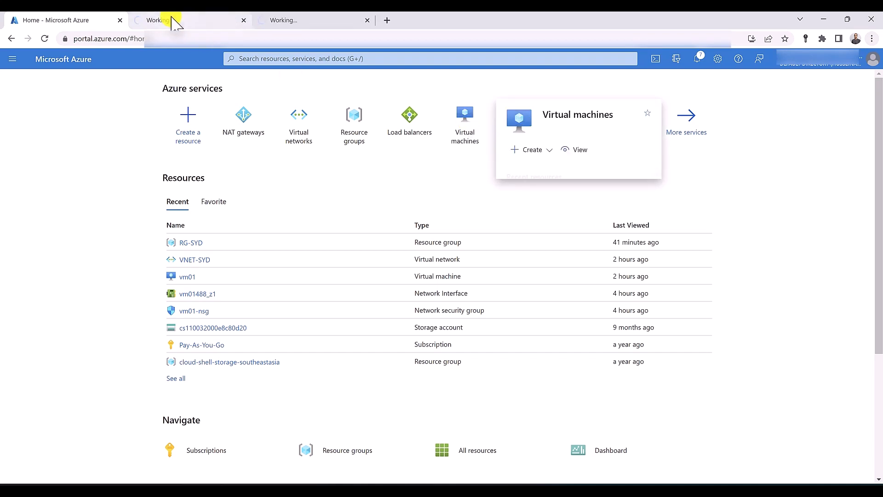
pyautogui.click(173, 21)
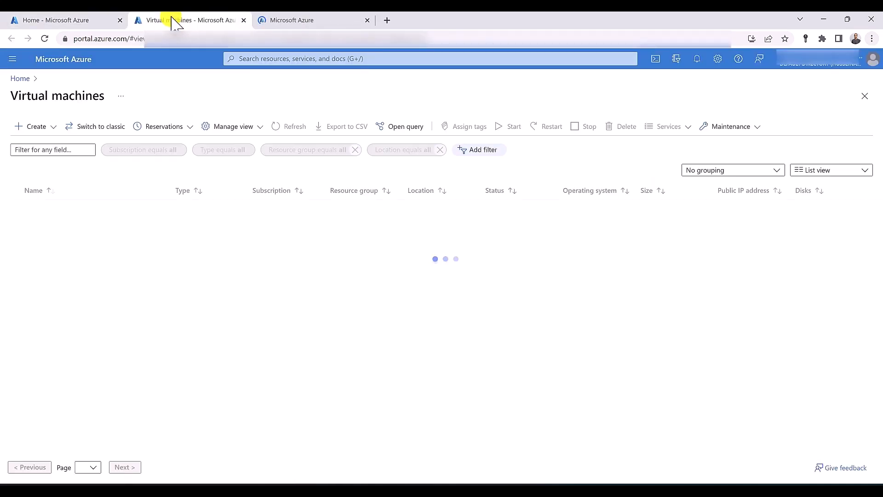
pyautogui.click(37, 126)
pyautogui.click(46, 148)
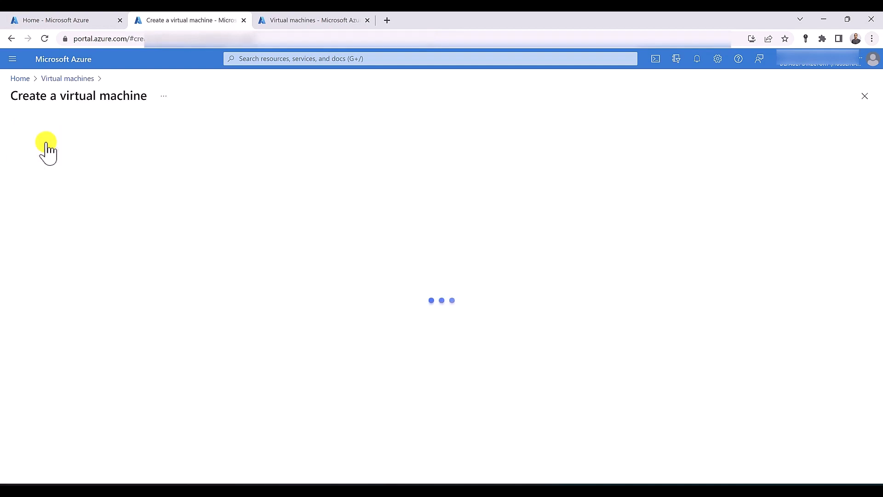
# Name the VM vm03 in resource group RG-SYD, placed in availability zone Zone 2
pyautogui.click(233, 256)
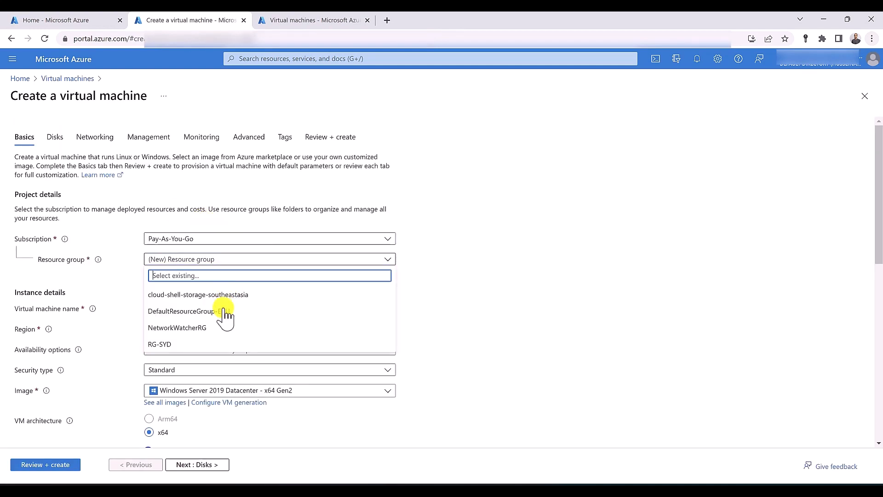
pyautogui.click(217, 344)
pyautogui.click(189, 309)
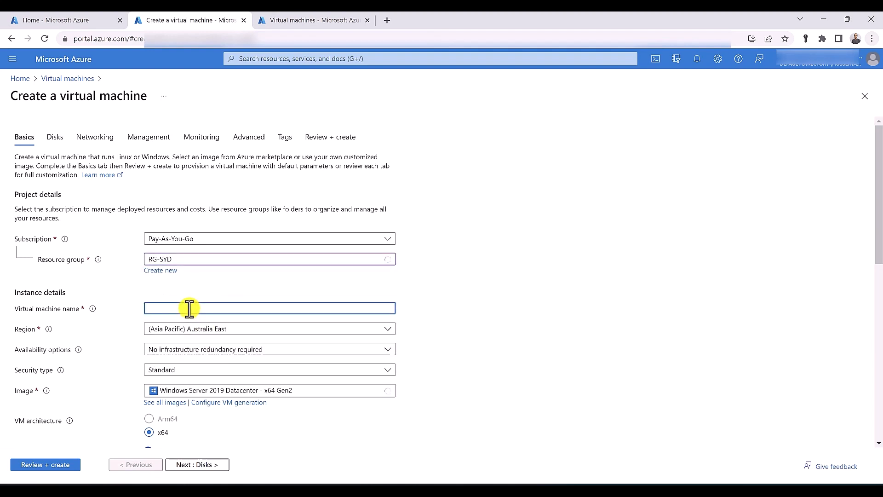
pyautogui.write('vm03')
pyautogui.click(165, 353)
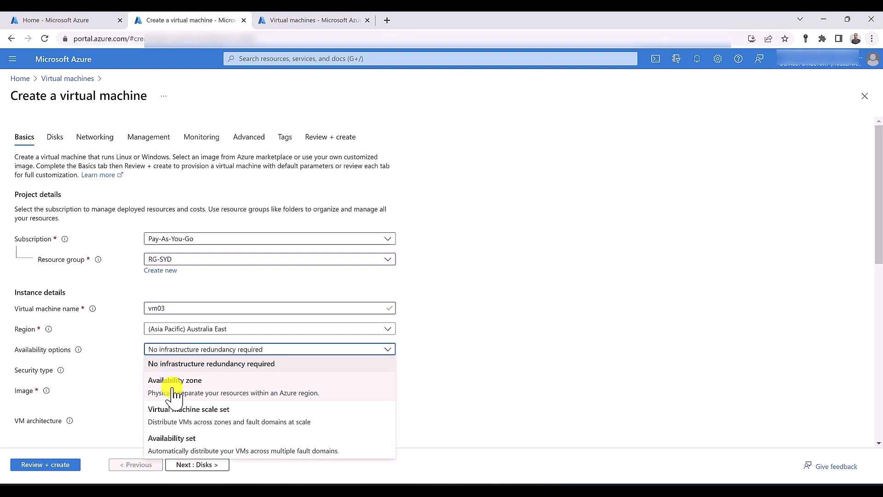
pyautogui.click(175, 381)
pyautogui.click(174, 368)
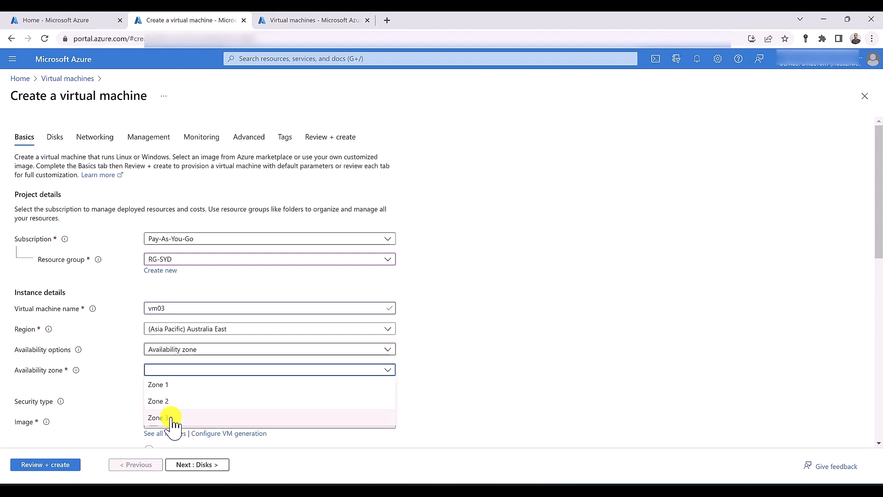
pyautogui.click(171, 402)
pyautogui.scroll(-5, 99, 374)
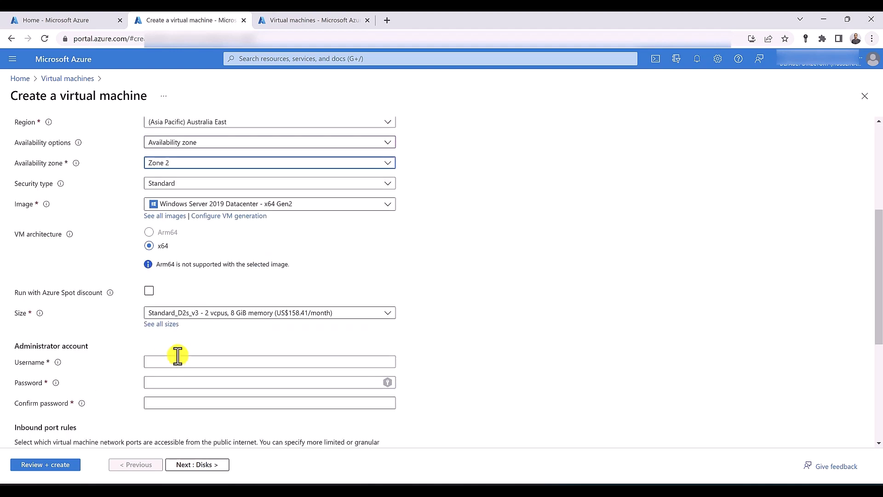
# Enter the administrator username and password for vm03
pyautogui.click(185, 362)
pyautogui.write('huss')
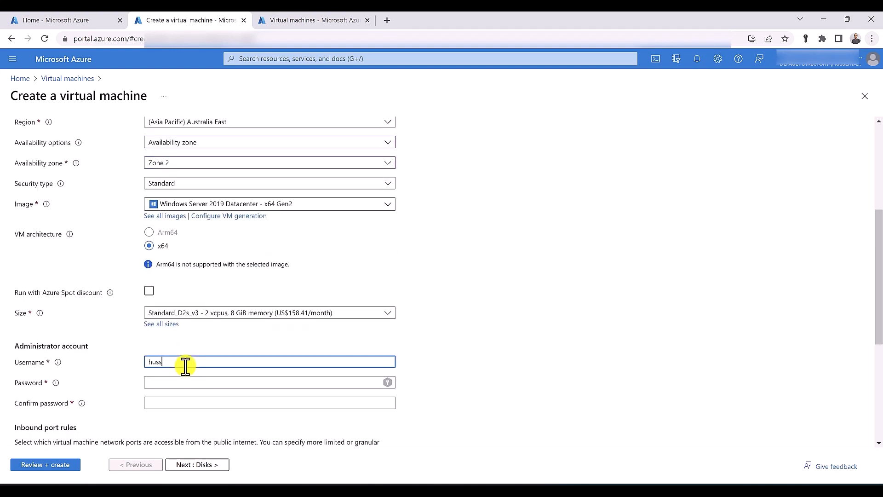
pyautogui.write('ein')
pyautogui.press('Tab')
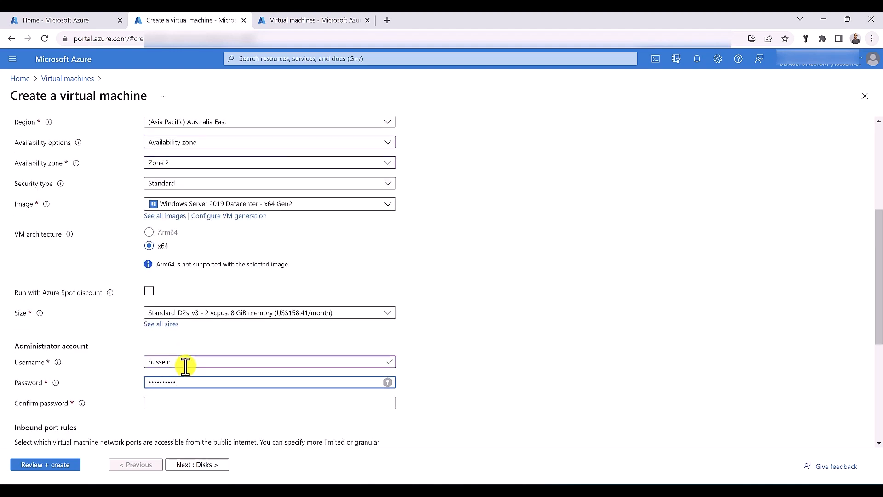
pyautogui.press('Tab')
pyautogui.write('••••••••')
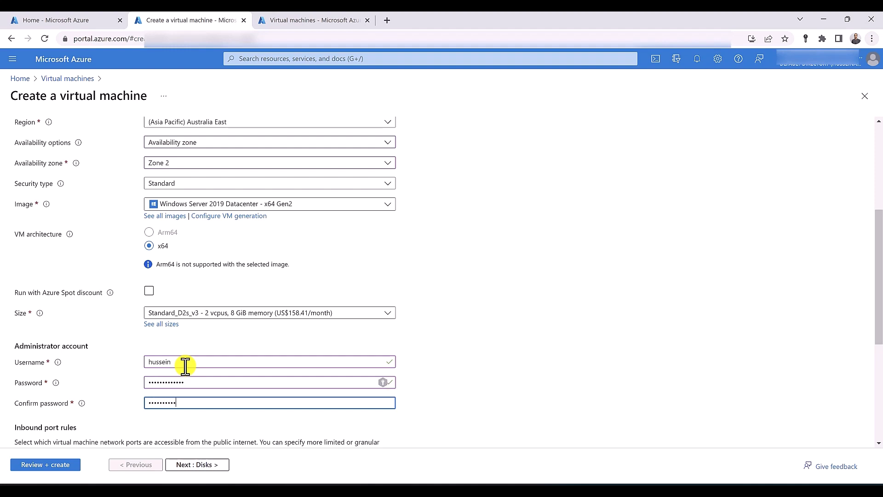
pyautogui.scroll(-5, 184, 364)
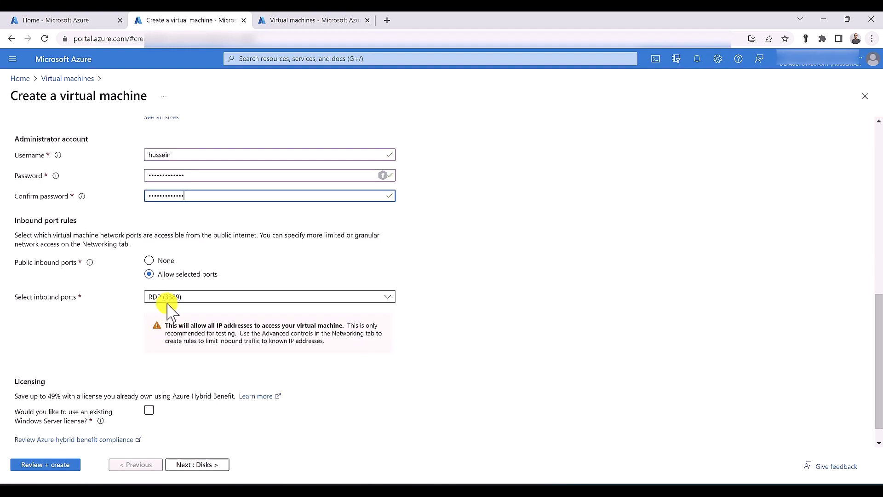
pyautogui.scroll(10, 167, 313)
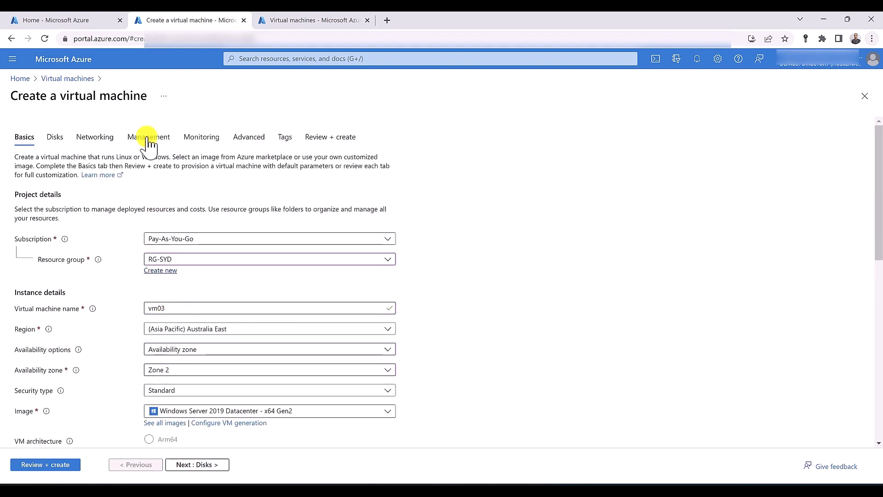
# Keep vm03 on VNET-SYD with a new vm03-nsg allowing inbound HTTP at priority 100
pyautogui.click(109, 137)
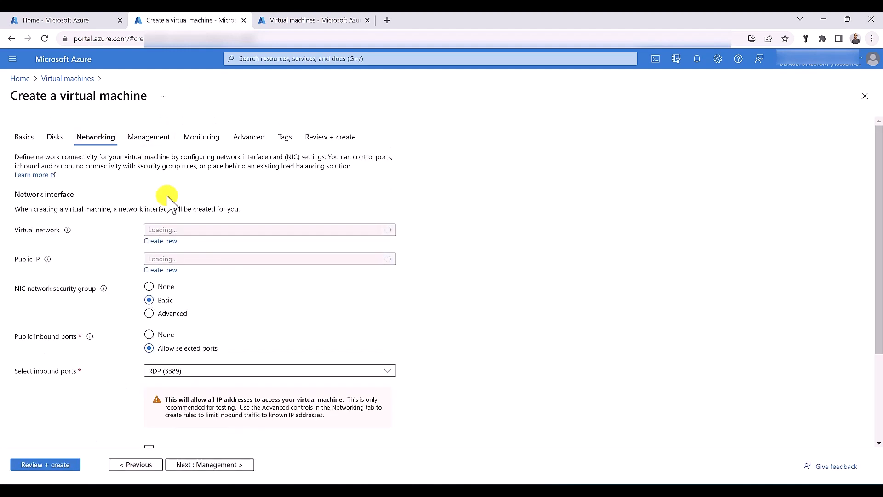
pyautogui.click(206, 230)
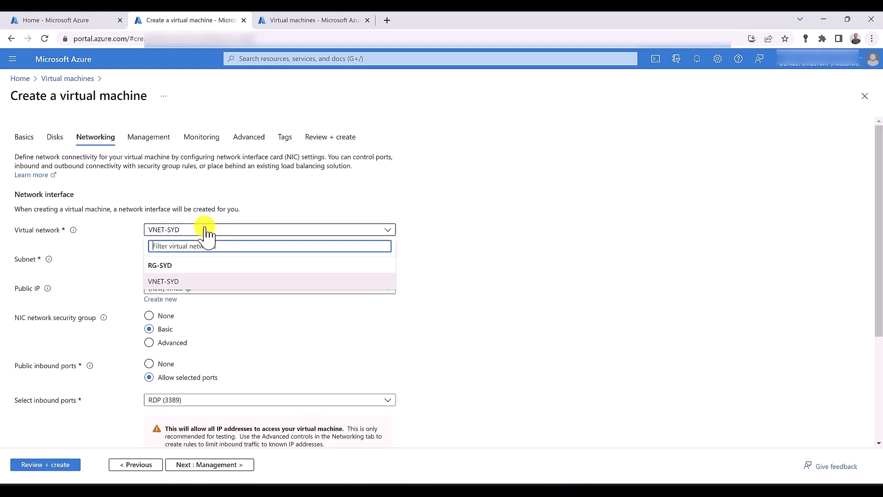
pyautogui.click(163, 345)
pyautogui.click(164, 344)
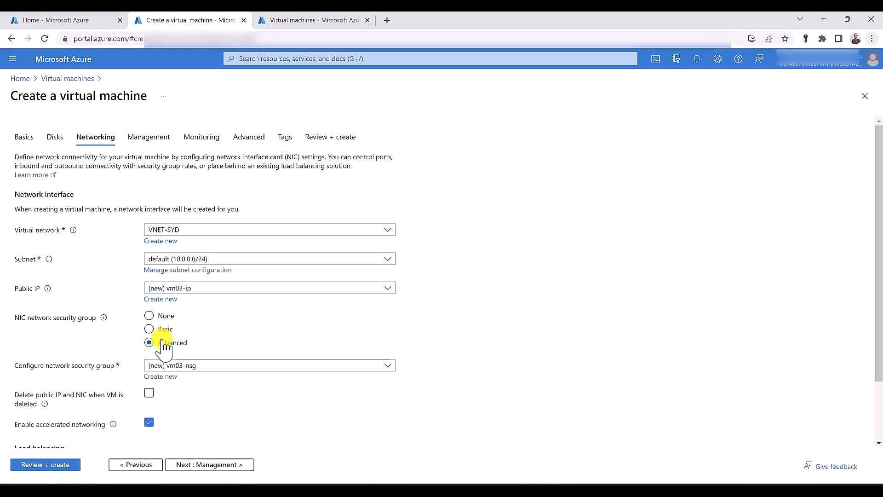
pyautogui.click(161, 377)
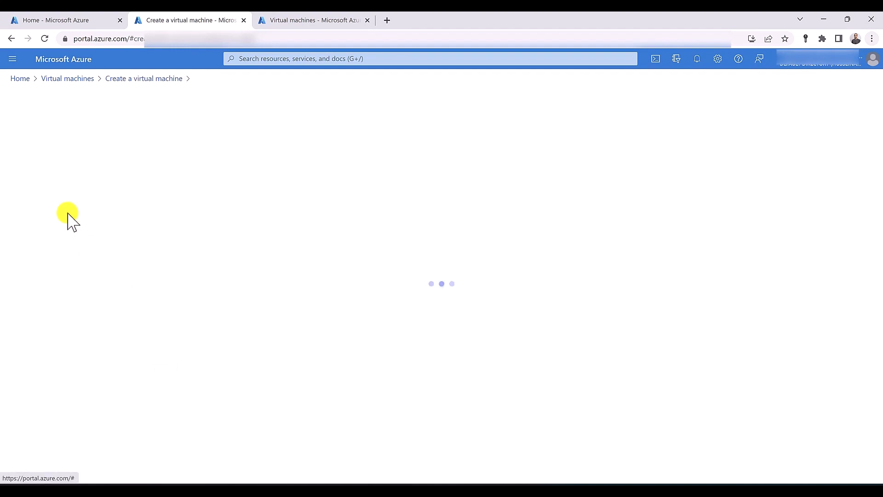
pyautogui.click(70, 204)
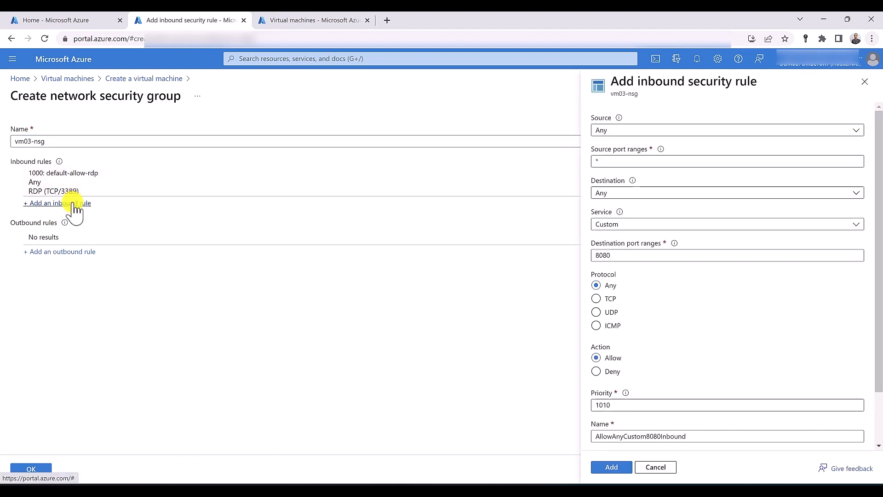
pyautogui.click(625, 224)
pyautogui.click(624, 240)
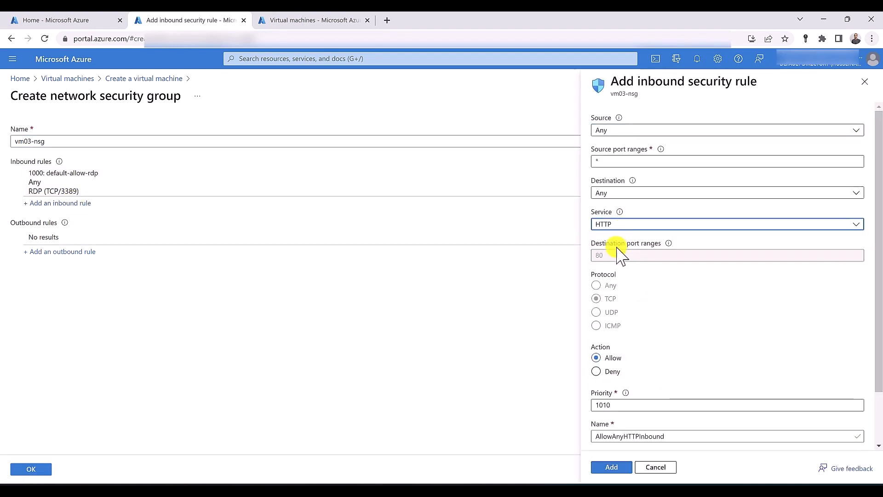
pyautogui.doubleClick(615, 405)
pyautogui.write('100')
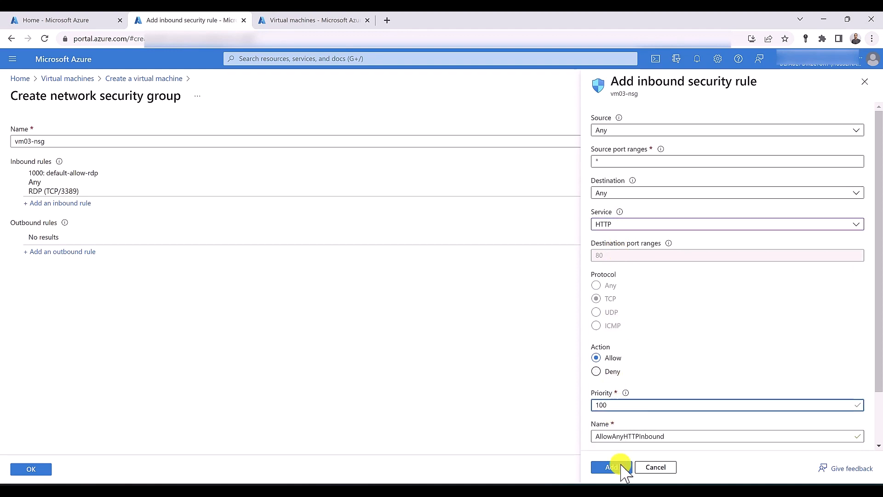
pyautogui.click(609, 467)
pyautogui.click(31, 469)
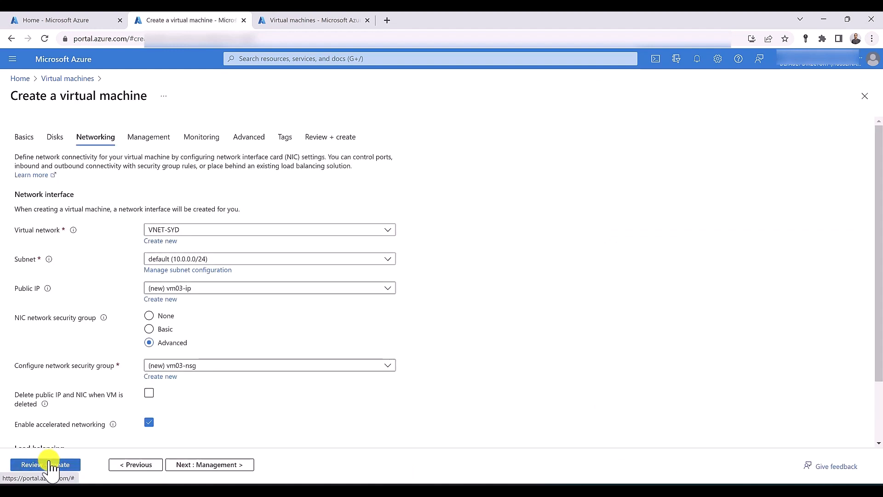
# Validate and create vm03, then start another VM from the Virtual machines list
pyautogui.click(49, 465)
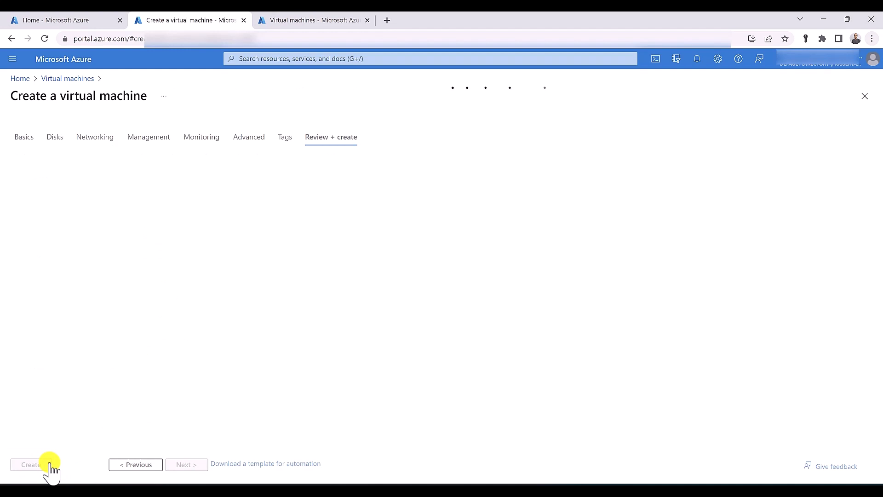
pyautogui.click(50, 463)
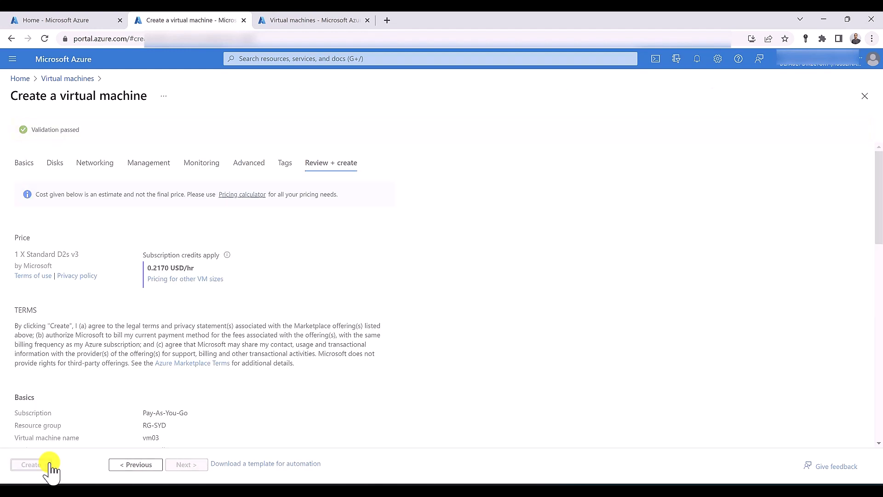
pyautogui.click(296, 23)
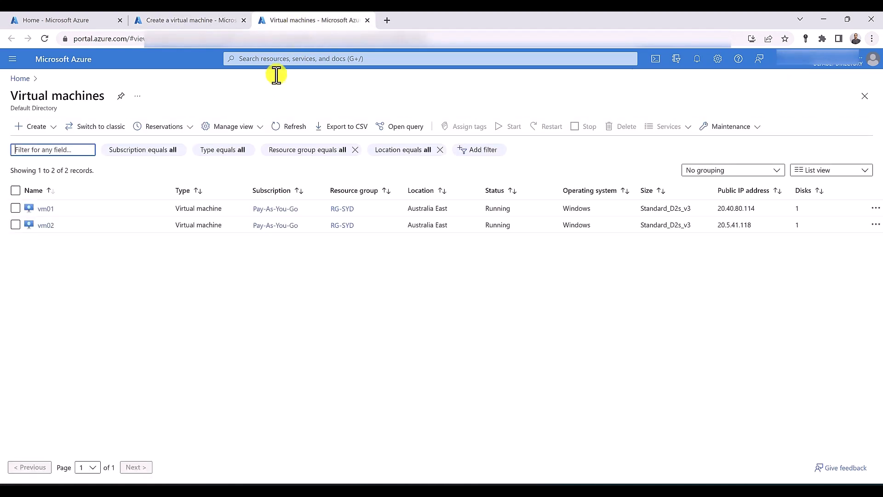
pyautogui.click(46, 126)
# Start Azure VM vm04 in resource group RG-SYD, placed in availability zone Zone 3
pyautogui.click(58, 150)
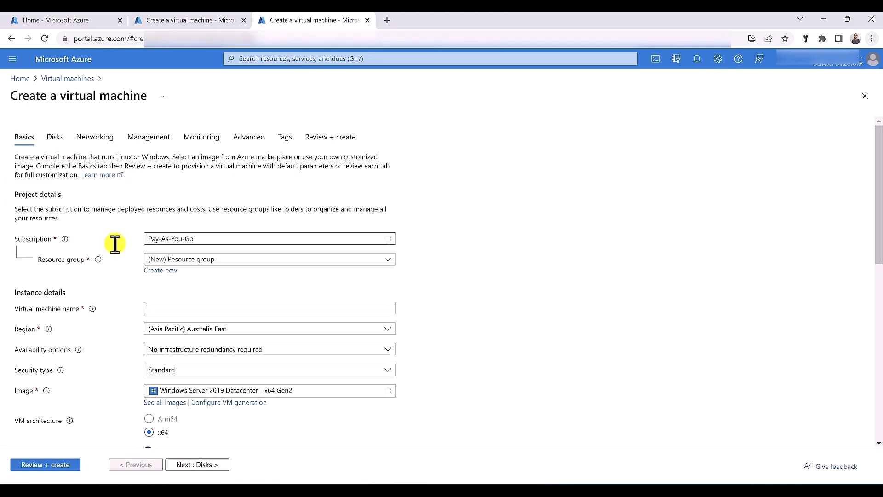
pyautogui.click(199, 262)
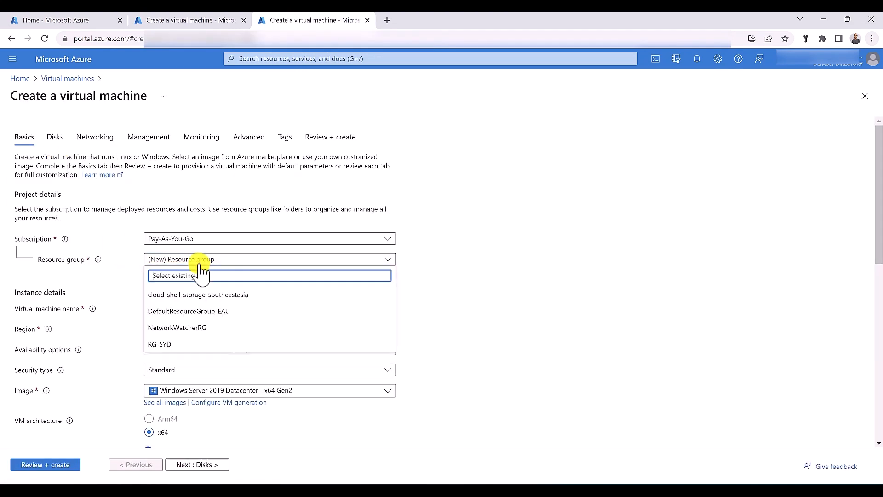
pyautogui.click(186, 345)
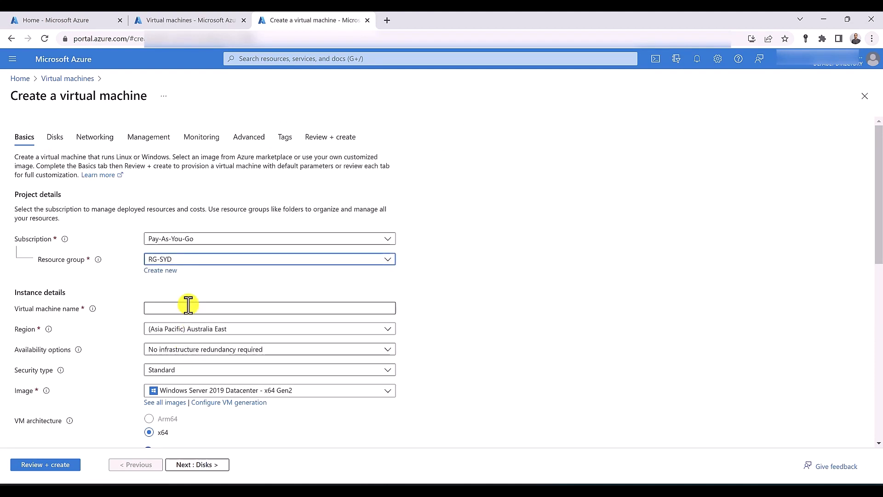
pyautogui.click(188, 306)
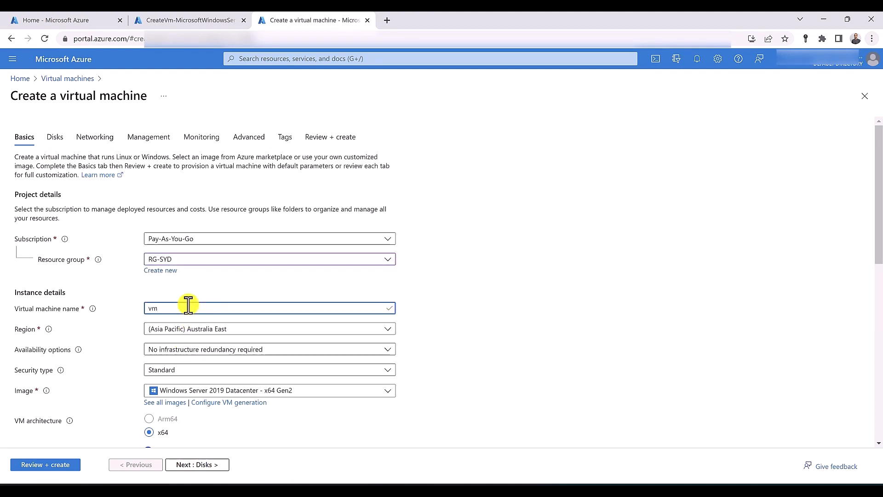
pyautogui.click(202, 351)
pyautogui.click(199, 382)
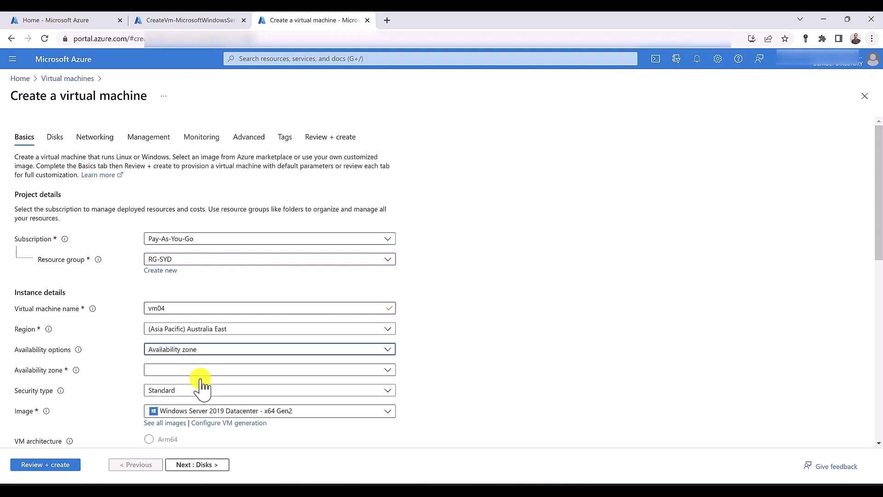
pyautogui.click(186, 373)
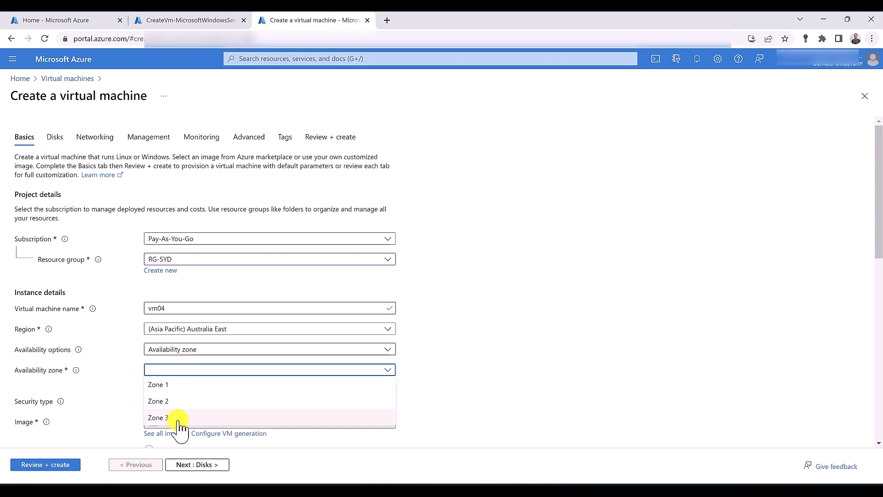
pyautogui.click(178, 417)
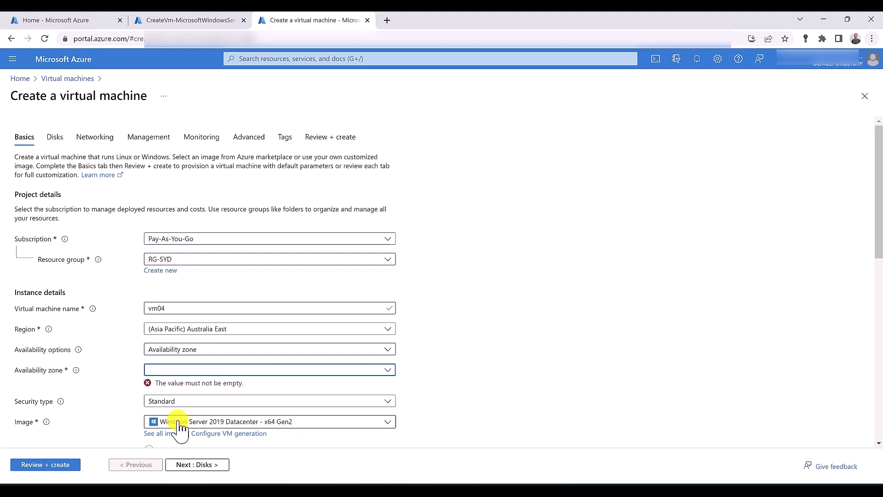
# Enter the administrator username and password for vm04
pyautogui.scroll(-4, 166, 388)
pyautogui.scroll(-2, 170, 390)
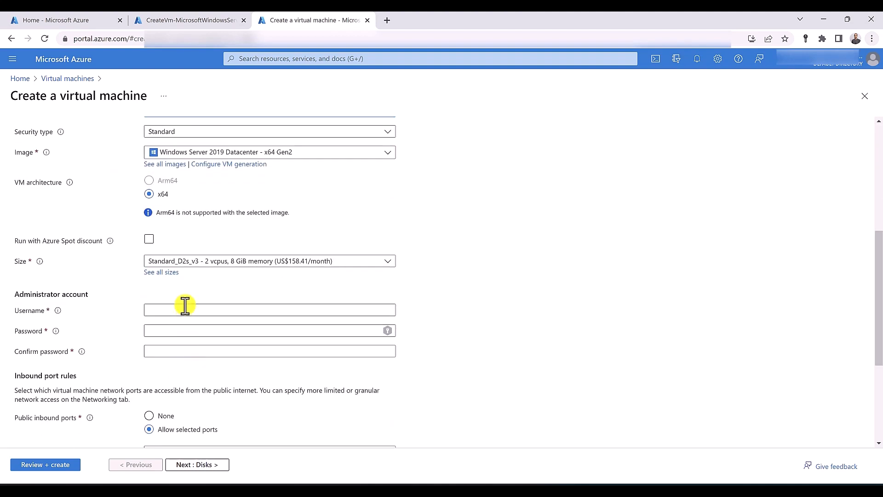
pyautogui.click(185, 309)
pyautogui.write('hussein')
pyautogui.press('Tab')
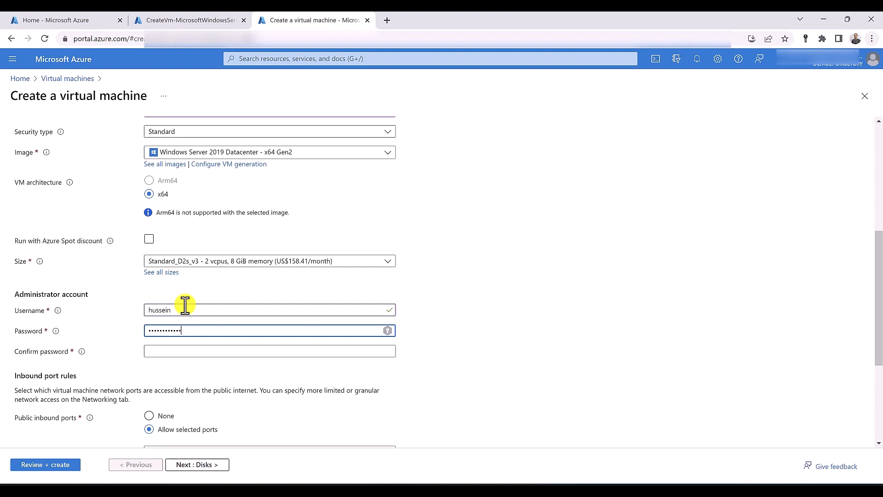
pyautogui.press('Tab')
pyautogui.write('••')
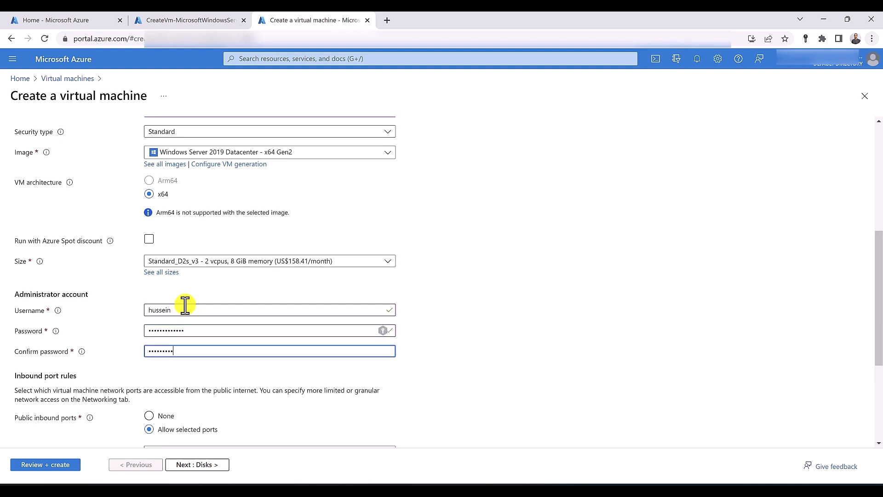
pyautogui.scroll(-3, 185, 305)
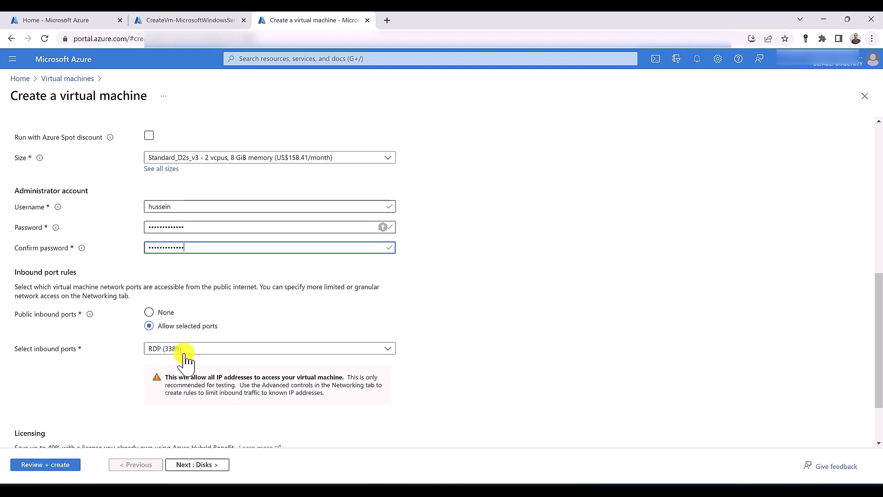
pyautogui.scroll(10, 186, 360)
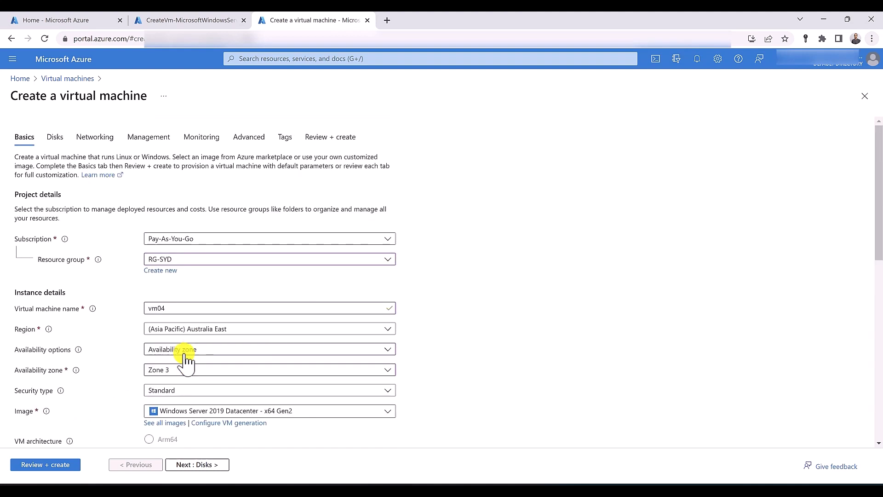
# Connect vm04 to VNET-SYD with a new vm04-nsg allowing inbound HTTP at priority 100
pyautogui.click(92, 138)
pyautogui.click(208, 230)
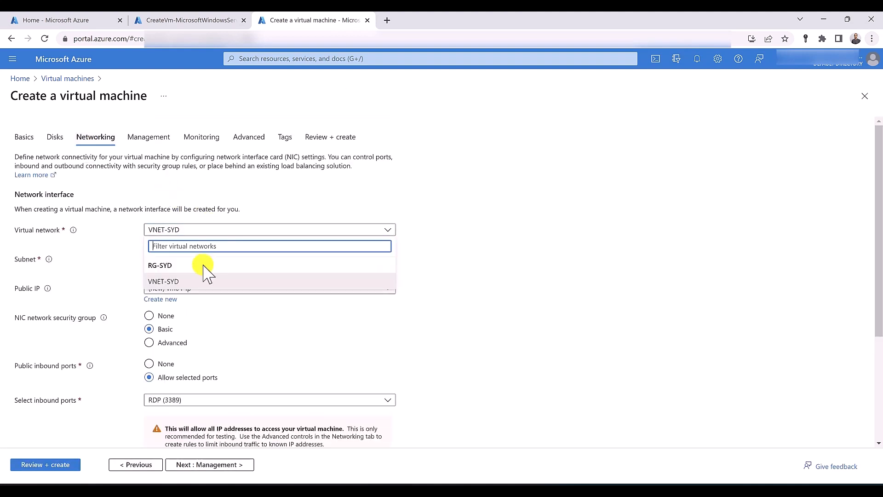
pyautogui.click(194, 282)
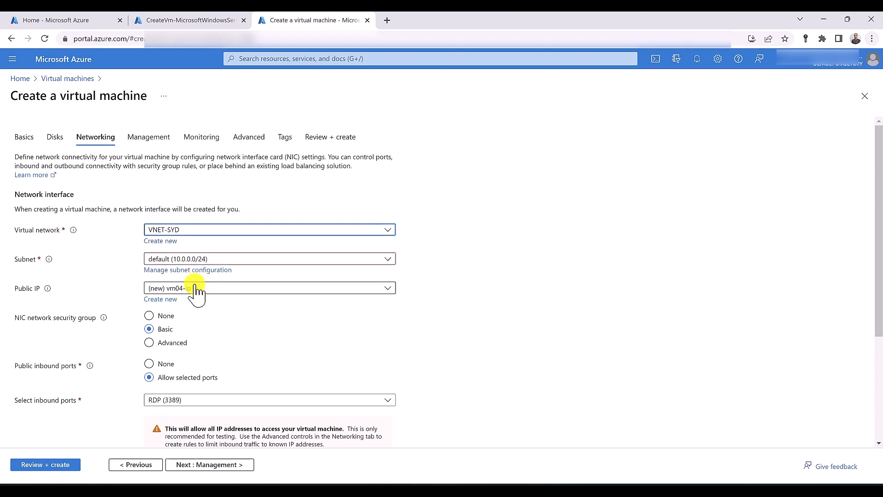
pyautogui.click(160, 343)
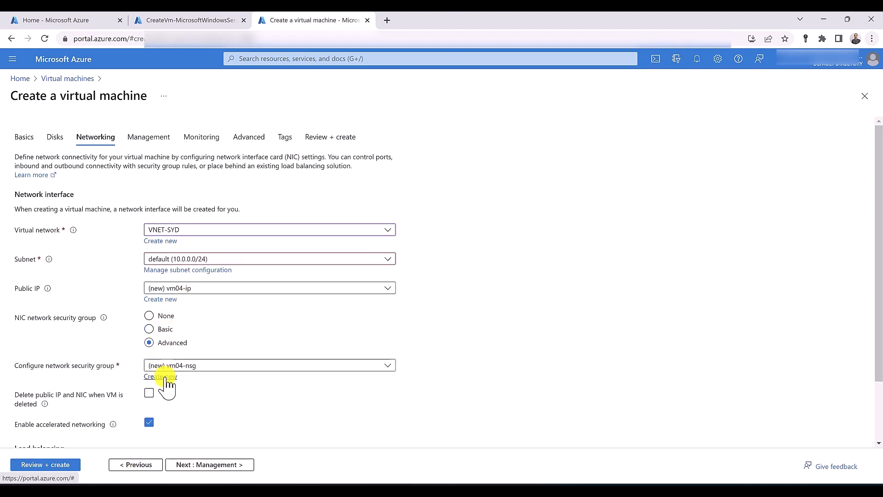
pyautogui.click(165, 377)
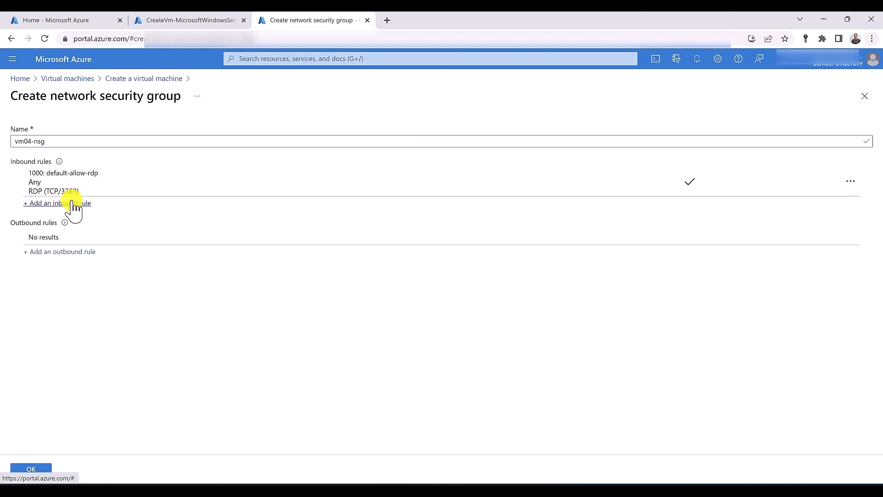
pyautogui.click(73, 204)
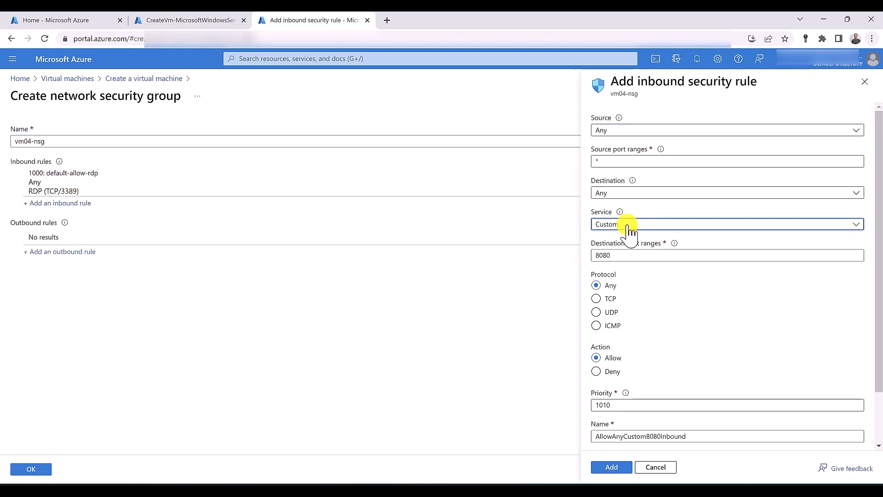
pyautogui.click(628, 224)
pyautogui.click(629, 240)
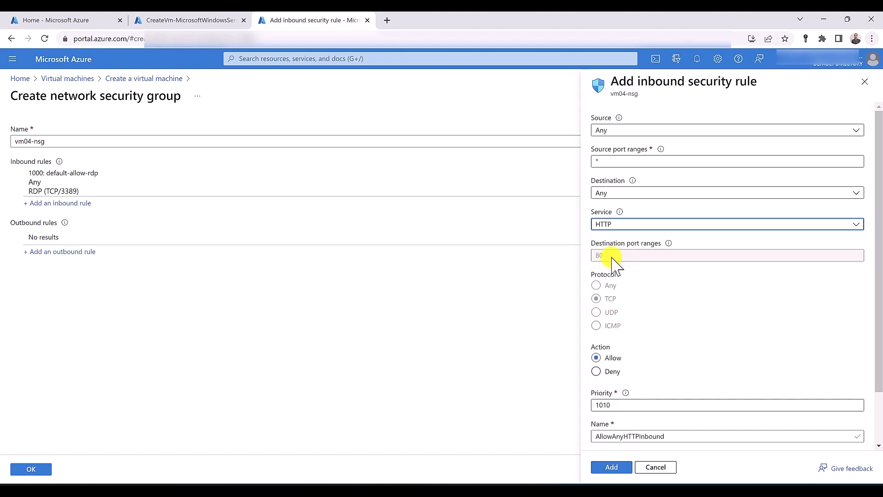
pyautogui.click(606, 403)
pyautogui.write('100')
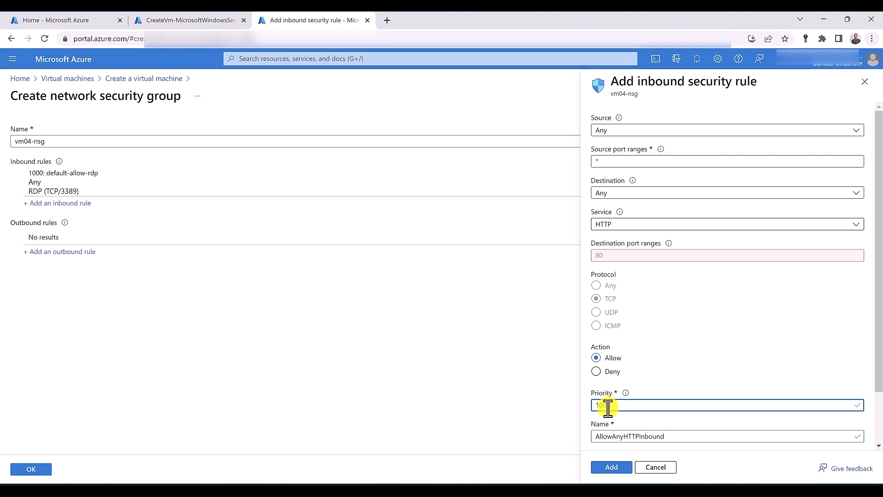
pyautogui.click(622, 467)
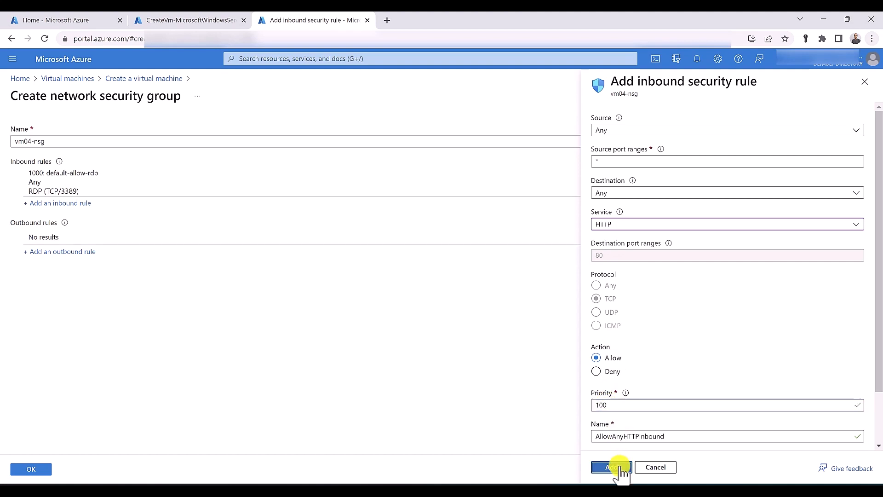
pyautogui.click(41, 469)
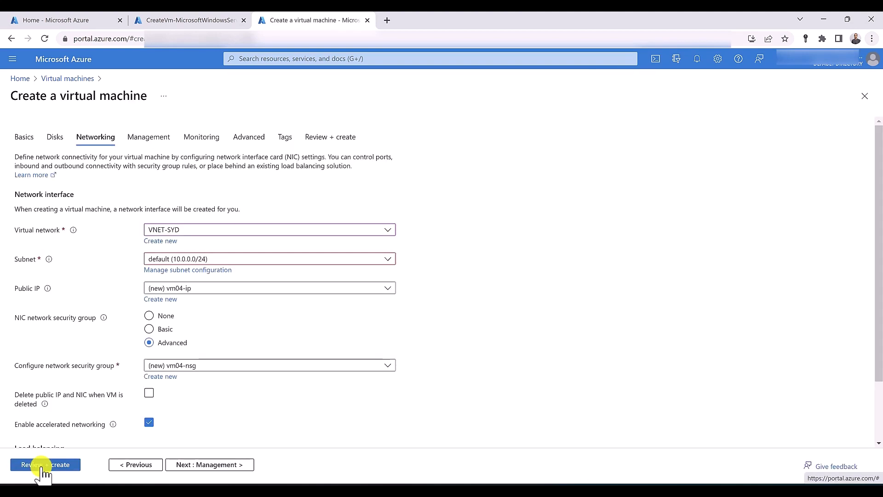
# Validate vm04's configuration, check the vm03 deployment status, and open Cloud Shell
pyautogui.scroll(-1, 43, 379)
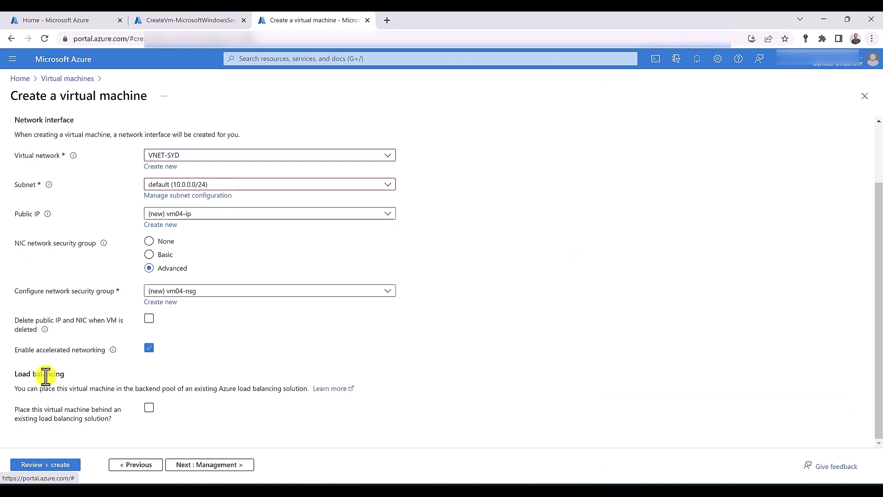
pyautogui.click(48, 465)
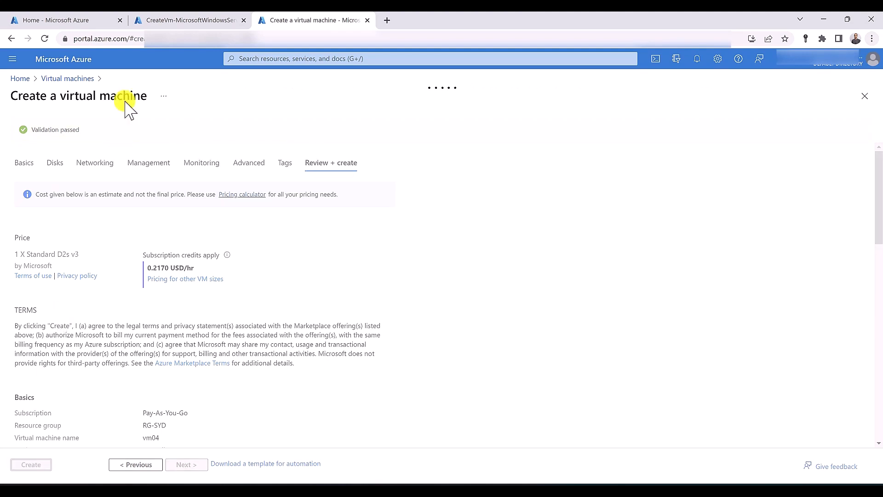
pyautogui.click(178, 20)
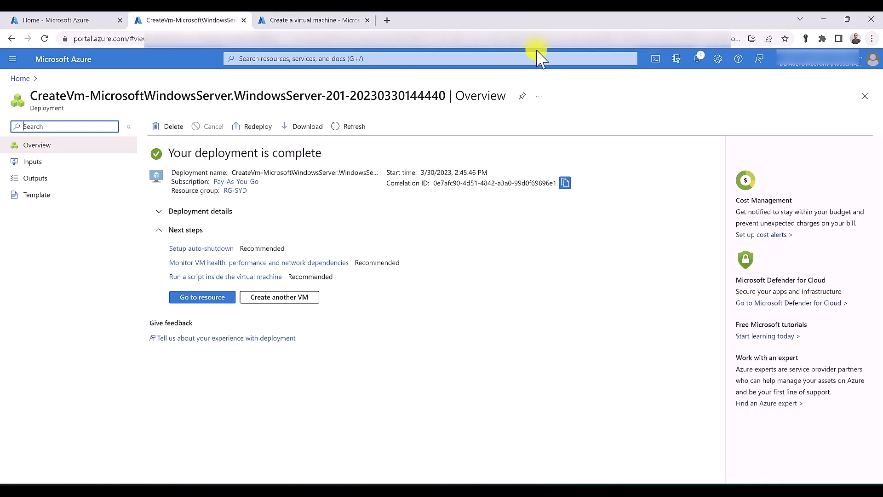
pyautogui.click(654, 58)
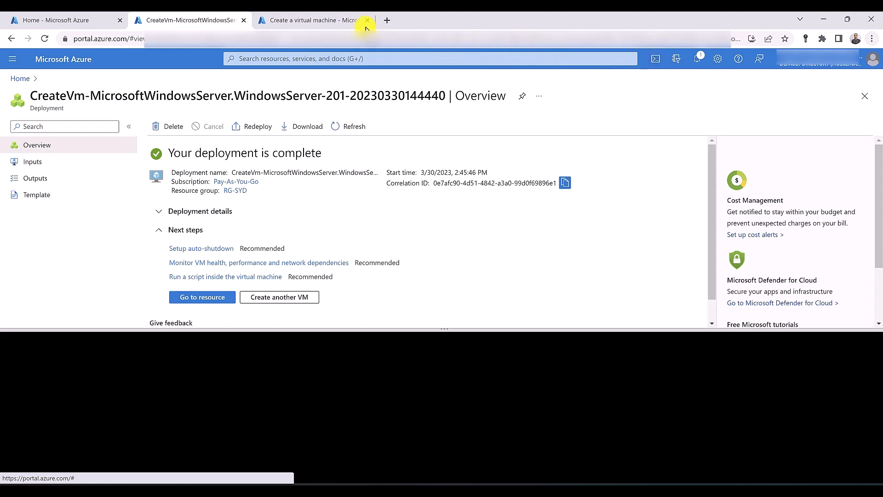
pyautogui.click(322, 20)
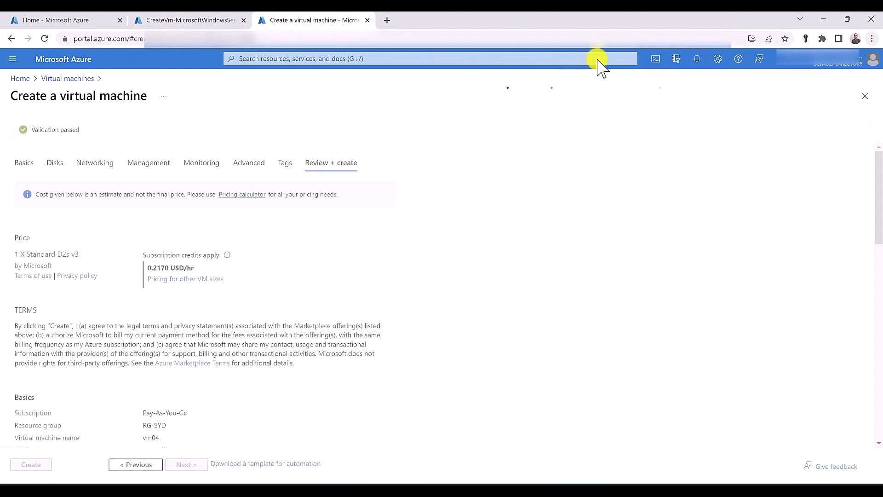
# Run the Set-AzVMExtension IIS command in Cloud Shell for vm03 in RG-SYD
pyautogui.click(655, 58)
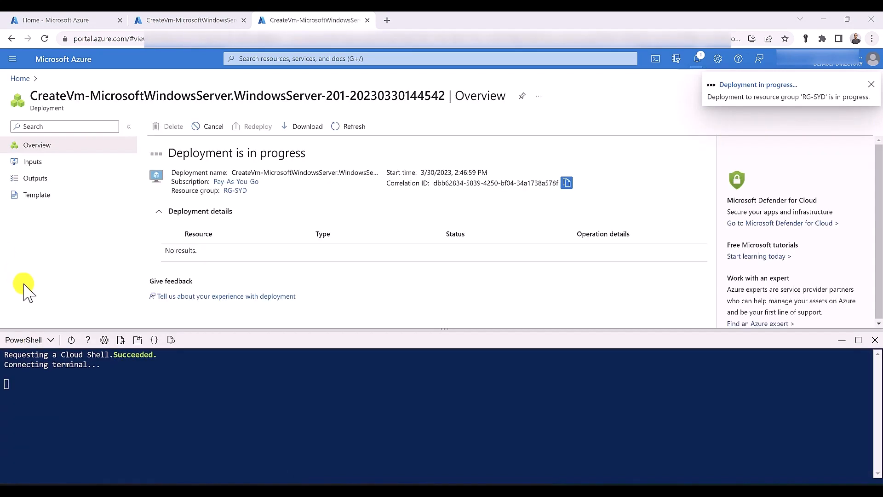
pyautogui.click(241, 14)
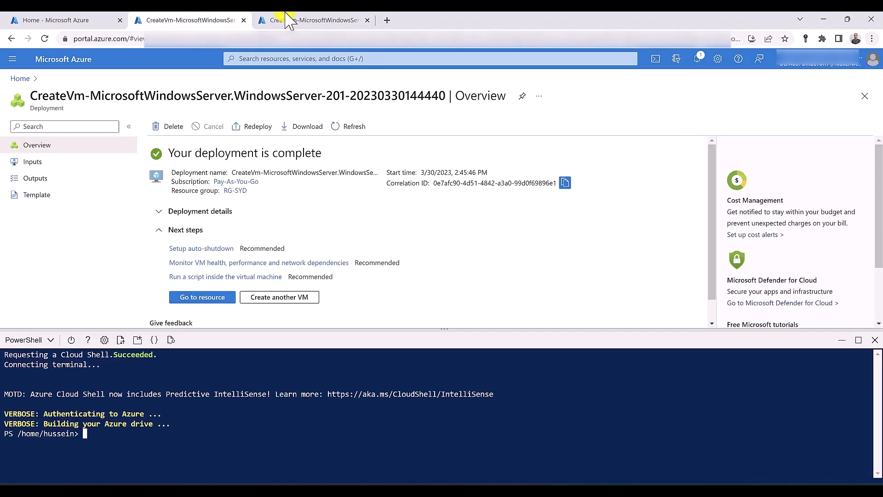
pyautogui.click(285, 13)
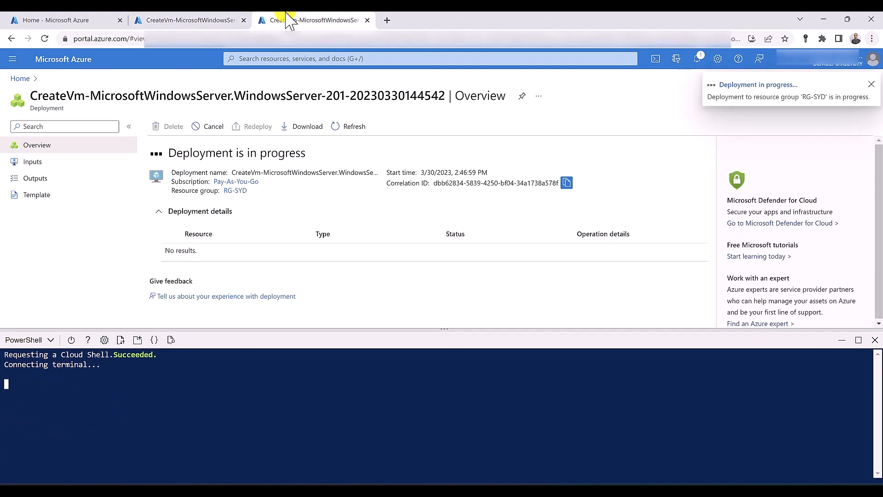
pyautogui.click(184, 19)
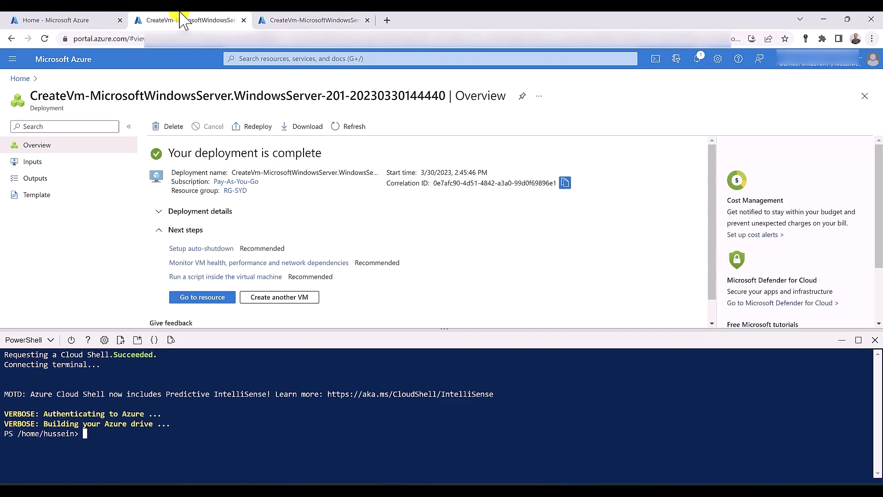
pyautogui.rightClick(93, 435)
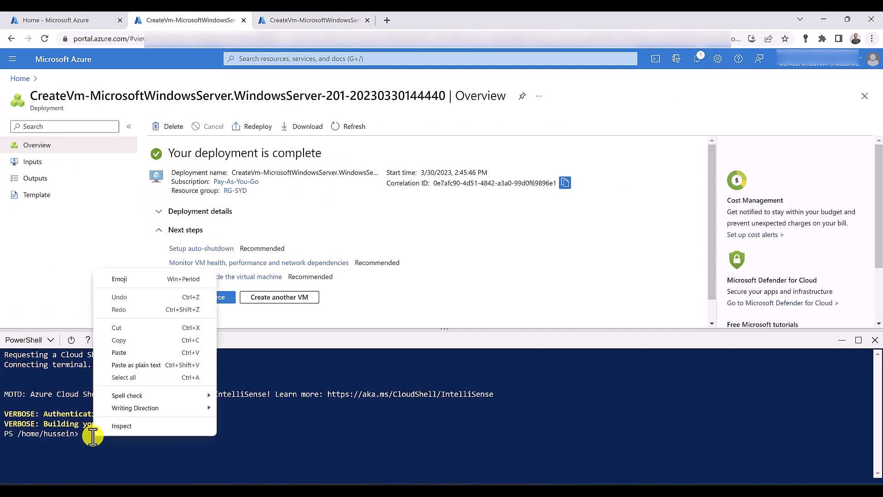
pyautogui.click(134, 353)
pyautogui.press('Home')
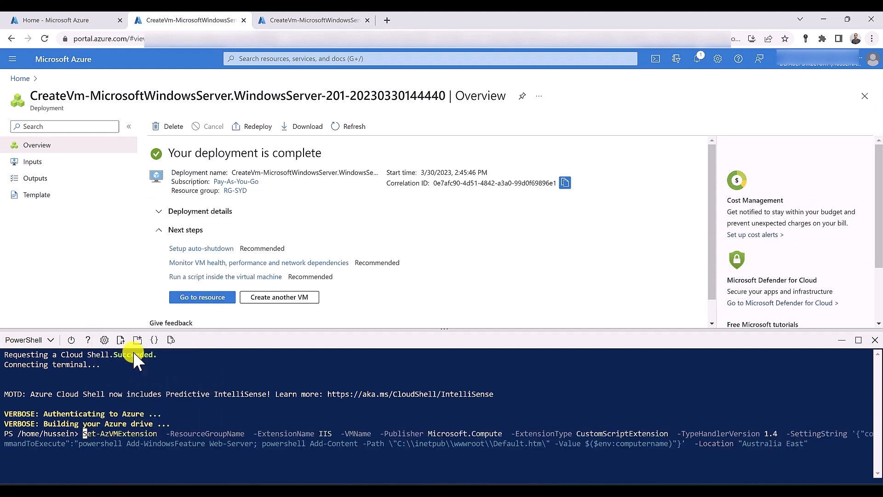
pyautogui.hotkey('ctrl', 'Right')
pyautogui.hotkey('ctrl', 'Right')
pyautogui.hotkey('ctrl', 'Right')
pyautogui.write('RG-SYD')
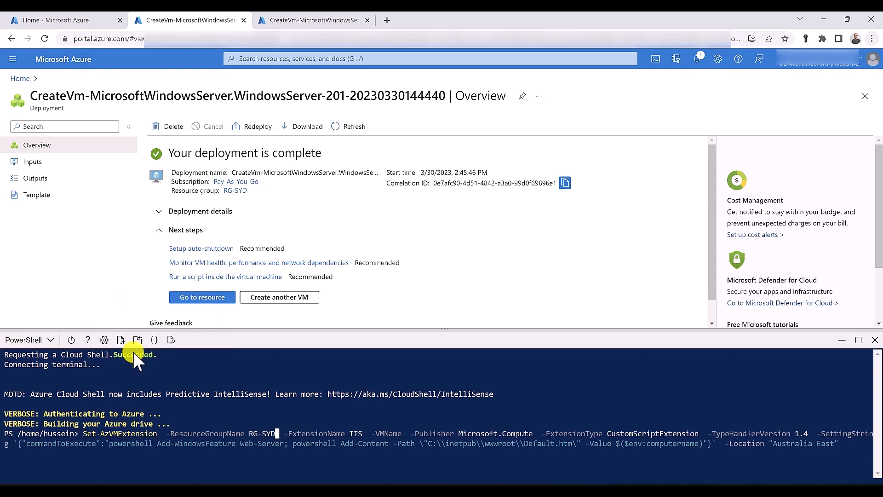
pyautogui.write('vm03')
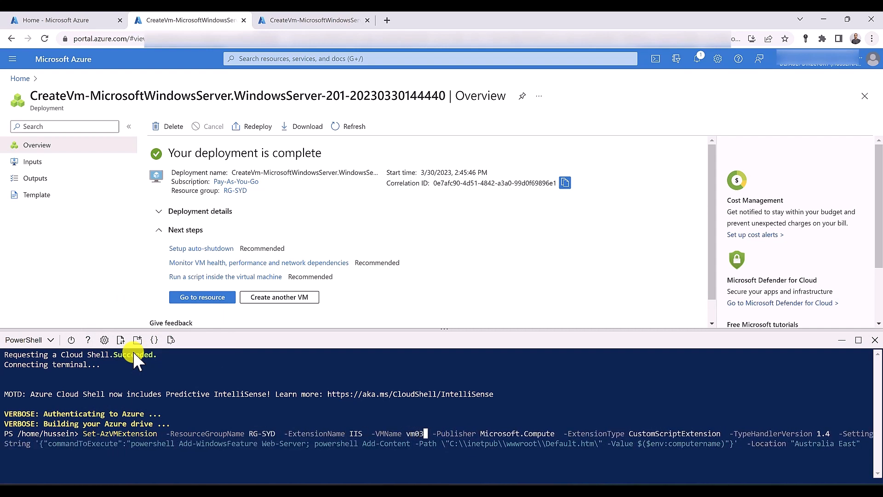
pyautogui.press('Return')
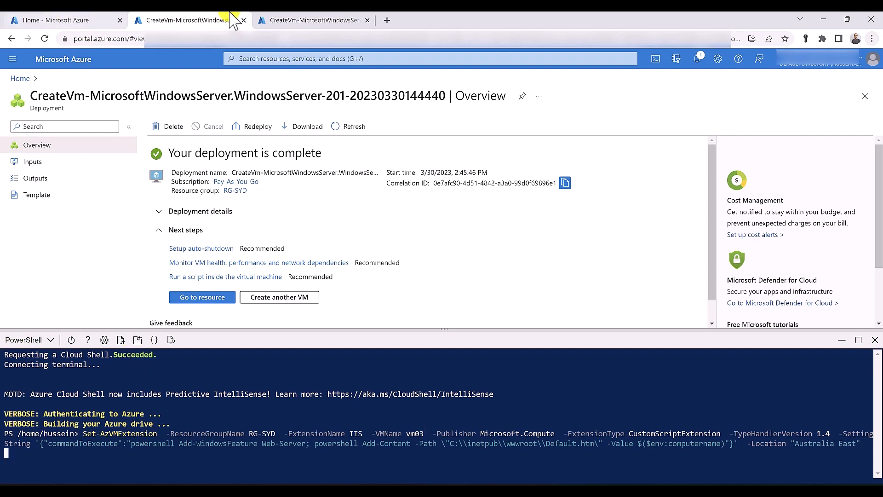
# Run the same IIS extension command for vm04 in RG-SYD
pyautogui.click(304, 20)
pyautogui.rightClick(99, 441)
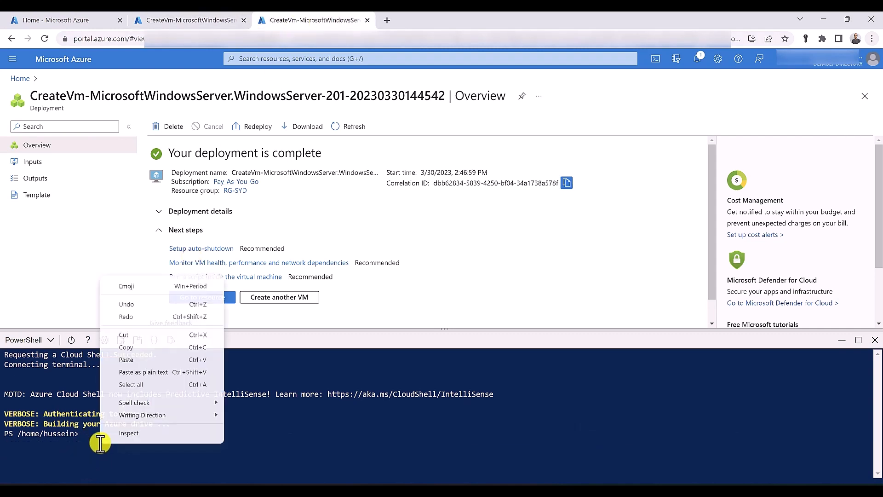
pyautogui.click(137, 360)
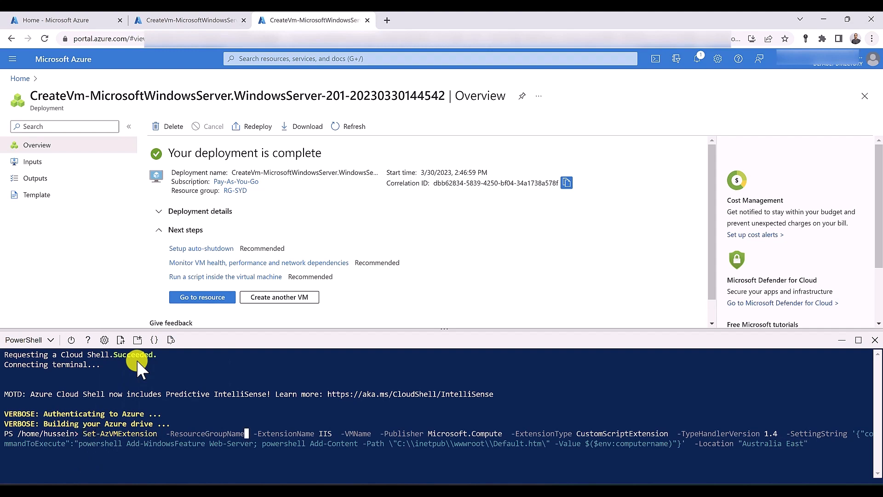
pyautogui.write('rg')
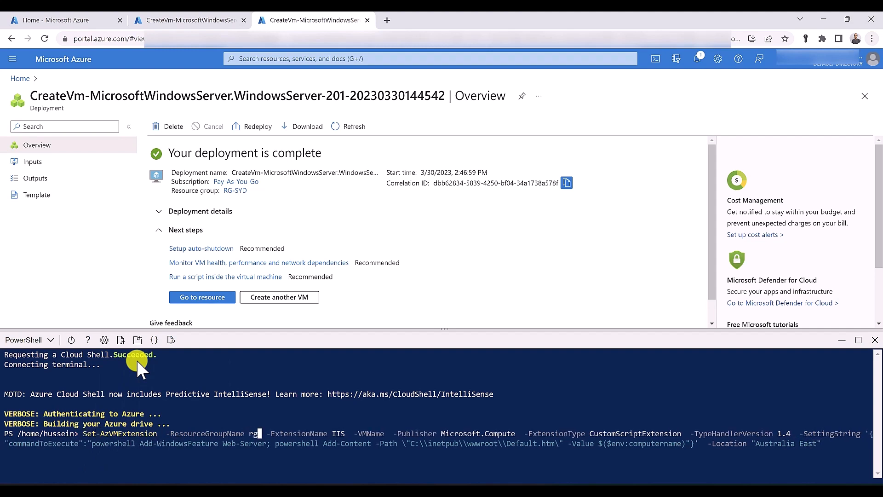
pyautogui.press('Tab')
pyautogui.hotkey('ctrl', 'Right')
pyautogui.hotkey('ctrl', 'Right')
pyautogui.hotkey('ctrl', 'Right')
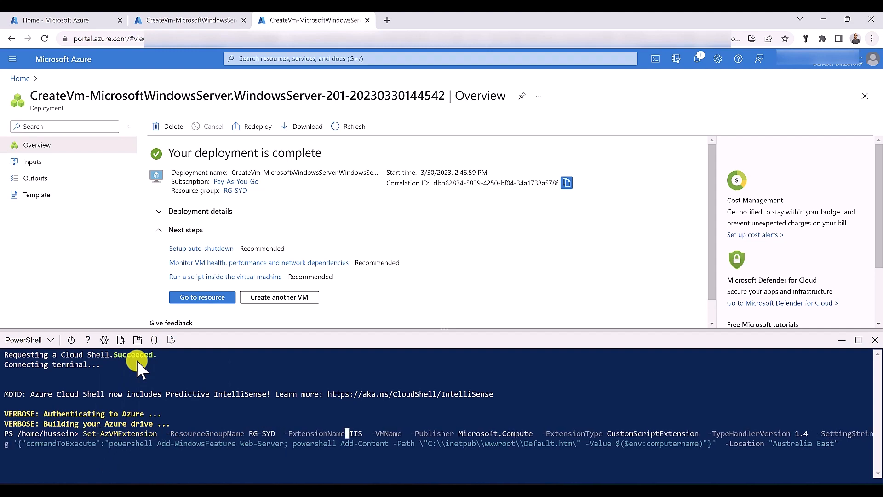
pyautogui.write('vm04')
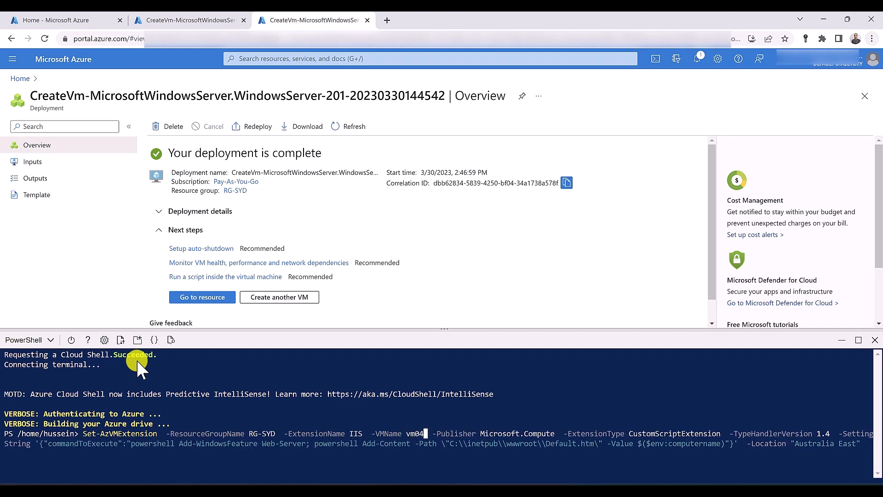
pyautogui.press('Return')
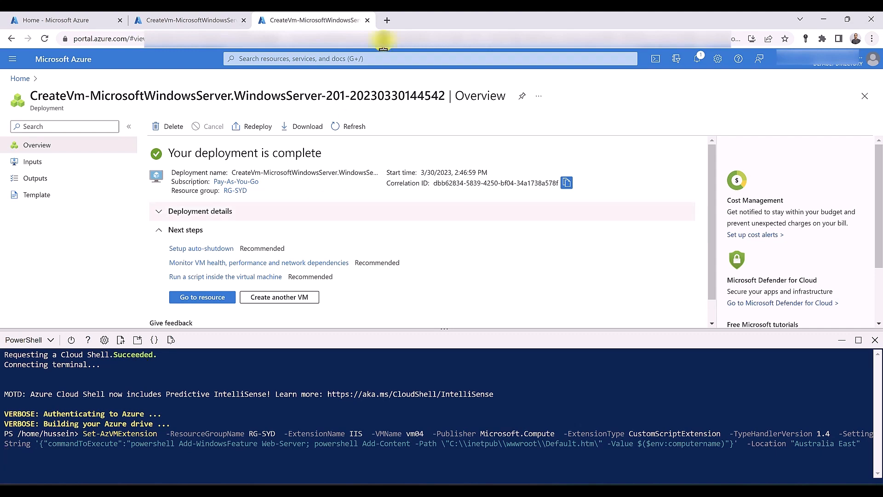
pyautogui.click(374, 58)
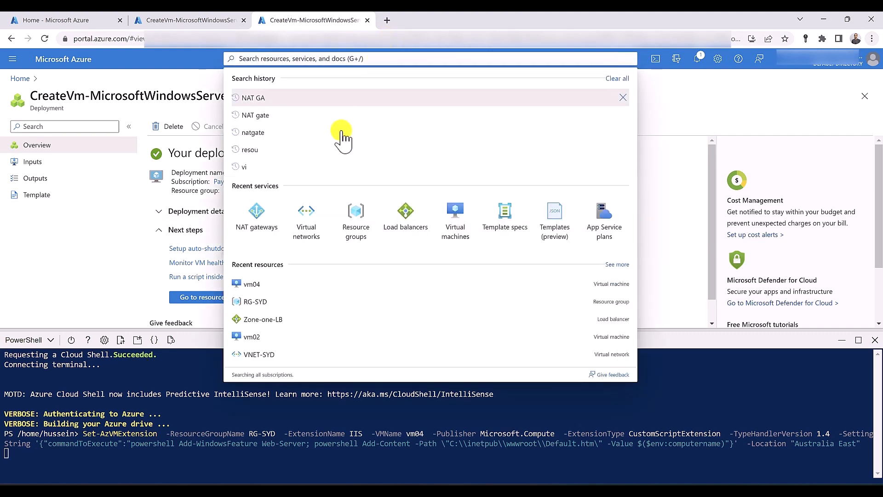
# Start a Public load balancer named multizone-LB in resource group RG-SYD
pyautogui.middleClick(405, 214)
pyautogui.click(415, 21)
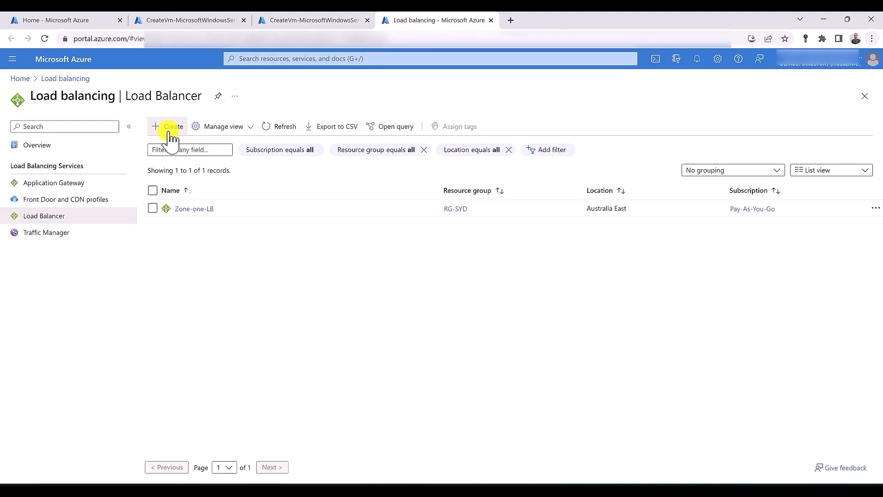
pyautogui.click(169, 131)
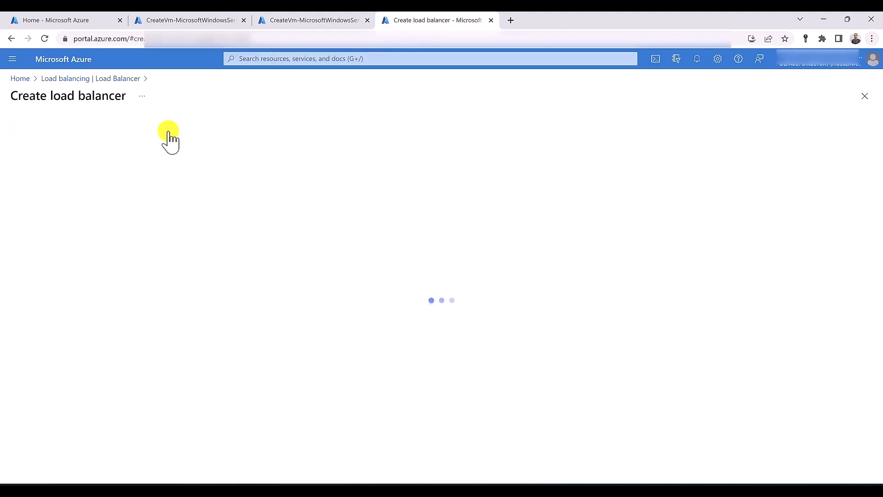
pyautogui.click(207, 249)
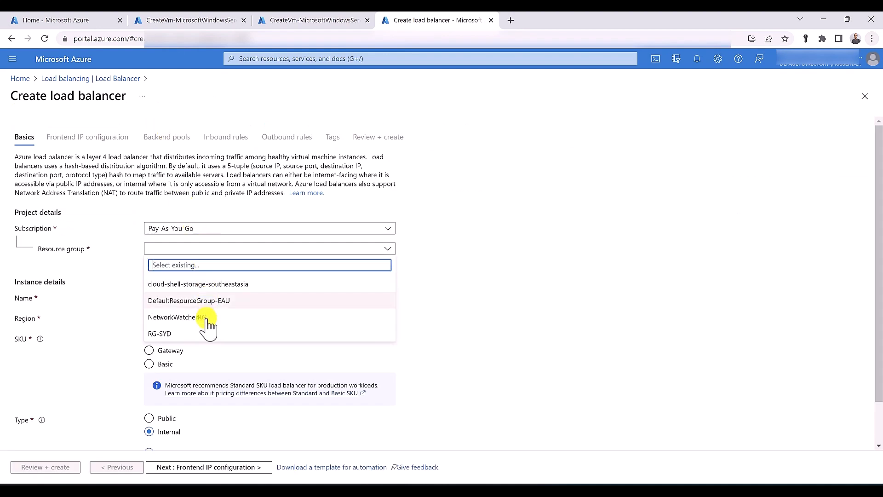
pyautogui.click(207, 331)
pyautogui.click(195, 297)
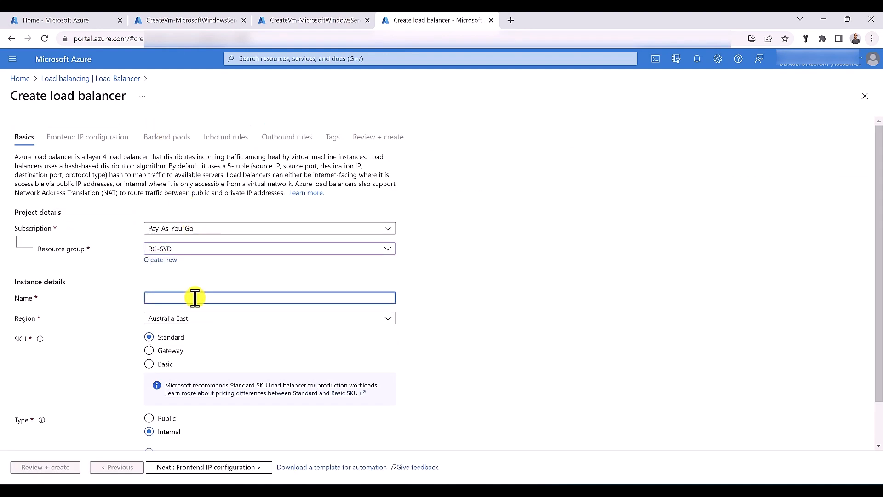
pyautogui.write('multizone-LB')
pyautogui.click(167, 418)
pyautogui.scroll(-1, 170, 423)
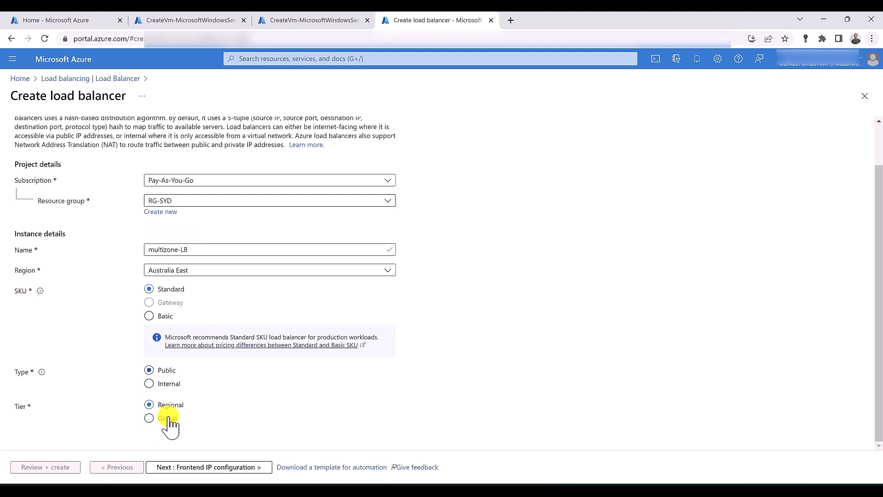
pyautogui.click(206, 470)
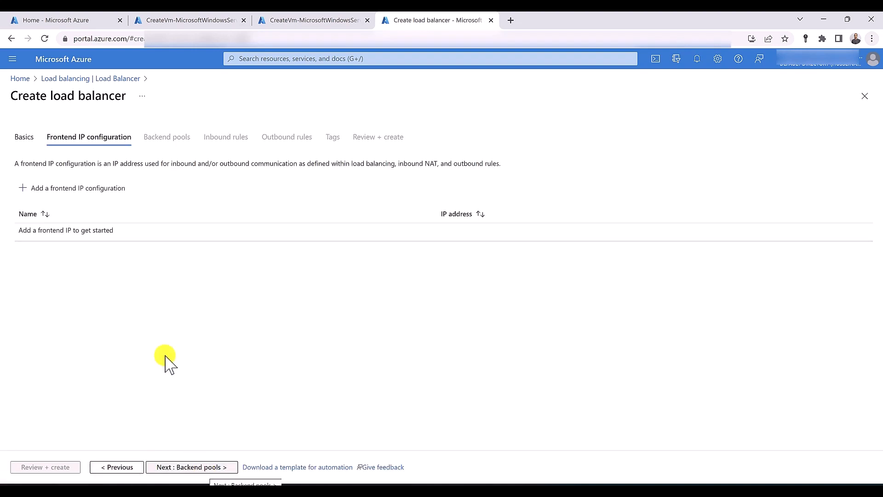
# Add frontend IP multizone-LB-IP on a new Zone-redundant public IP multizone-public-IP, then go to Backend pools
pyautogui.click(104, 193)
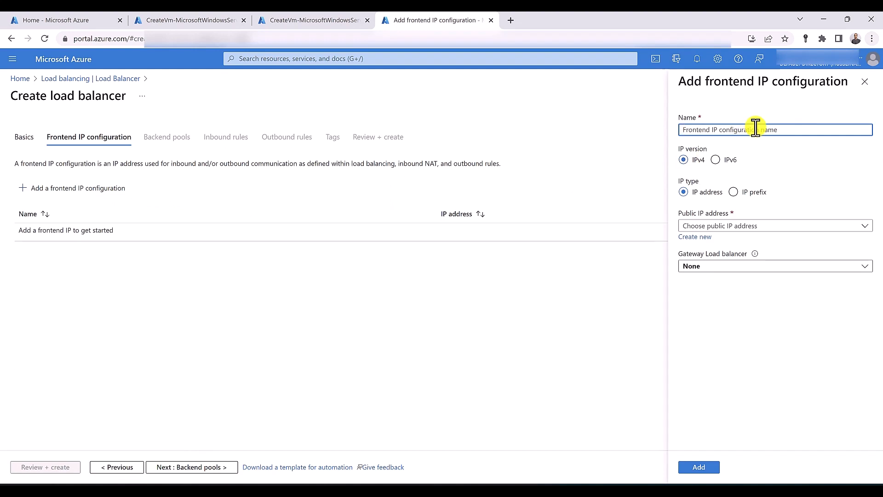
pyautogui.write('mu')
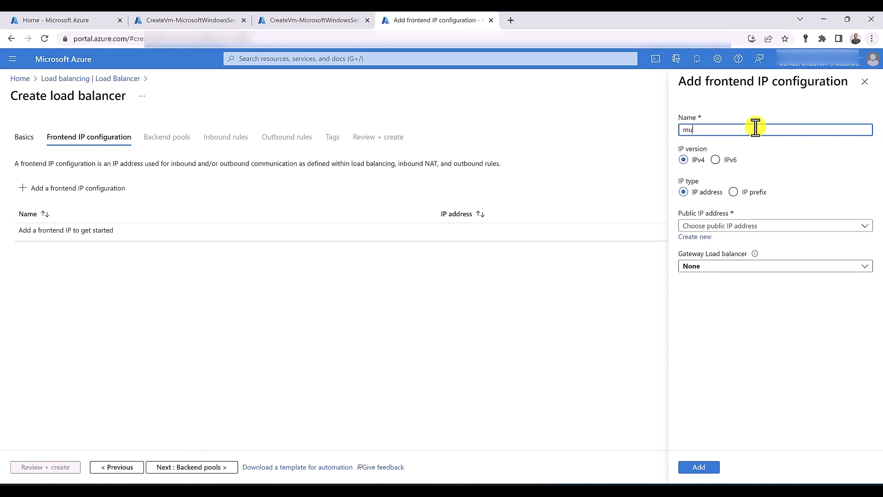
pyautogui.write('ltizone-LB-IP')
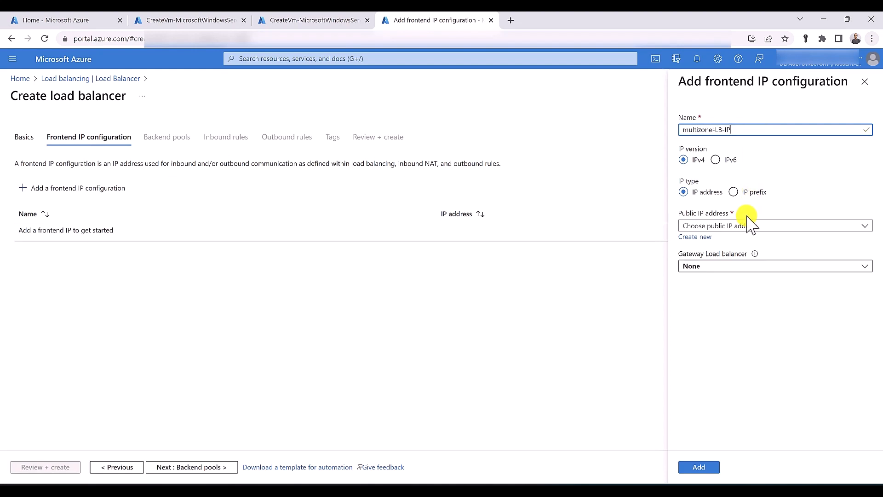
pyautogui.click(696, 237)
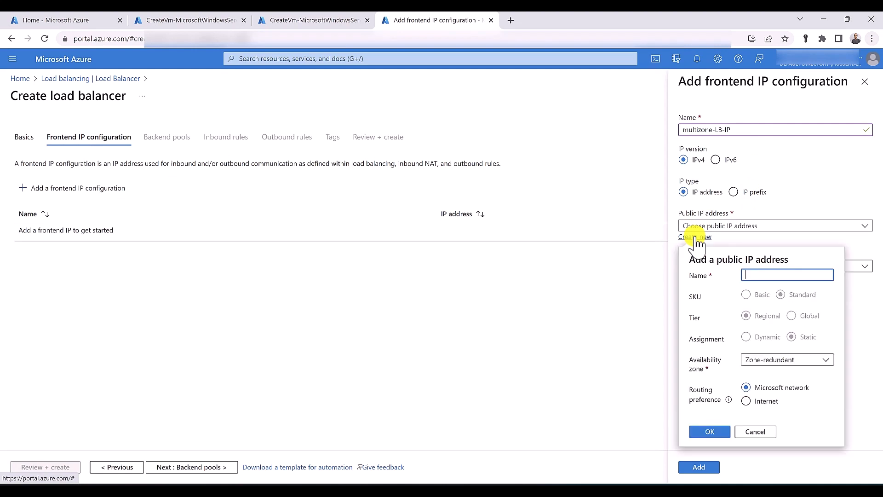
pyautogui.write('multizone-public-IP')
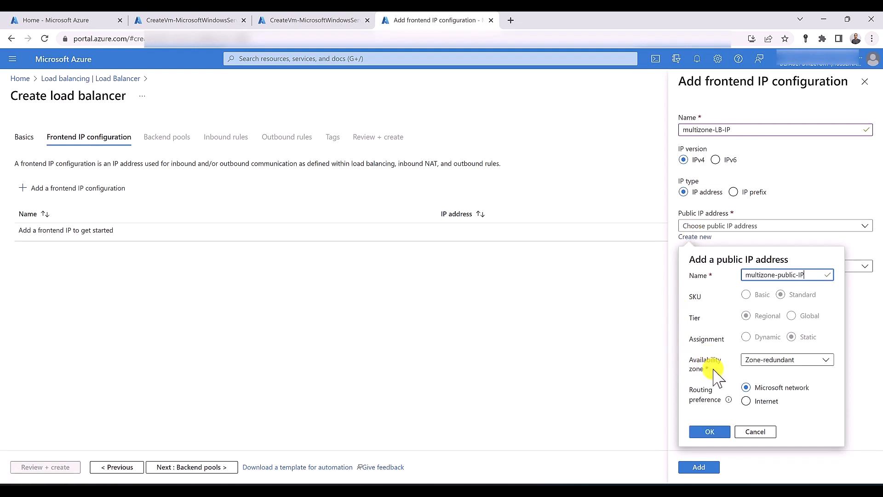
pyautogui.click(759, 363)
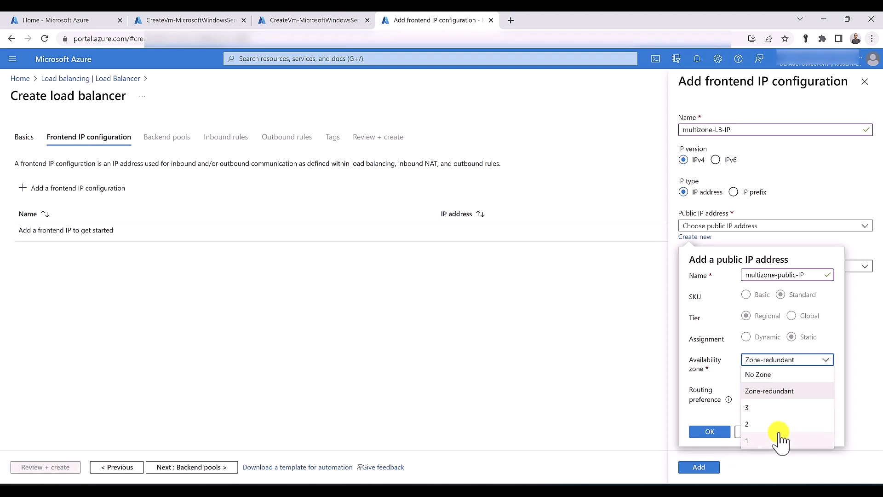
pyautogui.click(776, 392)
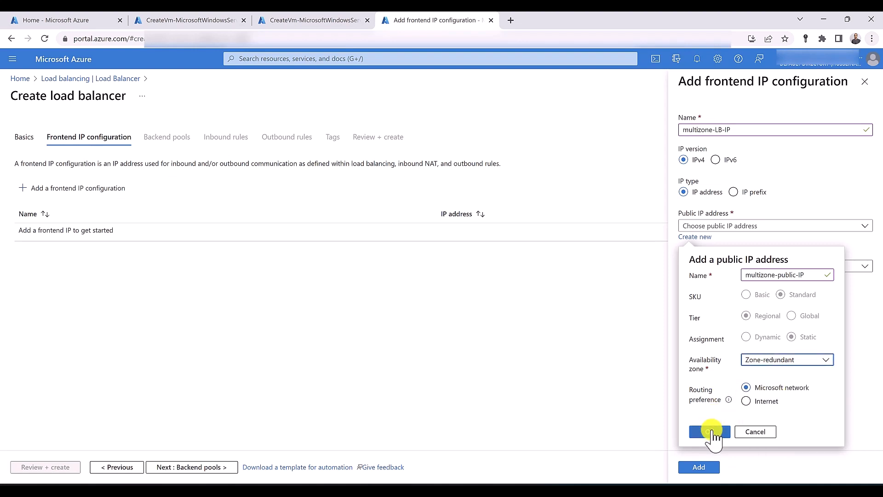
pyautogui.click(711, 431)
pyautogui.click(699, 467)
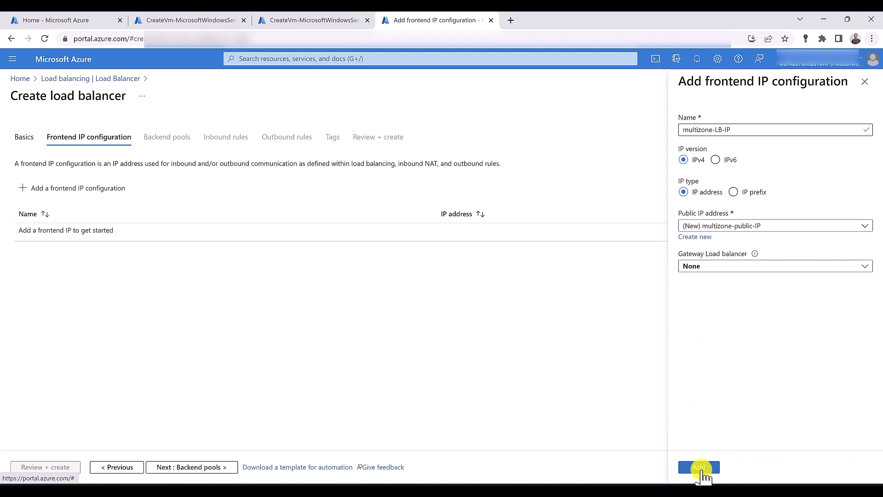
pyautogui.click(214, 467)
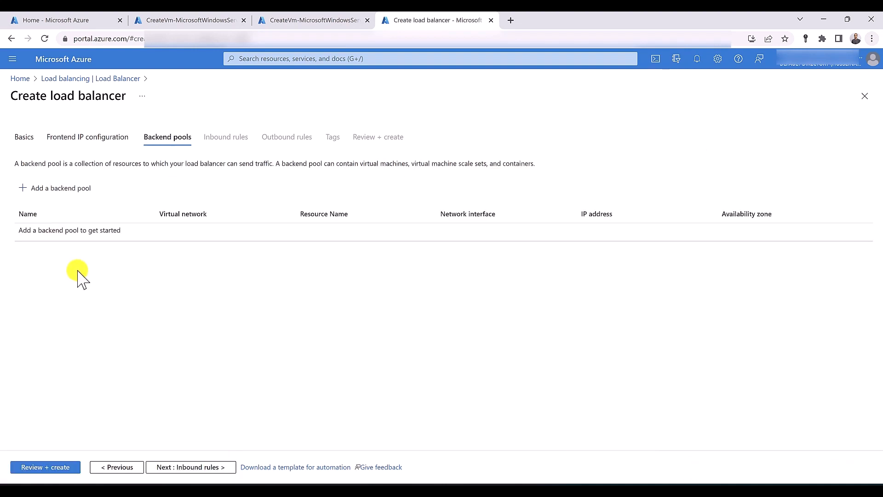
# Create and save a backend pool named backend on VNET-SYD (RG-SYD) containing vm03 and vm04
pyautogui.click(56, 188)
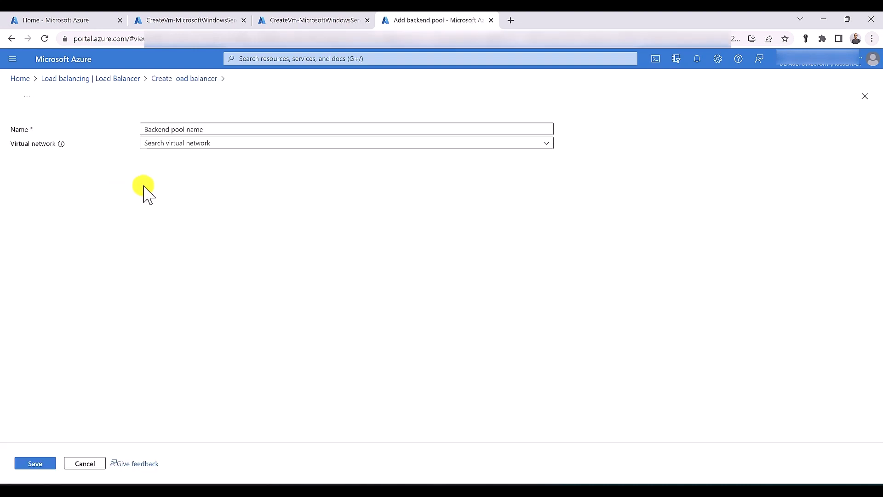
pyautogui.click(190, 128)
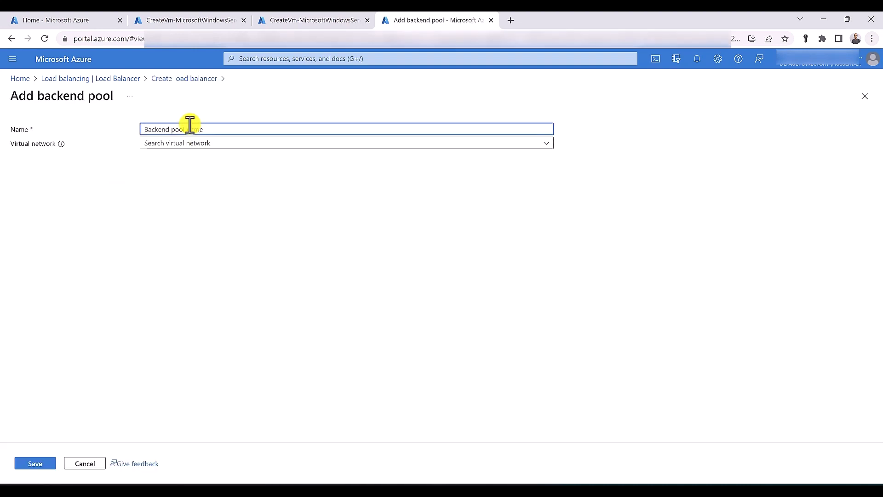
pyautogui.write('backend')
pyautogui.click(213, 143)
pyautogui.click(210, 157)
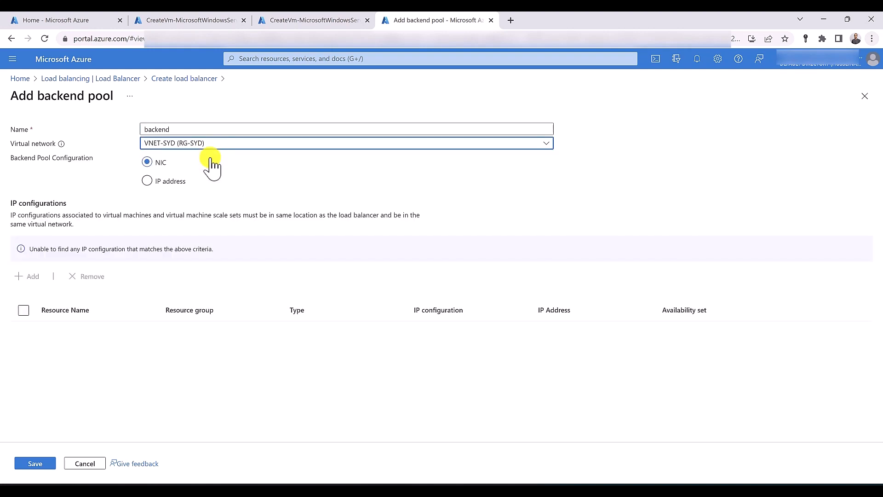
pyautogui.click(27, 250)
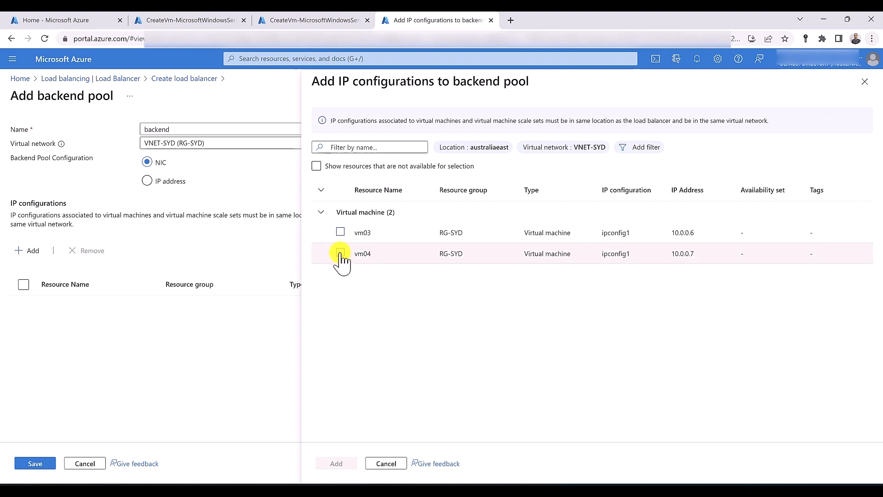
pyautogui.click(340, 254)
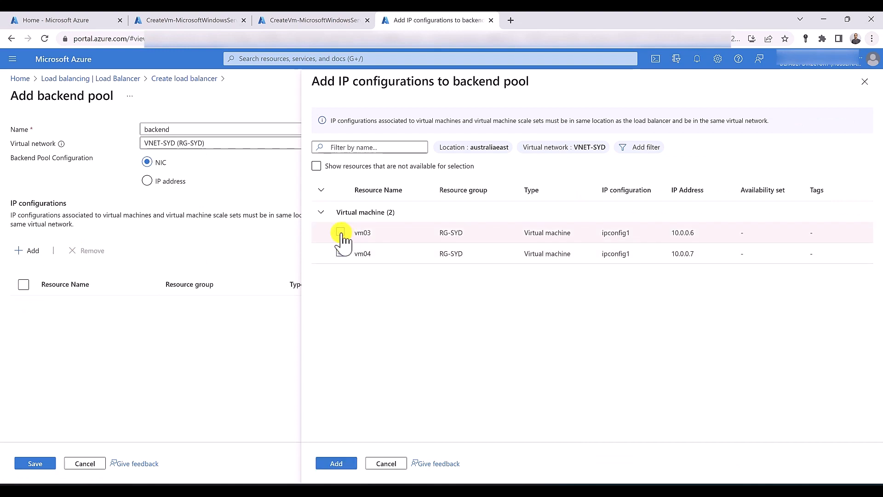
pyautogui.click(340, 232)
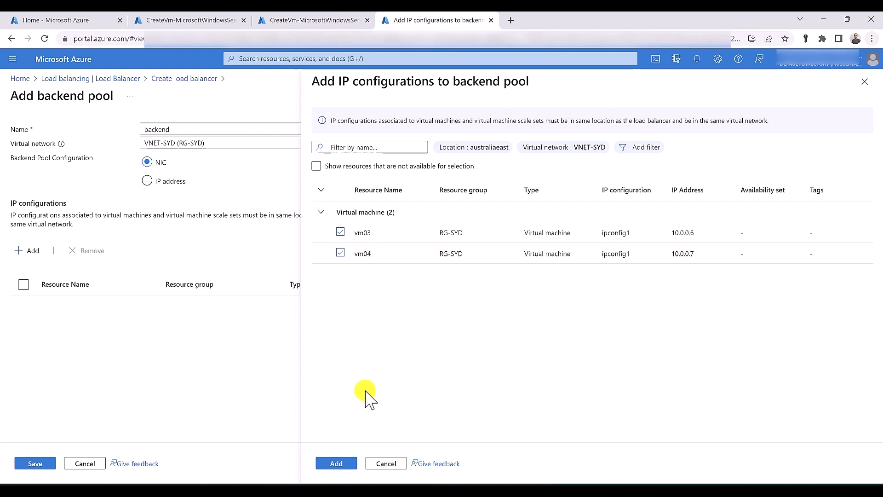
pyautogui.click(336, 463)
pyautogui.click(36, 462)
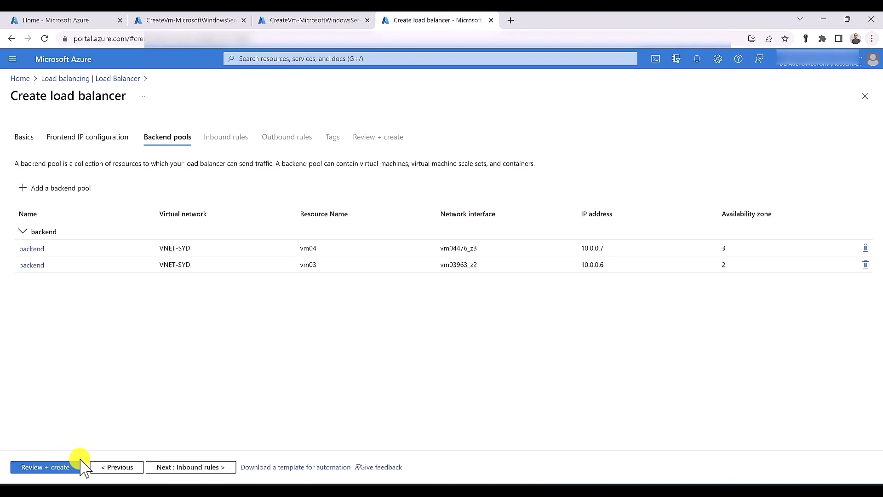
# Start load balancing rule LBrule using frontend multizone-LB-IP, the backend pool, and ports 80/80
pyautogui.click(197, 465)
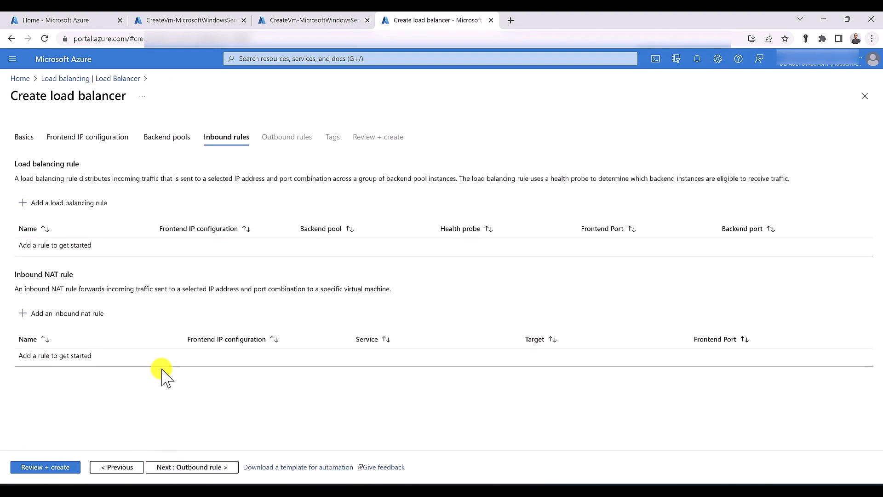
pyautogui.click(66, 209)
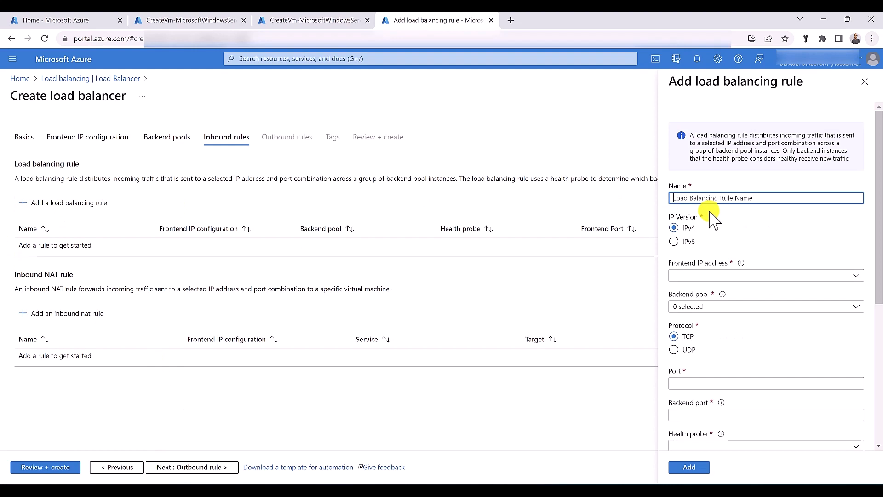
pyautogui.write('LBrule')
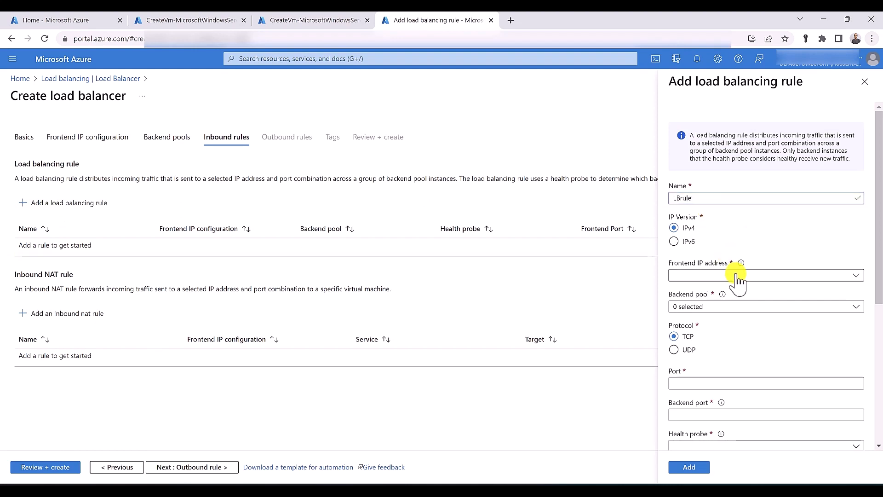
pyautogui.click(732, 275)
pyautogui.click(730, 309)
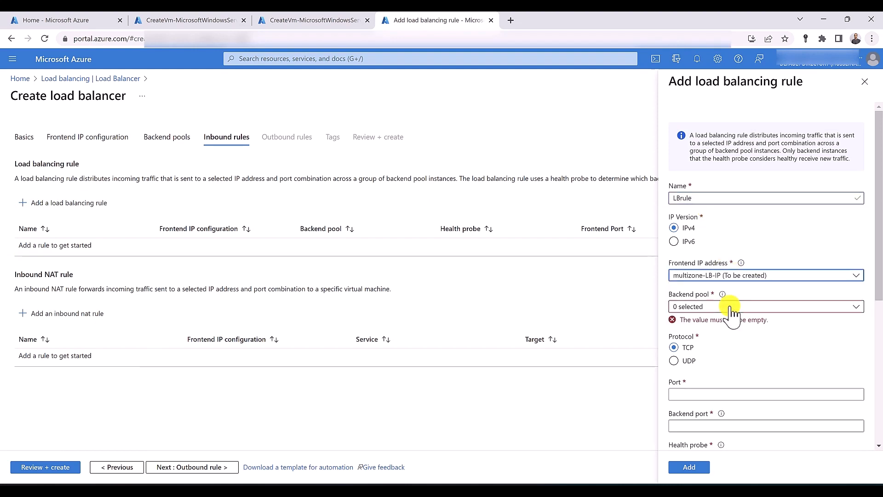
pyautogui.click(725, 304)
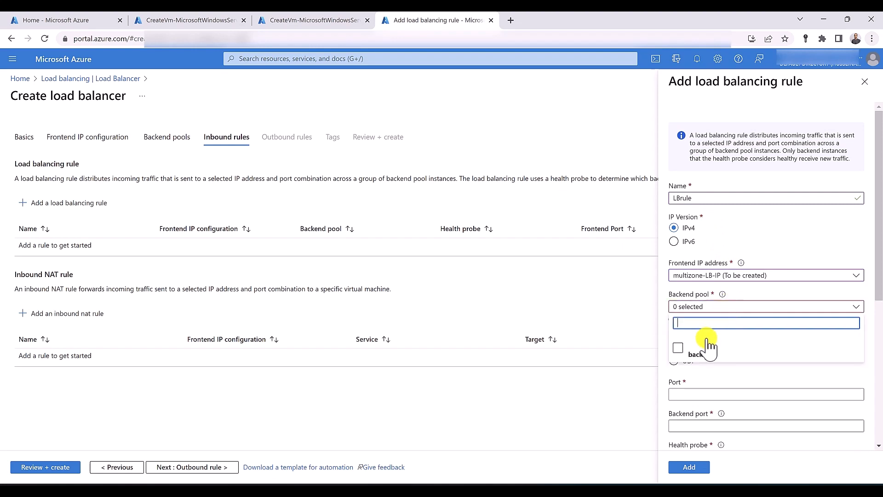
pyautogui.click(677, 349)
pyautogui.click(720, 385)
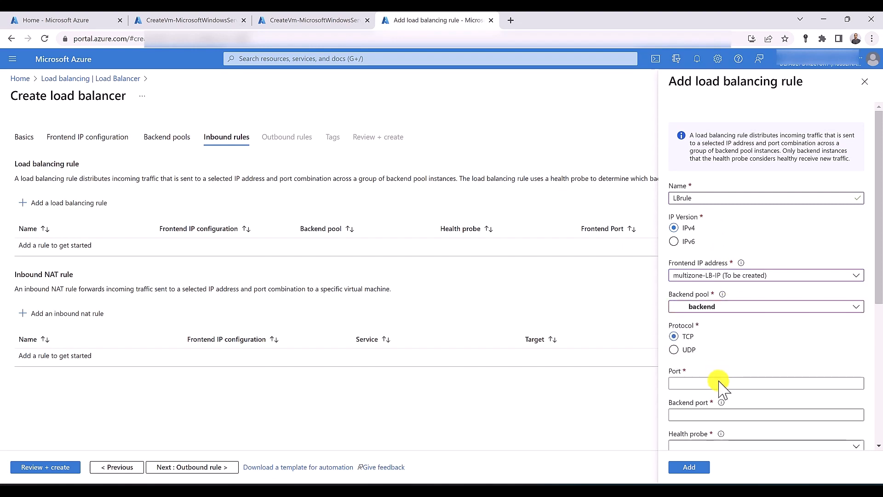
pyautogui.write('80')
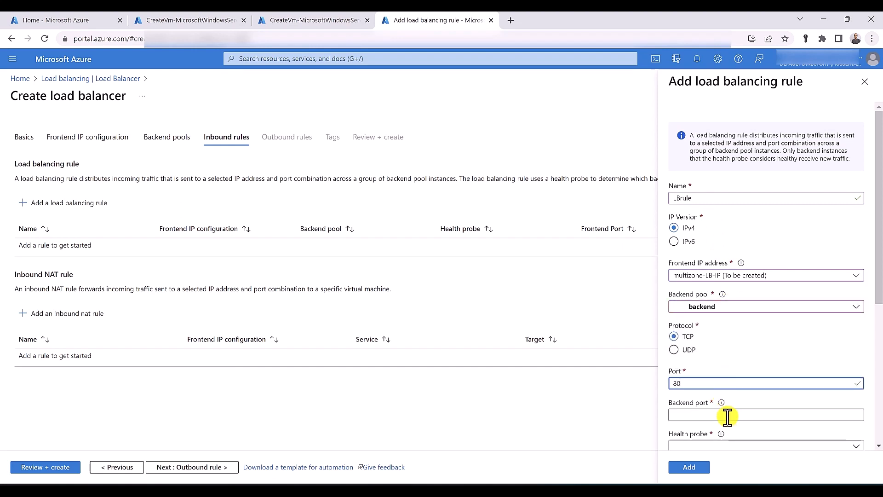
pyautogui.click(725, 414)
pyautogui.write('80')
# Create a TCP health probe named healthProbe for the rule
pyautogui.scroll(-5, 681, 359)
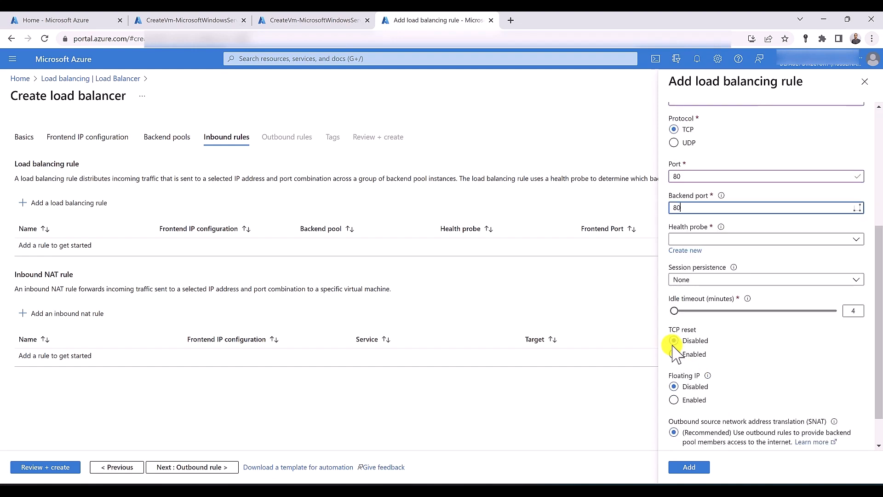
pyautogui.click(688, 251)
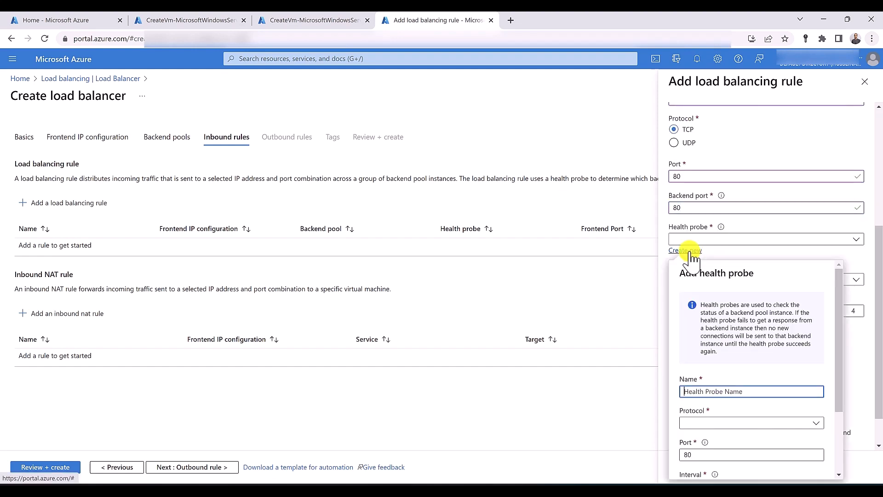
pyautogui.write('healthProbe')
pyautogui.click(689, 423)
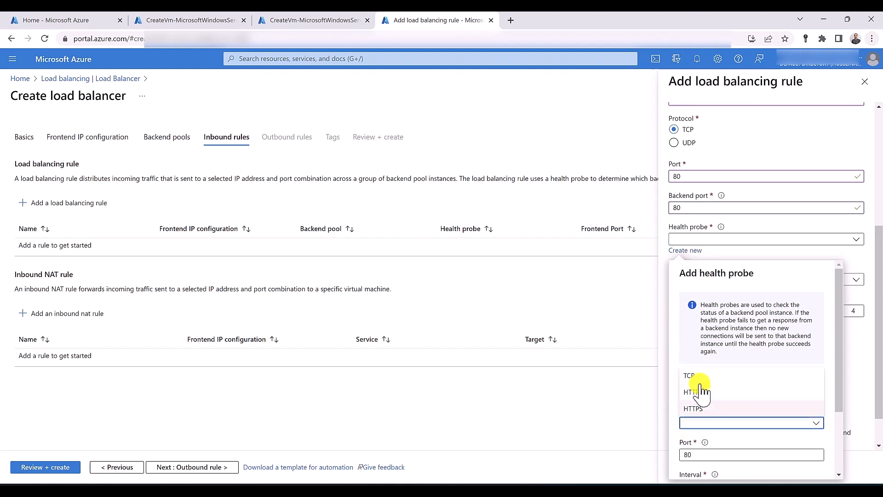
pyautogui.click(695, 376)
pyautogui.scroll(-2, 700, 381)
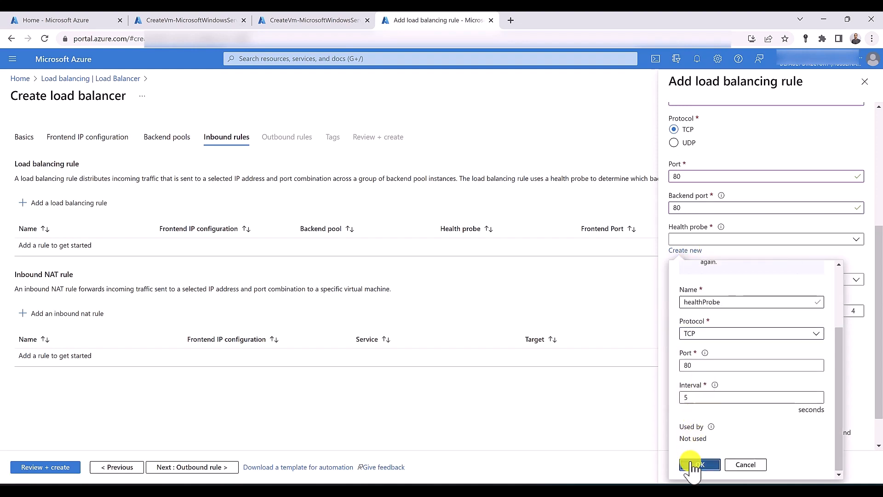
pyautogui.click(691, 464)
# Enable TCP reset, add LBrule, and proceed to review the load balancer
pyautogui.click(686, 355)
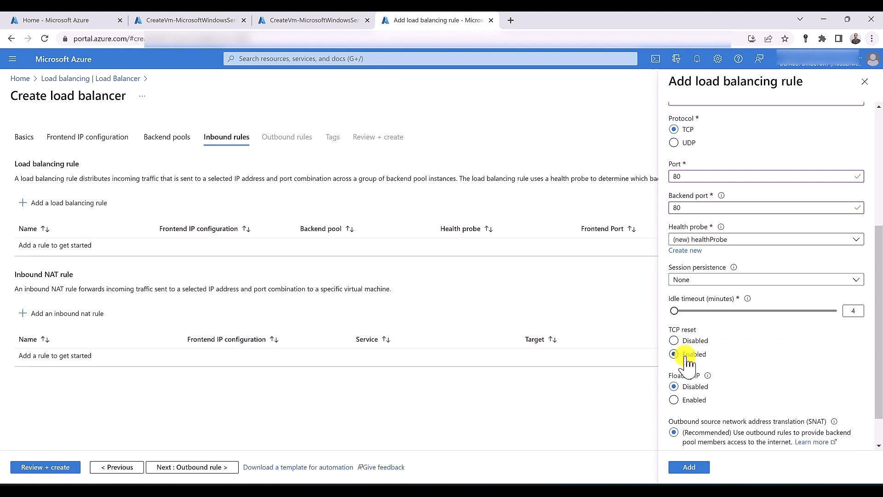
pyautogui.scroll(-2, 736, 391)
pyautogui.click(690, 467)
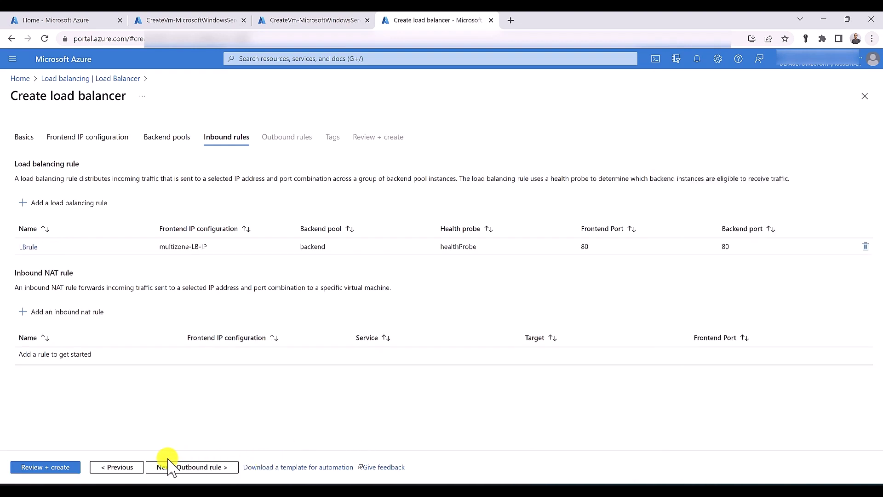
pyautogui.click(68, 468)
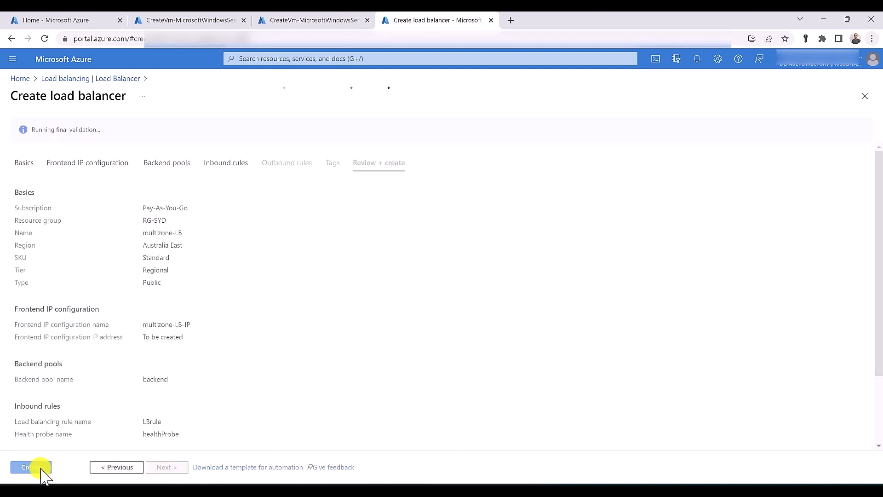
# Create multizone-LB and open its Frontend IP configuration after deployment
pyautogui.click(39, 469)
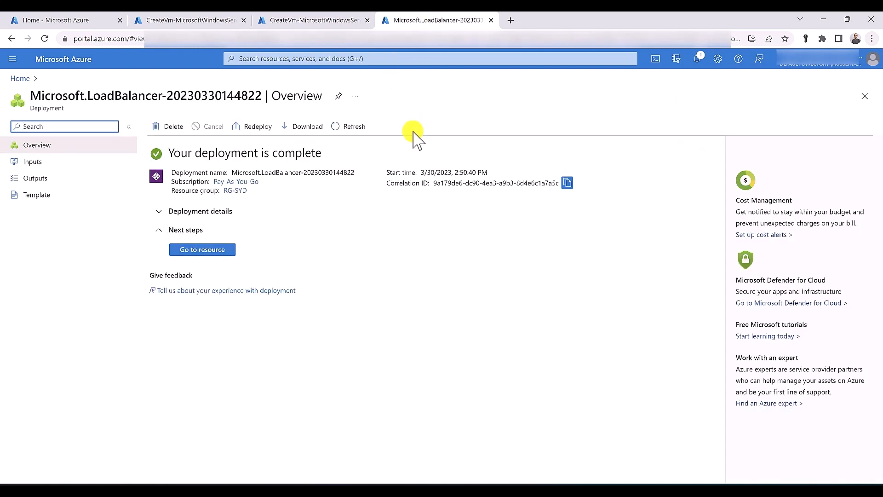
pyautogui.click(230, 249)
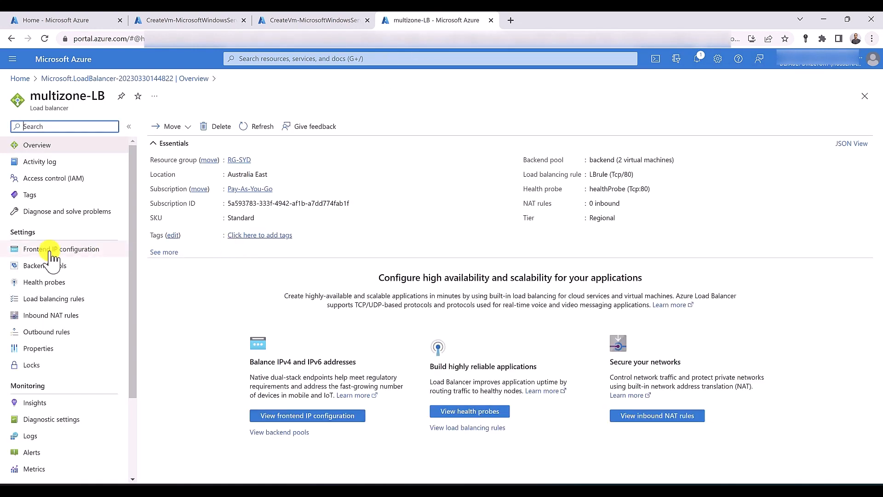
pyautogui.click(52, 251)
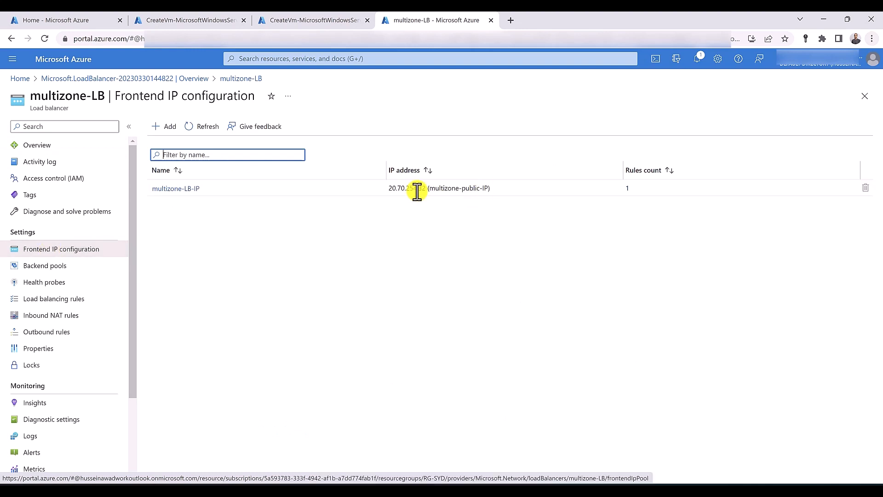
# Open the frontend public IP address 20.70.254.32 in a new browser tab
pyautogui.moveTo(380, 188); pyautogui.dragTo(424, 188)
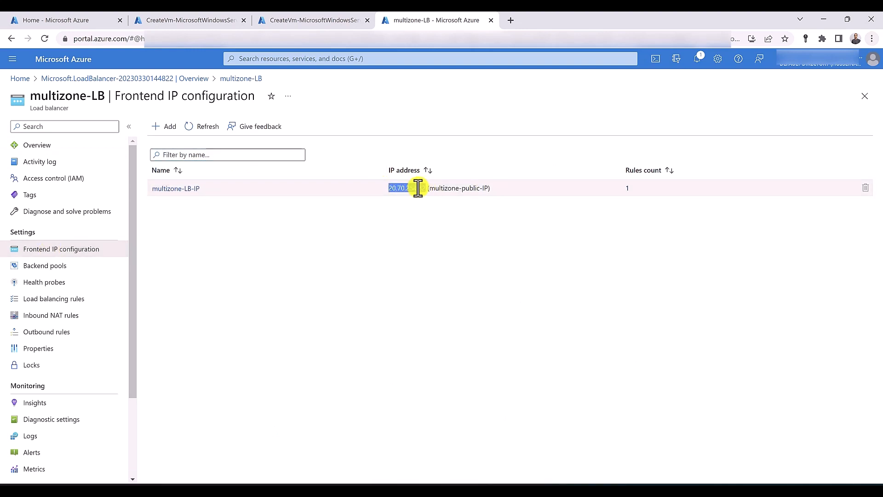
pyautogui.rightClick(418, 188)
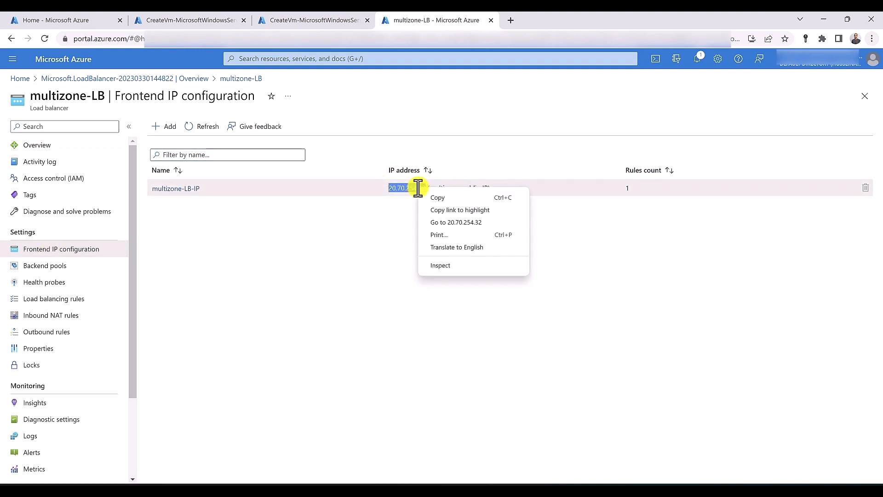
pyautogui.click(445, 225)
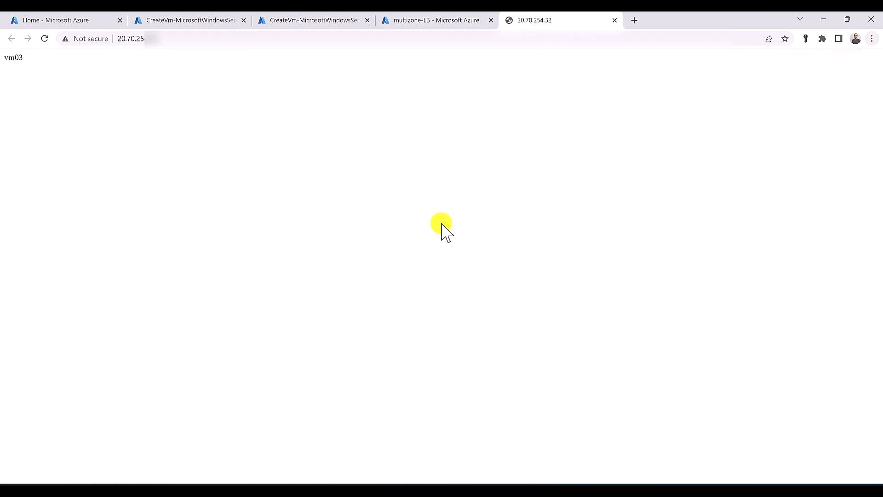
# Reload 20.70.254.32 and confirm the page is served by vm03
pyautogui.click(45, 38)
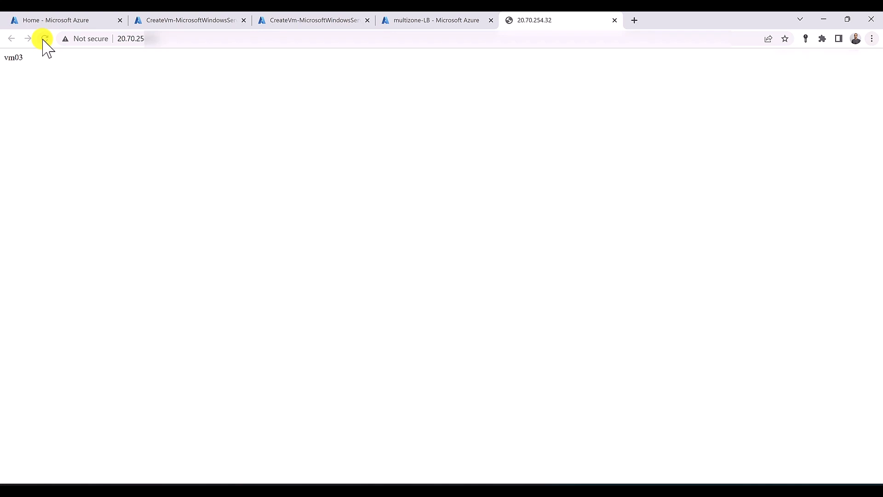
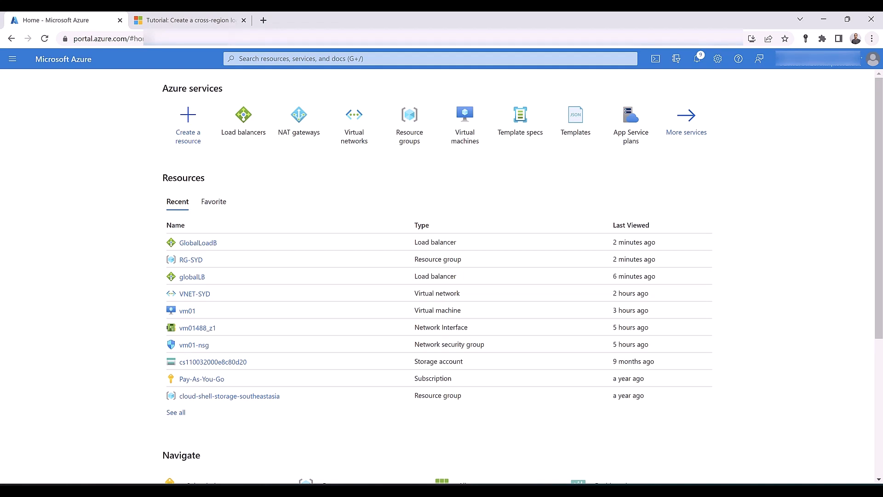
# Open the Load balancers list to see multizone-LB and Zone-one-LB in RG-SYD
pyautogui.click(247, 113)
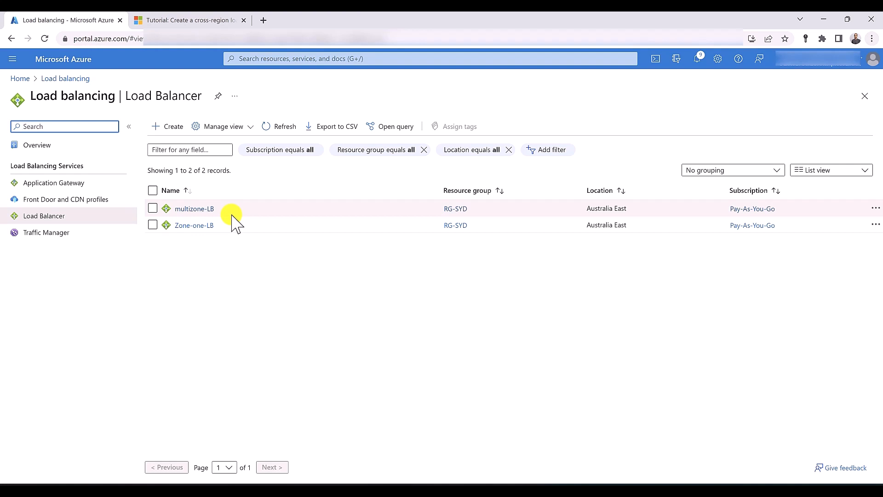
# Start a load balancer named GLB in RG-SYD, then check the cross-region tutorial
pyautogui.click(179, 126)
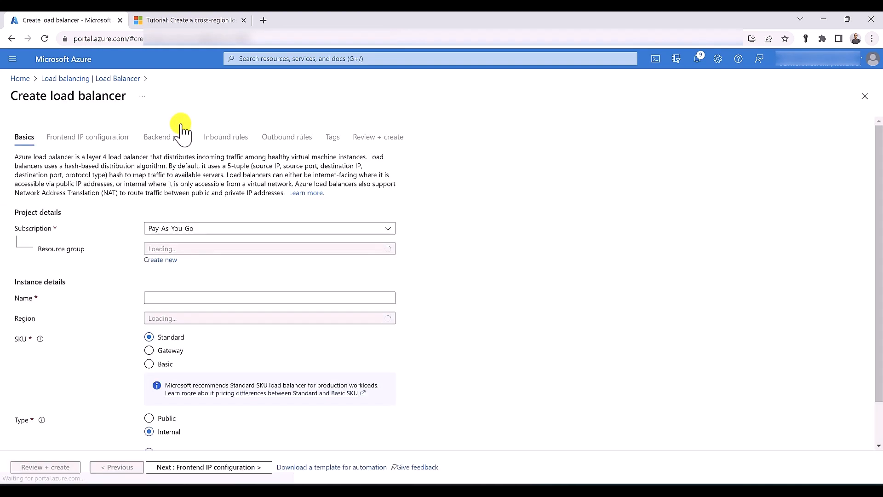
pyautogui.click(216, 248)
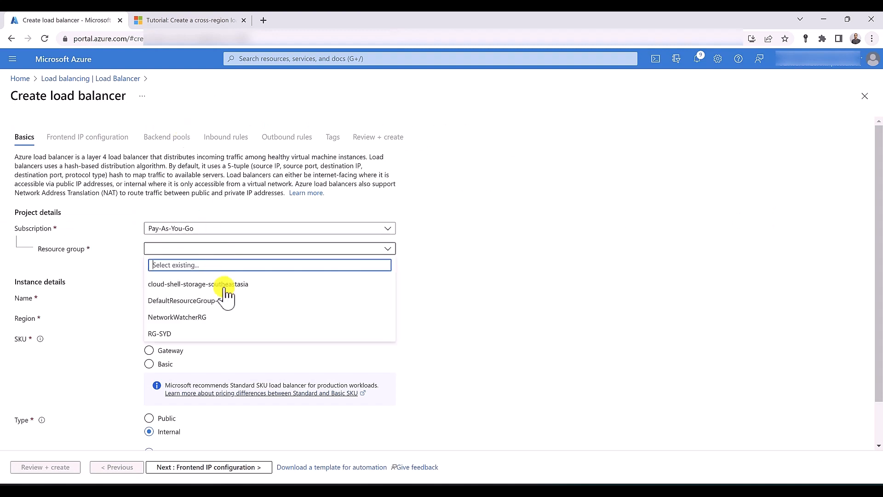
pyautogui.click(218, 334)
pyautogui.click(204, 295)
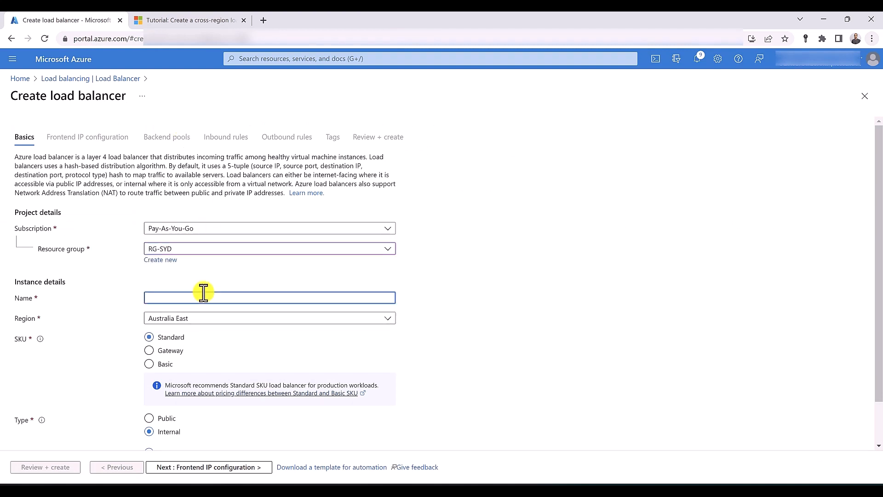
pyautogui.write('GLB')
pyautogui.scroll(-1, 203, 292)
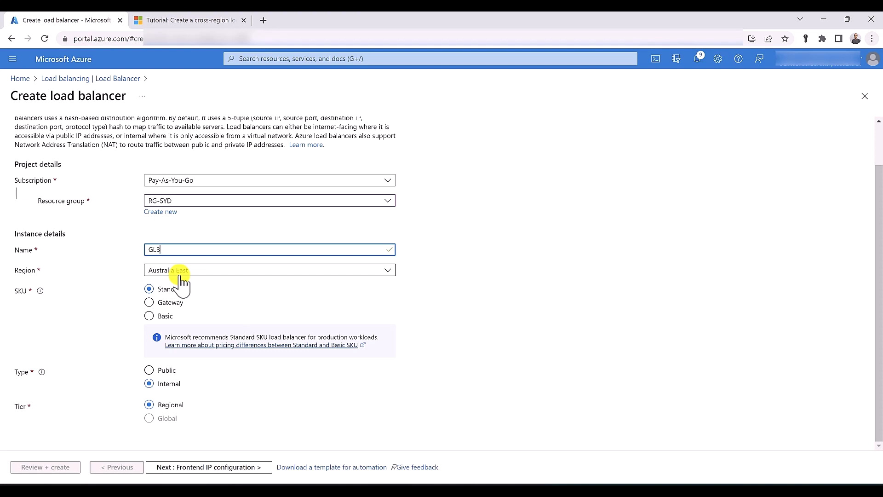
pyautogui.click(160, 21)
pyautogui.scroll(3, 312, 147)
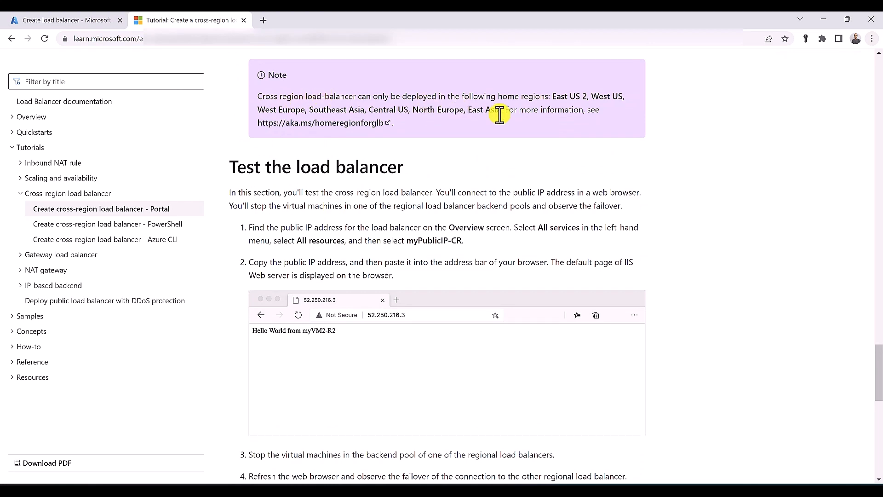
# Highlight the supported home regions list (East US 2 … East Asia) in the tutorial's note
pyautogui.moveTo(505, 110); pyautogui.dragTo(553, 101)
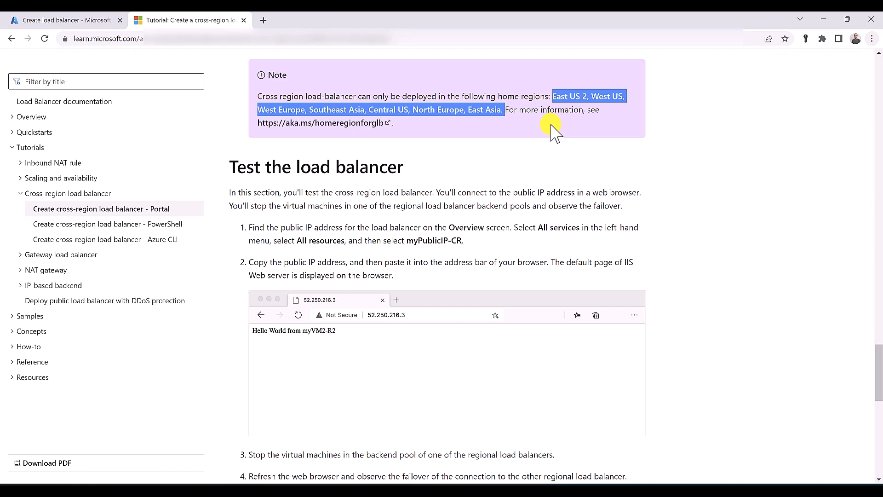
pyautogui.click(97, 21)
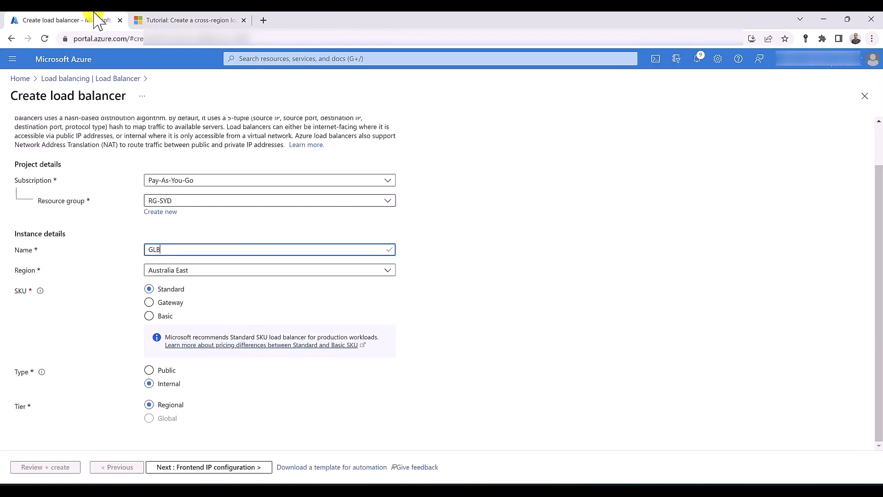
pyautogui.click(166, 20)
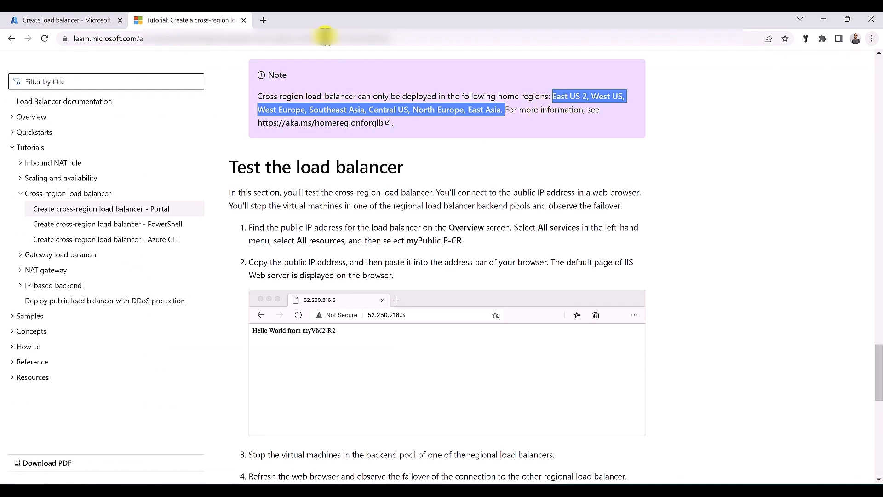
# Set GLB to region East US 2, type Public and tier Global
pyautogui.click(27, 20)
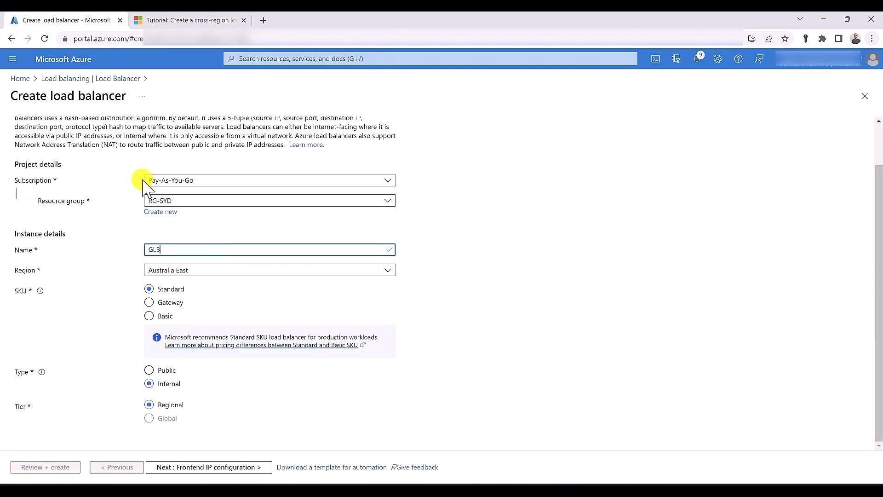
pyautogui.click(205, 272)
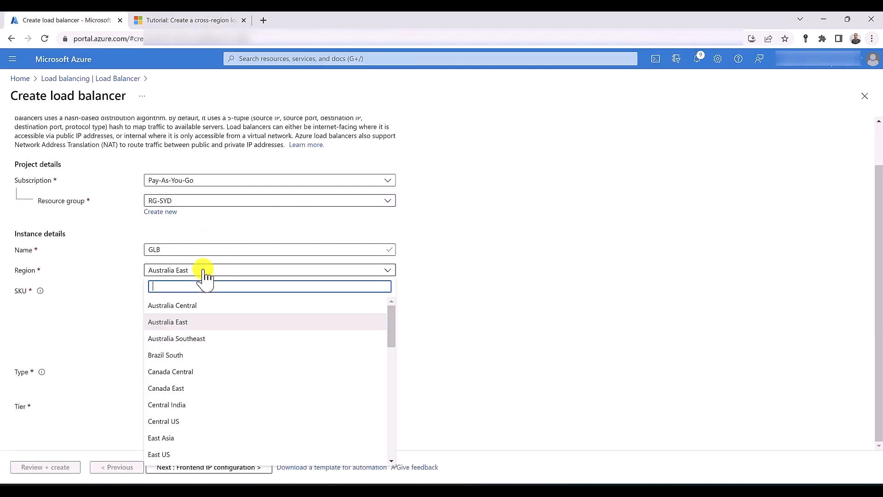
pyautogui.scroll(-1, 203, 416)
pyautogui.click(203, 419)
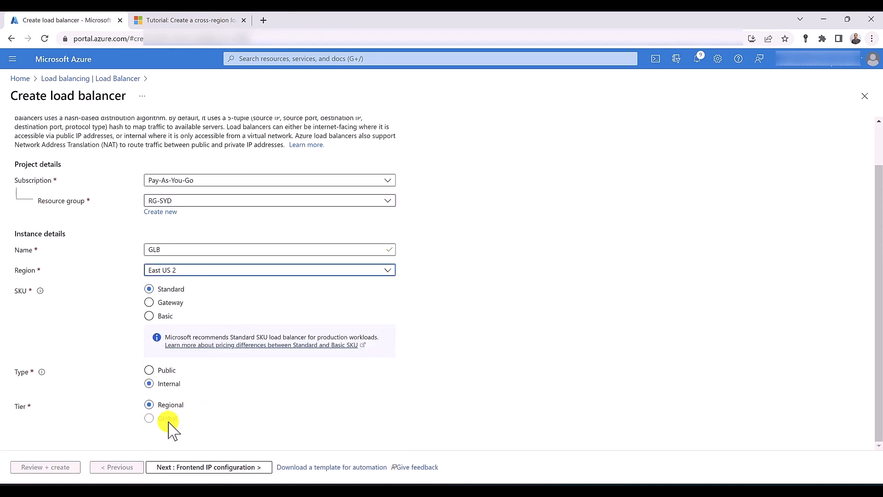
pyautogui.click(161, 370)
pyautogui.click(153, 418)
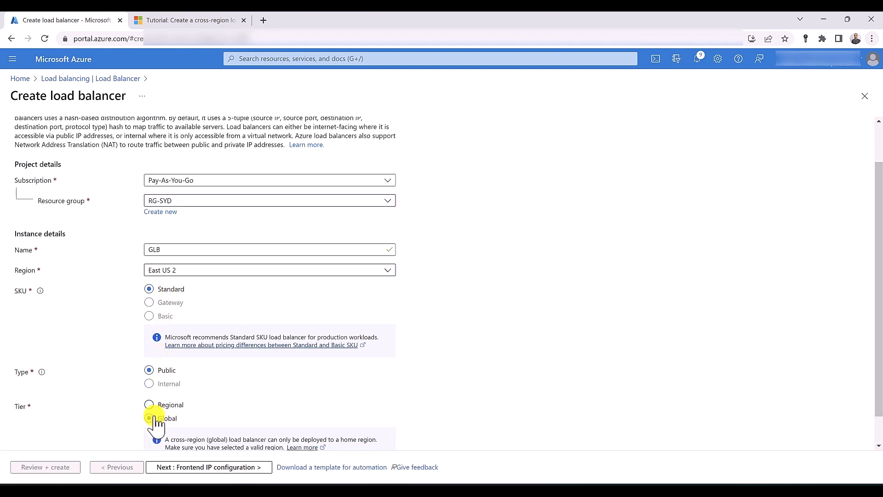
# Add frontend IP configuration GLB-IP using a new public IP G-LB-P-IP-address
pyautogui.click(177, 467)
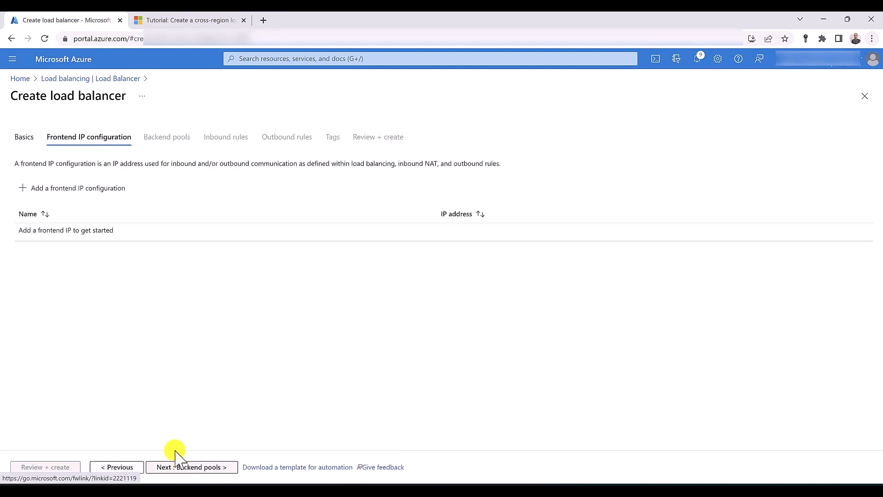
pyautogui.click(58, 189)
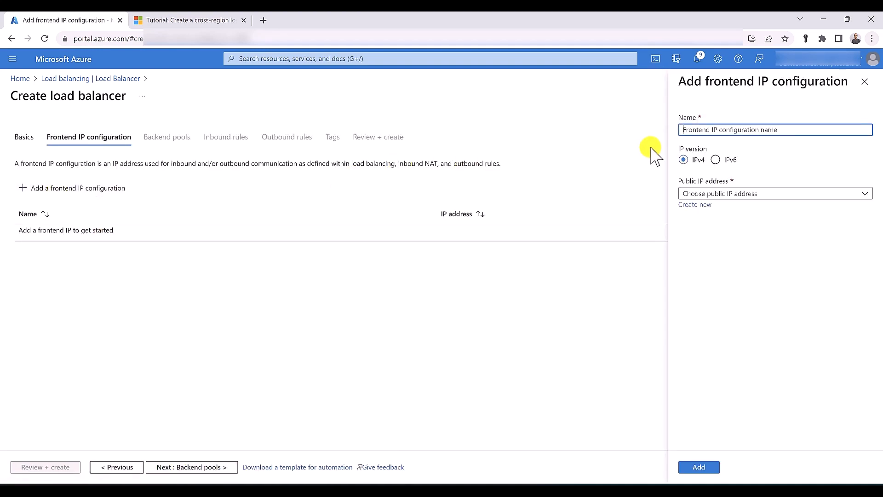
pyautogui.write('GLB-IP')
pyautogui.click(704, 197)
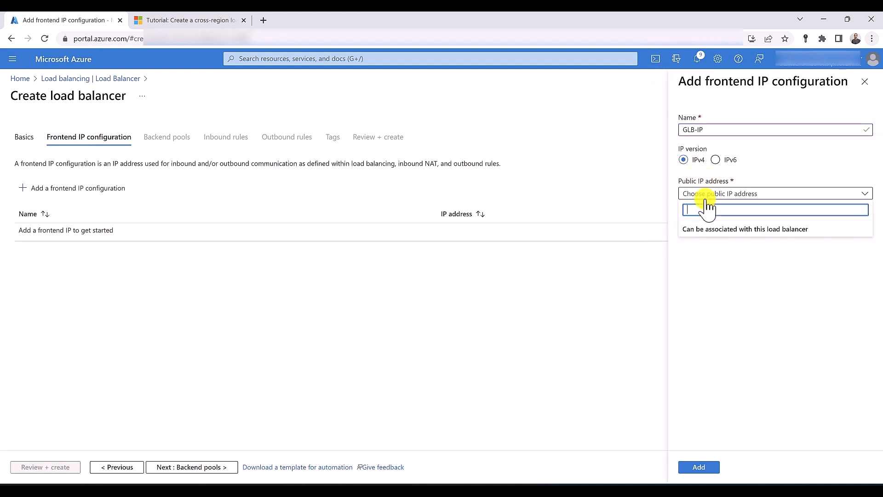
pyautogui.click(704, 201)
pyautogui.click(695, 205)
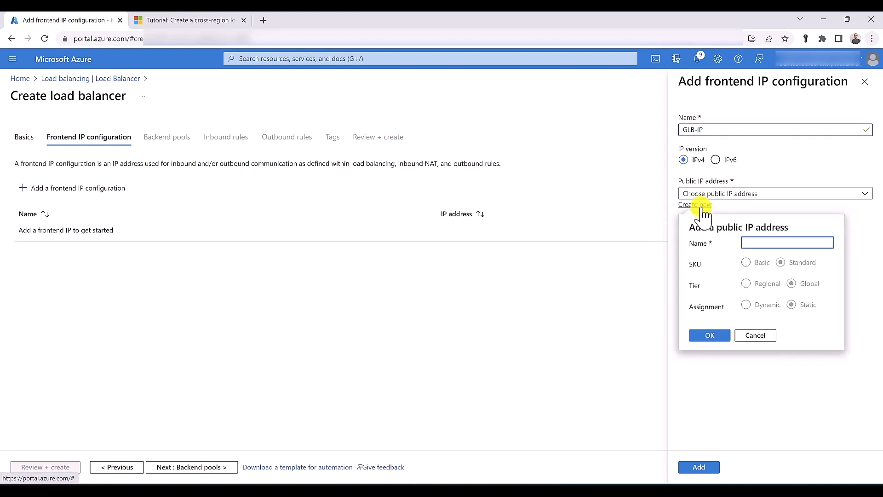
pyautogui.write('G-LB-')
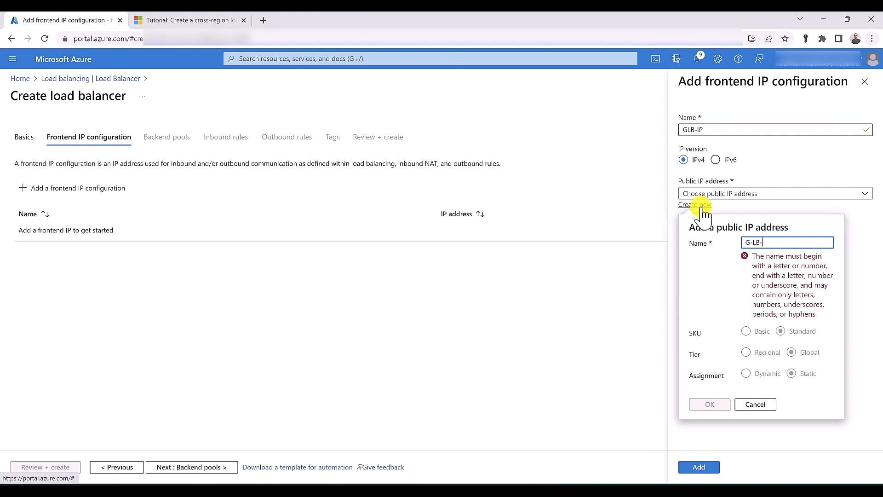
pyautogui.write('P-IP')
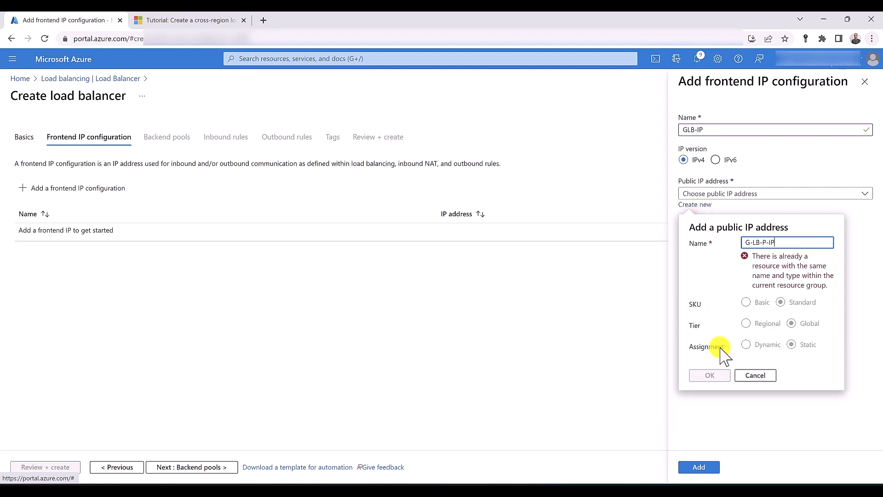
pyautogui.write('-')
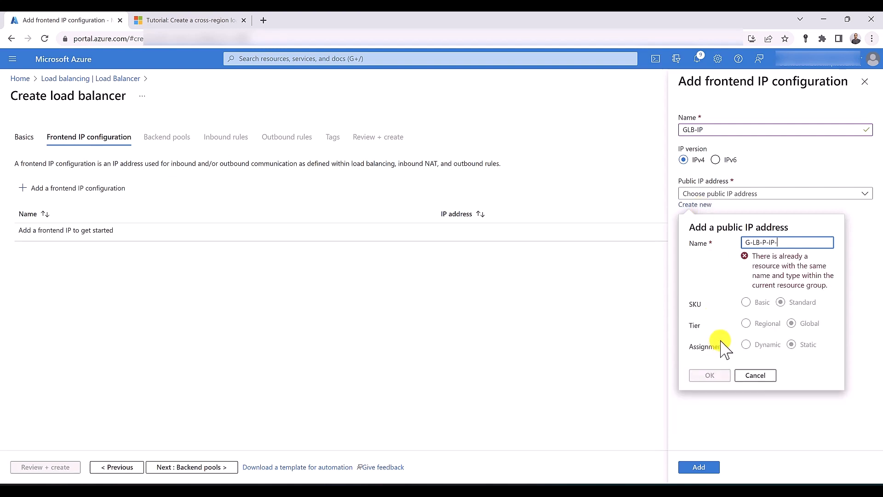
pyautogui.write('address')
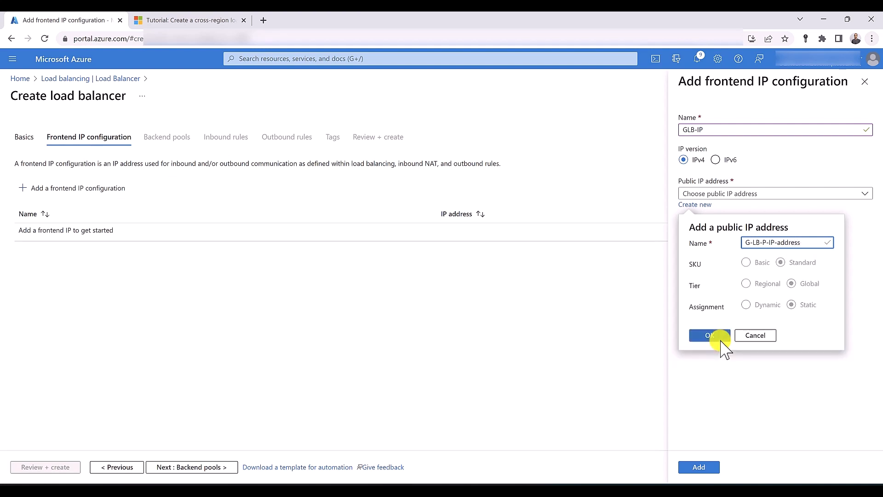
pyautogui.click(718, 337)
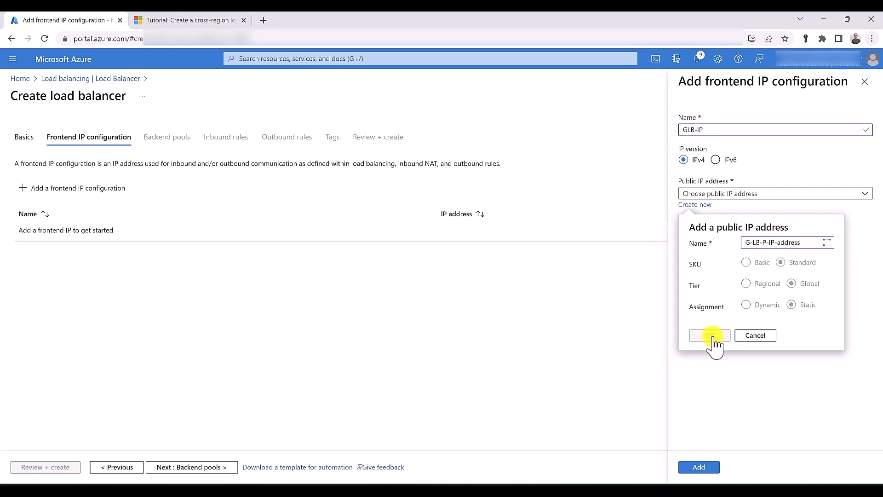
pyautogui.click(705, 467)
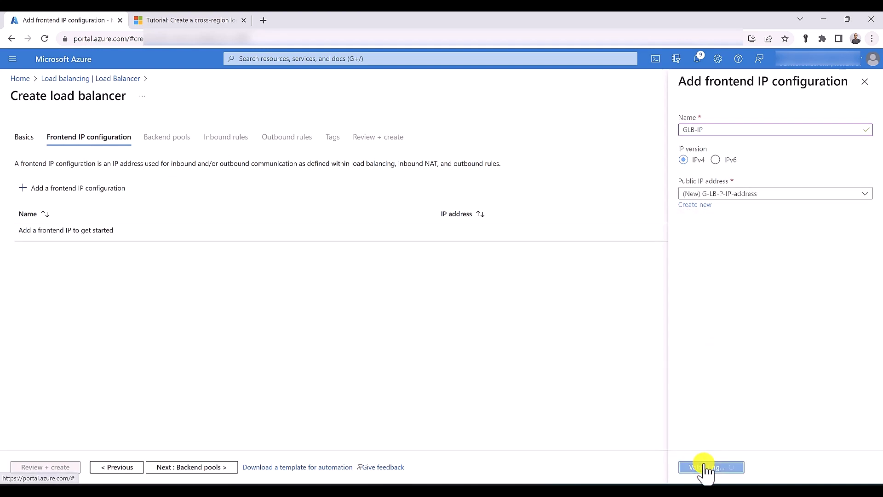
pyautogui.click(182, 467)
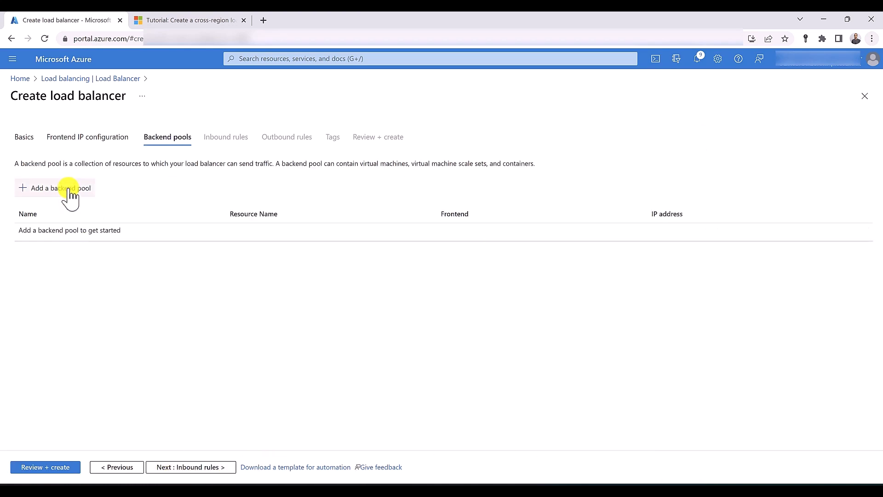
# Create backend pool 'backendpool' with multizone-LB using frontend multizone-LB-IP
pyautogui.click(70, 189)
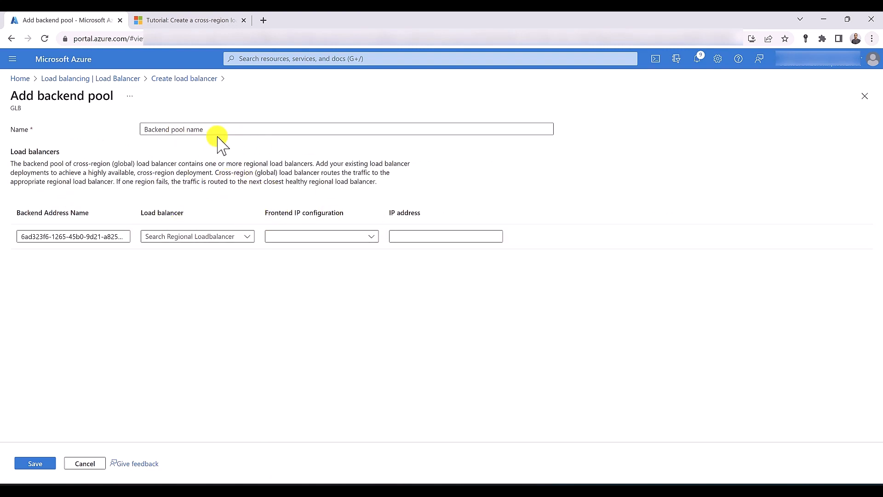
pyautogui.click(200, 128)
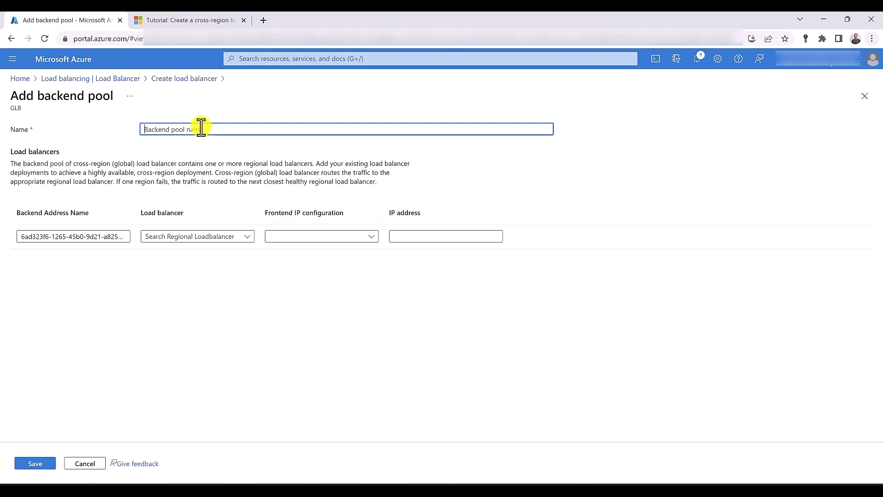
pyautogui.write('backendpool')
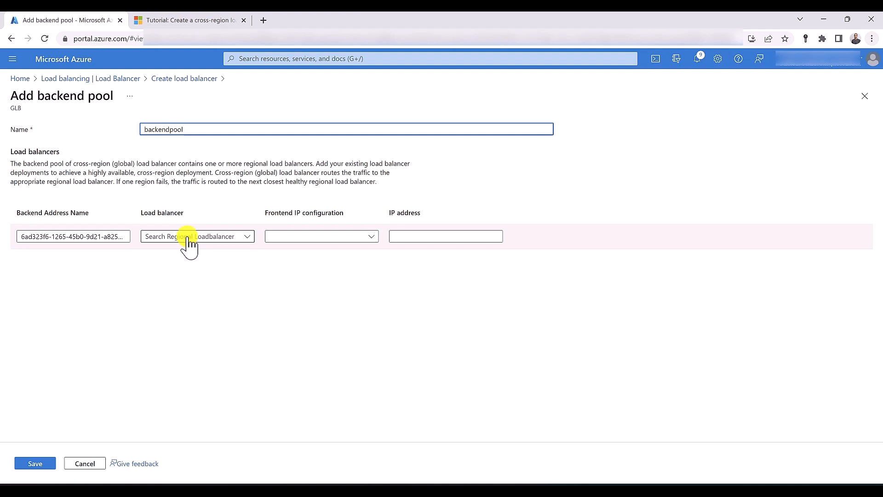
pyautogui.click(189, 237)
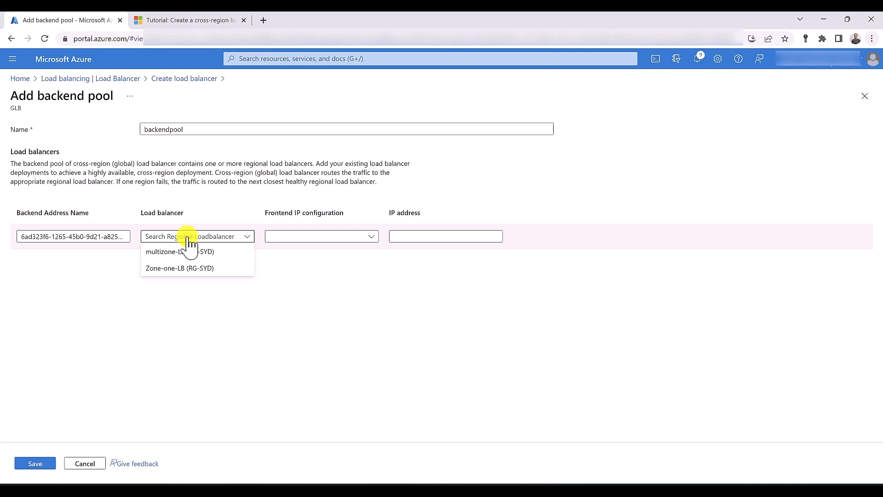
pyautogui.click(190, 252)
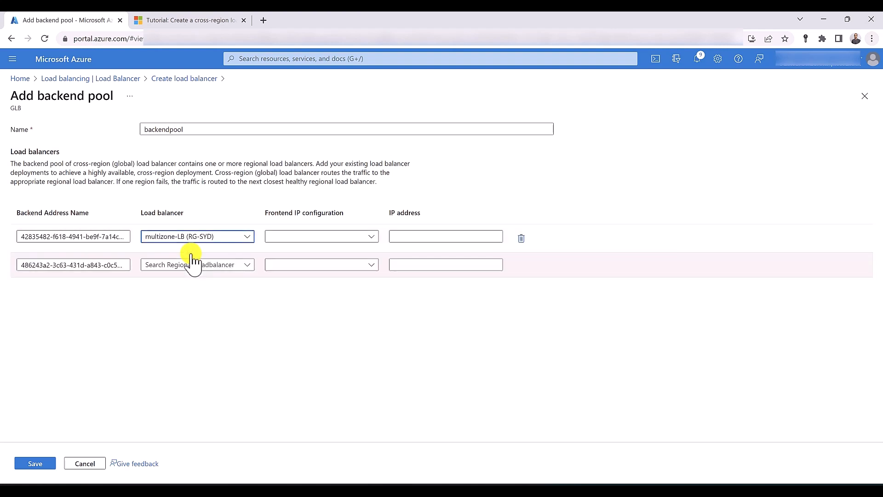
pyautogui.click(305, 236)
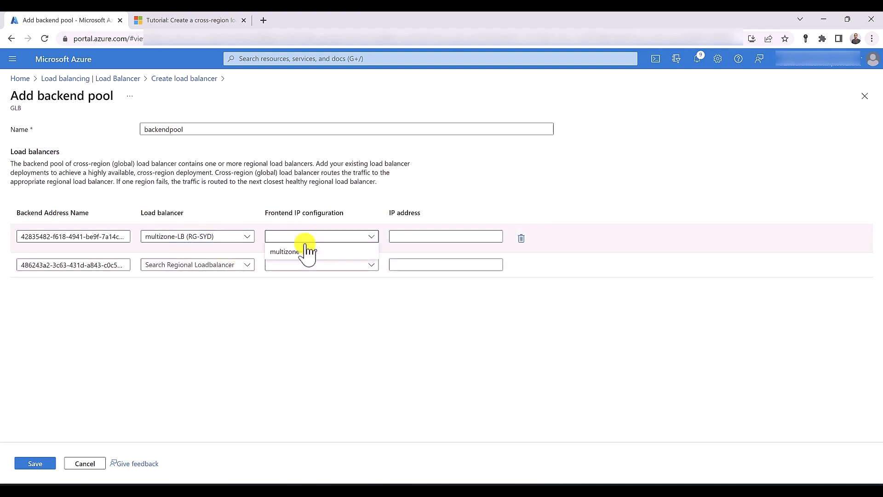
pyautogui.click(307, 256)
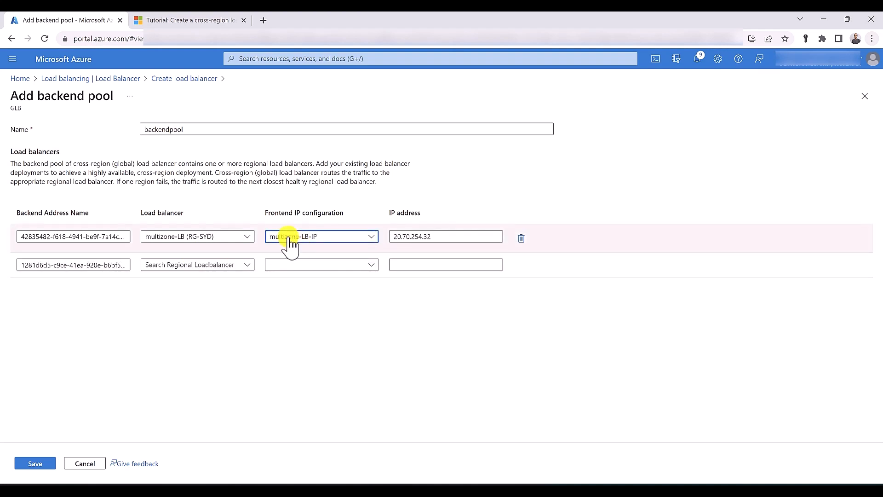
# Add Zone-one-LB with frontend Zoneone-LB-IP and save the pool
pyautogui.click(229, 265)
pyautogui.click(220, 298)
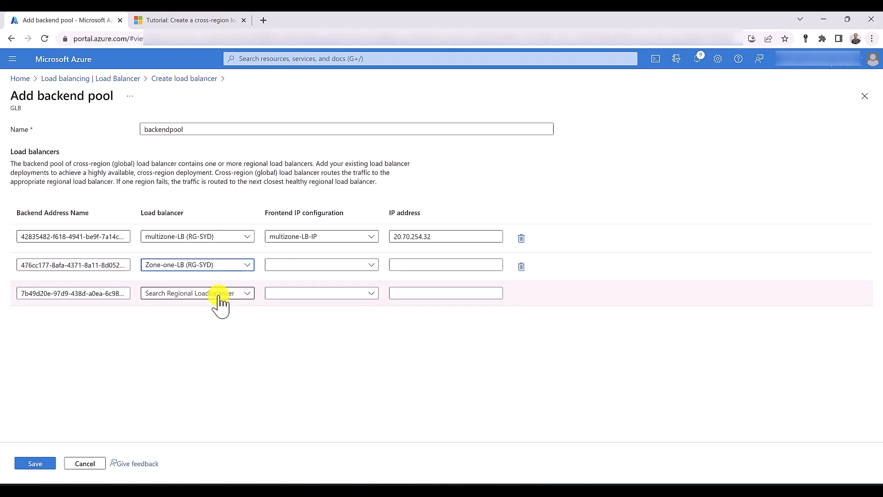
pyautogui.click(277, 264)
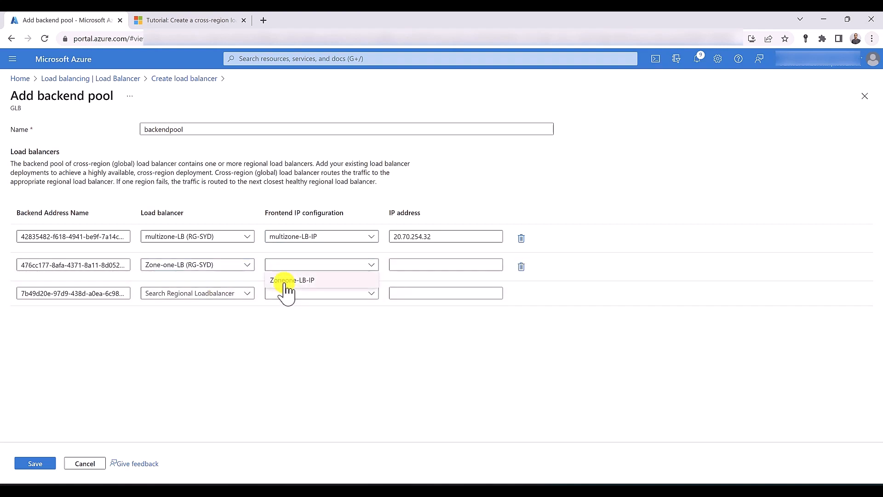
pyautogui.click(286, 280)
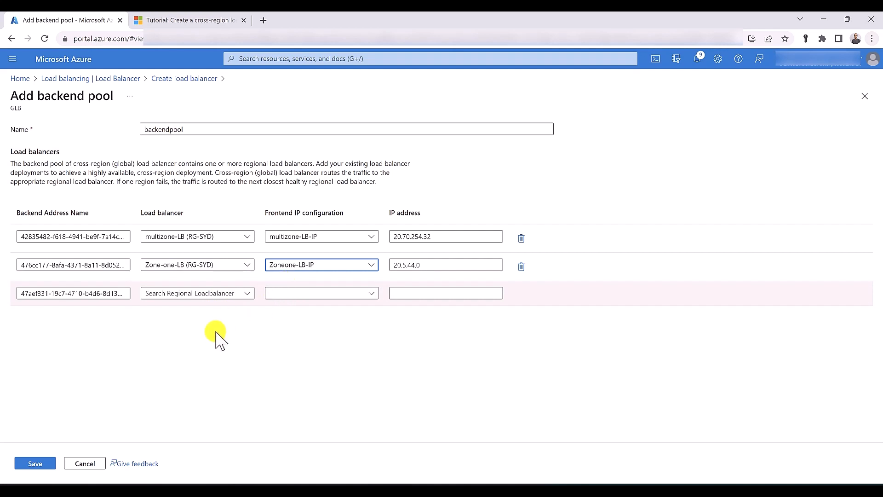
pyautogui.click(37, 463)
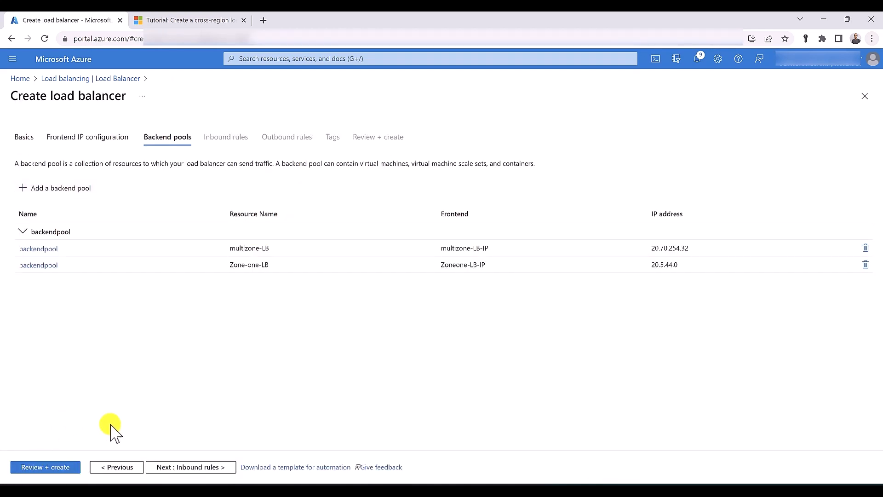
pyautogui.click(195, 467)
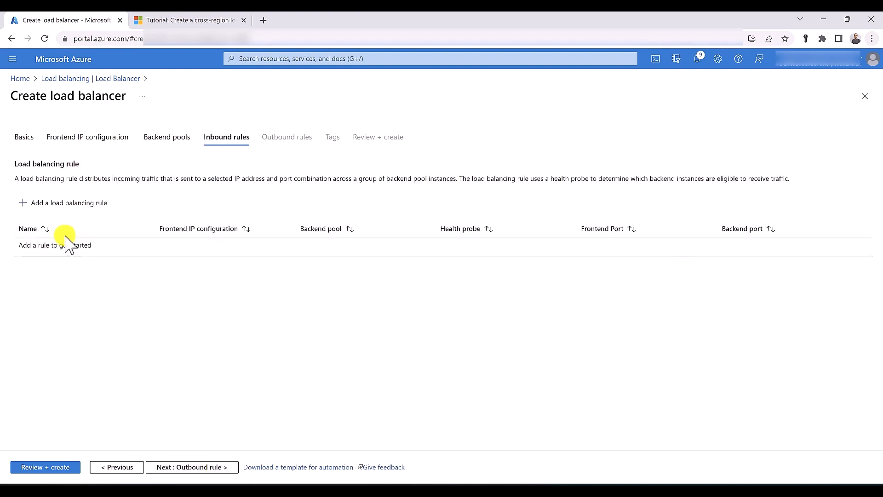
# Start rule LoadBalancingRule with frontend GLB-IP and backend pool backendpool
pyautogui.click(65, 207)
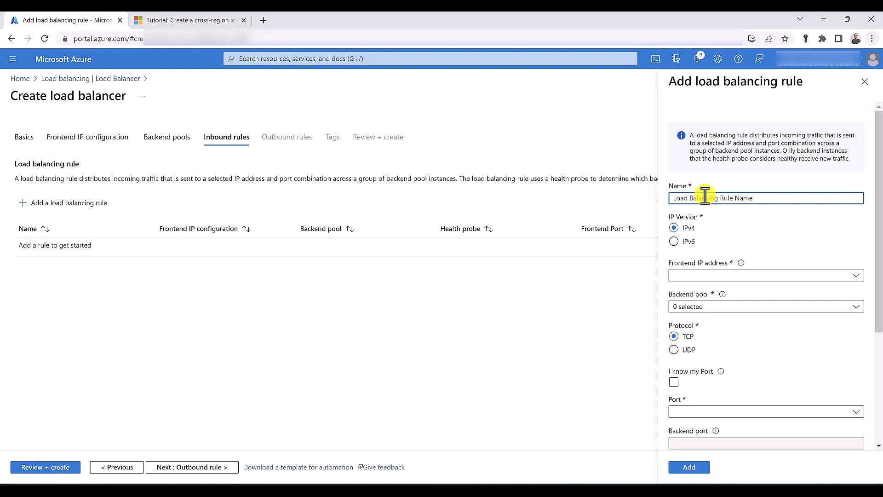
pyautogui.write('LoadBalancingRule')
pyautogui.click(717, 276)
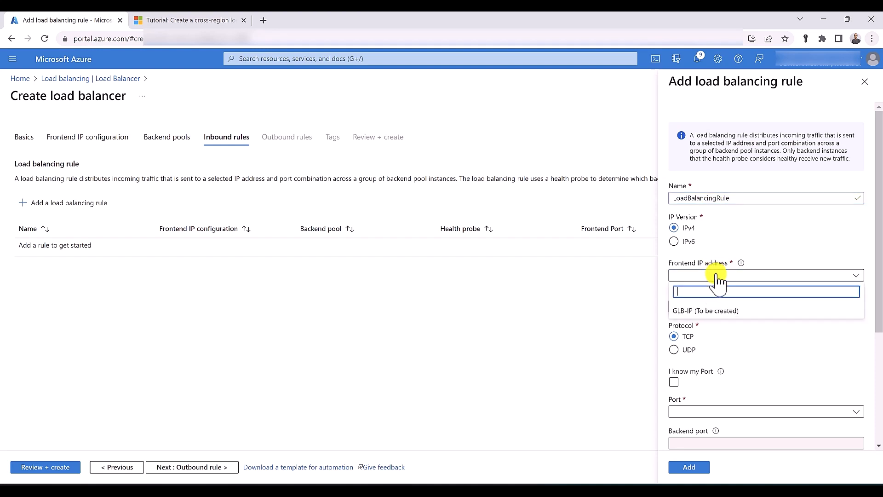
pyautogui.click(706, 312)
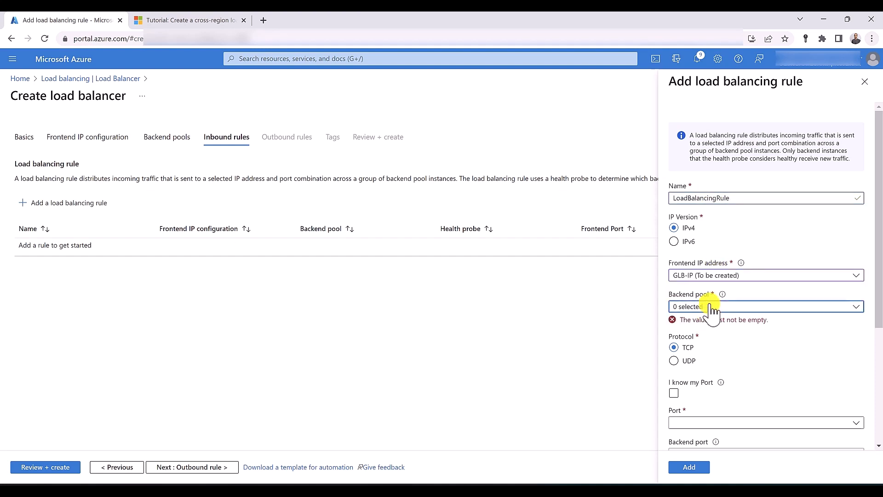
pyautogui.click(708, 304)
pyautogui.click(679, 350)
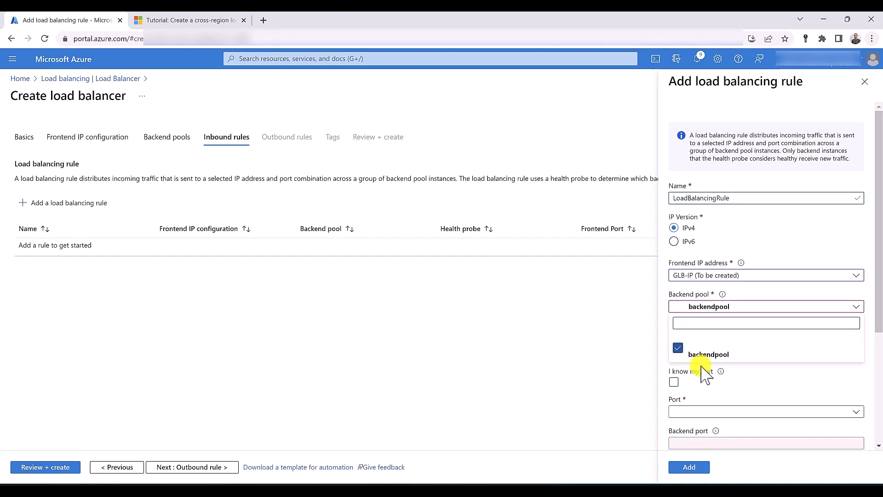
pyautogui.click(711, 389)
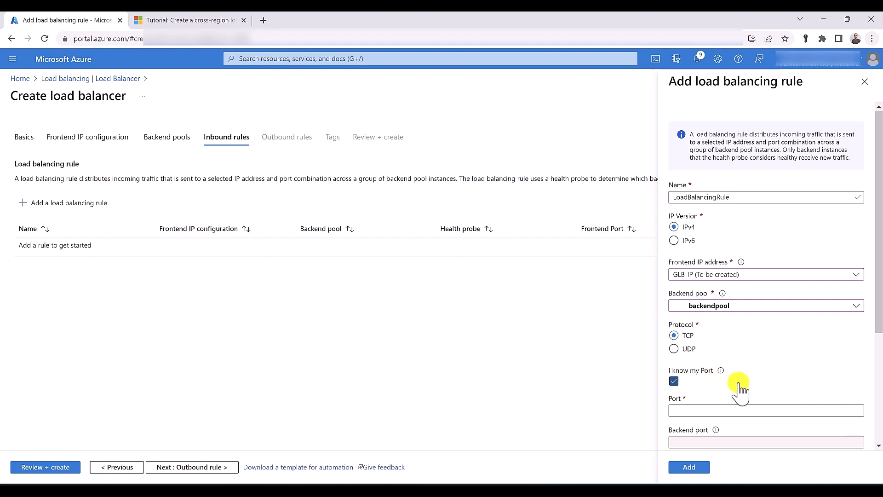
# Set the rule's port to 80 with TCP reset enabled, add it, and create GLB
pyautogui.scroll(-1, 708, 368)
pyautogui.click(677, 330)
pyautogui.scroll(-1, 690, 322)
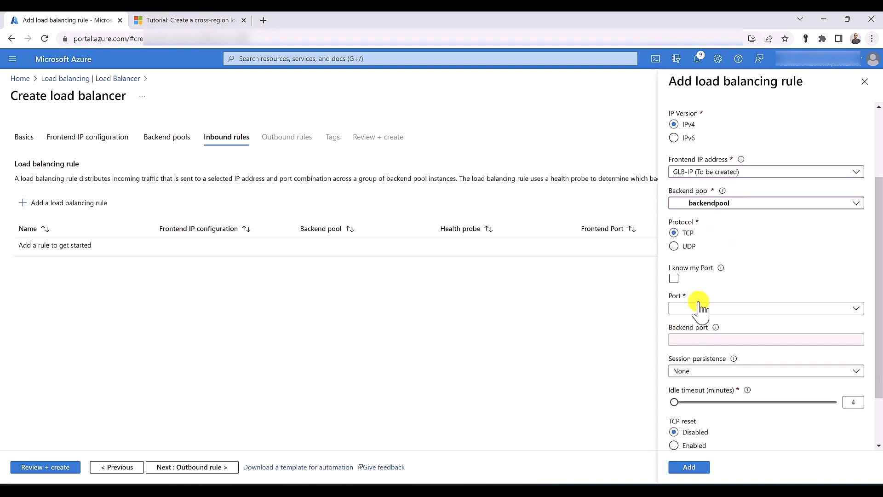
pyautogui.click(699, 308)
pyautogui.click(696, 323)
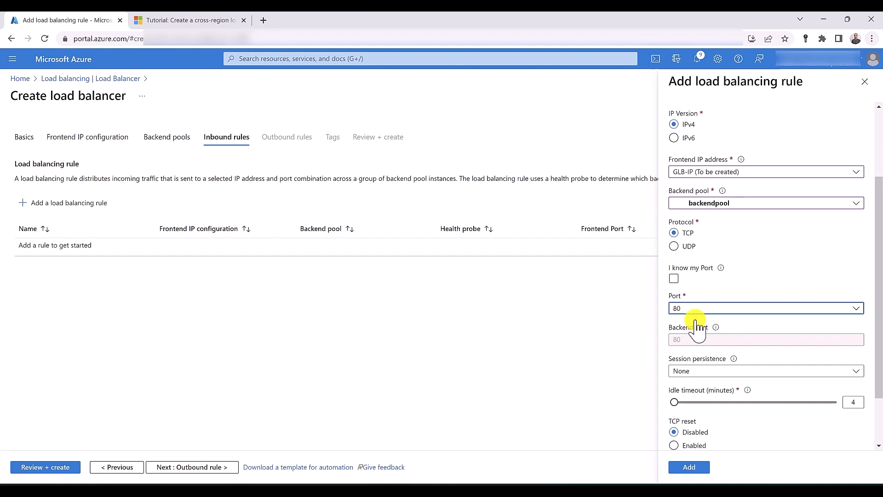
pyautogui.scroll(-1, 698, 350)
pyautogui.click(693, 379)
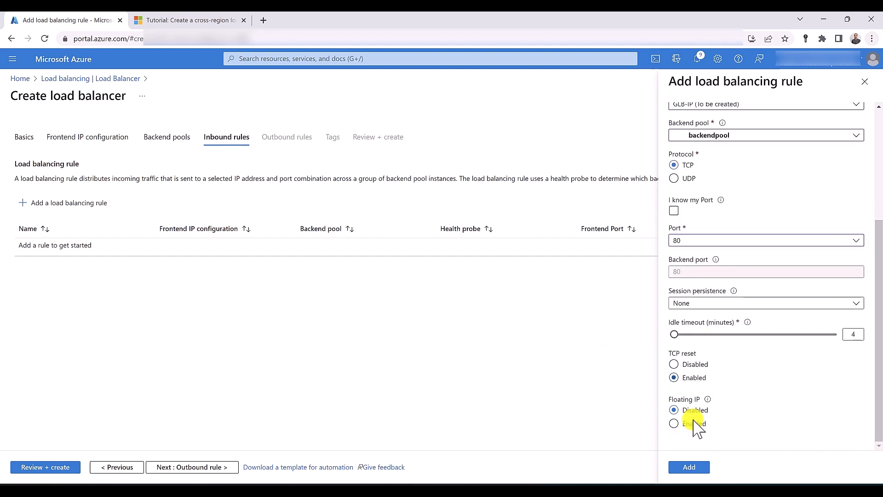
pyautogui.click(693, 467)
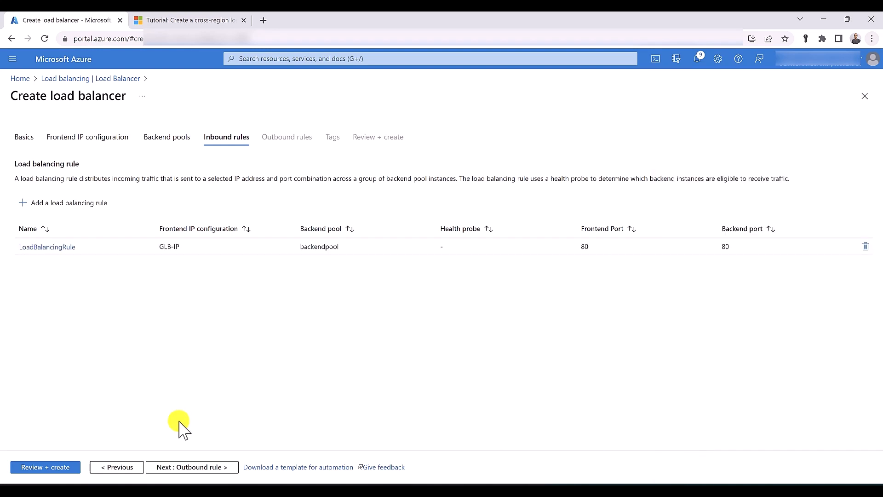
pyautogui.click(57, 467)
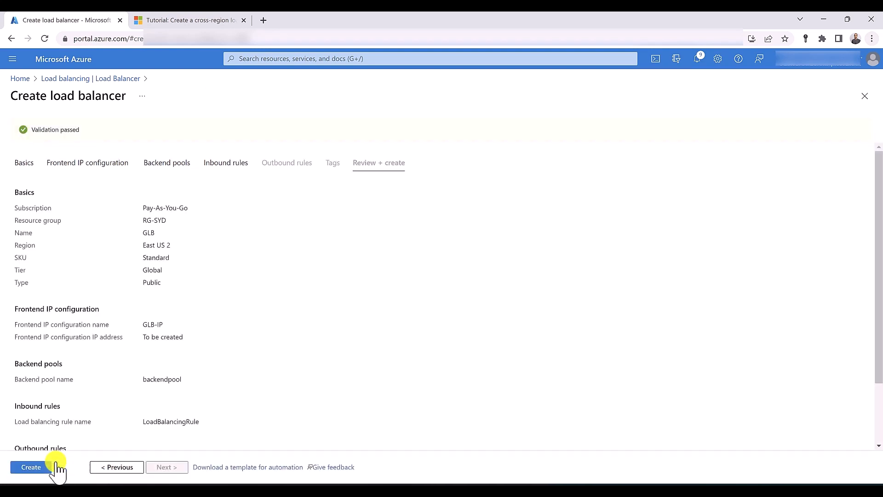
pyautogui.click(47, 467)
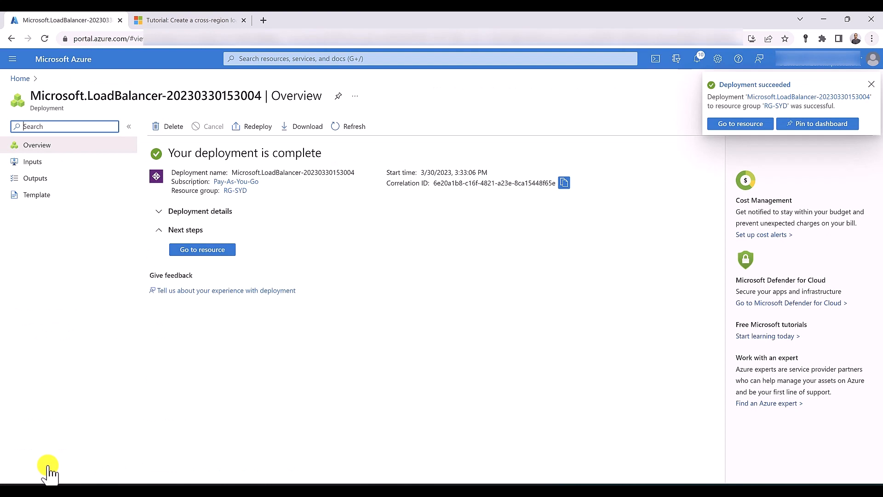
# Open GLB's frontend IP configuration and browse to GLB-IP's address 20.15.0.56 in a new tab
pyautogui.click(200, 250)
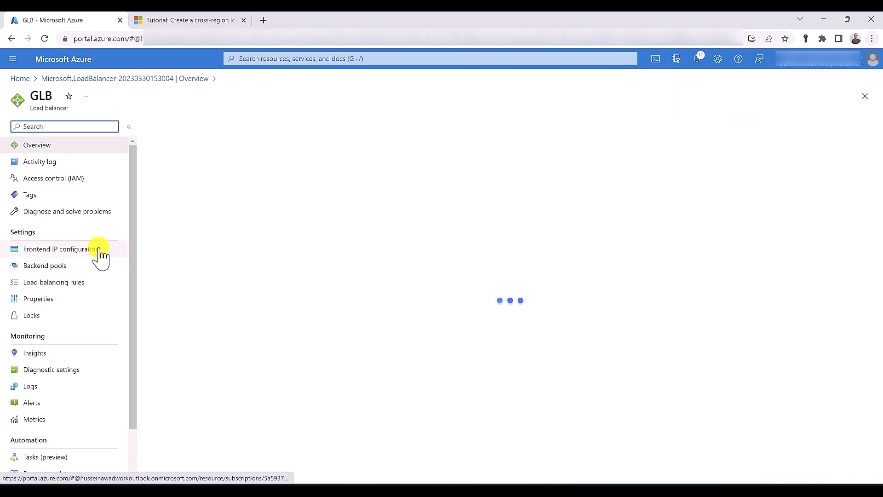
pyautogui.click(99, 251)
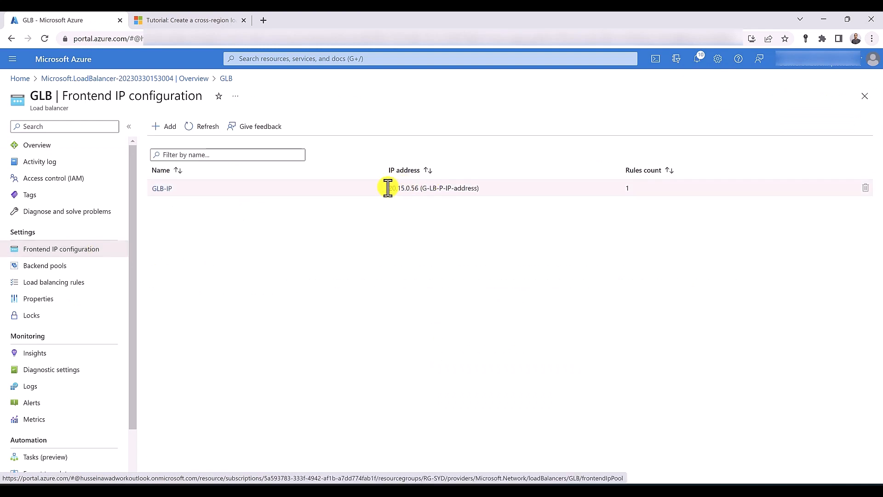
pyautogui.moveTo(388, 188); pyautogui.dragTo(410, 188)
pyautogui.rightClick(410, 188)
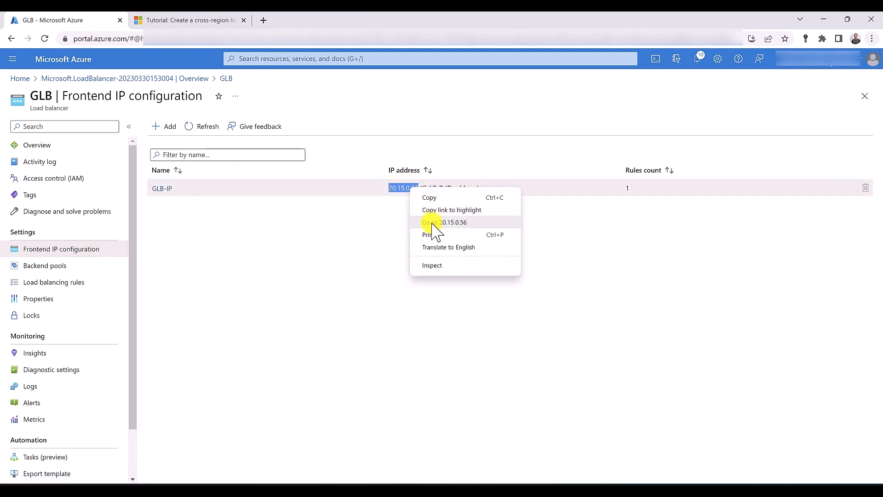
pyautogui.click(435, 223)
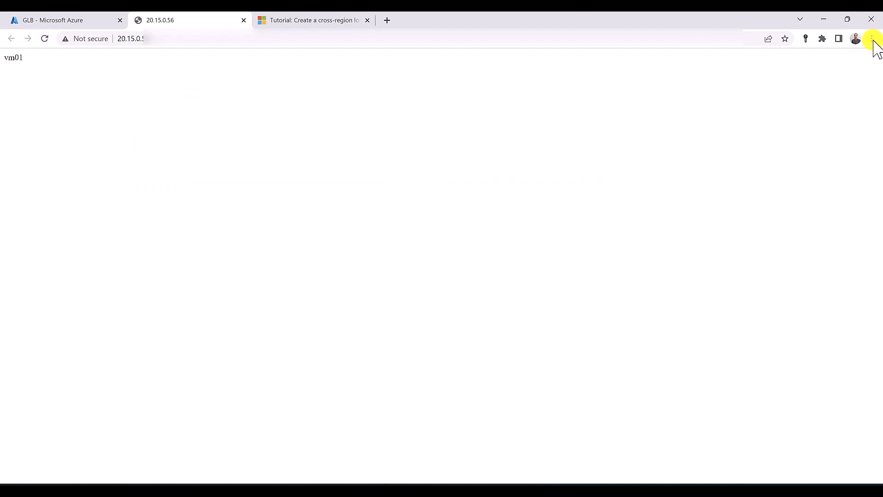
# Load 20.15.0.56 in an incognito window to confirm vm04 answers, then close it
pyautogui.click(198, 37)
pyautogui.hotkey('ctrl', 'c')
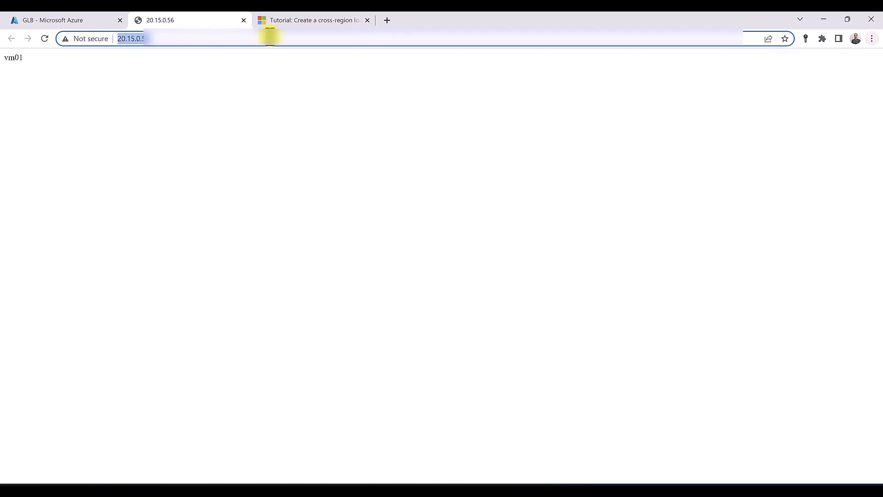
pyautogui.click(871, 39)
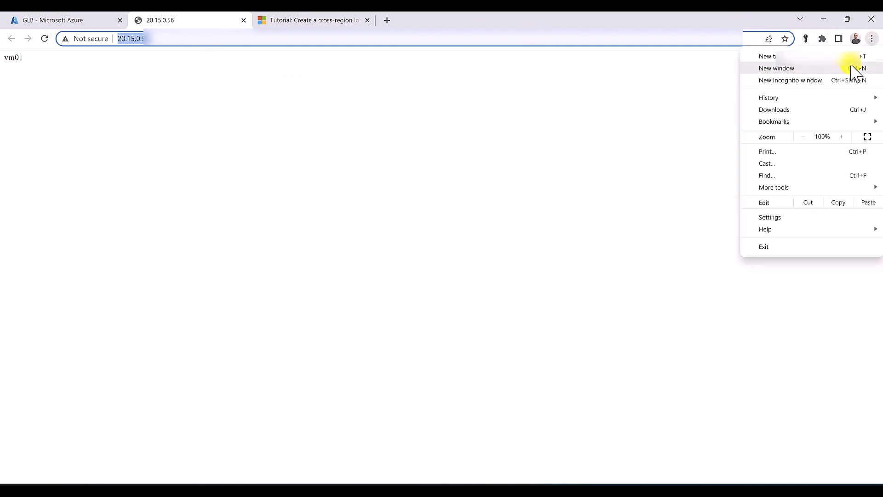
pyautogui.click(754, 80)
pyautogui.hotkey('ctrl', 'v')
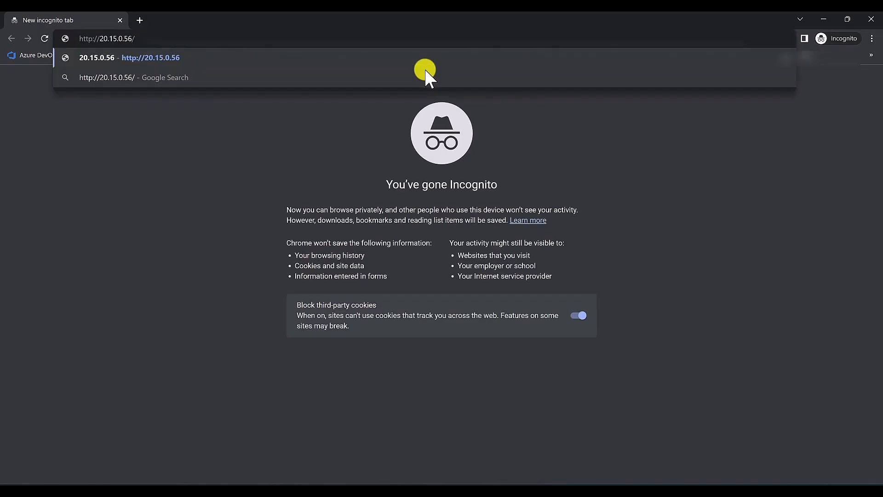
pyautogui.press('Return')
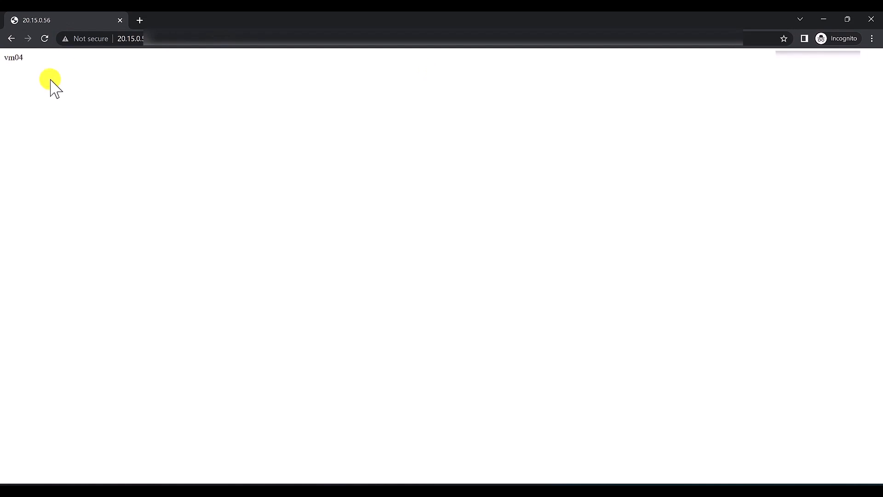
pyautogui.hotkey('alt', 'Tab')
pyautogui.click(89, 14)
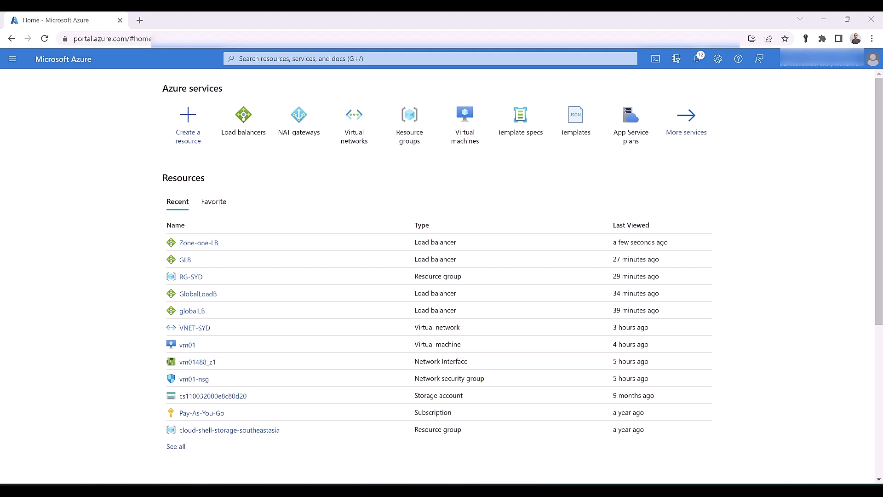
# Start load balancer Gateway-LB in RG-SYD with the Gateway SKU
pyautogui.click(248, 129)
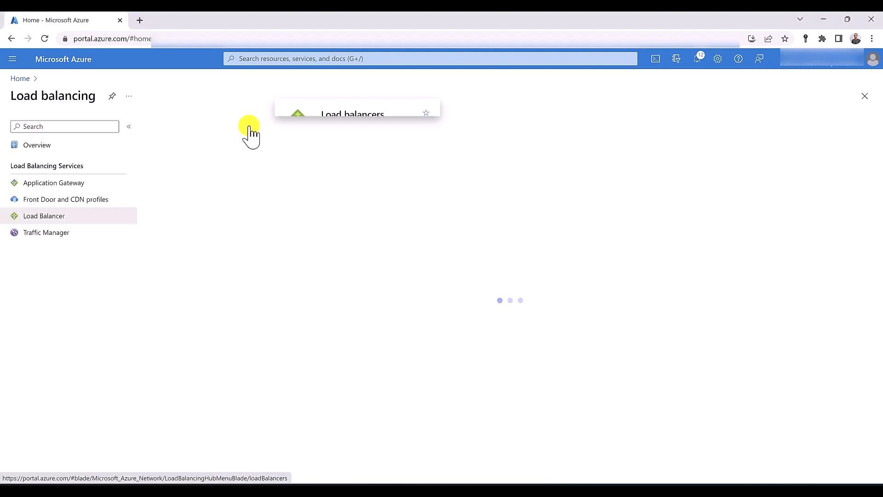
pyautogui.click(169, 128)
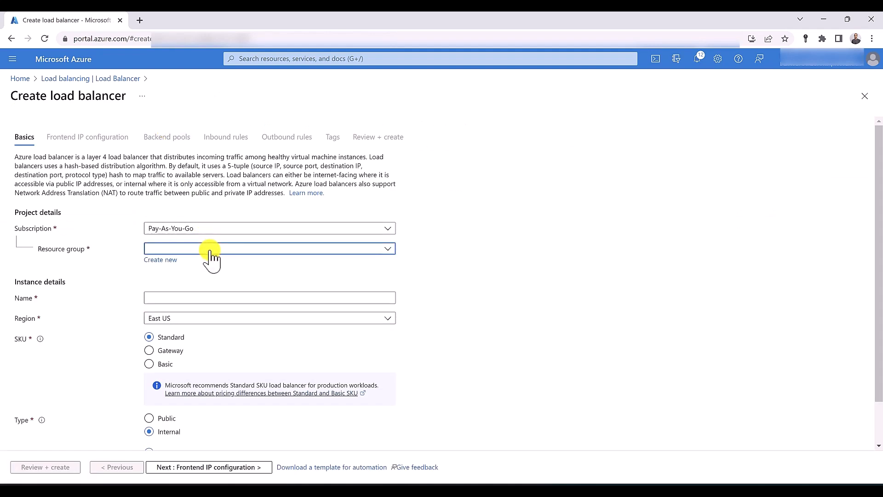
pyautogui.click(211, 250)
pyautogui.click(211, 333)
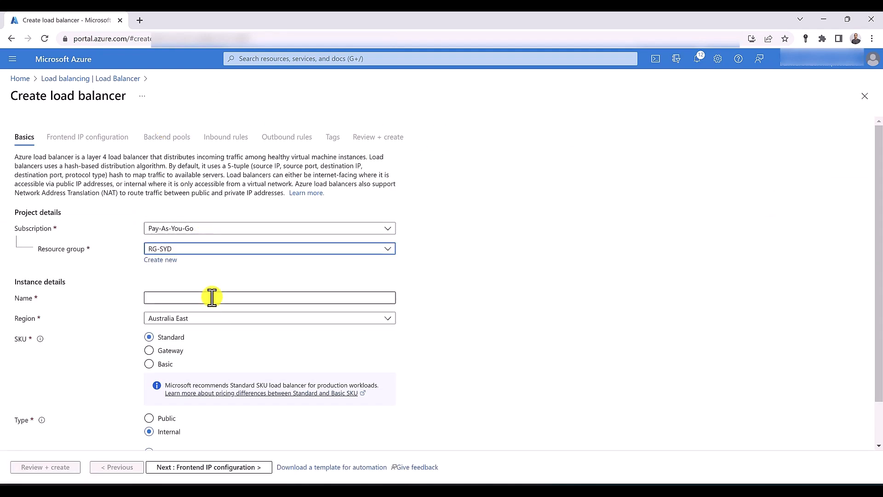
pyautogui.click(212, 298)
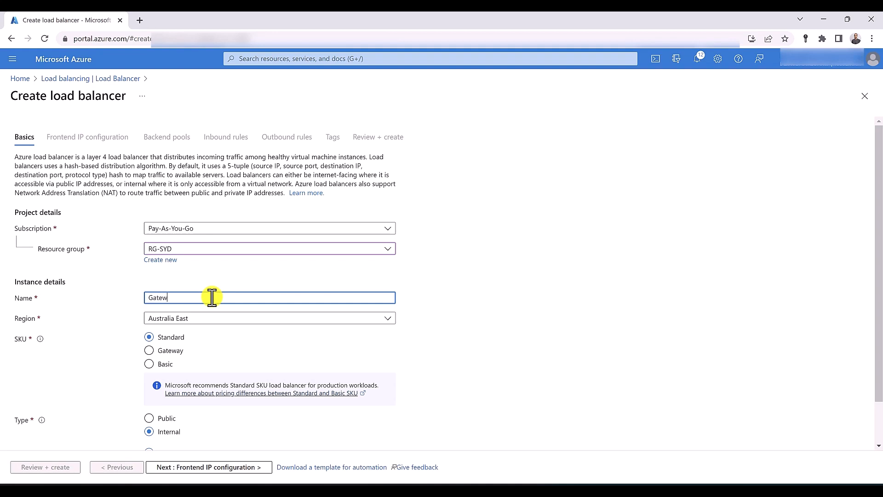
pyautogui.write('Gateway_')
pyautogui.click(173, 352)
pyautogui.scroll(-1, 175, 368)
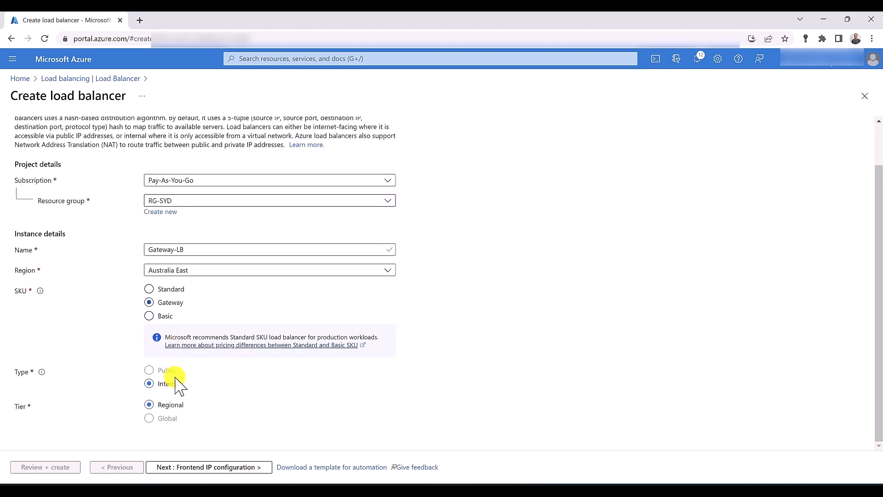
pyautogui.click(186, 468)
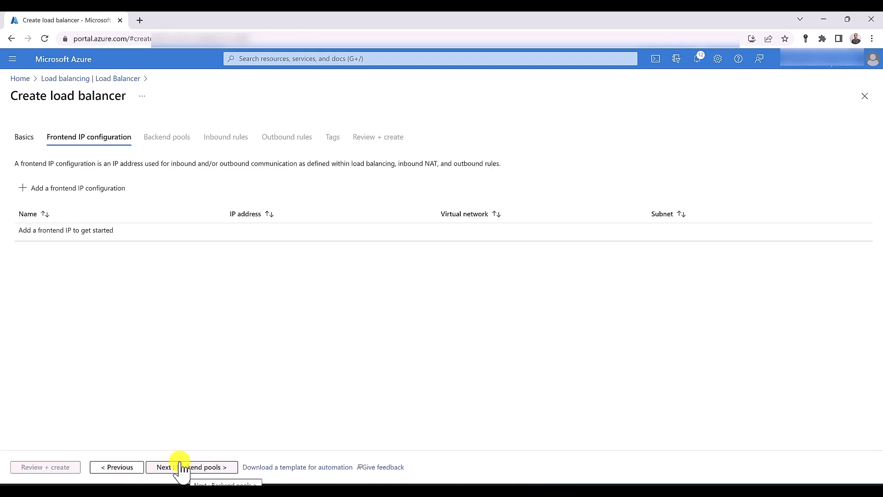
# Add dynamic frontend Gateway-LB-IP on VNET-SYD's default subnet 10.0.0.0/24
pyautogui.click(96, 190)
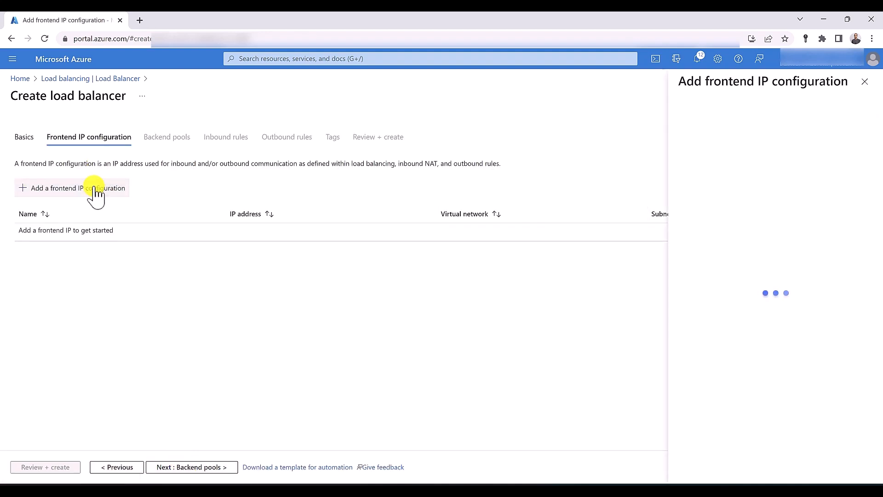
pyautogui.write('G')
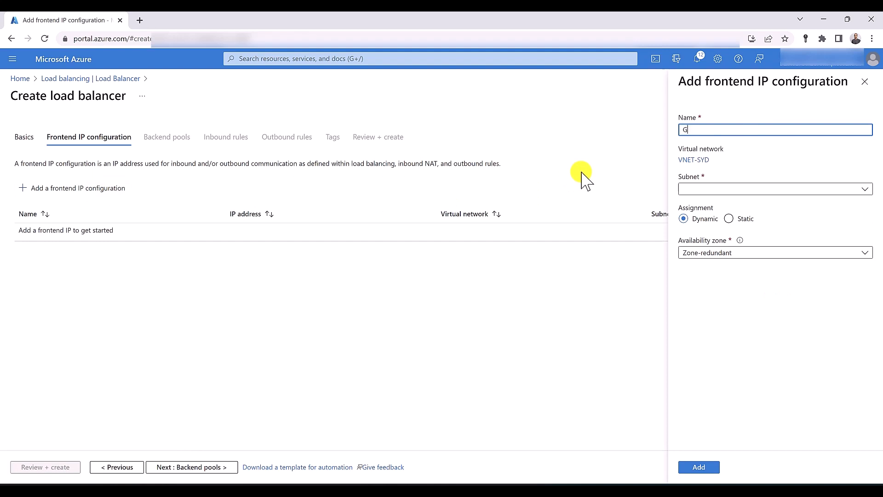
pyautogui.write('ateway-LB-IP')
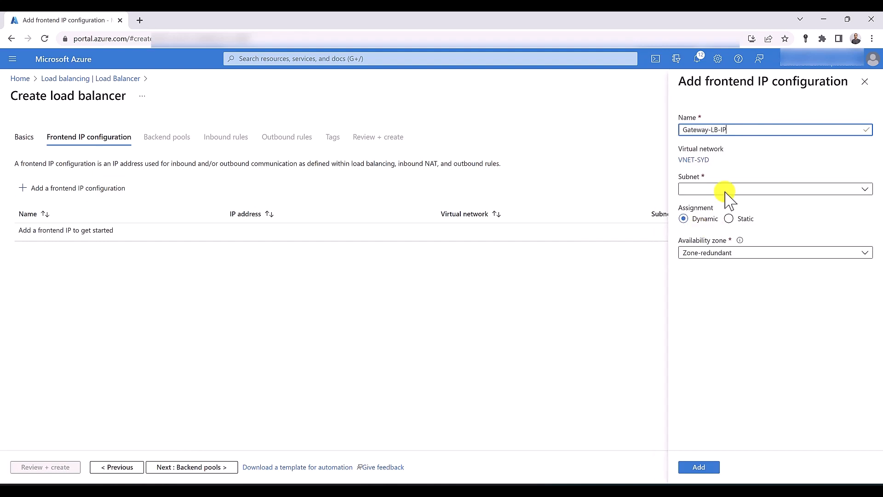
pyautogui.click(725, 188)
pyautogui.click(728, 205)
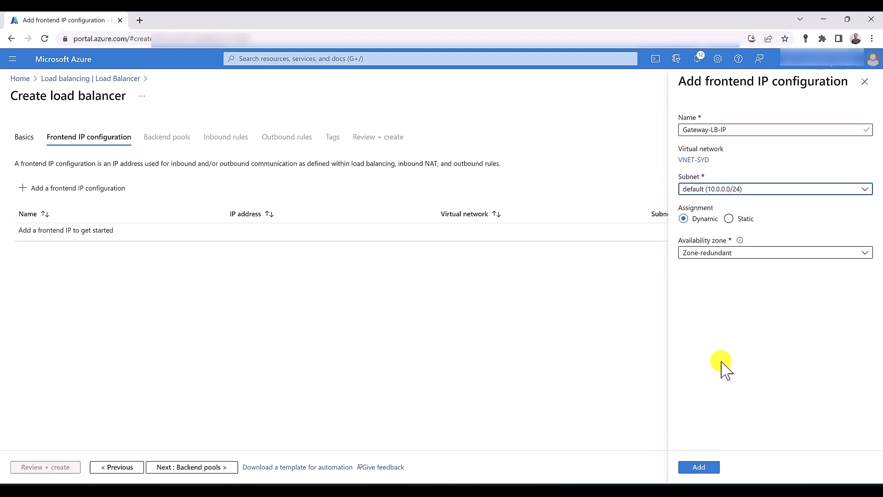
pyautogui.click(698, 468)
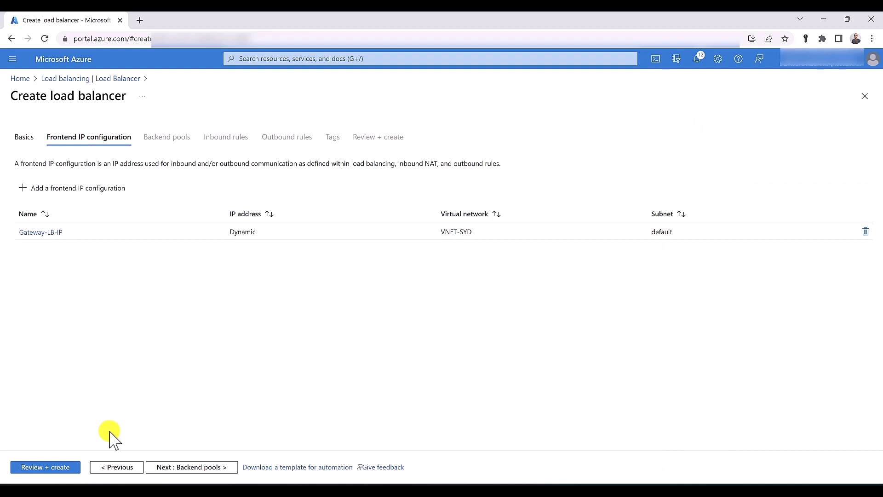
pyautogui.click(215, 468)
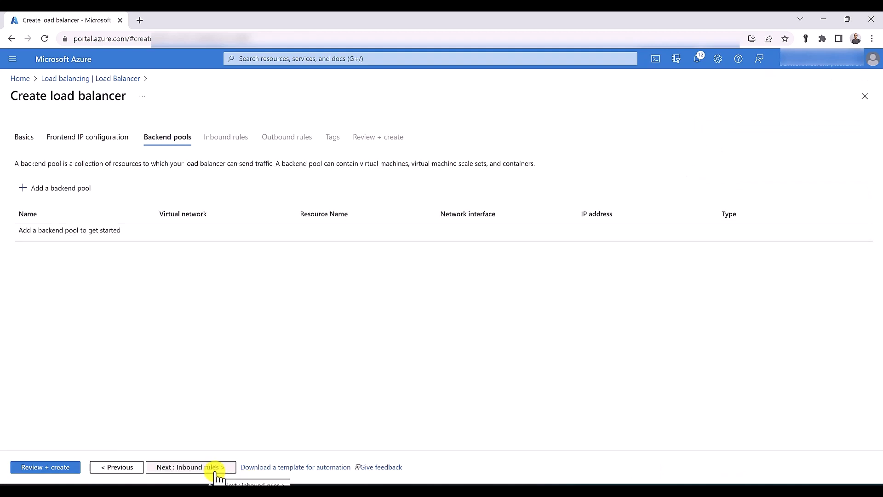
# Create backend pool 'backendpool' holding vm01, vm02, vm03 and vm04, and save it
pyautogui.click(79, 193)
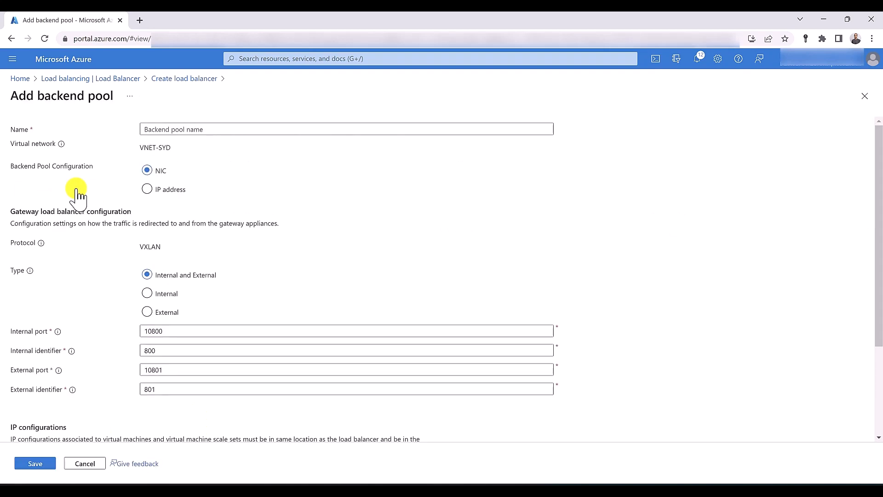
pyautogui.click(216, 127)
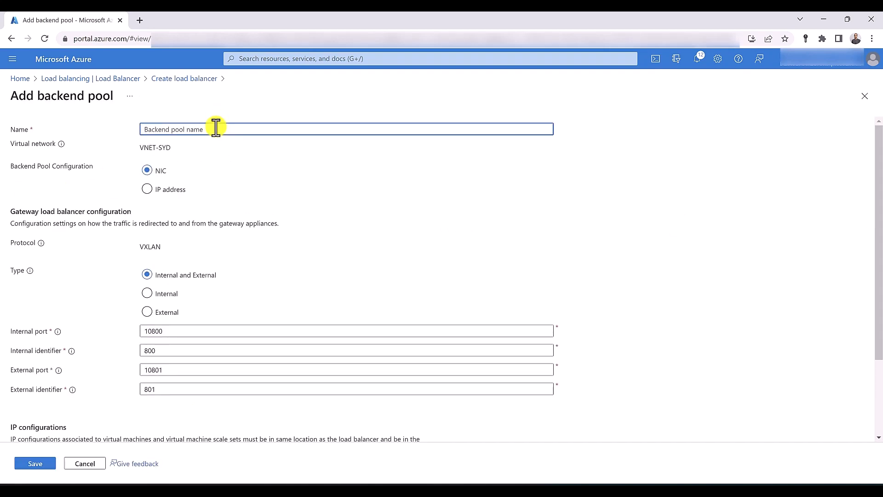
pyautogui.write('backendpool')
pyautogui.scroll(-1, 118, 293)
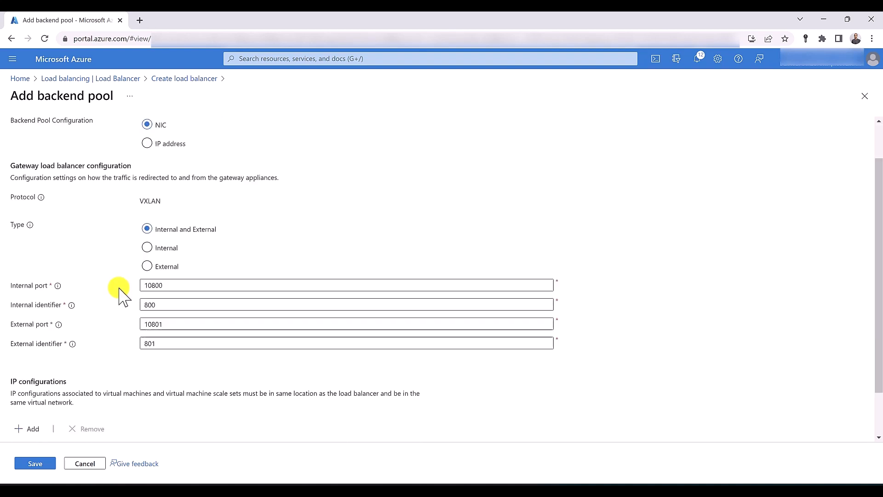
pyautogui.scroll(-1, 119, 294)
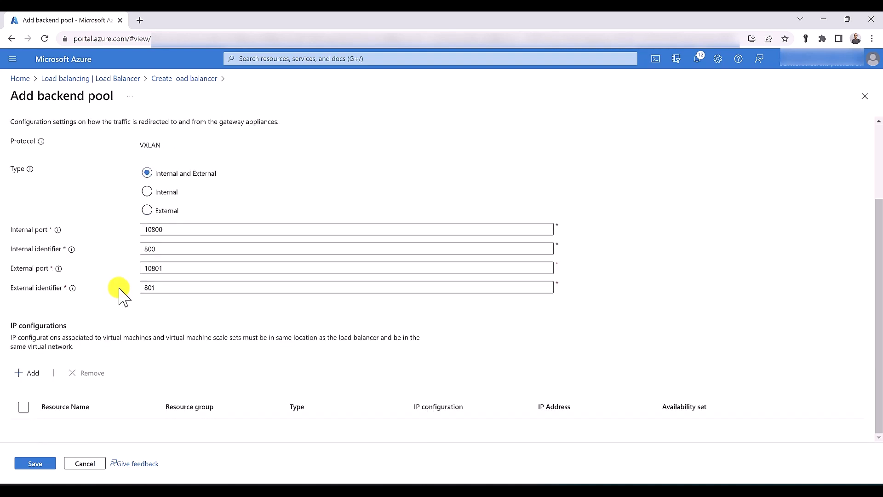
pyautogui.click(32, 373)
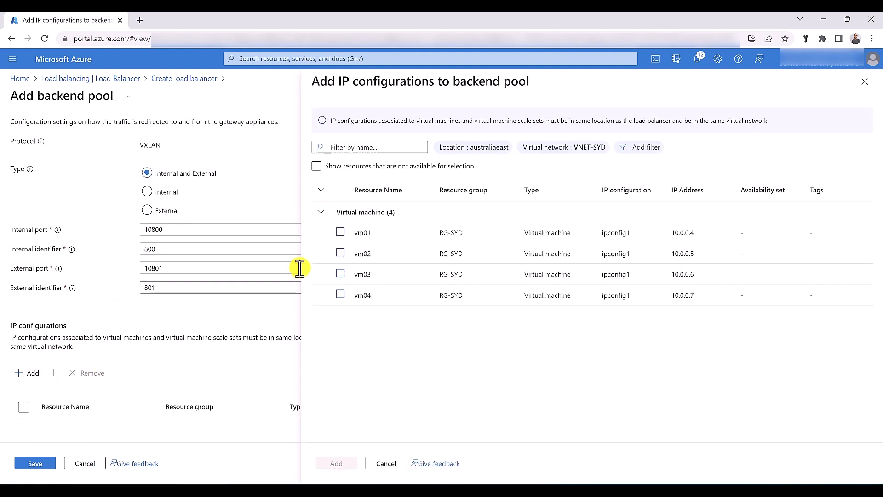
pyautogui.click(340, 232)
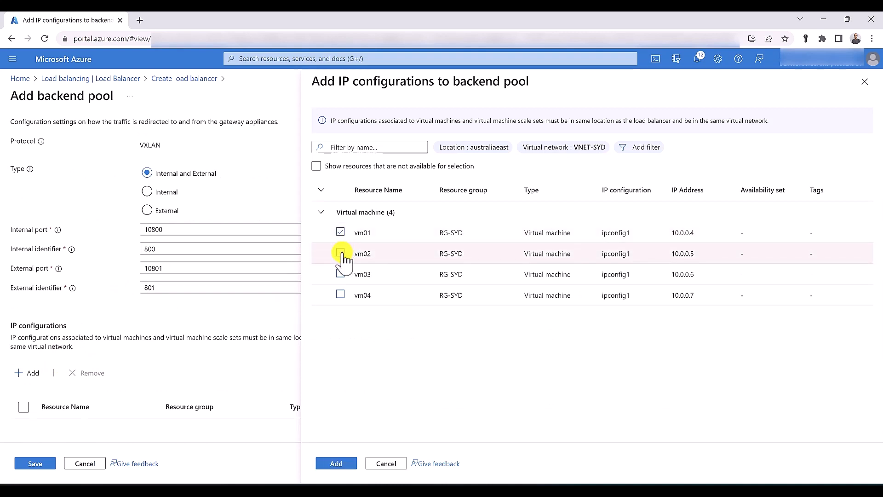
pyautogui.click(341, 254)
pyautogui.click(341, 274)
pyautogui.click(340, 295)
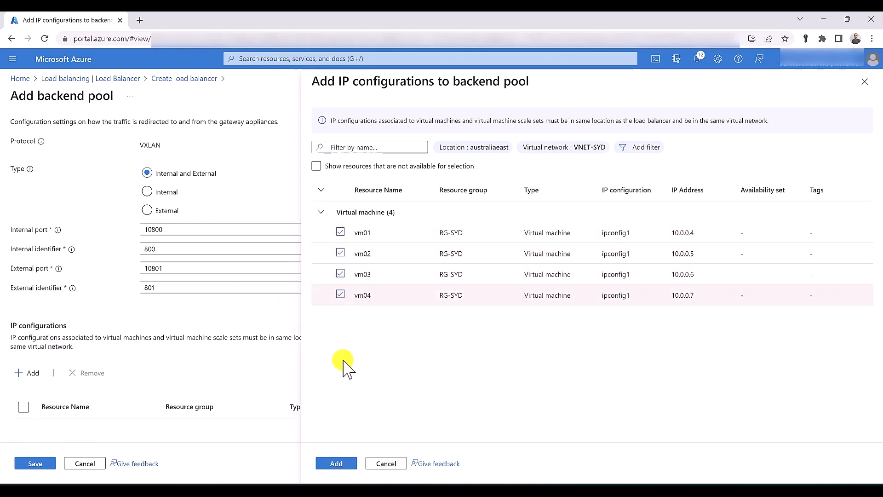
pyautogui.click(338, 464)
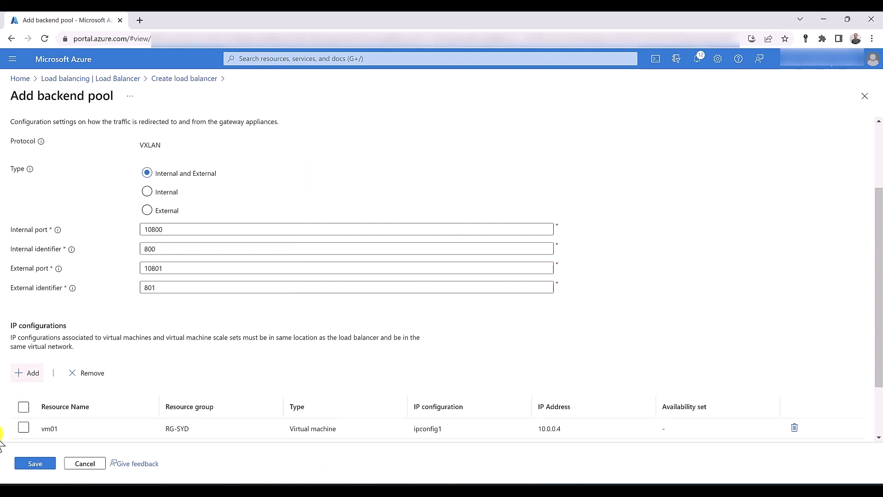
pyautogui.click(36, 463)
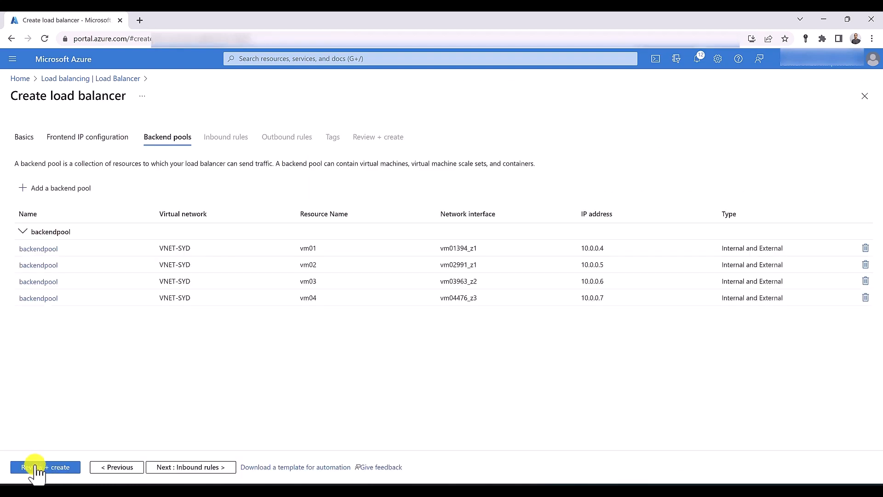
# Add a load balancing rule named Rule with frontend Gateway-LB-IP and backend pool backendpool
pyautogui.click(187, 469)
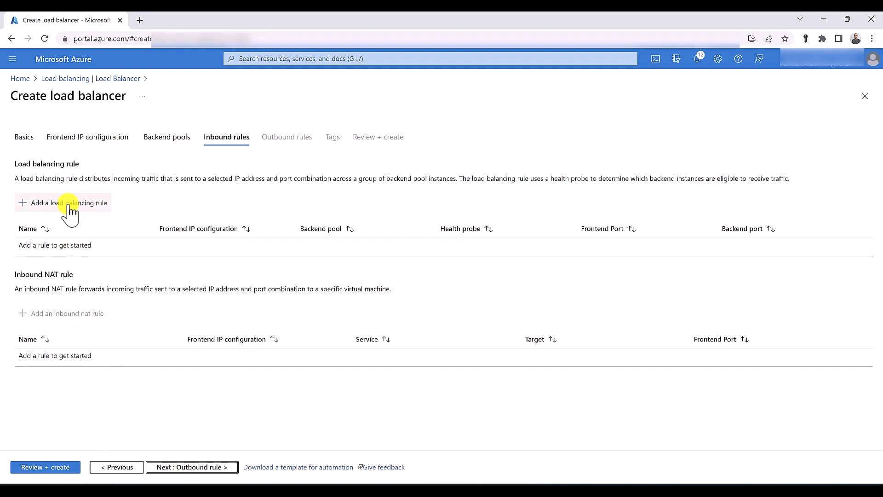
pyautogui.click(69, 204)
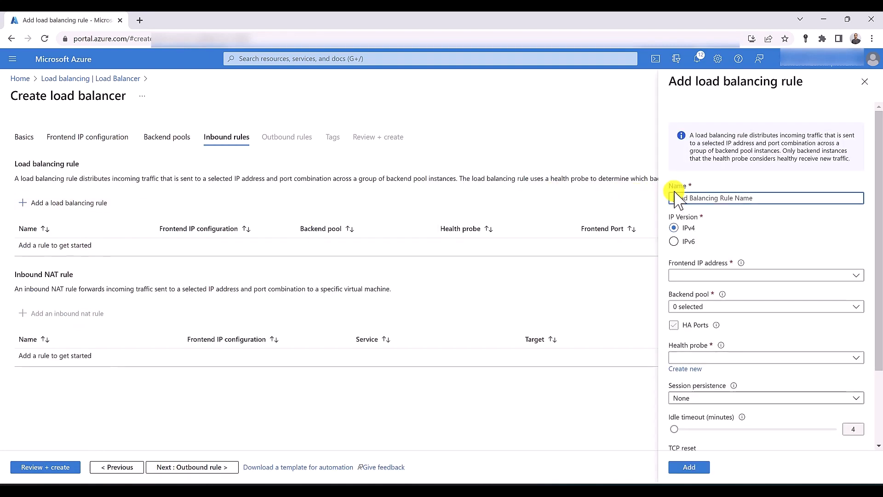
pyautogui.write('my')
pyautogui.click(703, 275)
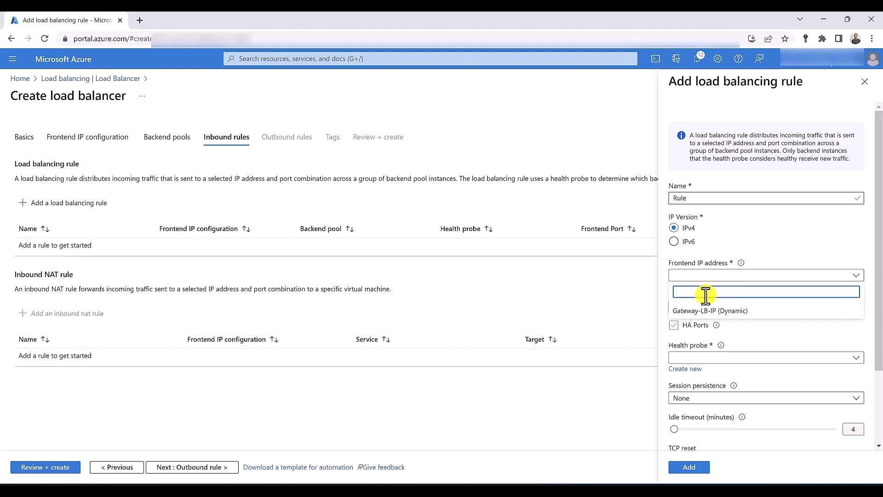
pyautogui.click(708, 311)
pyautogui.click(709, 306)
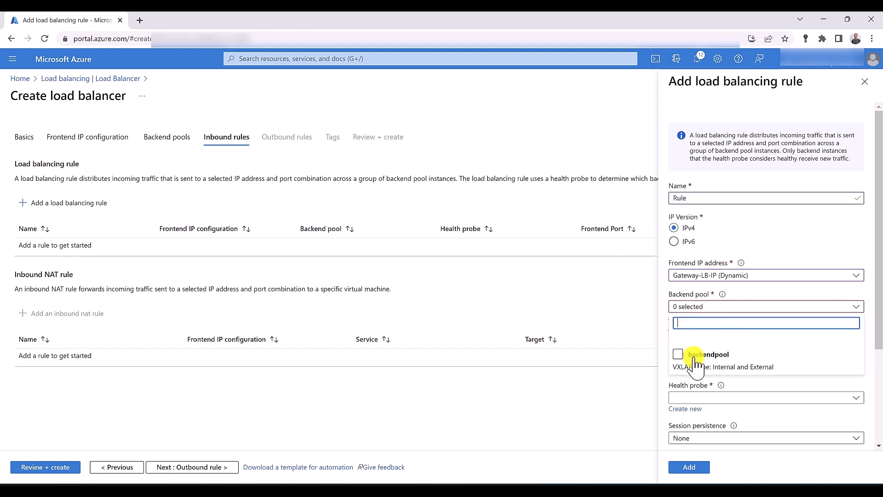
pyautogui.click(697, 364)
pyautogui.click(667, 354)
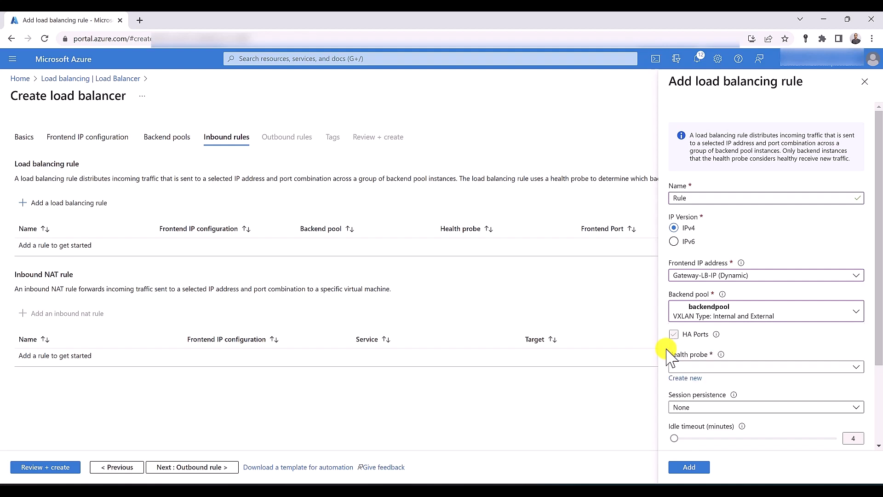
# Give the rule a new TCP health probe named HealthProbe, add it, and go to Review + create
pyautogui.click(689, 377)
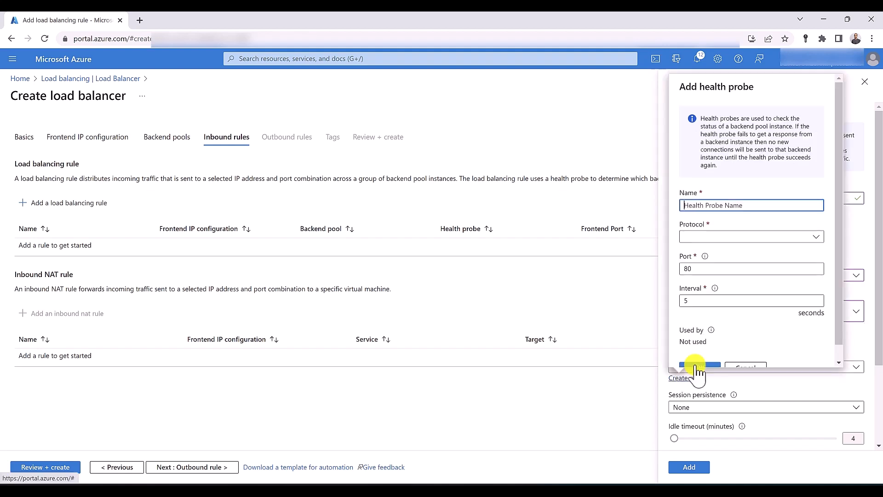
pyautogui.click(710, 237)
pyautogui.click(693, 205)
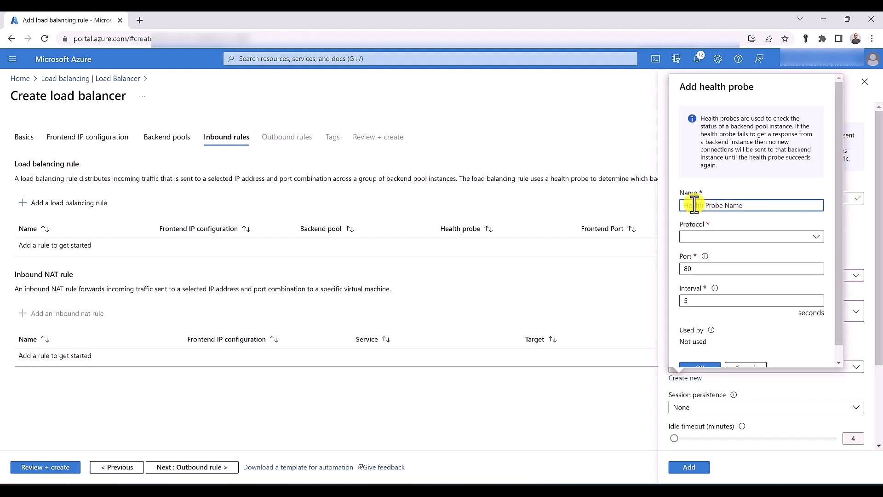
pyautogui.write('HealthProbe')
pyautogui.click(713, 238)
pyautogui.click(713, 251)
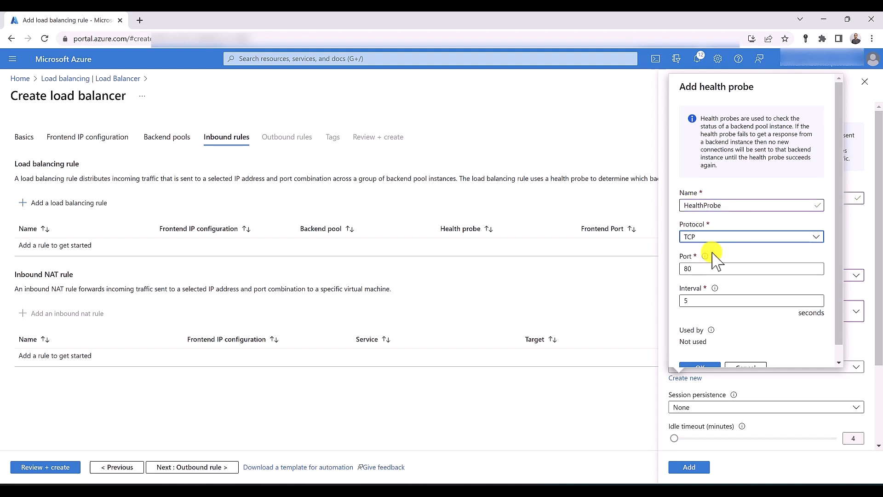
pyautogui.scroll(-1, 715, 261)
pyautogui.click(702, 356)
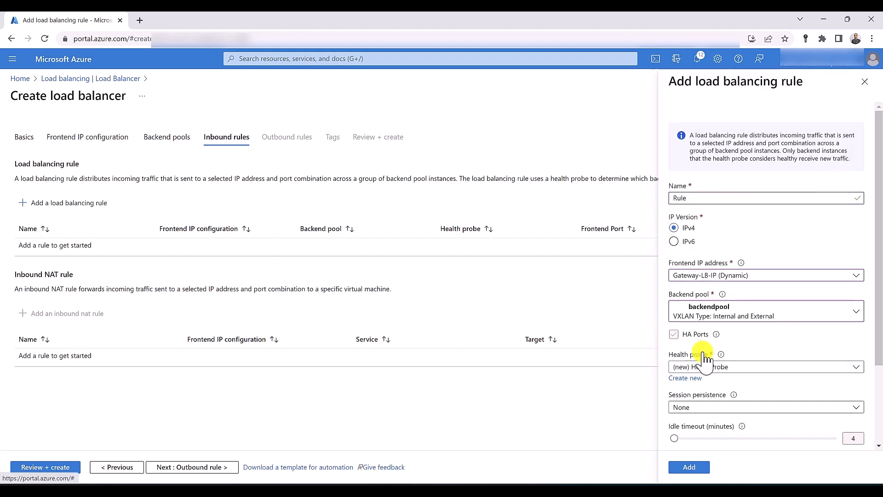
pyautogui.scroll(-3, 705, 362)
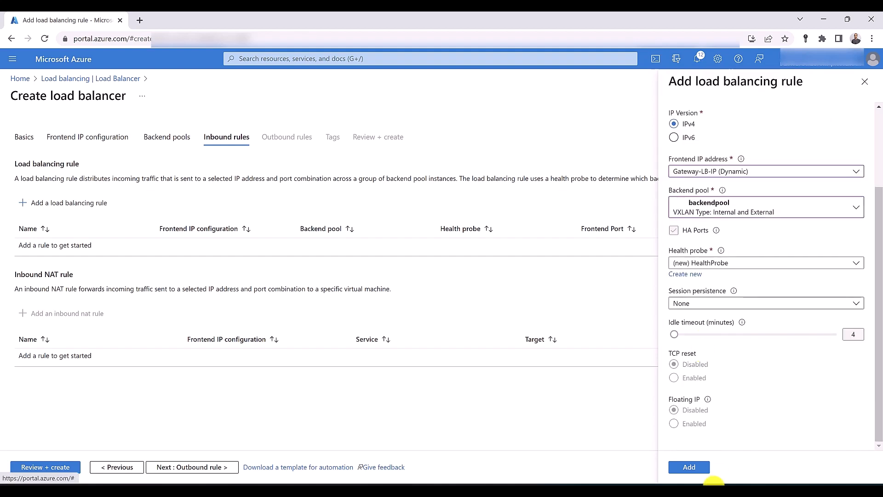
pyautogui.click(696, 469)
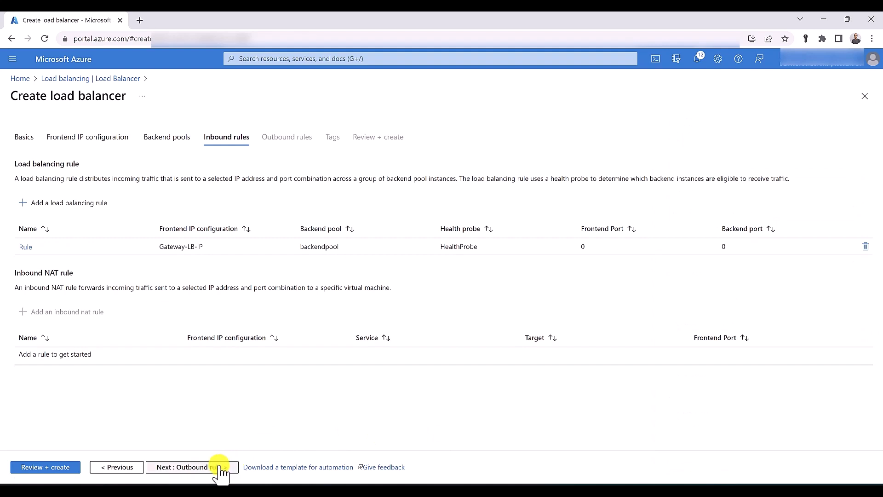
pyautogui.click(54, 467)
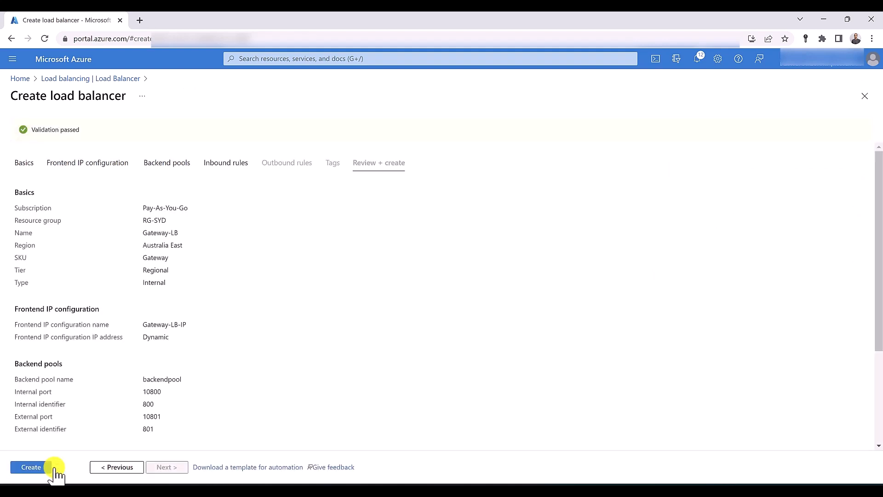
# Deploy Gateway-LB, view the new resource, then open Zone-one-LB from the load balancer list
pyautogui.click(38, 468)
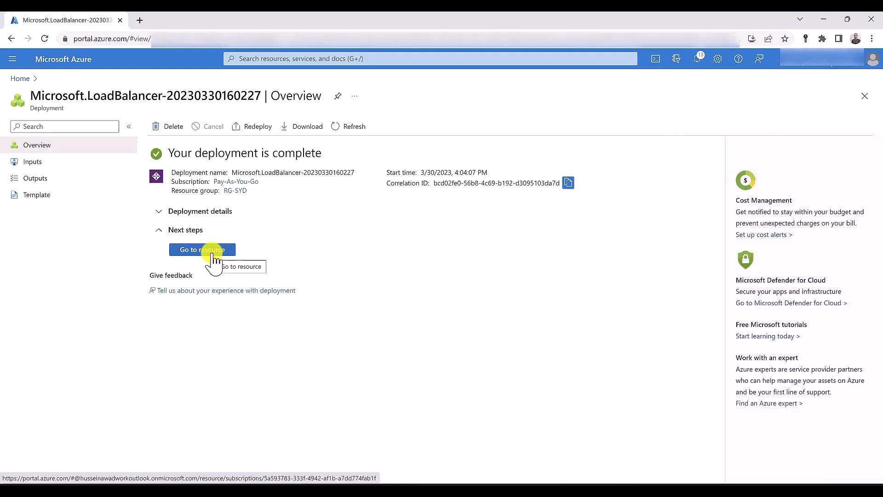
pyautogui.click(212, 260)
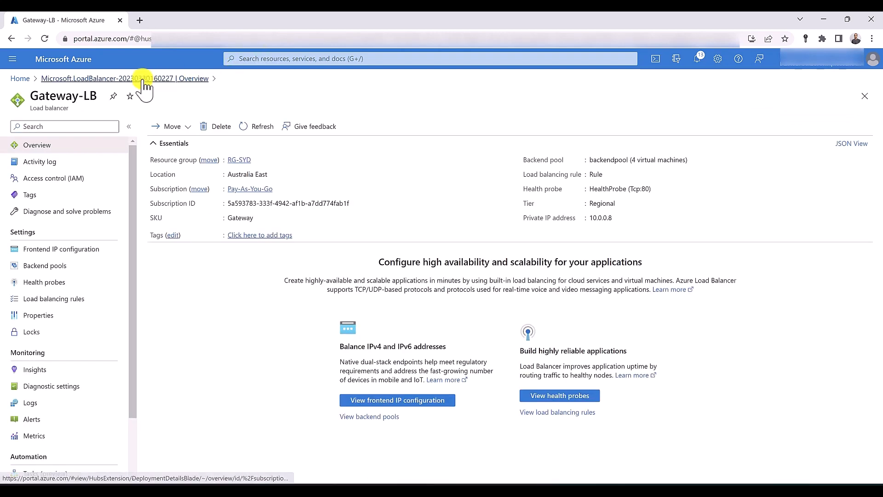
pyautogui.click(250, 59)
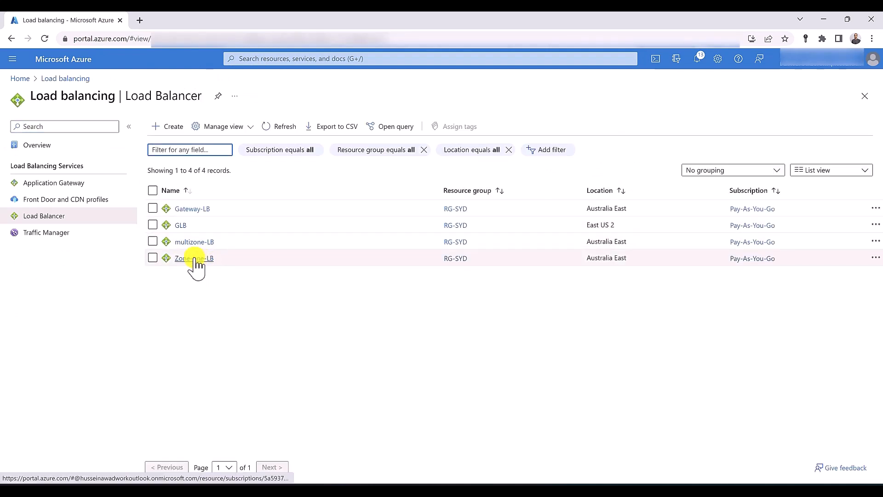
pyautogui.click(193, 259)
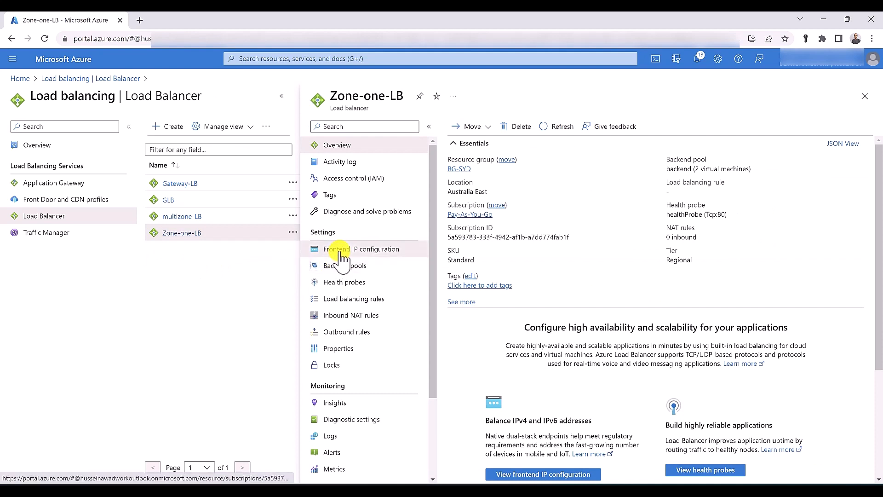
# Set Zoneone-LB-IP frontend's gateway load balancer to Gateway-LB-IP (10.0.0.8) and save
pyautogui.click(340, 252)
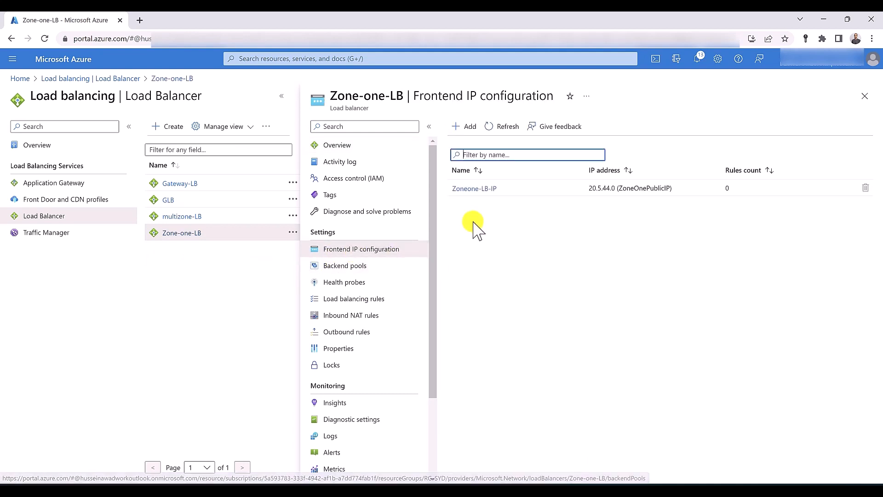
pyautogui.click(467, 194)
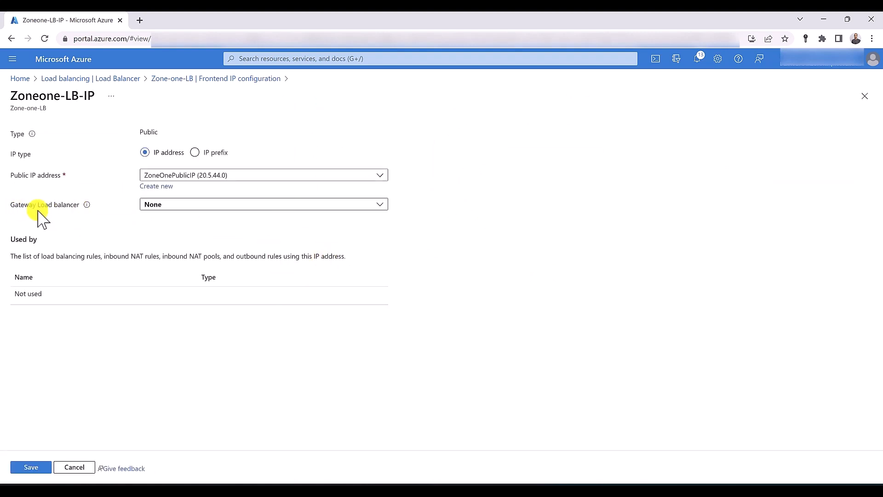
pyautogui.click(162, 205)
pyautogui.click(183, 241)
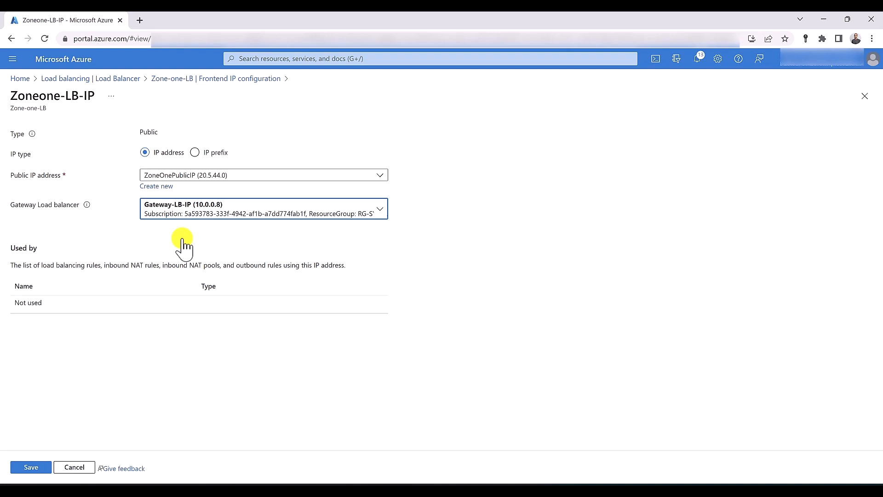
pyautogui.click(33, 467)
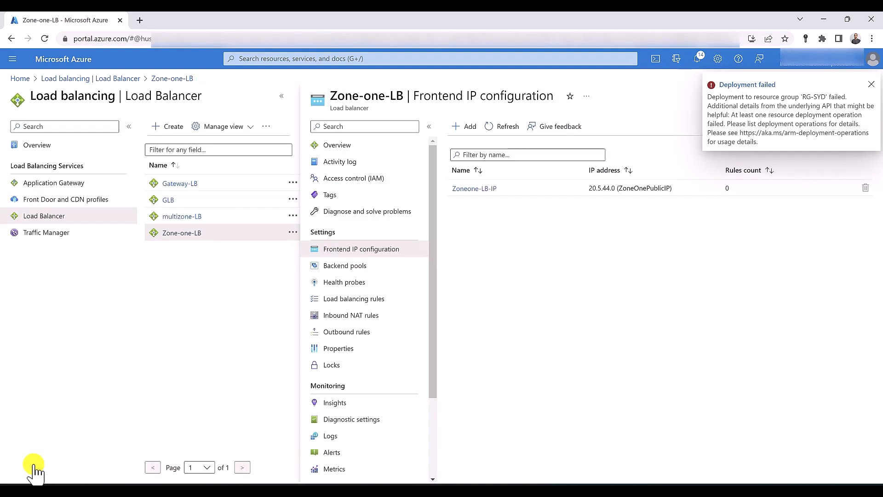
# In vm01's NIC vm01394_z1 IP configurations, select Gateway-LB-IP as the gateway load balancer
pyautogui.click(329, 58)
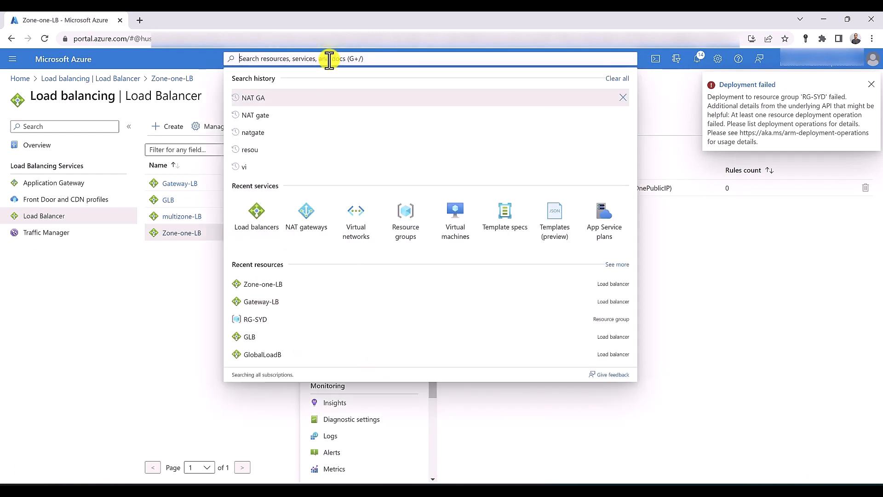
pyautogui.middleClick(448, 227)
pyautogui.click(207, 18)
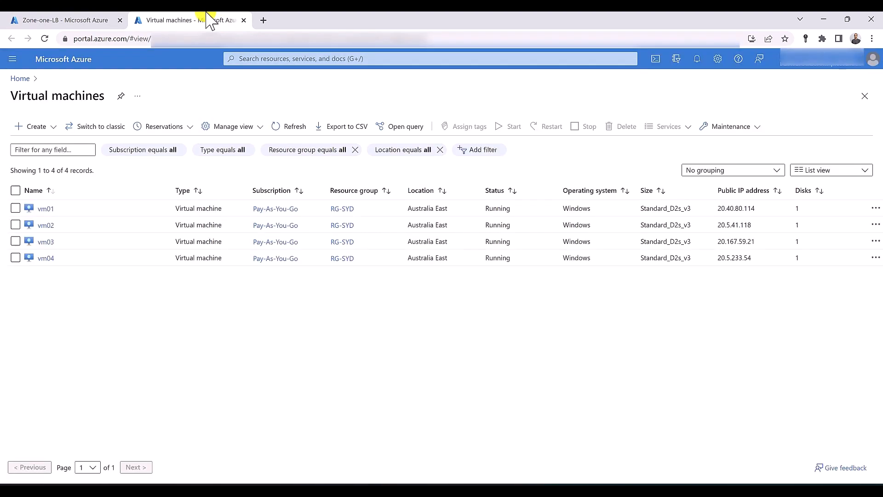
pyautogui.click(48, 208)
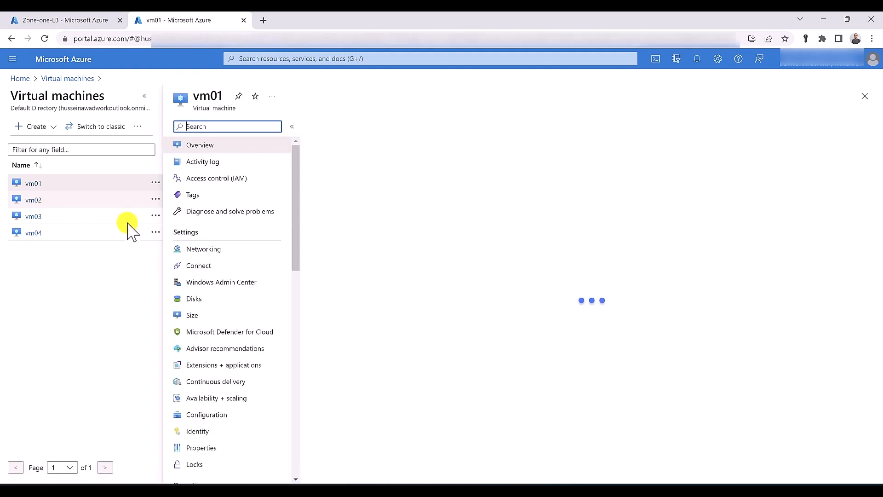
pyautogui.click(218, 249)
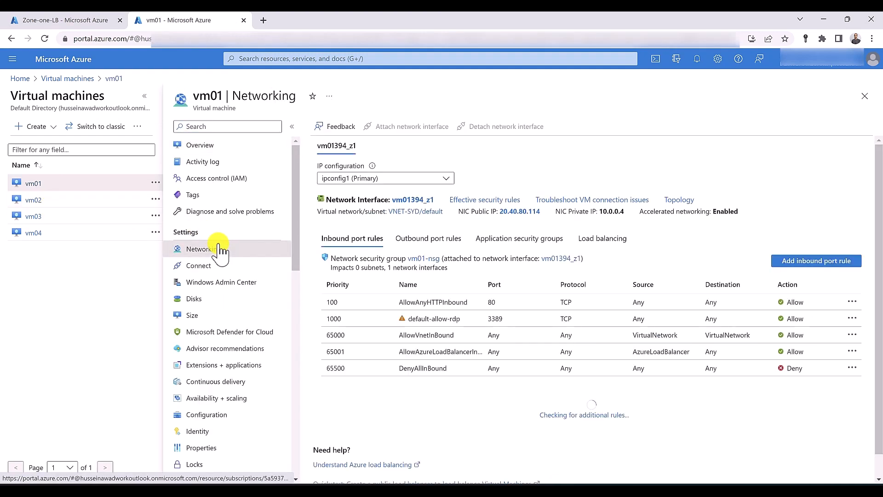
pyautogui.click(419, 201)
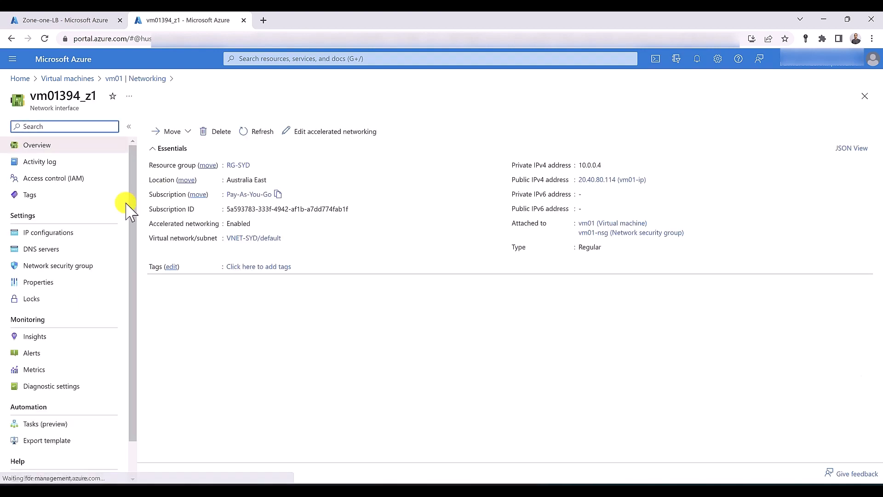
pyautogui.click(34, 234)
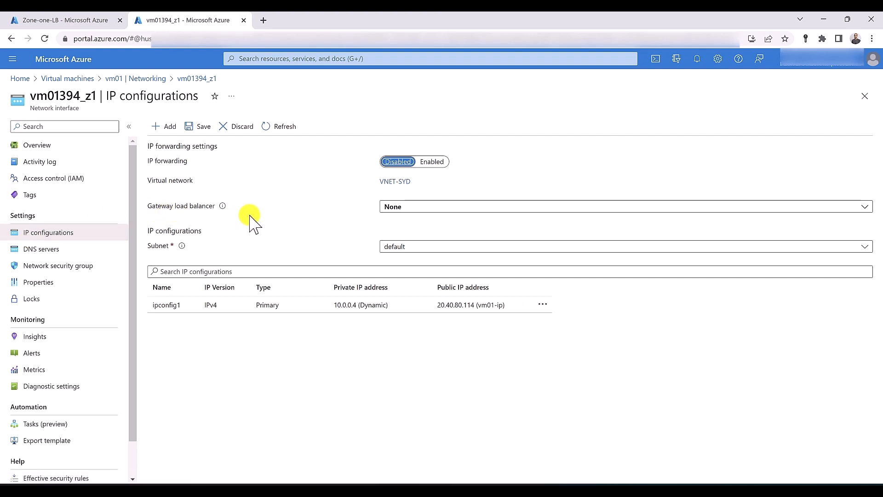
pyautogui.click(392, 208)
pyautogui.click(585, 248)
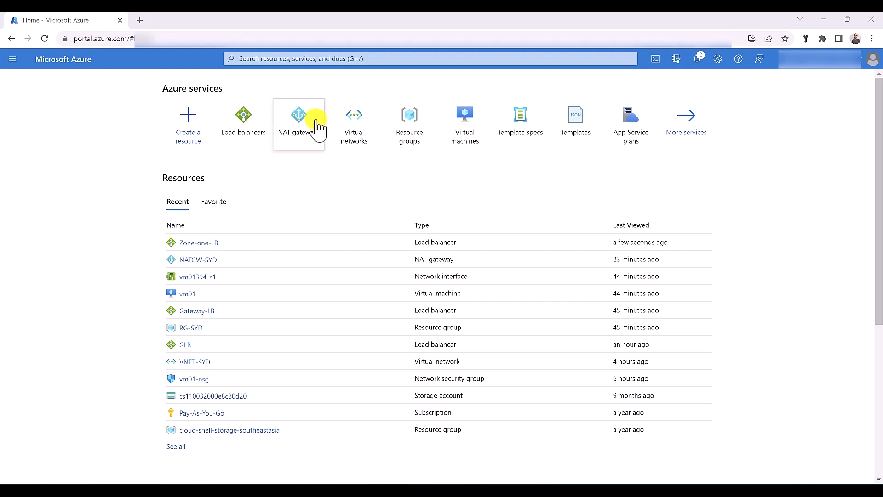
# Give NATGW-SYD a new outbound public IP named NATGW-Public-IPAddress, save it, and view subnets
pyautogui.click(315, 123)
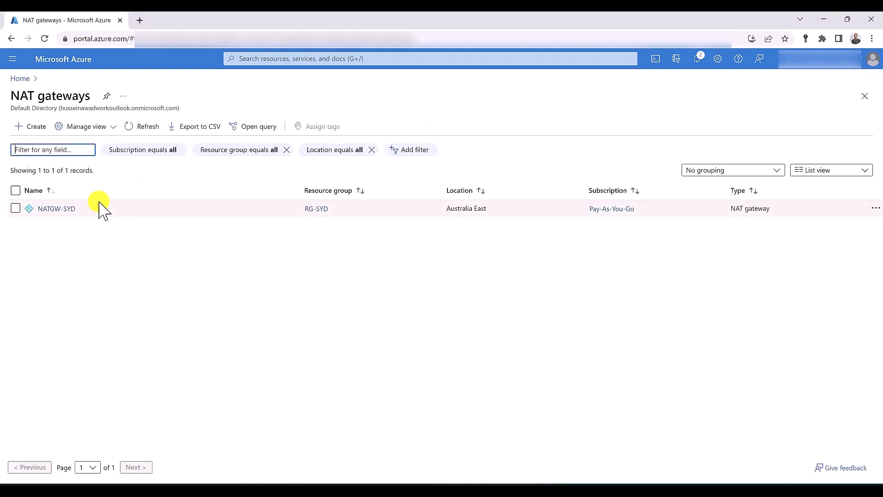
pyautogui.click(60, 208)
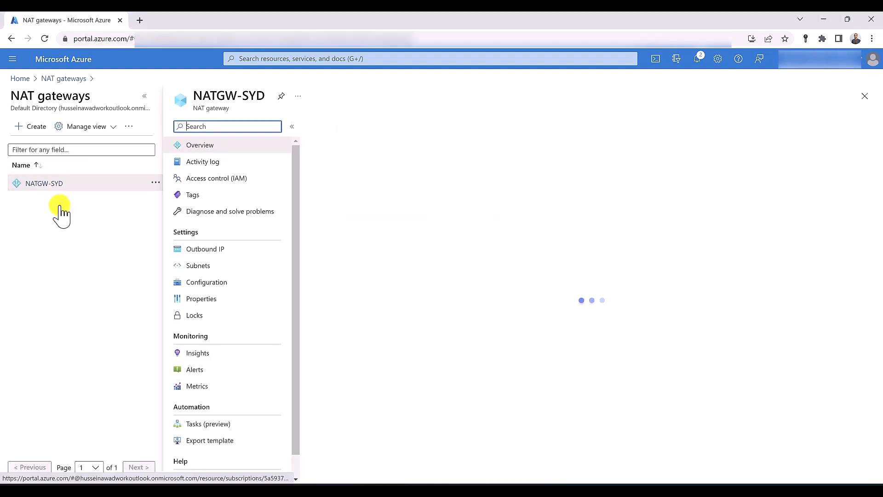
pyautogui.click(216, 250)
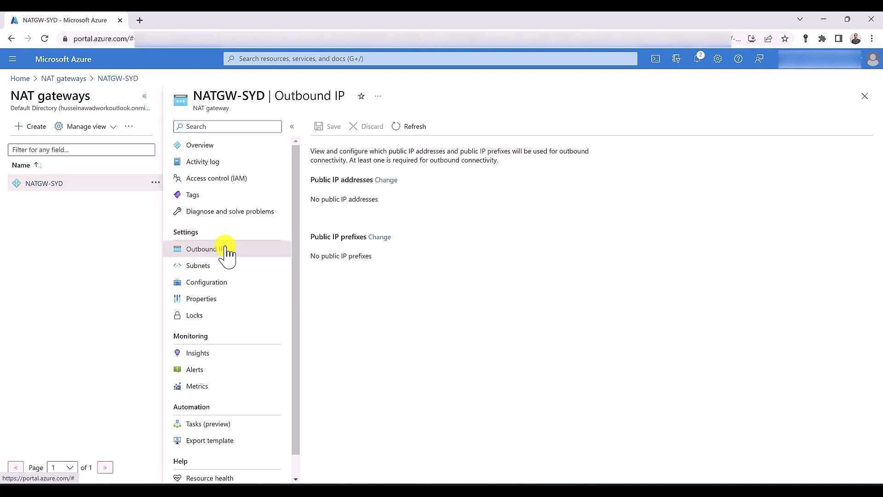
pyautogui.moveTo(309, 198); pyautogui.dragTo(380, 199)
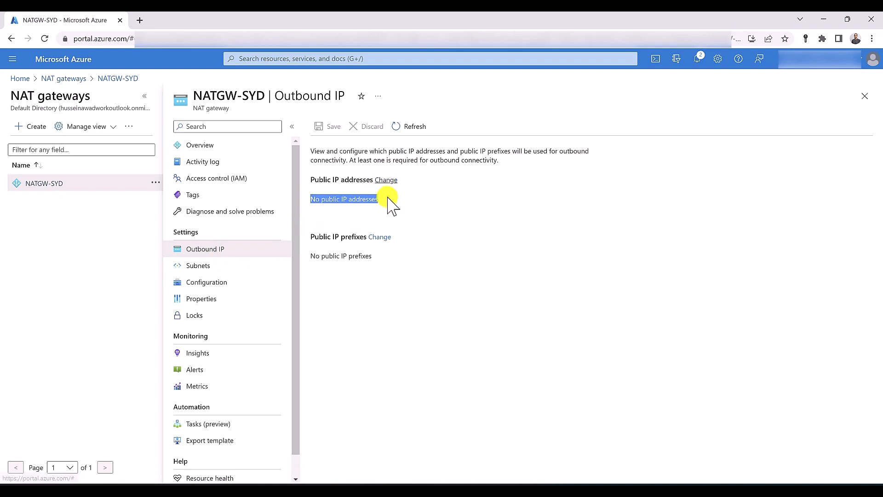
pyautogui.click(389, 204)
pyautogui.click(387, 181)
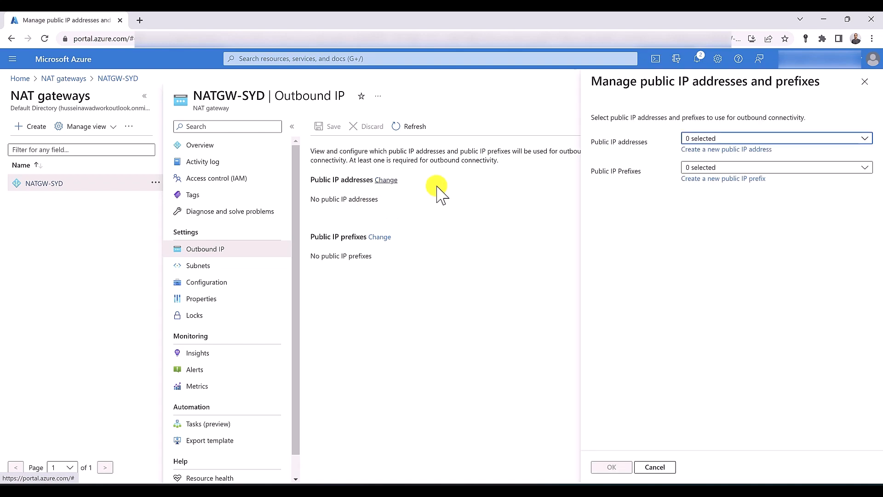
pyautogui.click(709, 149)
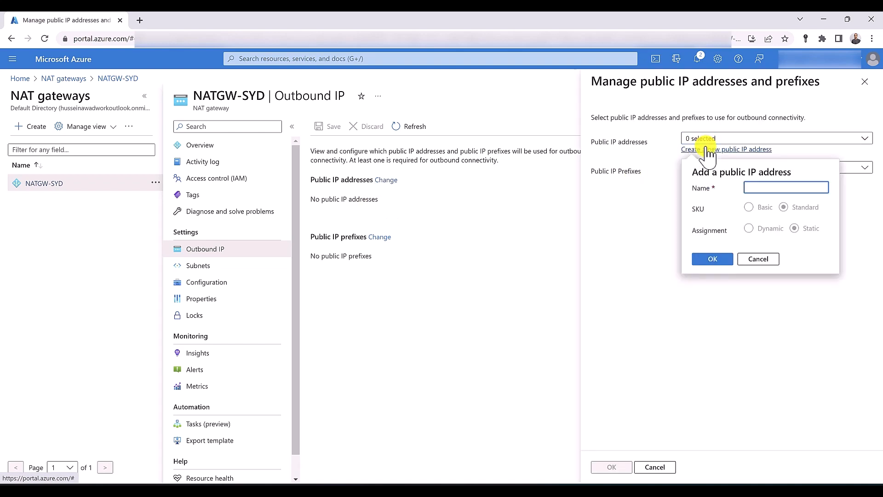
pyautogui.write('NATGW-Public-IPAddress')
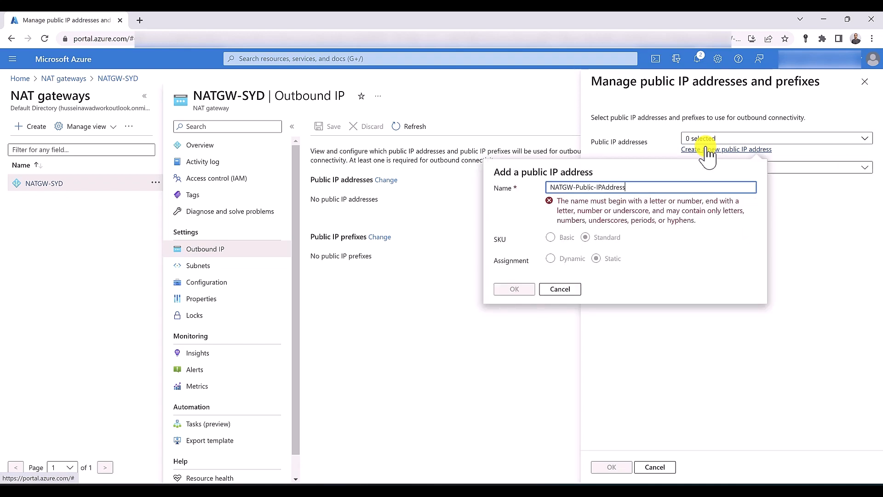
pyautogui.click(715, 260)
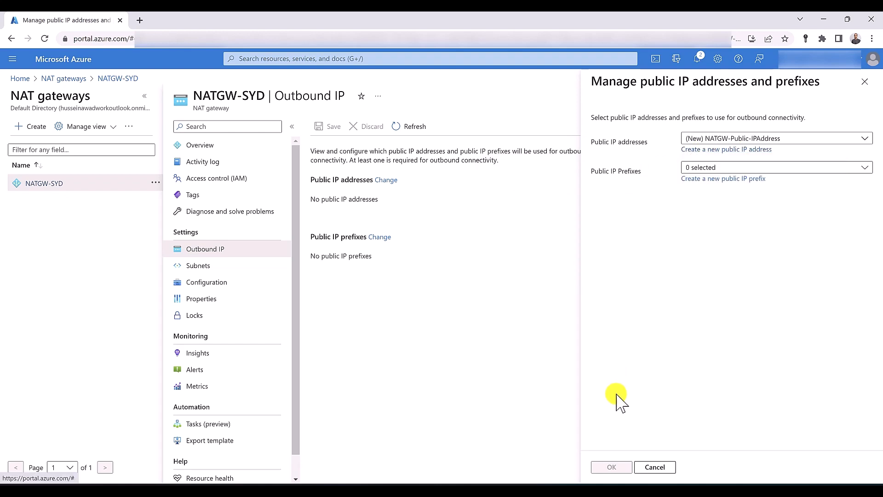
pyautogui.click(613, 466)
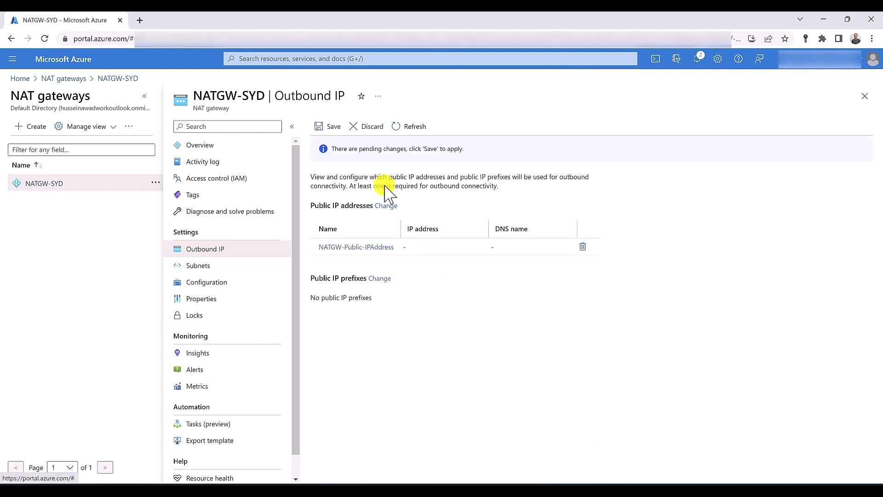
pyautogui.click(327, 131)
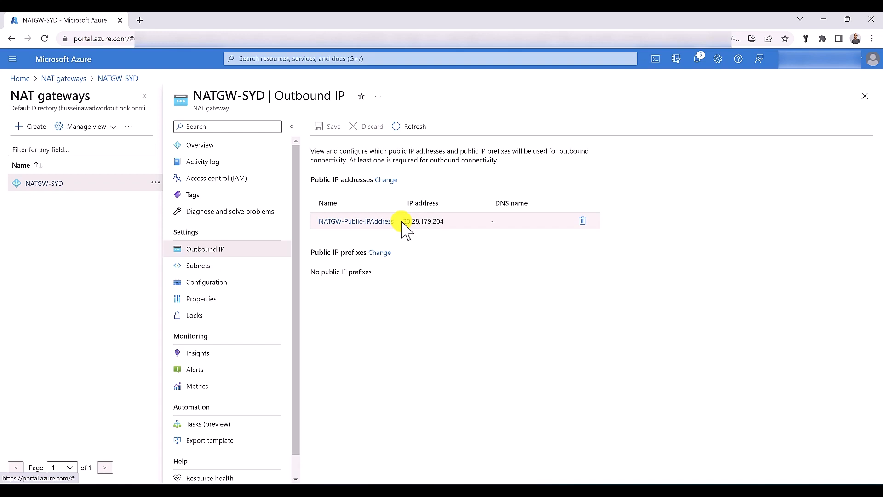
pyautogui.click(255, 263)
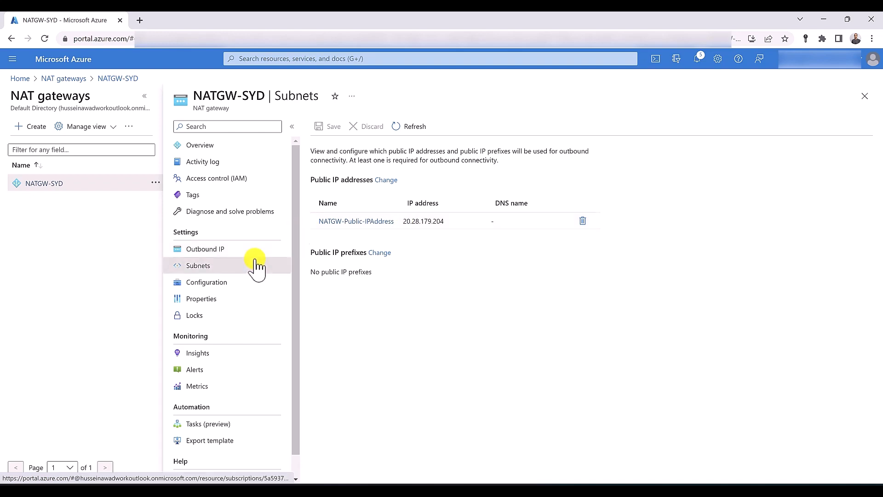
# Download the RDP connection file for vm04 from its Connect page
pyautogui.click(282, 59)
pyautogui.middleClick(453, 228)
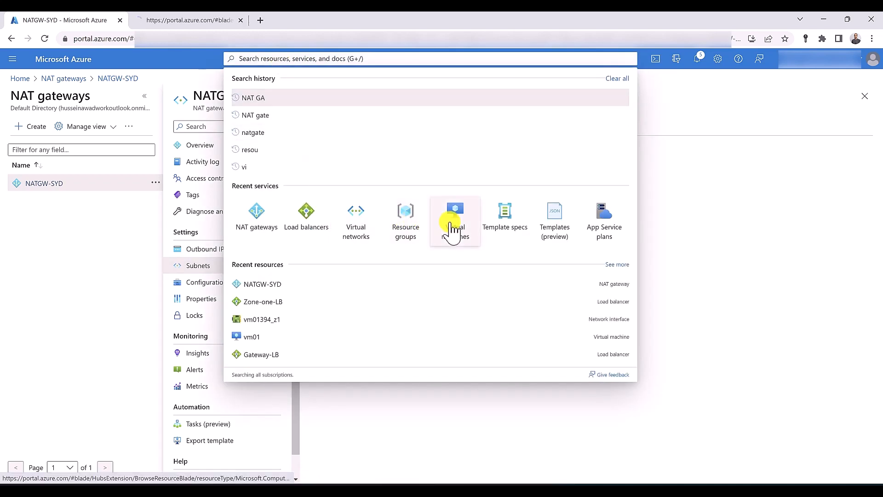
pyautogui.click(194, 20)
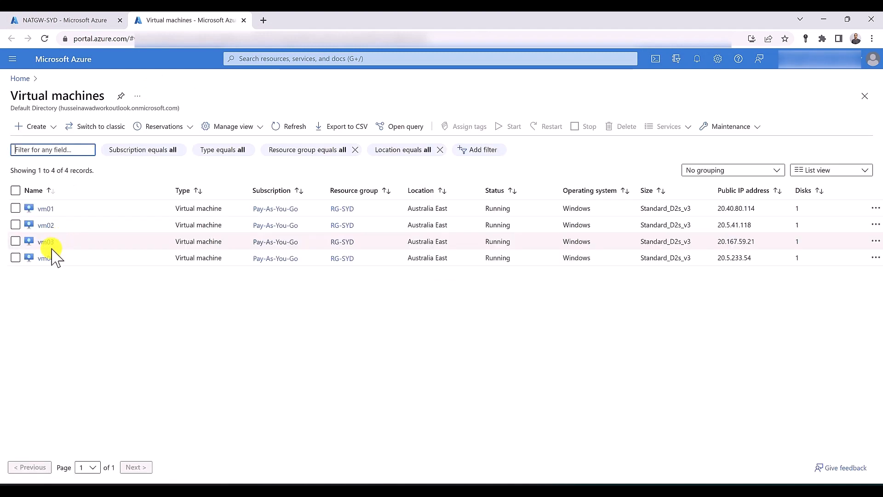
pyautogui.click(45, 256)
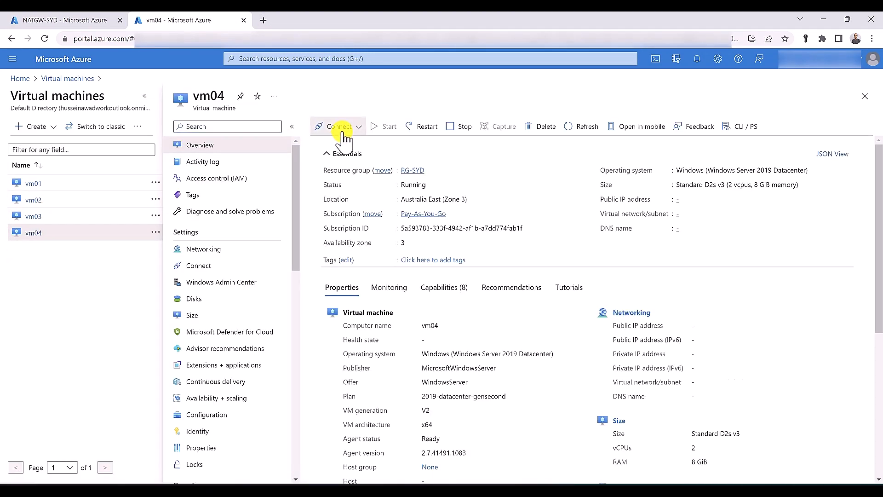
pyautogui.click(343, 133)
pyautogui.click(332, 158)
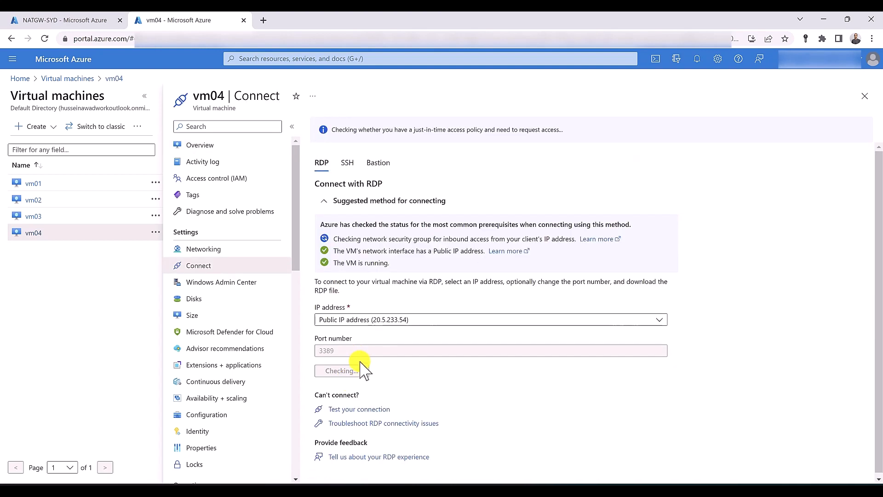
pyautogui.click(352, 375)
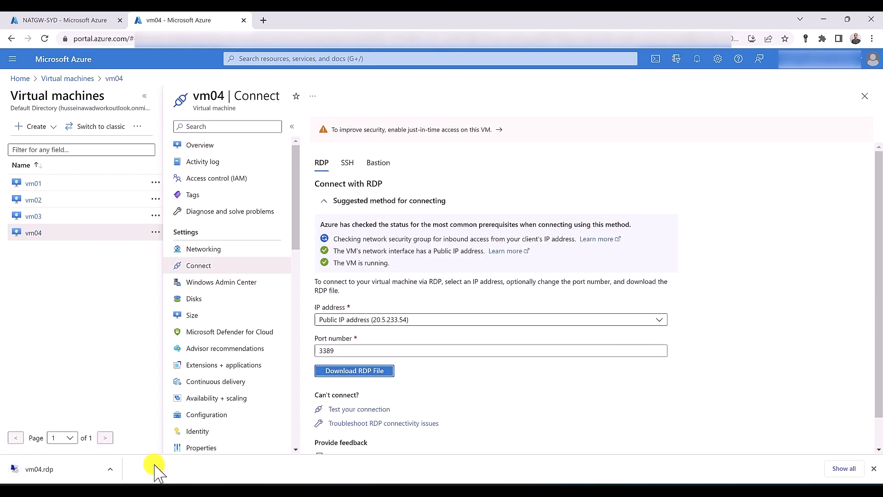
# Open vm04.rdp, connect to 20.5.233.54, enter the account password, and accept the certificate
pyautogui.click(111, 471)
pyautogui.click(128, 402)
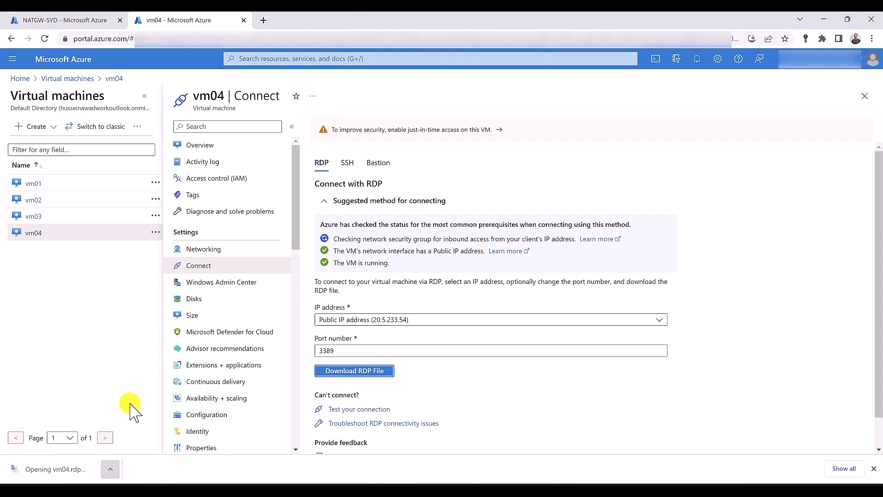
pyautogui.click(513, 307)
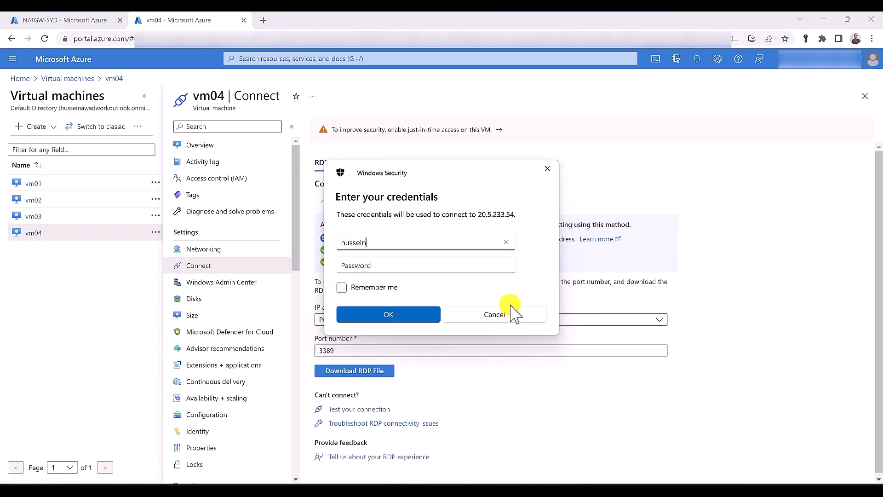
pyautogui.press('Tab')
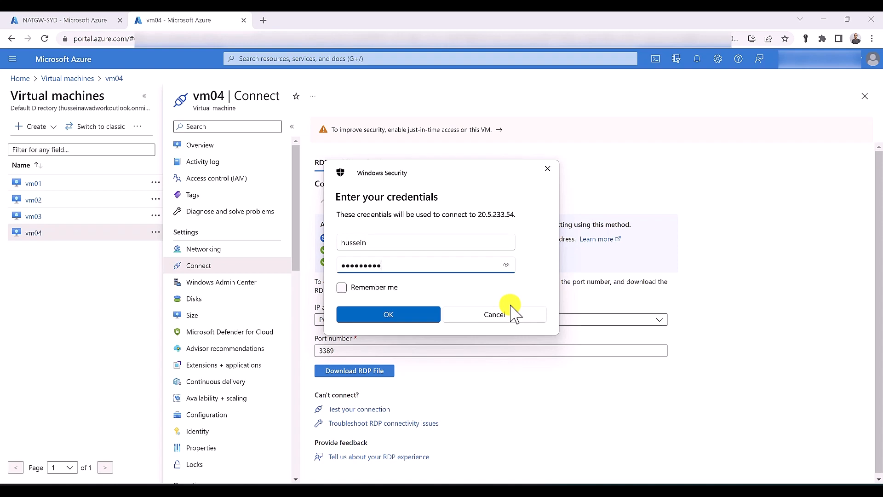
pyautogui.write('**')
pyautogui.press('Return')
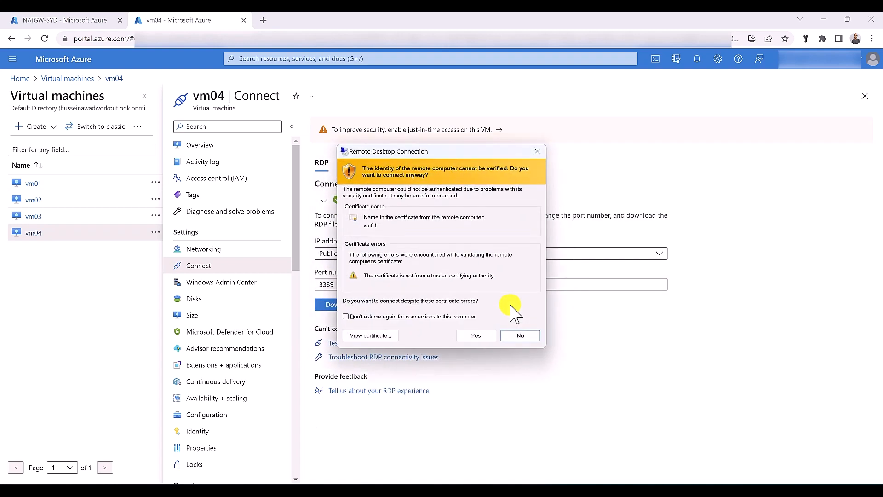
pyautogui.click(478, 335)
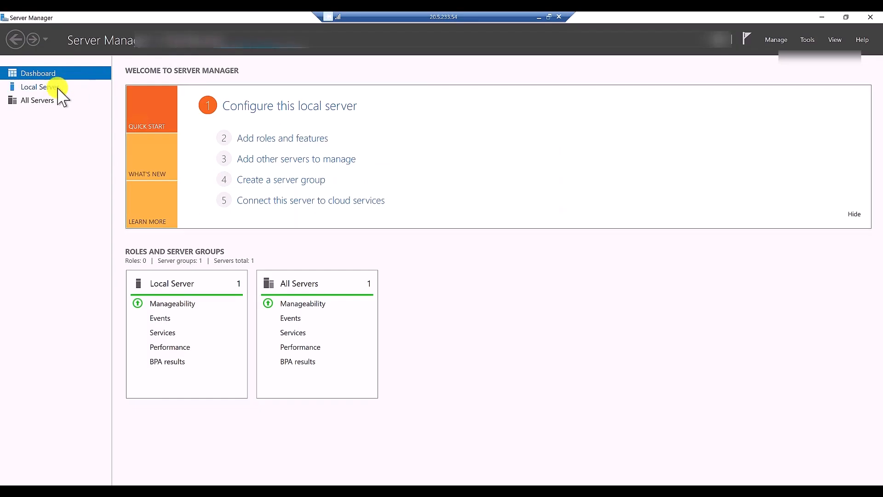
# Turn IE Enhanced Security Off for administrators and users, then close Server Manager
pyautogui.click(41, 87)
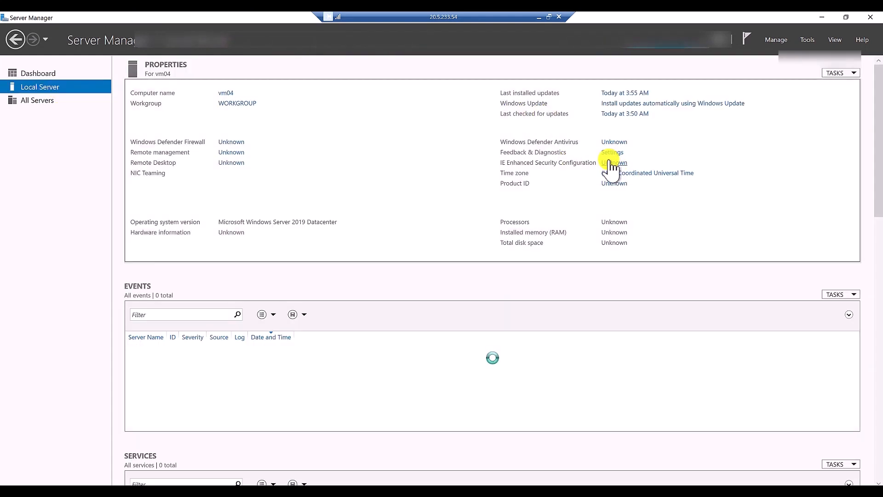
pyautogui.click(605, 162)
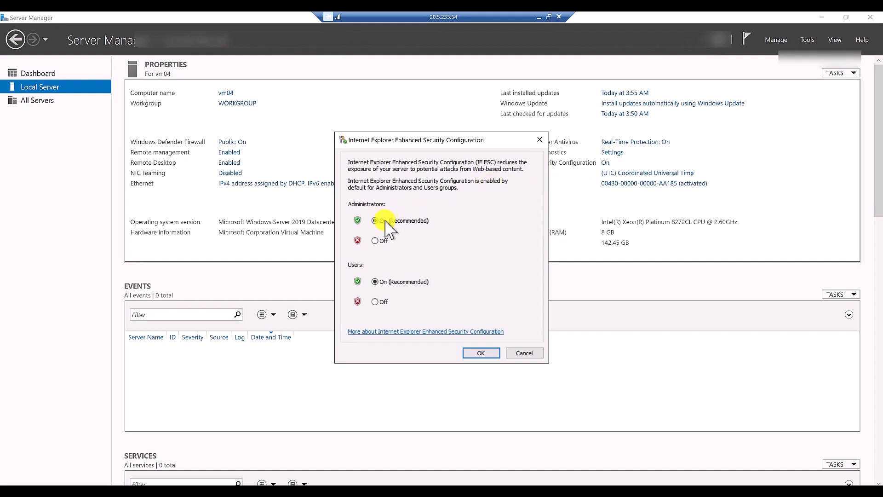
pyautogui.click(382, 240)
pyautogui.click(375, 301)
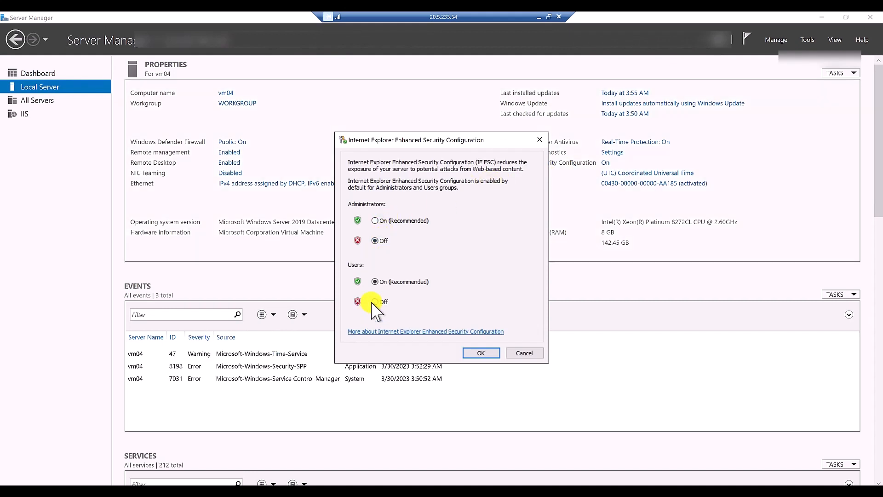
pyautogui.click(491, 351)
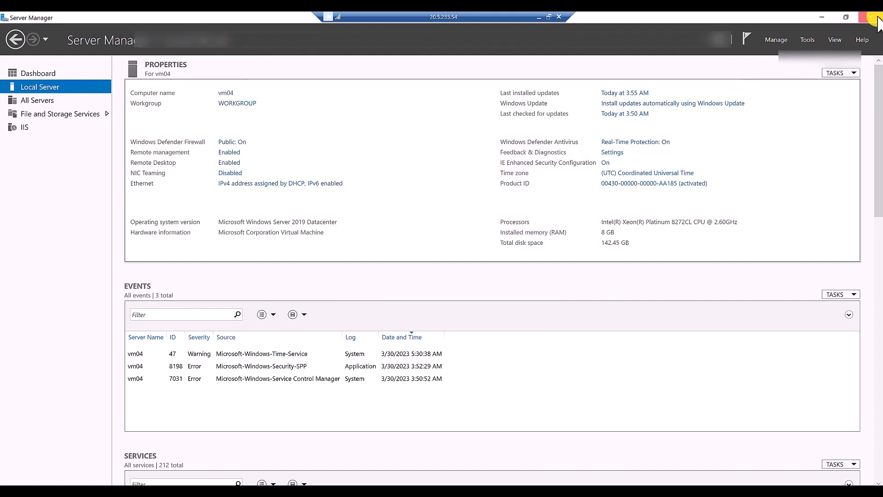
pyautogui.click(876, 18)
# Load whatsmyip.com in Internet Explorer on vm04, then minimize the remote session
pyautogui.click(105, 473)
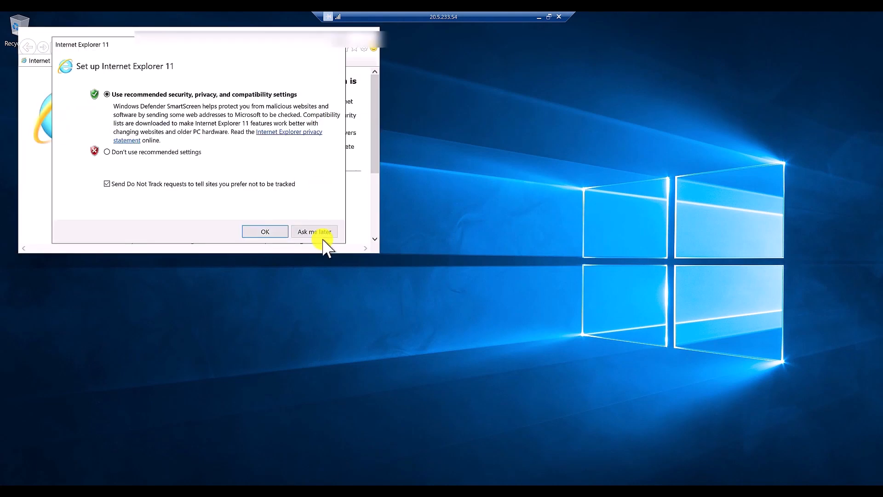
pyautogui.click(265, 231)
pyautogui.click(158, 51)
pyautogui.rightClick(158, 51)
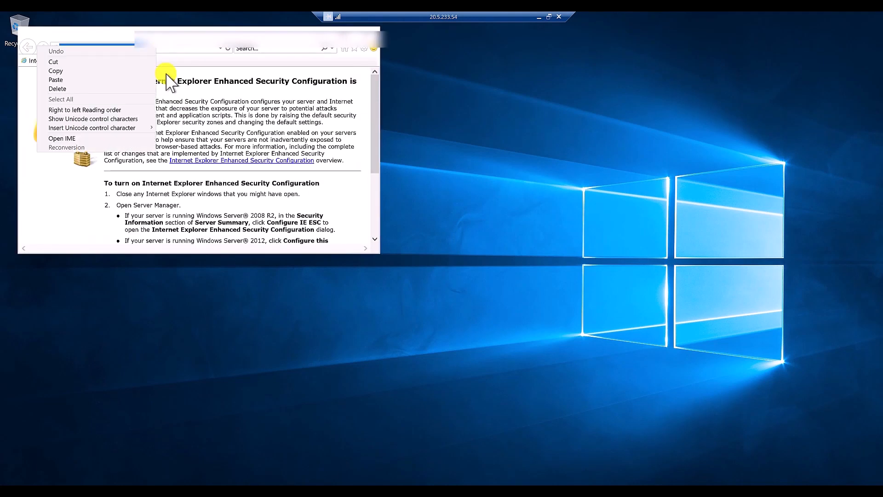
pyautogui.click(136, 80)
pyautogui.press('Return')
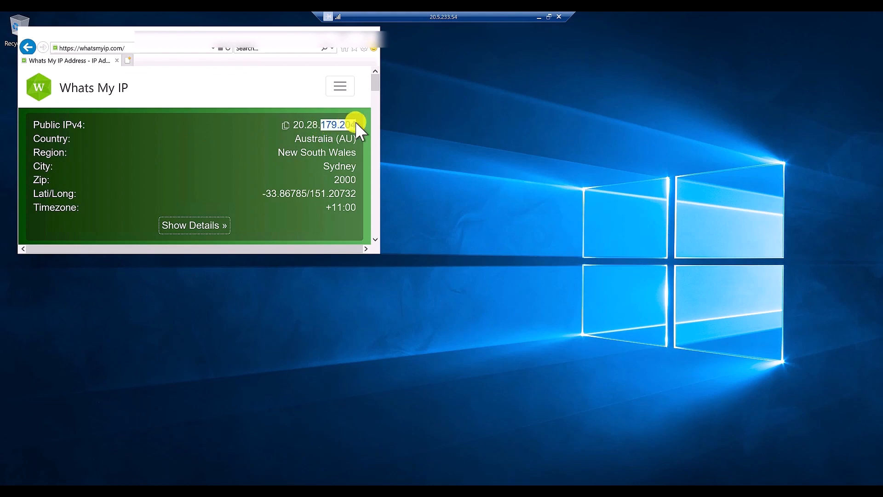
pyautogui.click(539, 16)
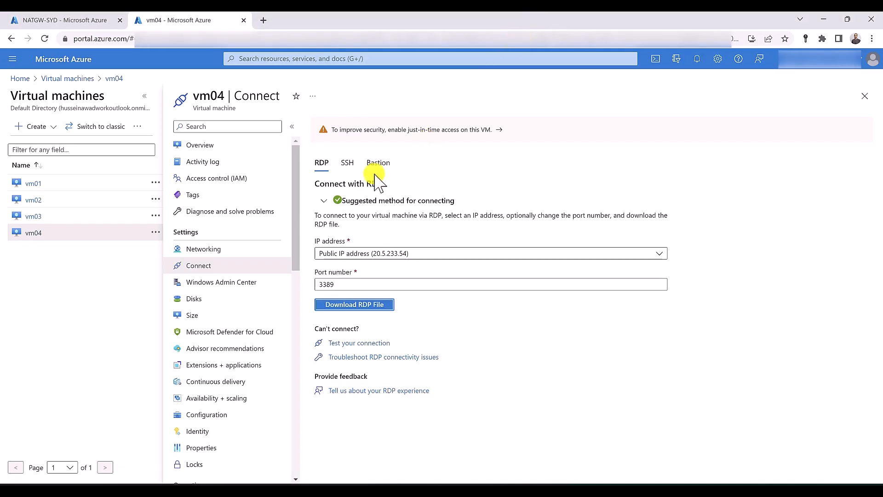
# Compare NATGW-SYD's outbound IP 20.28.179.204 with the address vm04 shows on whatsmyip.com
pyautogui.click(89, 20)
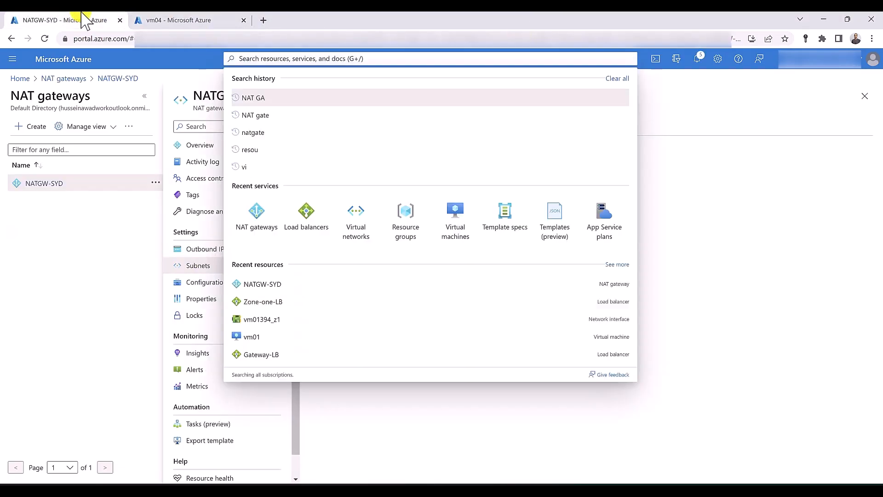
pyautogui.click(389, 423)
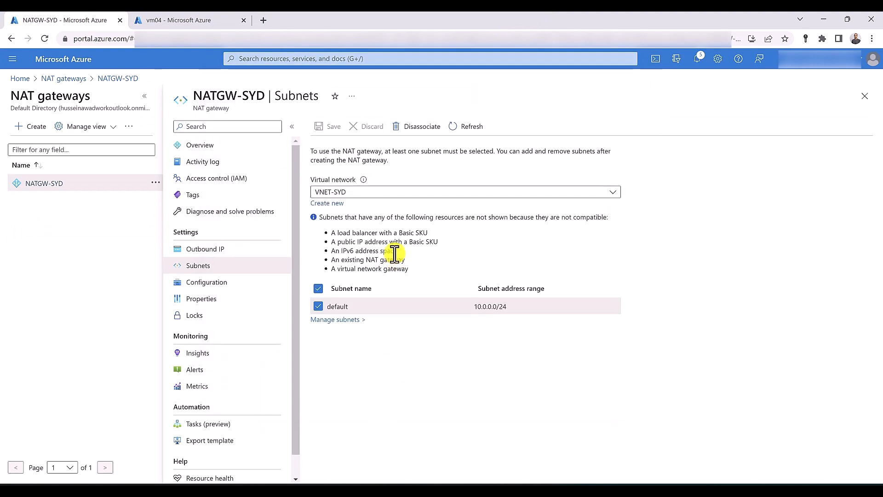
pyautogui.click(204, 251)
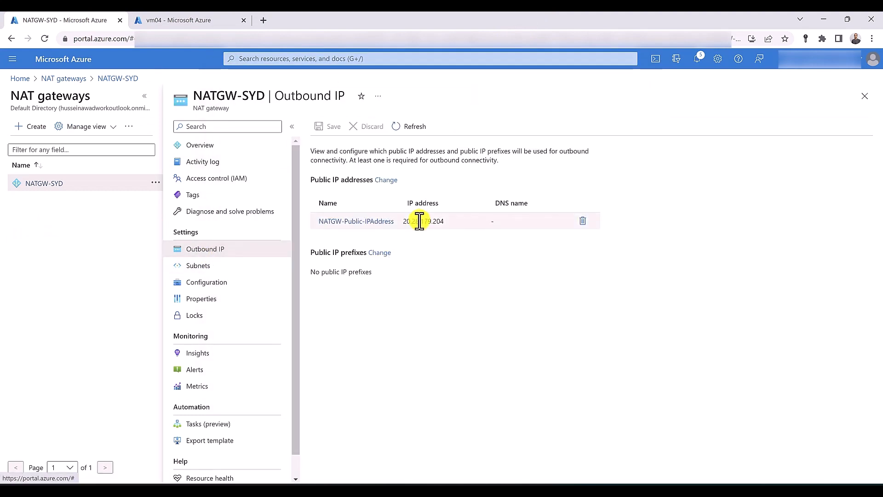
pyautogui.moveTo(419, 220); pyautogui.dragTo(443, 221)
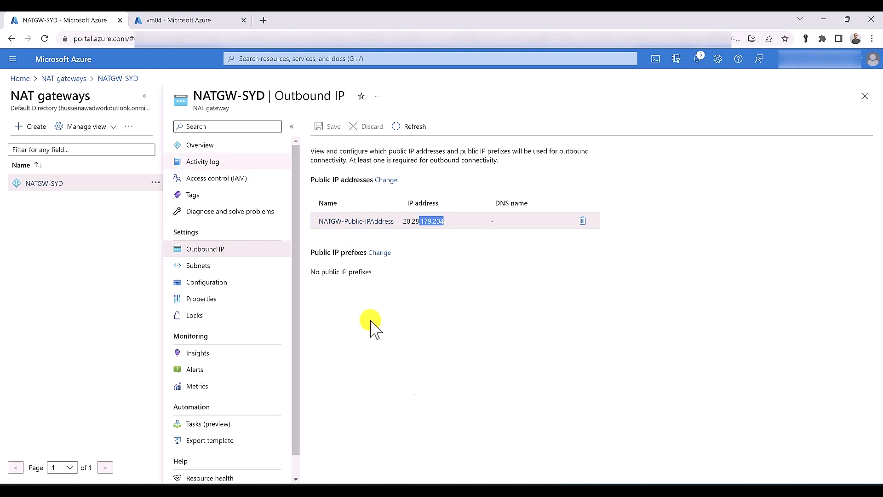
pyautogui.moveTo(593, 483)
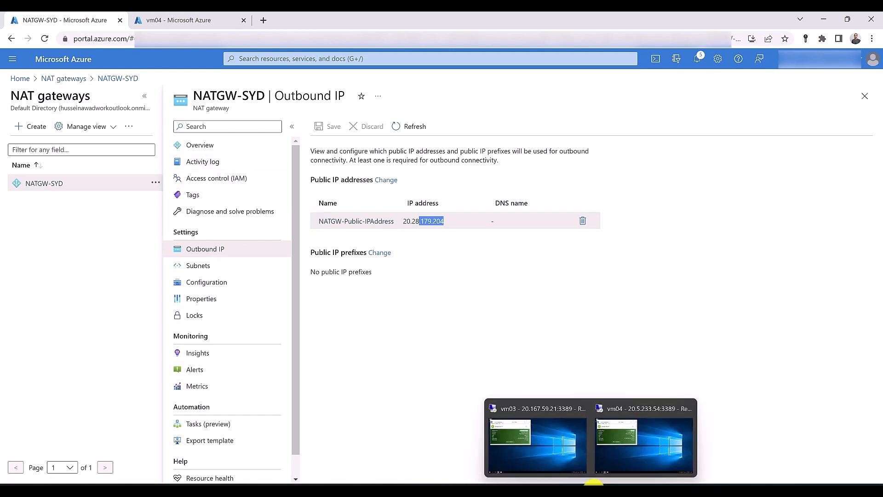
pyautogui.click(607, 452)
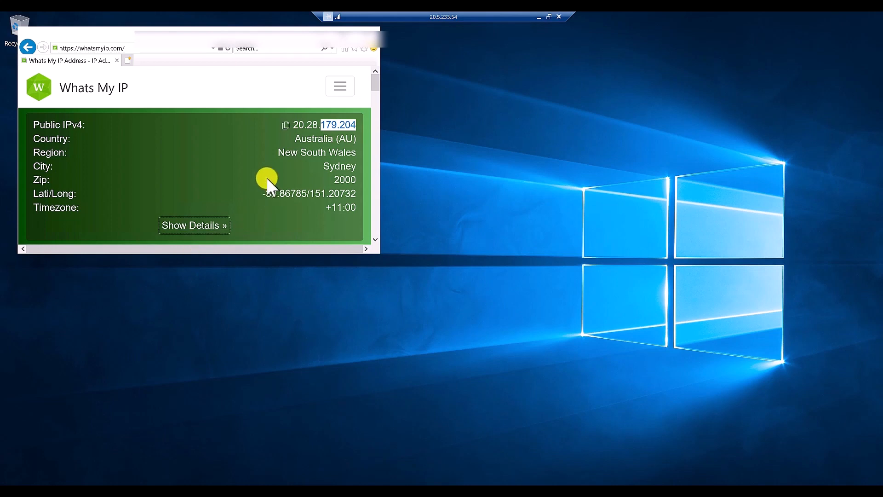
pyautogui.click(539, 17)
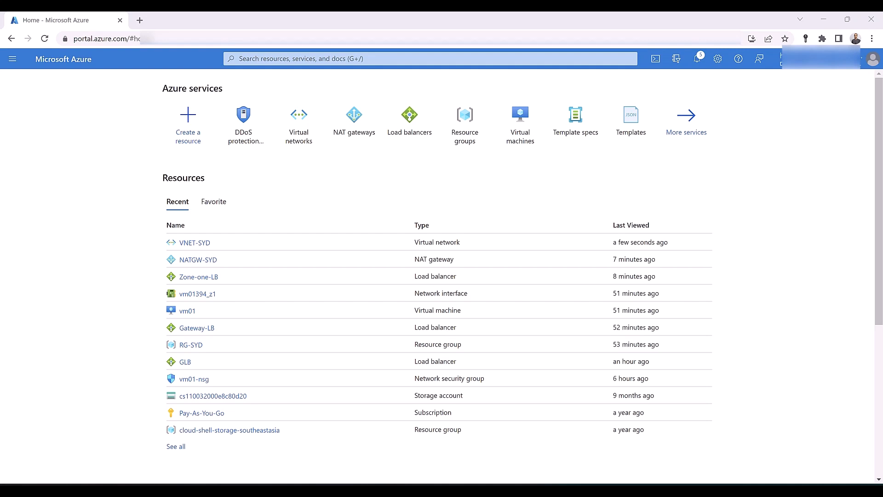
# Create DDoS protection plan 'DDosPlan' in resource group RG-SYD, Australia East
pyautogui.click(283, 59)
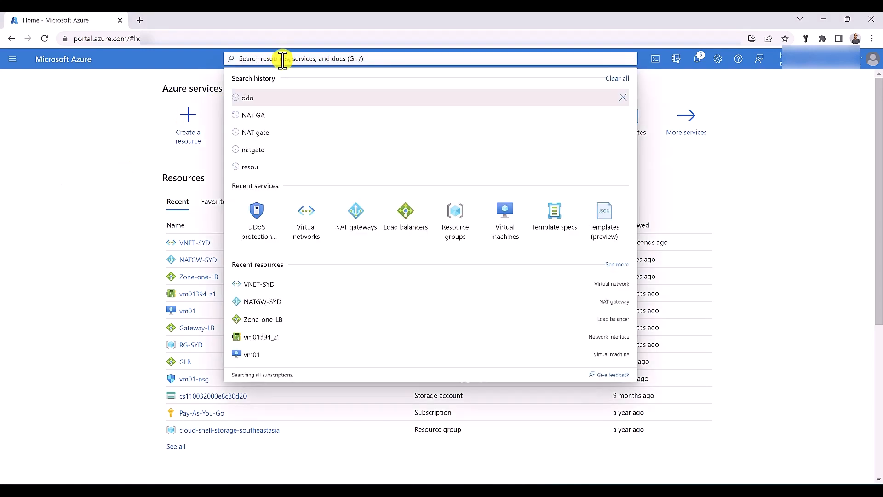
pyautogui.write('ddo')
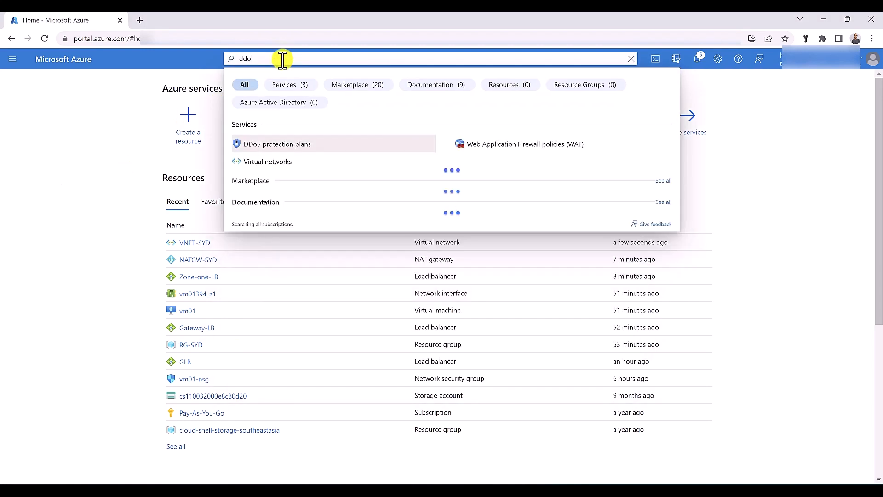
pyautogui.click(332, 152)
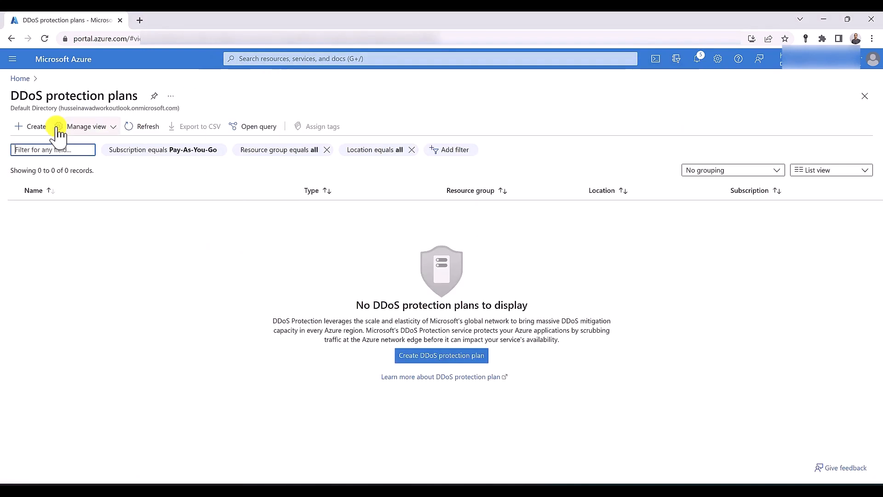
pyautogui.click(31, 129)
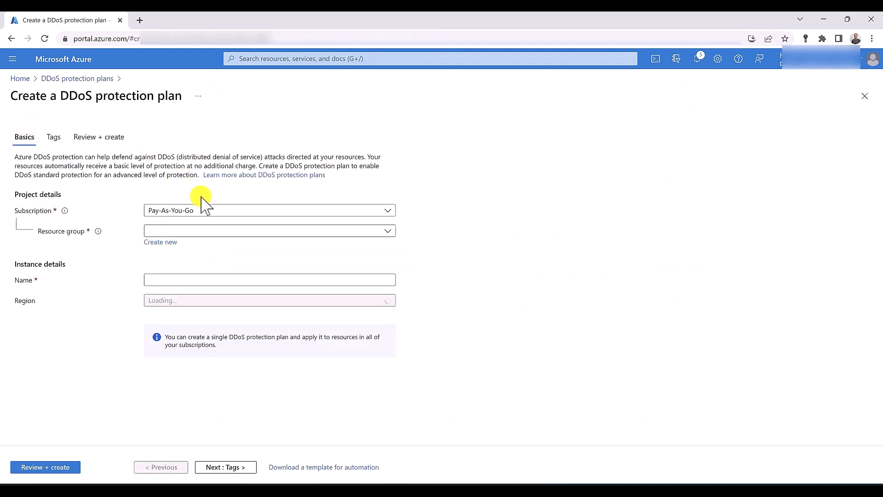
pyautogui.click(202, 231)
pyautogui.click(203, 319)
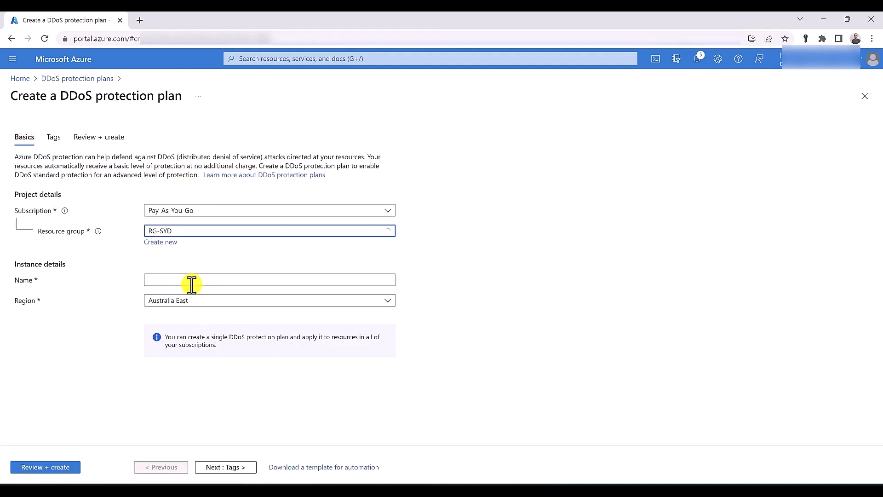
pyautogui.click(191, 281)
pyautogui.write('DD')
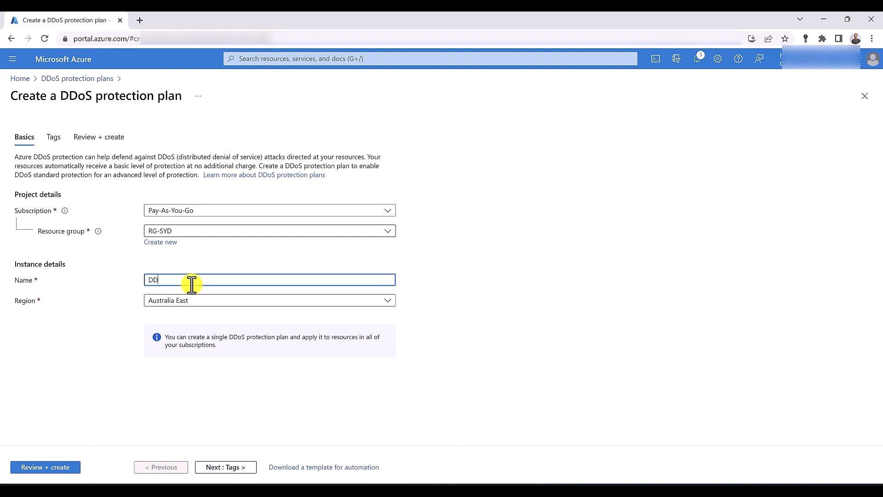
pyautogui.write('osPlan')
pyautogui.click(75, 467)
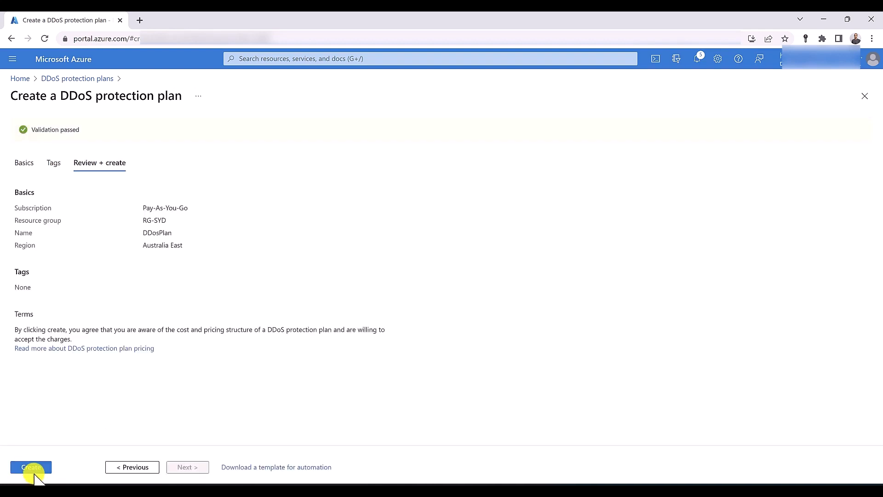
pyautogui.click(30, 467)
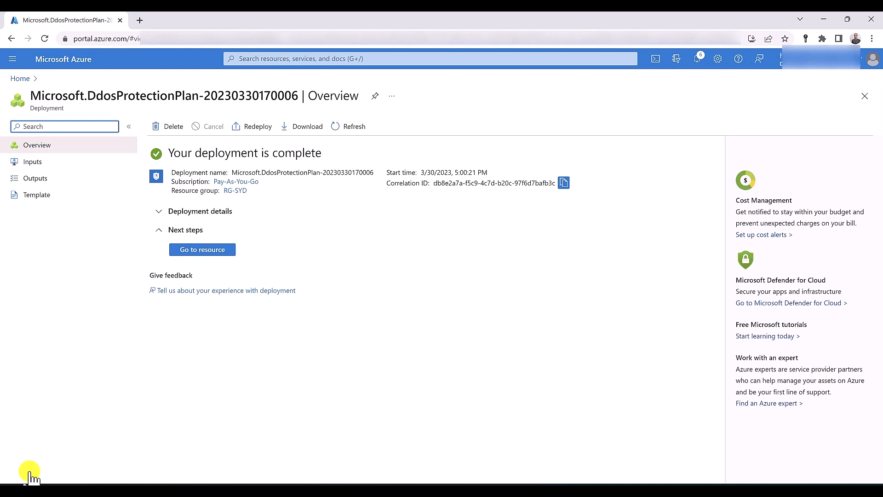
# Enable DDoS Network Protection on VNET-SYD with the DDosPlan protection plan and save the change
pyautogui.click(265, 59)
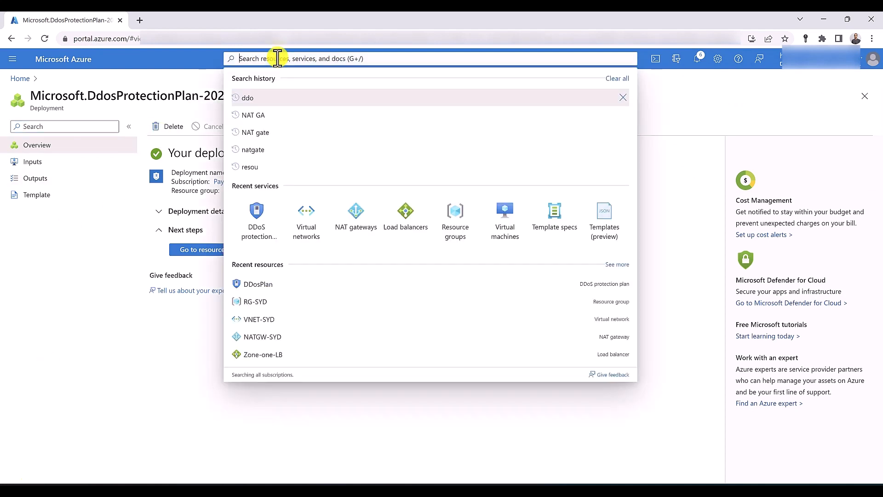
pyautogui.click(306, 218)
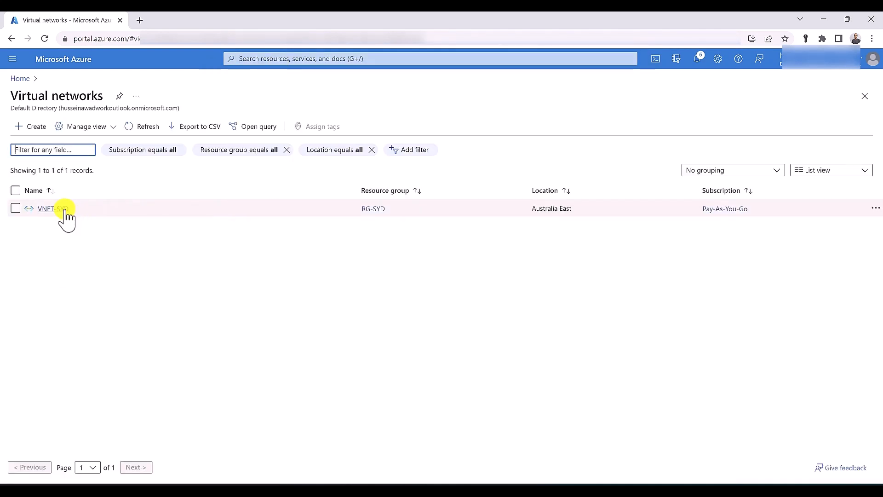
pyautogui.click(61, 208)
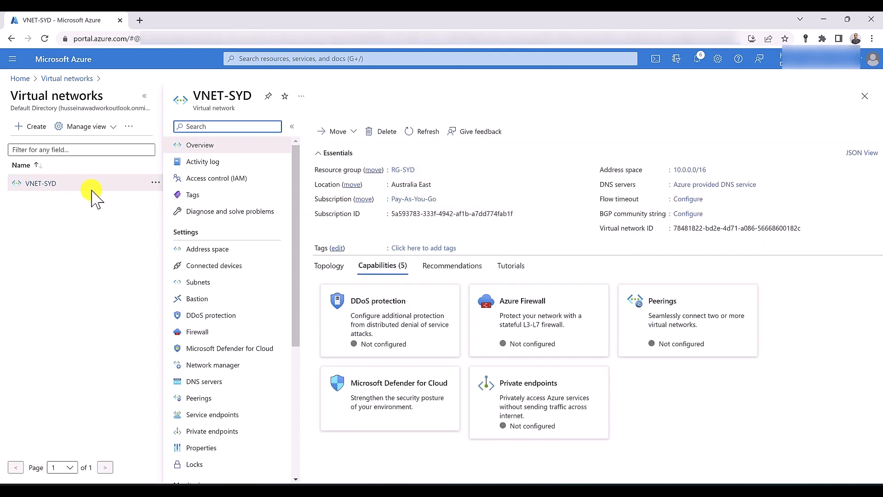
pyautogui.click(209, 313)
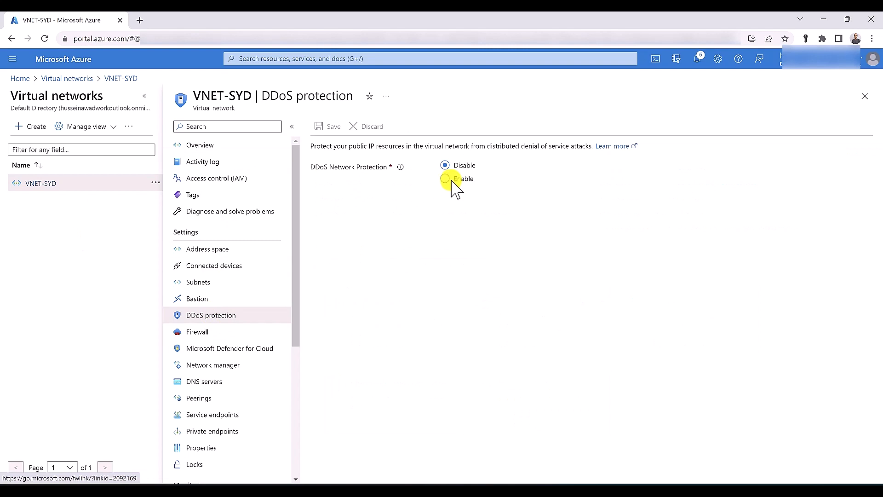
pyautogui.click(451, 180)
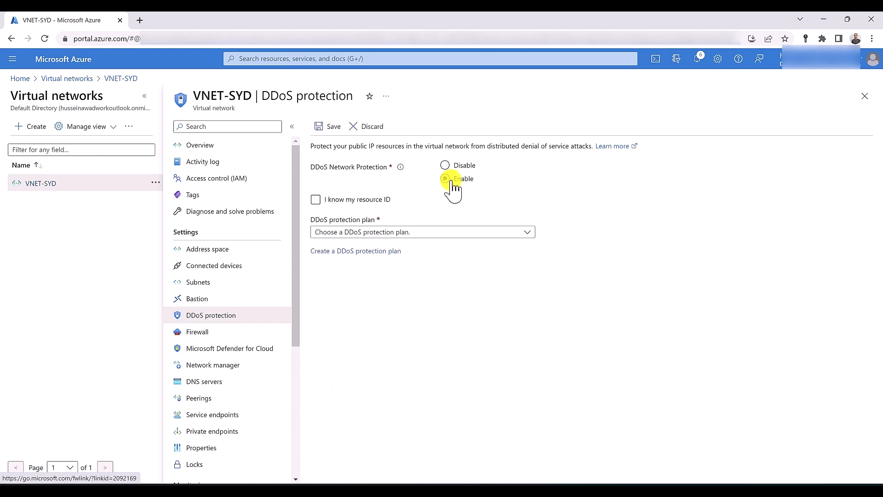
pyautogui.click(459, 237)
pyautogui.click(455, 247)
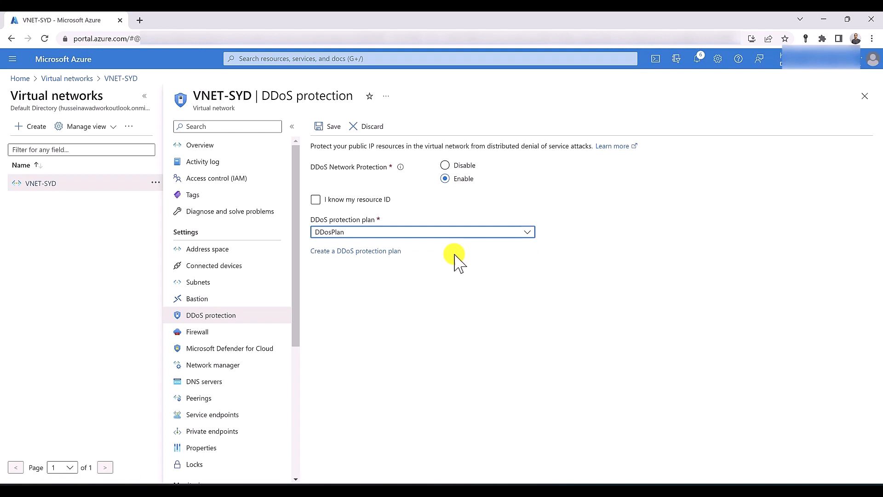
pyautogui.click(321, 130)
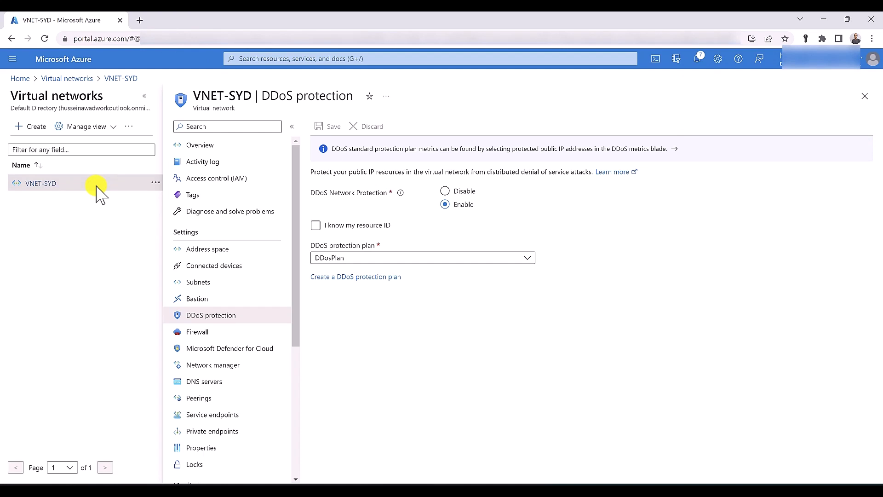
# Delete the RG-SYD resource group, confirming by entering its name RG-SYD
pyautogui.click(345, 59)
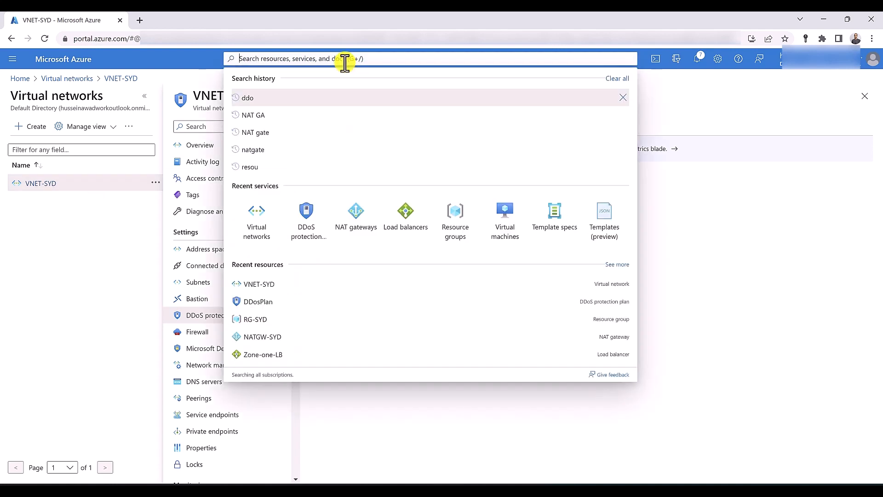
pyautogui.write('resou')
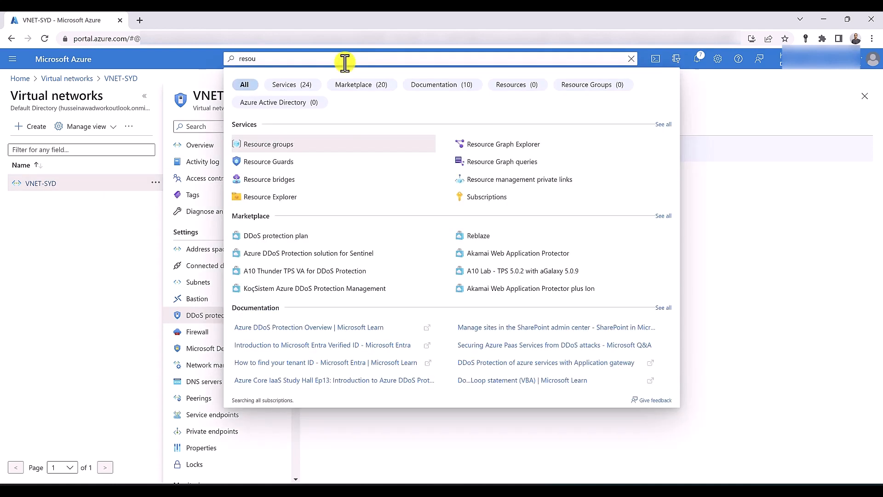
pyautogui.click(283, 146)
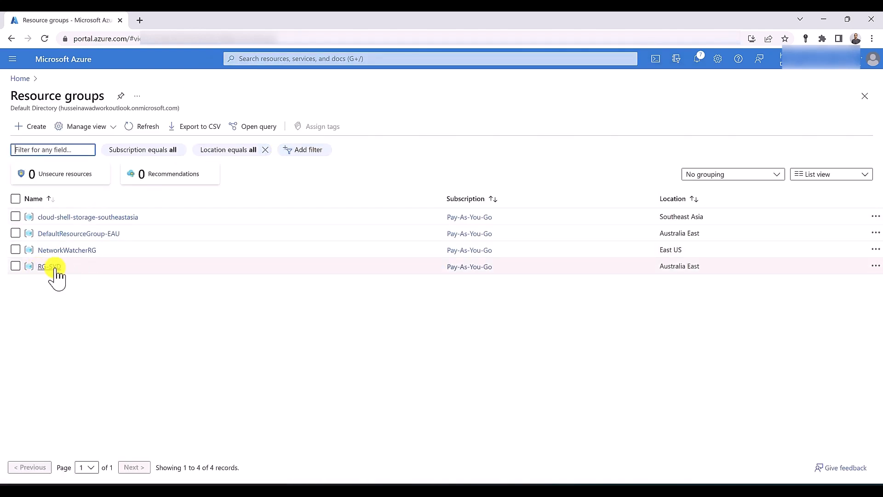
pyautogui.click(56, 268)
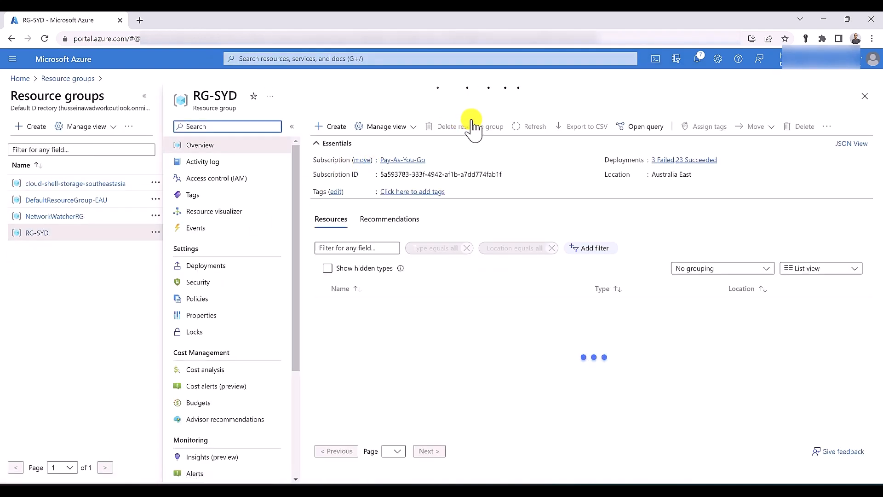
pyautogui.click(469, 134)
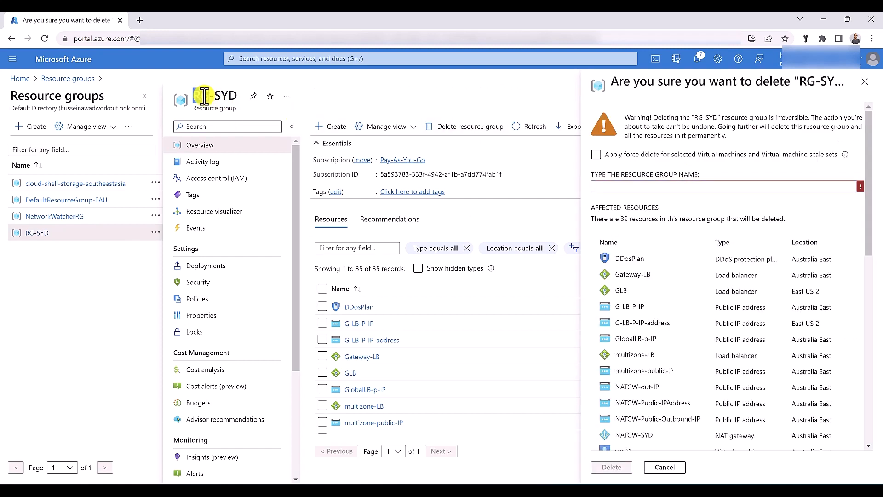
pyautogui.moveTo(193, 95); pyautogui.dragTo(238, 95)
pyautogui.moveTo(216, 96); pyautogui.dragTo(704, 186)
pyautogui.click(626, 467)
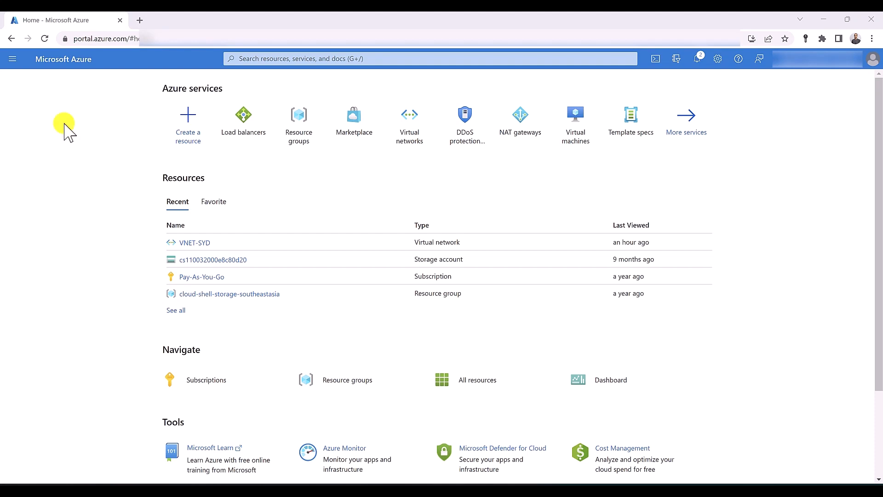
# Begin a new load balancer and open the Standard vs Basic SKU pricing docs in a new tab
pyautogui.click(247, 133)
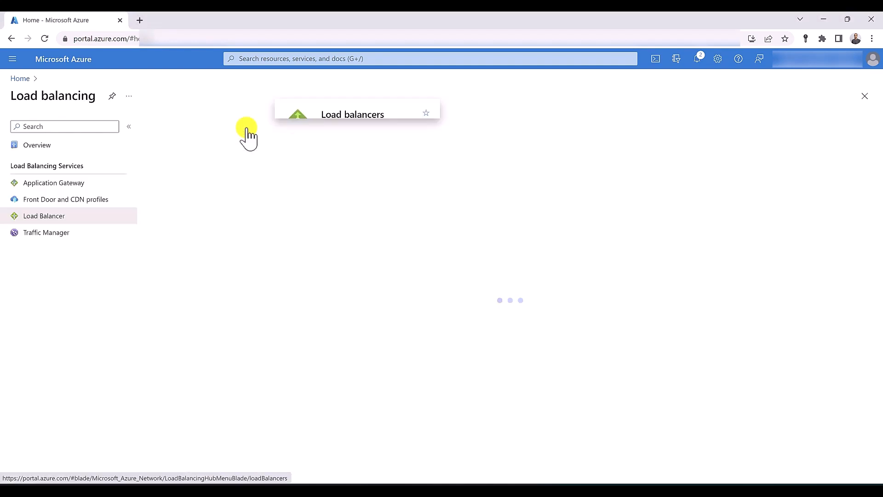
pyautogui.click(169, 124)
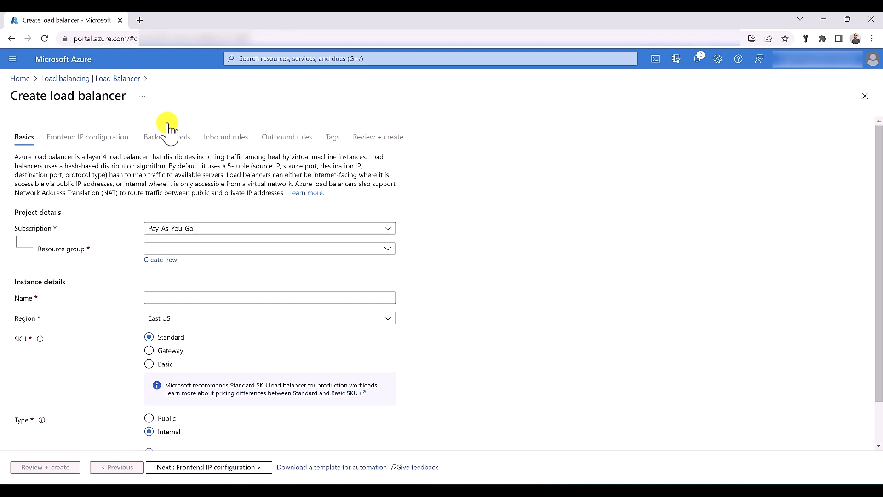
pyautogui.scroll(-1, 241, 201)
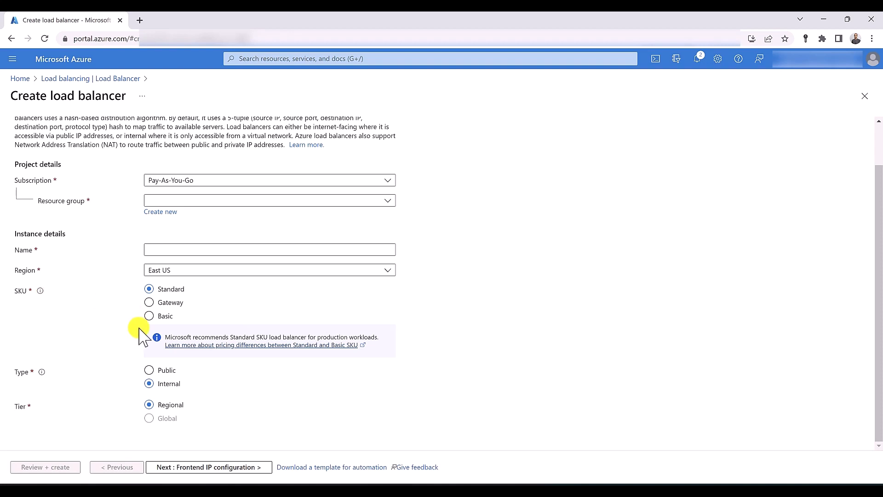
pyautogui.click(222, 347)
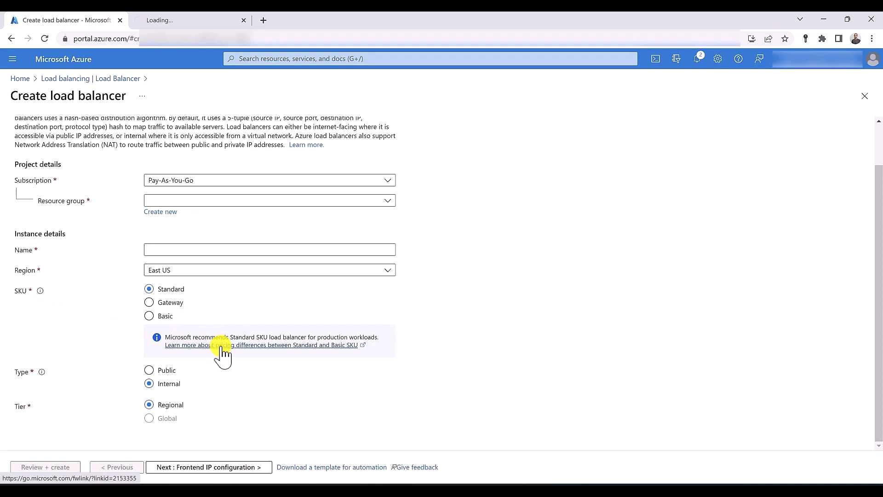
pyautogui.click(201, 21)
pyautogui.scroll(-6, 223, 186)
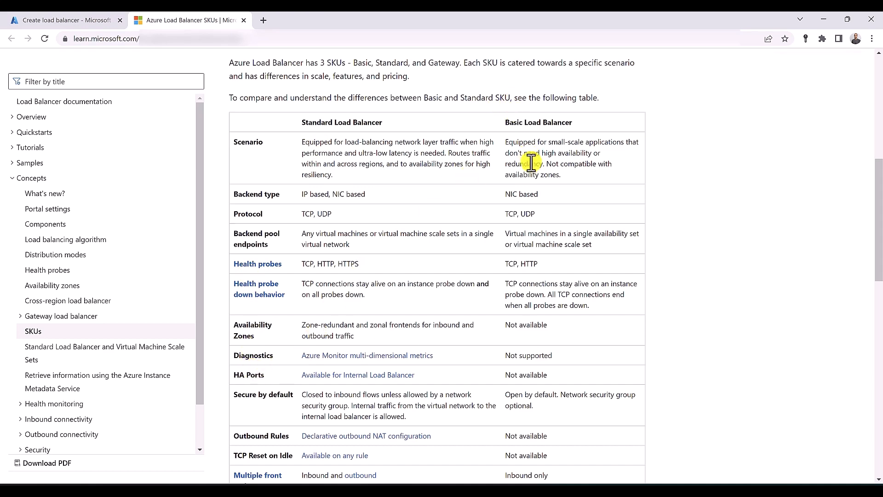
pyautogui.scroll(-3, 533, 184)
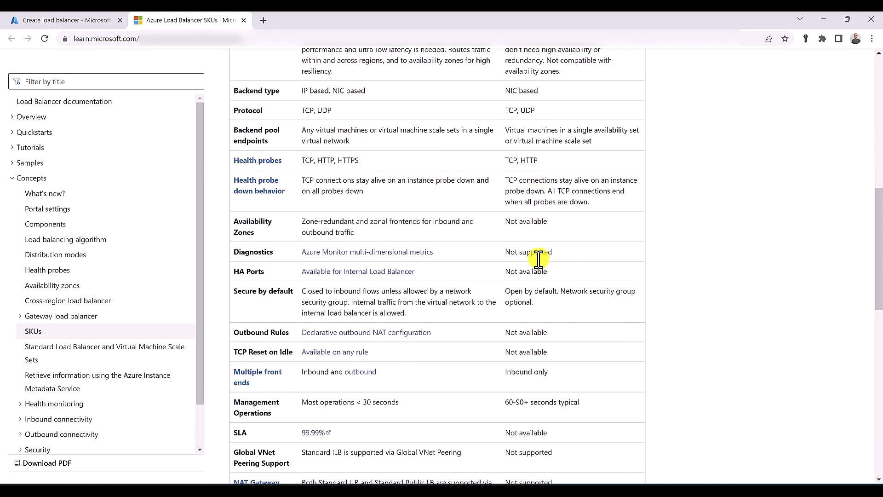
pyautogui.scroll(-1, 538, 259)
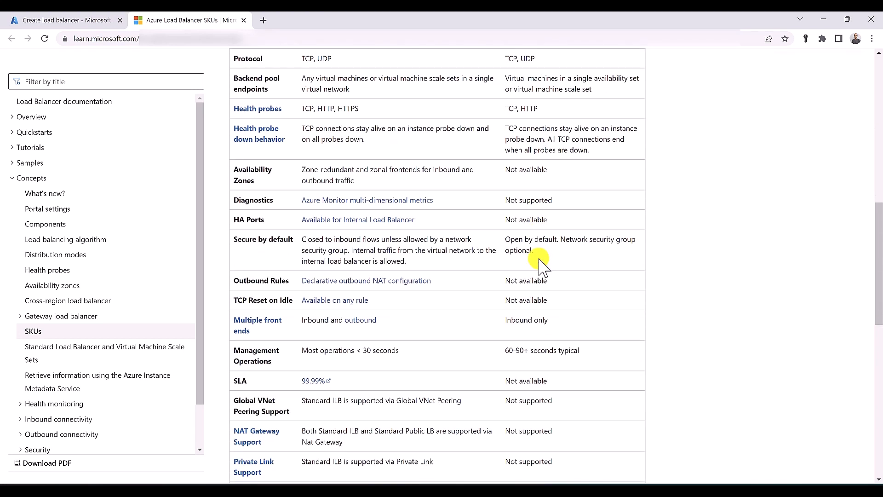
pyautogui.scroll(2, 543, 265)
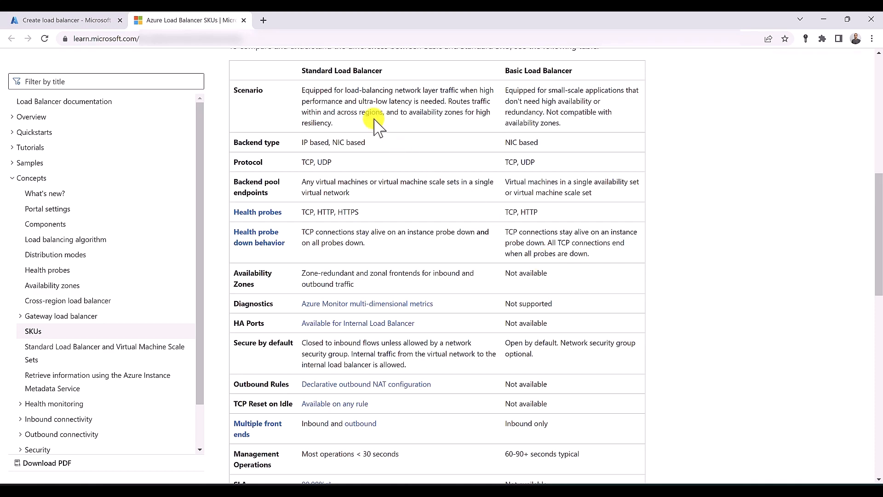
pyautogui.scroll(-4, 374, 125)
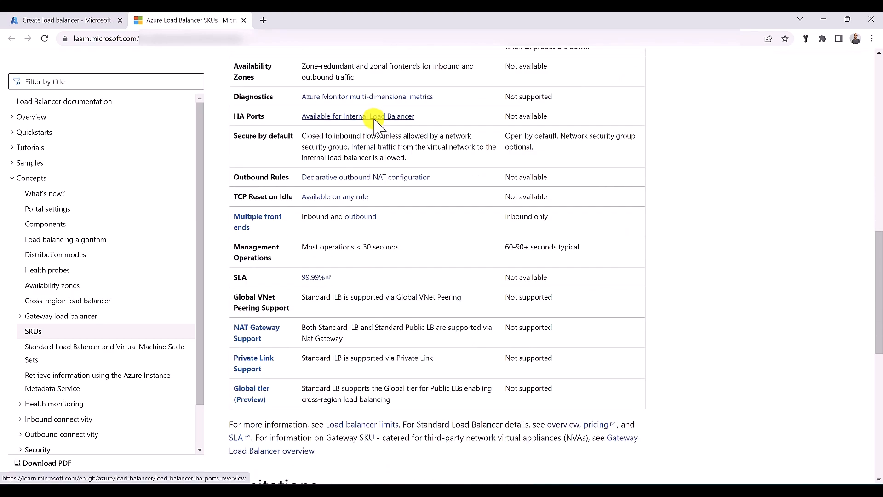
pyautogui.click(69, 20)
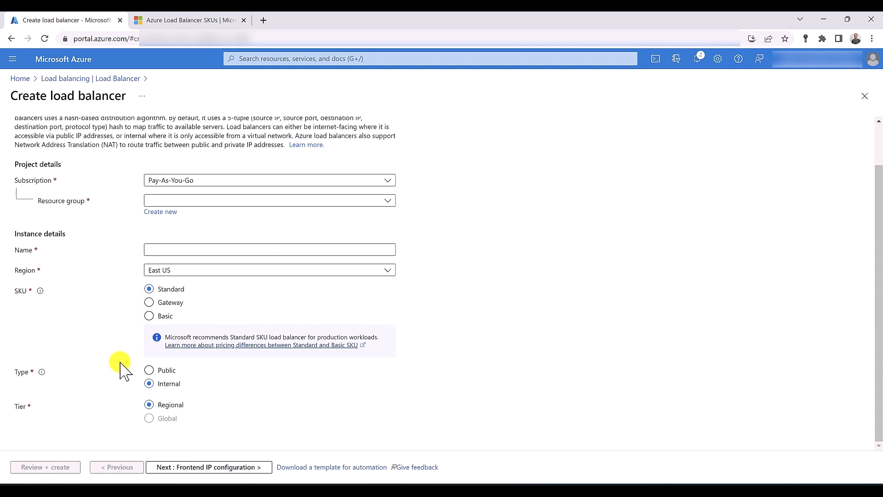
# Set the load balancer type to Public and open a blank browser tab
pyautogui.moveTo(42, 372)
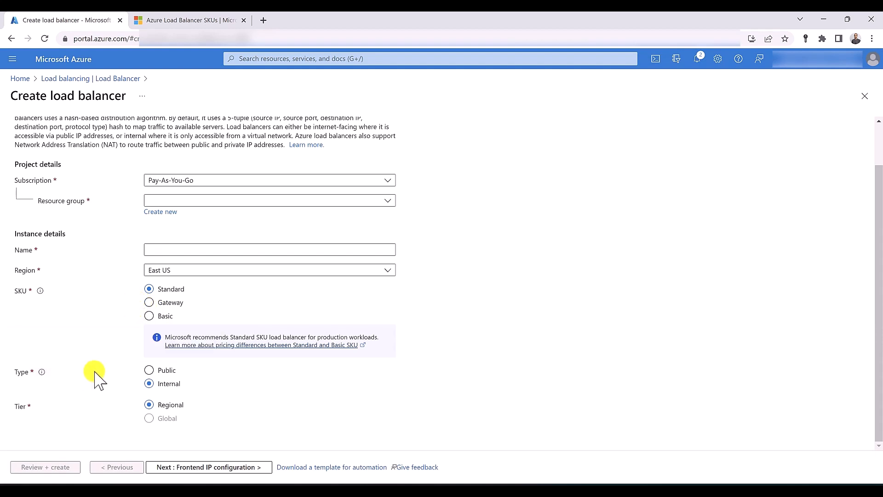
pyautogui.click(164, 374)
pyautogui.click(168, 385)
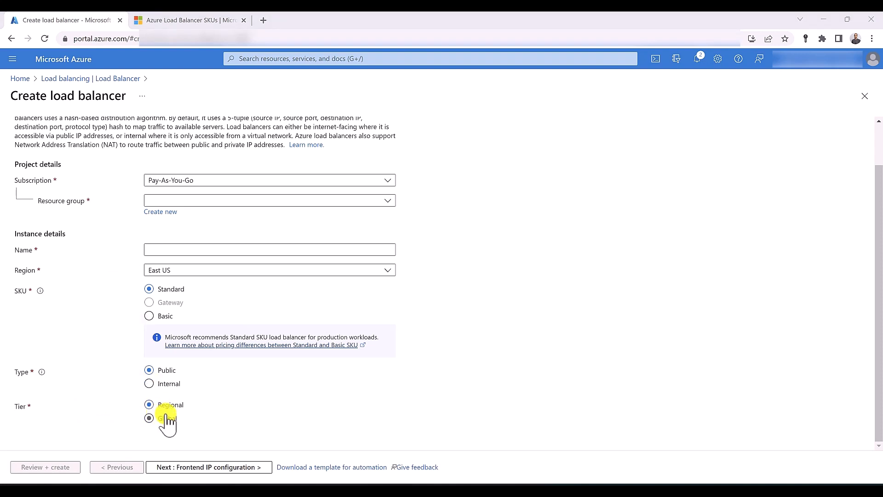
pyautogui.click(263, 20)
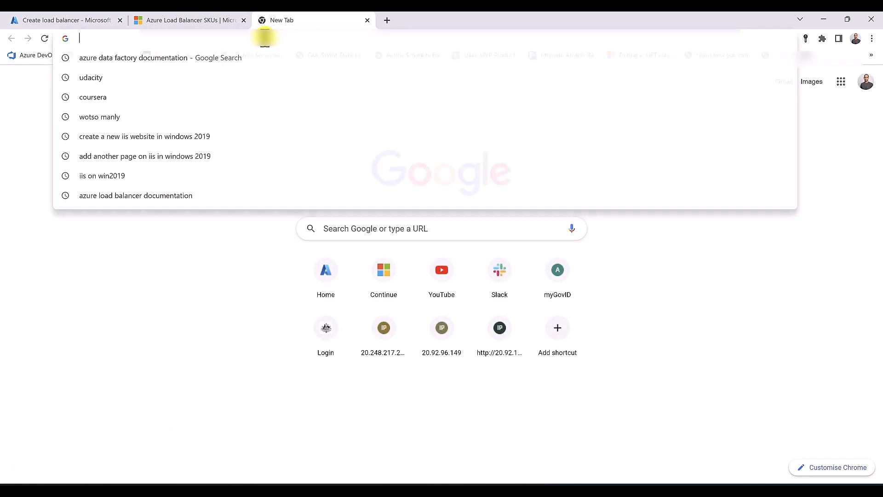
# Load the cross-region load balancer docs, set tier Global in Australia East, and check supported home regions
pyautogui.write('https://learn.microsoft.com/en-gb/azure/load-balancer/cross-region-overview#home-regions')
pyautogui.press('Return')
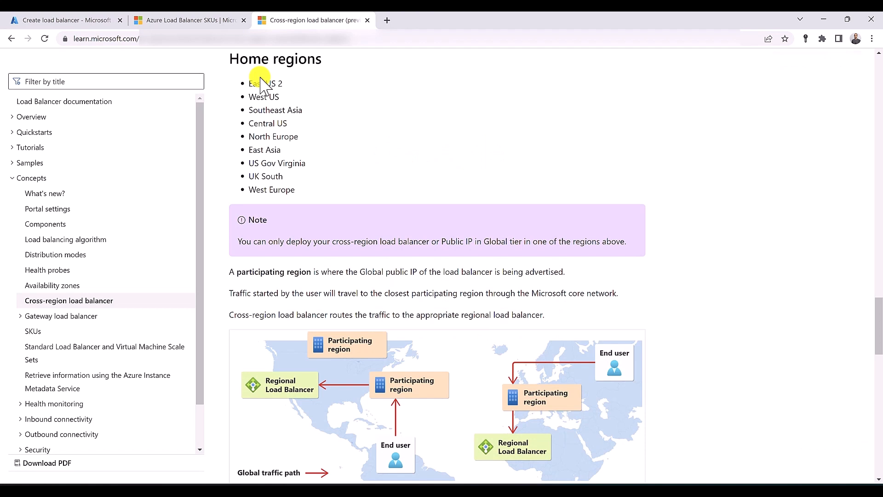
pyautogui.click(99, 20)
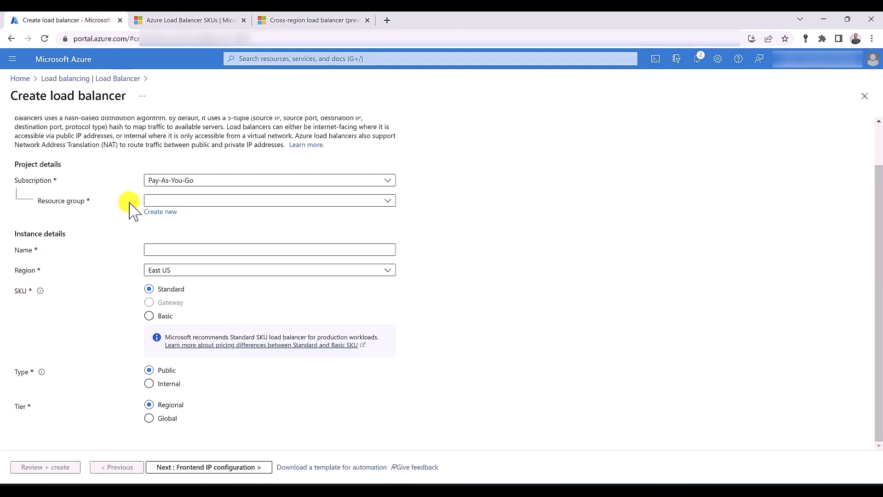
pyautogui.click(168, 419)
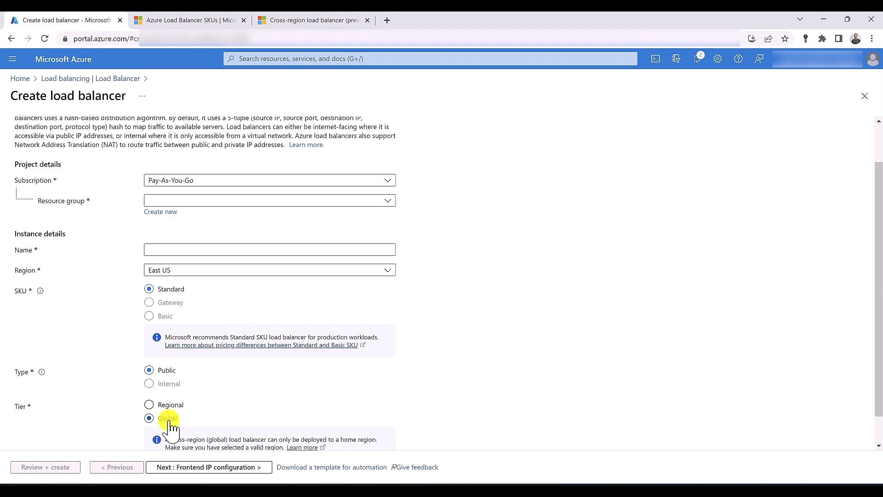
pyautogui.click(203, 271)
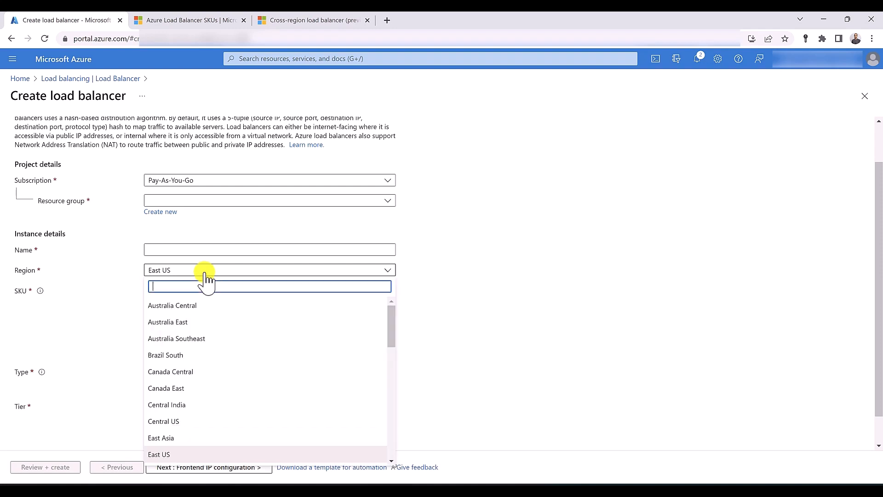
pyautogui.click(206, 323)
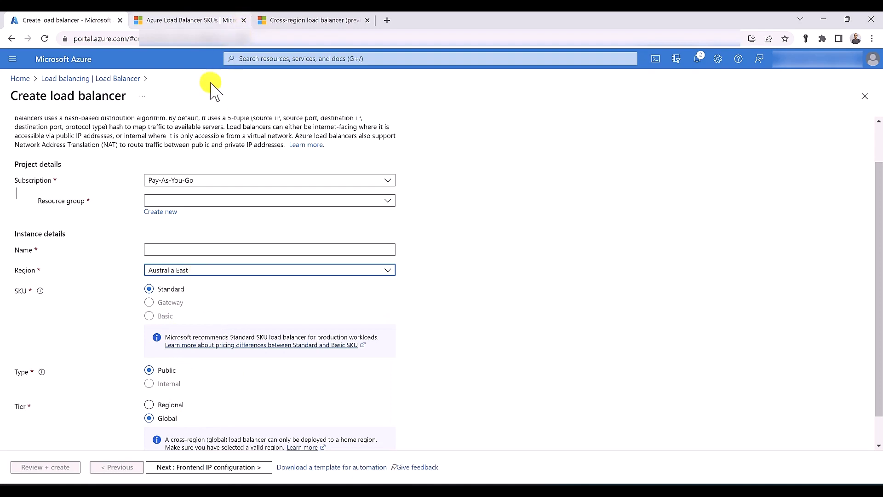
pyautogui.click(285, 21)
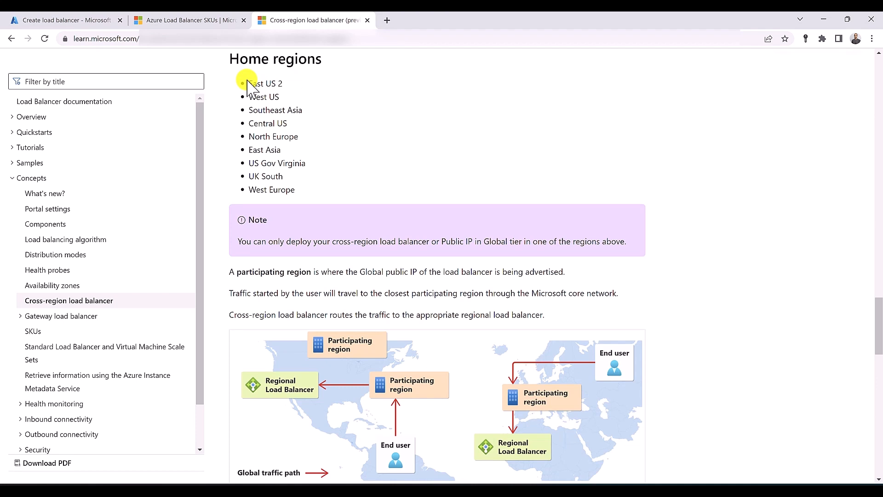
pyautogui.click(87, 21)
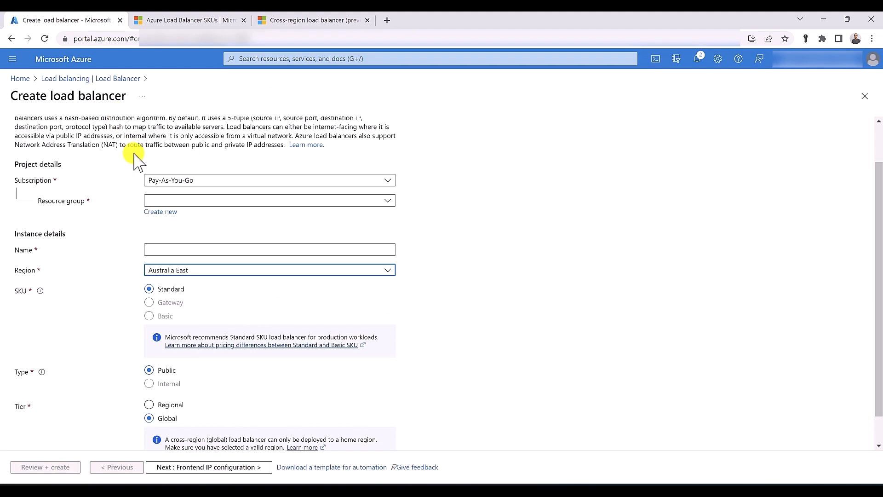
# Create a public load balancer named LB in NetworkWatcherRG, East US, and continue to frontend IP configuration
pyautogui.scroll(2, 136, 160)
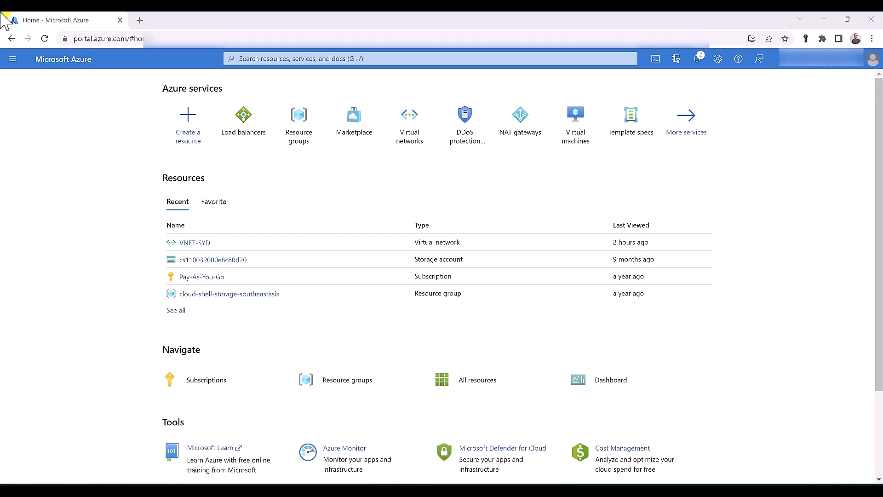
pyautogui.click(243, 122)
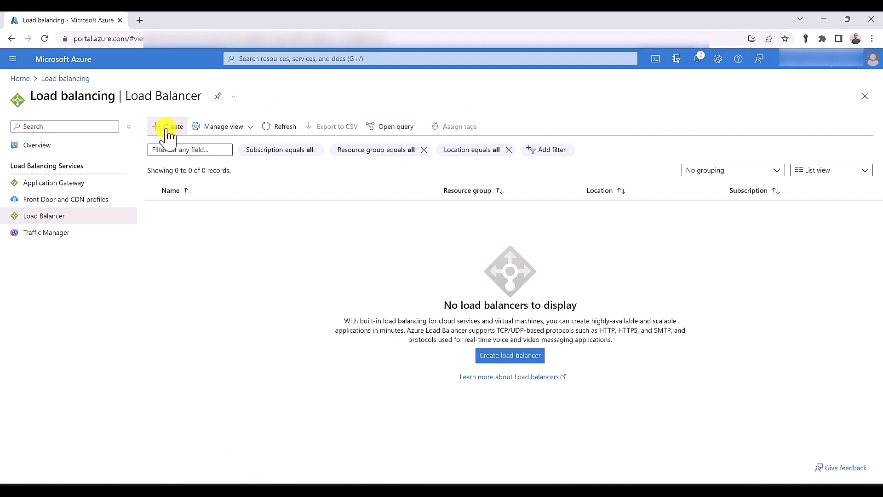
pyautogui.click(169, 129)
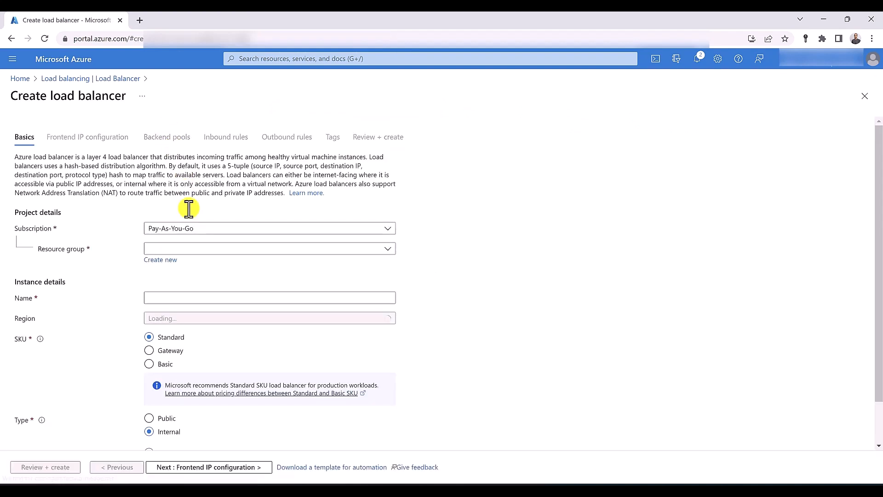
pyautogui.click(189, 249)
pyautogui.click(182, 317)
pyautogui.click(194, 296)
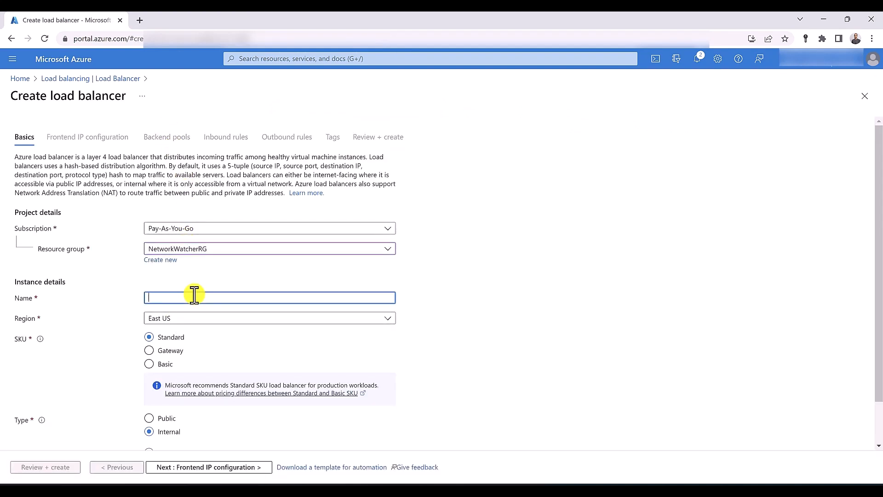
pyautogui.write('LB')
pyautogui.scroll(-1, 193, 294)
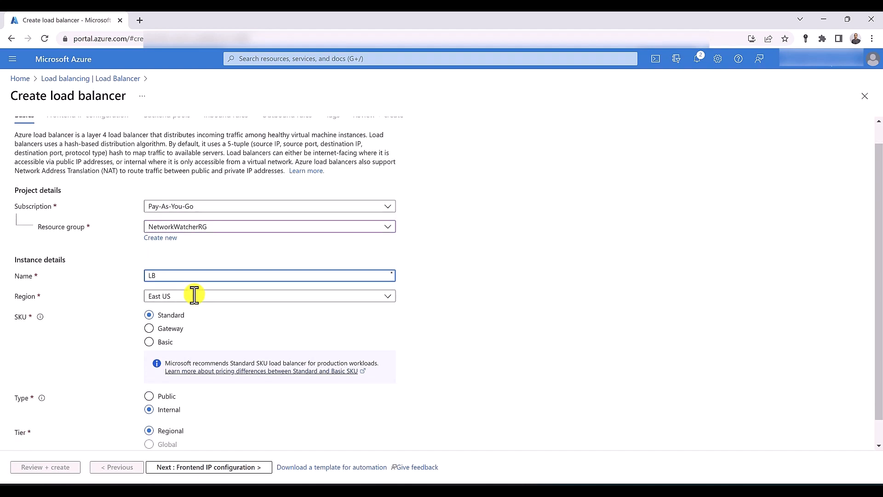
pyautogui.click(158, 370)
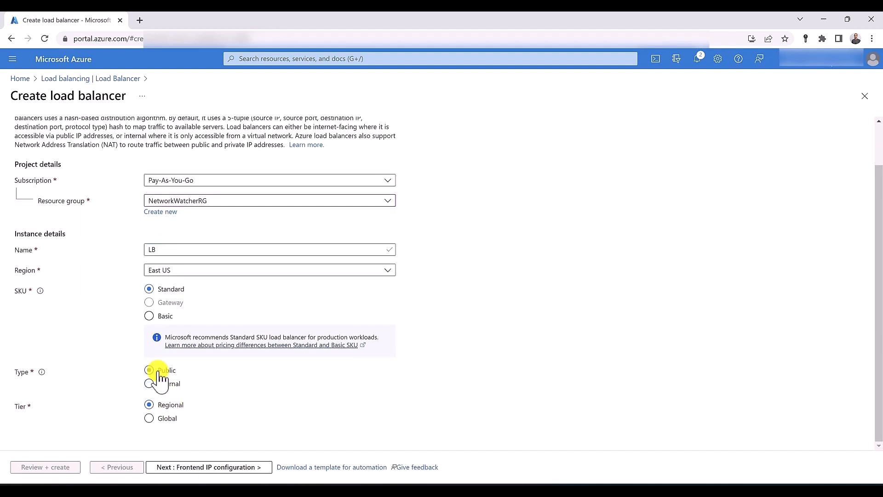
pyautogui.click(185, 469)
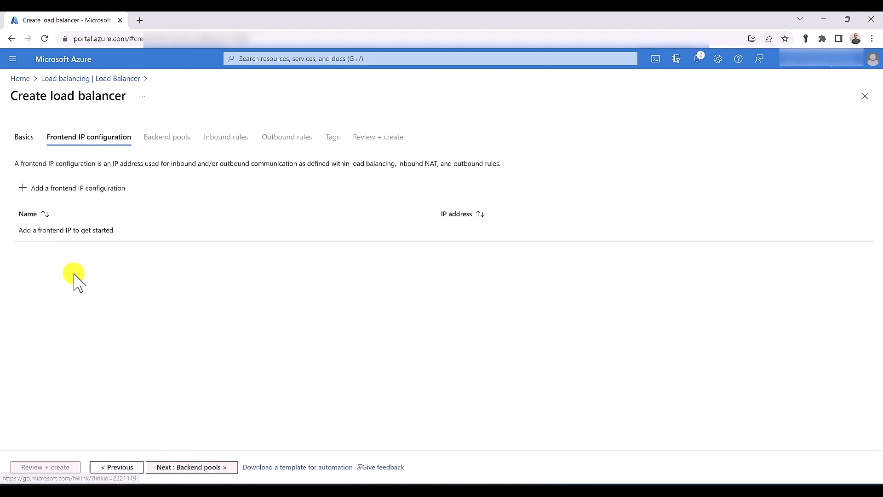
# Add a frontend IP configuration named IP and start creating a new public IP address
pyautogui.click(66, 198)
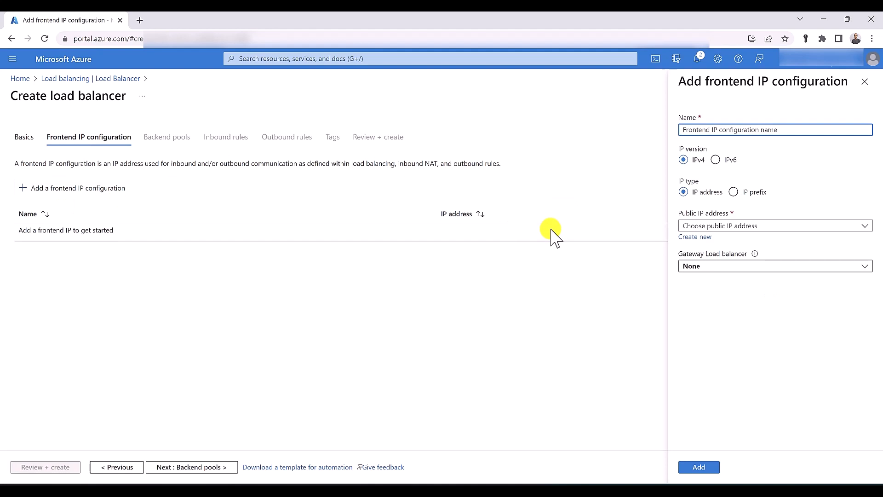
pyautogui.write('IP')
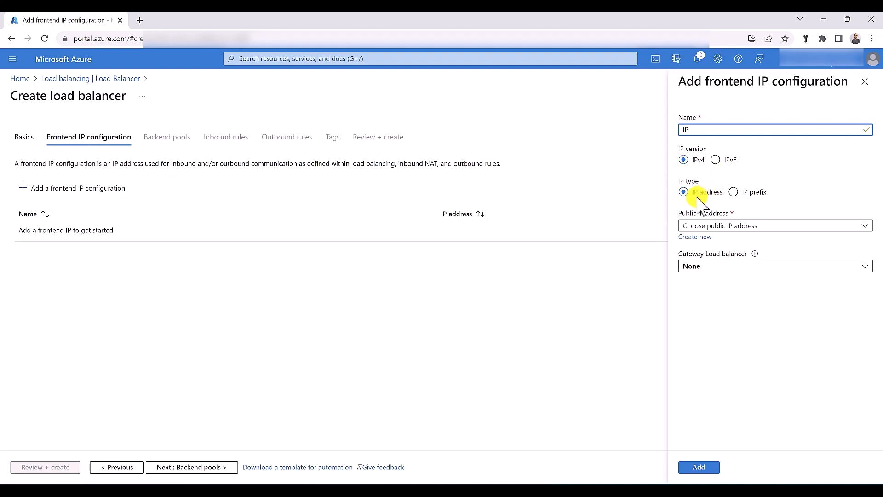
pyautogui.click(761, 226)
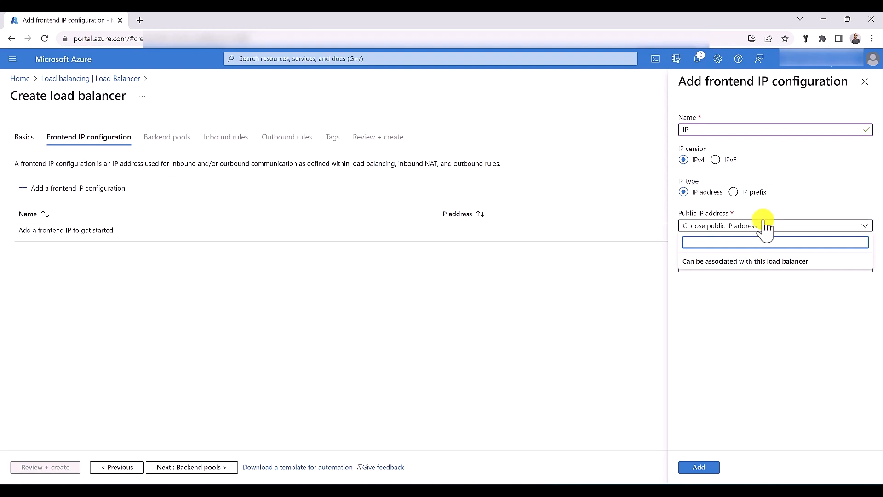
pyautogui.click(766, 225)
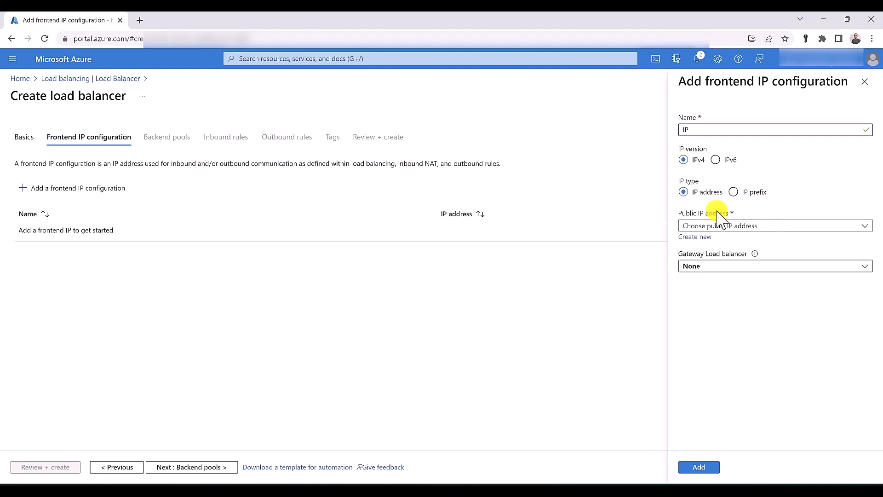
pyautogui.click(696, 238)
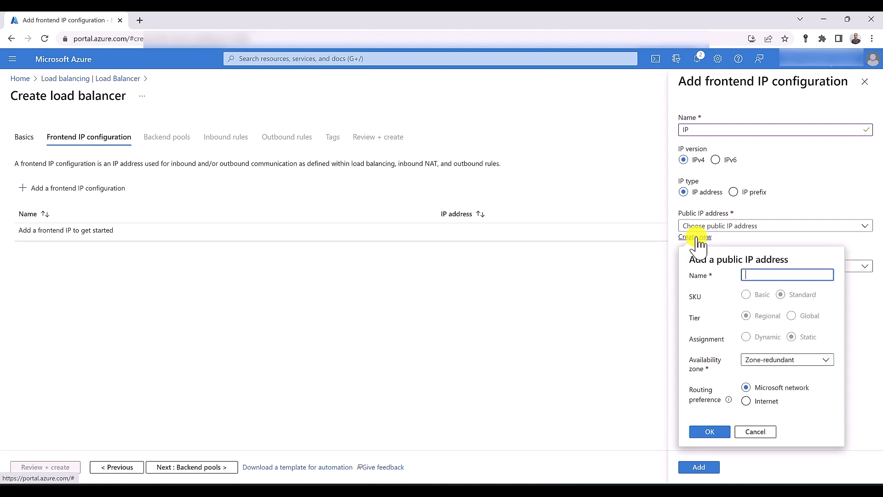
# Enter Public-ip as the new public IP's name, keeping the availability zone Zone-redundant
pyautogui.write('Public-ip')
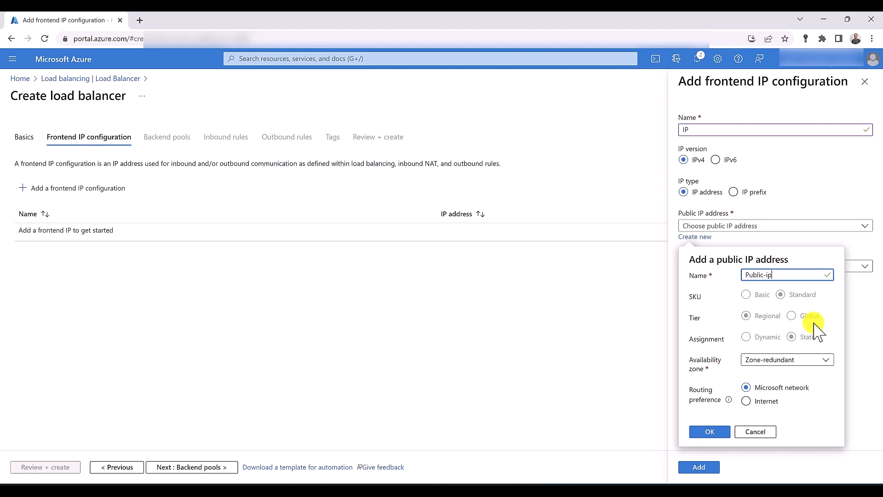
pyautogui.click(803, 357)
pyautogui.click(803, 357)
# Keep Zone-redundant, try Internet routing preference, then cancel the new public IP address
pyautogui.click(820, 363)
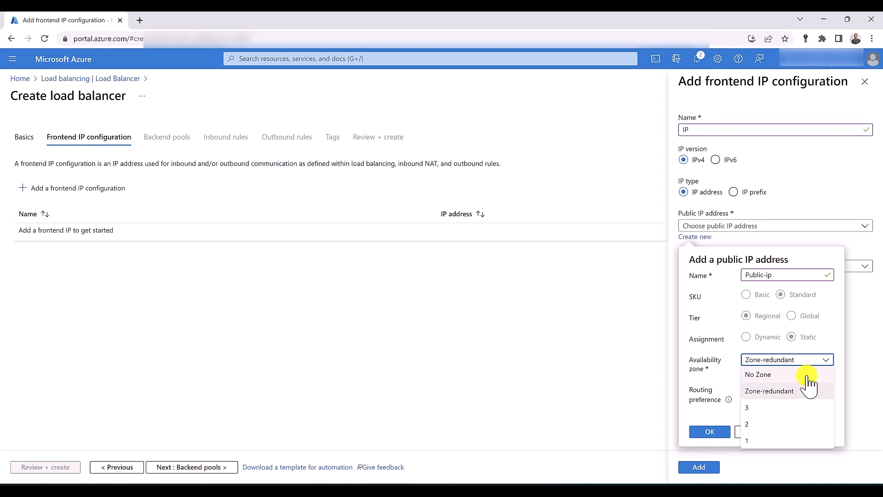
pyautogui.click(720, 379)
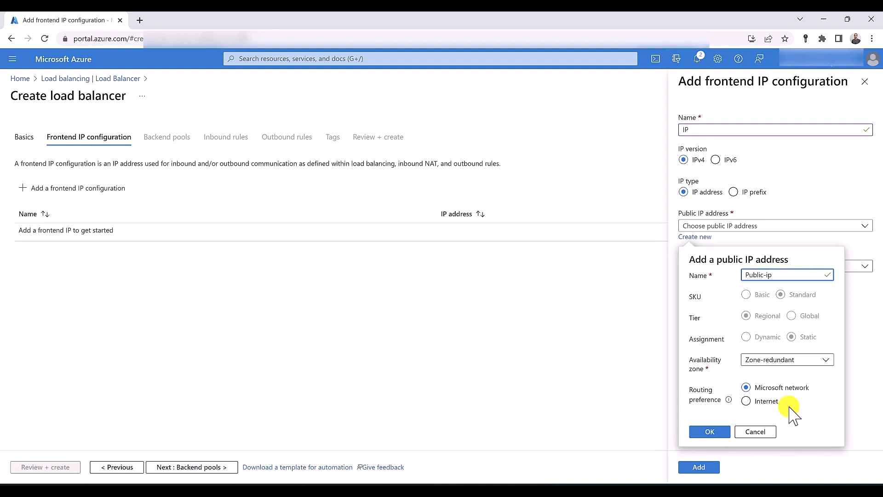
pyautogui.click(773, 406)
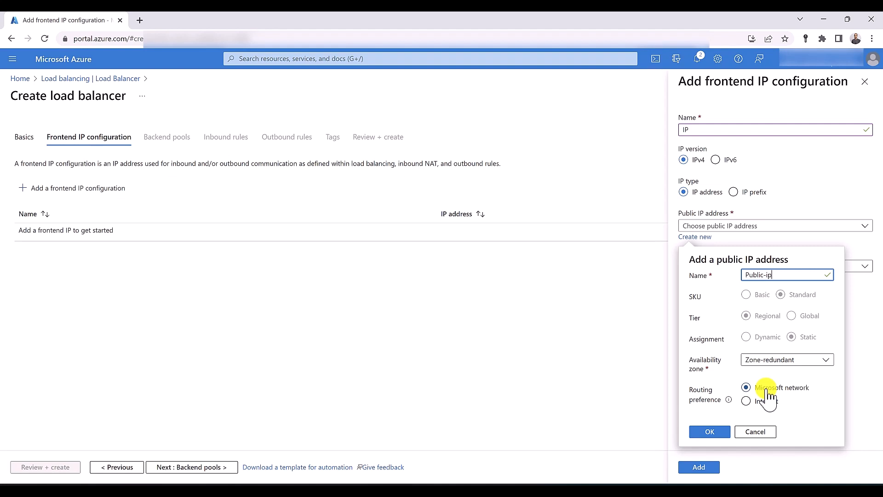
pyautogui.click(764, 431)
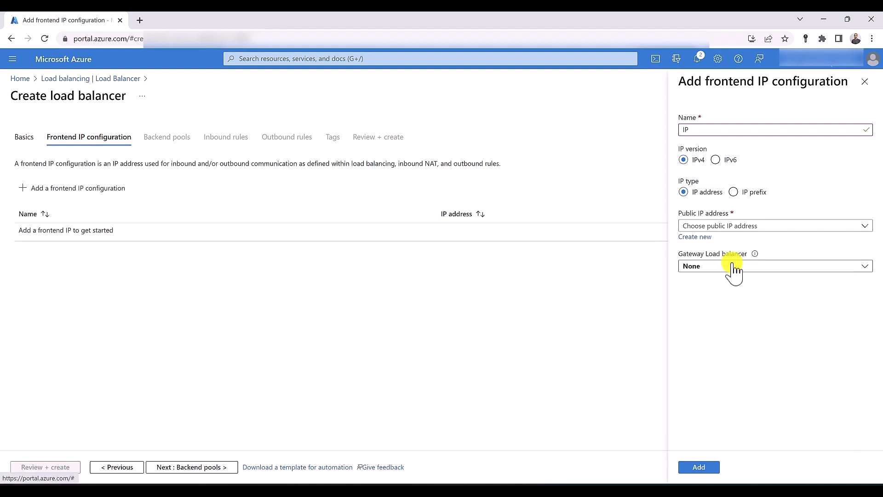
# Switch the frontend to IP prefix, preview a new /29 Zone-redundant prefix, then dismiss that form
pyautogui.click(734, 193)
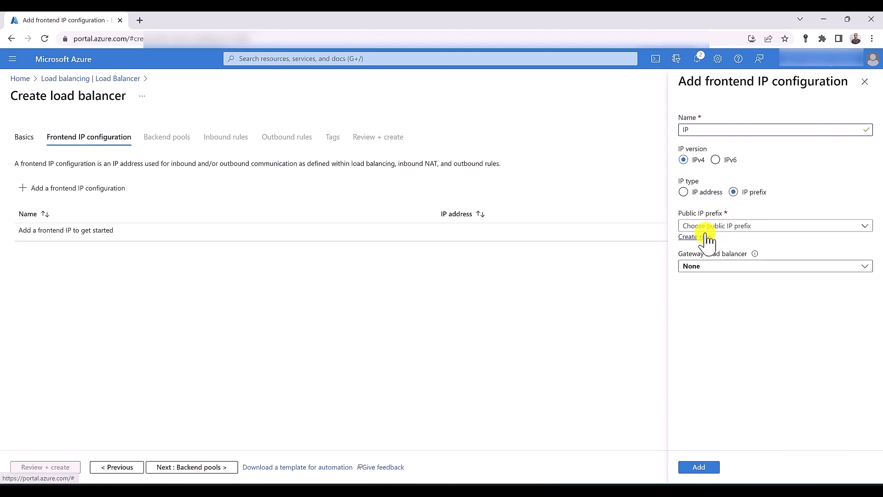
pyautogui.click(706, 236)
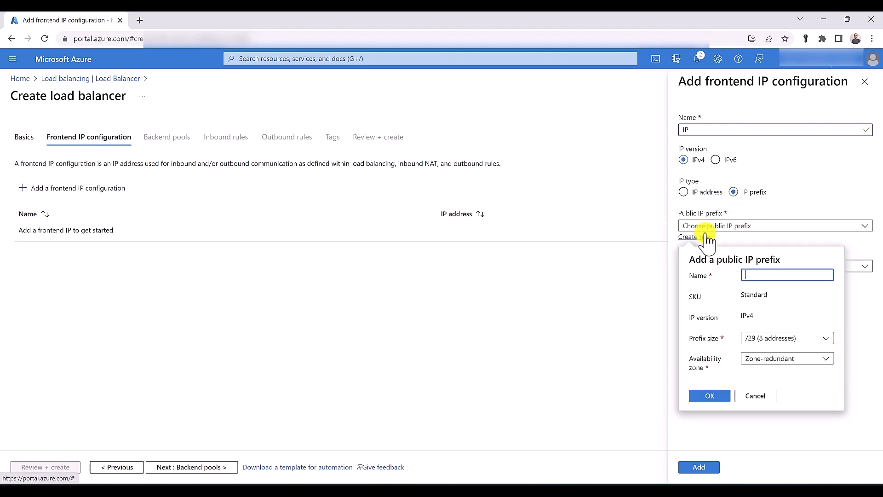
pyautogui.click(794, 341)
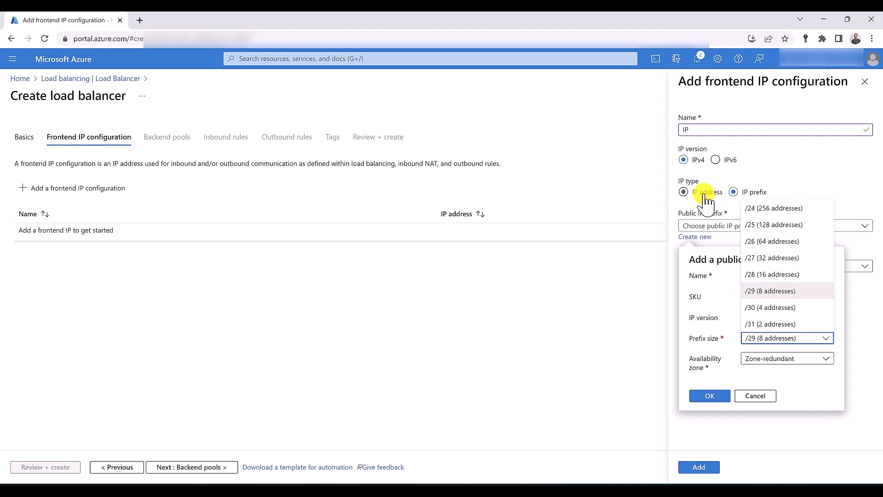
pyautogui.click(717, 322)
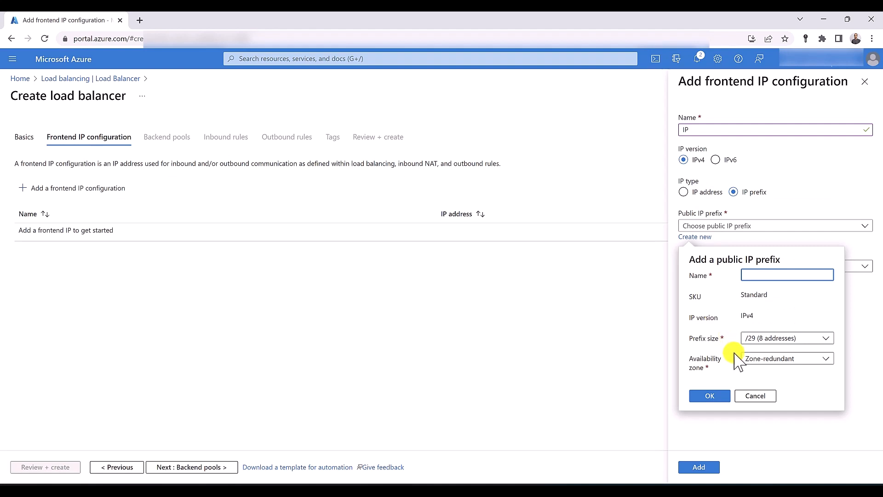
pyautogui.click(755, 360)
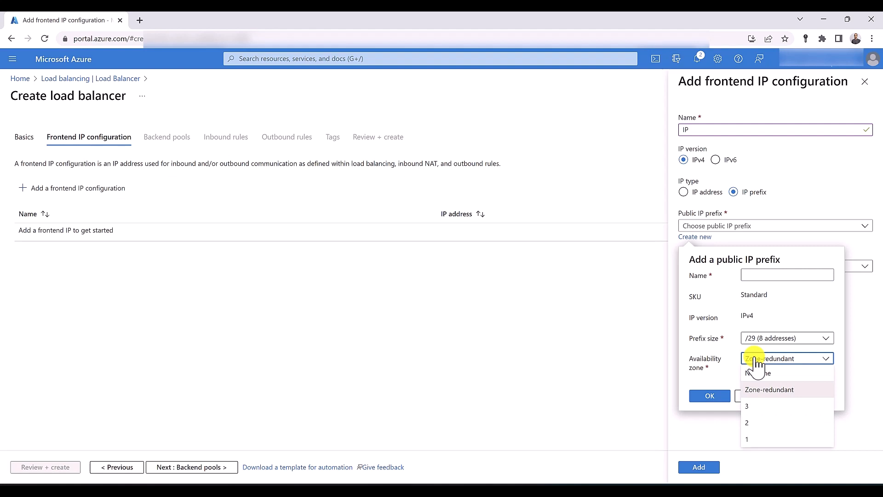
pyautogui.click(755, 360)
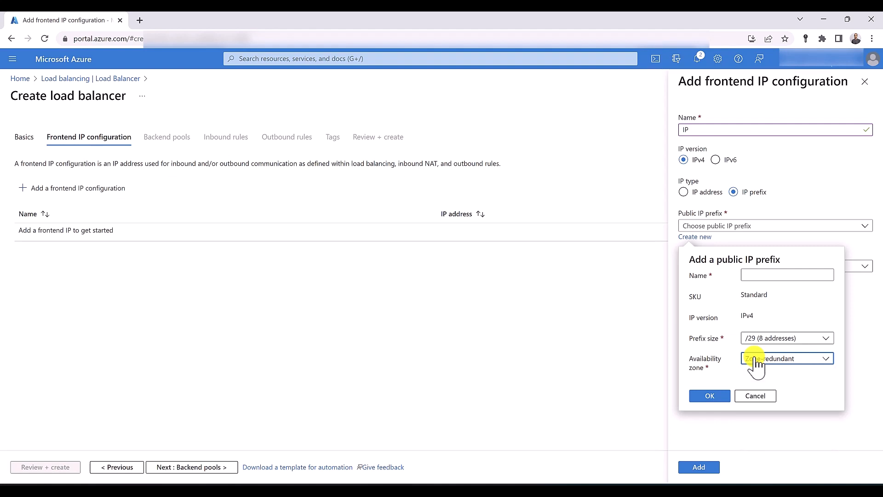
pyautogui.press('Escape')
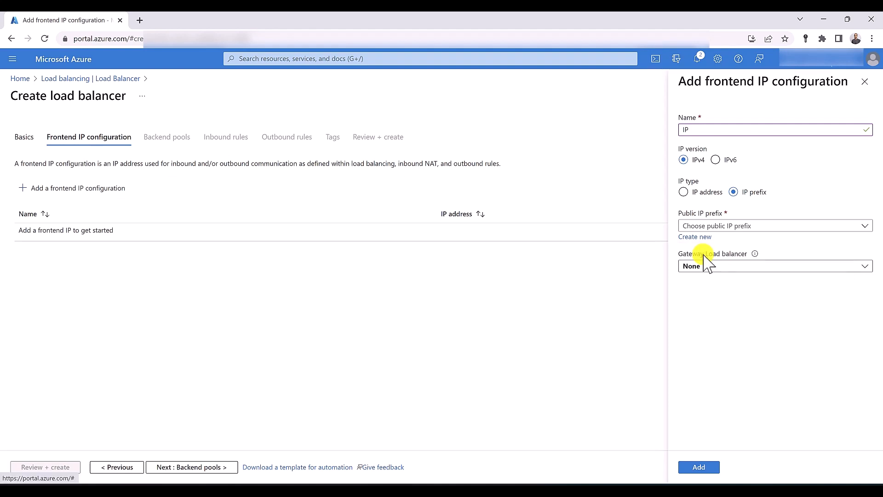
# Review the gateway load balancer choices and leave it set to None
pyautogui.click(737, 266)
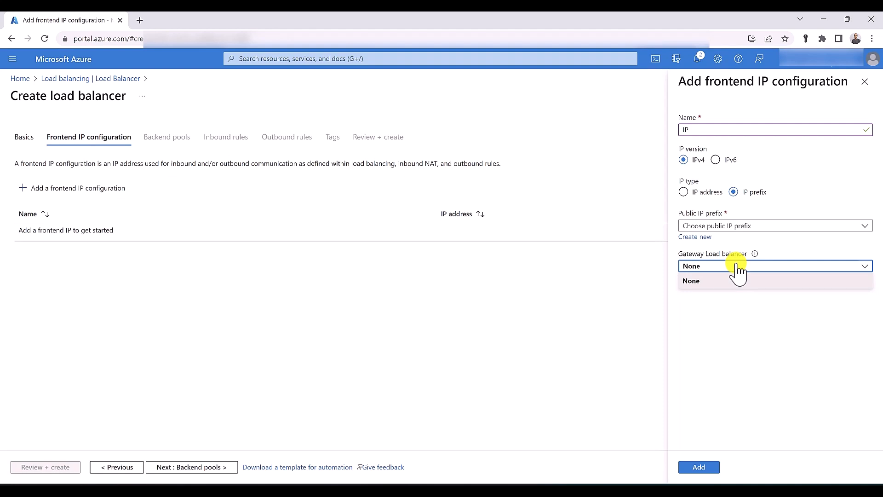
pyautogui.click(741, 353)
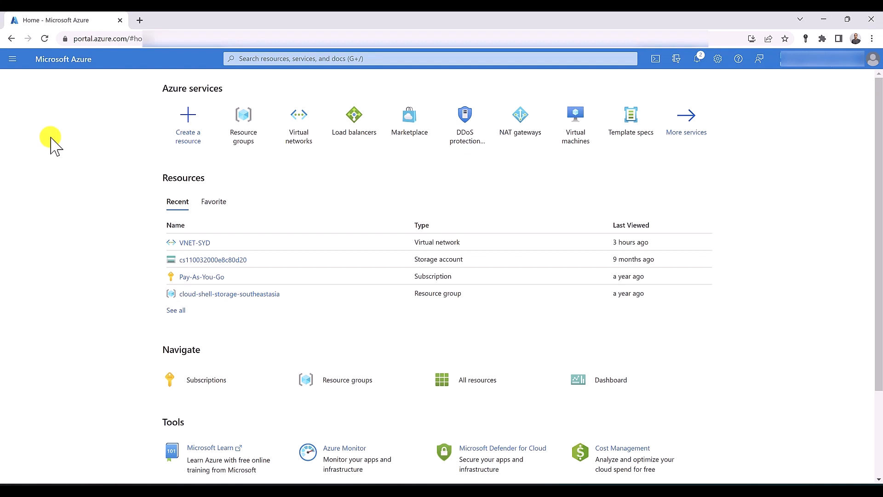
# Start a new virtual network in a newly created resource group RG-backend
pyautogui.click(302, 131)
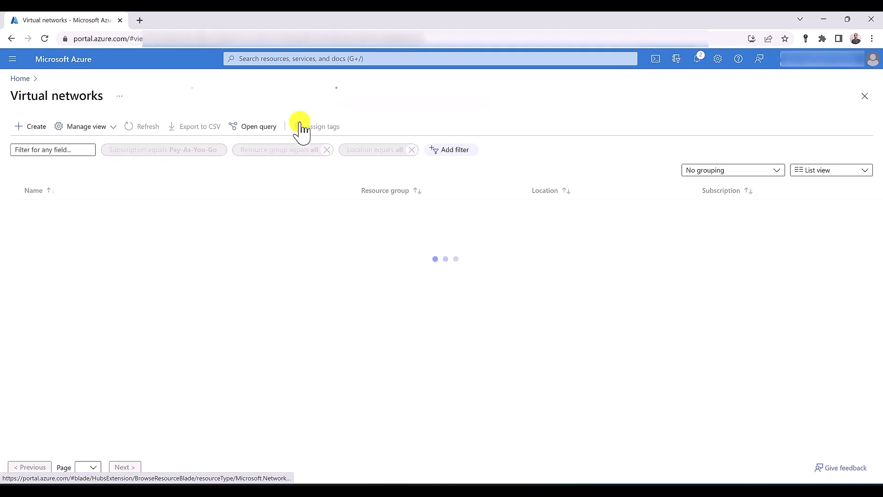
pyautogui.click(25, 125)
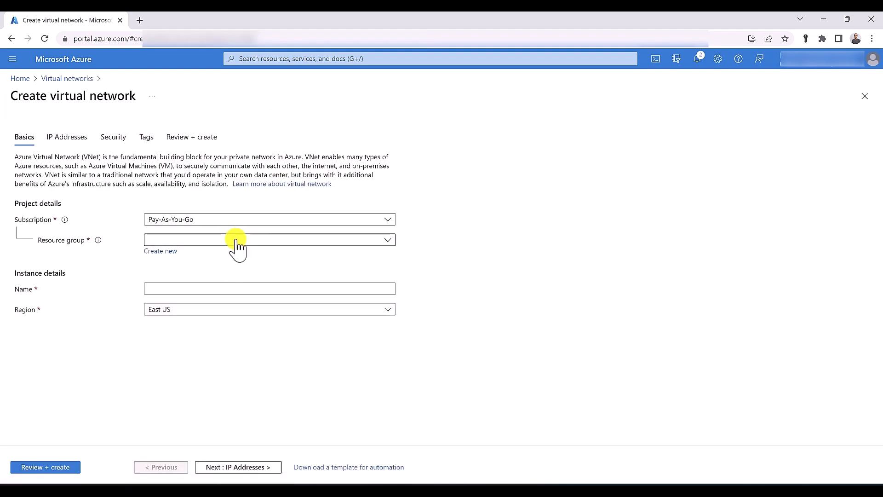
pyautogui.click(236, 240)
pyautogui.click(236, 240)
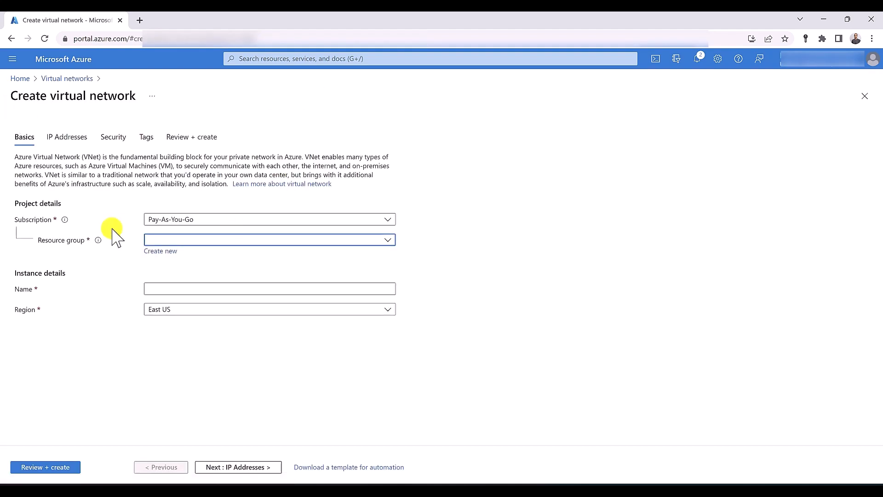
pyautogui.click(161, 251)
pyautogui.write('RG')
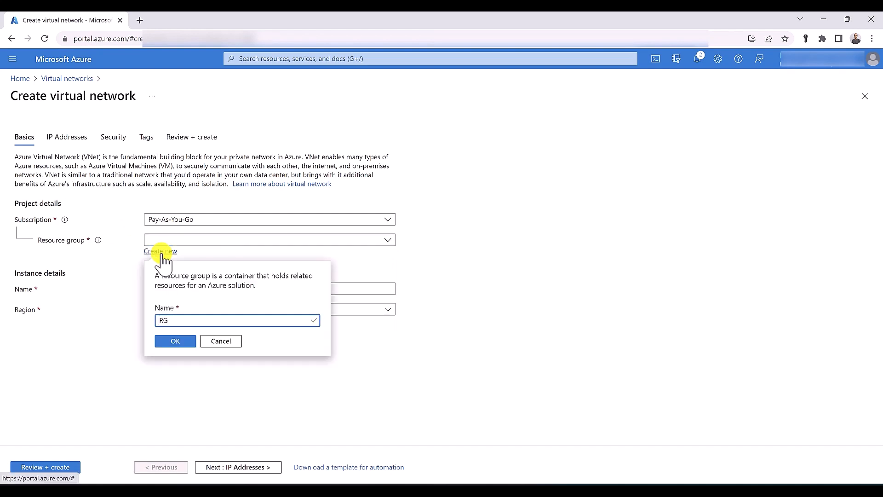
pyautogui.write('-backend')
pyautogui.click(179, 342)
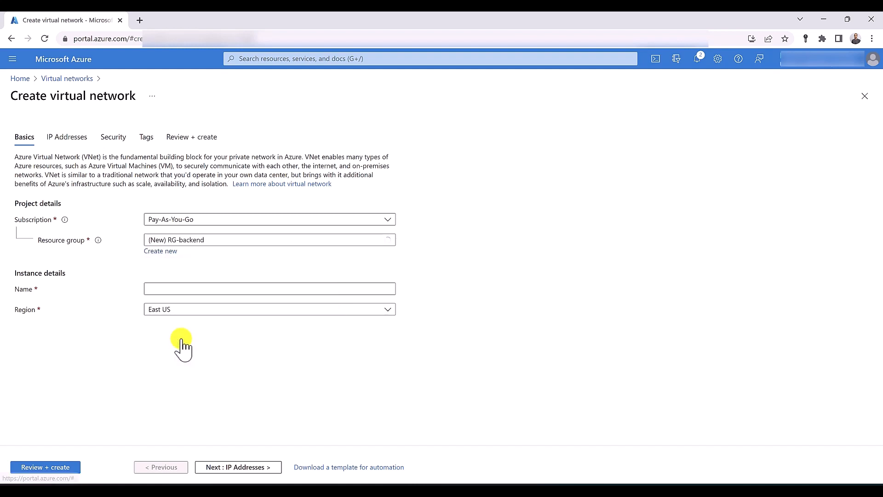
# Name the network VNET-SYD, place it in Australia East, and submit it for deployment
pyautogui.click(190, 288)
pyautogui.write('V')
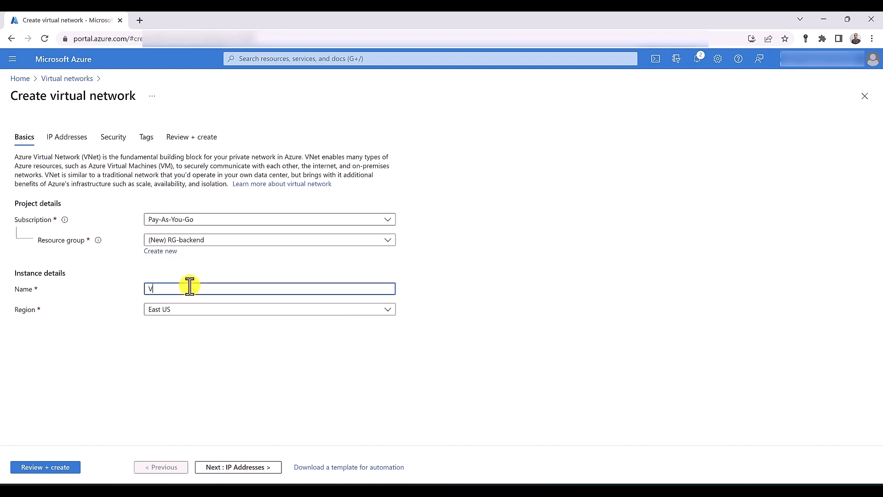
pyautogui.write('NET-SYD')
pyautogui.click(192, 315)
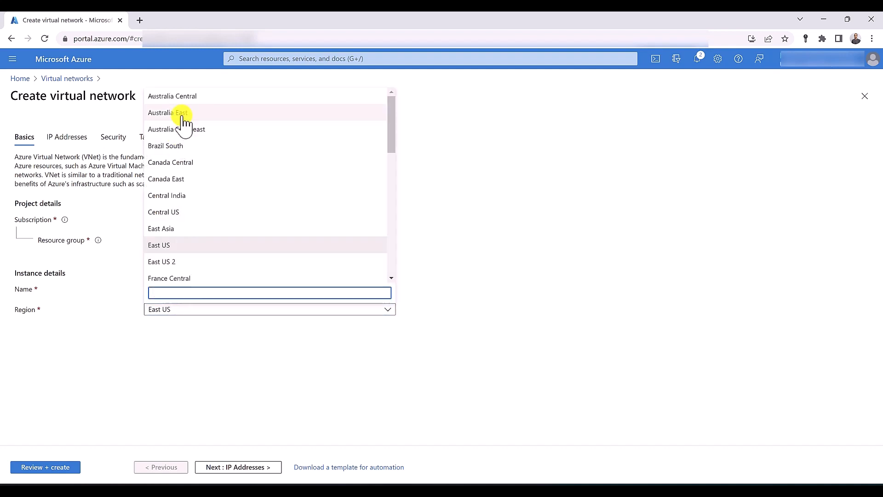
pyautogui.click(182, 113)
pyautogui.click(44, 468)
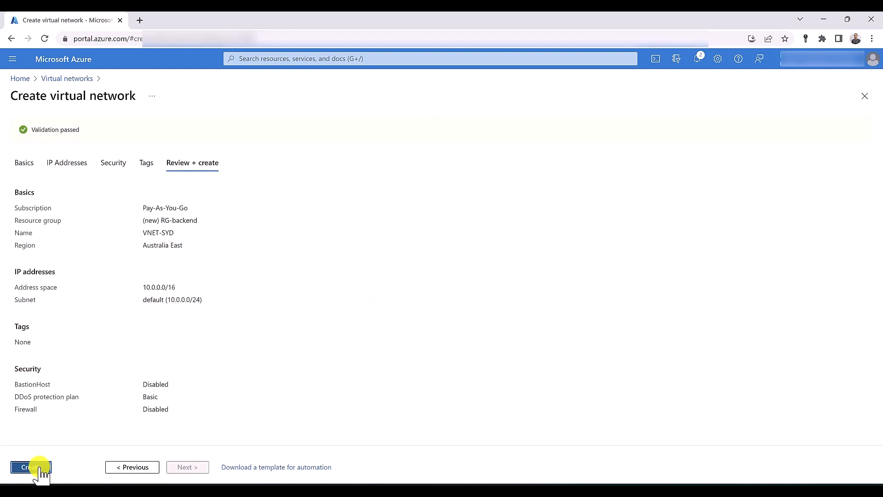
pyautogui.click(37, 468)
pyautogui.click(271, 56)
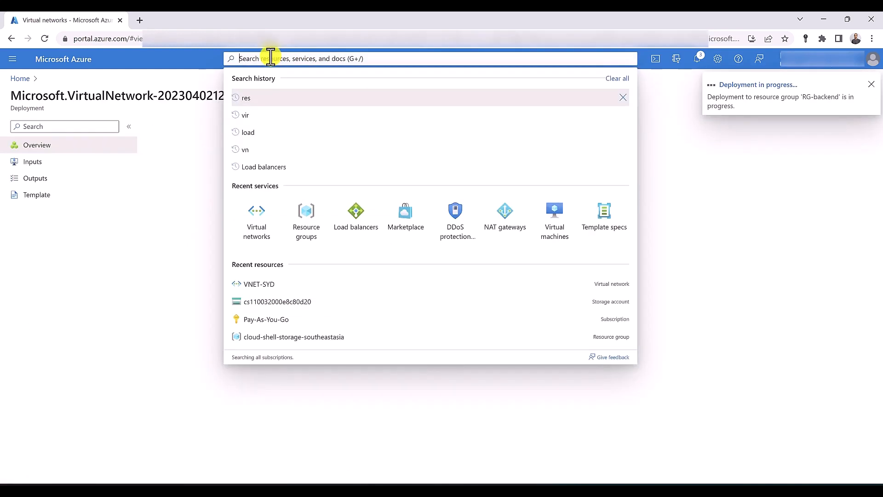
# Start a public load balancer named LB in resource group RG-backend
pyautogui.click(270, 56)
pyautogui.write('load')
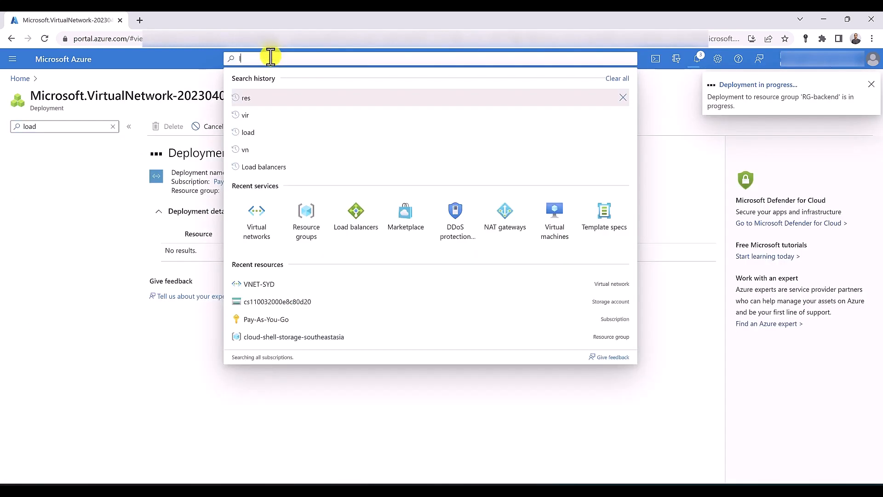
pyautogui.click(284, 147)
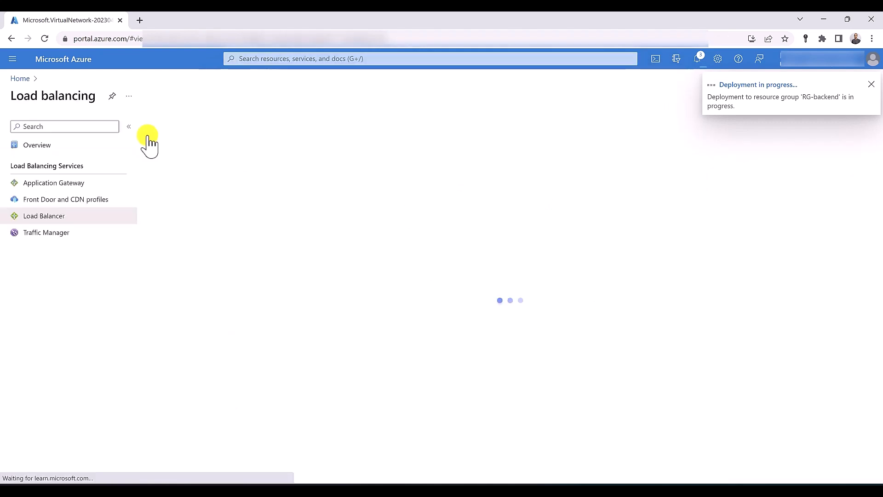
pyautogui.click(172, 130)
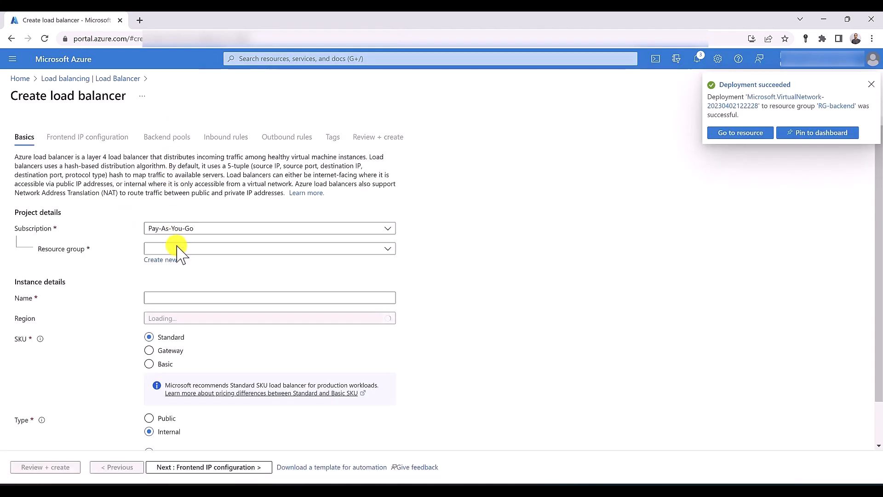
pyautogui.click(178, 249)
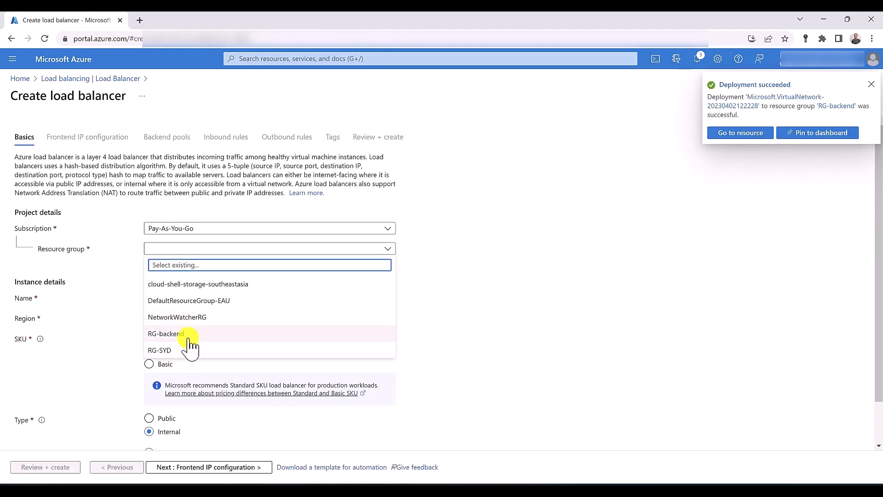
pyautogui.click(166, 334)
pyautogui.click(164, 299)
pyautogui.write('LB')
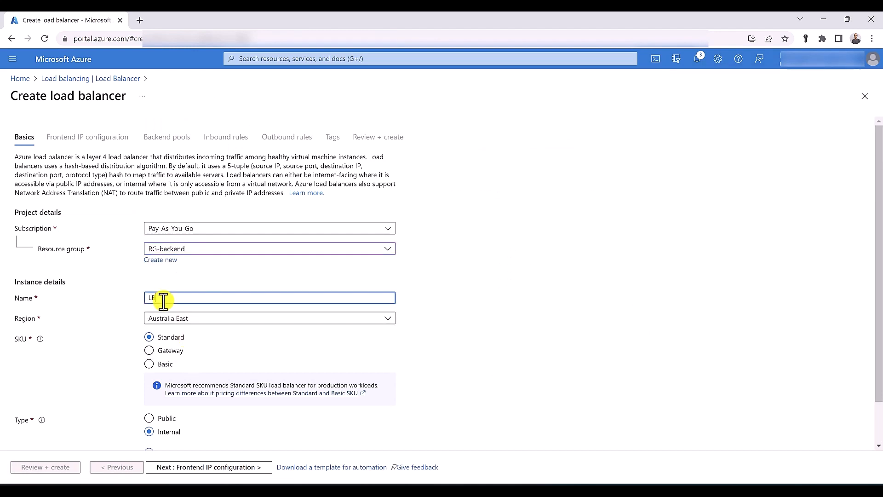
pyautogui.scroll(-1, 163, 300)
pyautogui.click(164, 372)
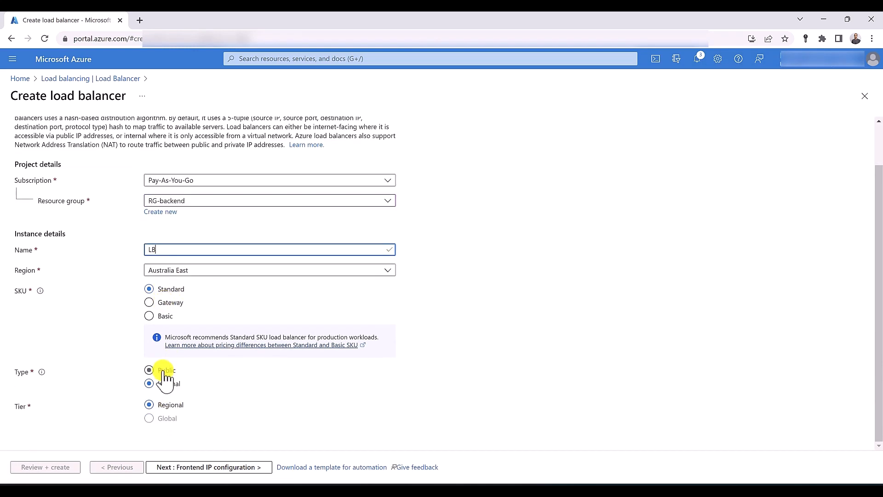
pyautogui.click(179, 467)
# Add frontend IP configuration 'IP' using a new public IP address named public-ip
pyautogui.click(65, 188)
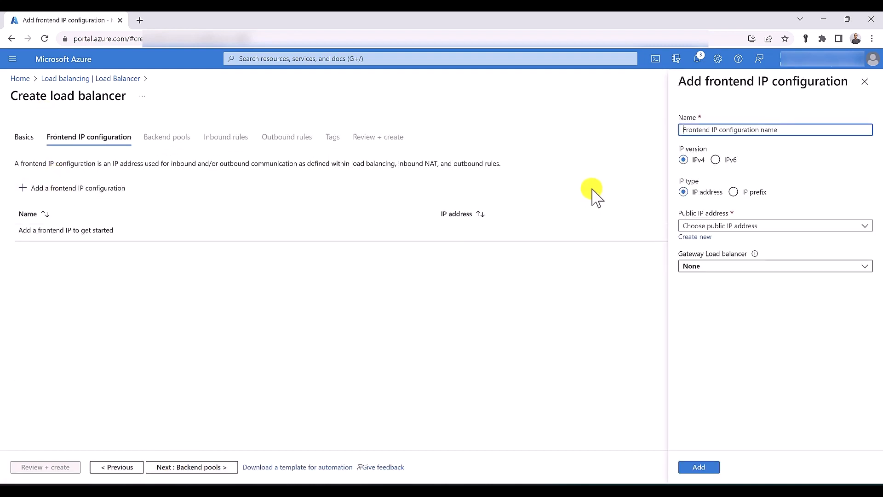
pyautogui.write('IP')
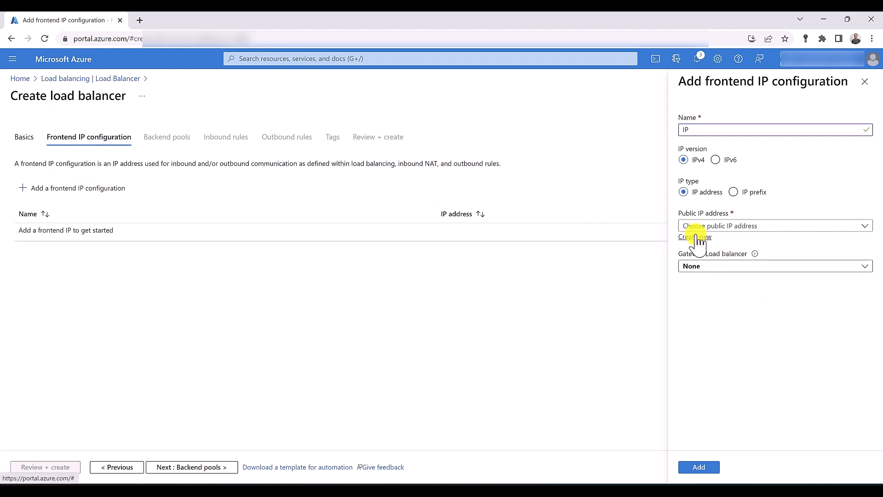
pyautogui.click(696, 237)
pyautogui.write('public-ip')
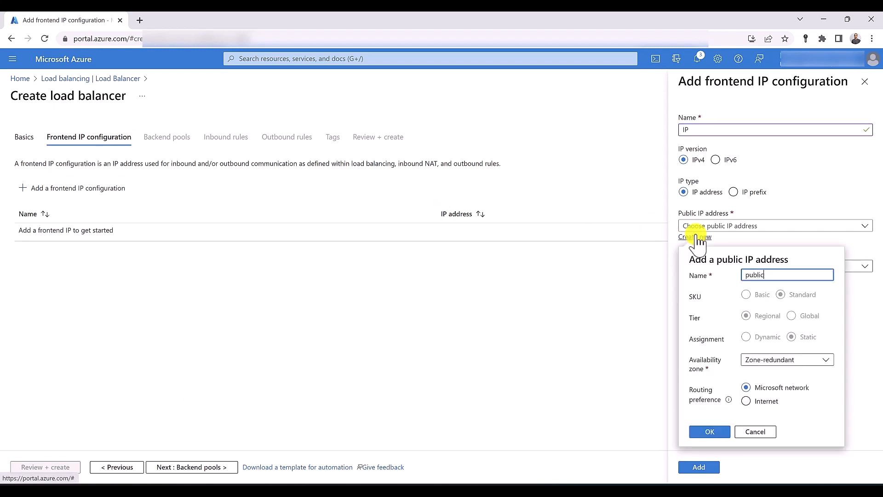
pyautogui.click(712, 432)
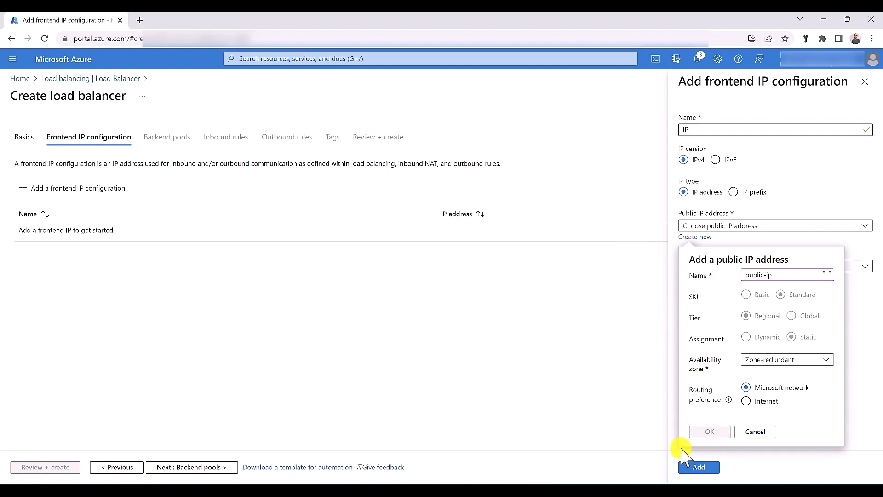
pyautogui.click(698, 466)
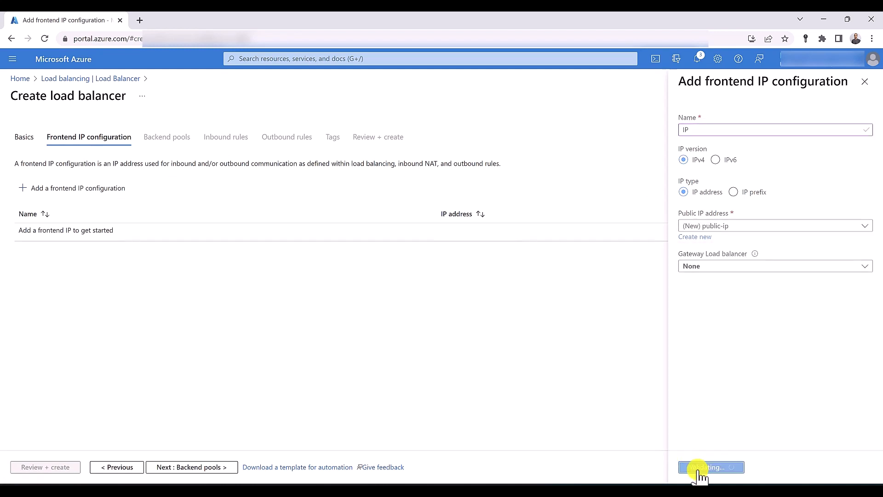
pyautogui.click(191, 466)
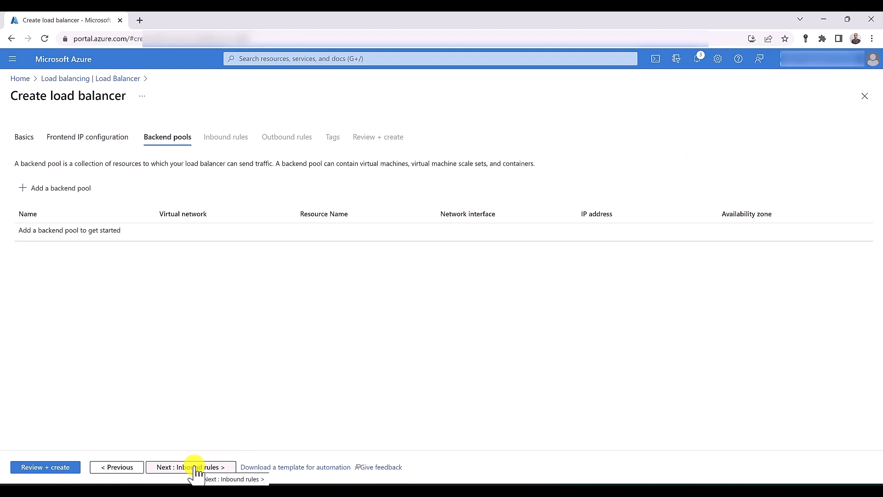
# Add a backend pool named backend attached to virtual network VNET-SYD (RG-backend)
pyautogui.click(64, 188)
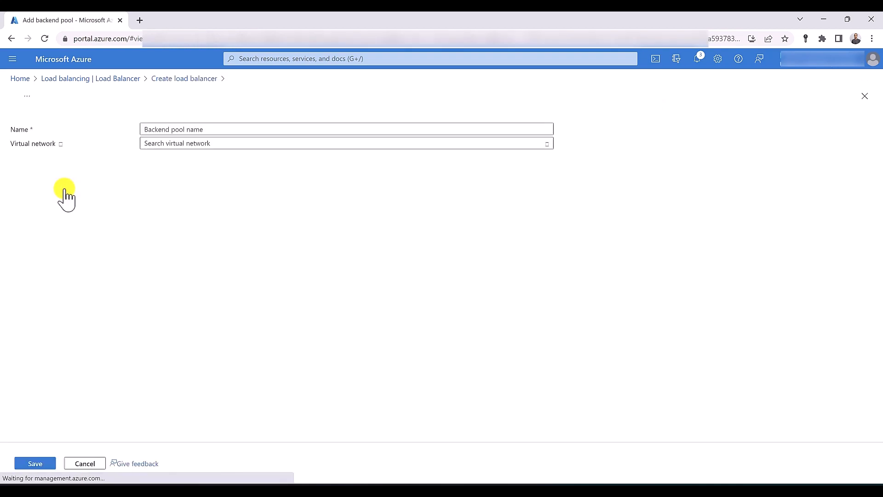
pyautogui.click(250, 125)
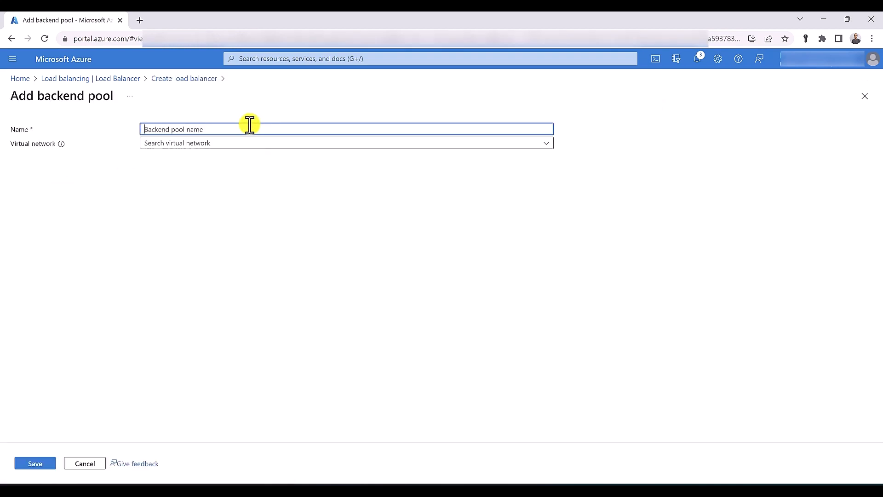
pyautogui.write('backend')
pyautogui.click(247, 143)
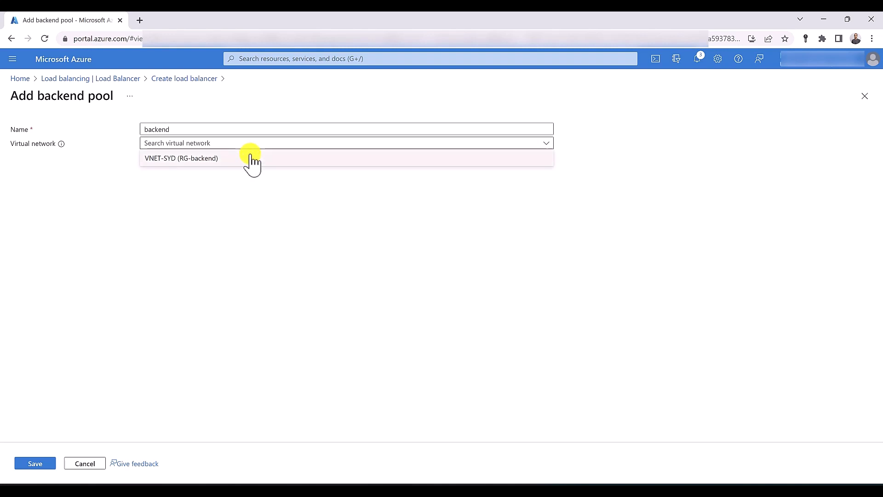
pyautogui.click(252, 158)
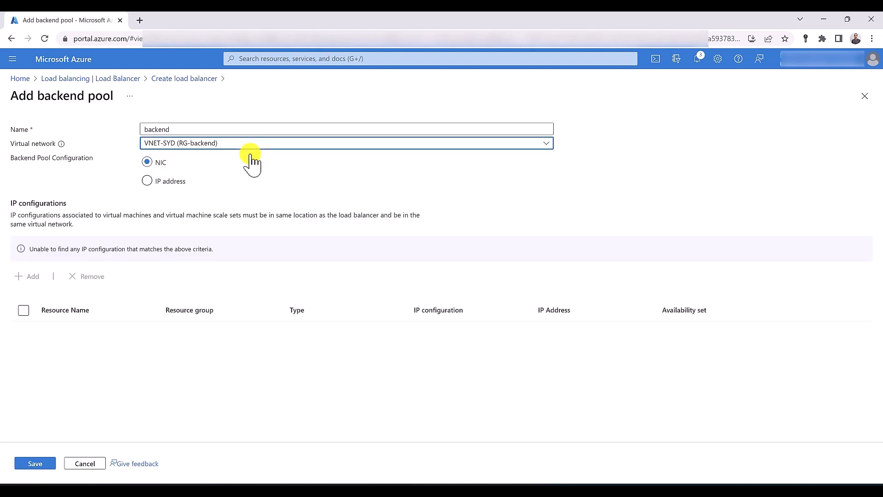
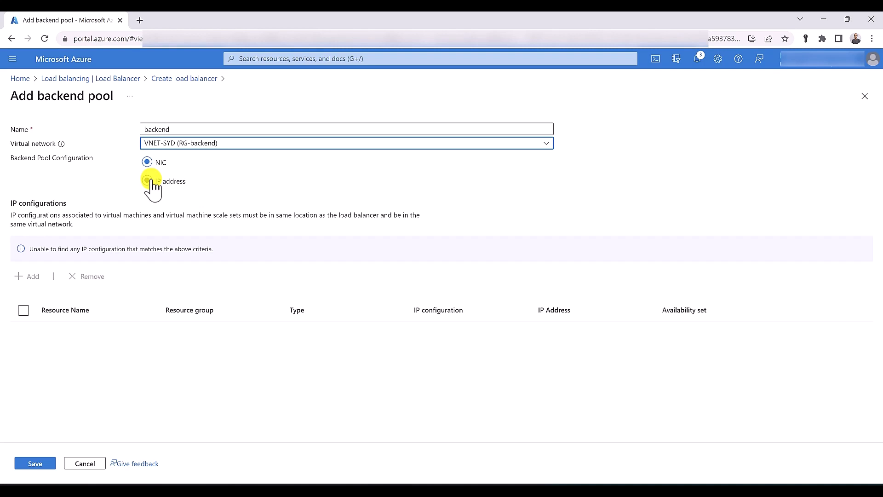
# Search 'res' and go to Resource groups, which raises the unsaved-edits warning
pyautogui.click(296, 59)
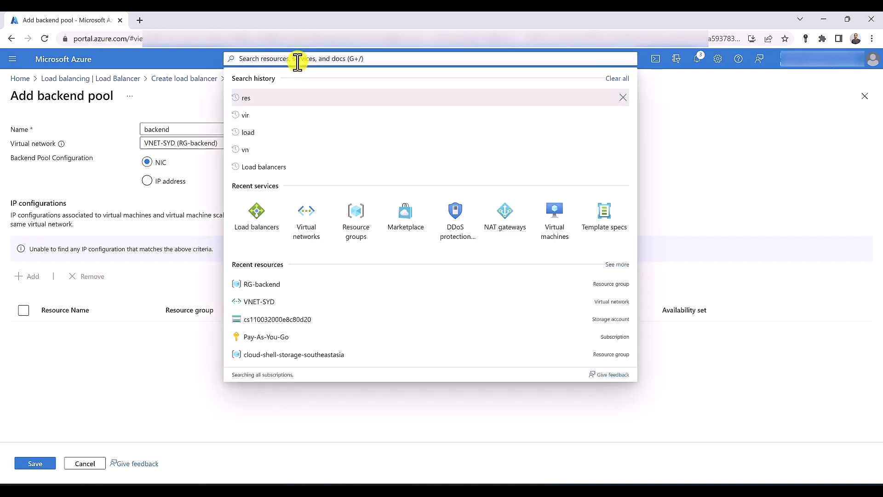
pyautogui.write('res')
pyautogui.click(282, 162)
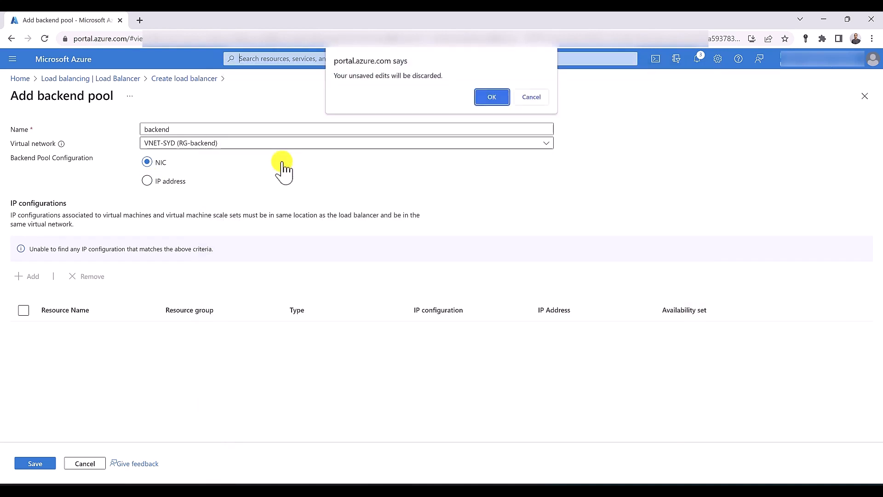
# Discard the backend pool edits and delete resource group RG-backend, confirming with its pasted name
pyautogui.click(491, 98)
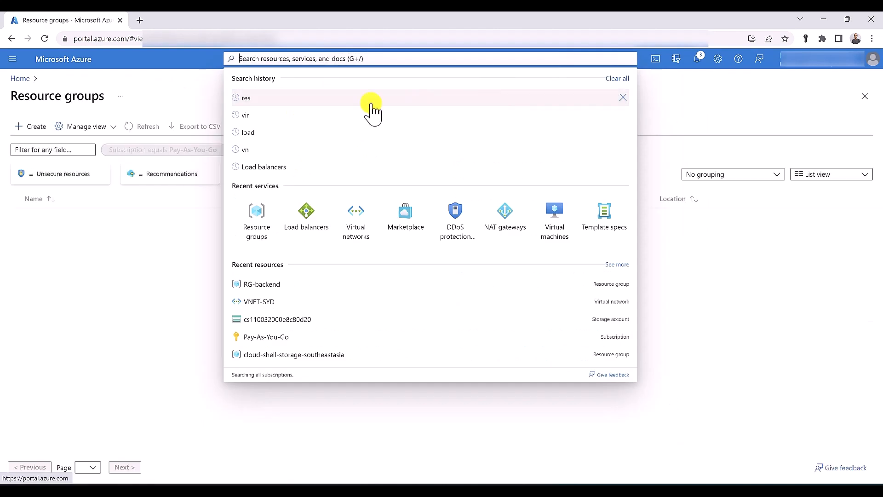
pyautogui.click(60, 265)
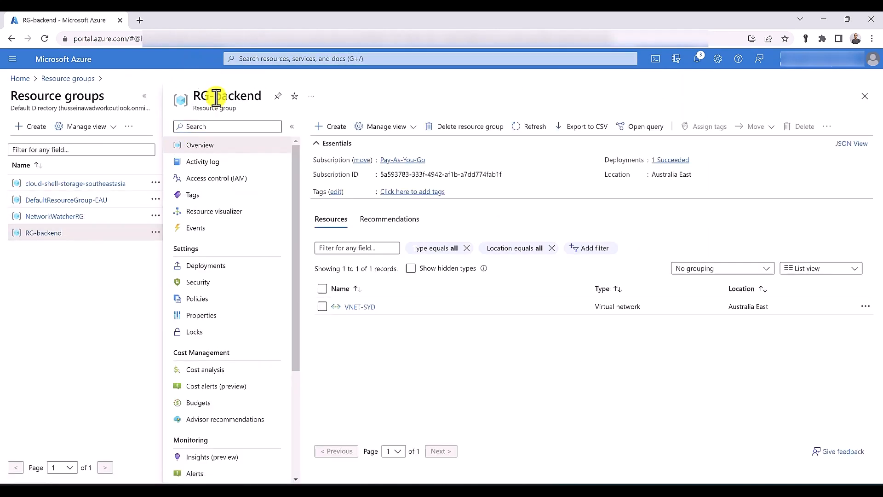
pyautogui.tripleClick(216, 98)
pyautogui.hotkey('ctrl', 'c')
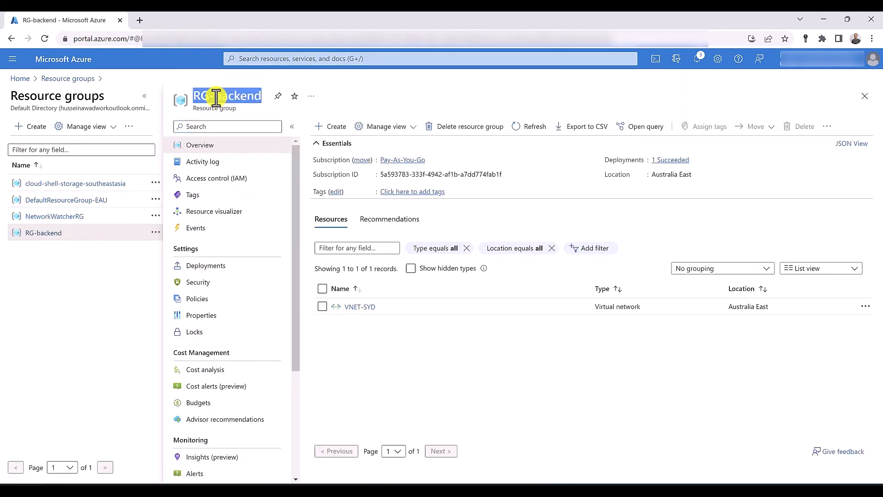
pyautogui.click(468, 130)
pyautogui.hotkey('ctrl', 'v')
pyautogui.click(613, 467)
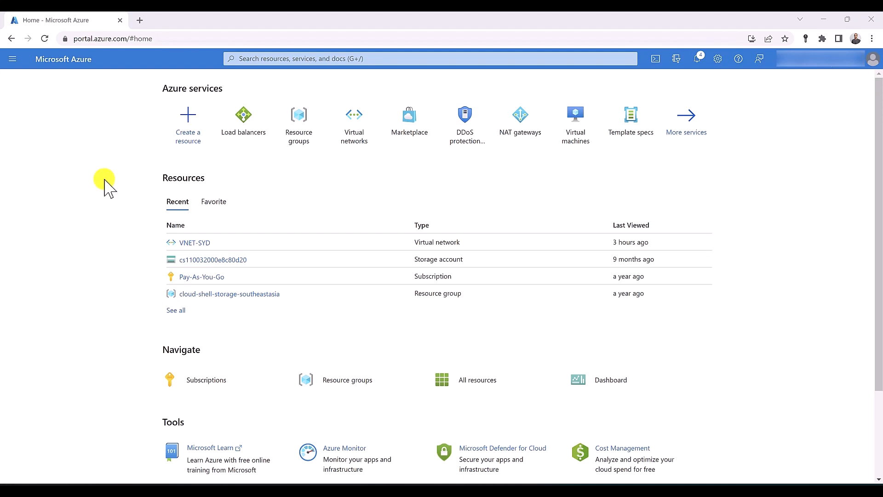
# Start a Public load balancer named LB in resource group NetworkWatcherRG
pyautogui.click(241, 121)
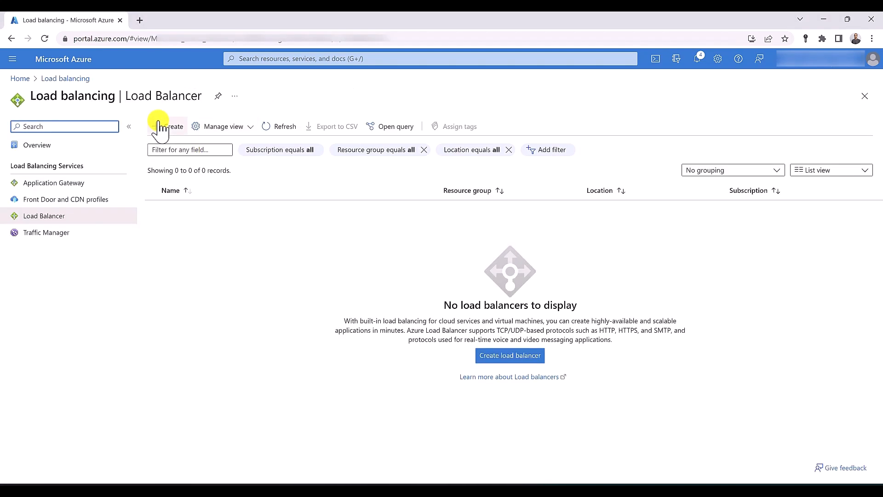
pyautogui.click(158, 126)
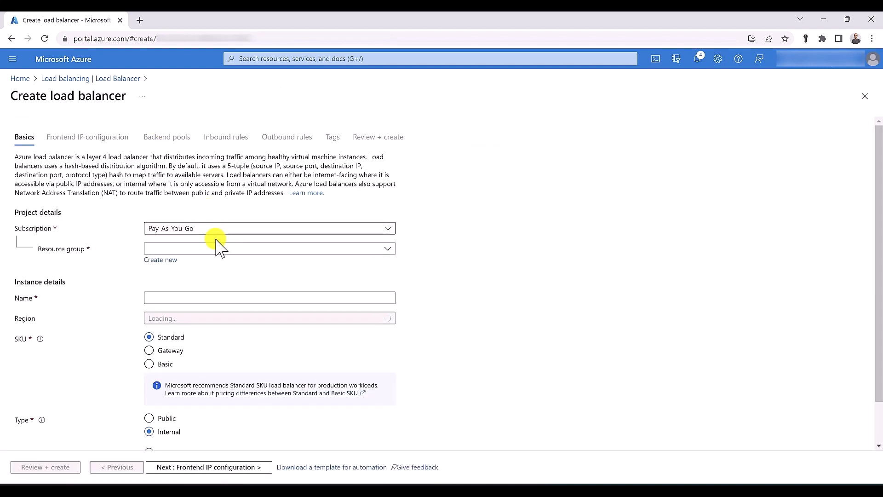
pyautogui.click(217, 249)
pyautogui.click(216, 317)
pyautogui.click(172, 297)
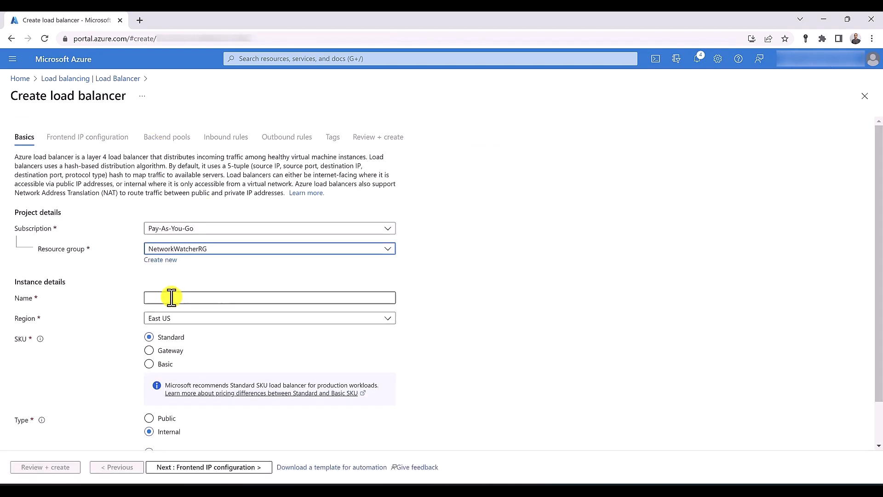
pyautogui.write('LB')
pyautogui.scroll(-1, 197, 339)
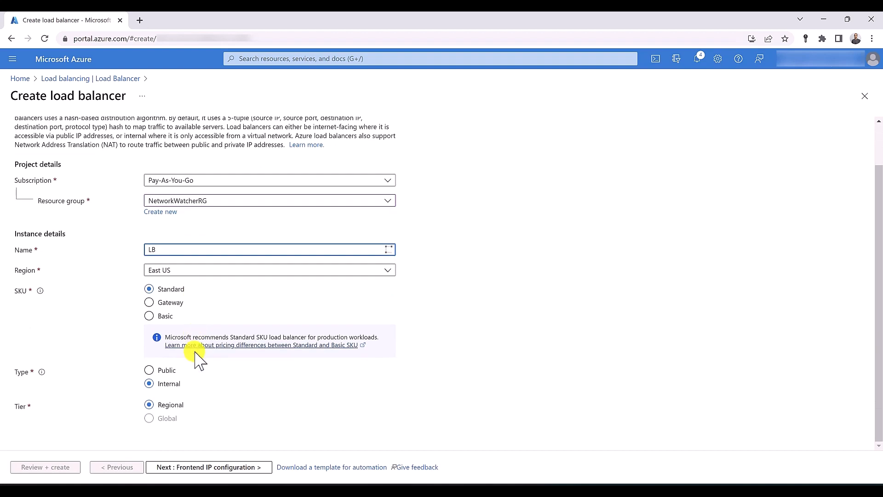
pyautogui.click(149, 370)
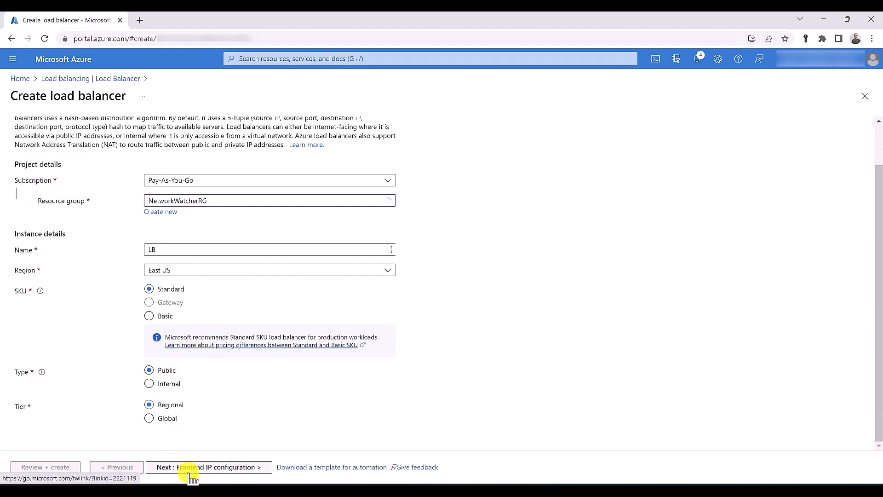
pyautogui.click(187, 470)
# Add frontend IP configuration 'IP' using a new public IP address named P-IP
pyautogui.click(75, 188)
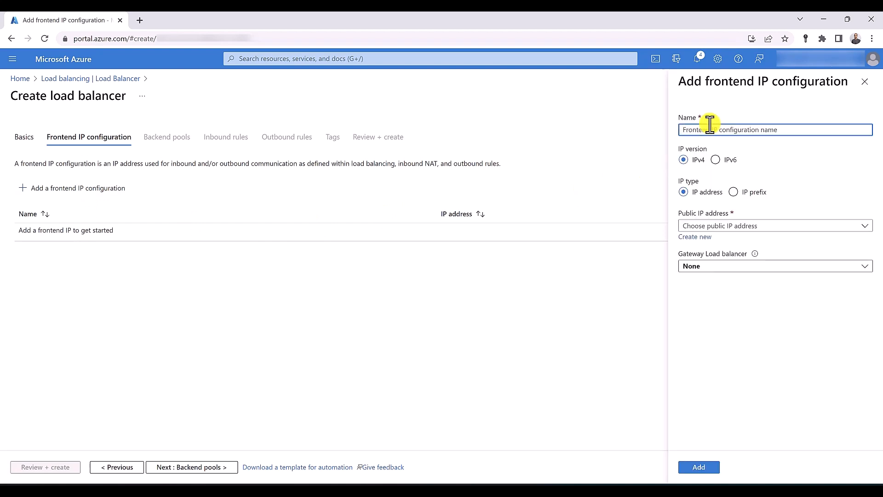
pyautogui.write('IP')
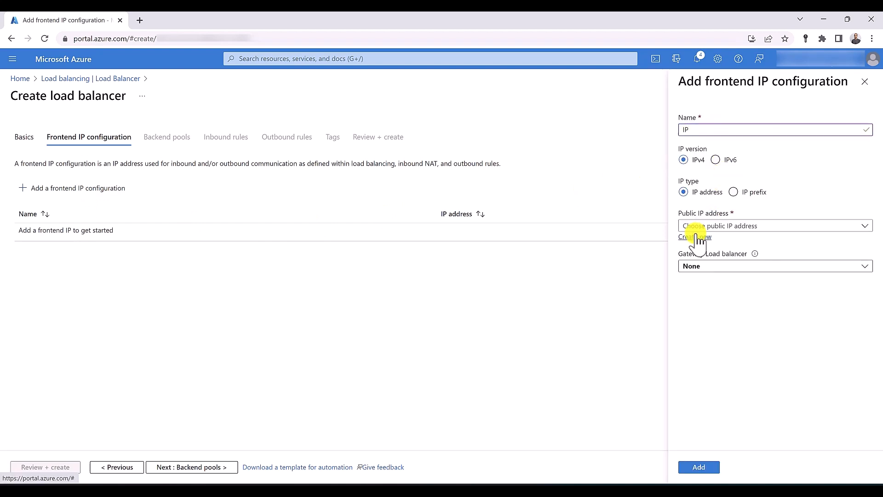
pyautogui.click(695, 236)
pyautogui.write('P-')
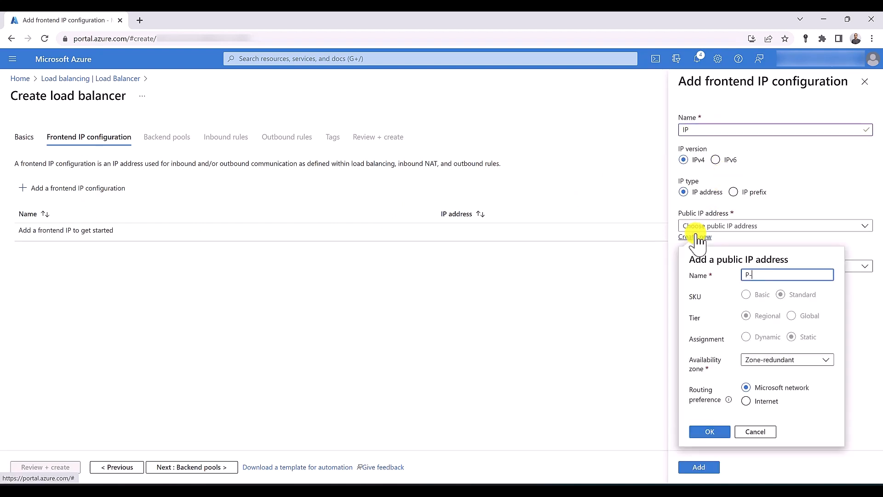
pyautogui.write('IP')
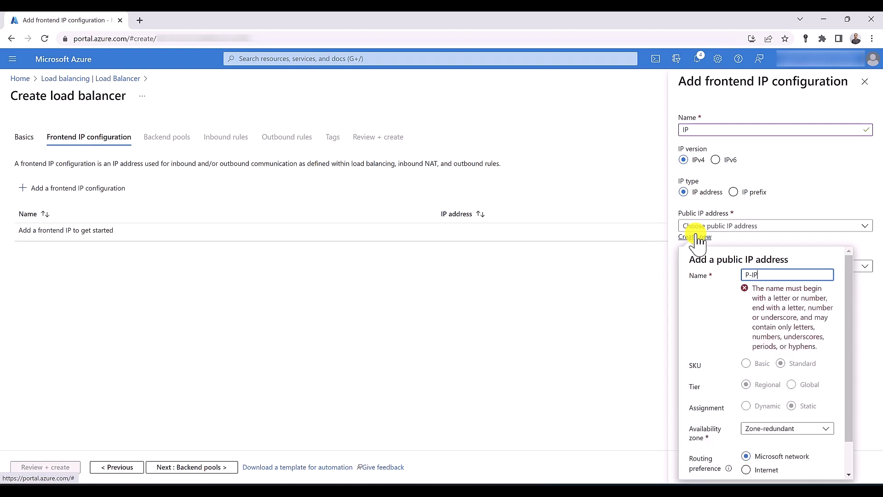
pyautogui.click(709, 433)
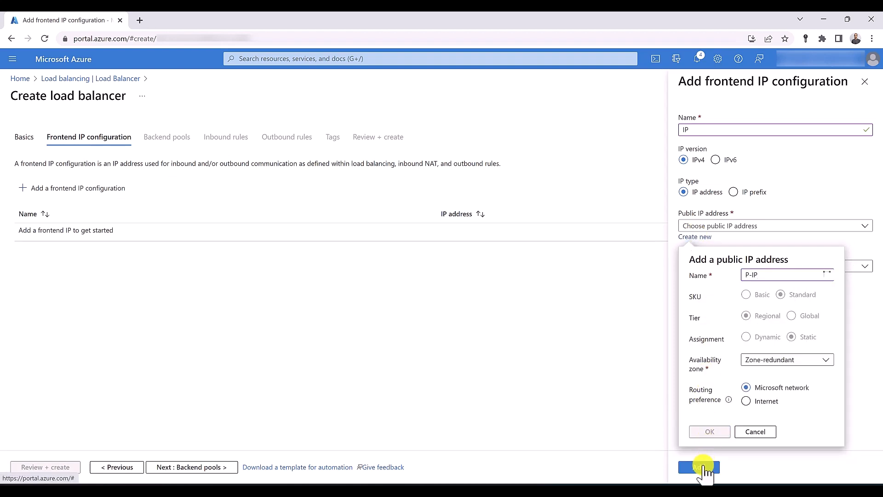
pyautogui.click(698, 467)
pyautogui.click(187, 468)
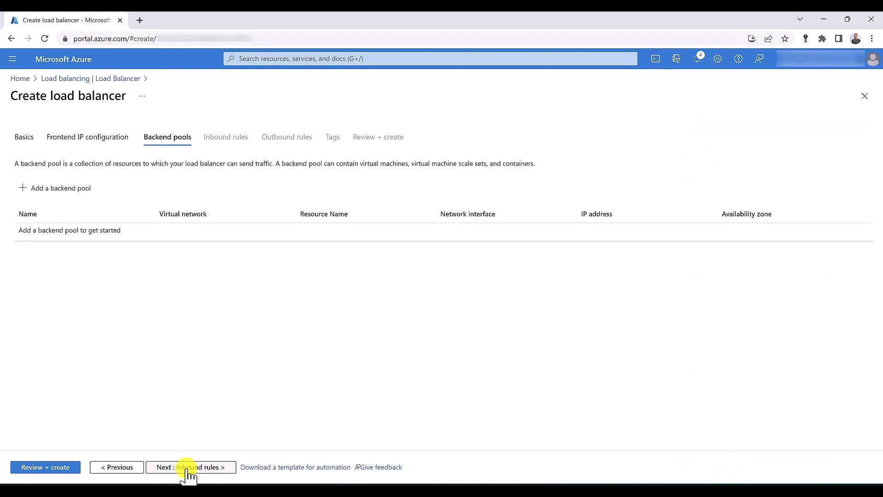
# Save a backend pool named 'backendpool' and proceed to the Inbound rules step
pyautogui.click(45, 185)
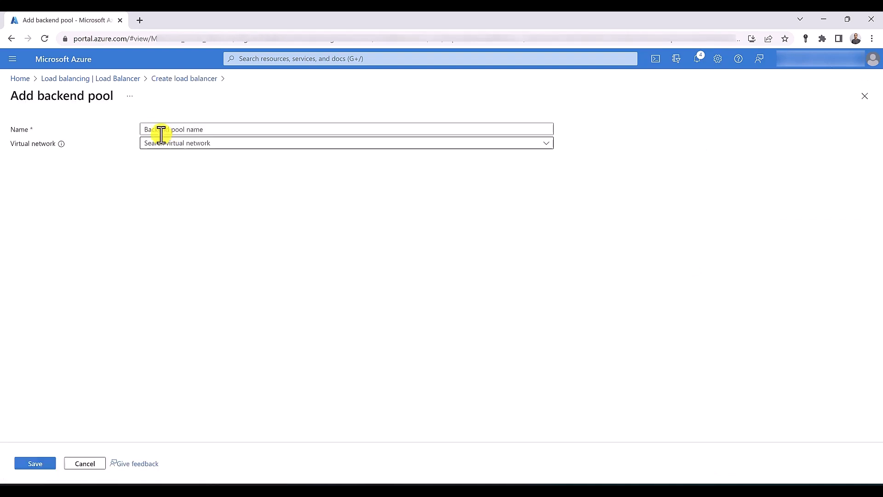
pyautogui.click(158, 130)
pyautogui.write('ba')
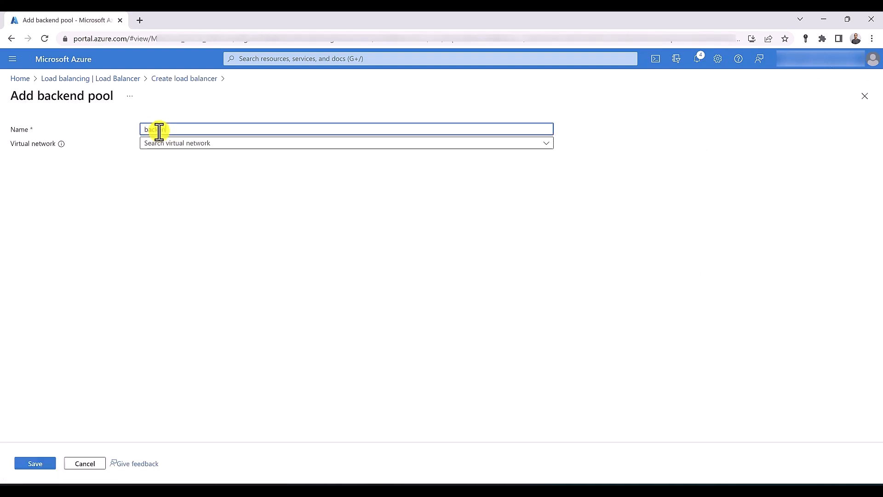
pyautogui.write('ckendpool')
pyautogui.click(38, 465)
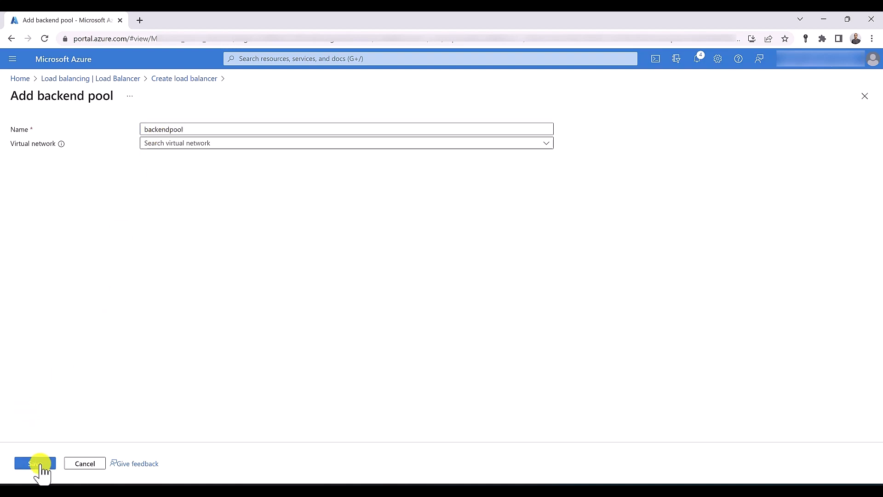
pyautogui.click(175, 470)
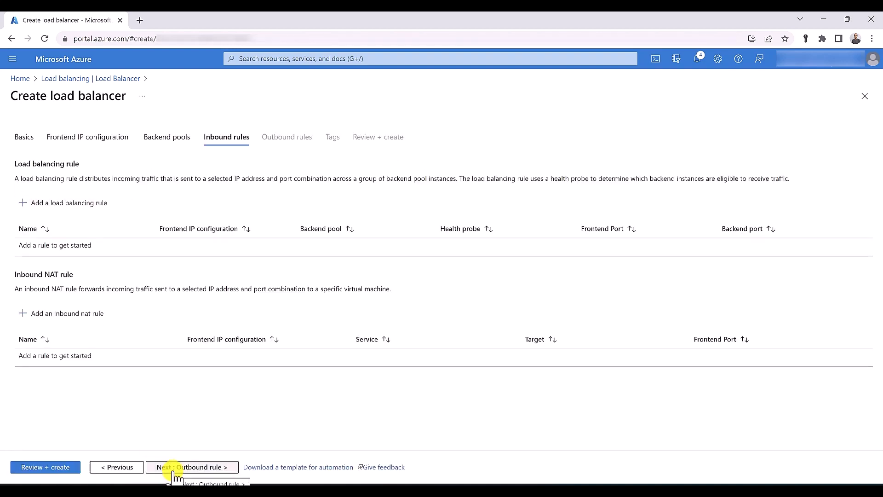
# Start load balancing rule 'rule01' using frontend IP 'IP' and backend pool backendpool
pyautogui.click(60, 204)
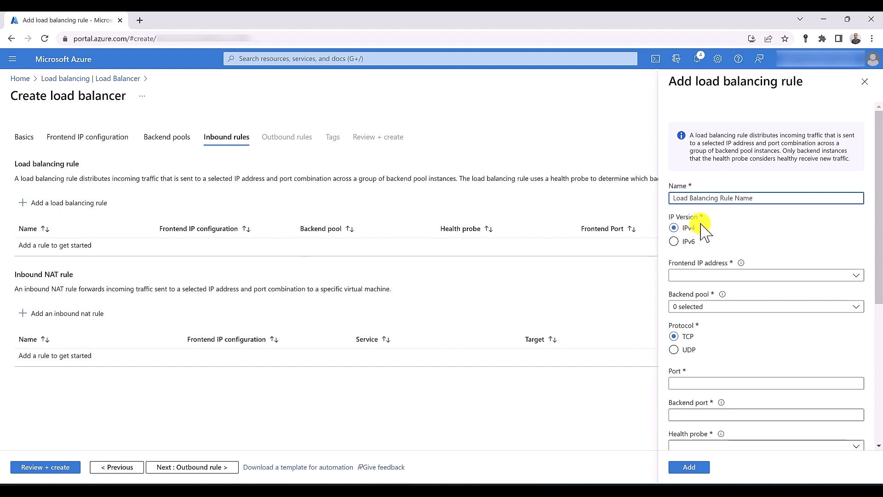
pyautogui.write('rule01')
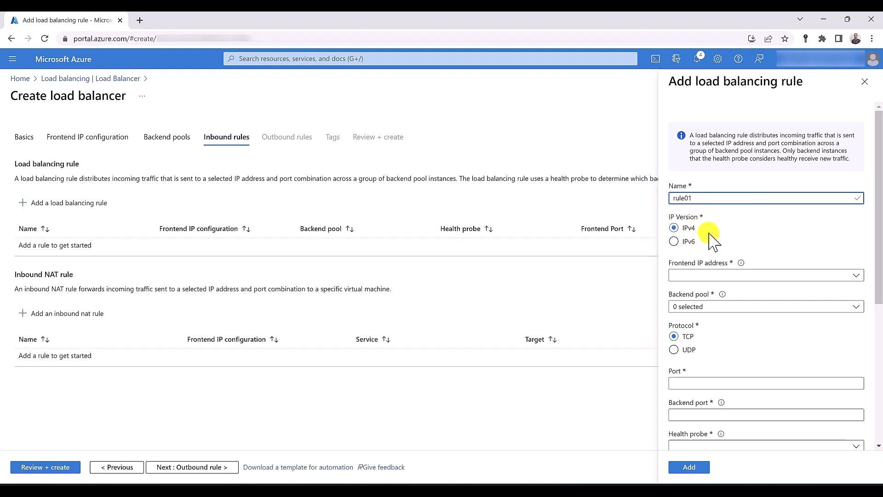
pyautogui.scroll(-2, 706, 234)
pyautogui.click(723, 223)
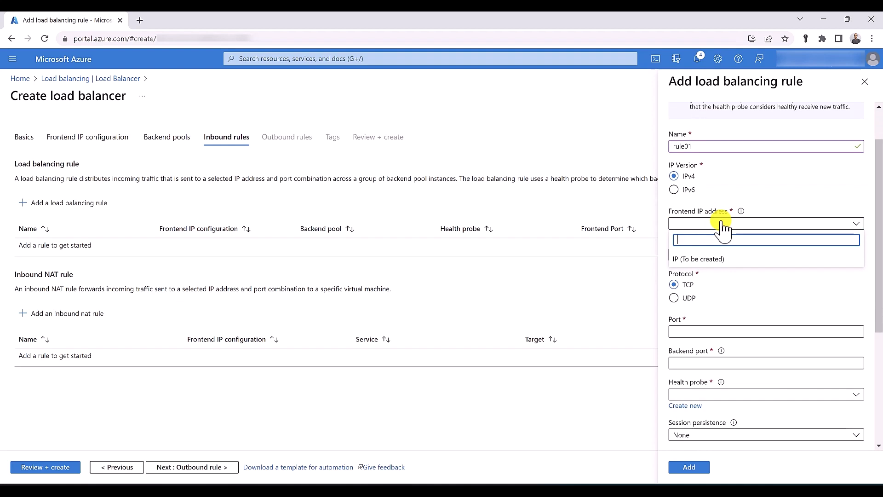
pyautogui.click(730, 259)
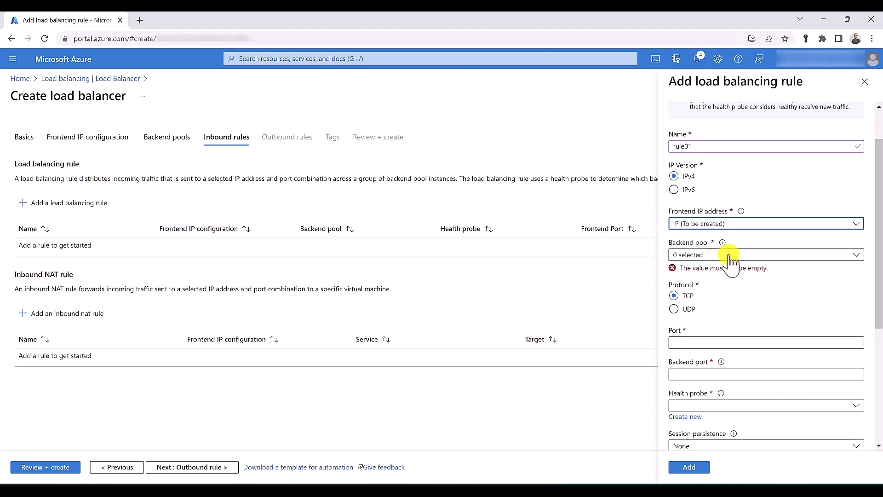
pyautogui.click(729, 253)
pyautogui.click(677, 297)
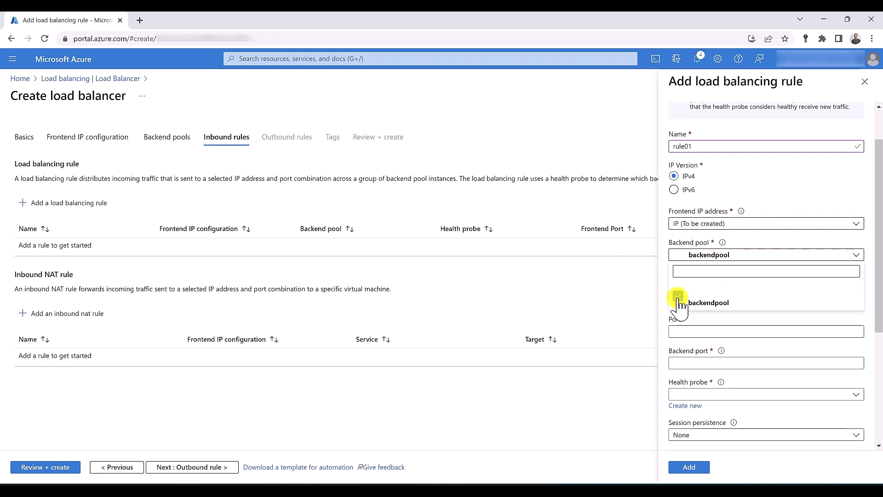
pyautogui.click(671, 324)
pyautogui.click(675, 285)
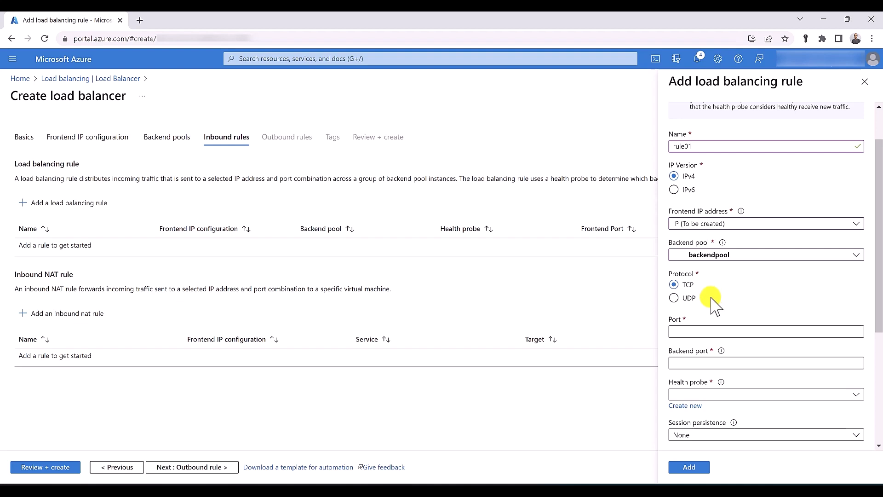
# Set the rule's frontend port and backend port both to 80
pyautogui.click(690, 331)
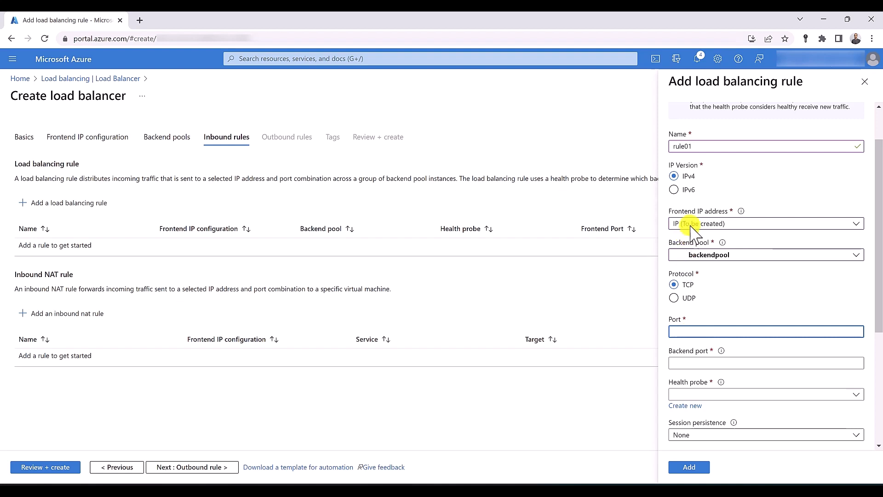
pyautogui.write('80')
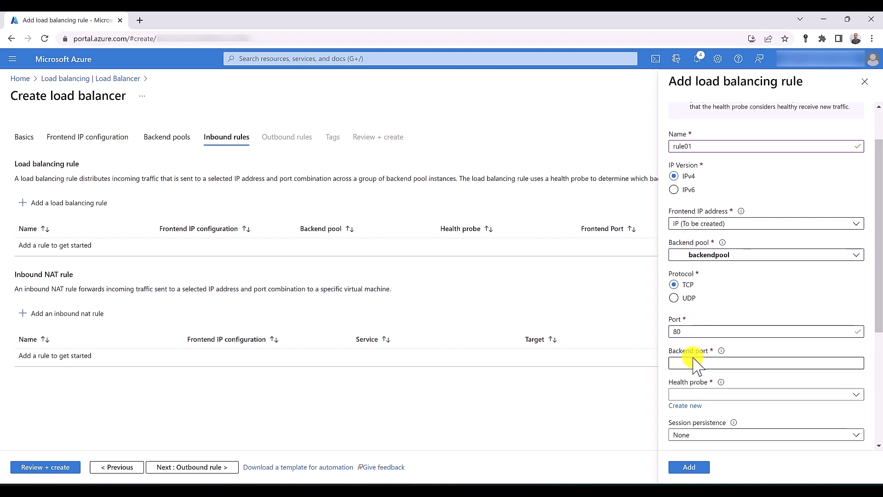
pyautogui.click(679, 363)
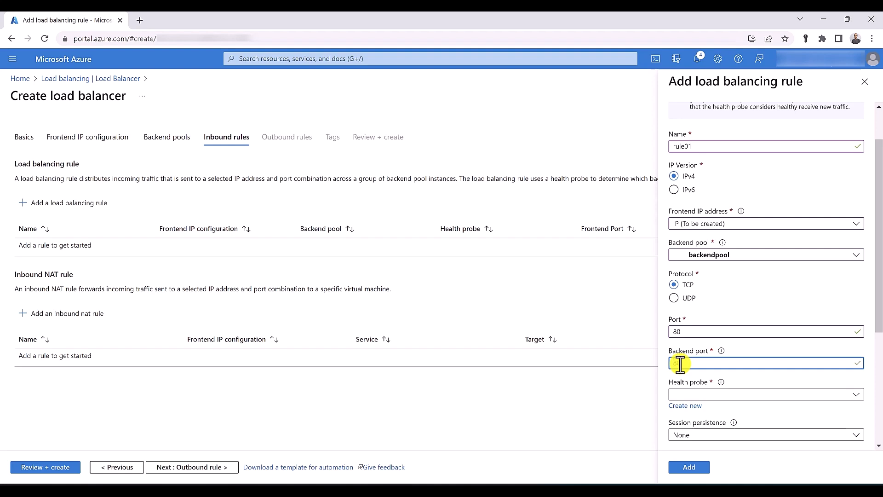
pyautogui.write('80')
pyautogui.scroll(-3, 679, 361)
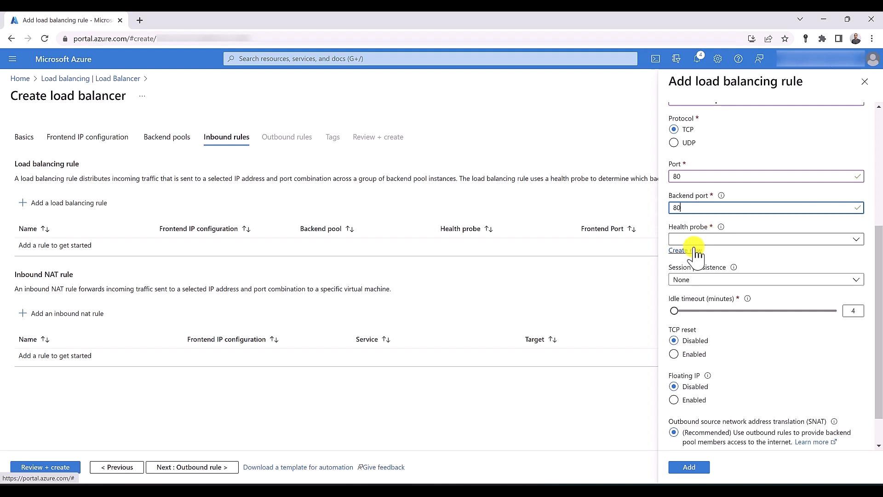
# Create TCP health probe 'healthprobe' on port 80 with a 5-second interval
pyautogui.click(694, 250)
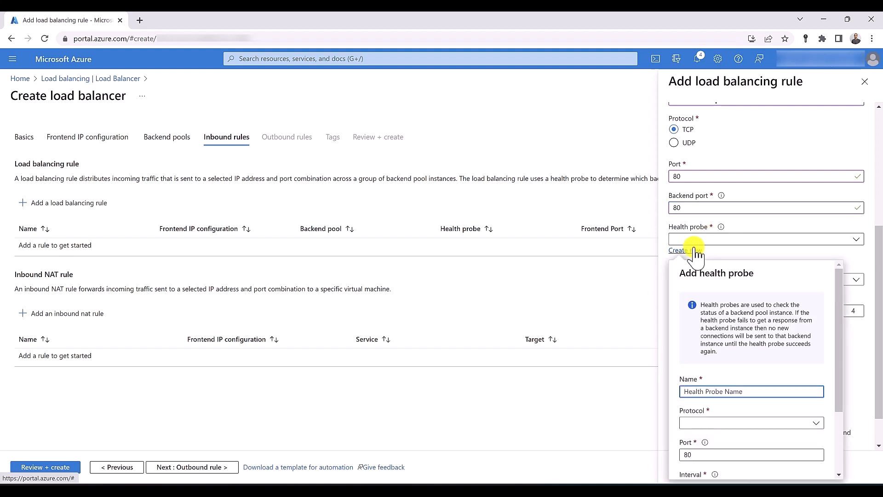
pyautogui.write('healthprobe')
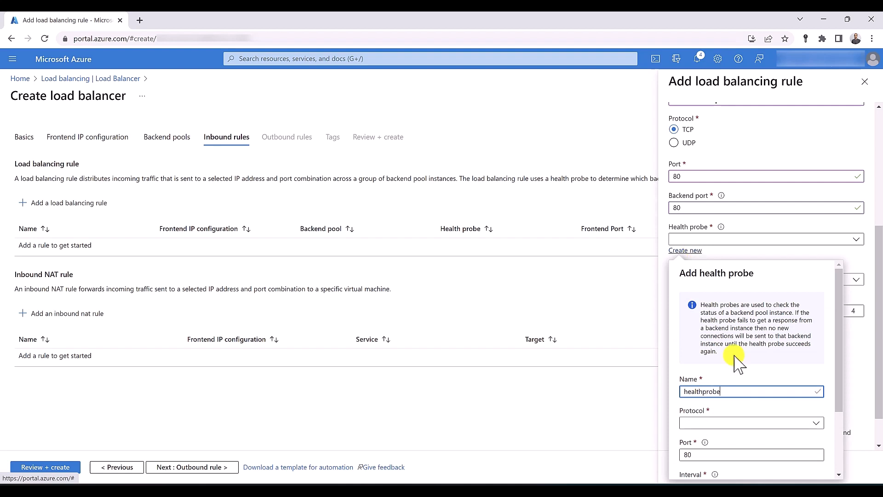
pyautogui.scroll(-2, 731, 349)
pyautogui.click(721, 335)
pyautogui.click(704, 348)
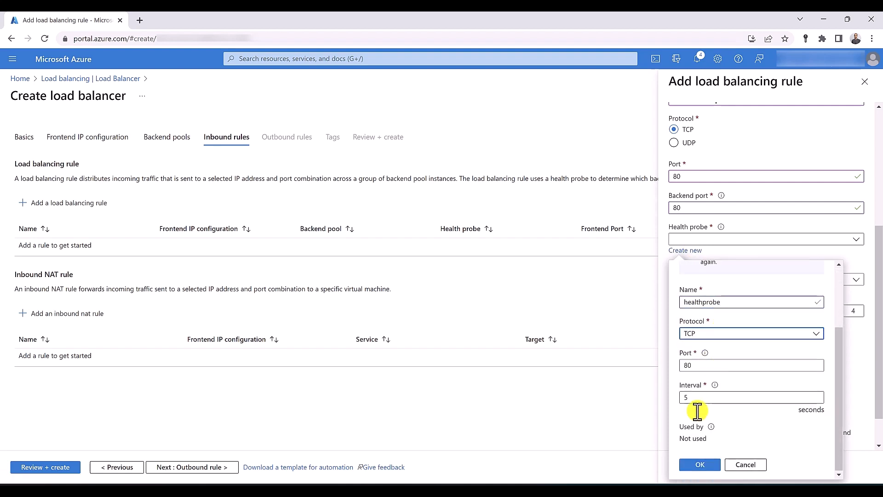
pyautogui.click(699, 465)
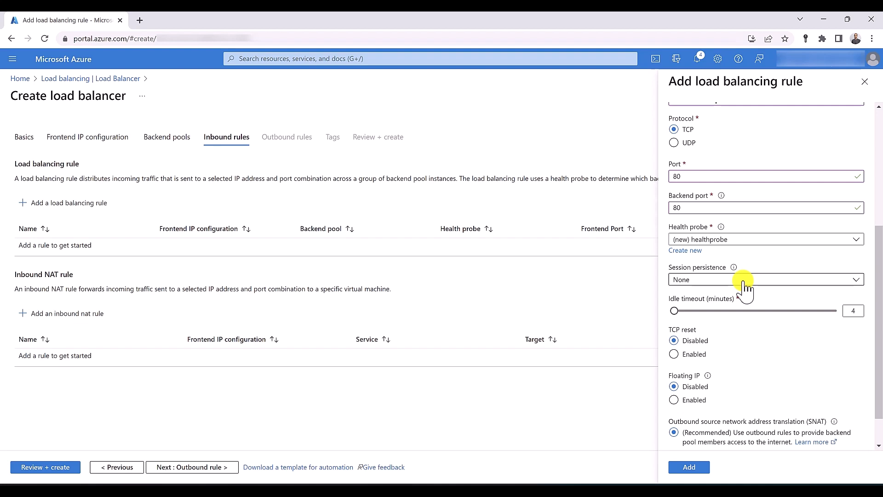
pyautogui.click(743, 281)
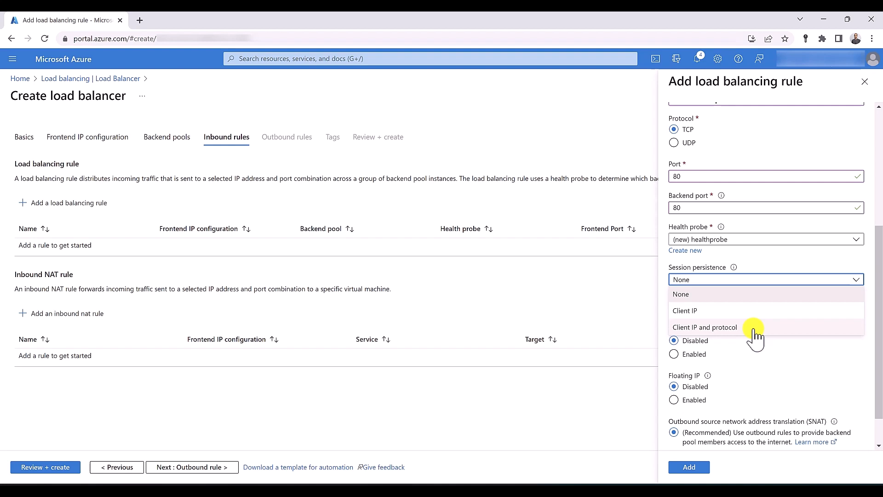
pyautogui.click(738, 296)
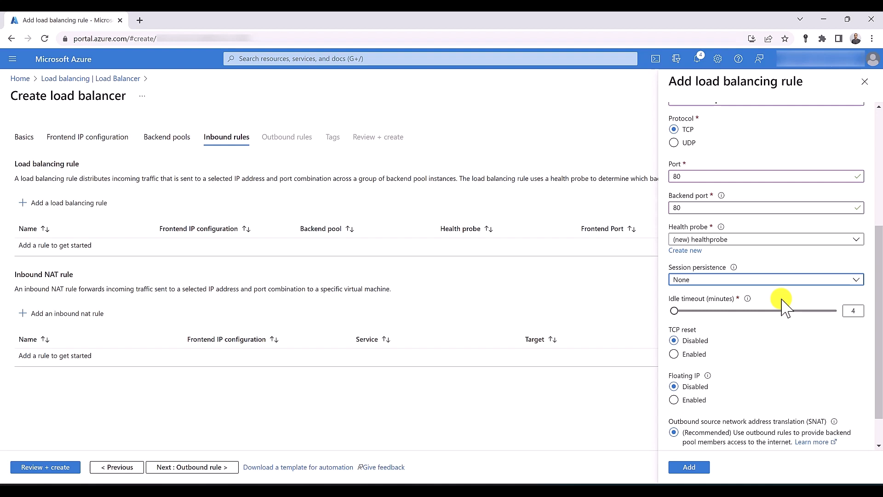
# Review the rule's SNAT options, then leave the wizard for the Azure home page
pyautogui.scroll(-1, 735, 303)
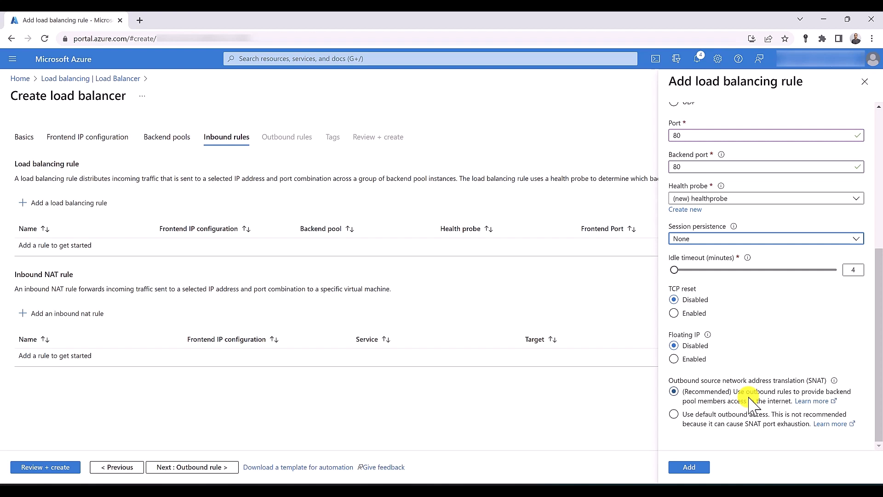
pyautogui.click(73, 61)
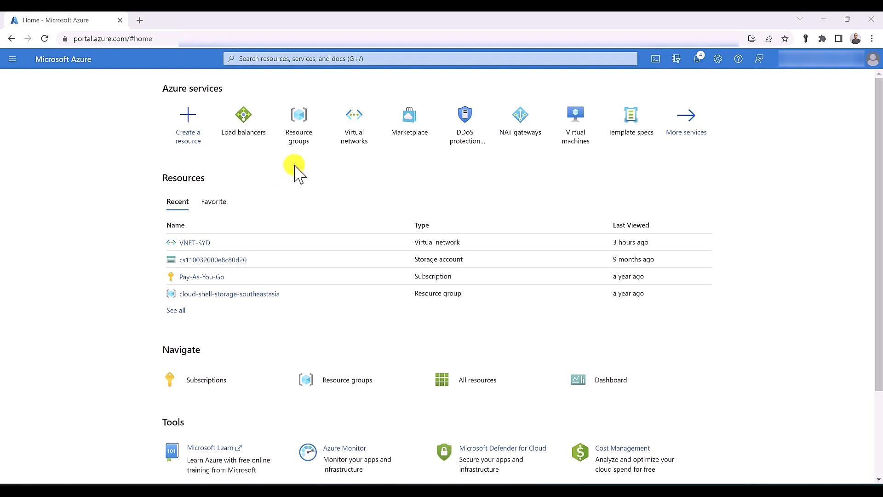
# Start a Public load balancer named LB in NetworkWatcherRG, region Australia East
pyautogui.click(245, 120)
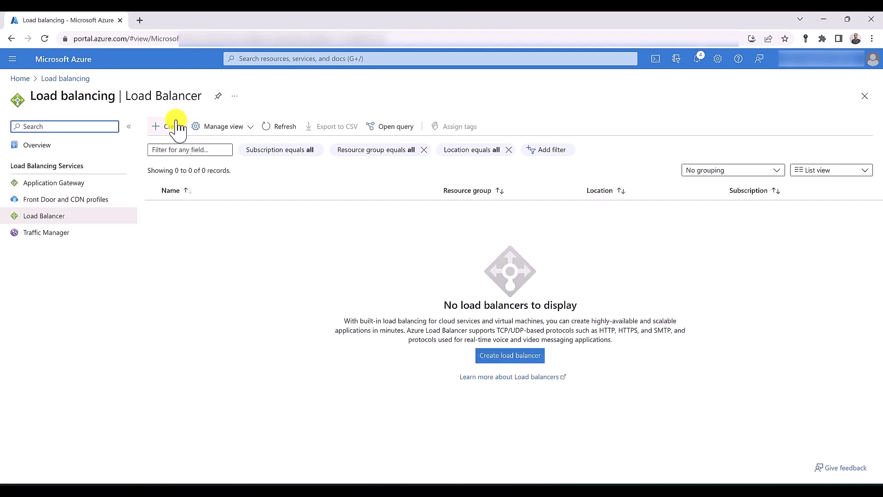
pyautogui.click(170, 125)
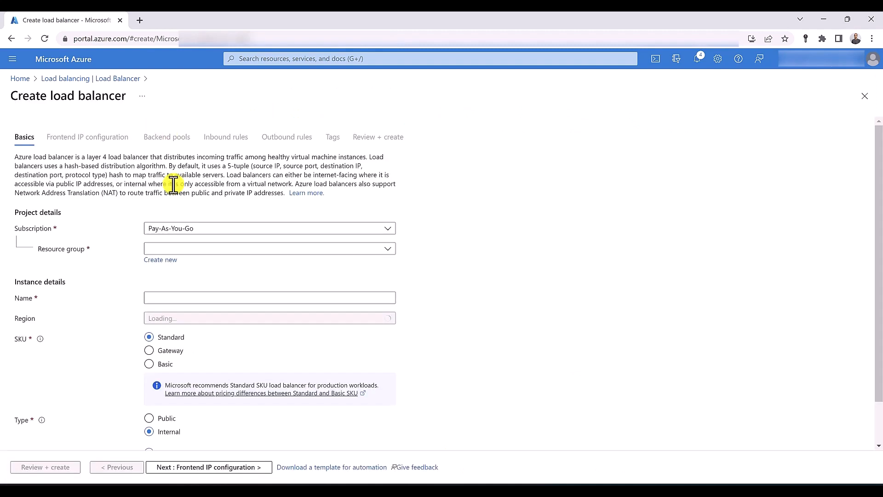
pyautogui.click(221, 248)
pyautogui.click(209, 315)
pyautogui.click(181, 293)
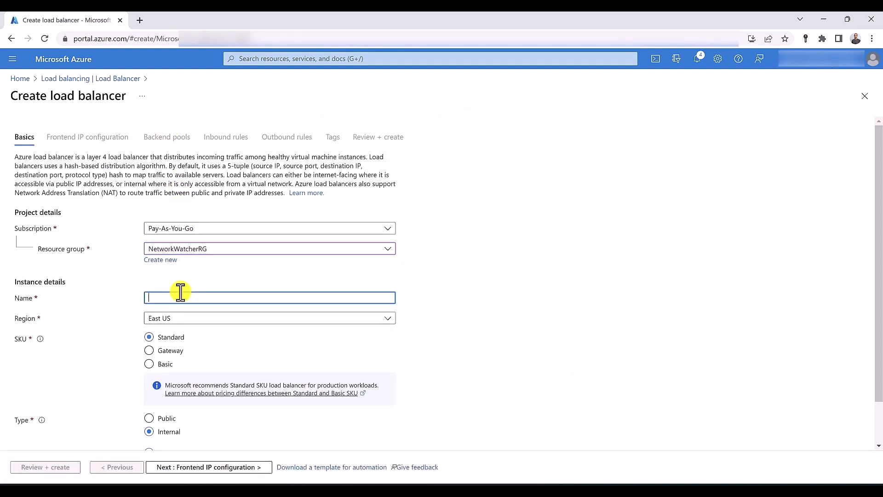
pyautogui.write('LB')
pyautogui.click(200, 320)
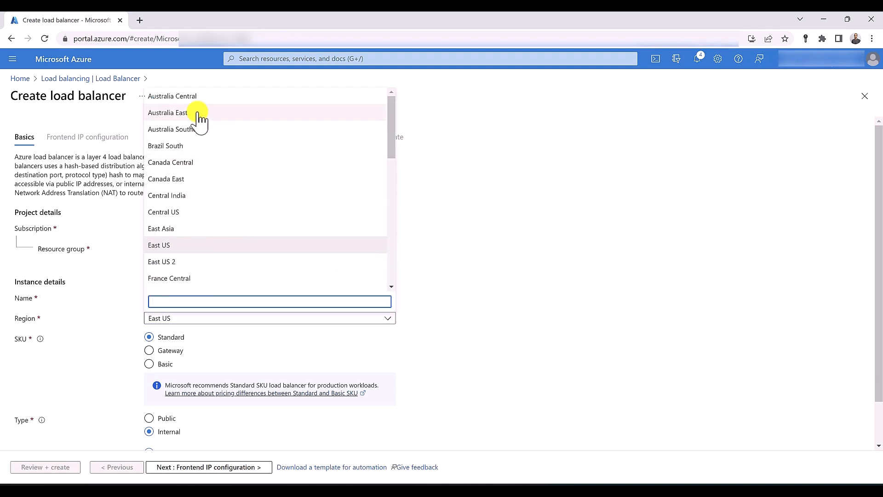
pyautogui.click(196, 115)
pyautogui.scroll(-1, 184, 248)
pyautogui.click(173, 372)
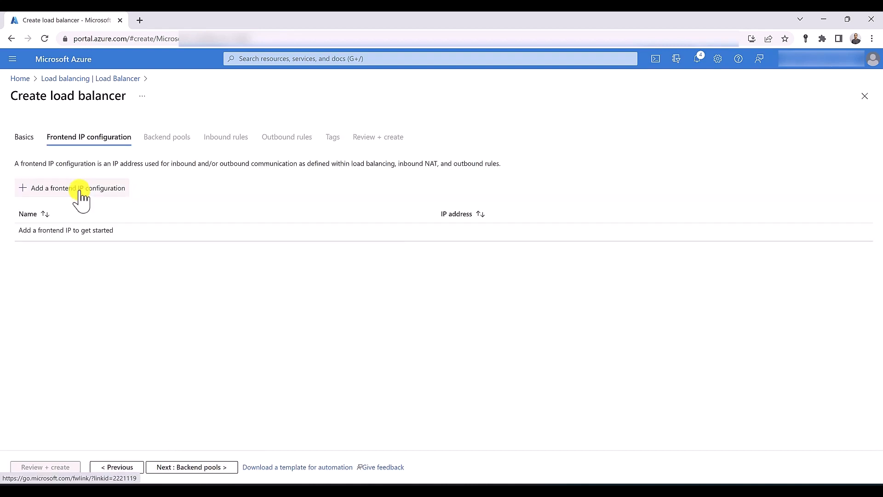
# Add frontend IP configuration 'IP' with a new public IP address named P-ip
pyautogui.click(77, 188)
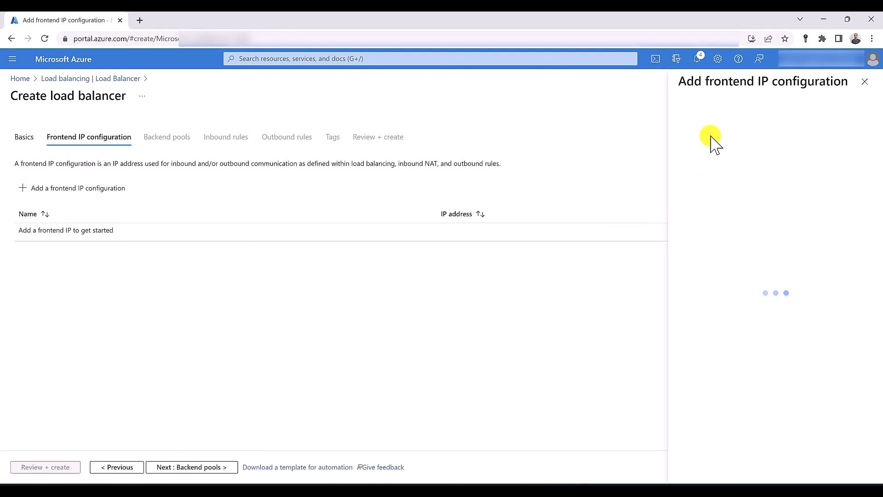
pyautogui.write('IP')
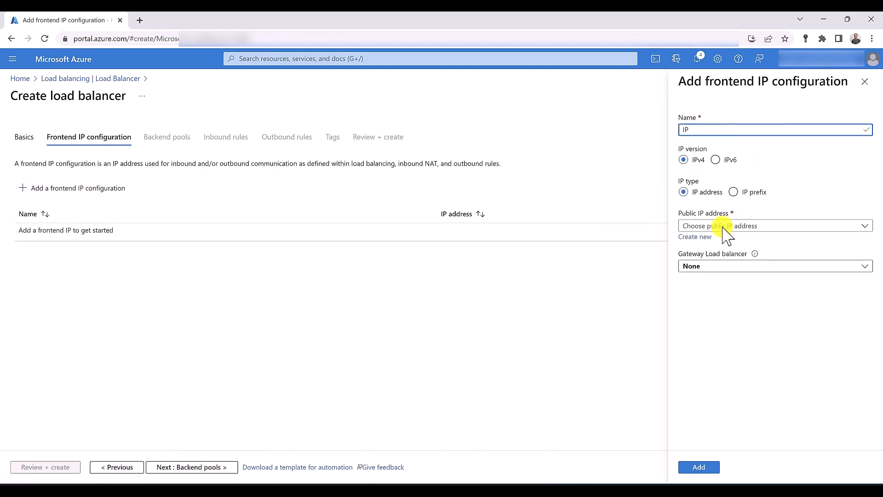
pyautogui.click(696, 236)
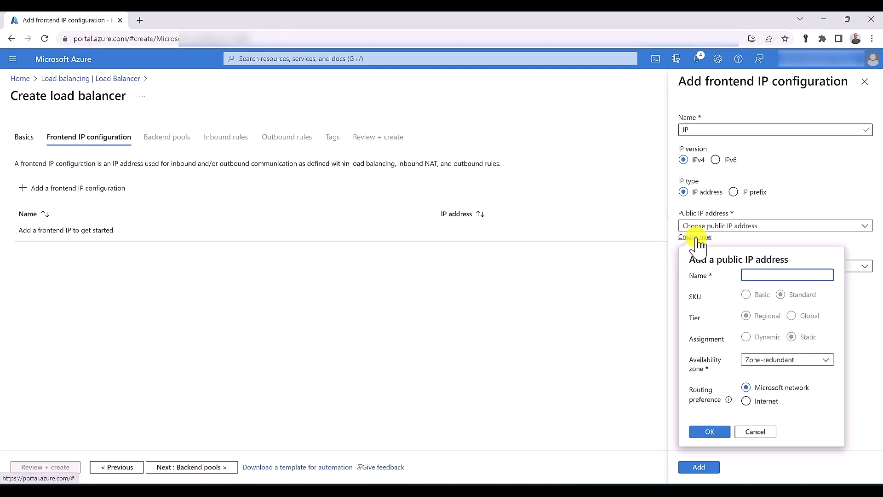
pyautogui.write('P-ip')
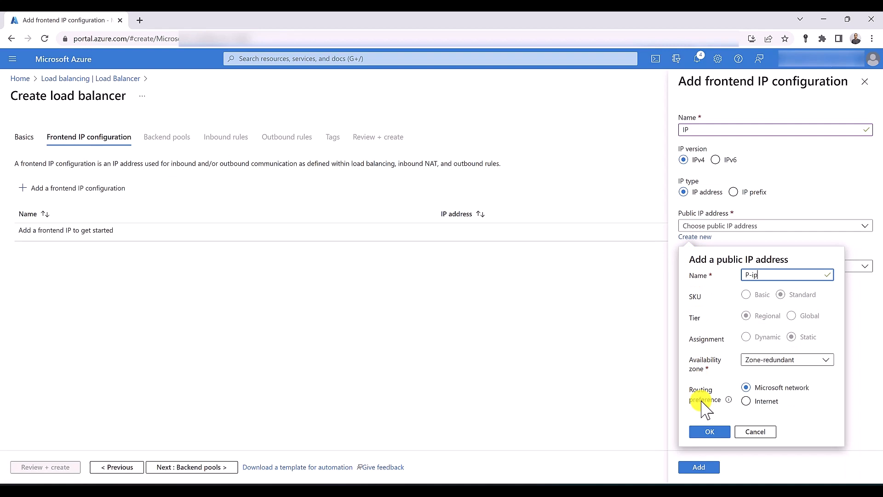
pyautogui.click(709, 433)
pyautogui.click(699, 468)
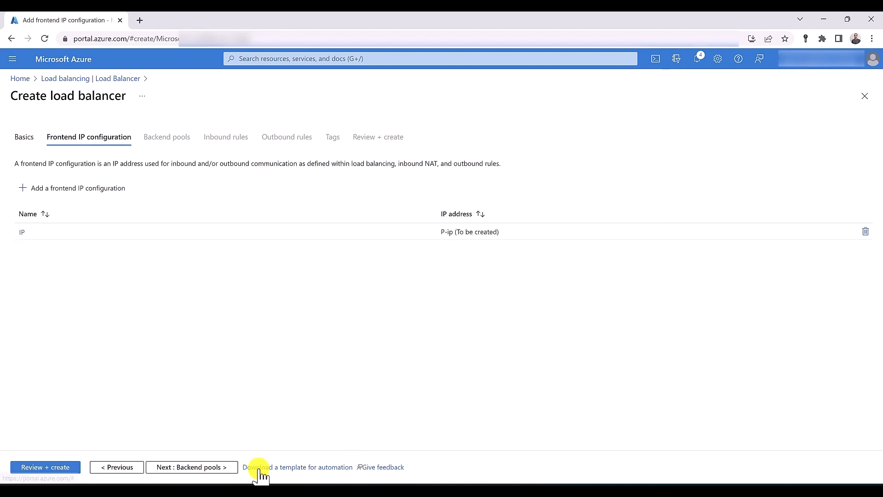
pyautogui.click(175, 467)
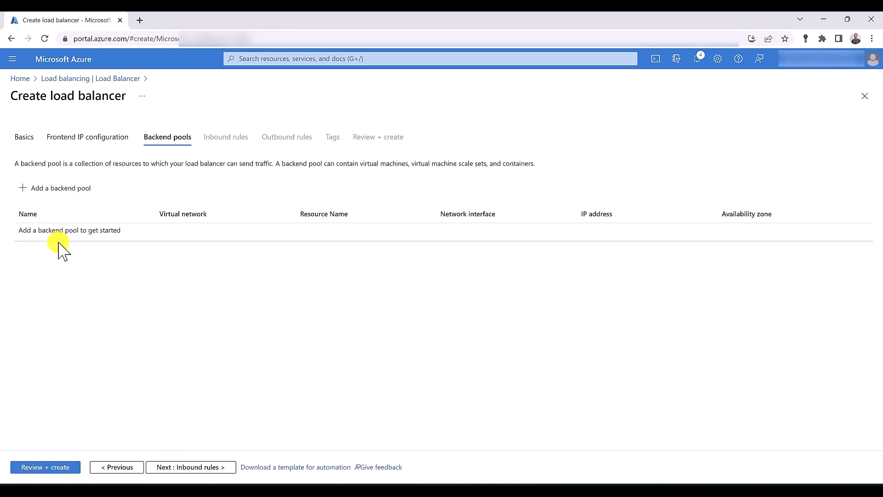
# Save a backend pool named 'backend'
pyautogui.click(64, 190)
pyautogui.write('b')
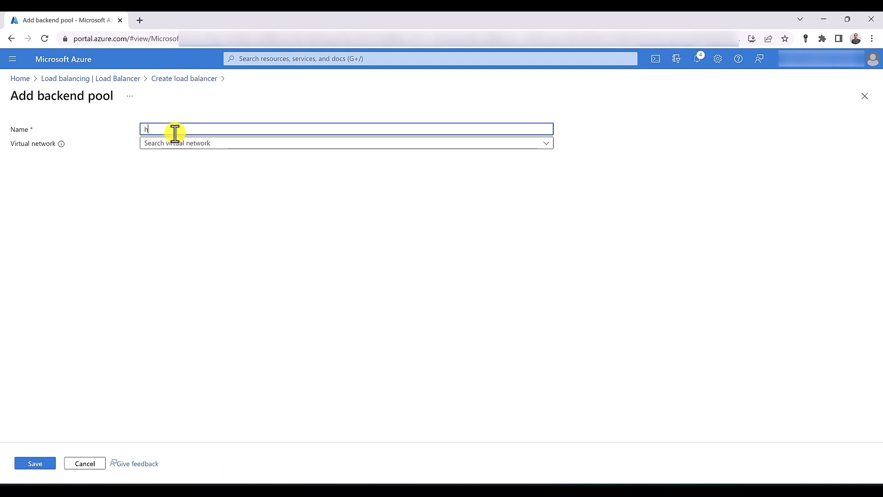
pyautogui.press('BackSpace')
pyautogui.write('backend')
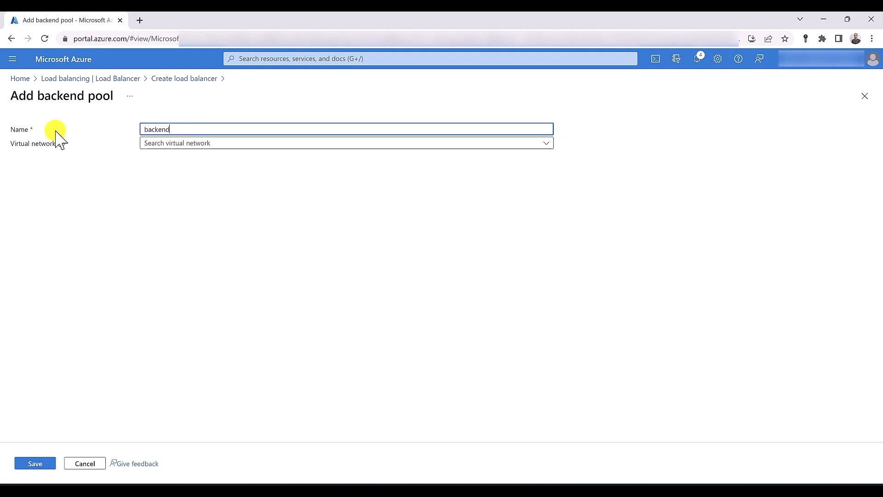
pyautogui.click(30, 466)
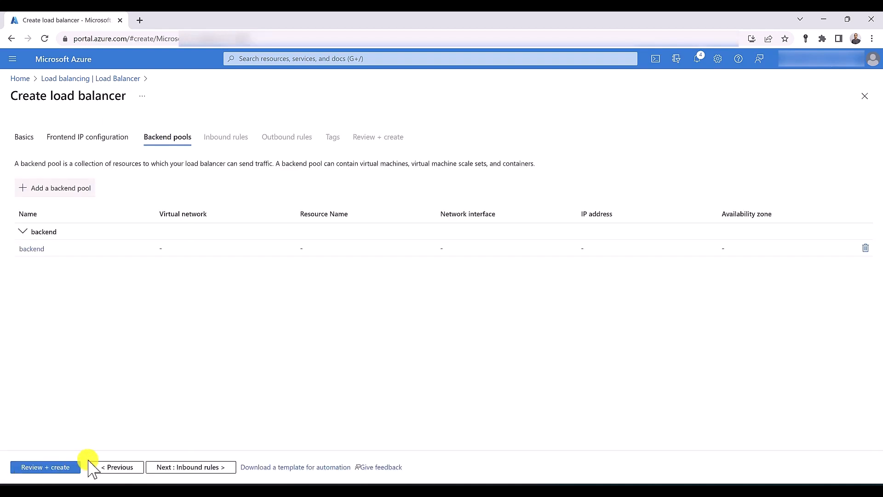
# Start inbound NAT rule 'rule01' with no target VM, frontend IP 'IP (To be created)', port 80
pyautogui.click(187, 468)
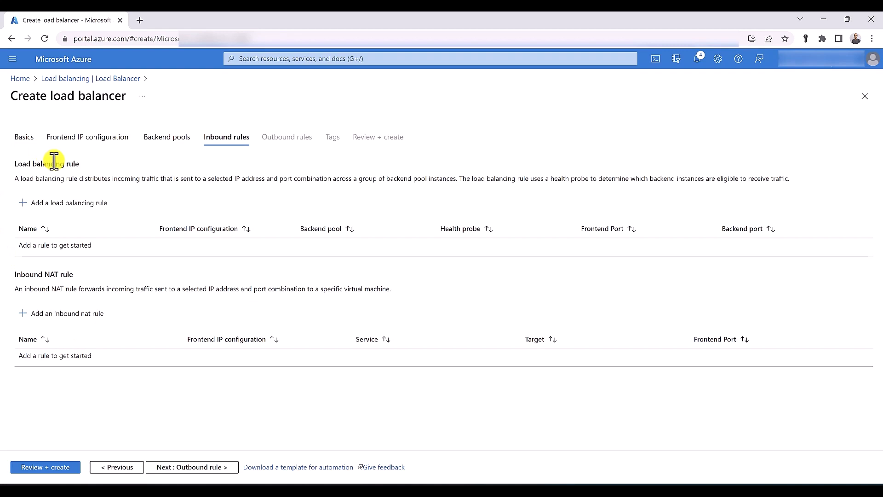
pyautogui.click(70, 317)
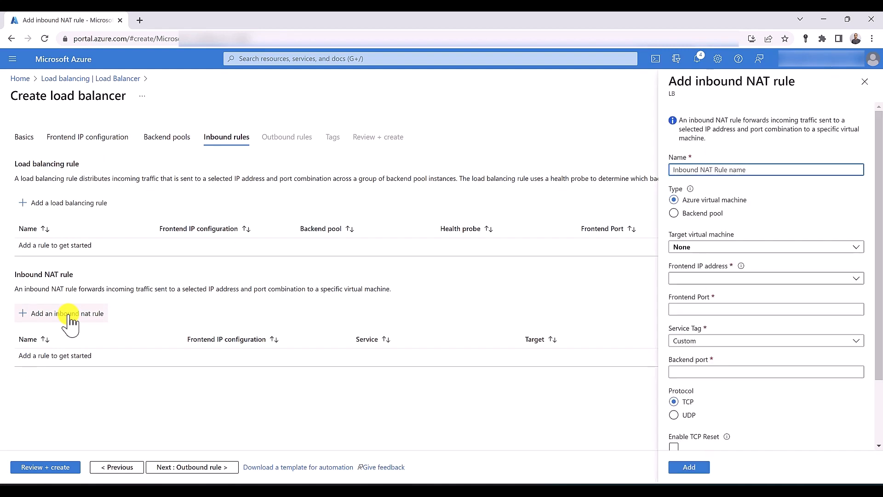
pyautogui.click(747, 144)
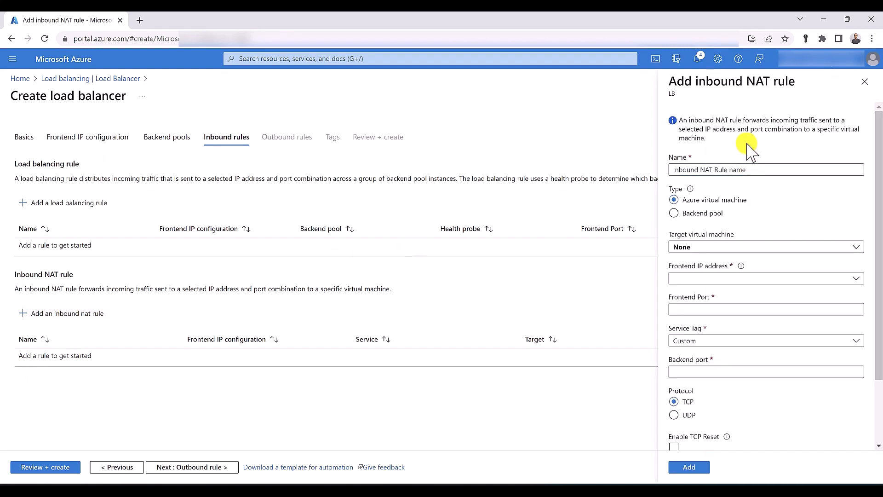
pyautogui.click(742, 164)
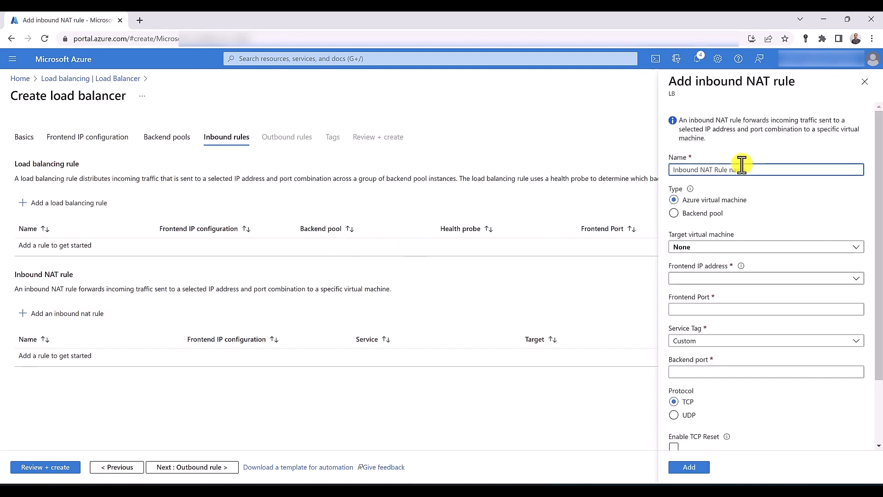
pyautogui.write('rule01')
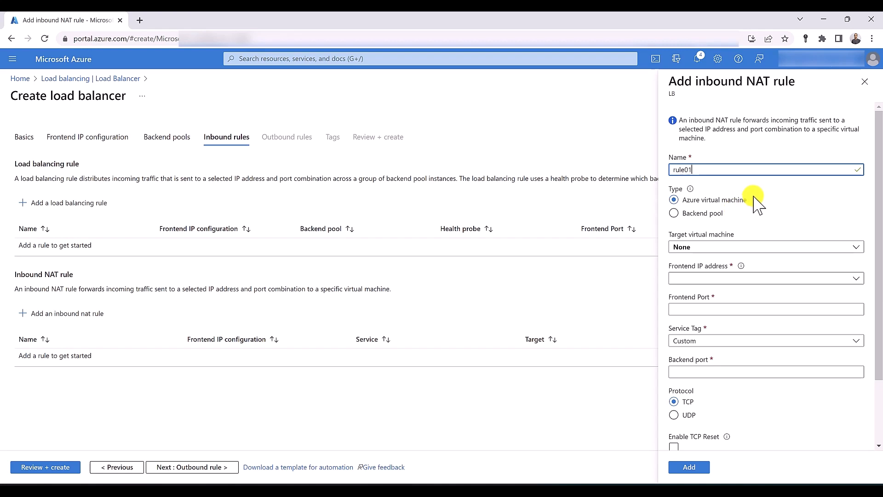
pyautogui.click(764, 231)
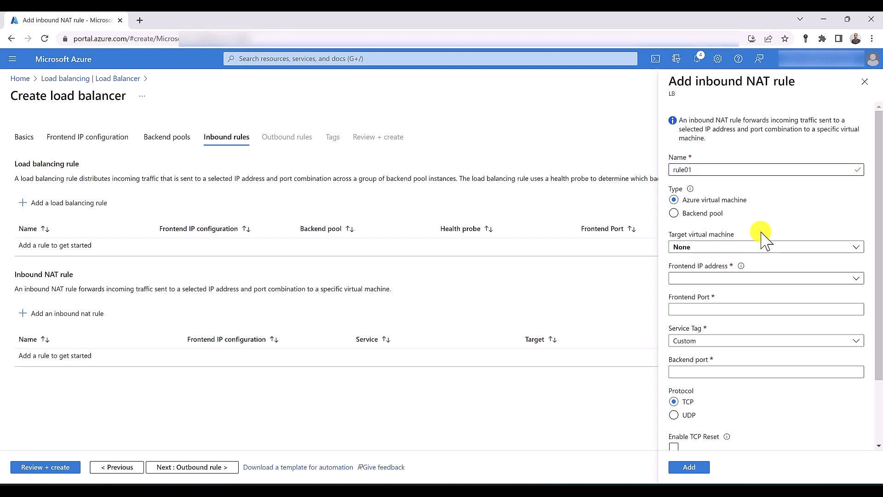
pyautogui.click(761, 250)
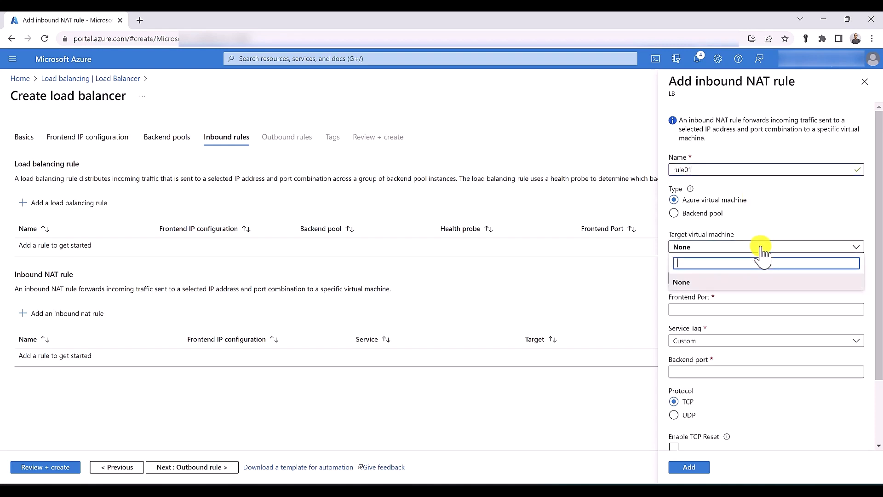
pyautogui.click(761, 249)
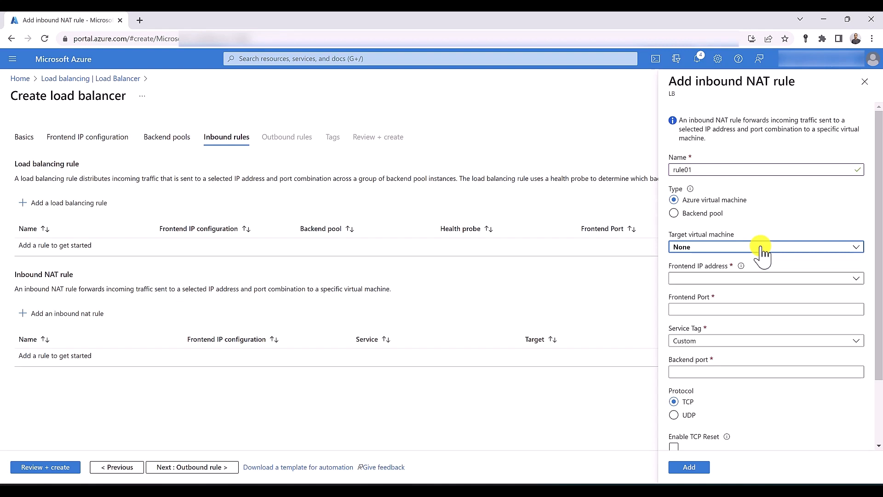
pyautogui.click(750, 279)
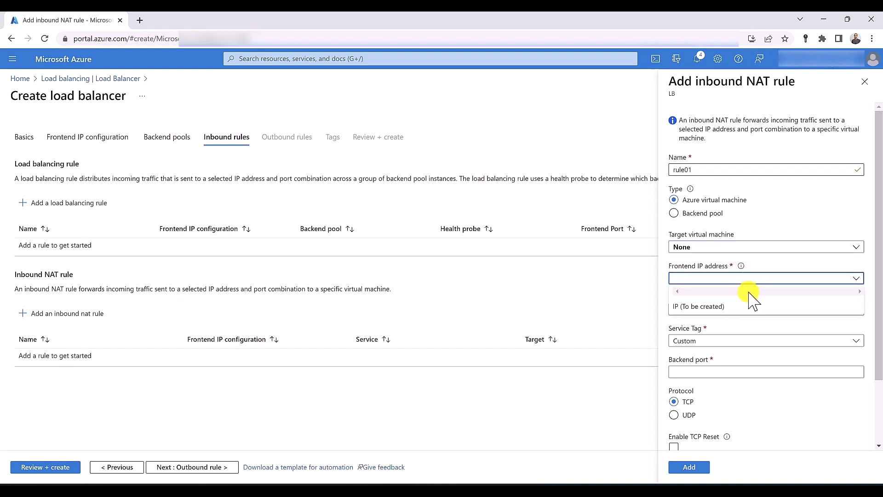
pyautogui.click(748, 305)
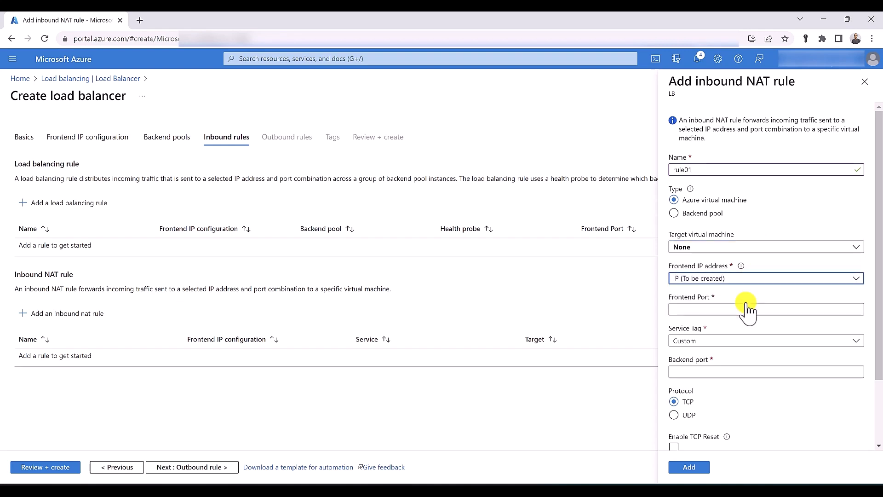
pyautogui.click(747, 308)
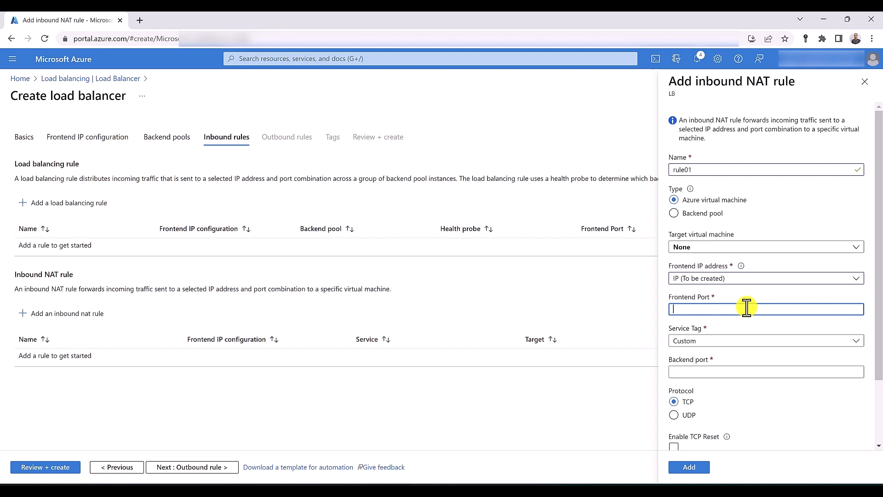
pyautogui.write('80')
# Give rule01 service tag HTTP and backend port 80, enable floating IP, and leave TCP reset off
pyautogui.scroll(-2, 747, 308)
pyautogui.click(735, 265)
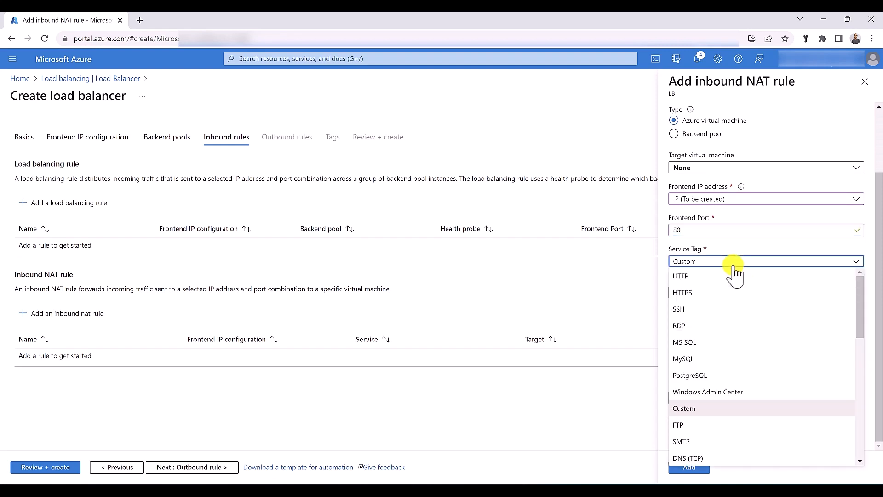
pyautogui.click(735, 275)
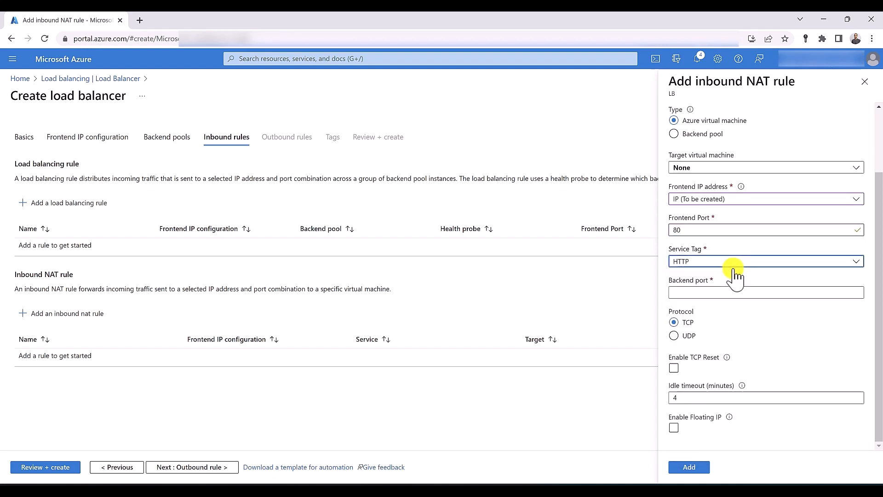
pyautogui.click(733, 293)
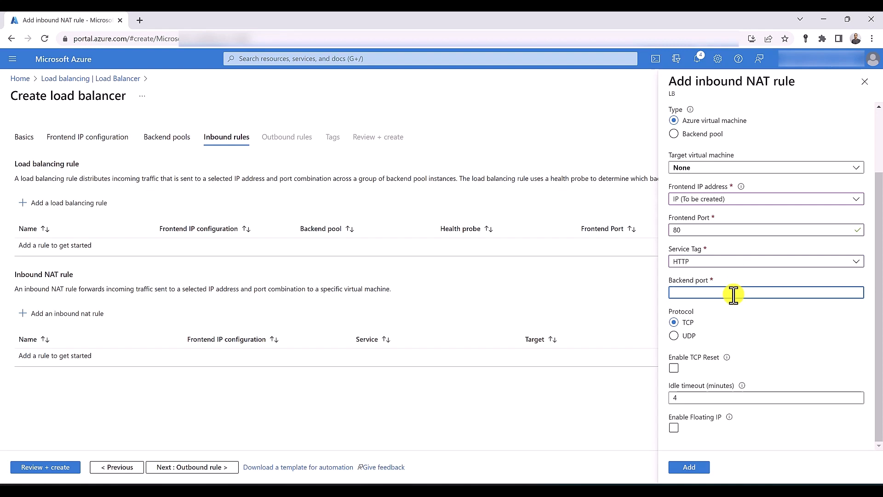
pyautogui.write('80')
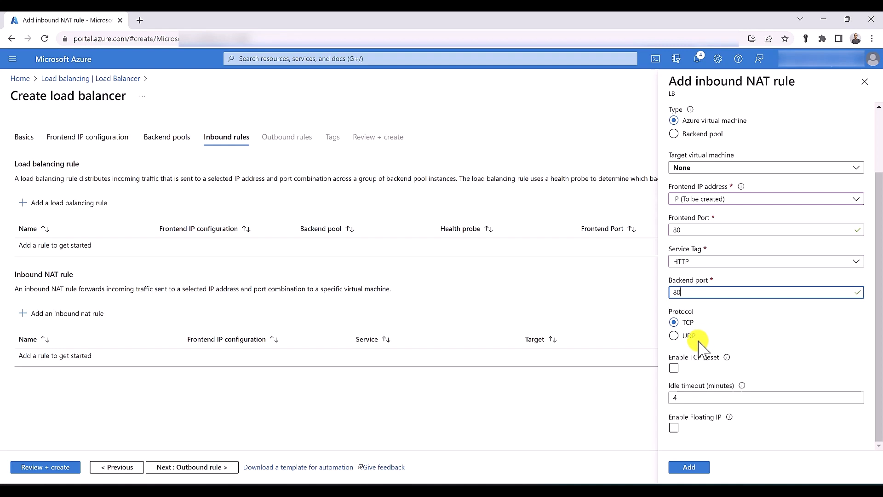
pyautogui.click(709, 370)
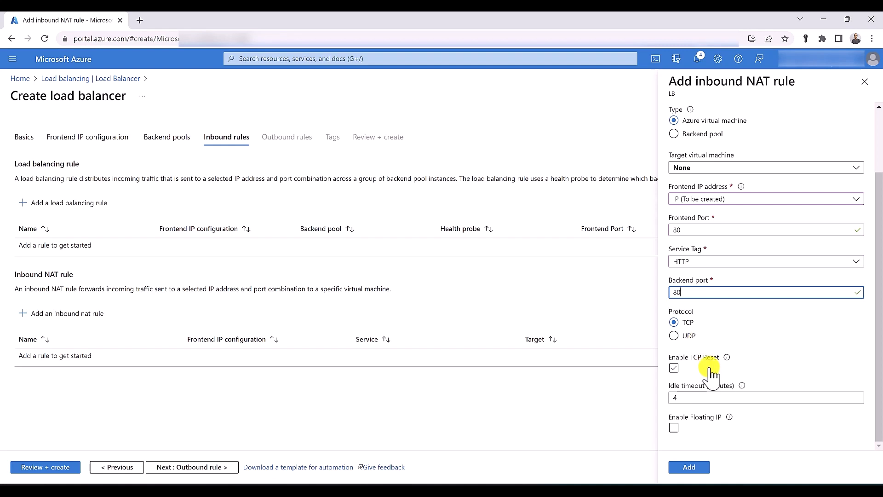
pyautogui.click(710, 372)
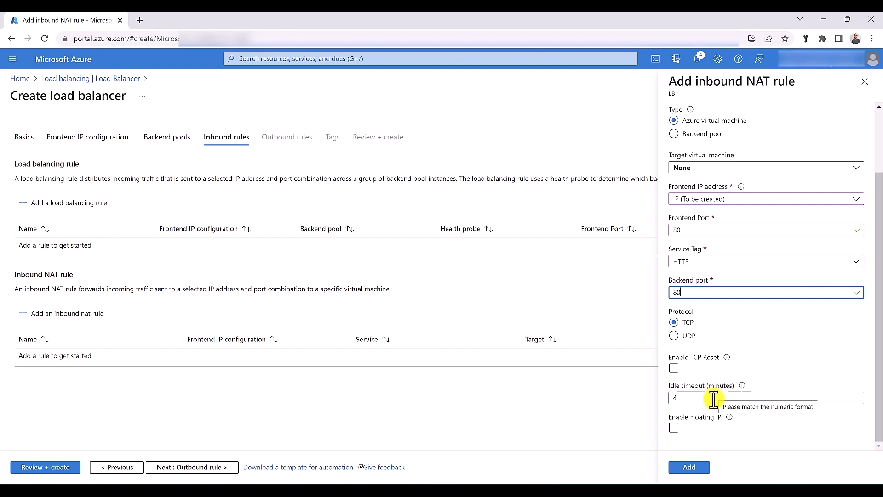
pyautogui.click(712, 423)
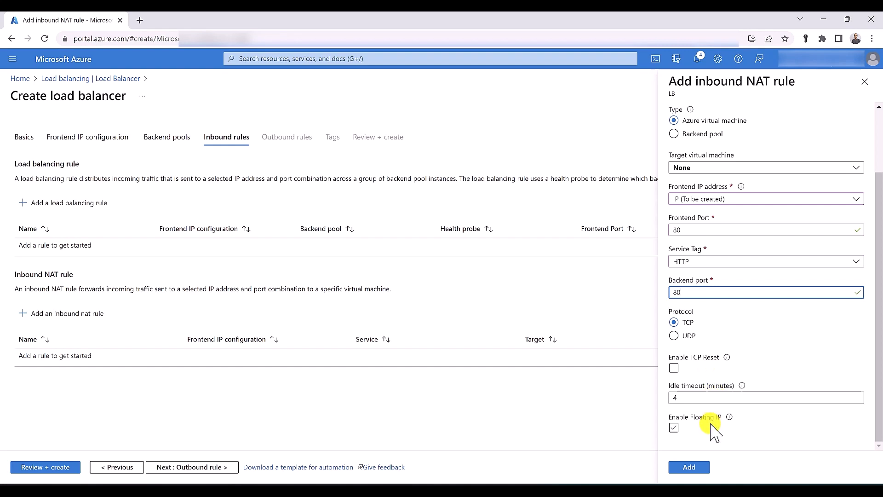
pyautogui.scroll(2, 712, 430)
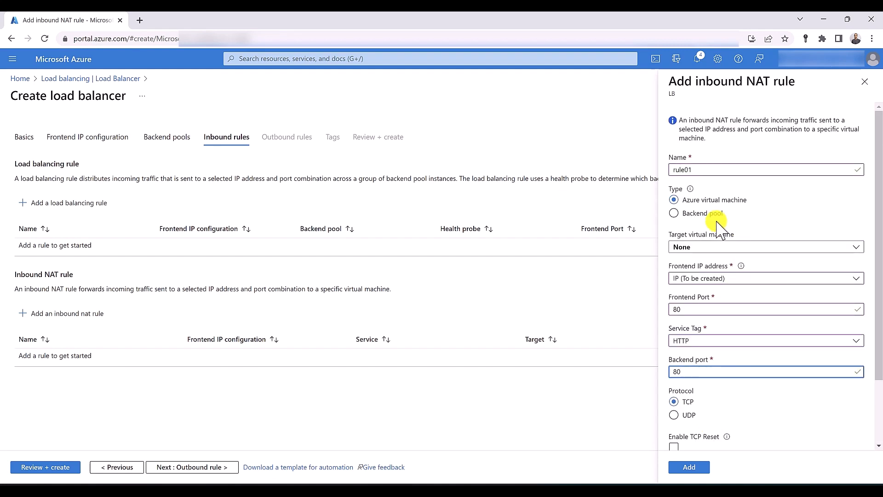
# Point the NAT rule at backend pool 'backend' using the IP (To be created) frontend
pyautogui.click(692, 215)
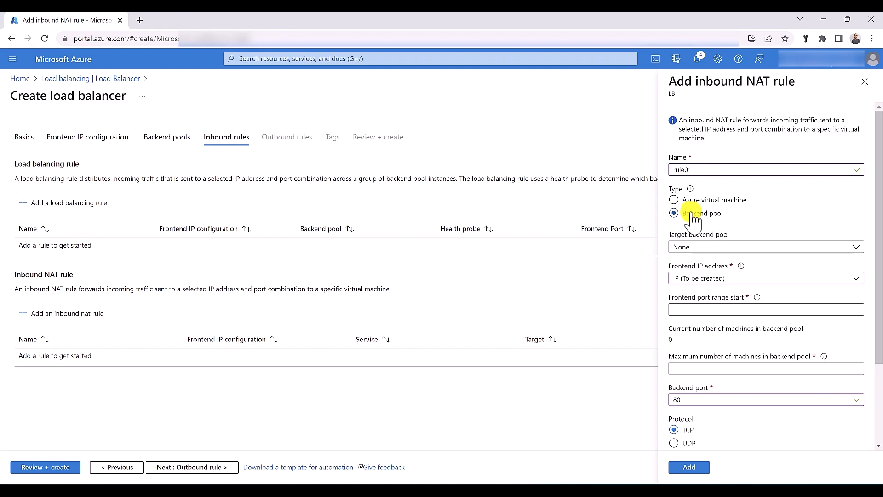
pyautogui.click(697, 247)
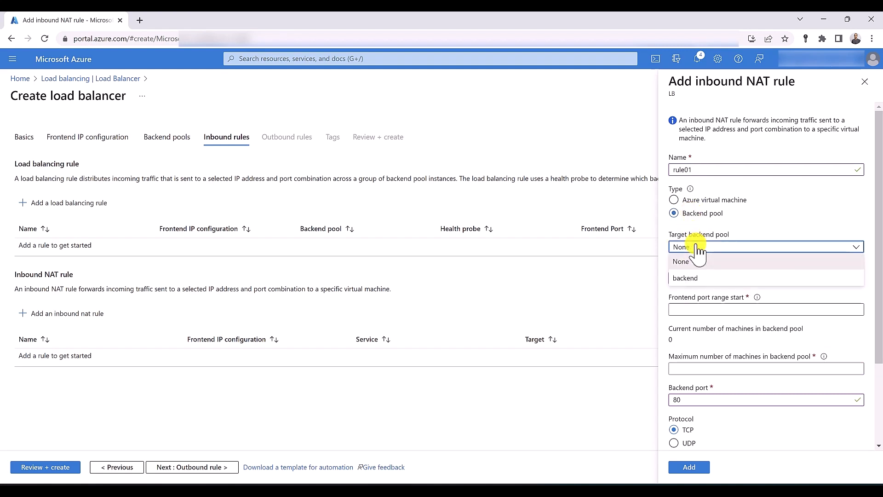
pyautogui.click(706, 277)
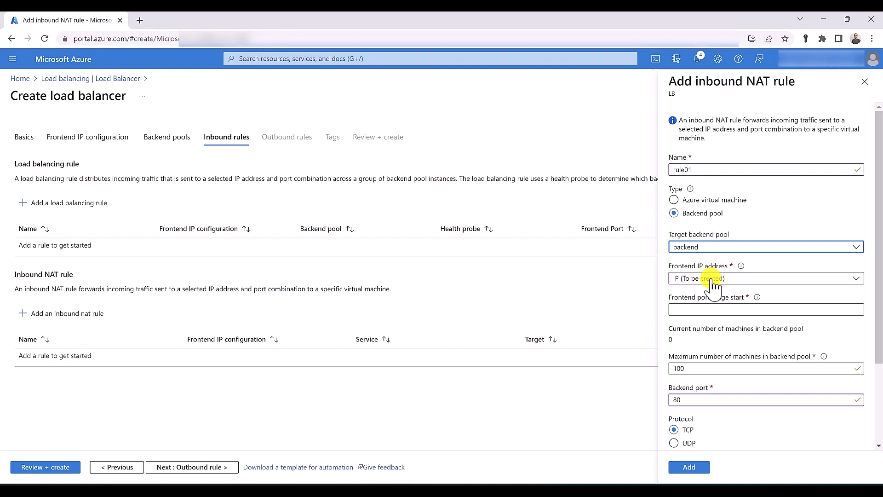
pyautogui.click(712, 278)
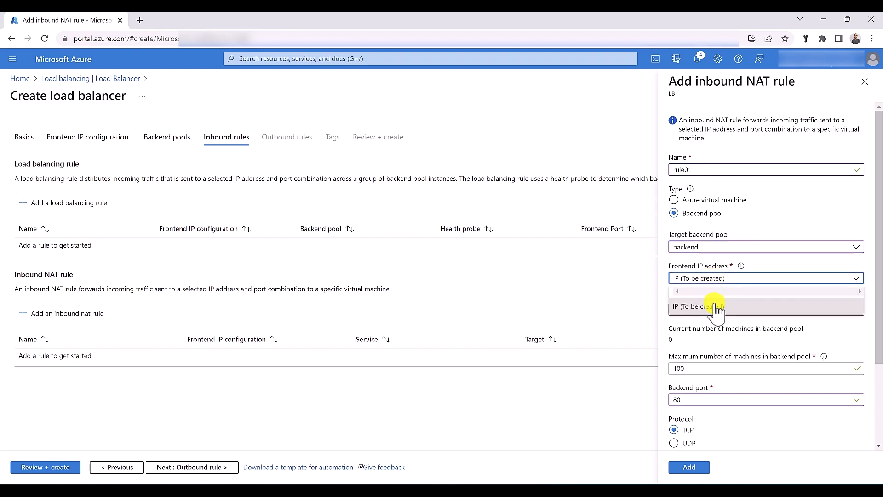
pyautogui.click(716, 311)
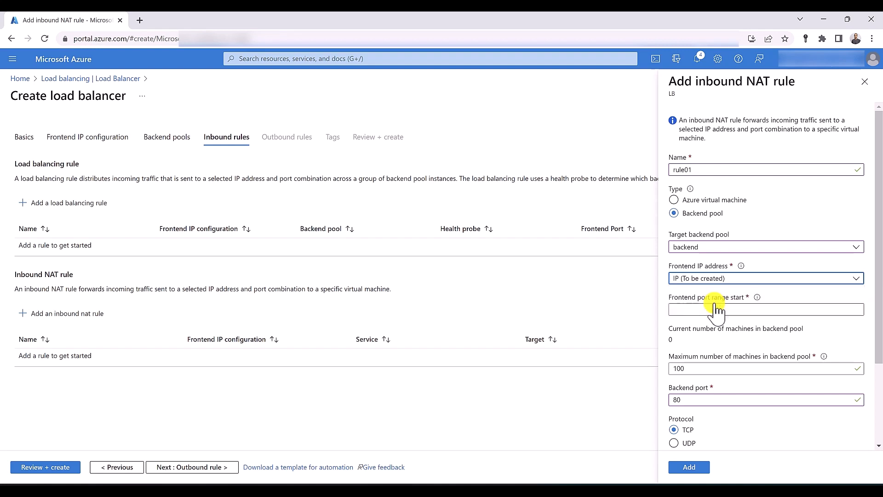
# Set the frontend port range start to 80 and select the 100 maximum-machines value
pyautogui.click(714, 308)
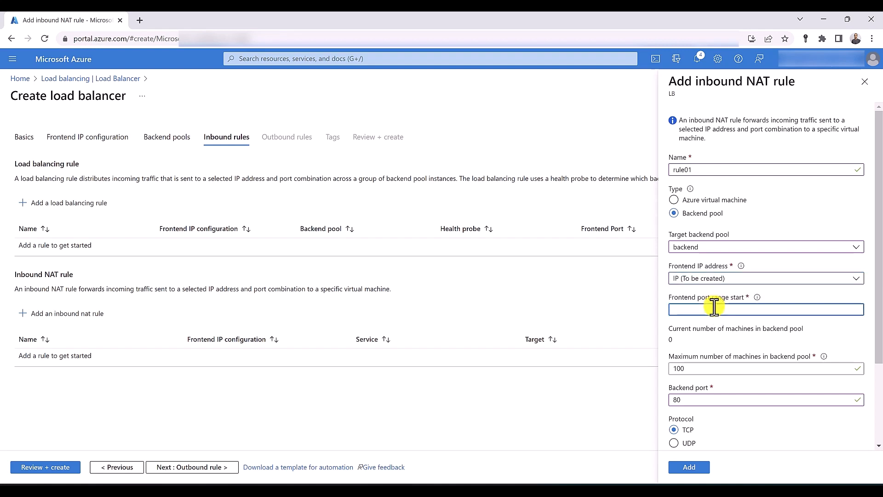
pyautogui.write('80')
pyautogui.scroll(-3, 714, 307)
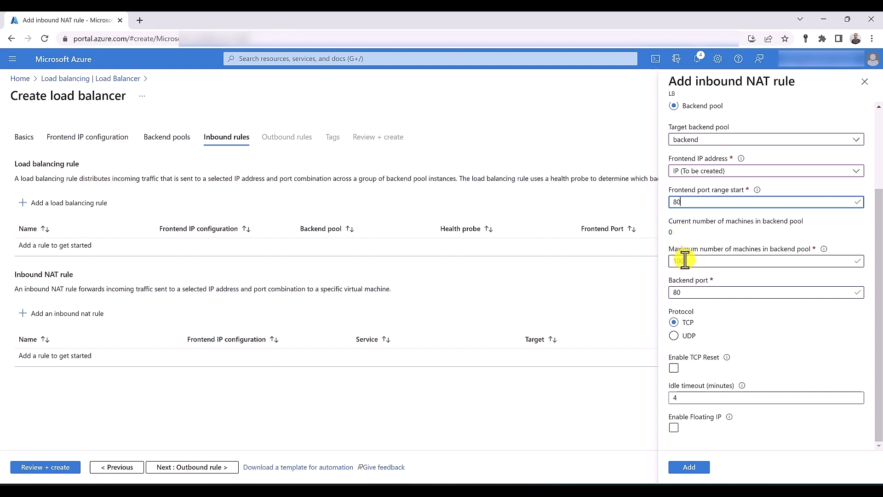
pyautogui.click(669, 259)
pyautogui.doubleClick(669, 260)
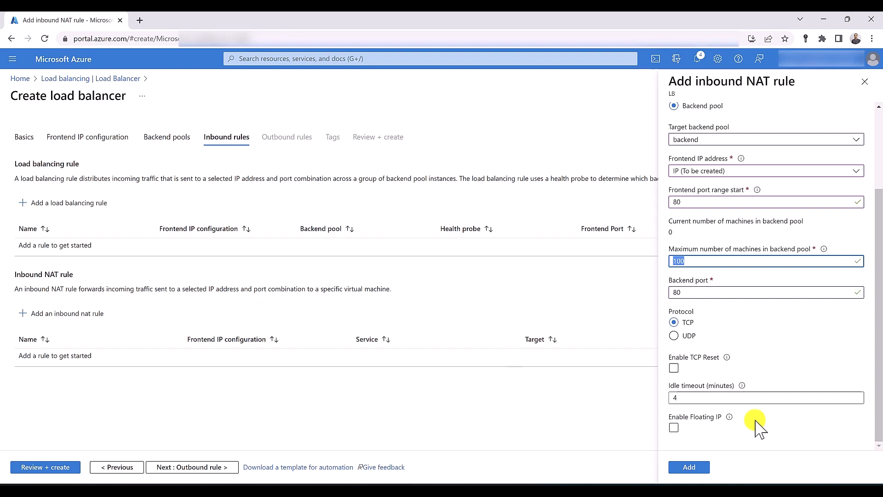
pyautogui.scroll(3, 756, 425)
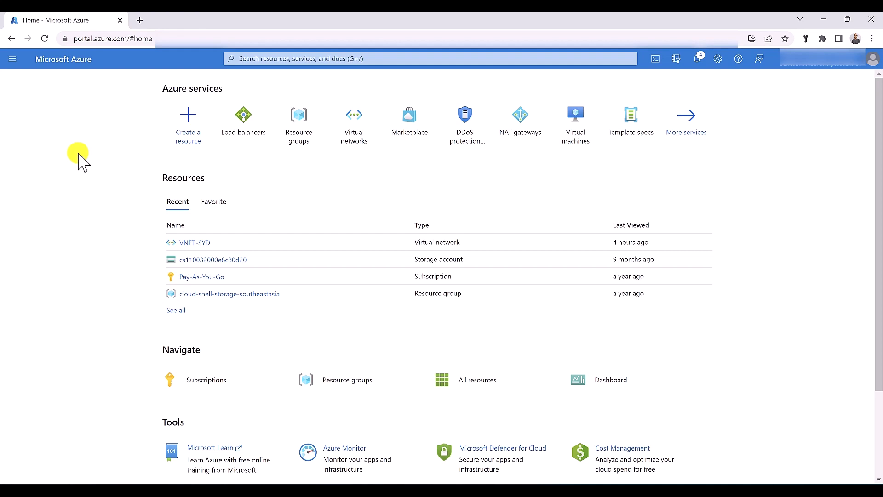
# Create a public load balancer 'lb' in RG-SYD and start adding its frontend IP configuration
pyautogui.click(241, 133)
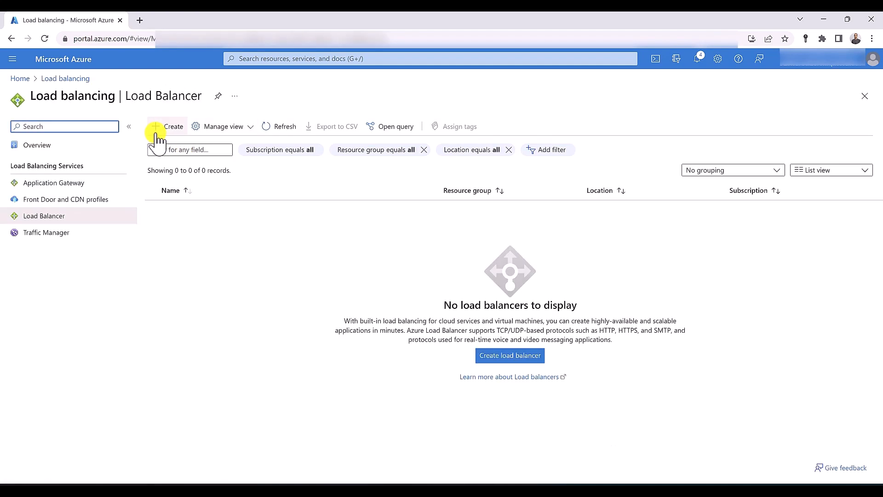
pyautogui.click(156, 131)
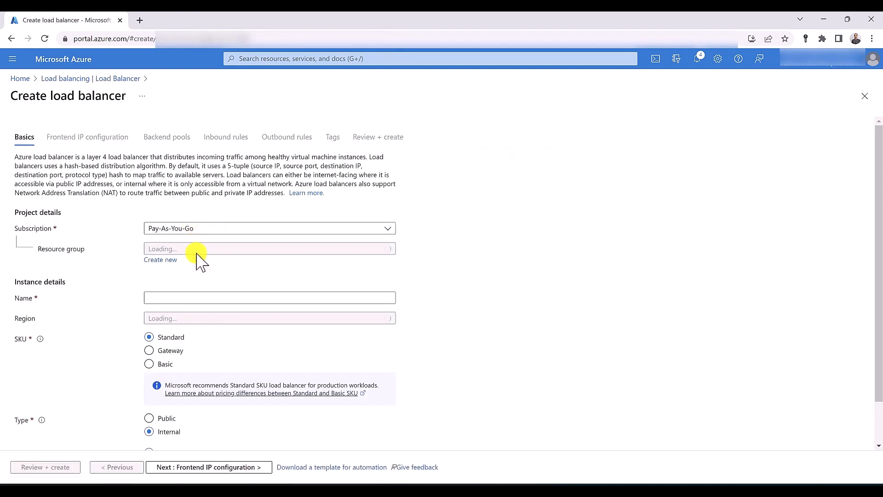
pyautogui.click(198, 248)
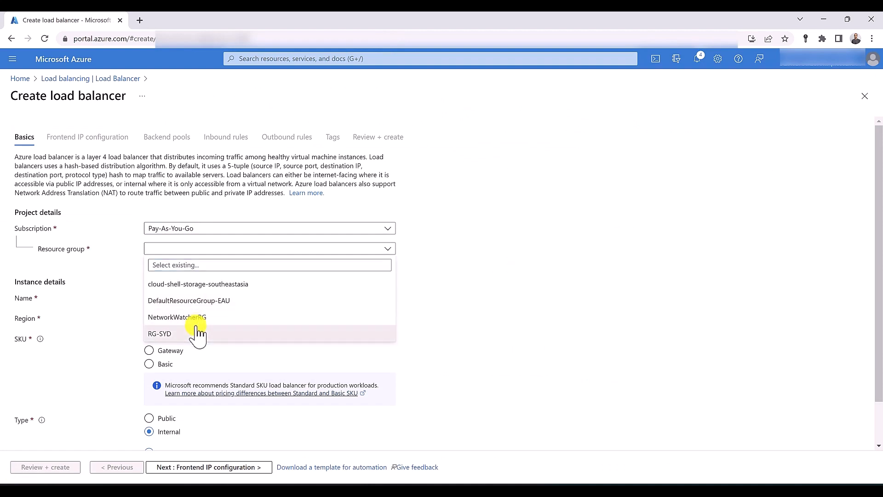
pyautogui.click(198, 333)
pyautogui.click(186, 299)
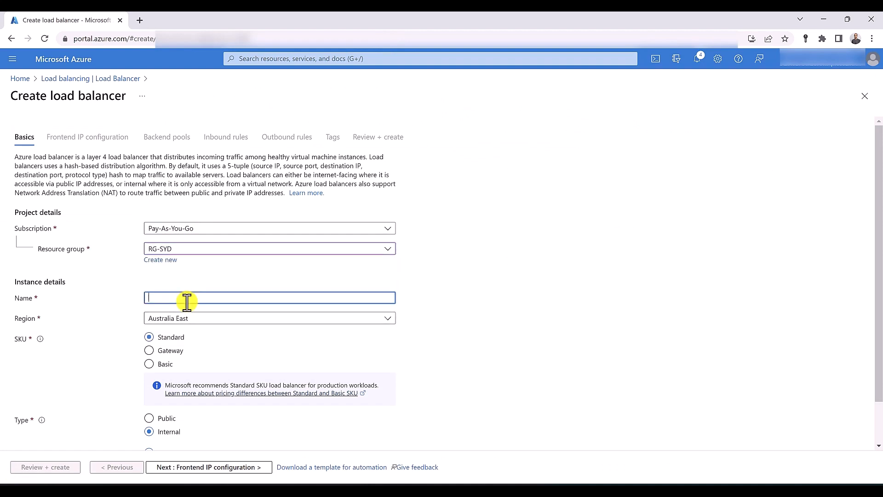
pyautogui.write('lb')
pyautogui.click(167, 419)
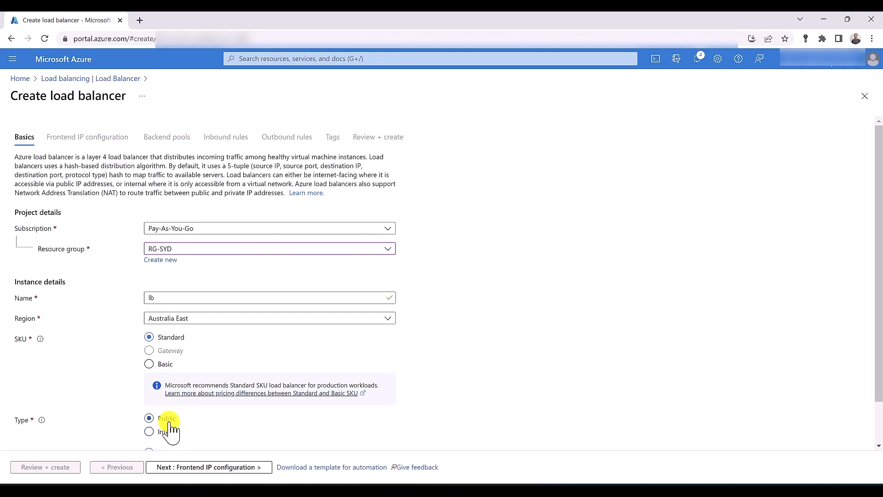
pyautogui.scroll(-1, 169, 423)
pyautogui.click(200, 469)
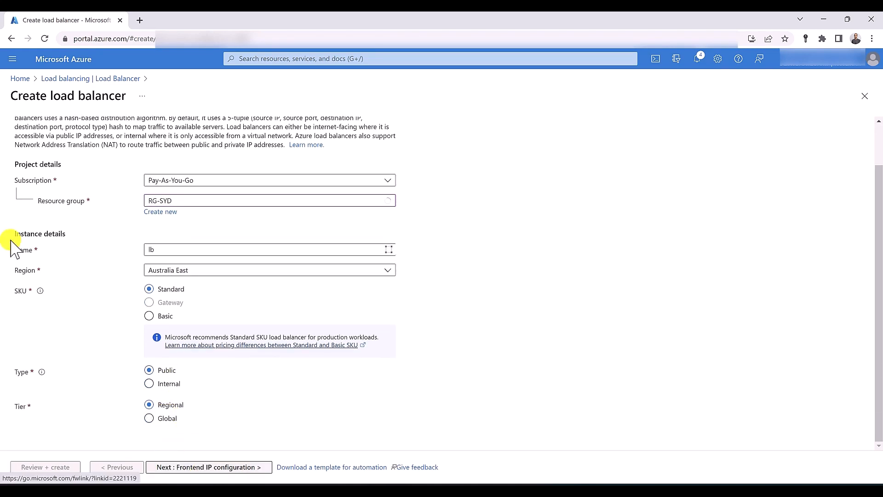
pyautogui.click(60, 187)
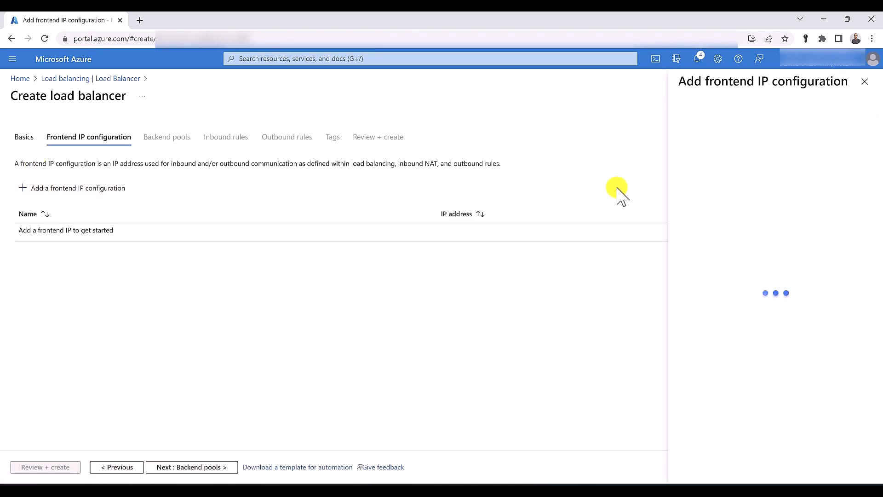
# Add frontend IP 'IP' with a new public IP p-ip, then begin a backend pool
pyautogui.write('IP')
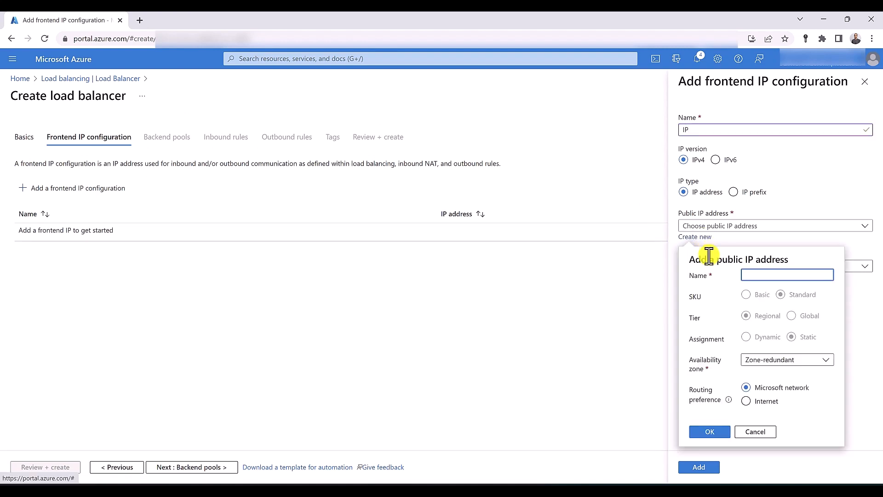
pyautogui.write('p-ip')
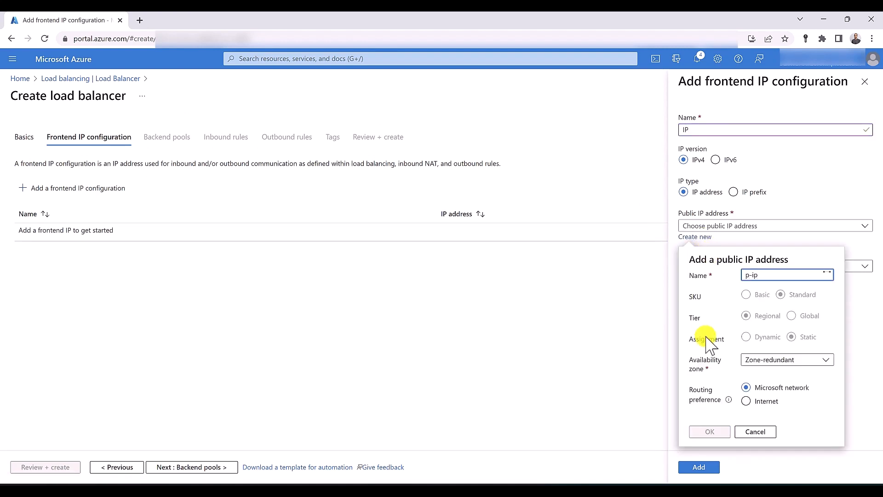
pyautogui.click(709, 432)
pyautogui.click(698, 472)
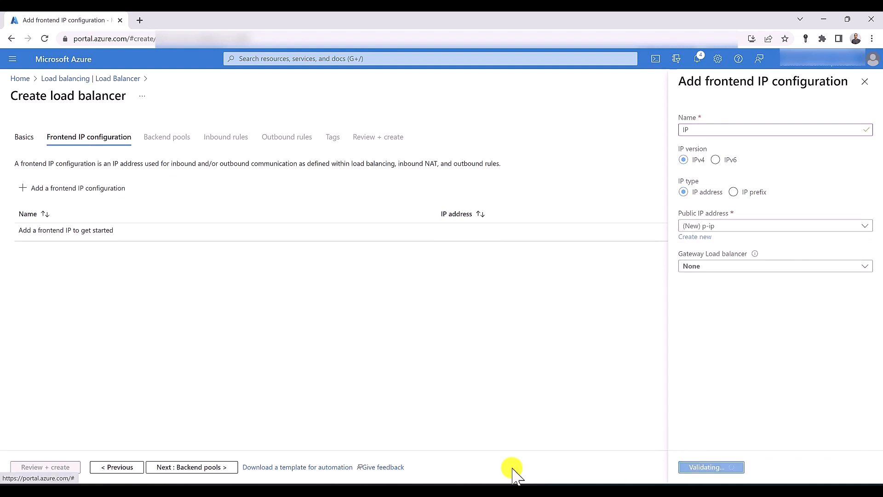
pyautogui.click(188, 468)
pyautogui.click(61, 186)
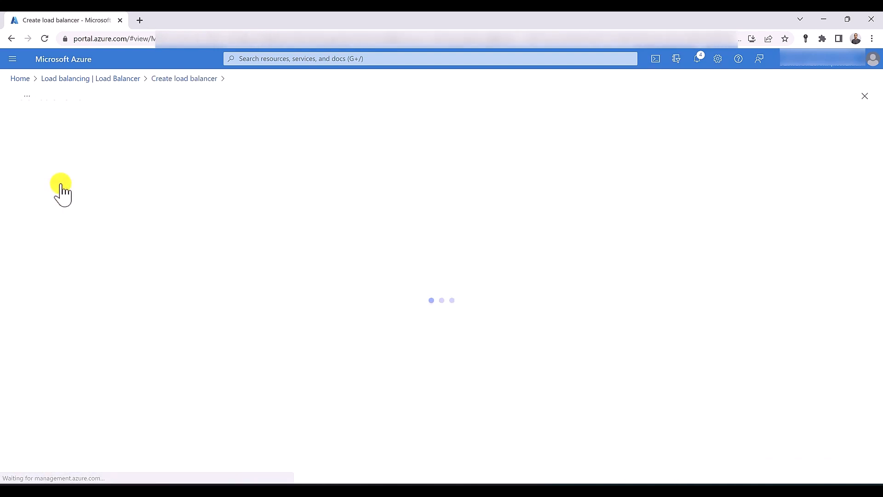
# Save a backend pool named 'backend' and advance past inbound rules to the outbound rules step
pyautogui.click(171, 132)
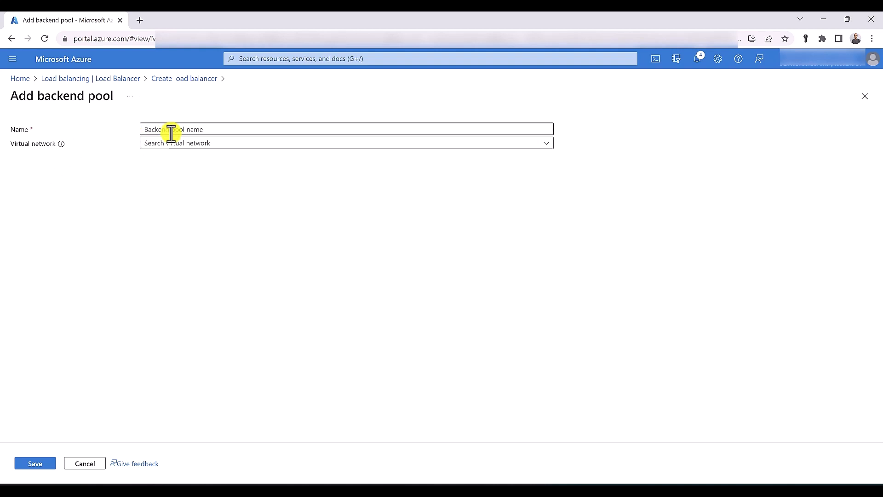
pyautogui.write('bakc')
pyautogui.press('BackSpace')
pyautogui.press('BackSpace')
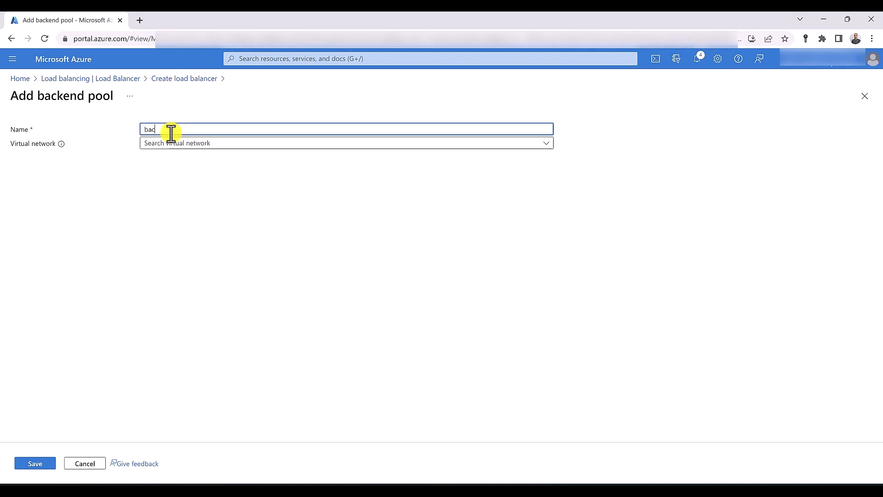
pyautogui.write('ckend')
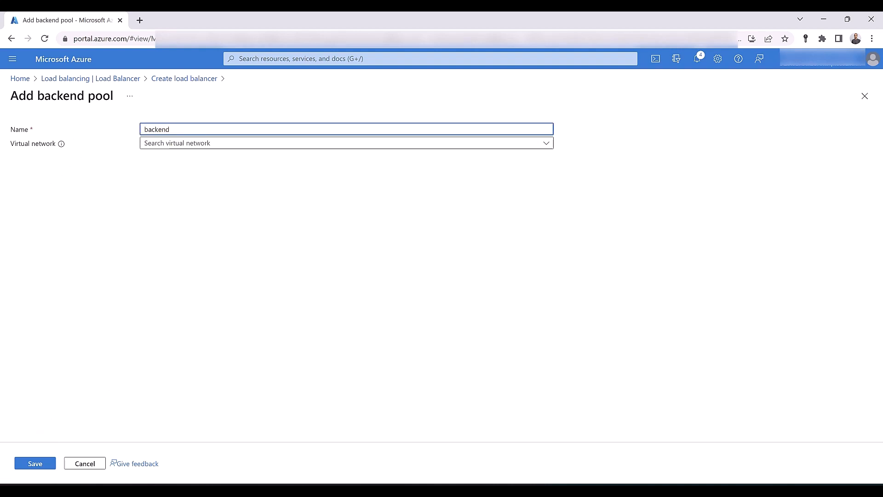
pyautogui.click(36, 465)
pyautogui.click(187, 467)
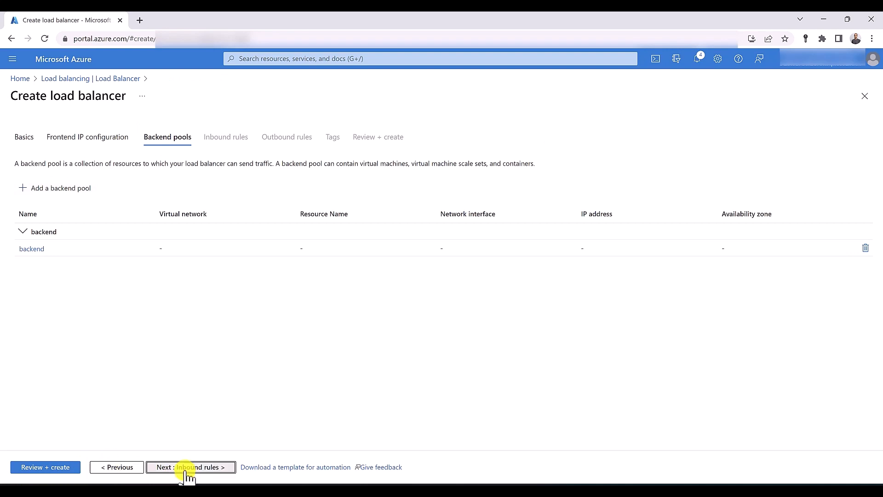
pyautogui.click(187, 467)
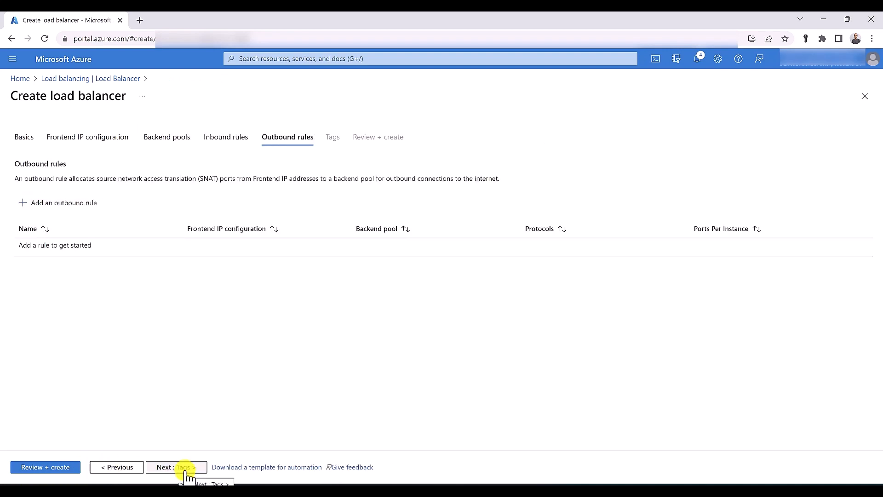
# Start a new outbound rule from the Outbound rules step
pyautogui.click(52, 207)
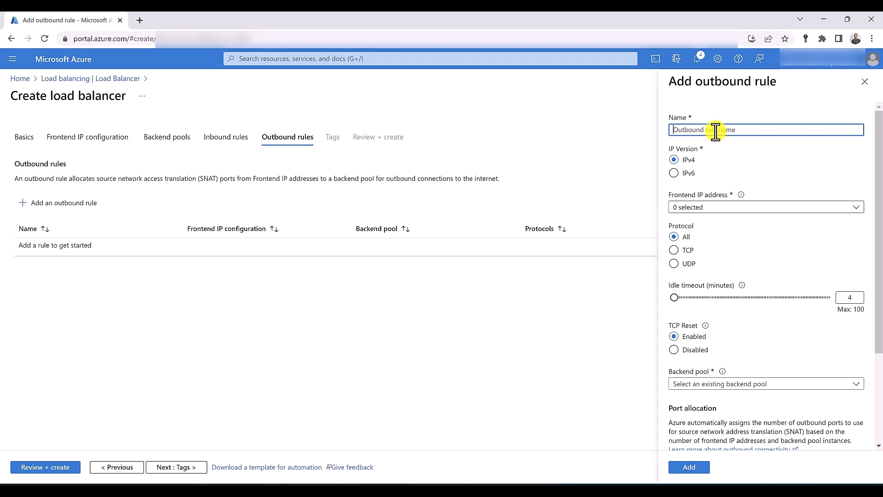
# Name the outbound rule rule01 with frontend IP, TCP reset off, and backend pool 'backend'
pyautogui.write('rule01')
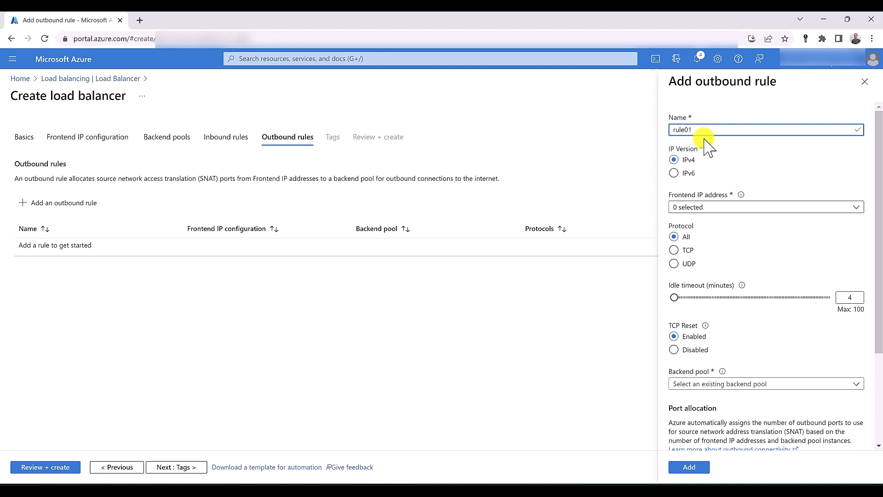
pyautogui.click(725, 207)
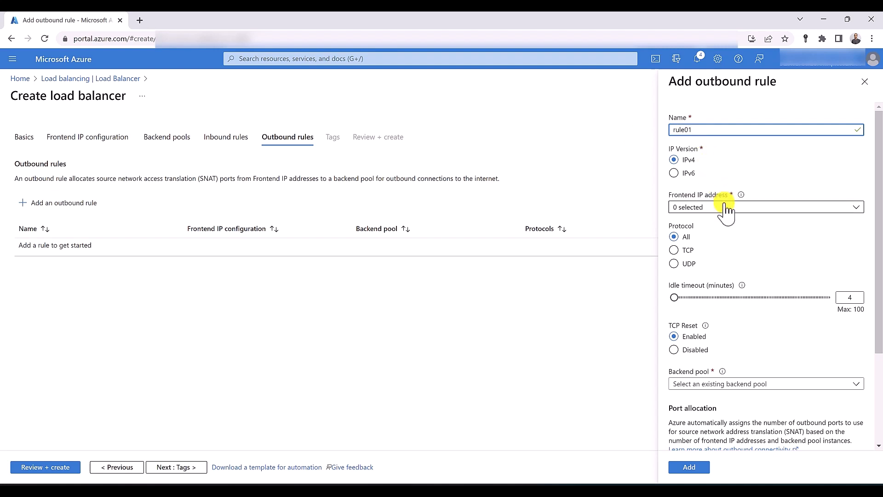
pyautogui.click(729, 222)
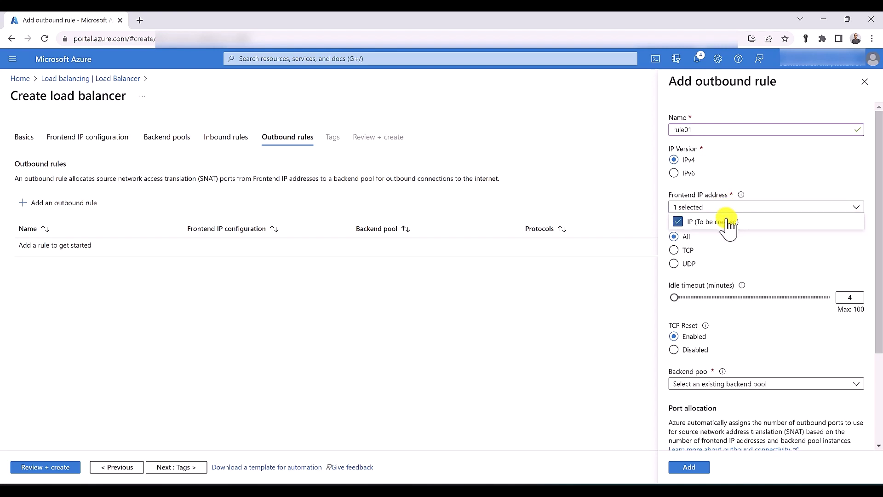
pyautogui.click(733, 241)
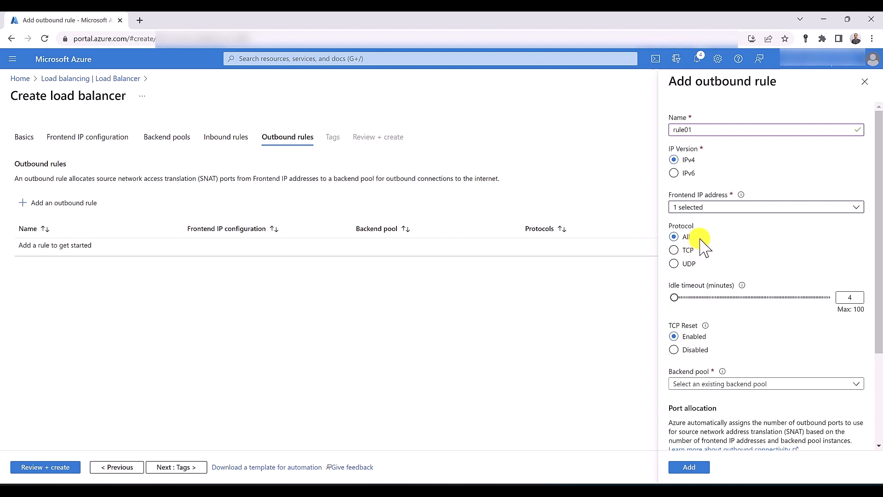
pyautogui.scroll(-3, 703, 244)
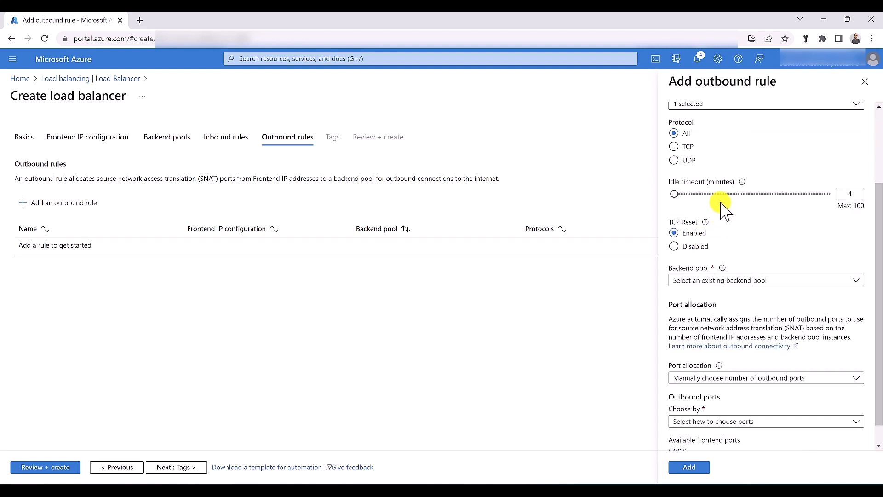
pyautogui.click(694, 248)
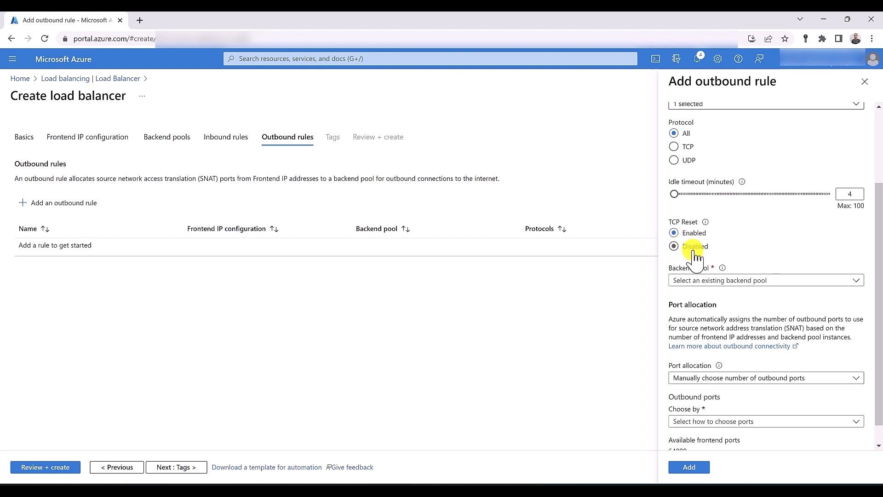
pyautogui.click(694, 279)
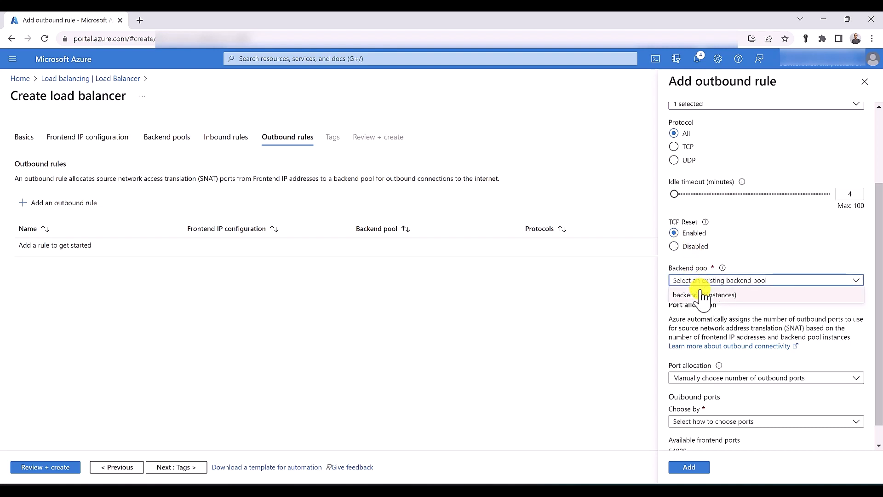
pyautogui.click(702, 295)
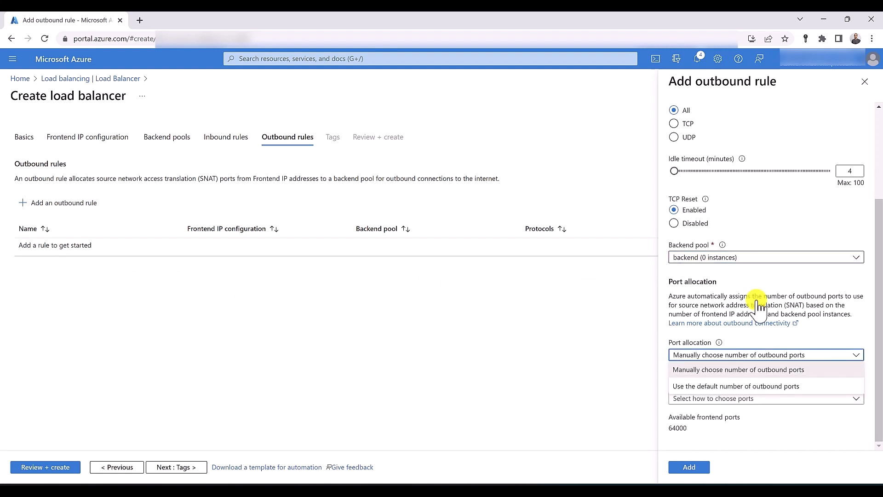
pyautogui.click(752, 296)
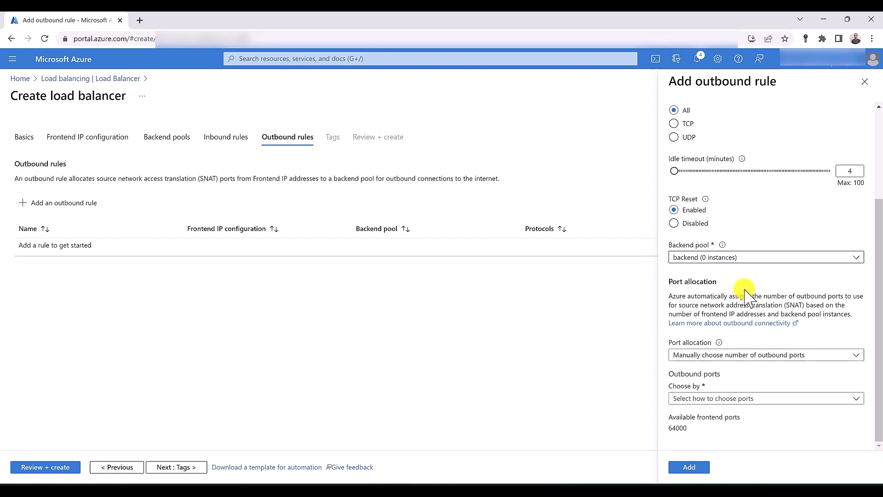
# Manually allocate outbound ports by ports per instance, replacing 64000 with 10000
pyautogui.click(751, 358)
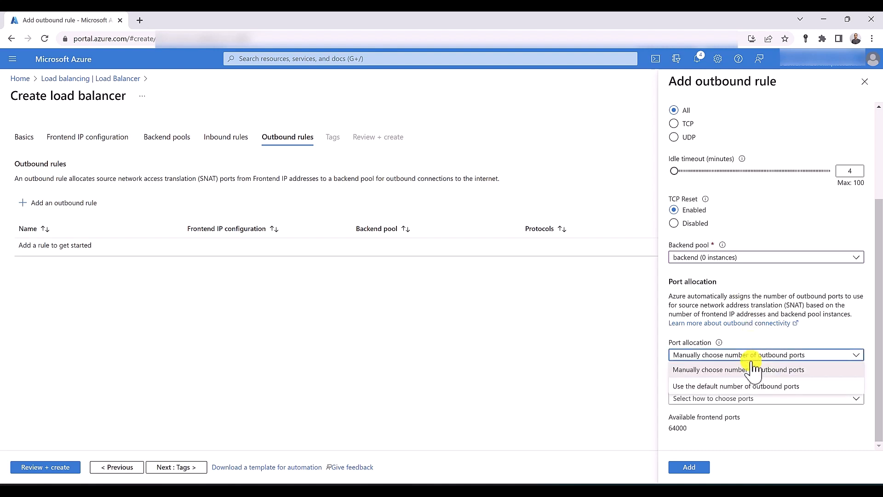
pyautogui.click(754, 386)
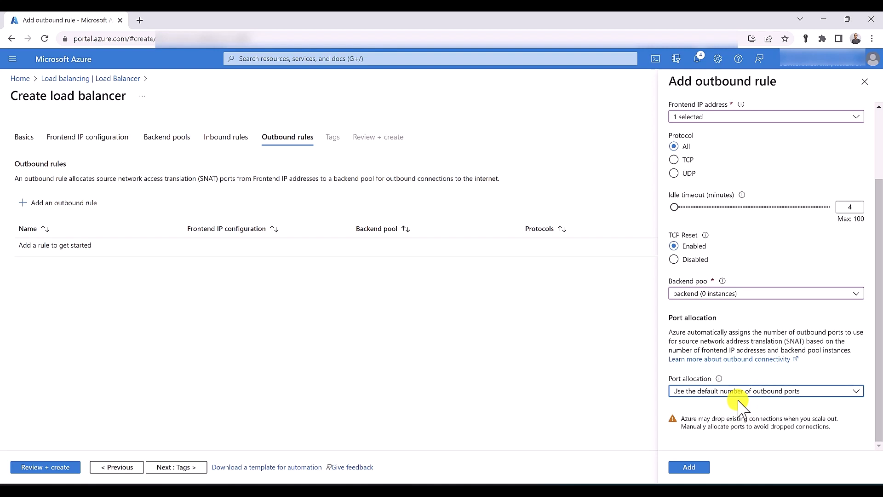
pyautogui.click(735, 391)
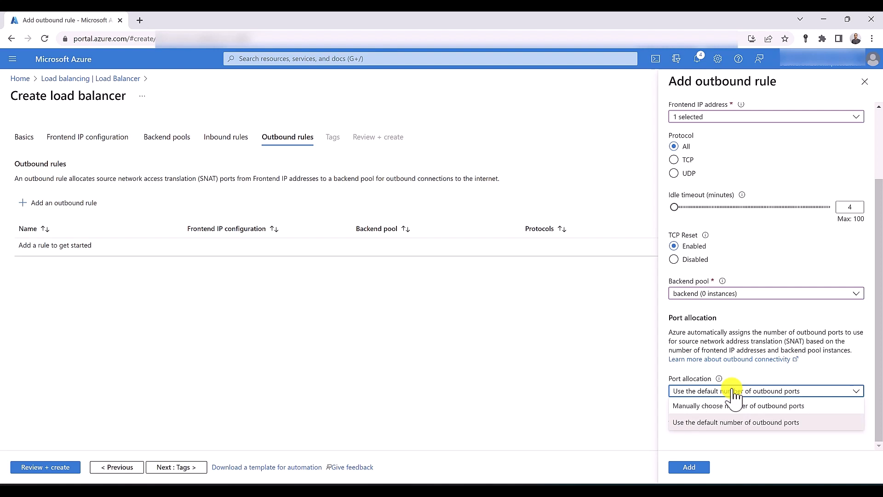
pyautogui.click(734, 406)
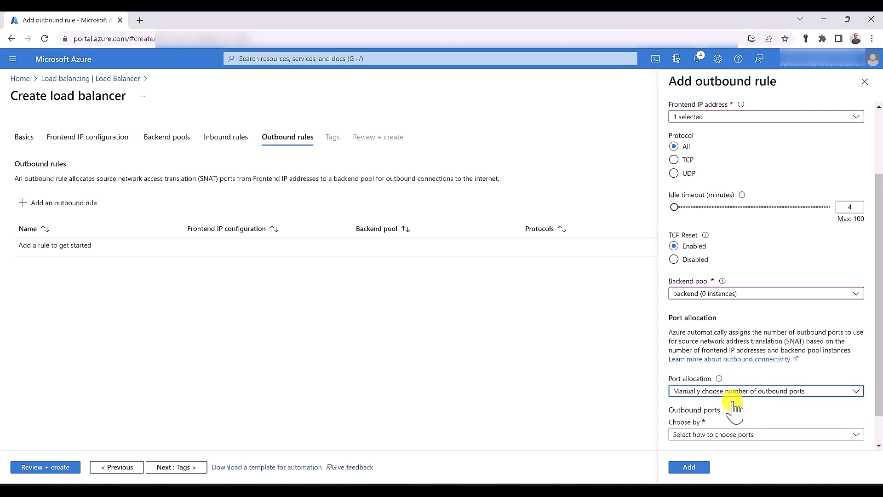
pyautogui.scroll(-1, 734, 407)
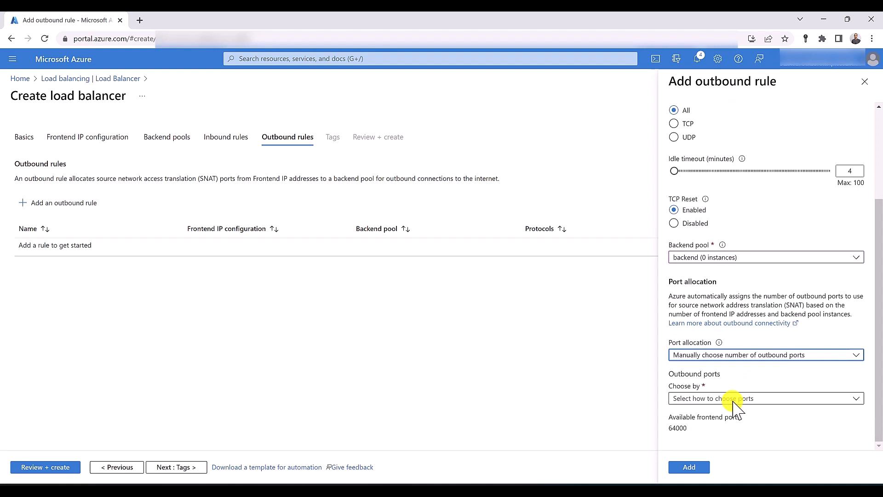
pyautogui.click(734, 401)
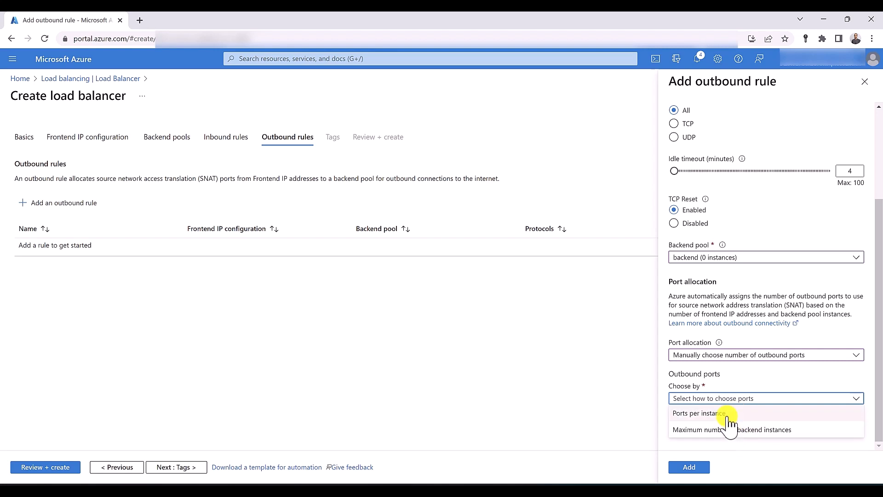
pyautogui.click(727, 414)
pyautogui.scroll(-1, 736, 414)
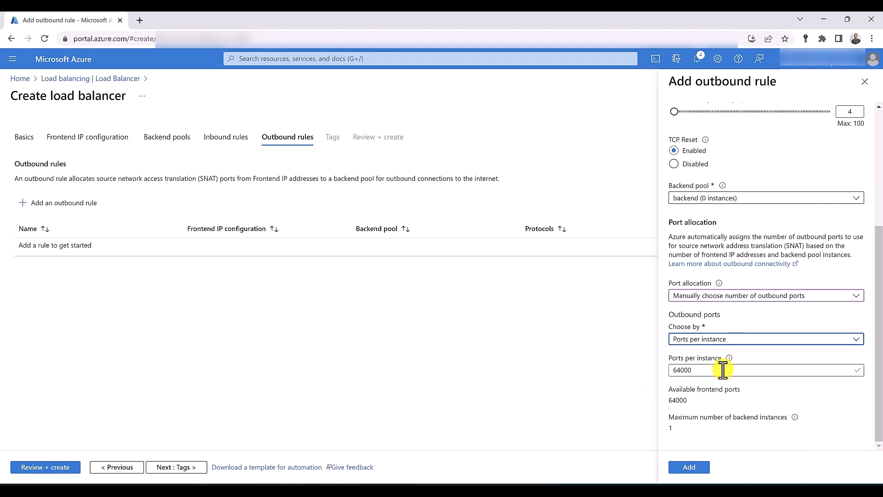
pyautogui.doubleClick(723, 369)
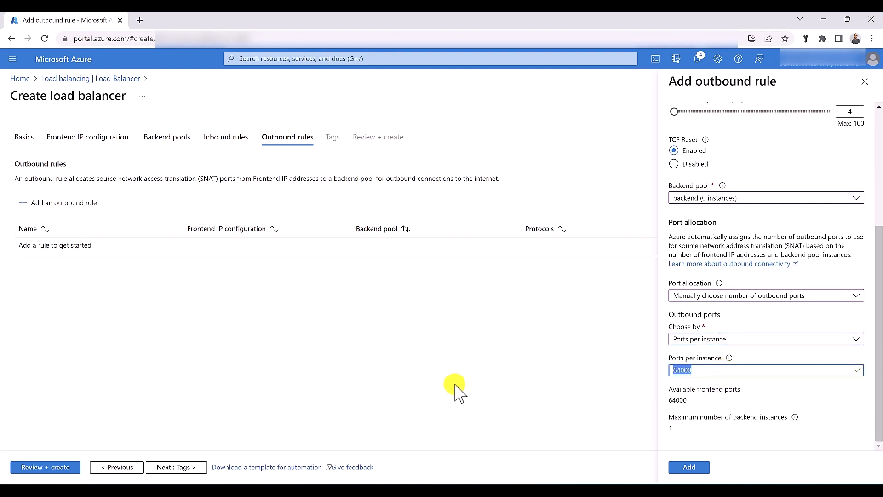
pyautogui.write('10000')
pyautogui.scroll(1, 708, 416)
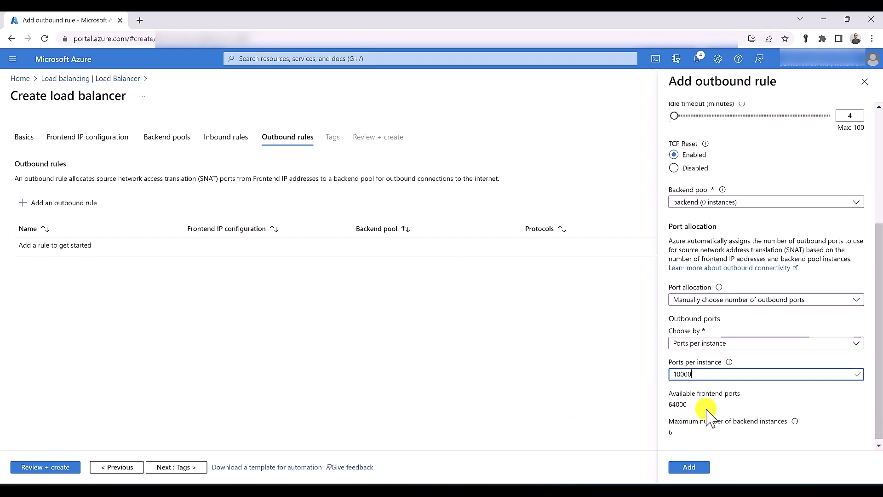
# Scroll back to the top of the outbound rule form
pyautogui.scroll(4, 708, 416)
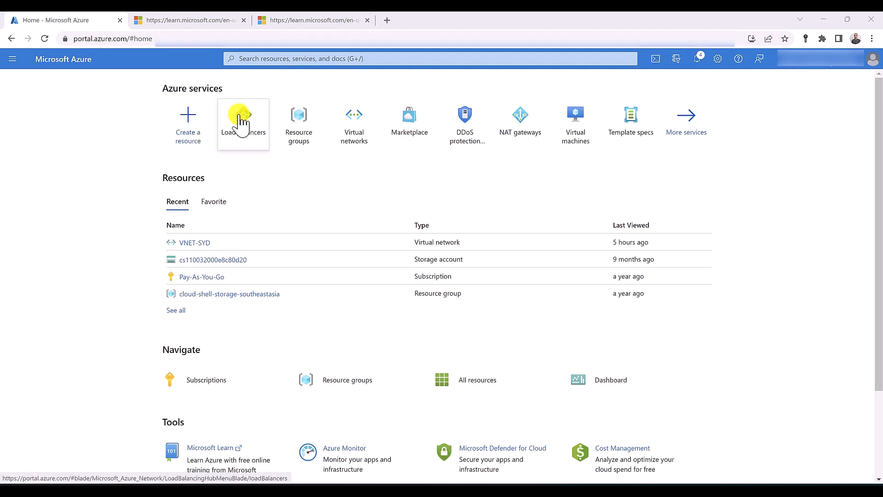
# Create a public load balancer 'LB' in RG-SYD and start adding its frontend IP configuration
pyautogui.click(258, 122)
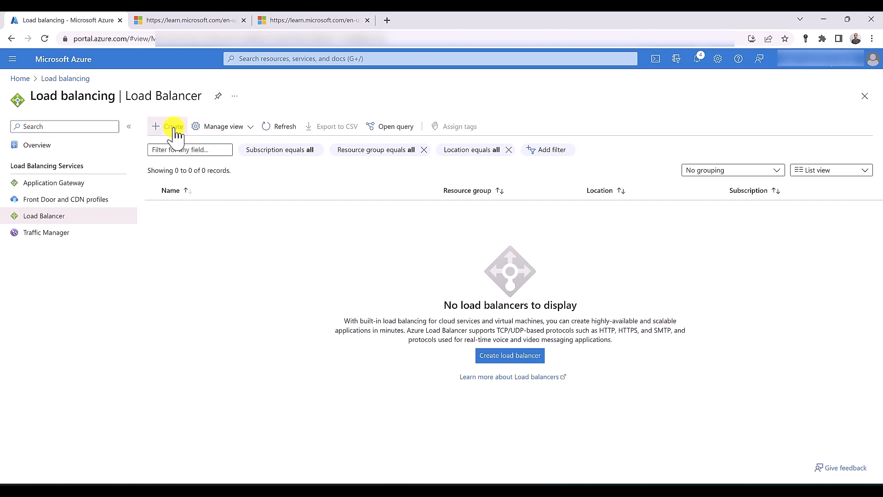
pyautogui.click(173, 128)
pyautogui.click(216, 251)
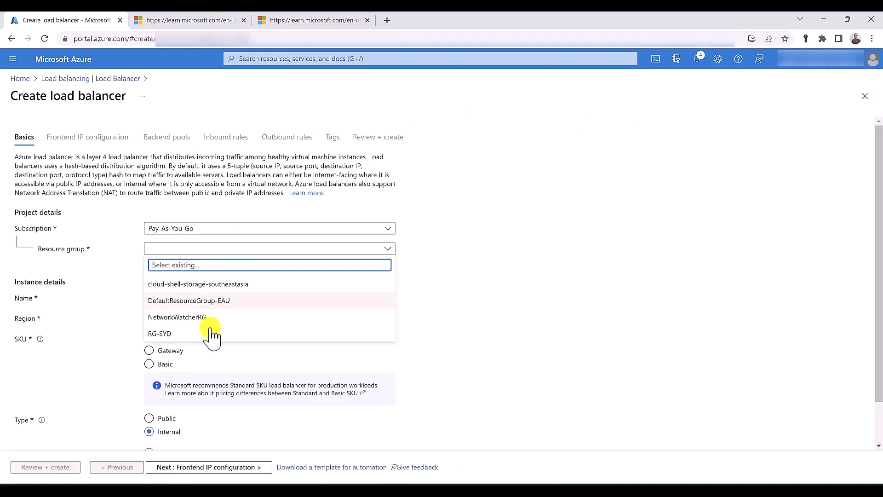
pyautogui.click(208, 334)
pyautogui.click(190, 297)
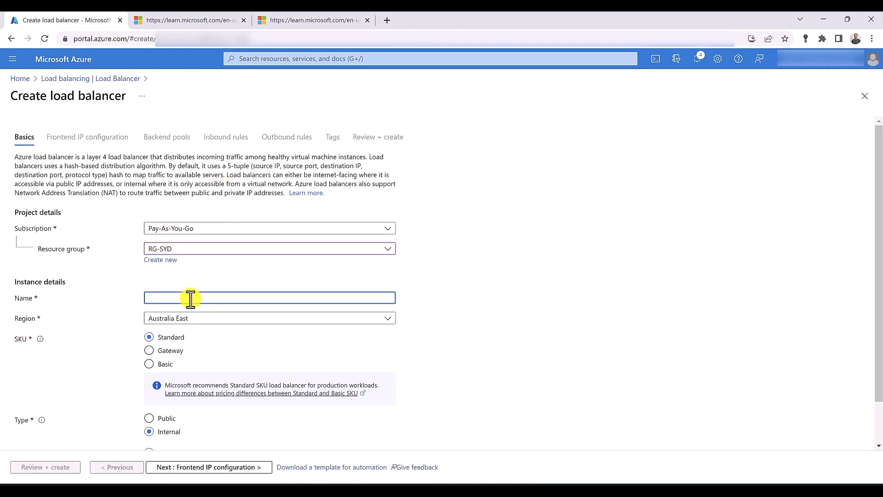
pyautogui.write('LB')
pyautogui.scroll(-1, 191, 297)
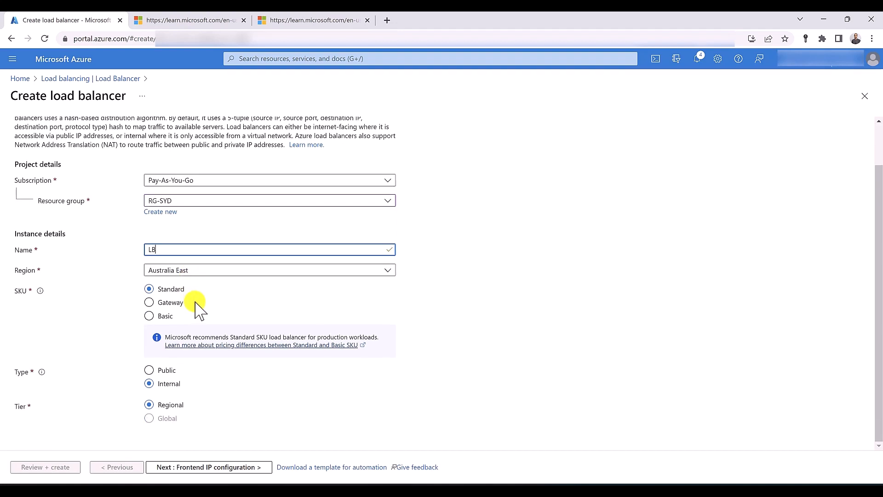
pyautogui.click(165, 371)
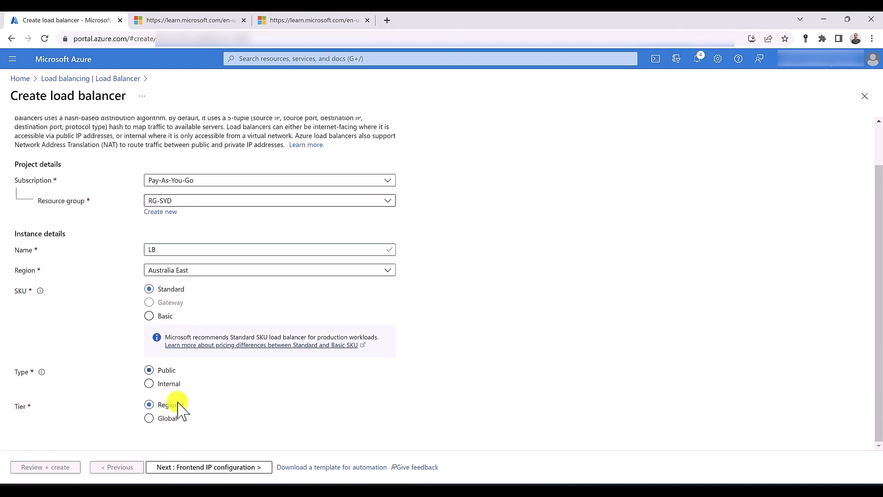
pyautogui.click(196, 467)
pyautogui.click(53, 189)
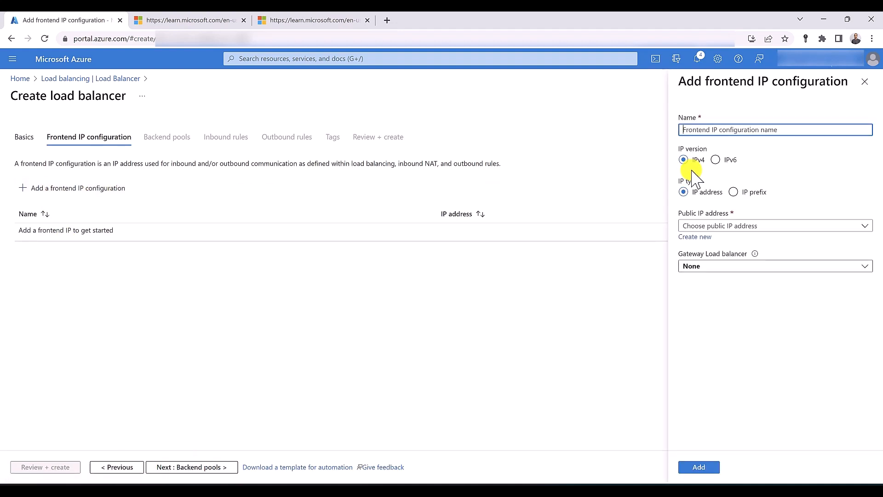
# Name the frontend 'IP' with new zone-redundant public IP P-IP, then view the Learn diagram
pyautogui.write('IP')
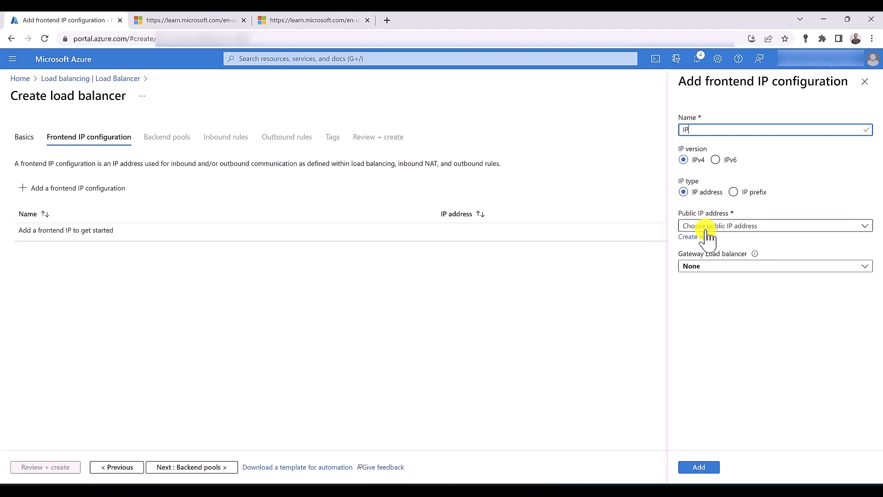
pyautogui.click(702, 238)
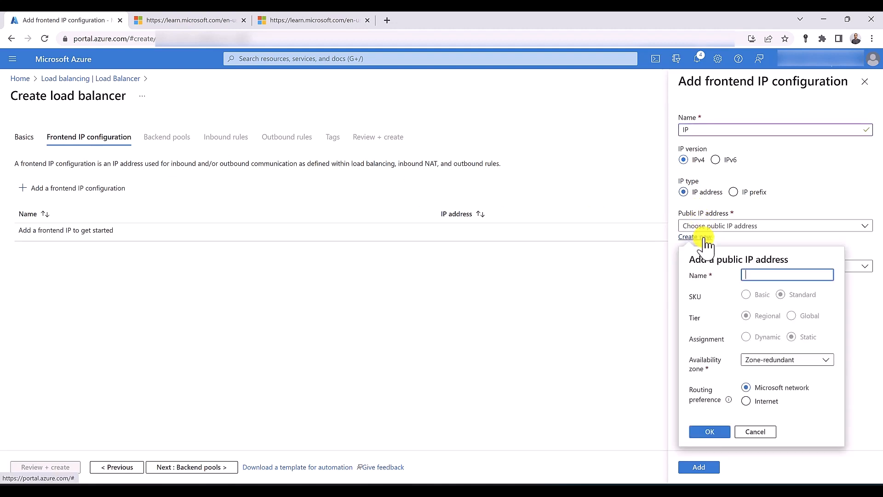
pyautogui.write('P-IP')
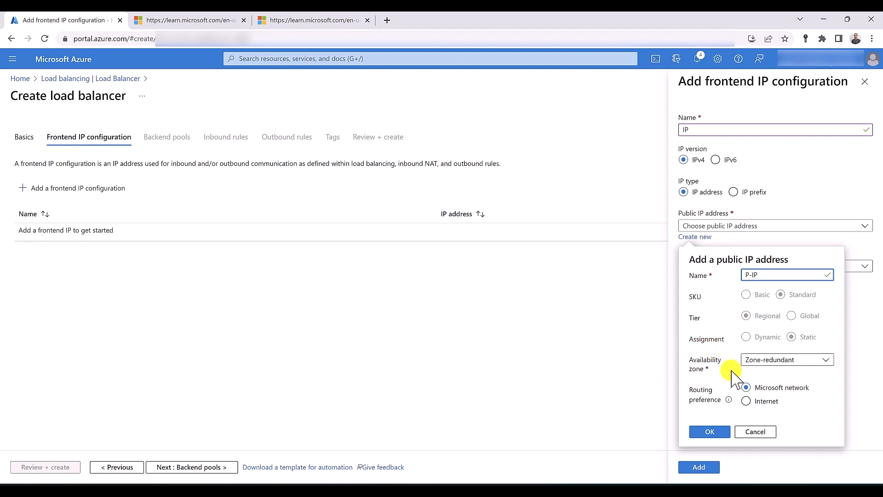
pyautogui.click(811, 362)
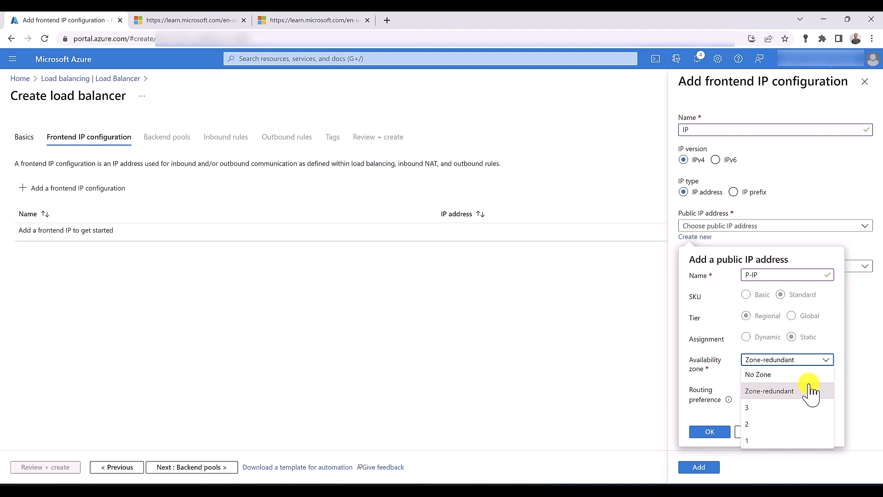
pyautogui.click(811, 393)
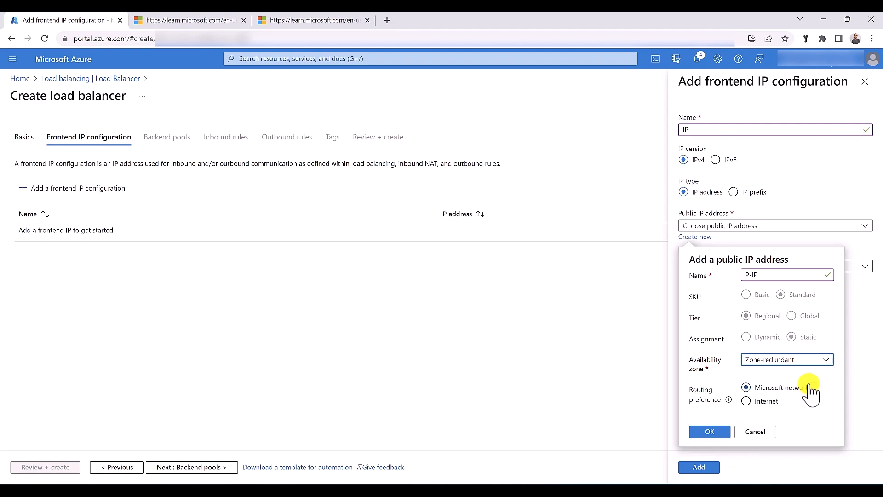
pyautogui.click(190, 25)
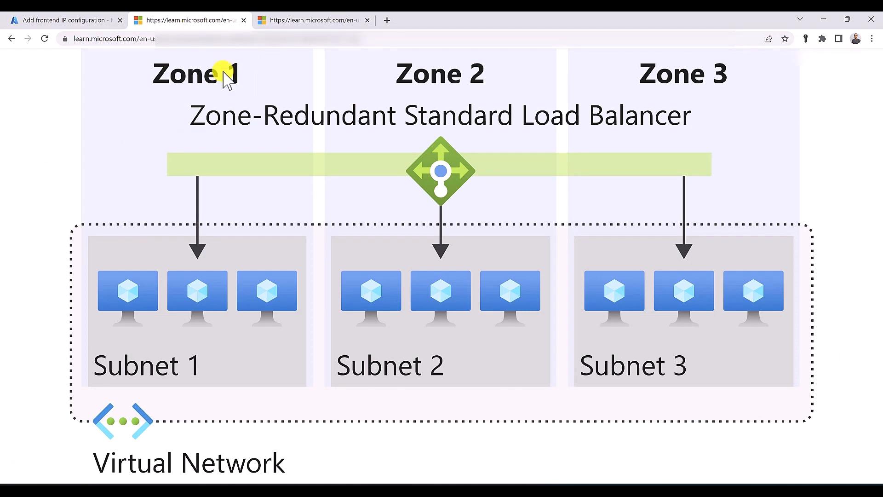
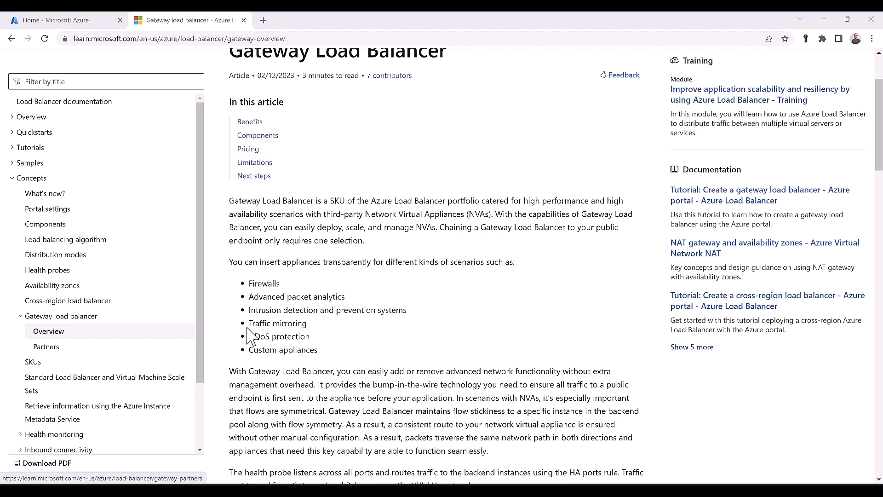
# Skim the Gateway Load Balancer partners article on Microsoft Learn, then close the docs tab
pyautogui.click(52, 349)
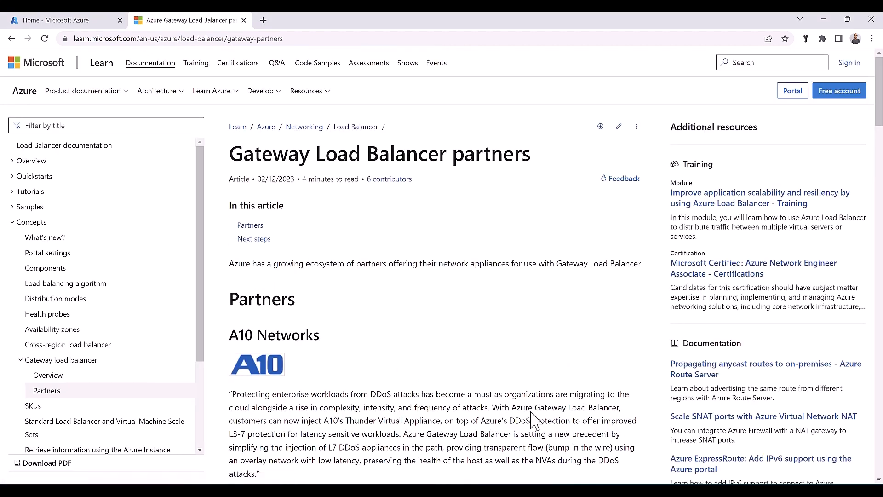
pyautogui.scroll(-5, 457, 360)
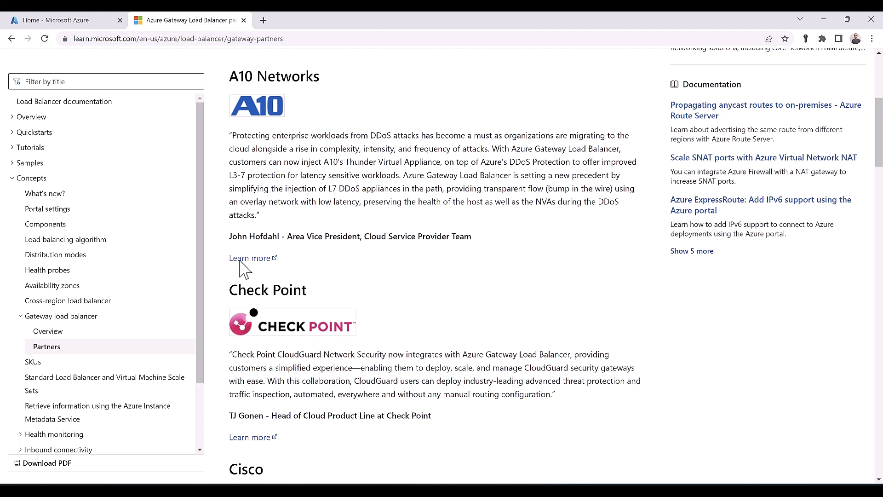
pyautogui.hotkey('ctrl', 'w')
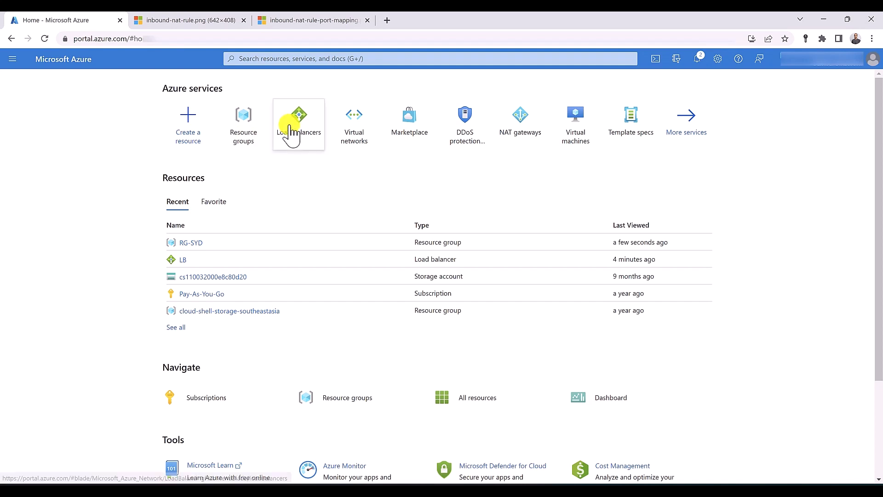
# Start creating a load balancer in a new resource group named RG-SYD
pyautogui.click(292, 131)
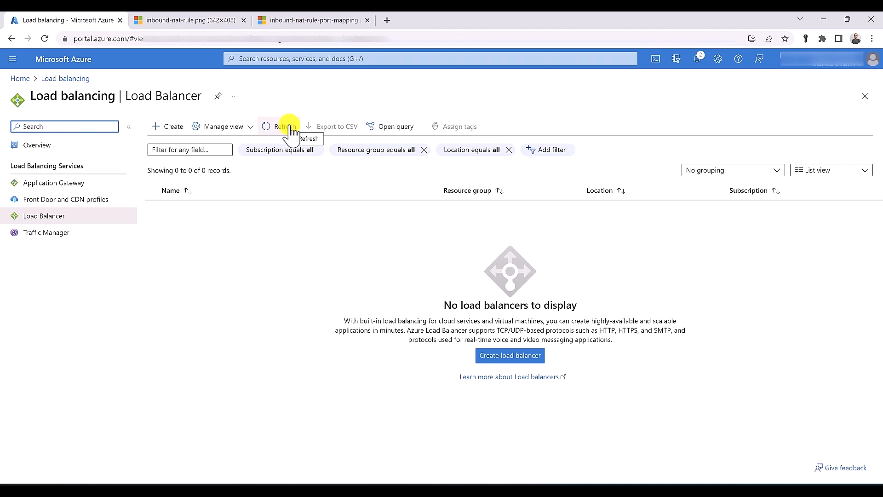
pyautogui.click(170, 129)
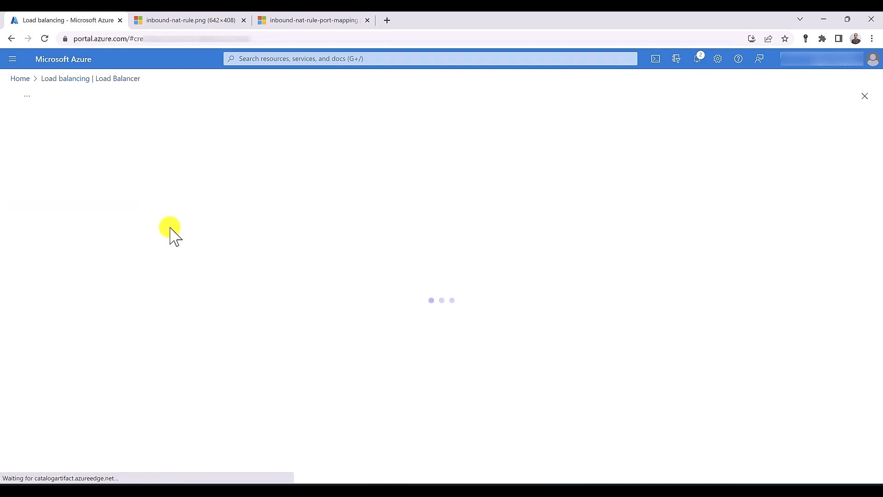
pyautogui.click(173, 260)
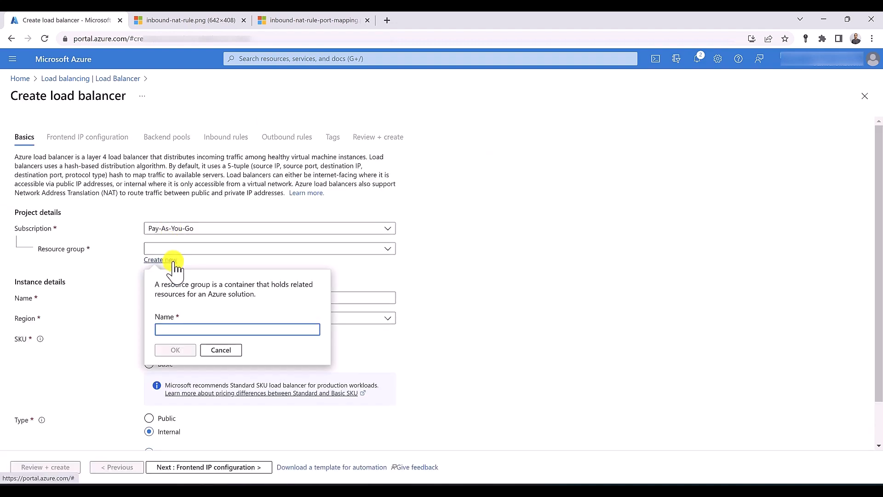
pyautogui.write('RG-SYD')
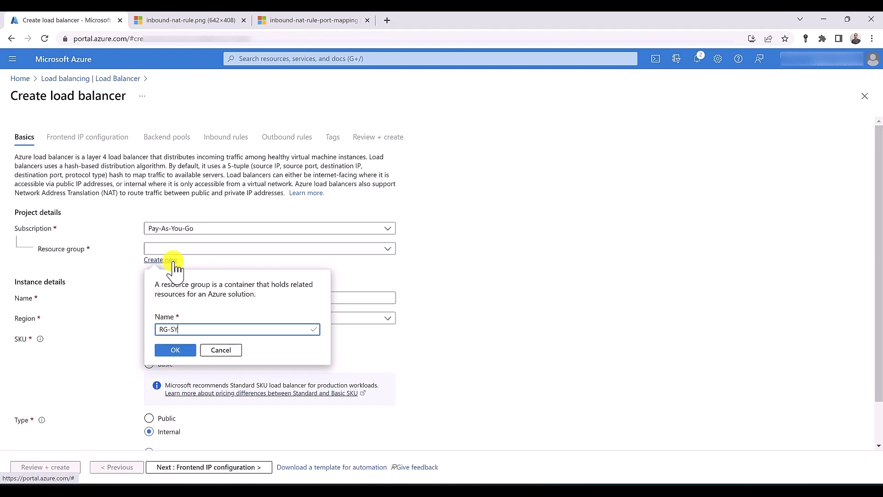
pyautogui.click(191, 353)
# Name the load balancer LB, in region Australia East, with type Public
pyautogui.click(191, 301)
pyautogui.write('LB')
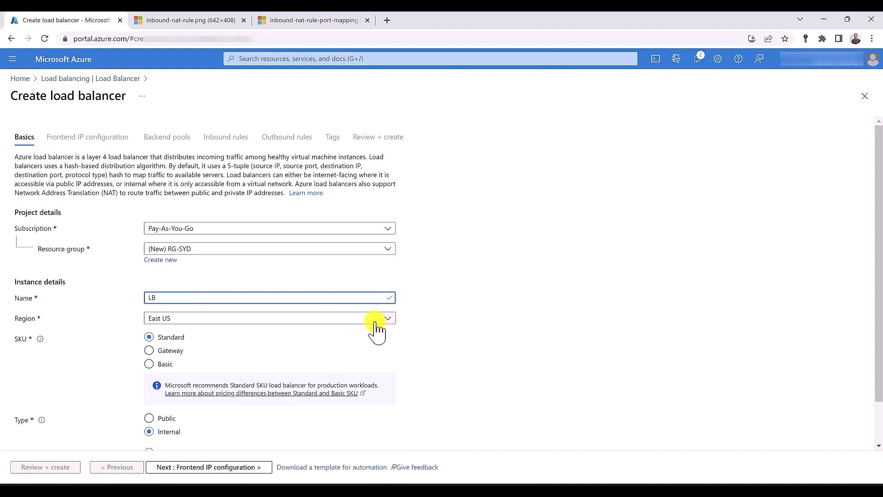
pyautogui.click(347, 319)
pyautogui.click(202, 113)
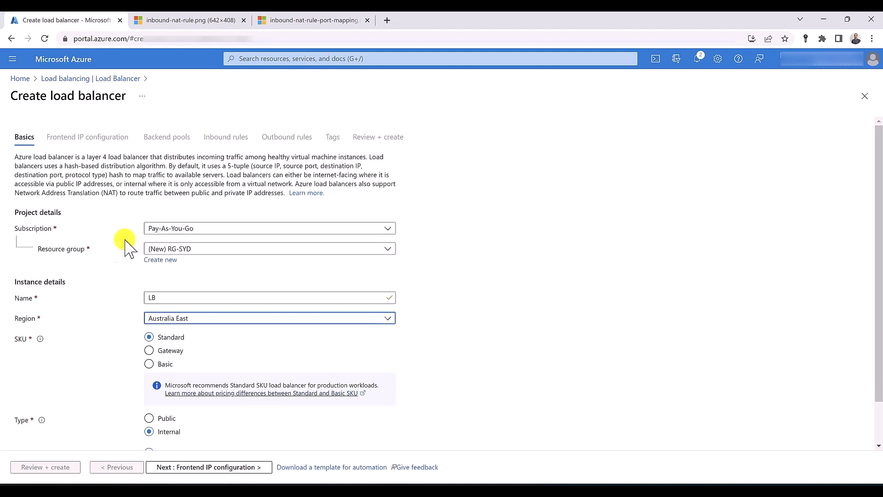
pyautogui.scroll(-1, 116, 256)
pyautogui.click(149, 370)
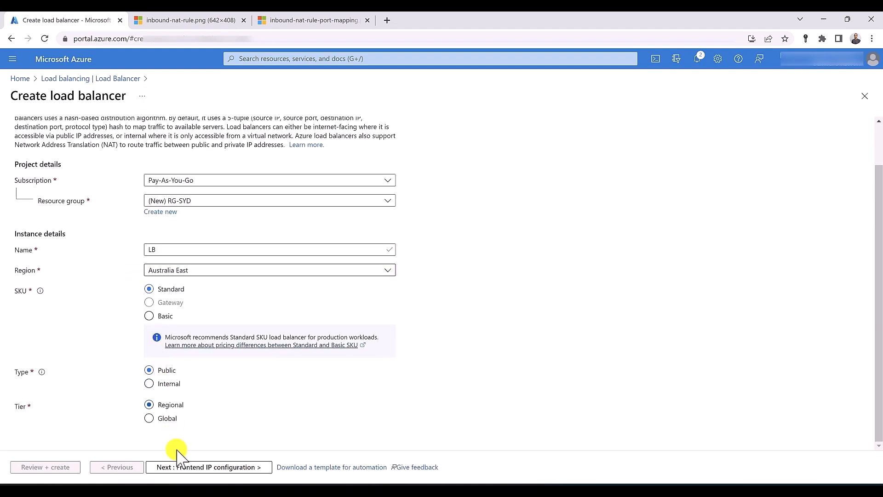
pyautogui.scroll(1, 73, 185)
pyautogui.click(67, 141)
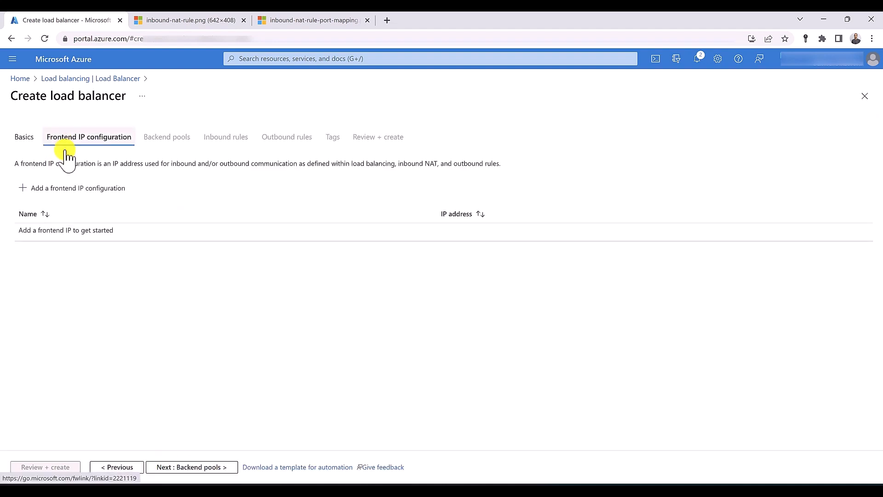
# Add frontend IP configuration 'IP' using a new public IP address named P-IP
pyautogui.click(60, 186)
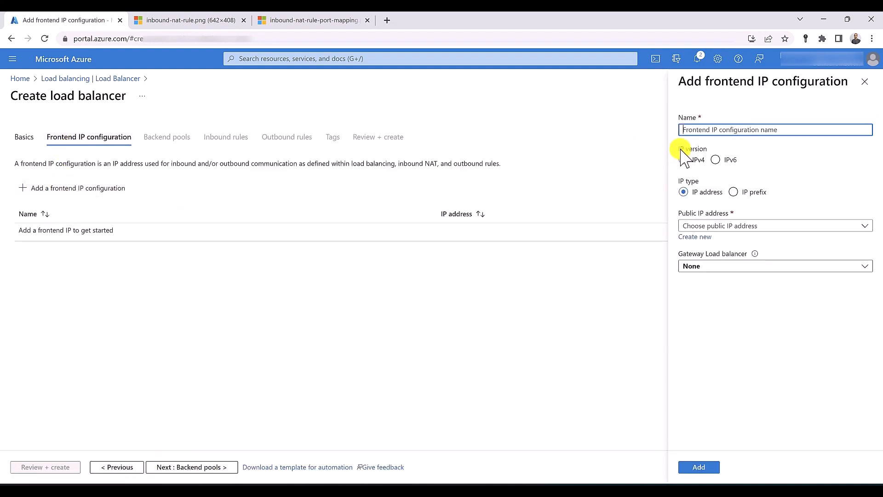
pyautogui.write('IP')
pyautogui.press('Tab')
pyautogui.press('Tab')
pyautogui.press('Tab')
pyautogui.press('Tab')
pyautogui.press('Return')
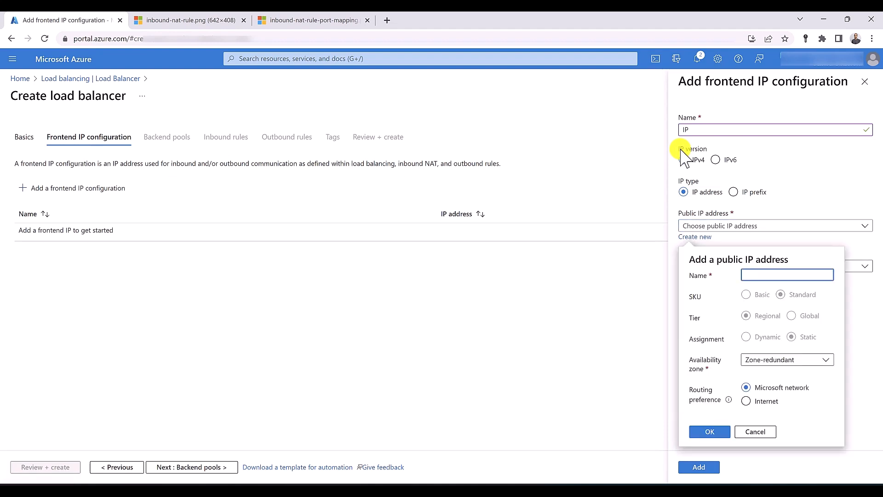
pyautogui.write('P-IP')
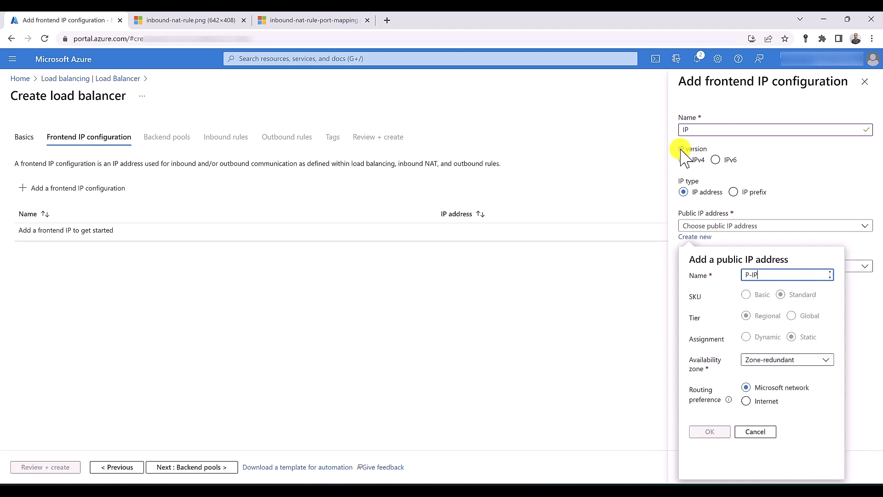
pyautogui.click(709, 432)
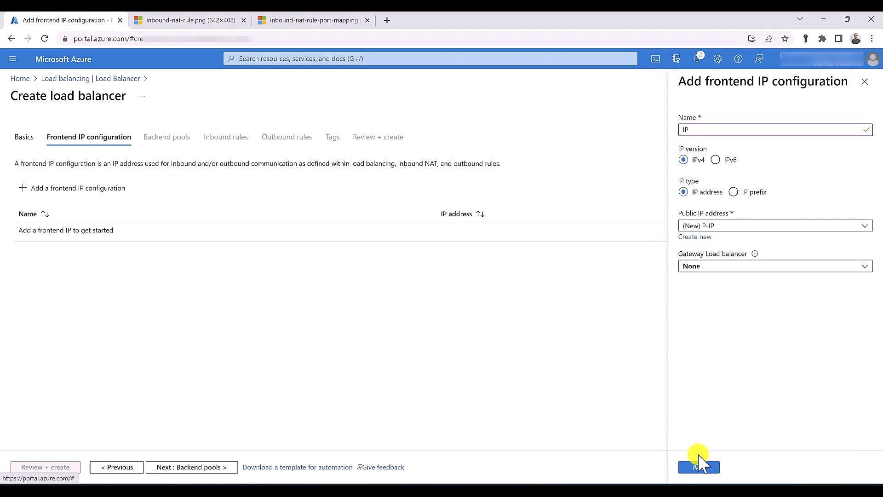
pyautogui.click(698, 467)
# Add a backend pool named 'backend' to the load balancer
pyautogui.click(174, 467)
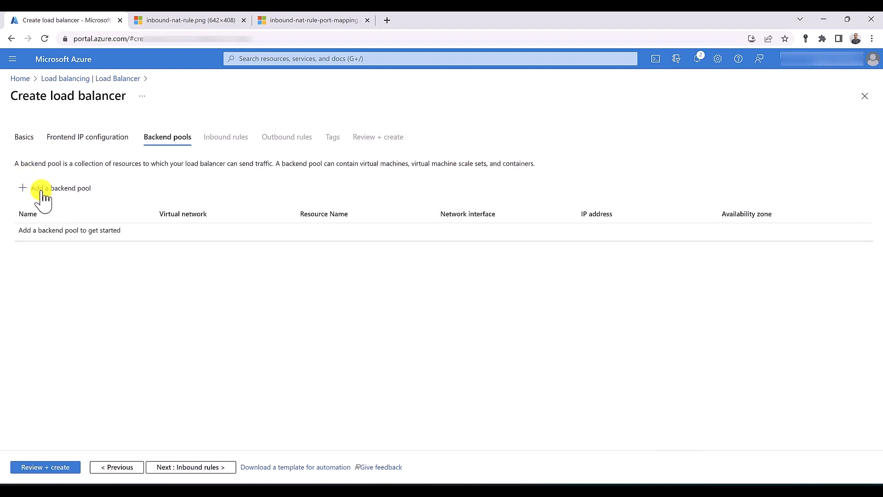
pyautogui.click(47, 188)
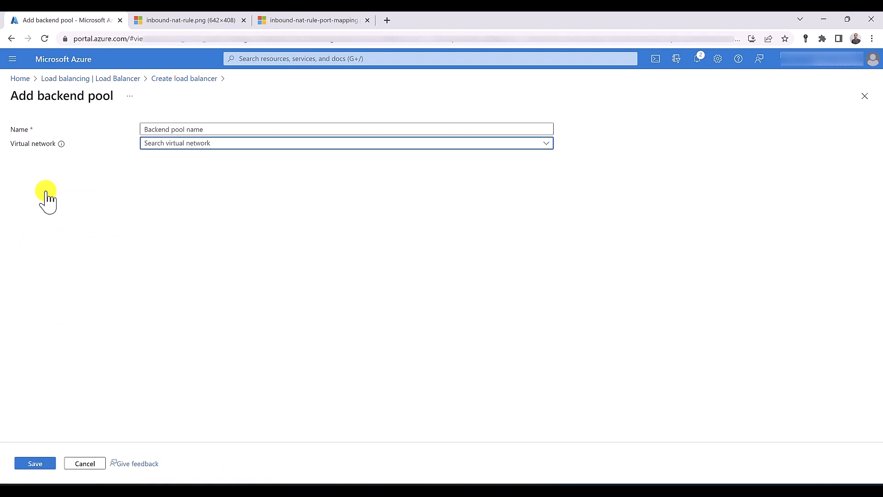
pyautogui.write('backend')
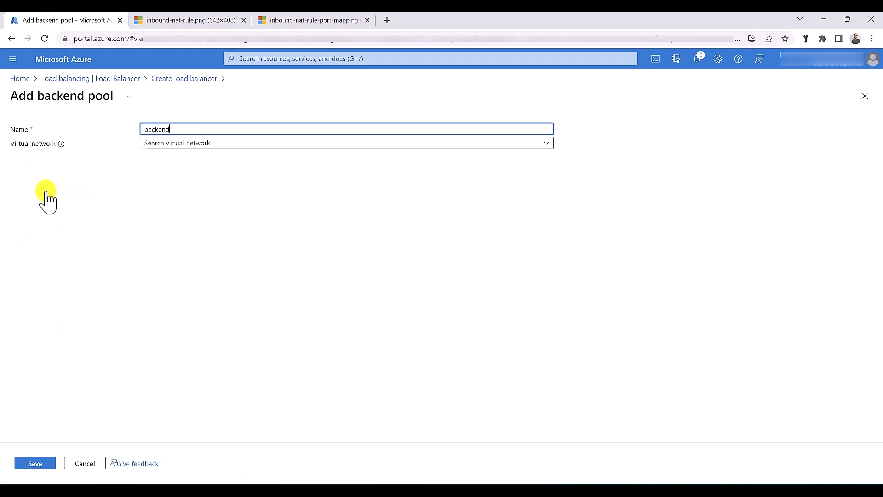
pyautogui.click(37, 464)
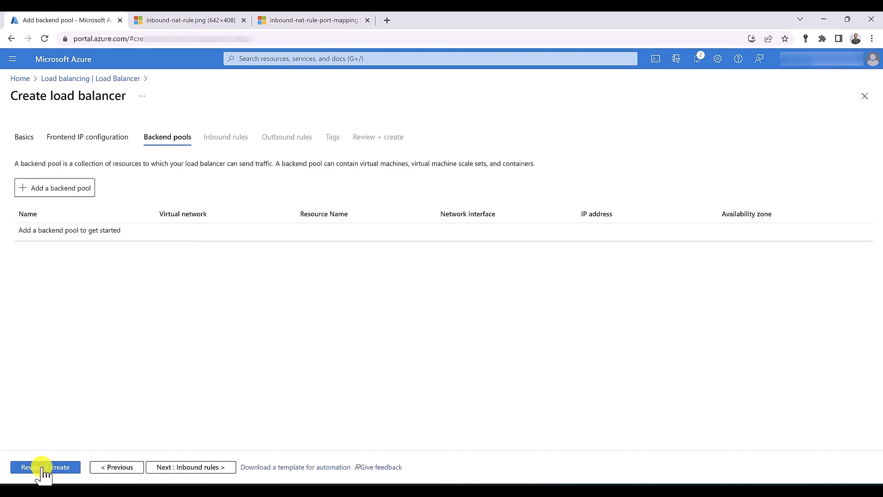
# Validate the LB load balancer with Review + create and deploy it
pyautogui.click(178, 475)
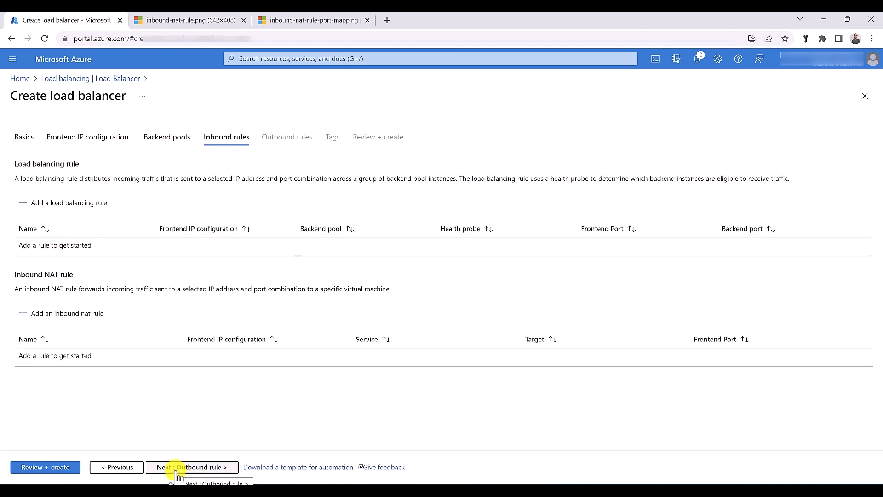
pyautogui.click(52, 468)
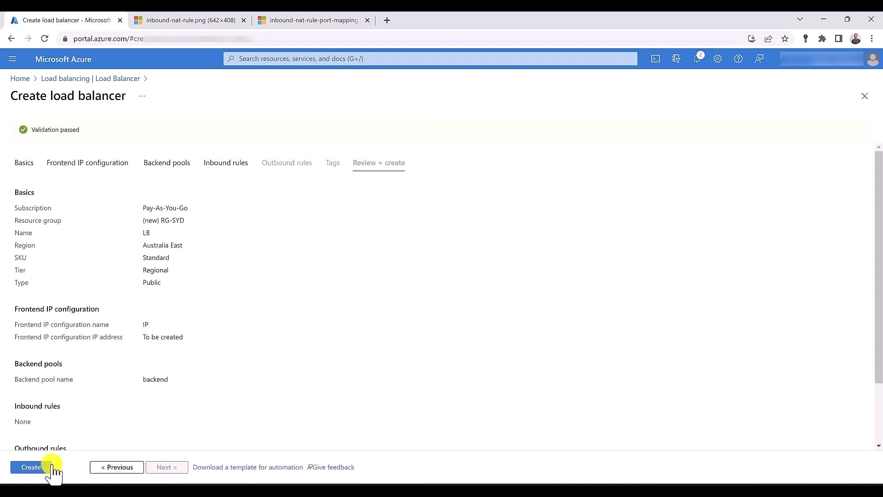
pyautogui.click(34, 470)
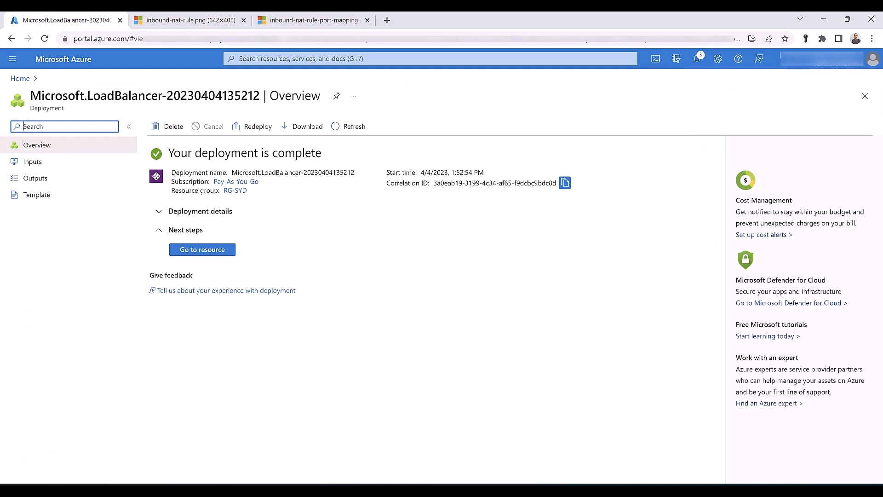
# Open LB's empty Inbound NAT rules list, then view the inbound-nat-rule.png diagram mapping ports 500–502 to 443
pyautogui.click(213, 252)
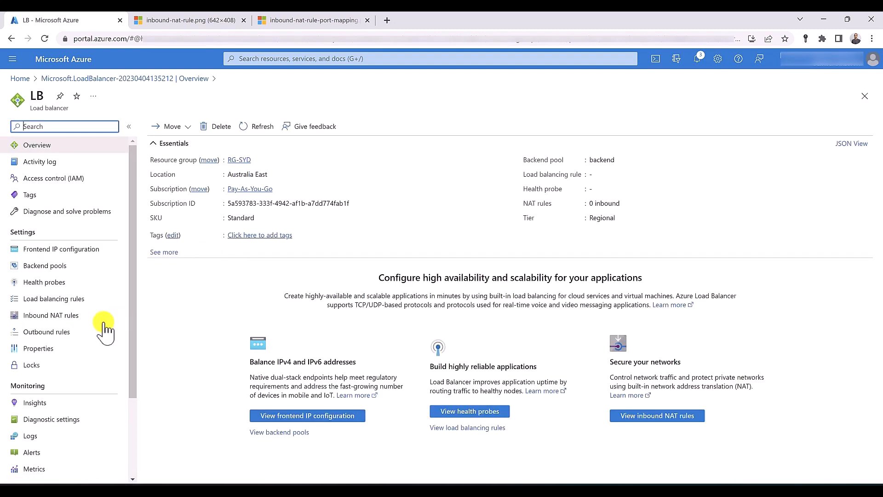
pyautogui.click(65, 317)
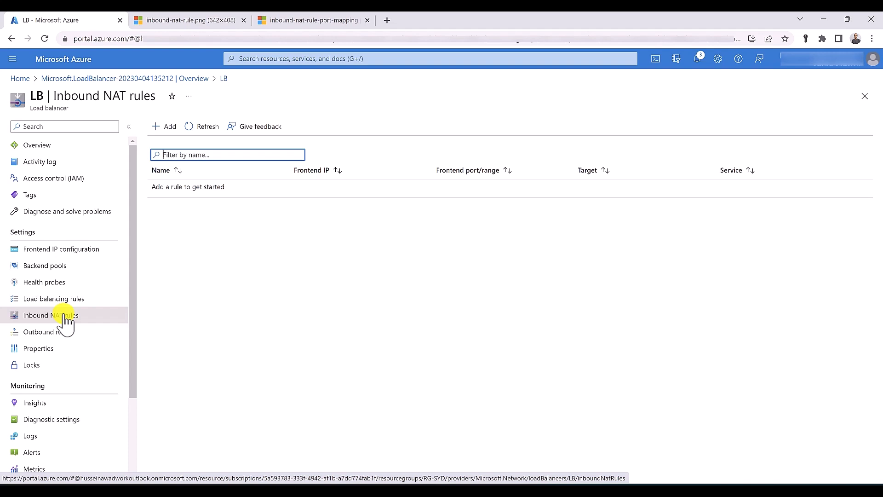
pyautogui.click(197, 20)
pyautogui.hotkey('ctrl', 'shift', 'Tab')
pyautogui.click(168, 20)
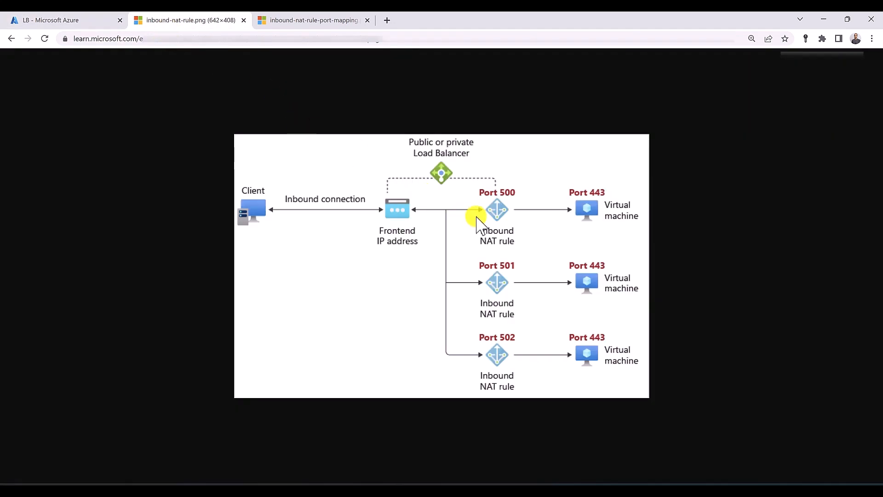
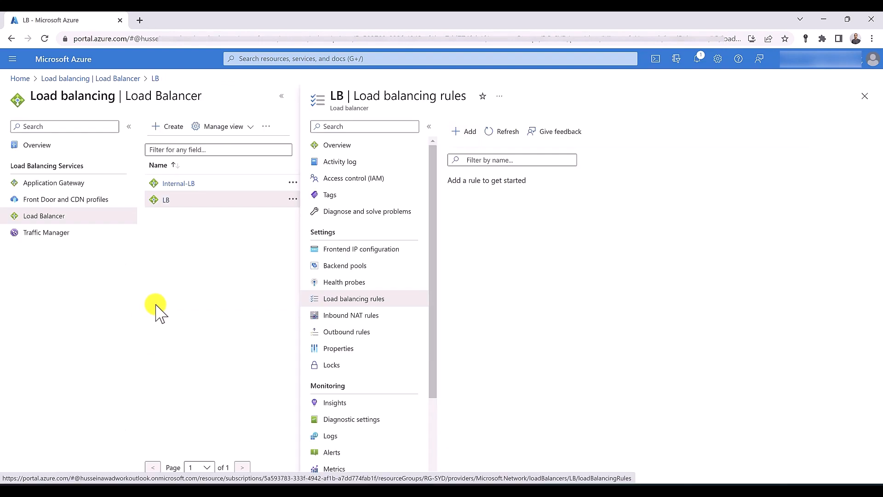
# Begin adding a load balancing rule from Internal-LB's Load balancing rules page
pyautogui.click(179, 184)
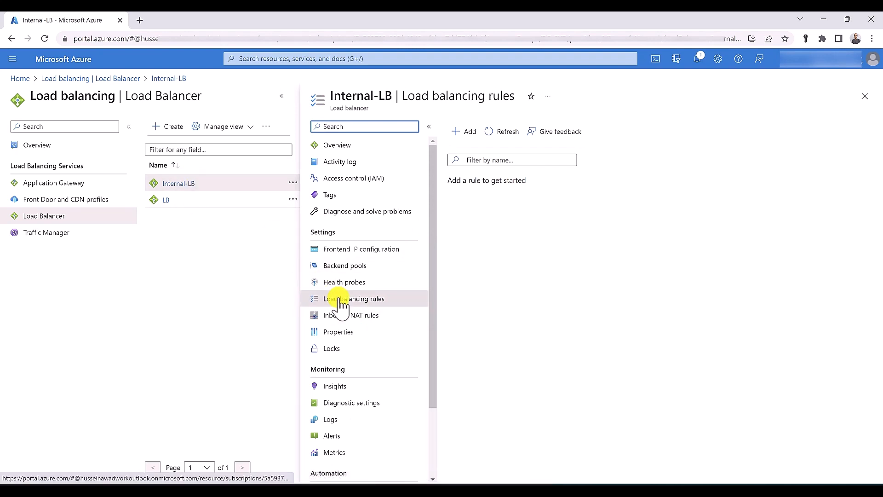
pyautogui.click(457, 134)
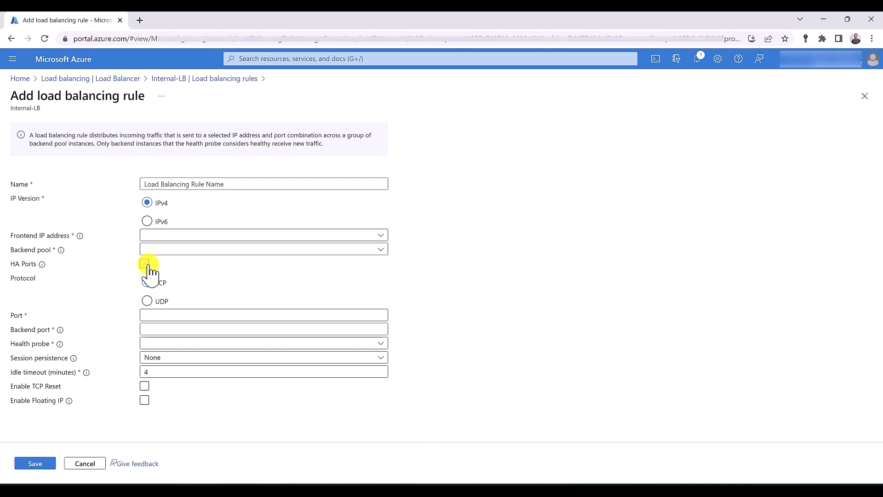
pyautogui.moveTo(42, 264)
# Tick HA Ports on the new Internal-LB load balancing rule
pyautogui.click(145, 265)
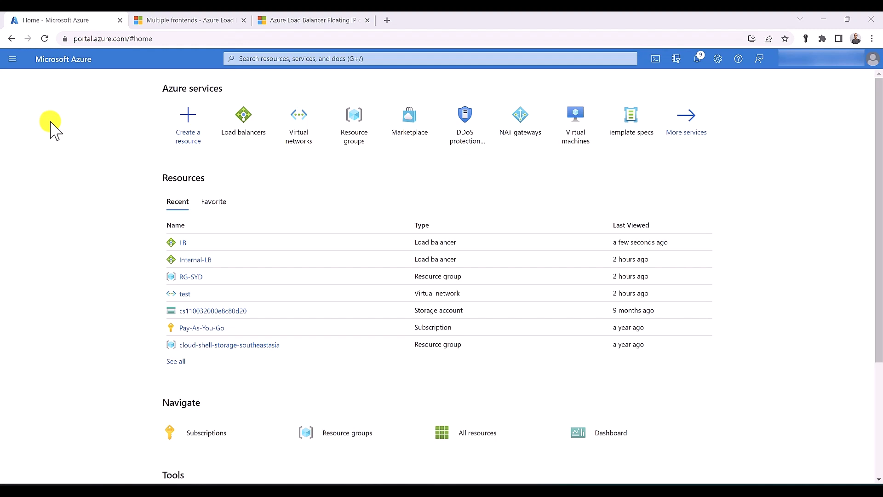
# Add a load balancing rule on LB using frontend IP 20.227.9.42
pyautogui.click(255, 130)
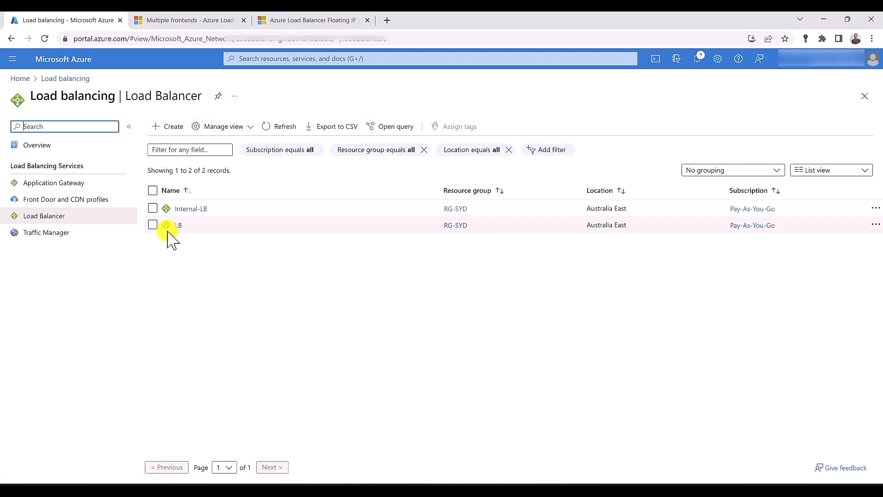
pyautogui.click(176, 224)
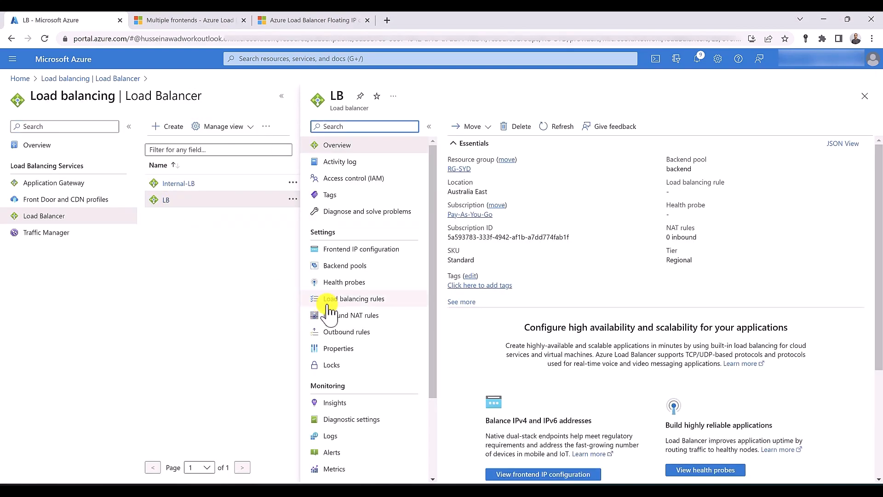
pyautogui.click(346, 300)
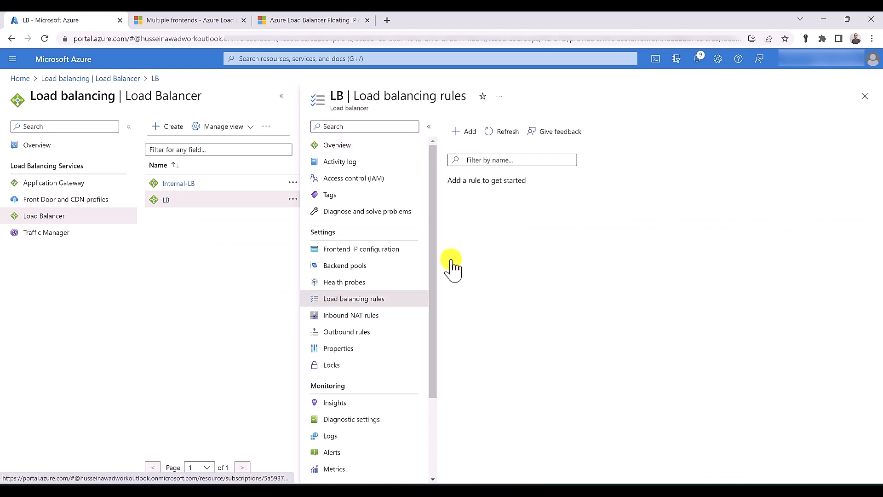
pyautogui.click(467, 132)
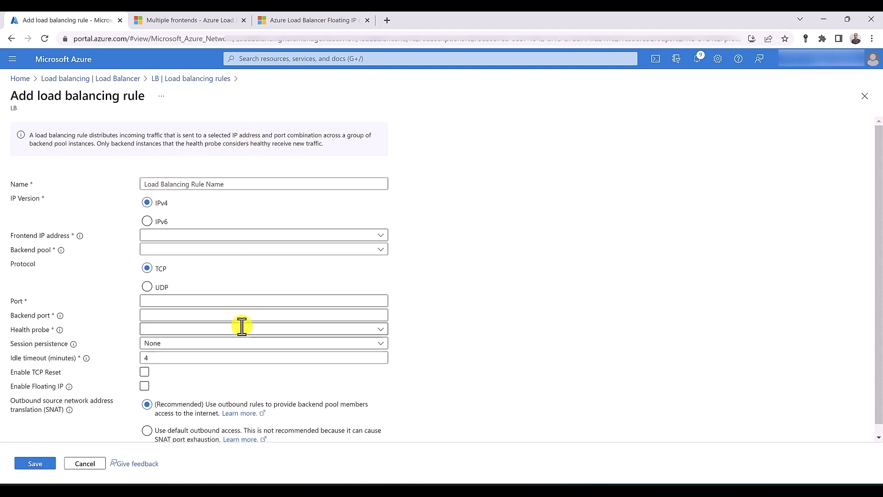
pyautogui.click(207, 235)
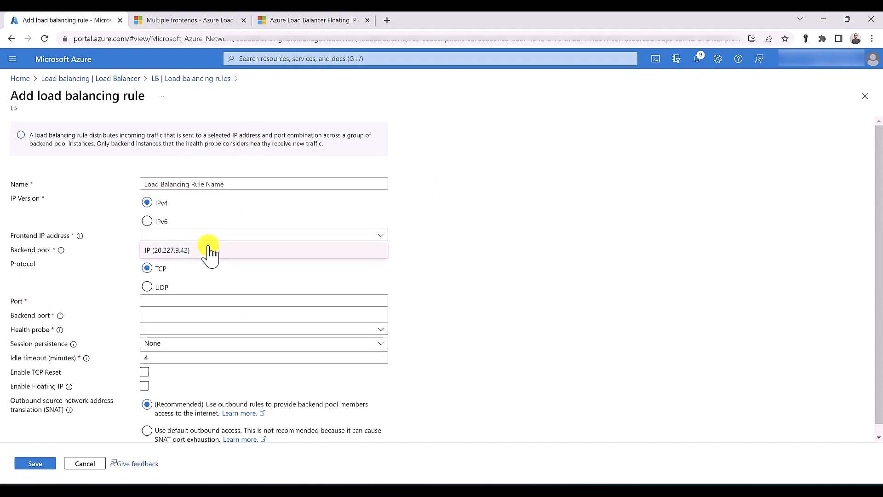
pyautogui.click(209, 250)
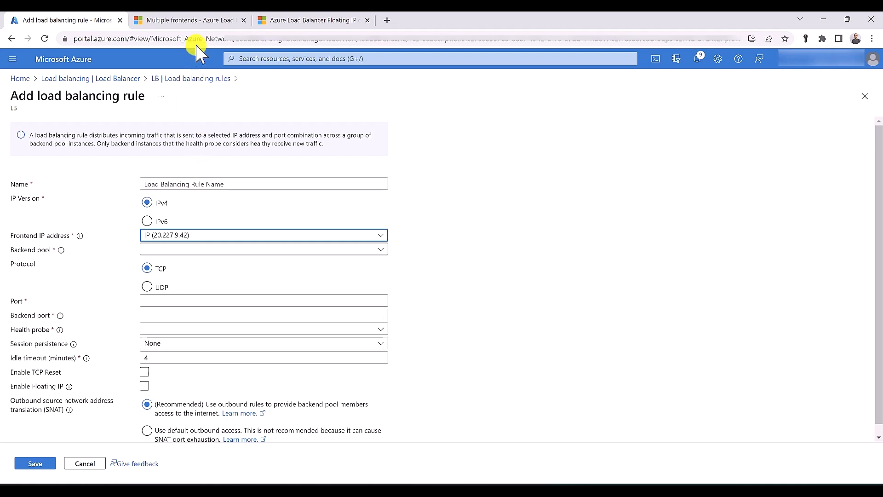
# Scroll the Multiple frontends article to the Rule type #1 mapping tables
pyautogui.click(196, 19)
pyautogui.scroll(-8, 220, 244)
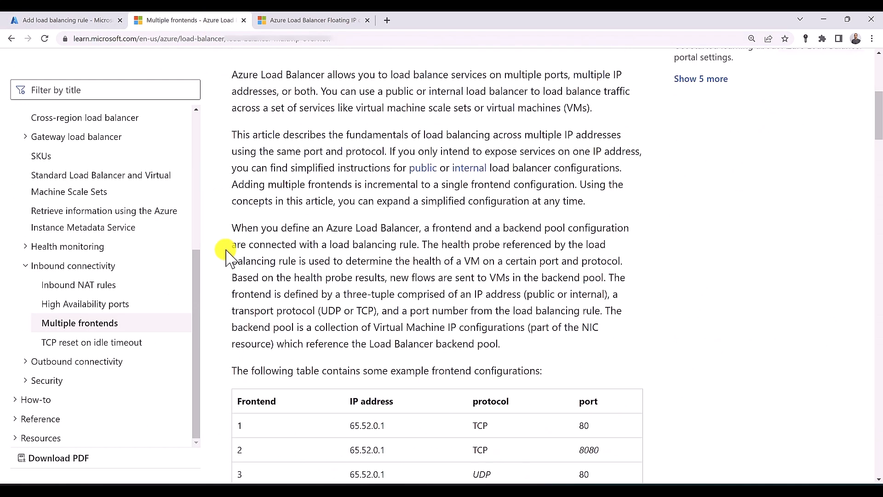
pyautogui.scroll(-2, 230, 258)
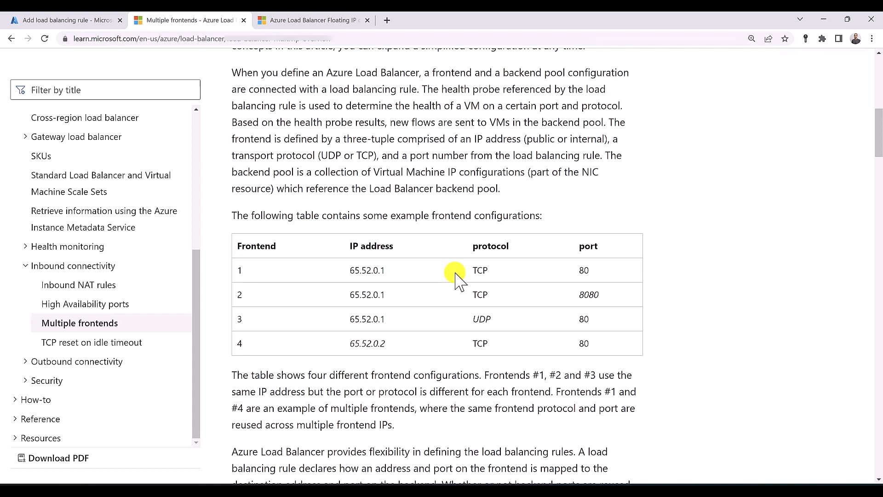
pyautogui.scroll(-9, 455, 275)
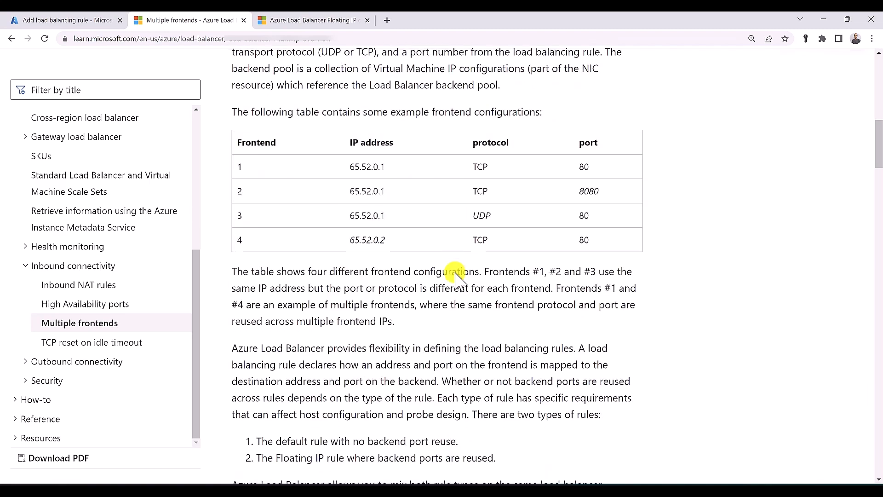
pyautogui.scroll(-7, 455, 274)
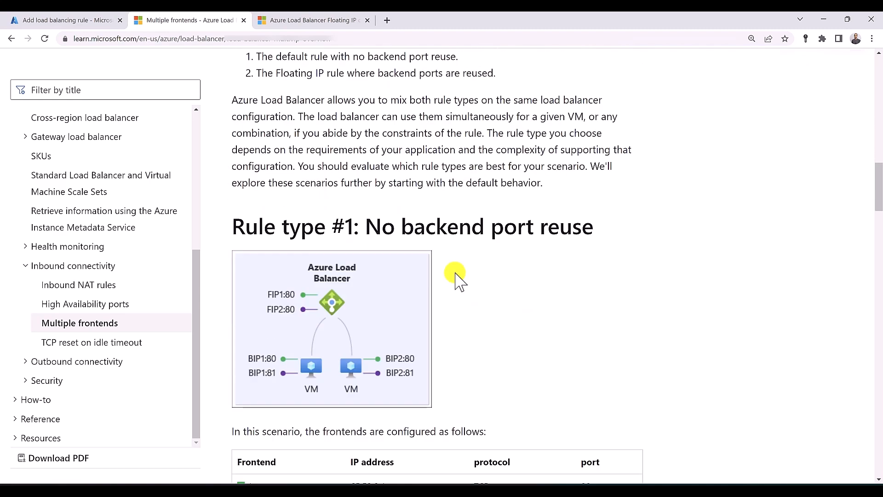
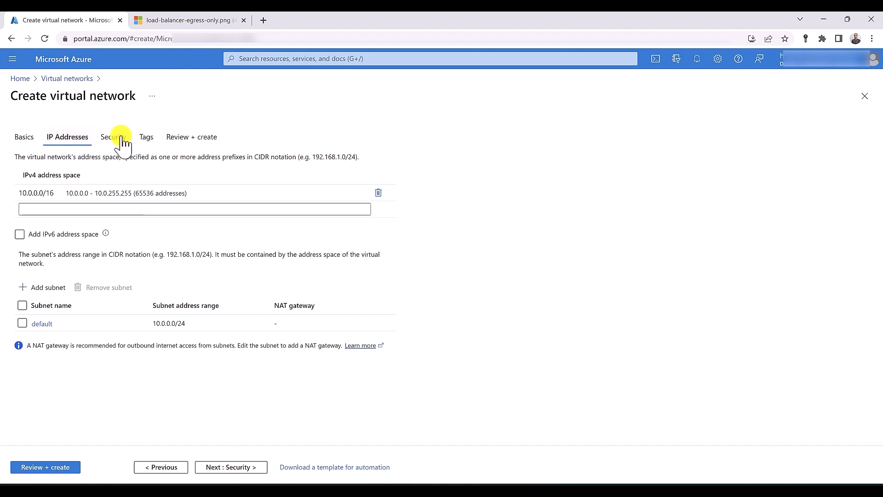
# Enable Bastion on the Security tab, named BastionSubnet, with address range 10.0.1.0/24
pyautogui.click(117, 138)
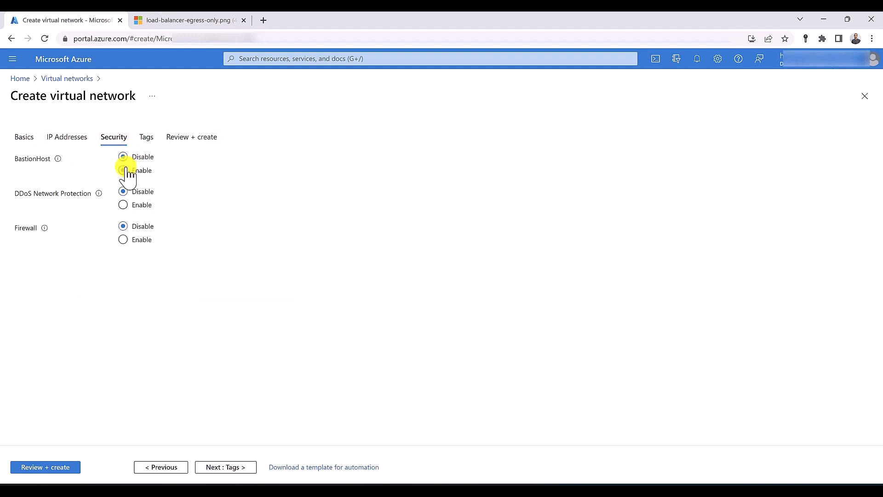
pyautogui.click(123, 170)
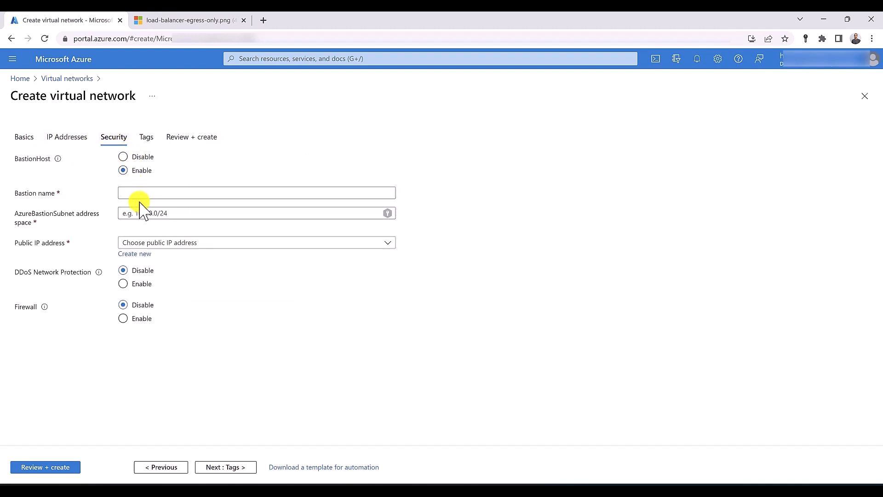
pyautogui.click(131, 197)
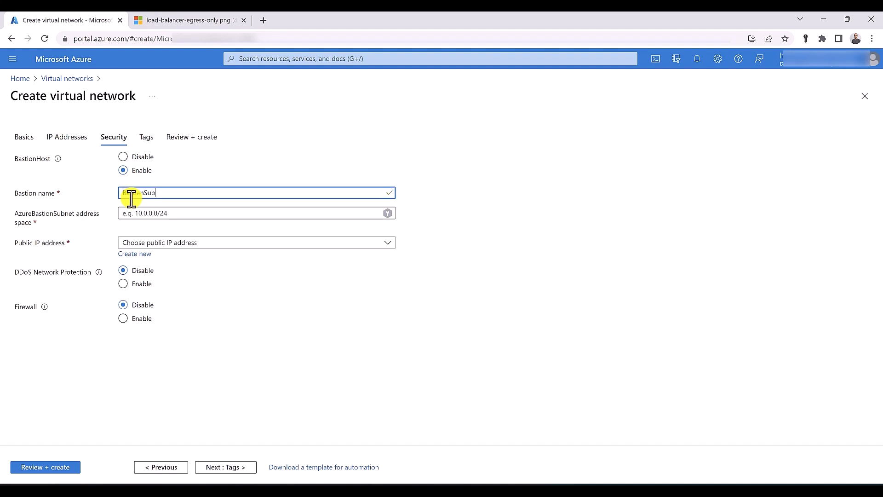
pyautogui.write('BastionSubnet')
pyautogui.click(133, 216)
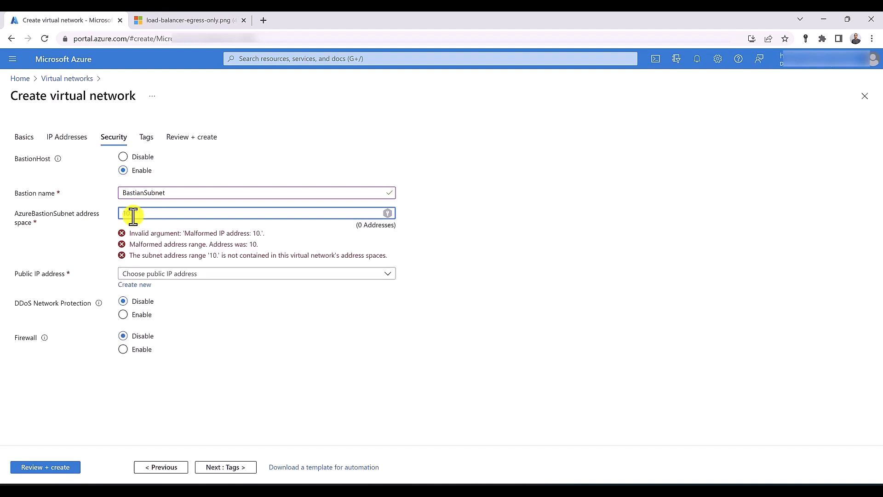
pyautogui.write('10.0.1.0/1')
pyautogui.press('BackSpace')
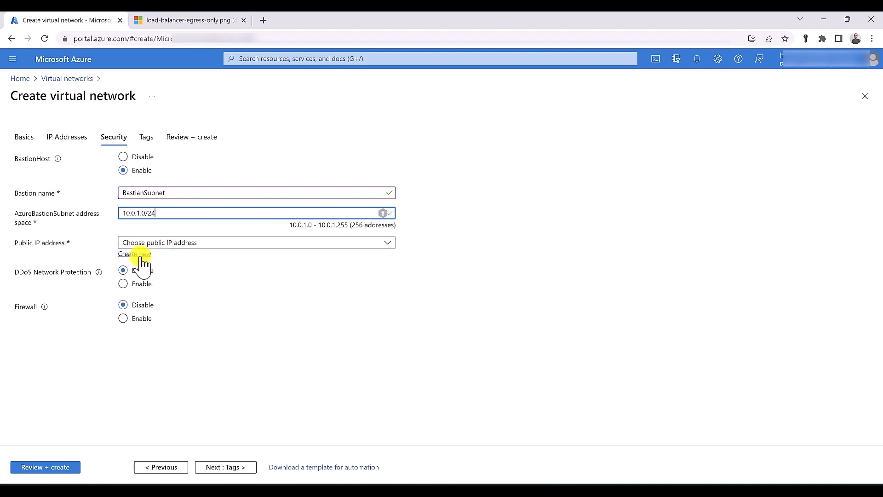
# Create the new public IP P-Bastian-IP for Bastion and review the network
pyautogui.click(140, 255)
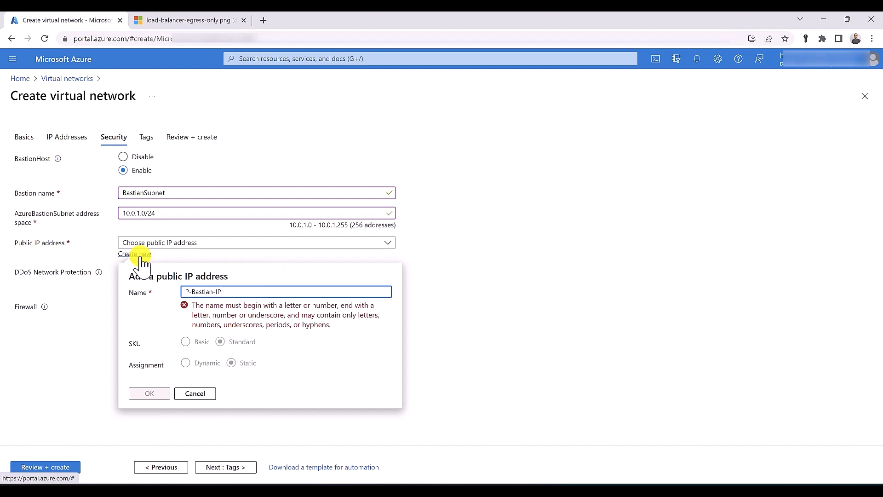
pyautogui.click(149, 367)
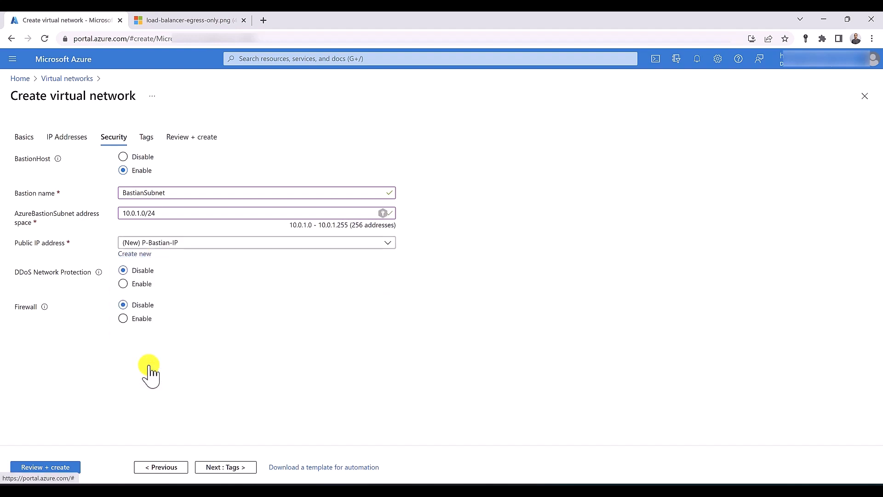
pyautogui.click(64, 468)
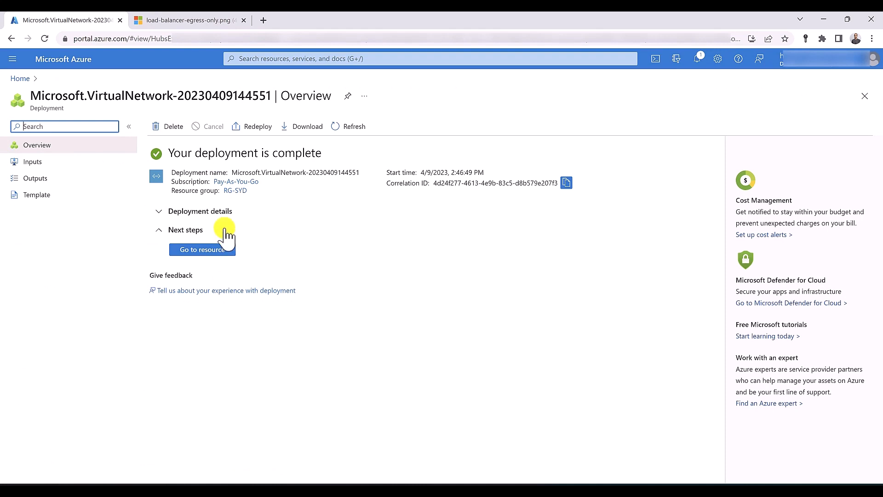
# Open Load balancers and Virtual machines in separate tabs, then return to Load balancing
pyautogui.click(262, 58)
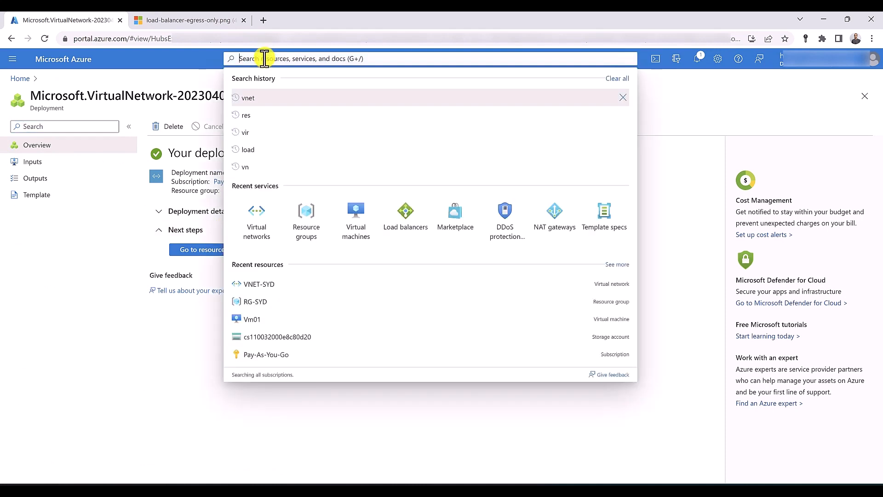
pyautogui.keyDown('ctrl'); pyautogui.click(403, 230); pyautogui.keyUp('ctrl')
pyautogui.keyDown('ctrl'); pyautogui.click(355, 215); pyautogui.keyUp('ctrl')
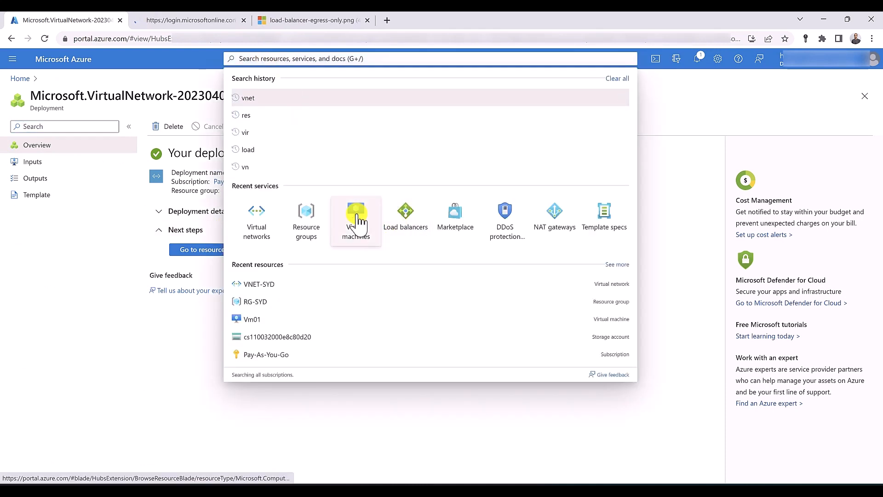
pyautogui.click(236, 20)
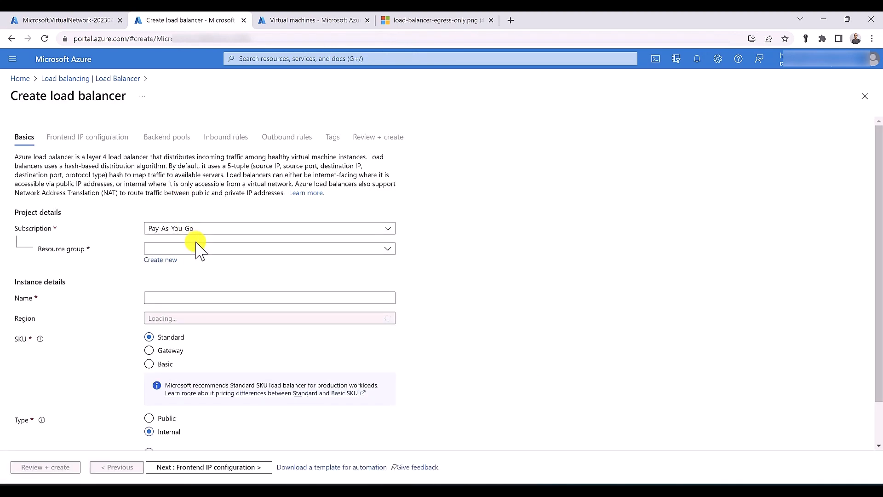
# Fill in Internal-LB basics in RG-SYD, keeping Standard and Internal
pyautogui.click(197, 249)
pyautogui.click(193, 338)
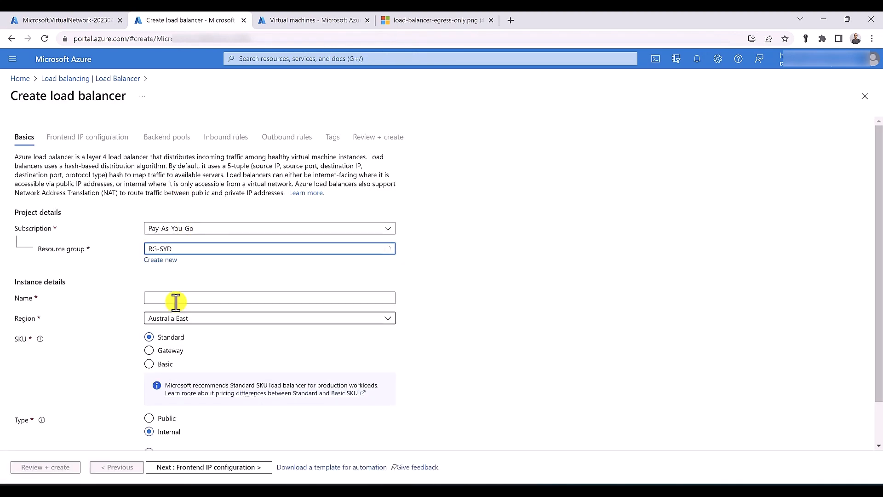
pyautogui.click(175, 299)
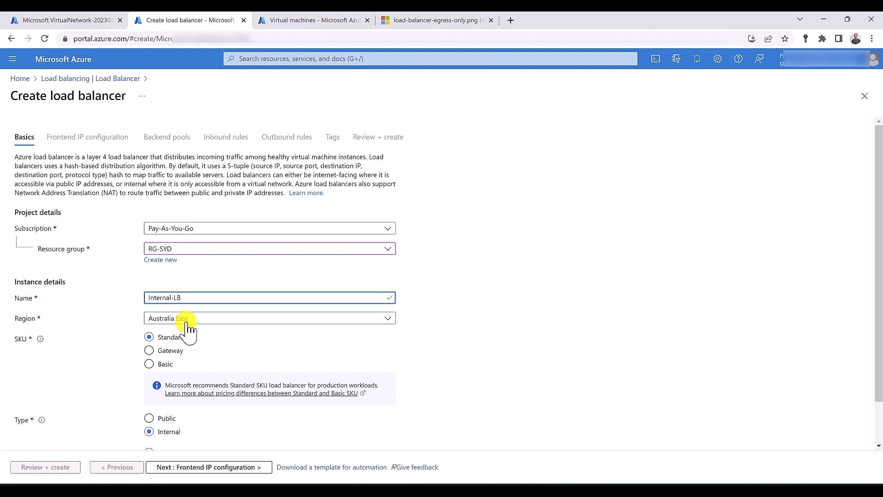
pyautogui.scroll(-1, 184, 363)
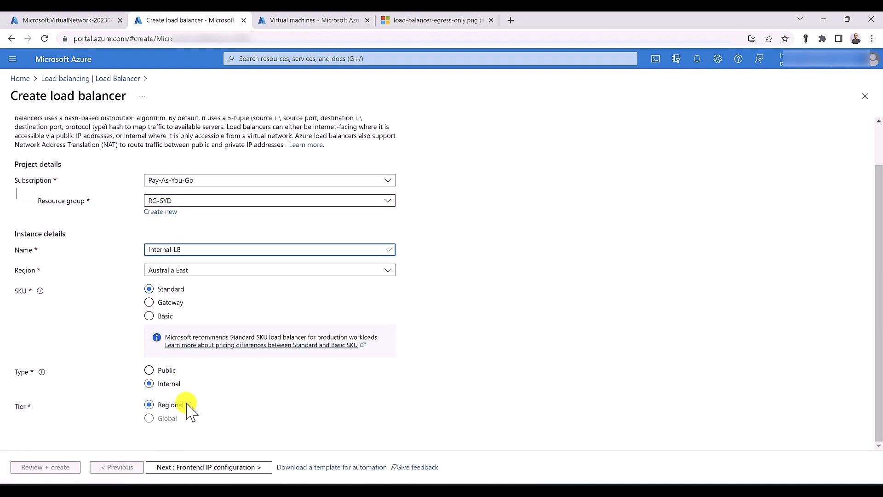
pyautogui.click(189, 469)
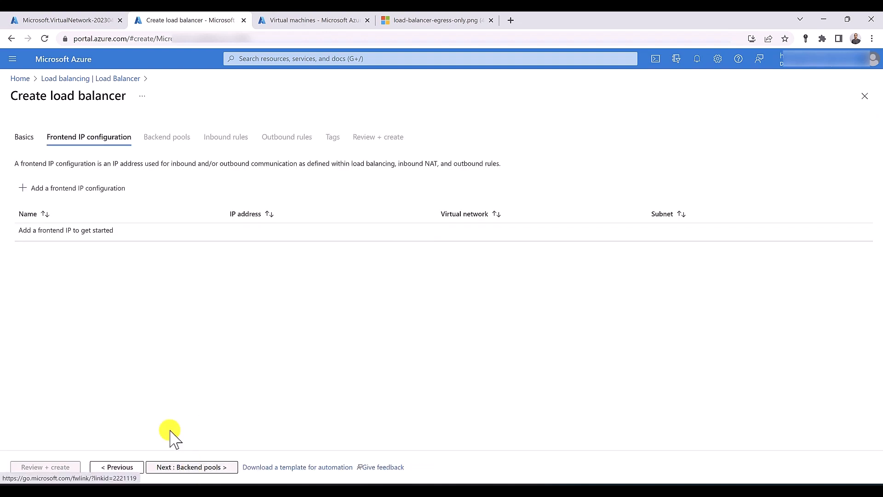
# Add frontend IP Internal-LB-IP on the default 10.0.0.0/24 subnet
pyautogui.click(111, 193)
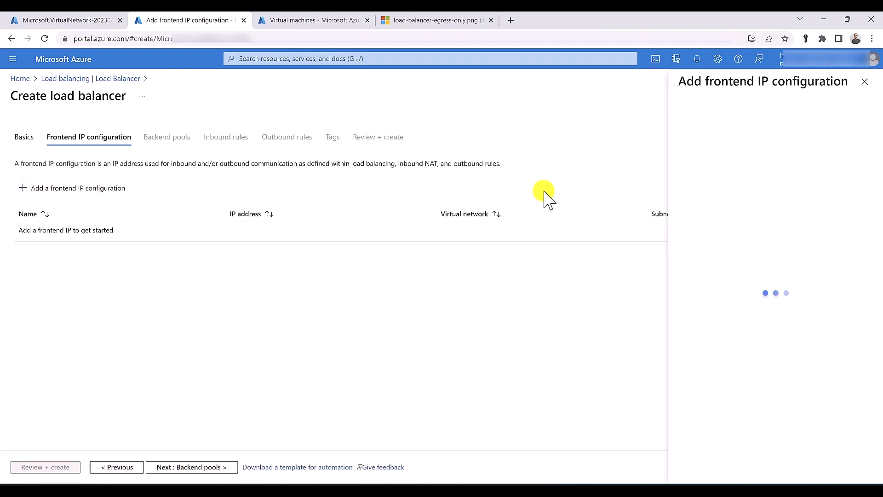
pyautogui.write('Internal-LB-IP')
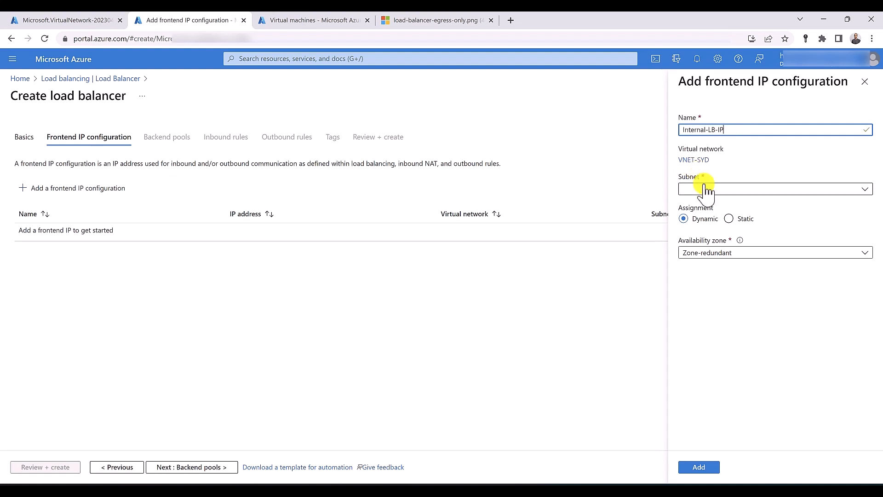
pyautogui.click(703, 188)
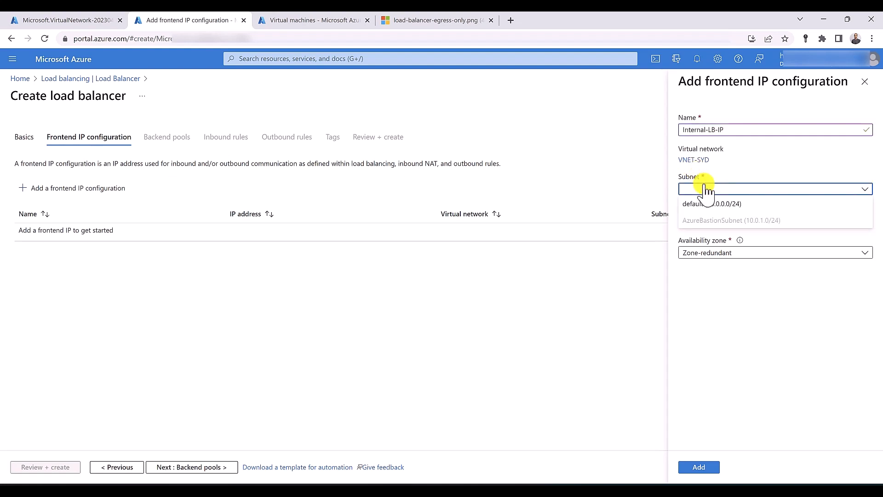
pyautogui.click(711, 205)
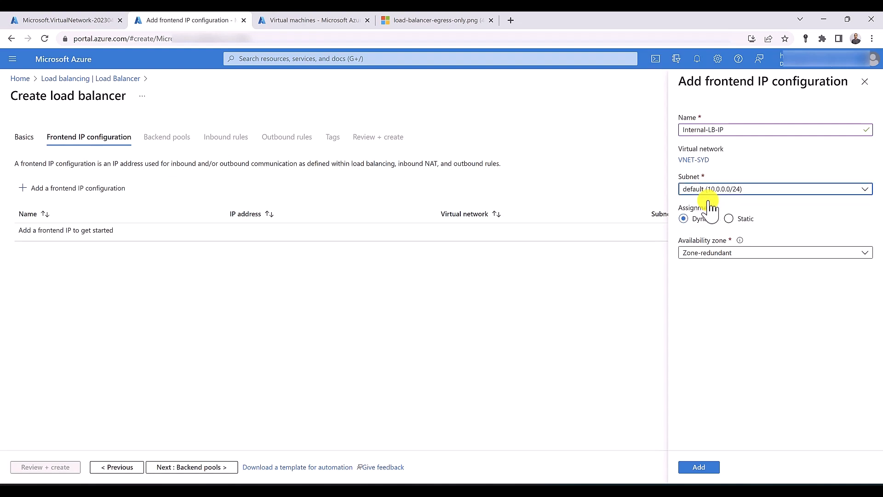
pyautogui.click(702, 467)
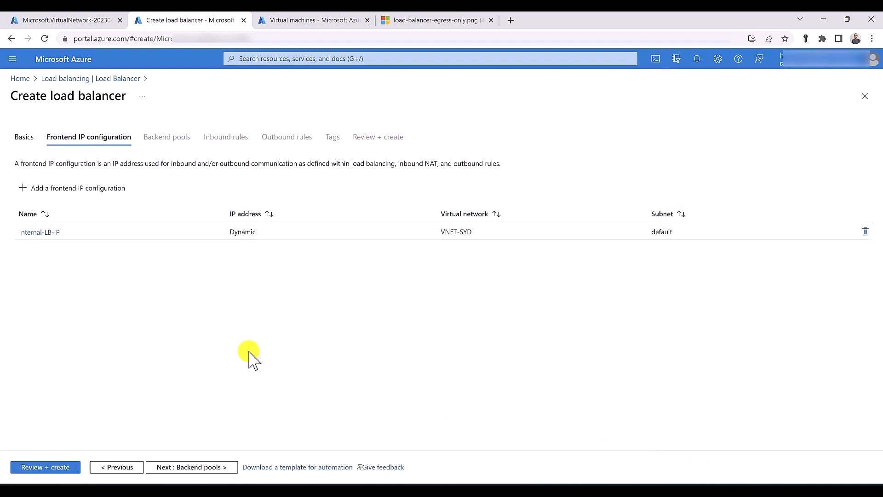
# Add the backend pool 'backend', then validate and create Internal-LB
pyautogui.click(181, 467)
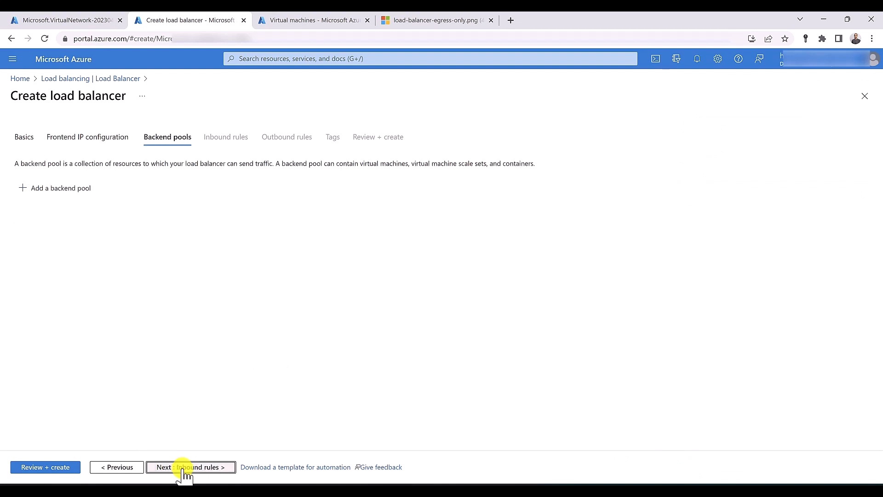
pyautogui.click(59, 188)
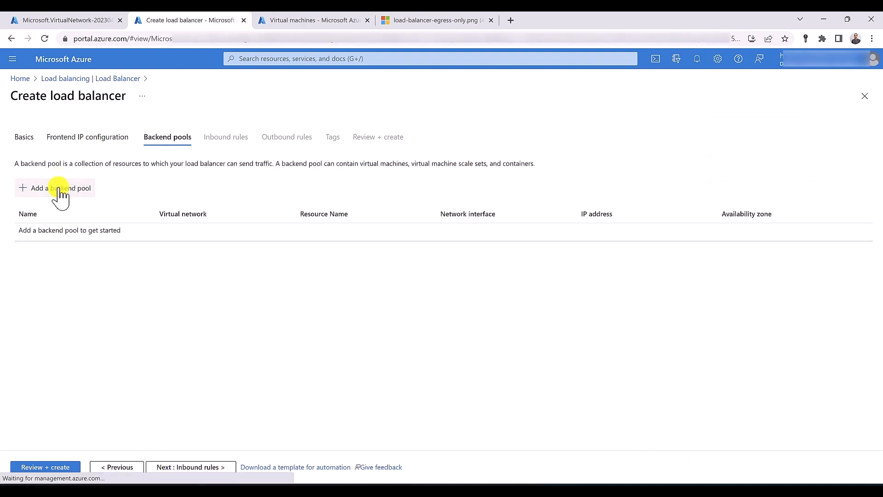
pyautogui.click(186, 130)
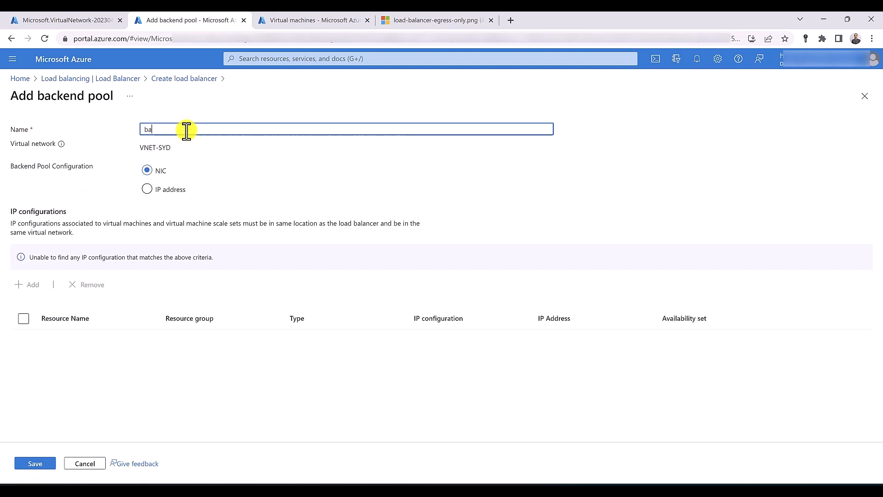
pyautogui.click(35, 464)
pyautogui.click(36, 467)
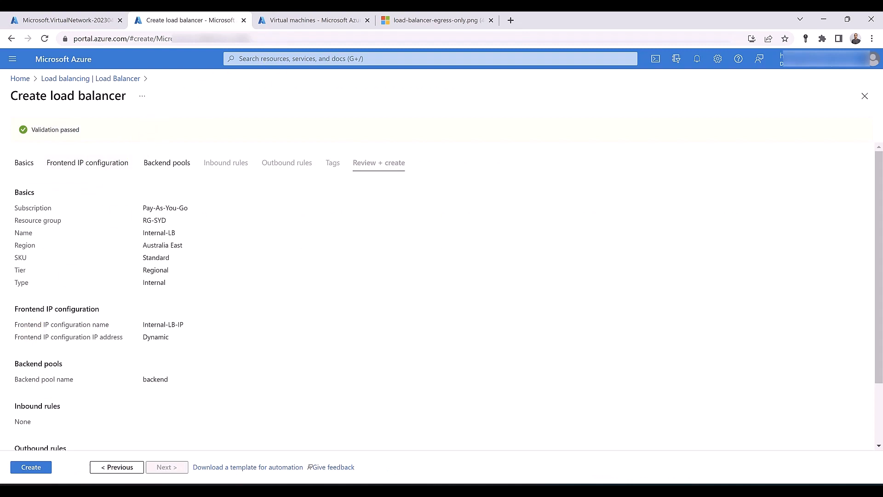
pyautogui.click(30, 467)
pyautogui.click(326, 20)
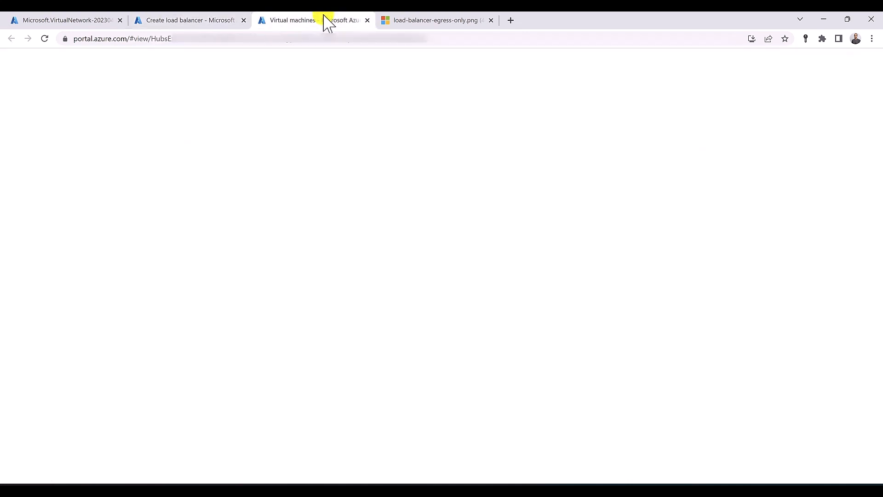
# Start a new public load balancer named Public-LB in RG-SYD
pyautogui.click(196, 21)
pyautogui.click(258, 59)
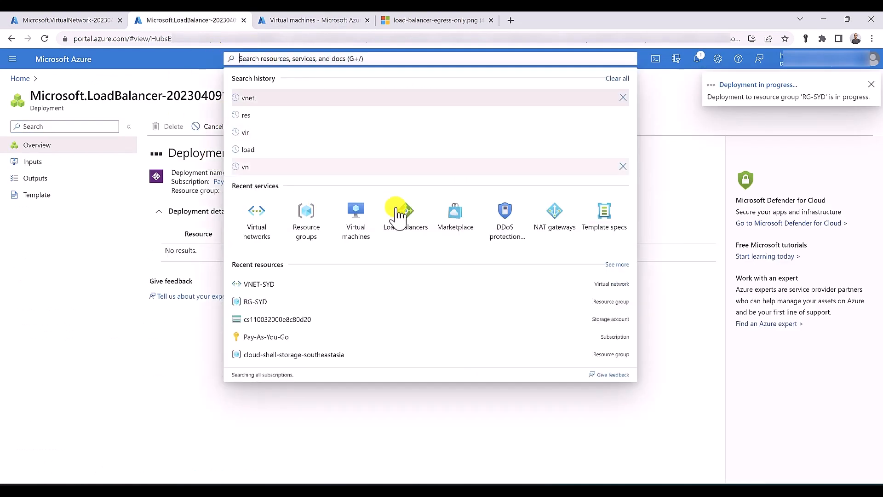
pyautogui.click(410, 218)
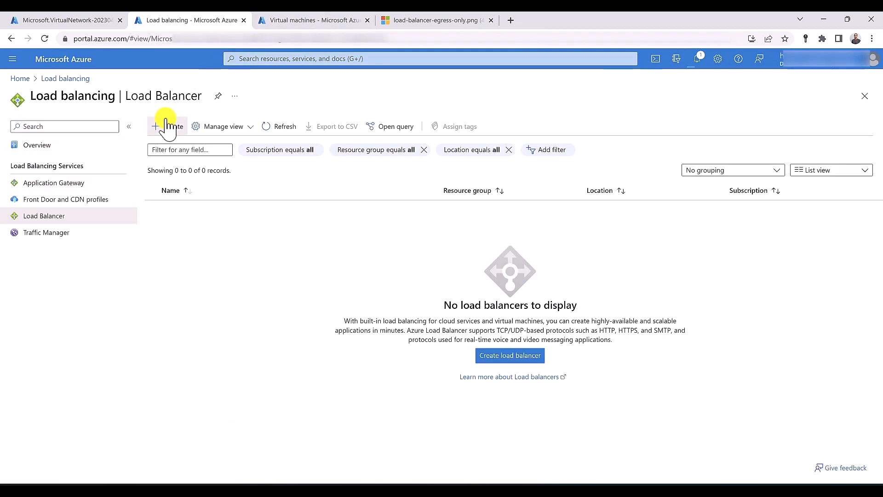
pyautogui.click(166, 124)
pyautogui.click(201, 251)
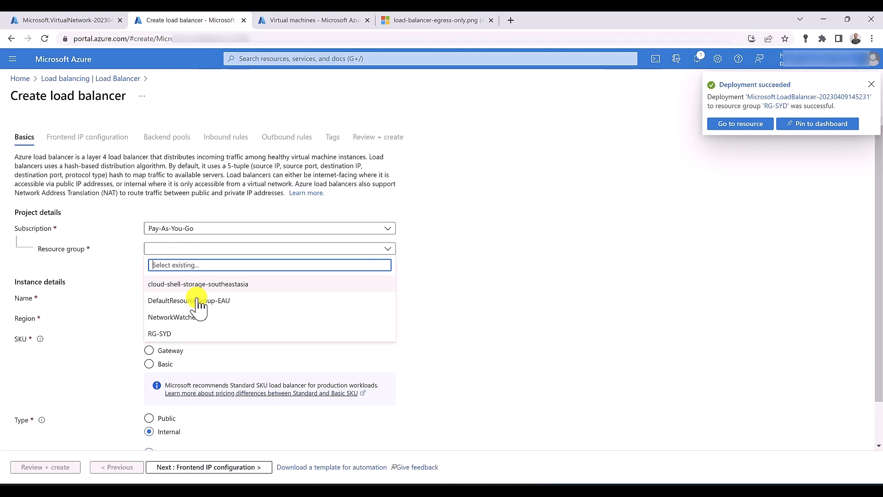
pyautogui.click(197, 333)
pyautogui.click(173, 299)
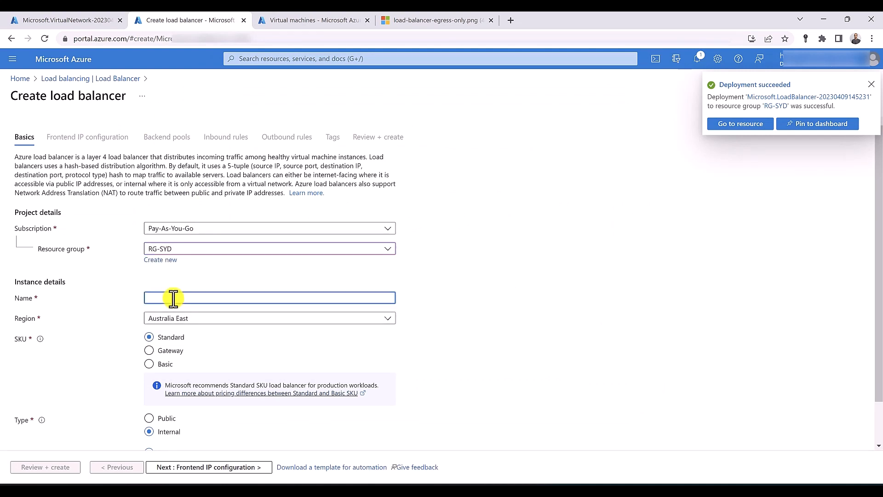
pyautogui.write('Public-')
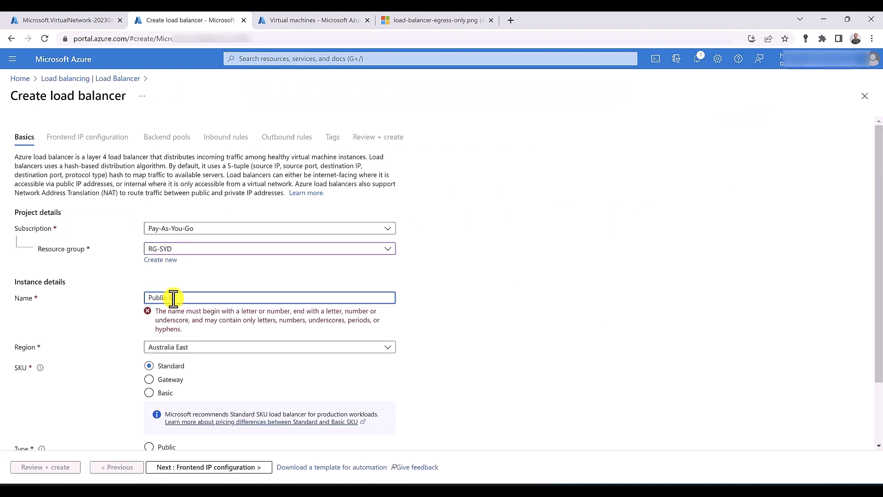
pyautogui.write('L')
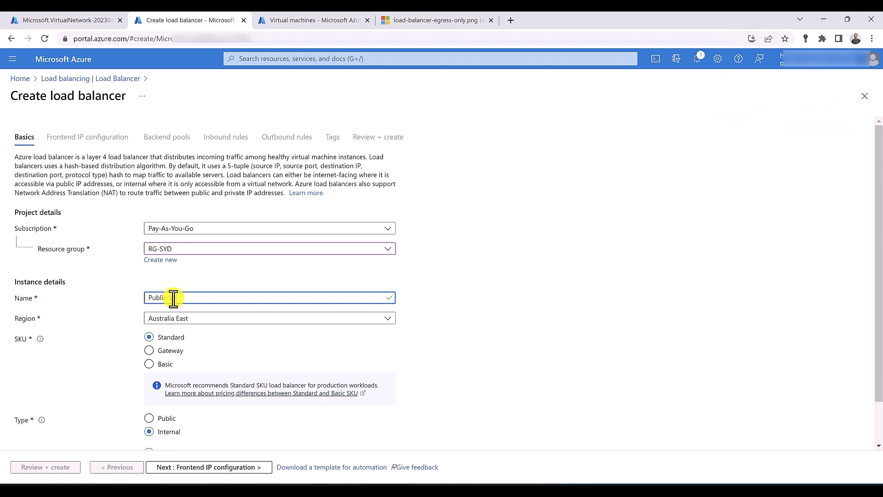
pyautogui.write('B')
pyautogui.scroll(-1, 179, 257)
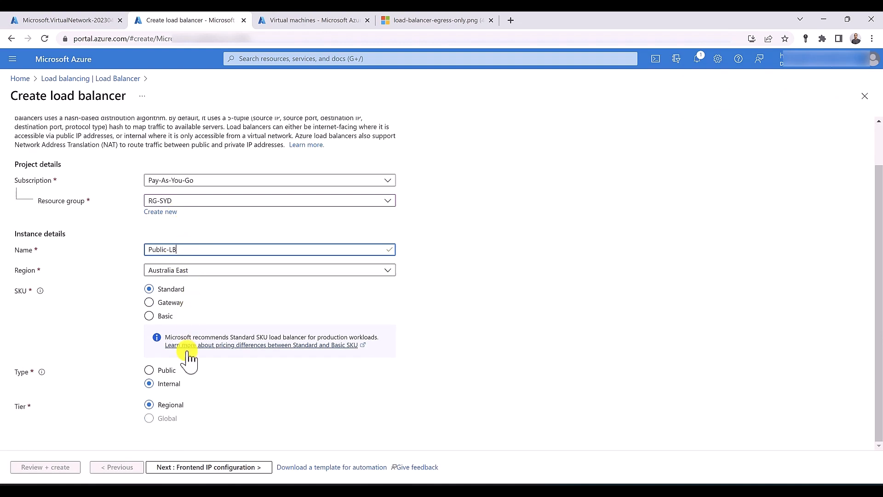
pyautogui.click(165, 370)
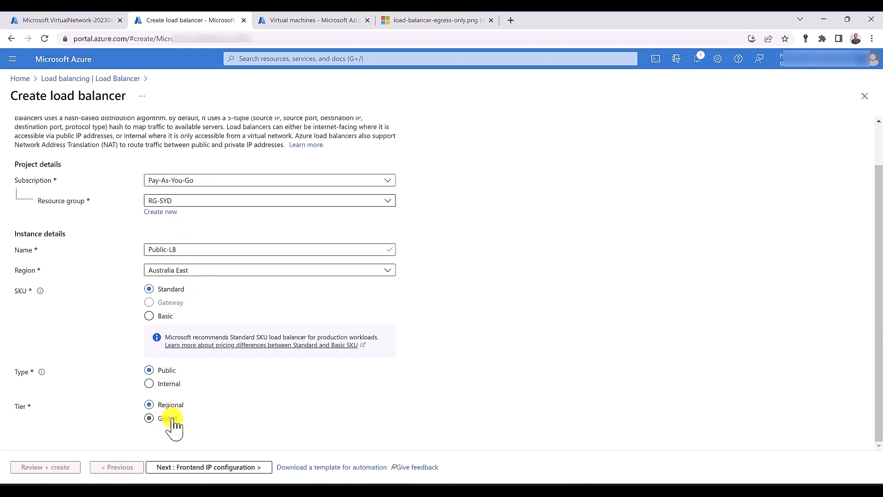
pyautogui.click(188, 468)
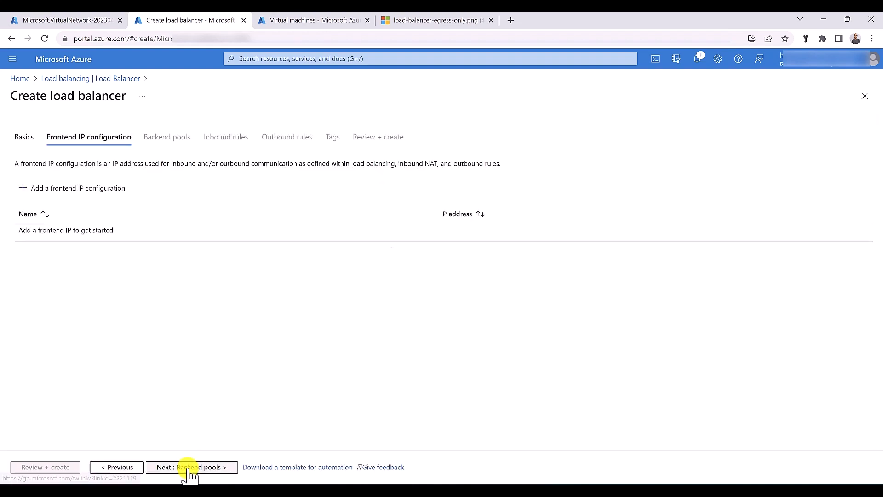
# Add frontend IP Public-LB-IP with new public IP Public-LB-Public-IP
pyautogui.click(79, 188)
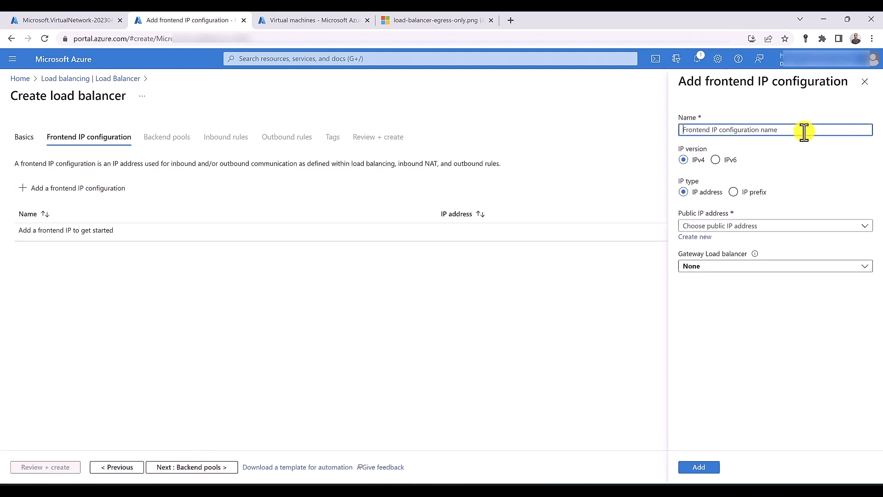
pyautogui.write('Pub')
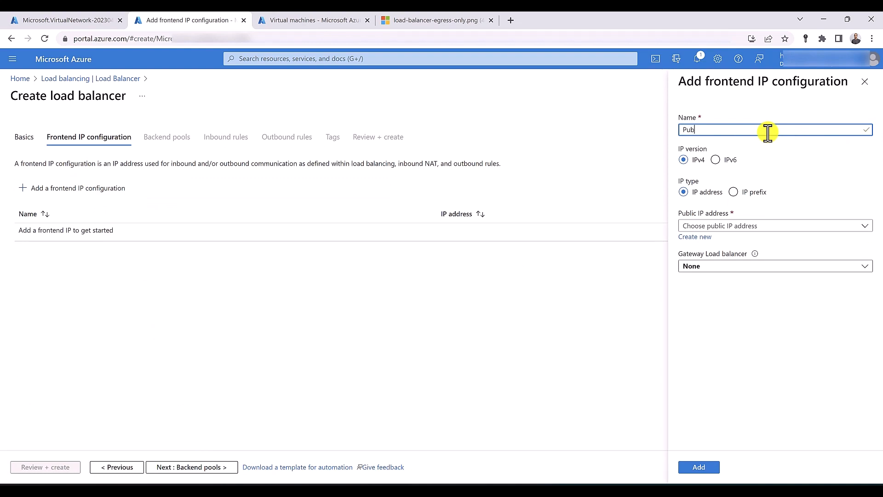
pyautogui.write('lic-L')
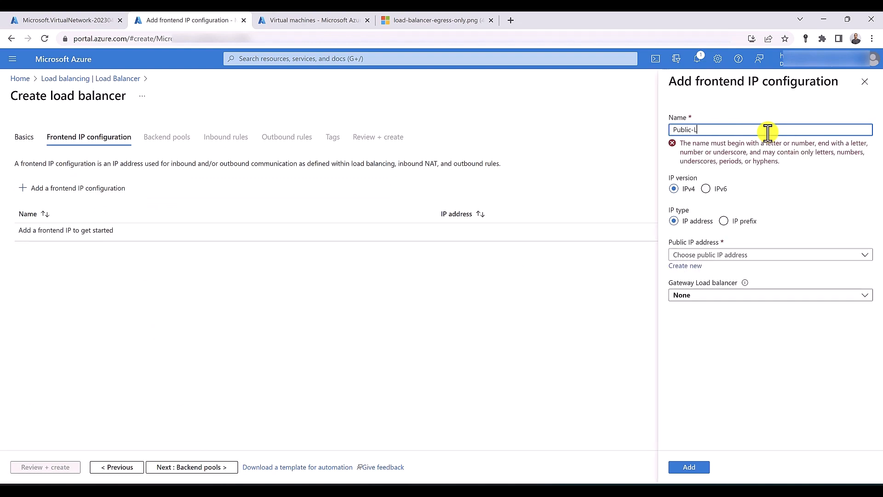
pyautogui.write('B-IP')
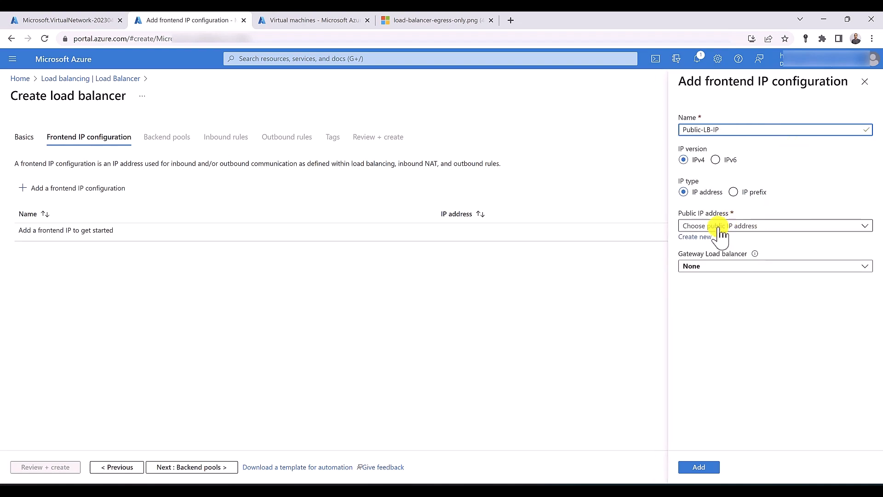
pyautogui.click(694, 236)
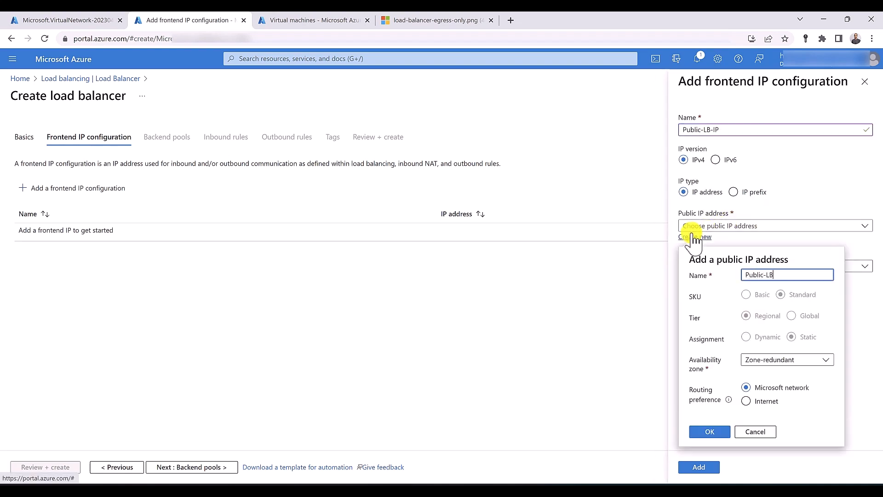
pyautogui.write('Public-LB-Public-IP')
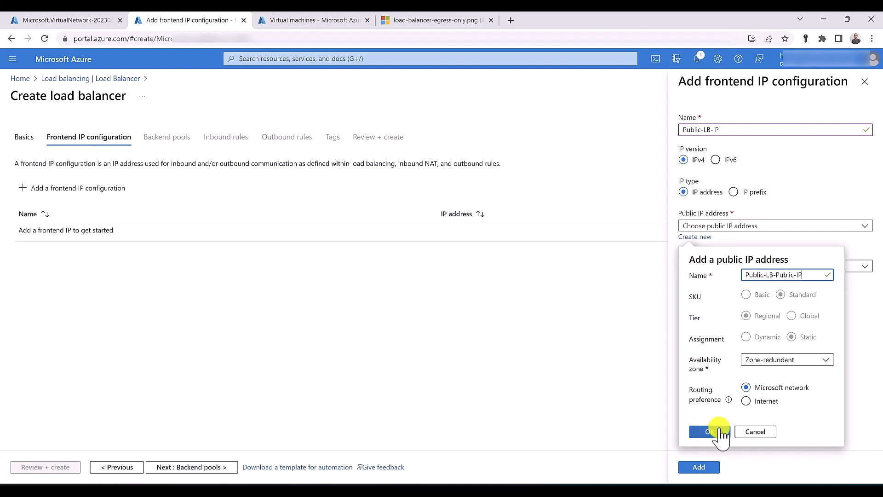
pyautogui.click(711, 431)
pyautogui.click(705, 467)
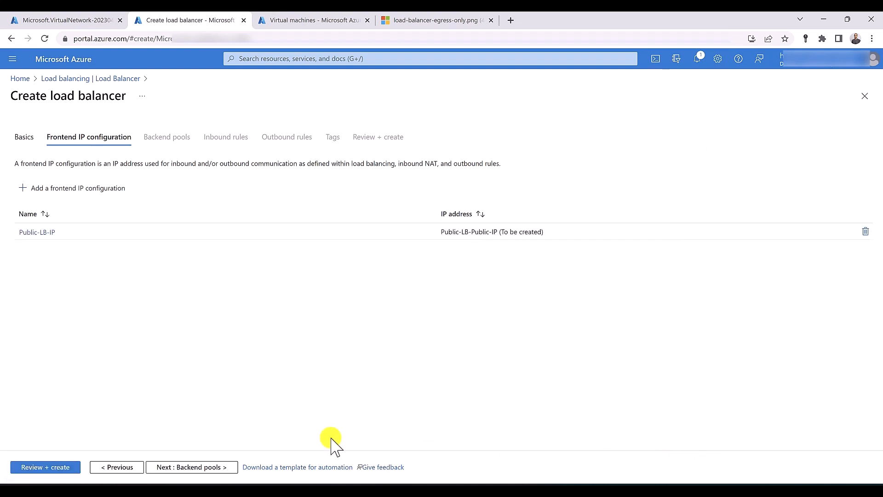
# Add the backend pool 'backend', then validate and create Public-LB
pyautogui.click(180, 466)
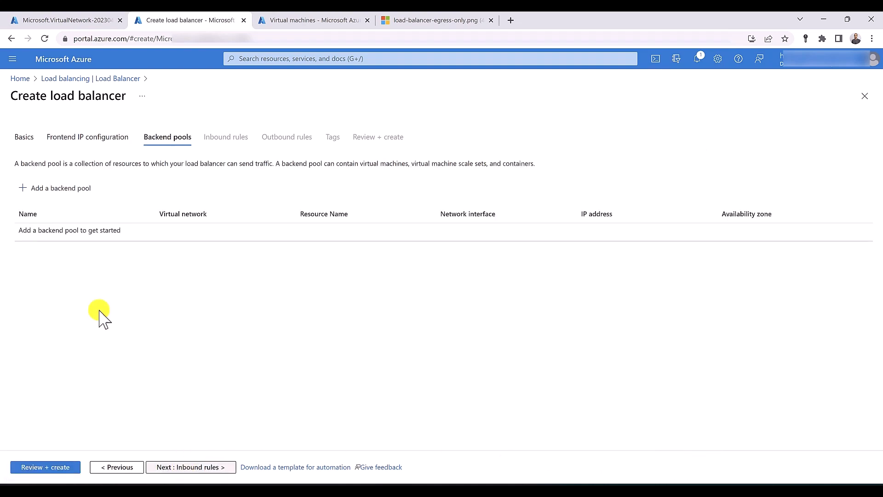
pyautogui.click(83, 195)
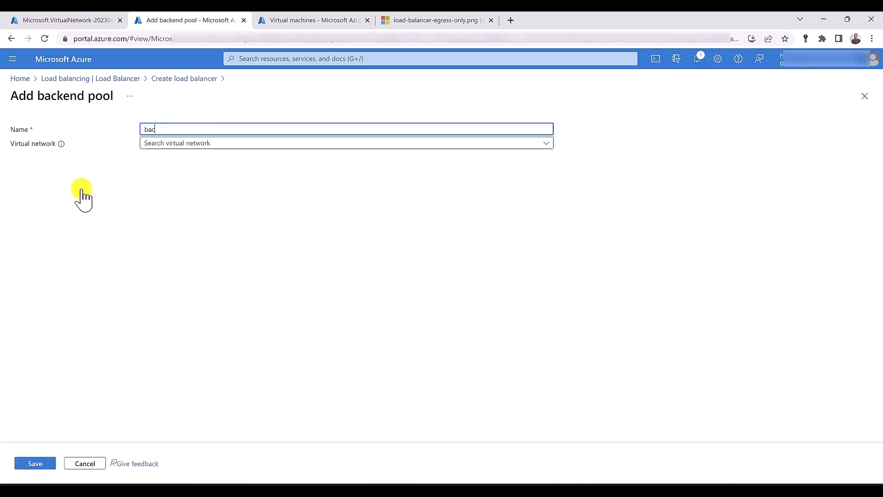
pyautogui.write('backend')
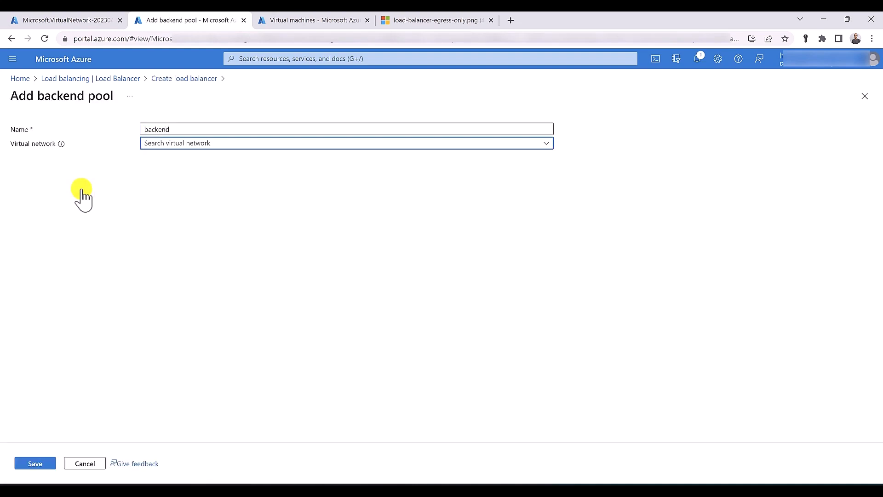
pyautogui.click(34, 464)
pyautogui.click(33, 466)
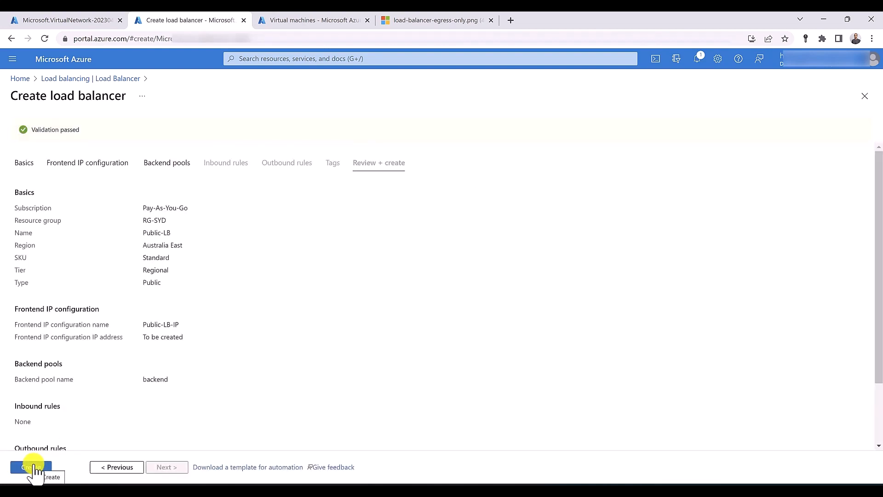
pyautogui.click(34, 467)
pyautogui.click(286, 21)
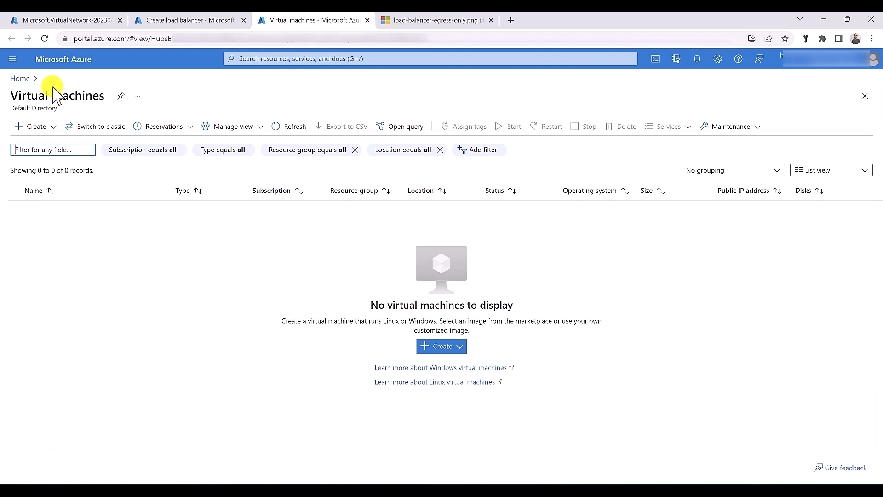
# Start a new Azure virtual machine named vm01 in RG-SYD
pyautogui.click(43, 133)
pyautogui.click(45, 143)
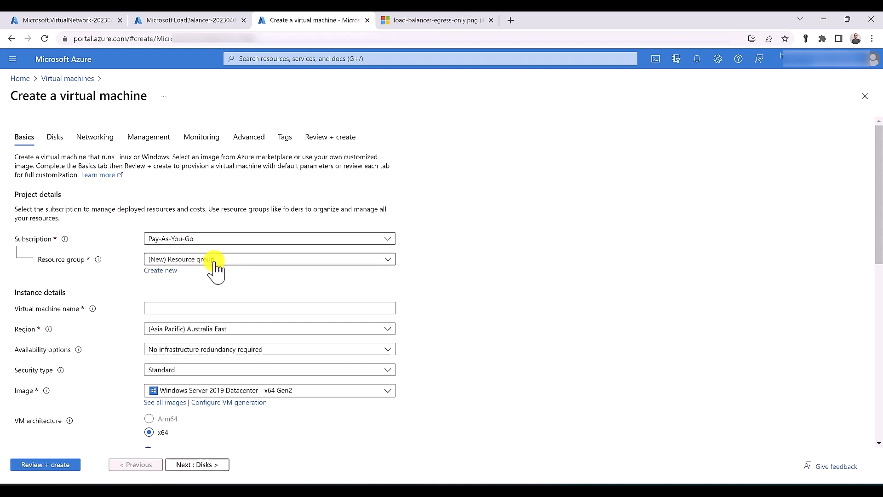
pyautogui.click(214, 260)
pyautogui.click(197, 347)
pyautogui.click(190, 313)
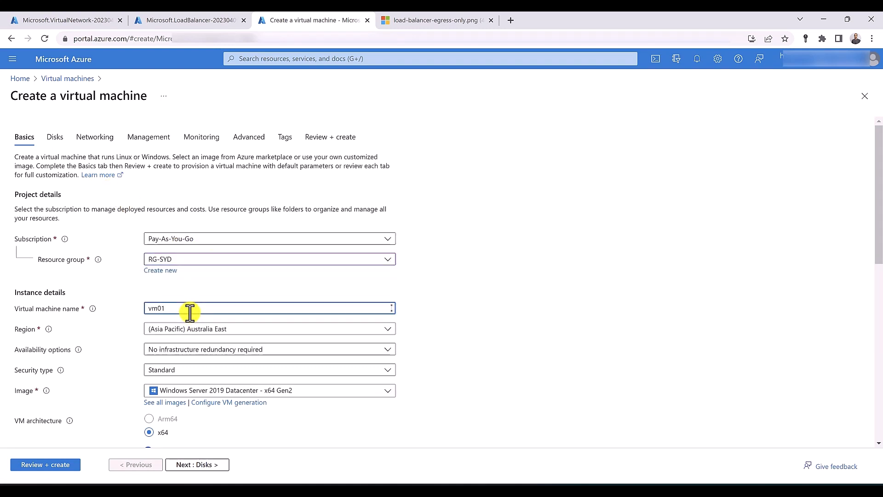
pyautogui.scroll(-7, 190, 313)
# Enter the admin username and password, and set public inbound ports to None
pyautogui.click(179, 238)
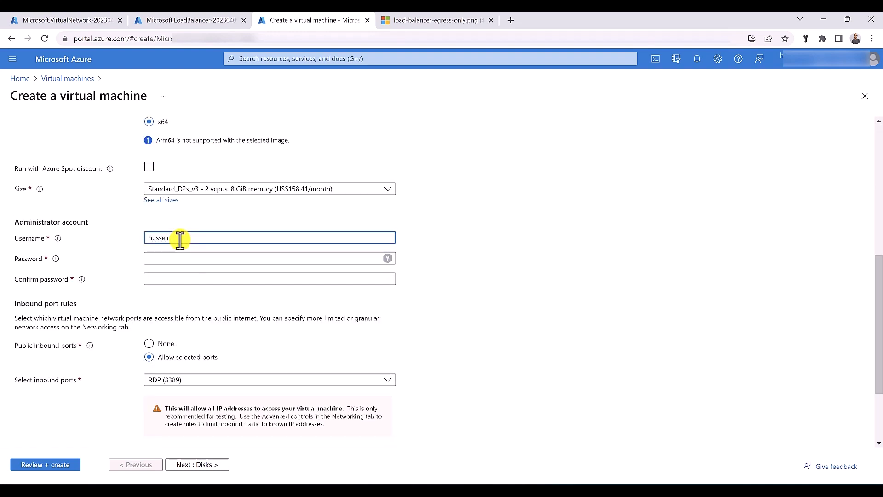
pyautogui.press('Tab')
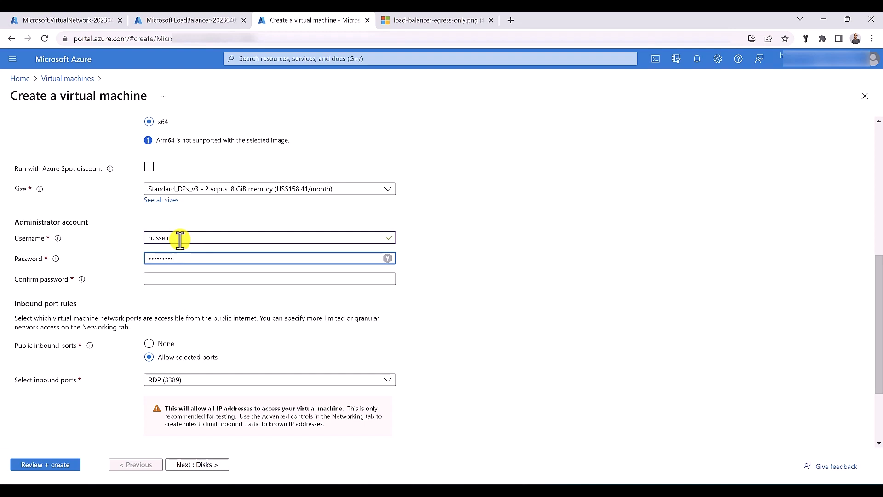
pyautogui.write('!')
pyautogui.press('Tab')
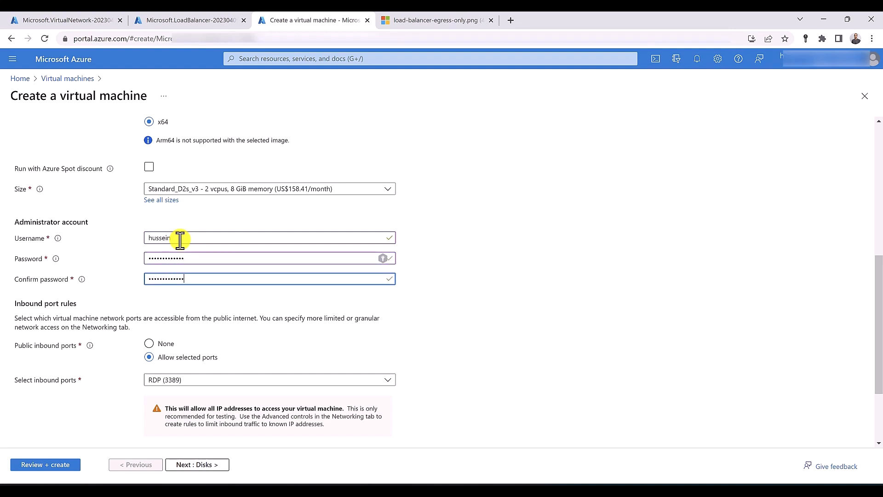
pyautogui.scroll(-2, 179, 240)
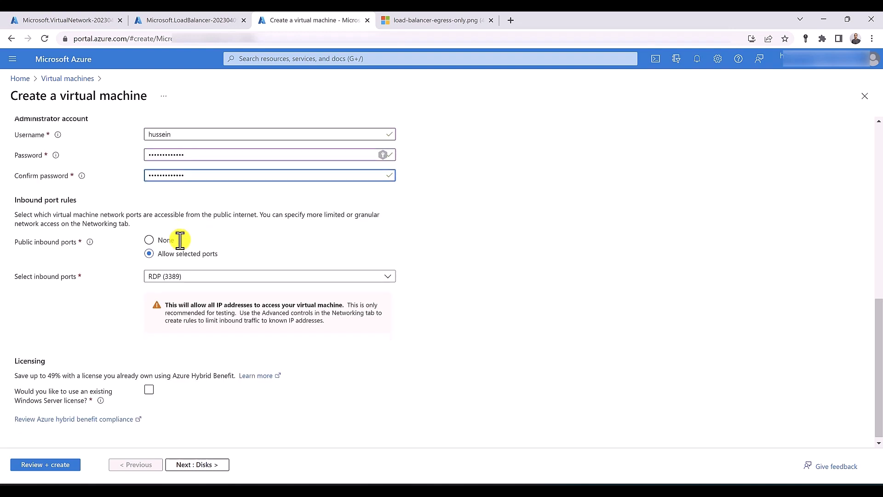
pyautogui.click(149, 244)
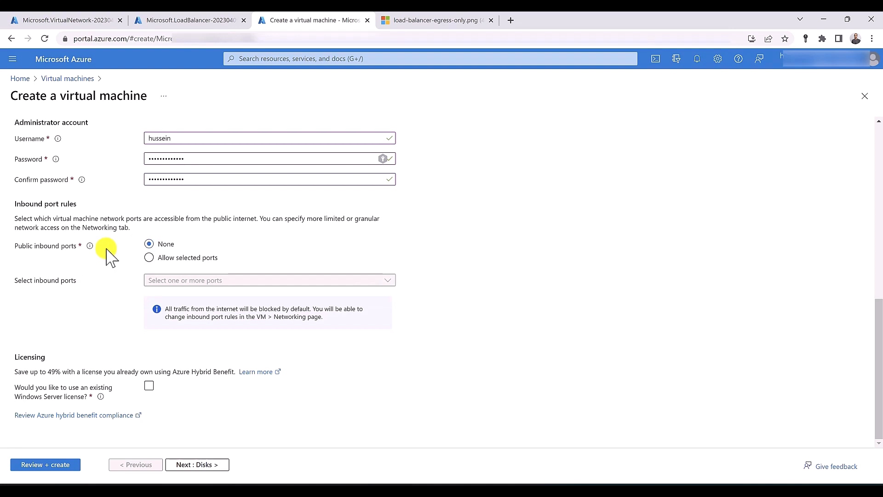
pyautogui.scroll(10, 107, 256)
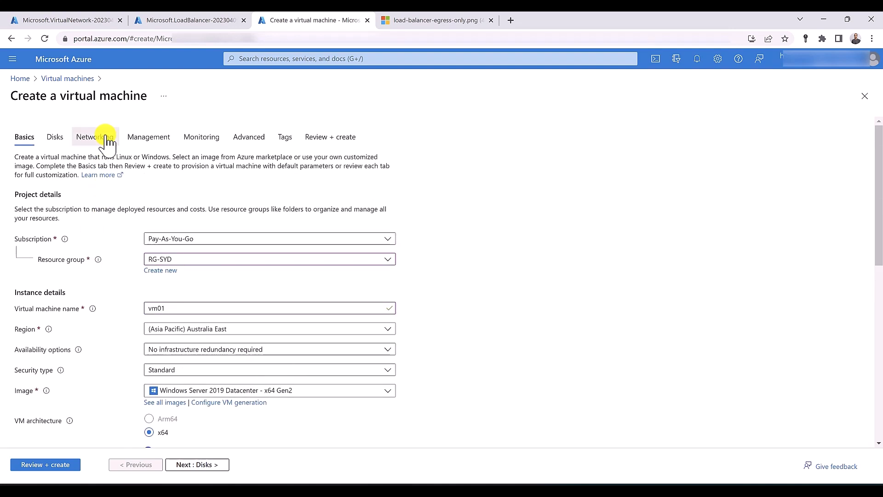
# Give vm01 no public IP and a new advanced network security group vm01-nsg
pyautogui.click(106, 139)
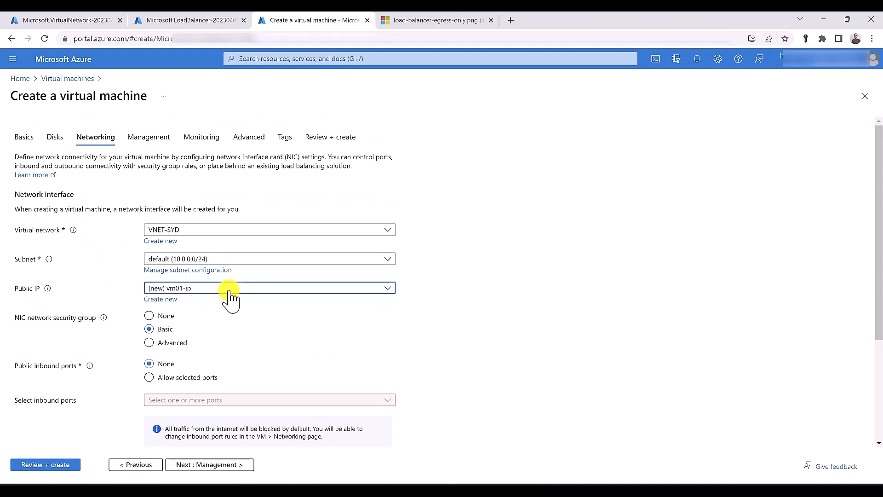
pyautogui.click(230, 296)
pyautogui.click(221, 320)
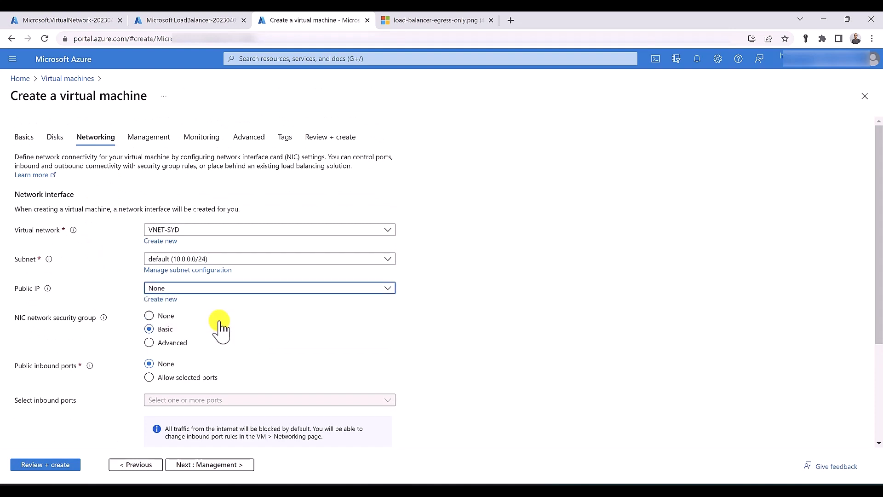
pyautogui.click(169, 344)
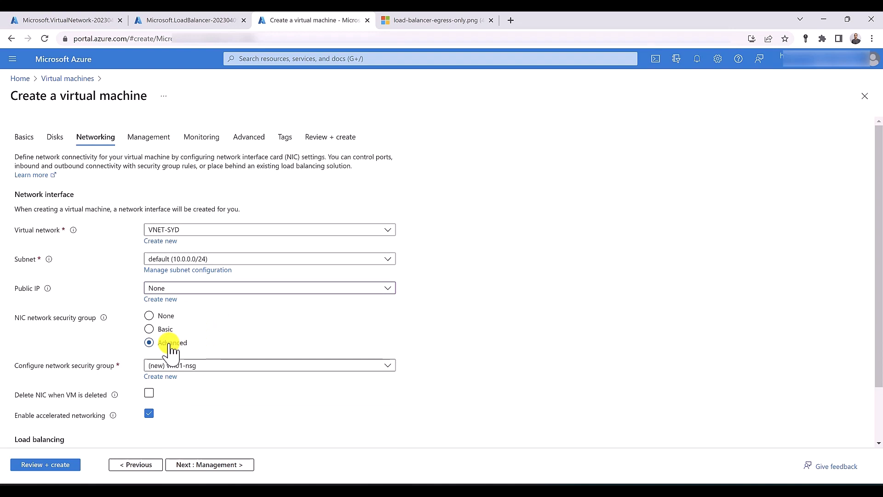
pyautogui.click(165, 377)
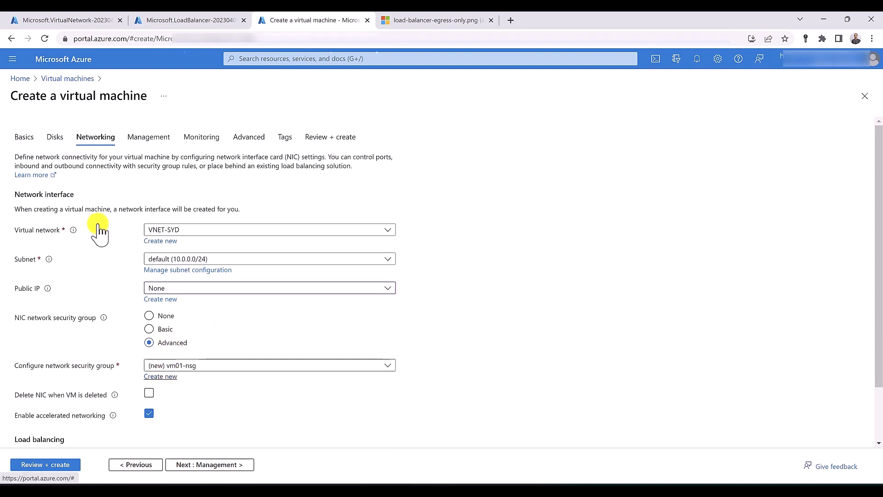
# Add an HTTP inbound rule with priority 100 to vm01-nsg and confirm
pyautogui.click(77, 202)
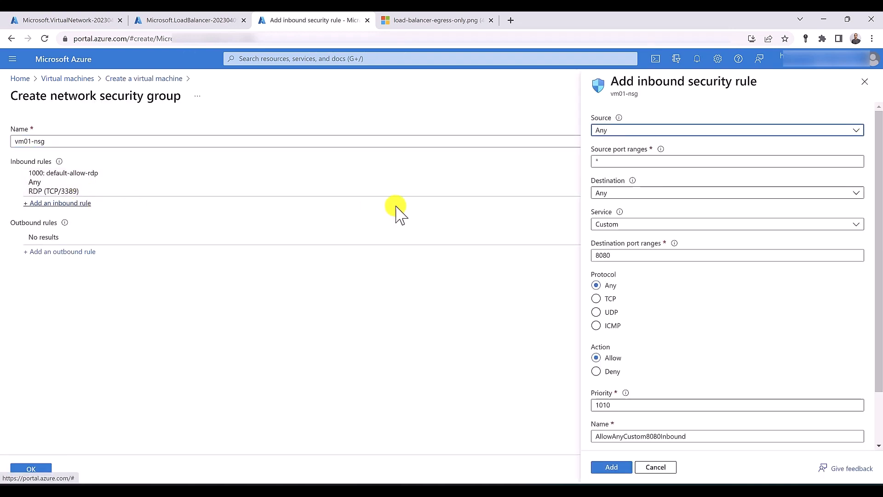
pyautogui.click(648, 226)
pyautogui.click(643, 238)
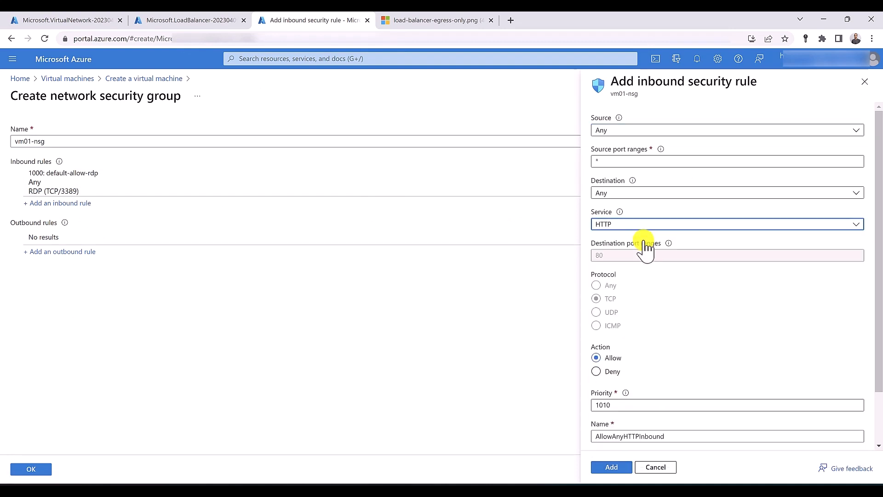
pyautogui.click(614, 406)
pyautogui.doubleClick(616, 405)
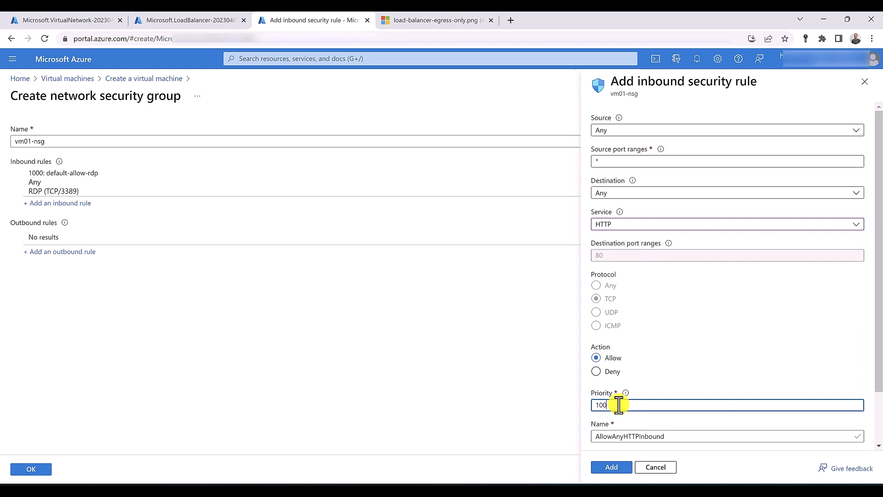
pyautogui.write('100')
pyautogui.click(626, 468)
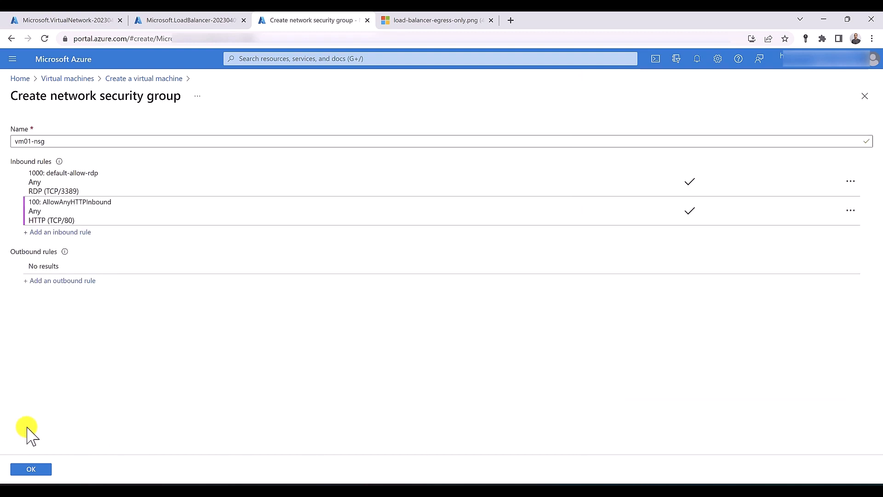
pyautogui.click(32, 468)
pyautogui.scroll(-2, 69, 405)
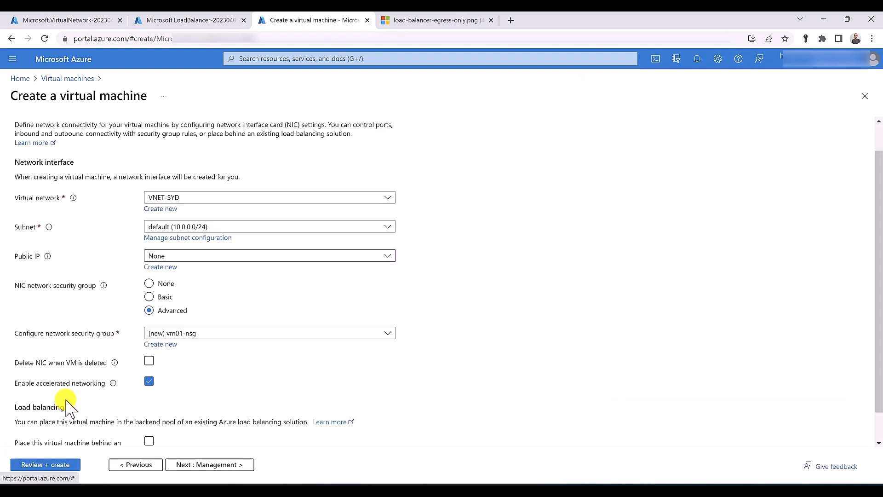
# Validate and create vm01, then view the Load Balancer Egress only diagram
pyautogui.click(54, 464)
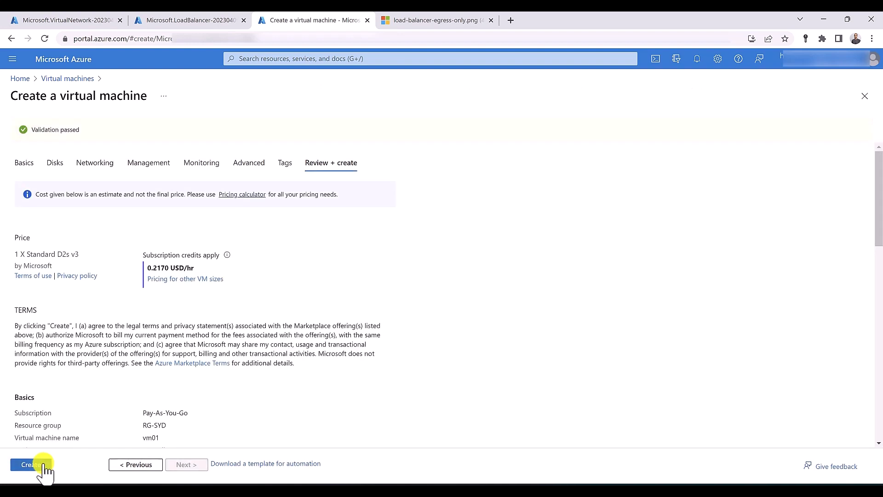
pyautogui.click(42, 468)
pyautogui.hotkey('ctrl', 'Tab')
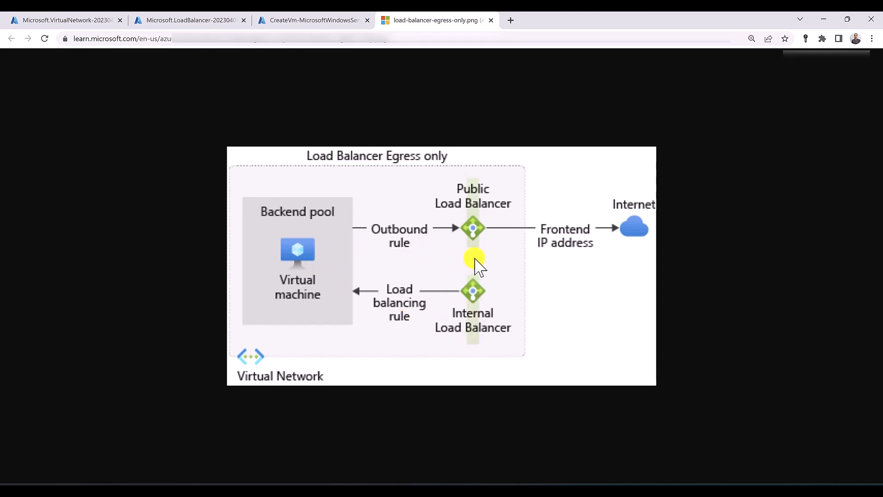
# Add vm01 to Internal-LB's 'backend' pool, save, and return to the load balancer list
pyautogui.click(54, 20)
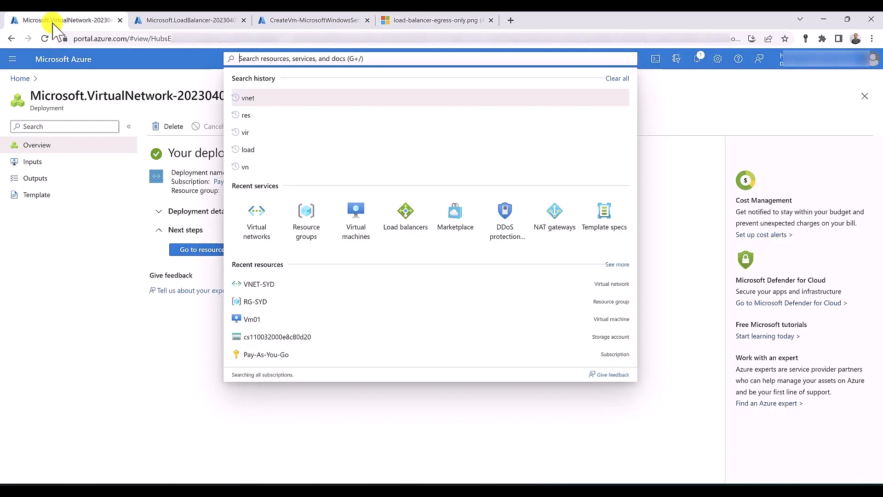
pyautogui.click(396, 227)
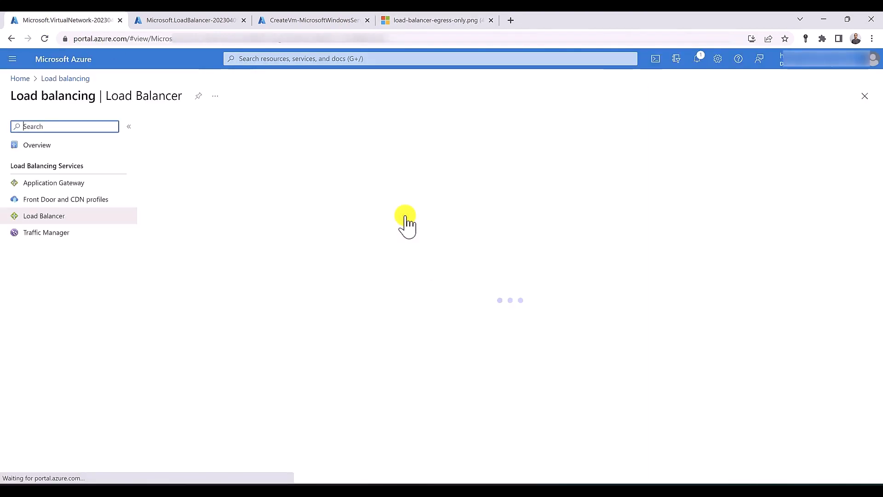
pyautogui.click(188, 209)
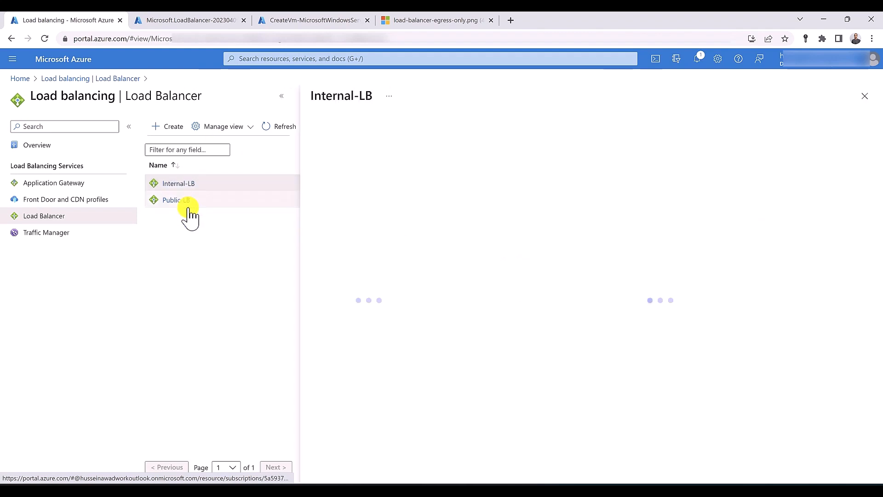
pyautogui.click(341, 265)
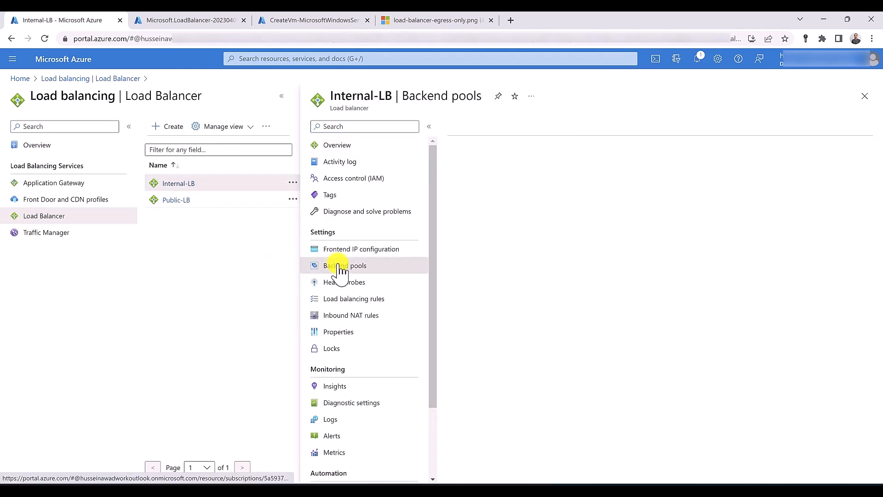
pyautogui.click(481, 252)
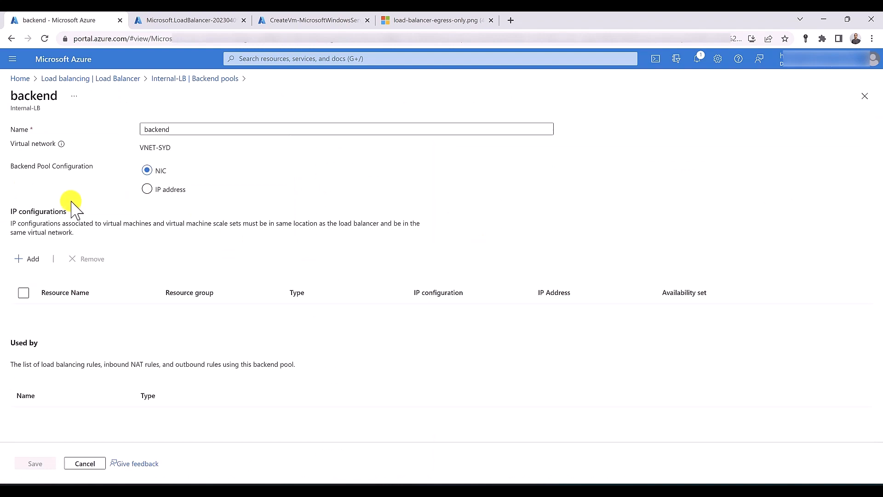
pyautogui.click(29, 259)
pyautogui.click(340, 231)
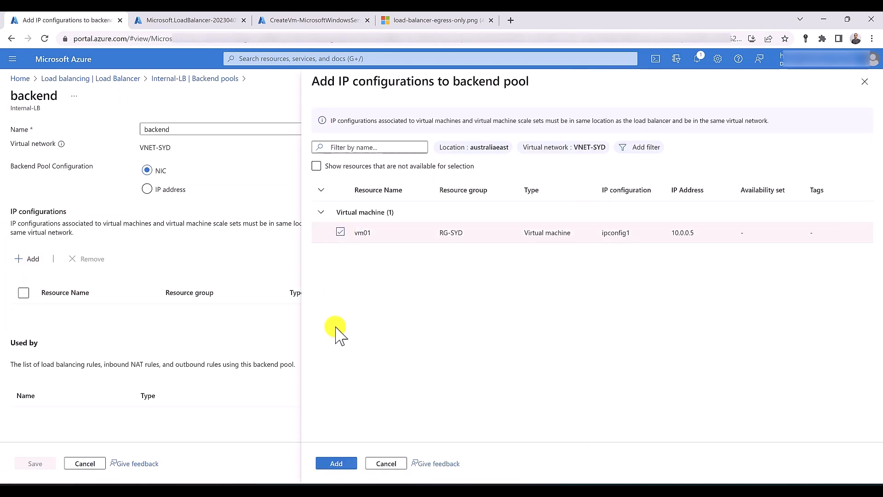
pyautogui.click(336, 463)
pyautogui.click(36, 463)
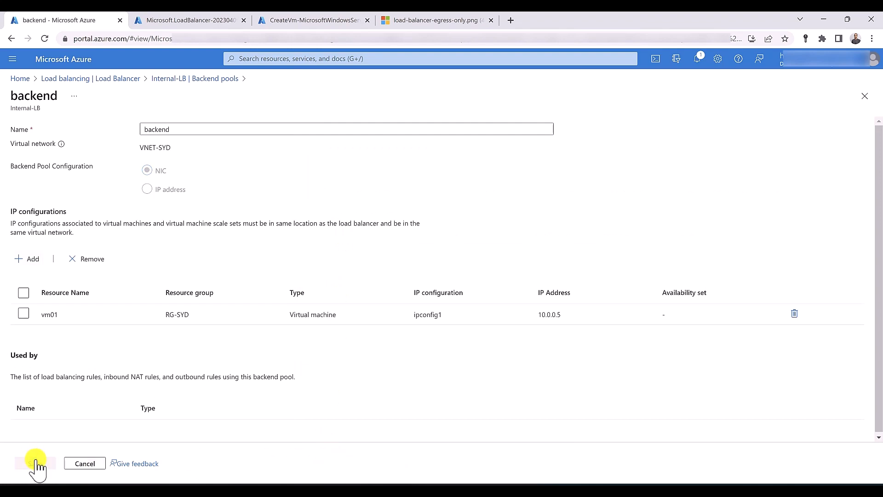
pyautogui.click(107, 80)
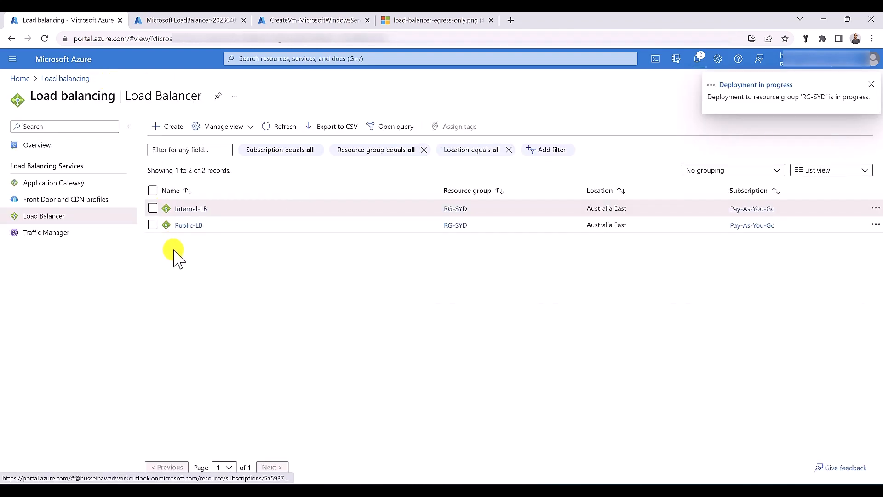
# Set Public-LB's 'backend' pool to VNET-SYD, add vm01, and save
pyautogui.click(192, 225)
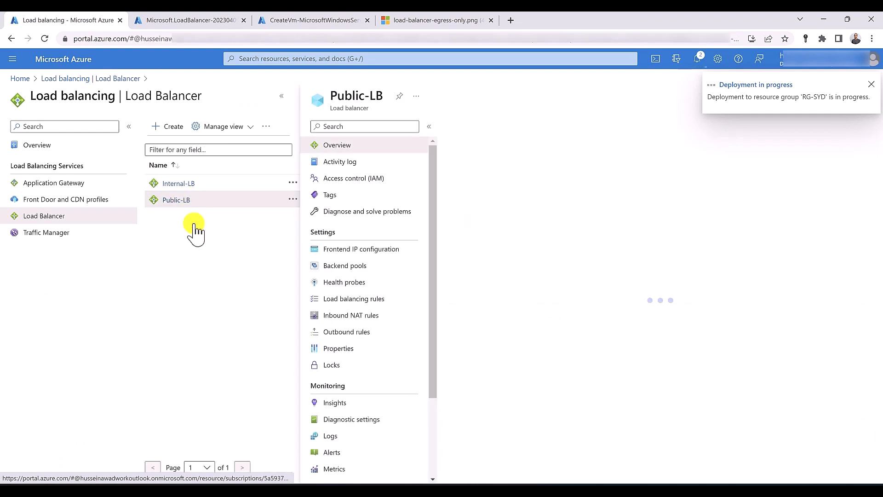
pyautogui.click(349, 268)
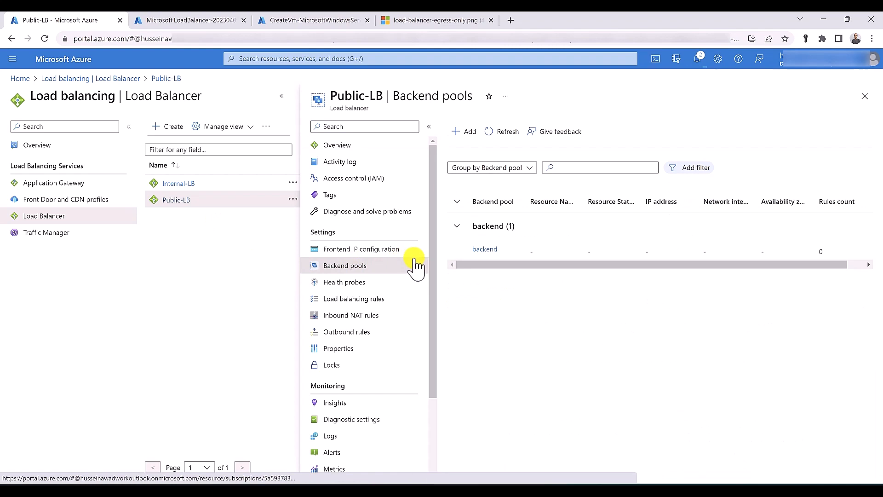
pyautogui.click(483, 249)
pyautogui.click(179, 143)
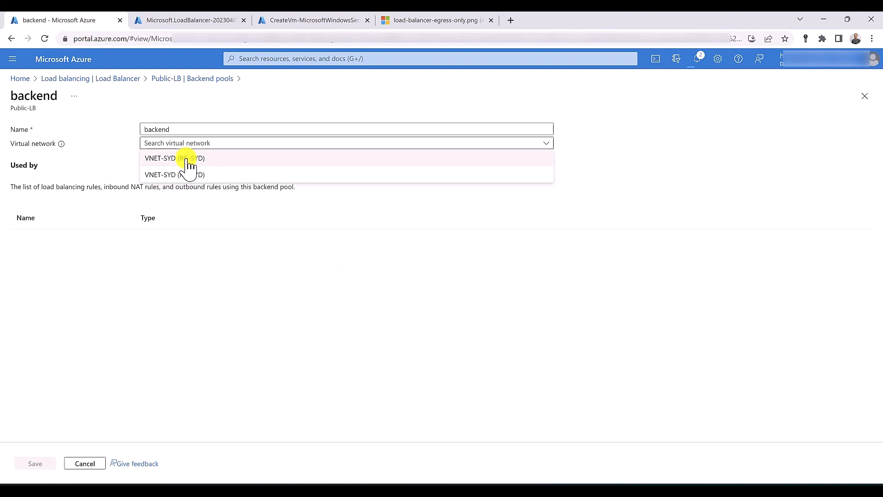
pyautogui.click(189, 159)
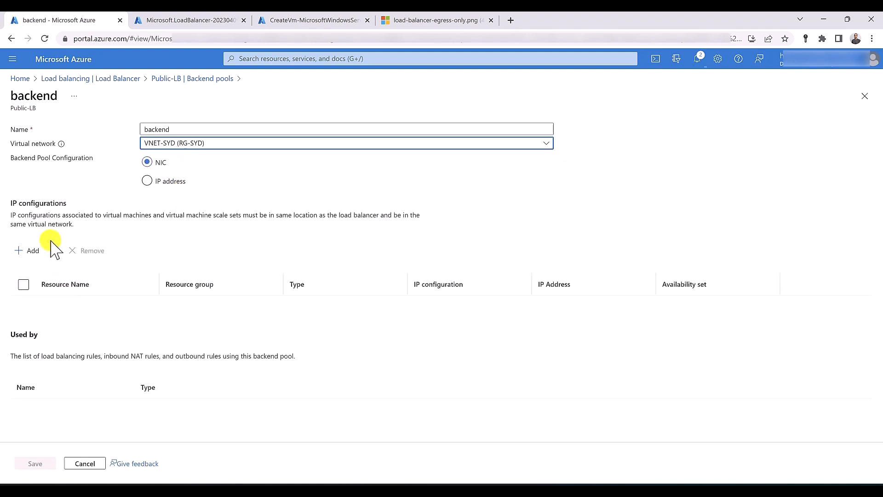
pyautogui.click(32, 251)
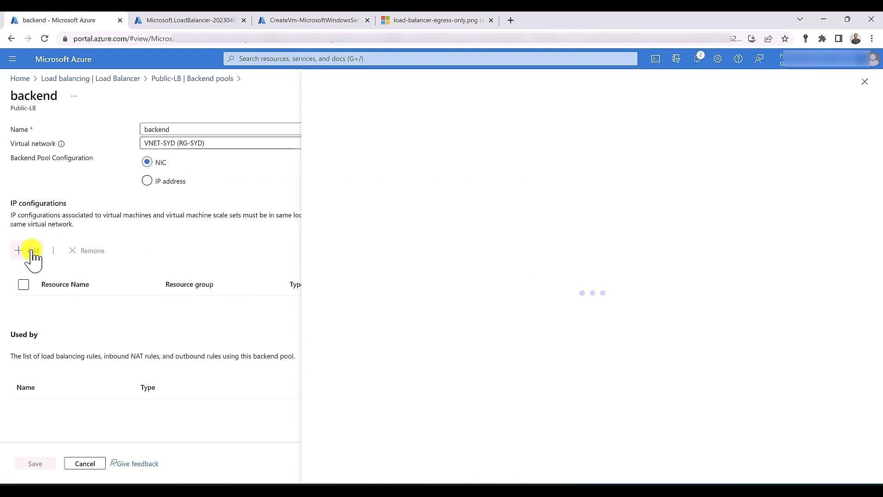
pyautogui.click(340, 234)
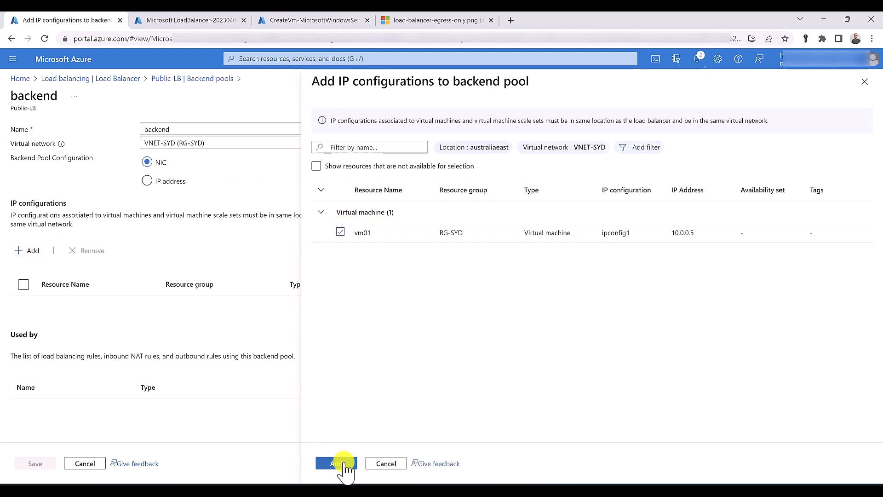
pyautogui.click(345, 465)
pyautogui.click(44, 464)
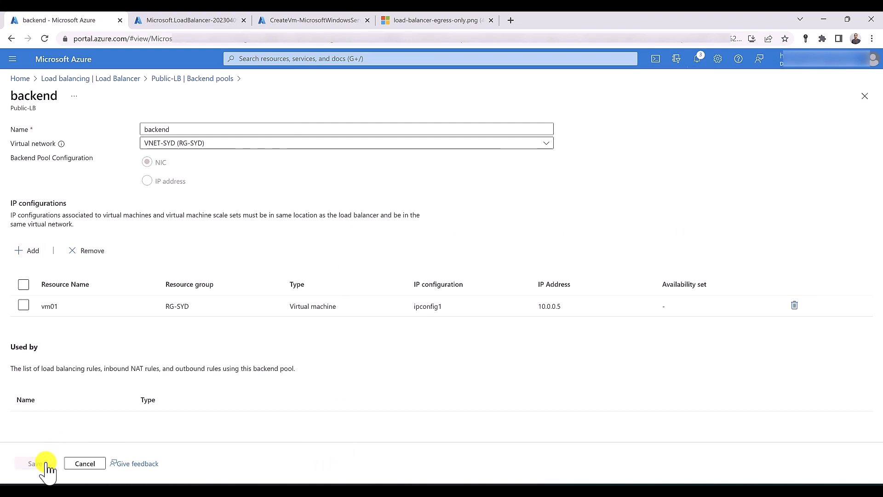
# Open the new vm01 resource and choose to connect through Bastion
pyautogui.click(285, 21)
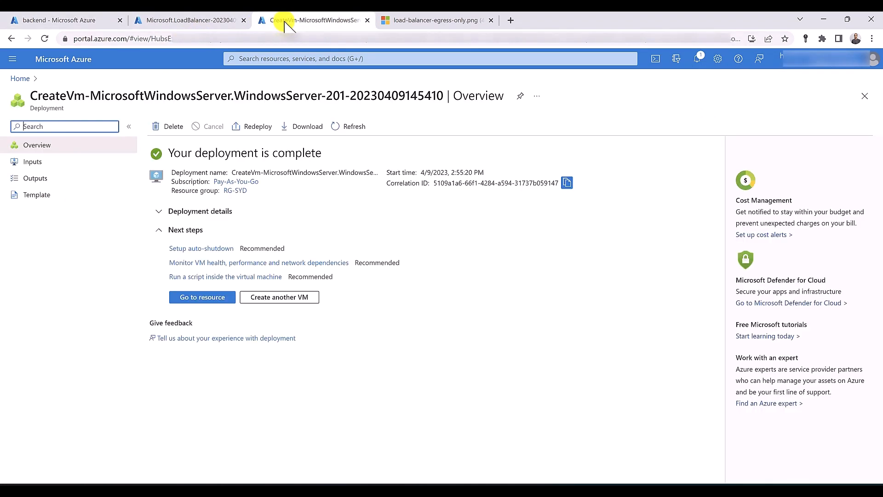
pyautogui.click(215, 299)
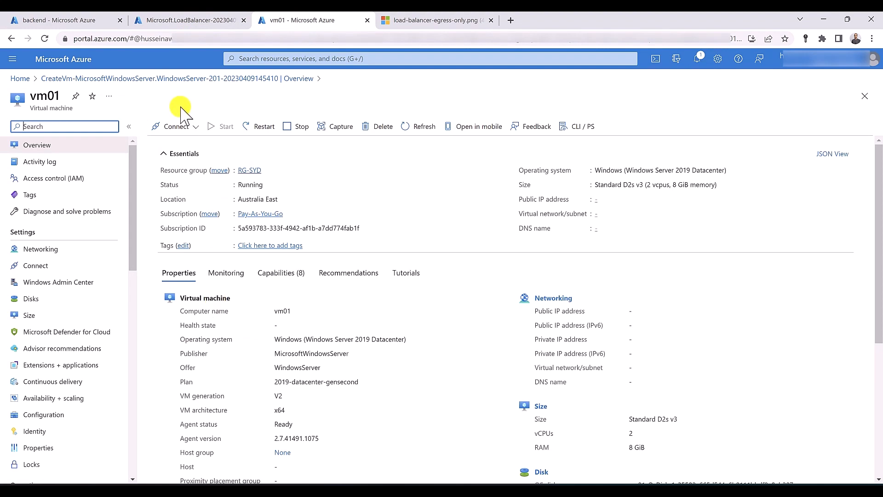
pyautogui.click(177, 125)
pyautogui.click(178, 173)
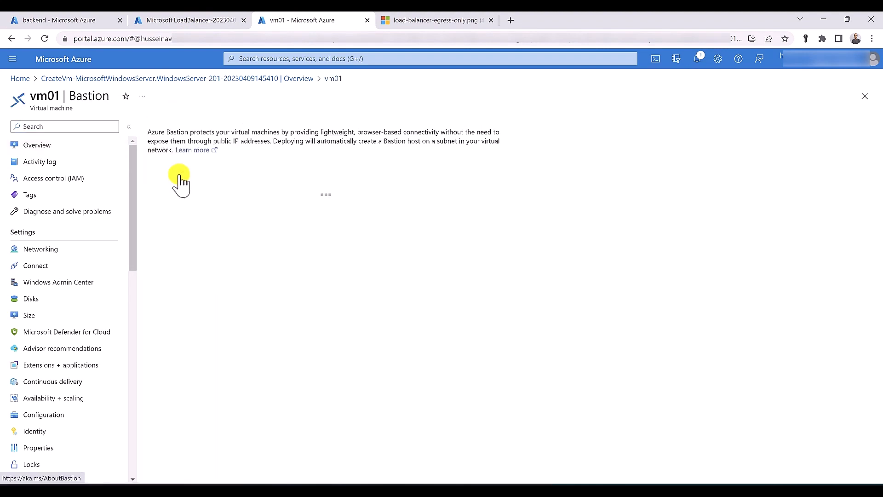
# Enter the VM admin username and password and start the Bastion session
pyautogui.click(342, 240)
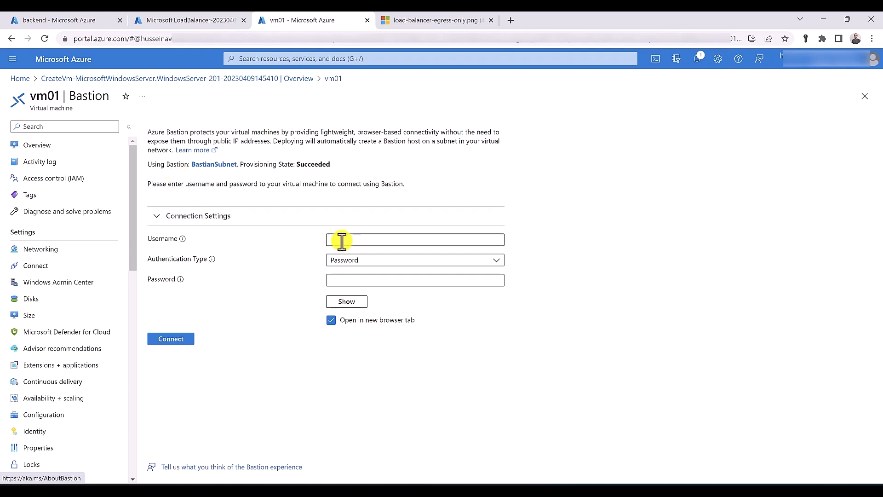
pyautogui.write('husse')
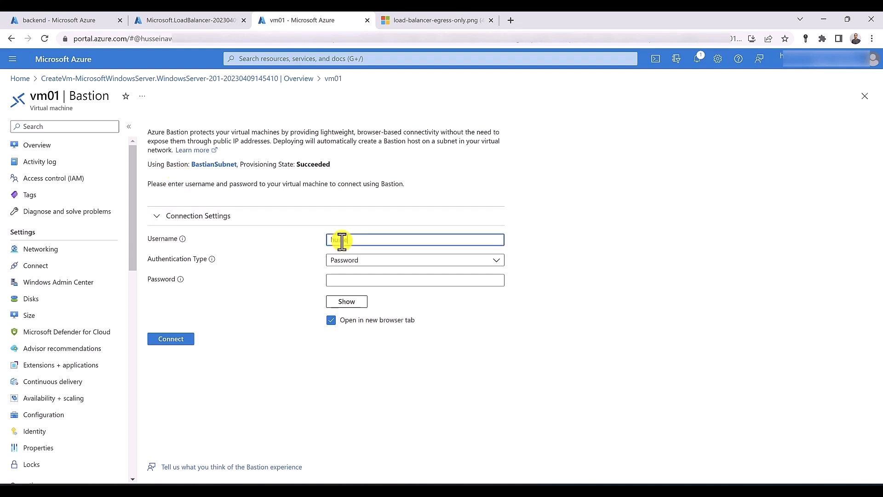
pyautogui.write('in')
pyautogui.press('Tab')
pyautogui.press('Tab')
pyautogui.press('Tab')
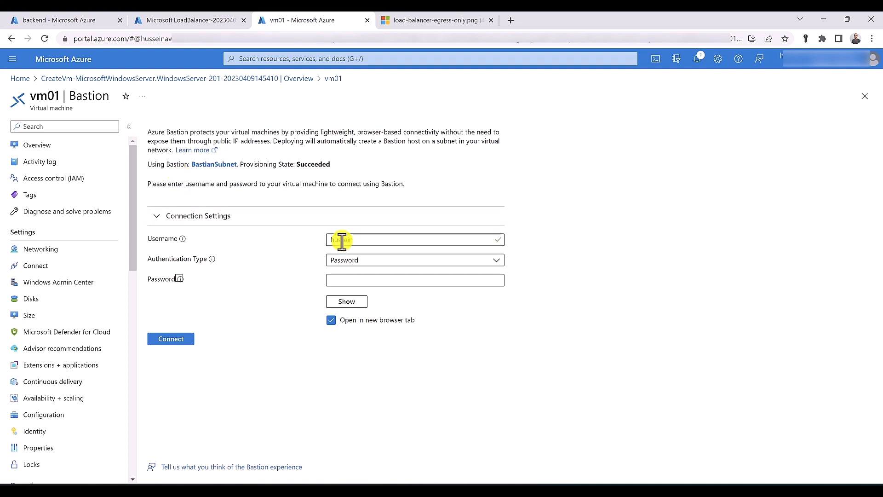
pyautogui.press('Tab')
pyautogui.write('•••••••••••••')
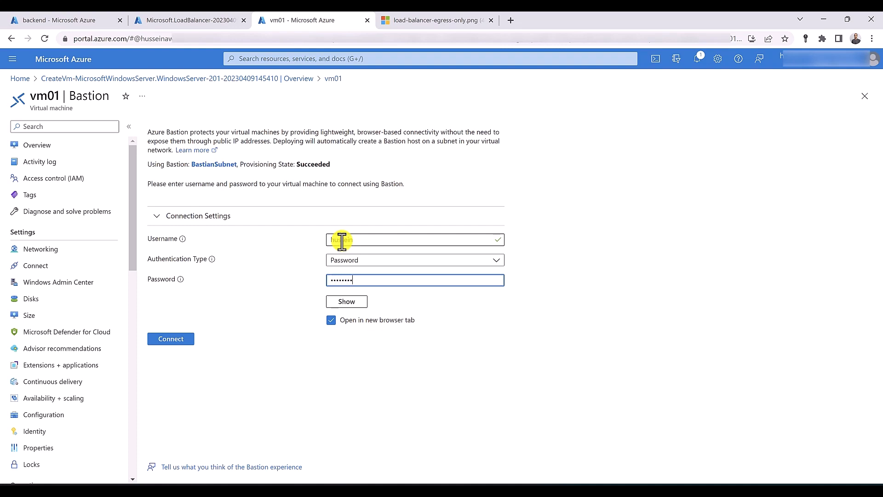
pyautogui.press('Tab')
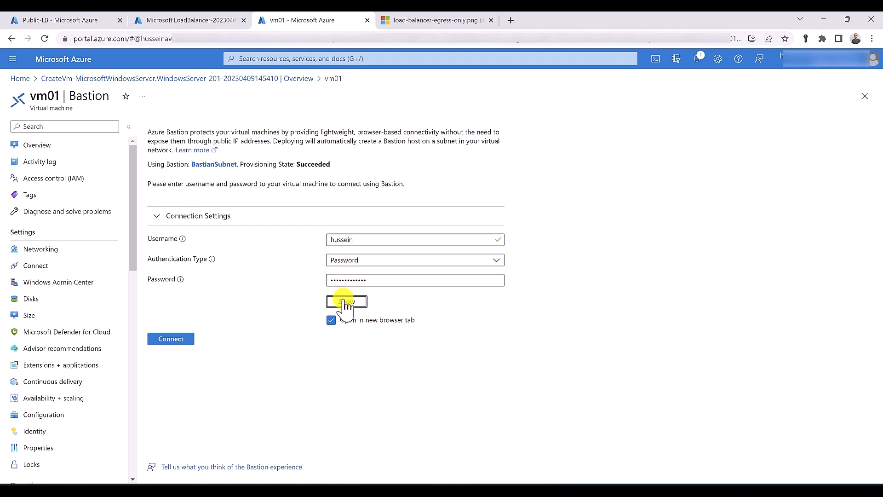
pyautogui.click(191, 341)
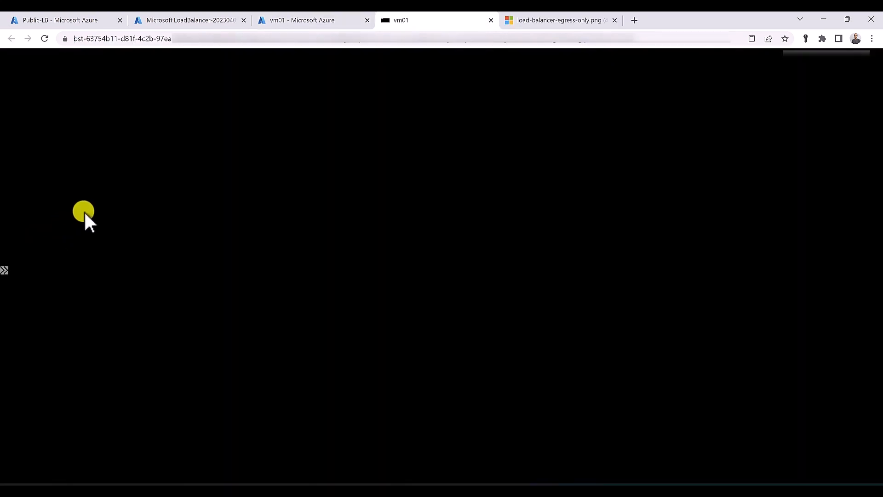
# Check the egress diagram, then return to vm01's Local Server page, dismissing the startup prompts
pyautogui.click(543, 18)
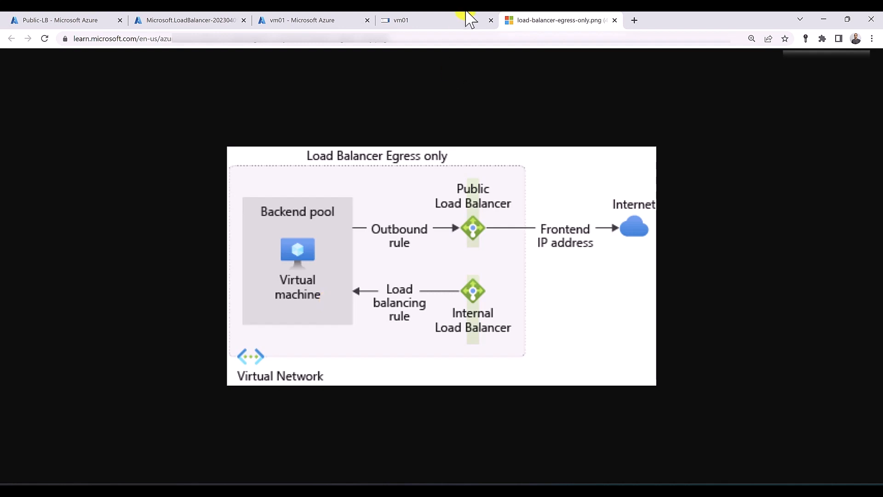
pyautogui.click(372, 22)
pyautogui.click(416, 20)
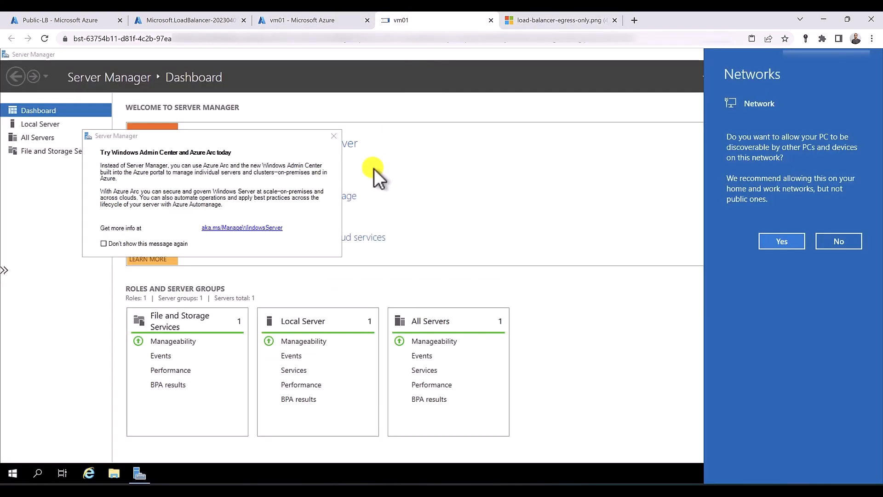
pyautogui.click(333, 137)
pyautogui.click(53, 123)
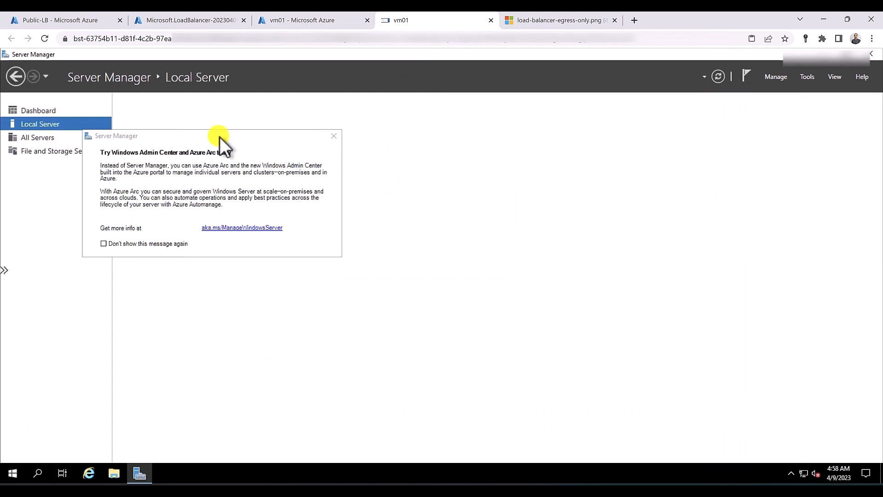
pyautogui.click(333, 136)
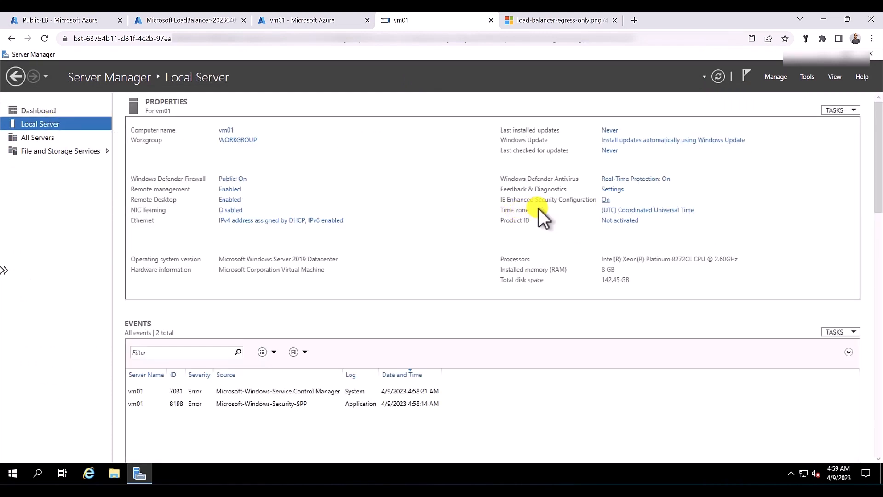
# Set IE Enhanced Security Configuration to Off for Administrators and Users, then close Server Manager
pyautogui.click(605, 200)
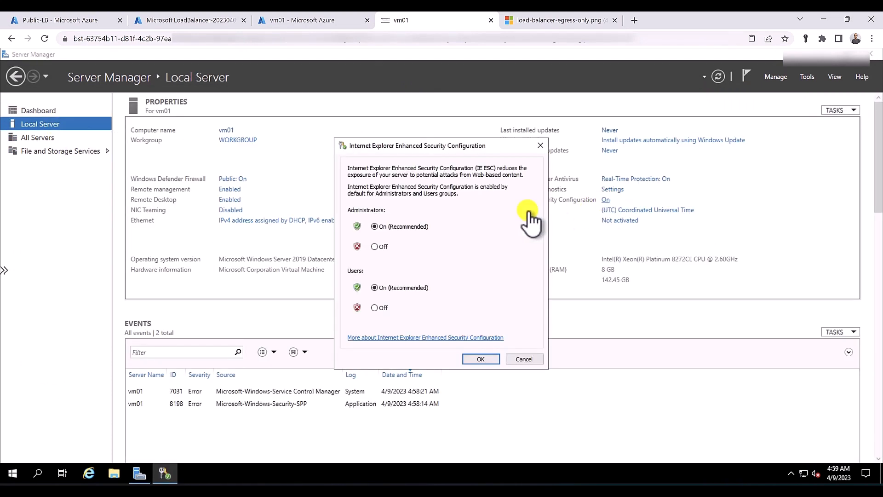
pyautogui.click(374, 246)
pyautogui.click(374, 308)
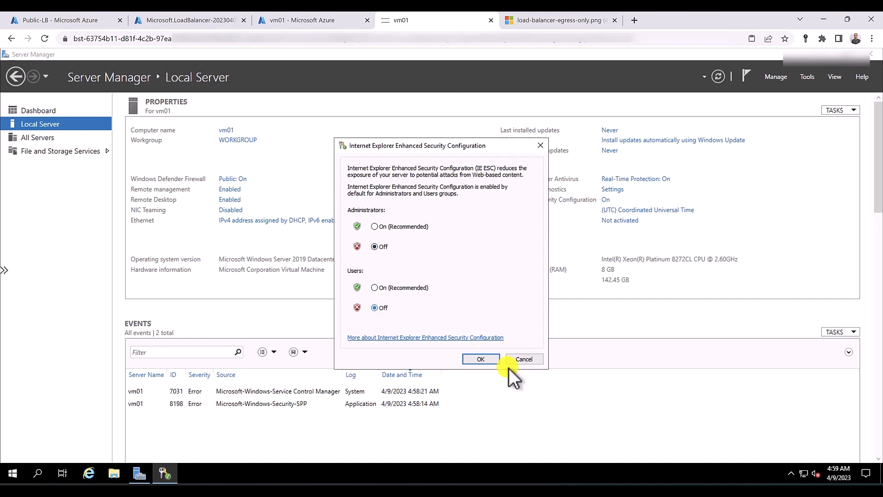
pyautogui.click(487, 357)
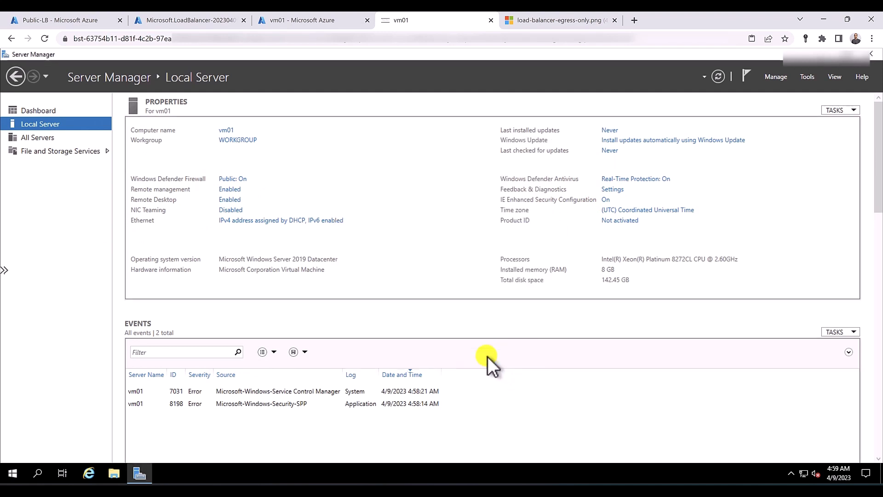
pyautogui.click(873, 53)
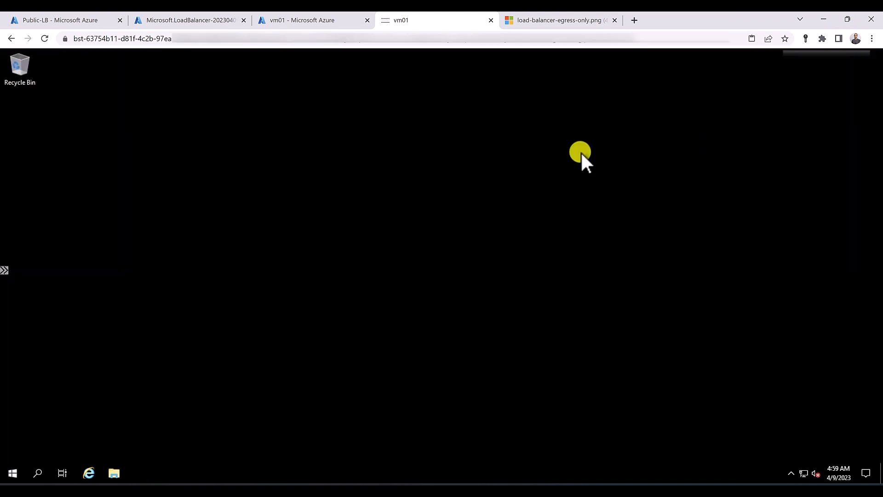
# In vm01's Internet Explorer, paste the whatsmyip.org URL and load it to test outbound access
pyautogui.click(88, 475)
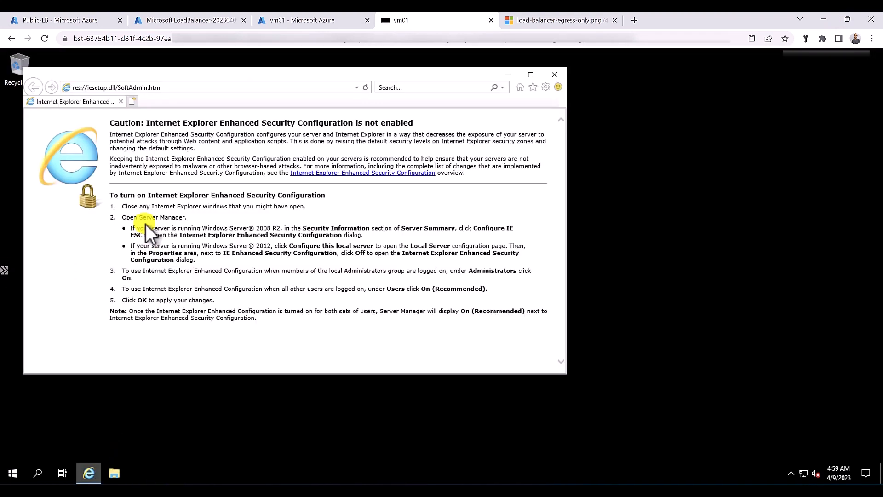
pyautogui.rightClick(170, 89)
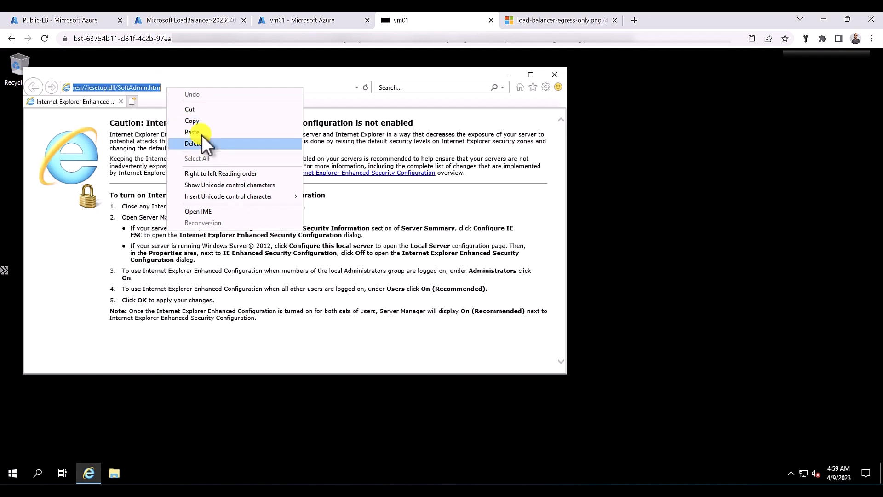
pyautogui.click(202, 135)
pyautogui.press('Return')
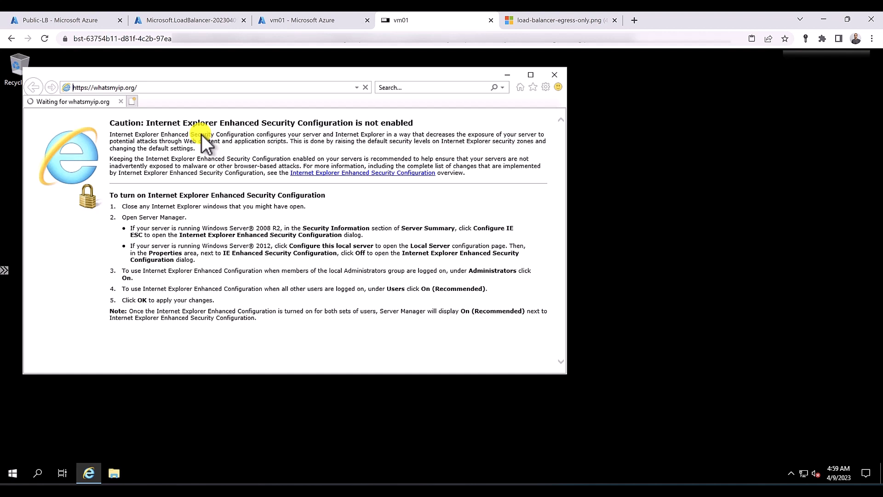
# Confirm the page can't be reached, then go back to Public-LB in the Azure portal
pyautogui.click(557, 20)
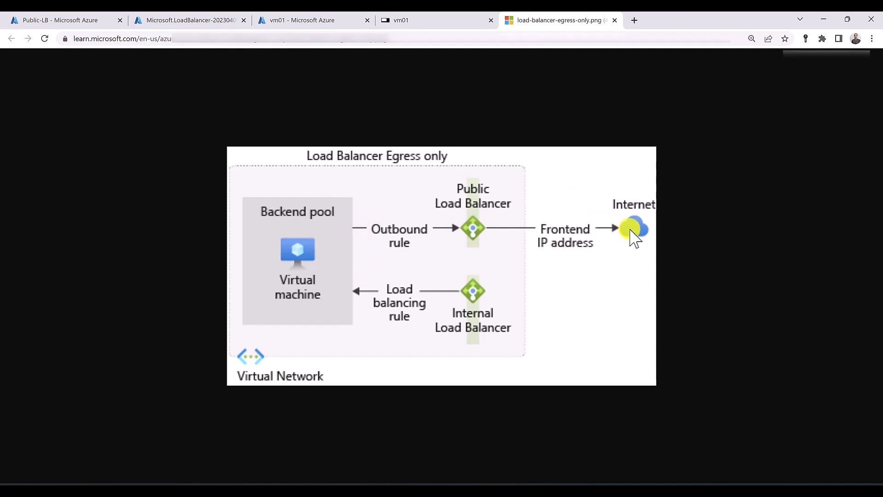
pyautogui.click(452, 20)
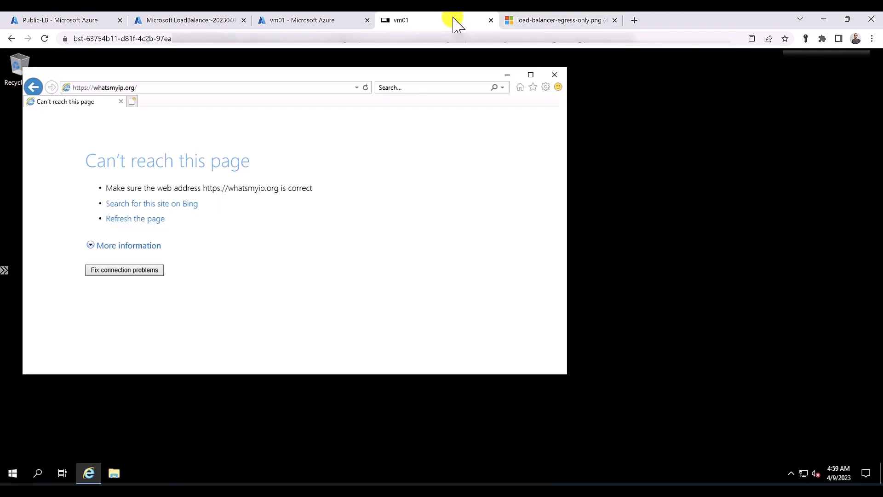
pyautogui.click(84, 21)
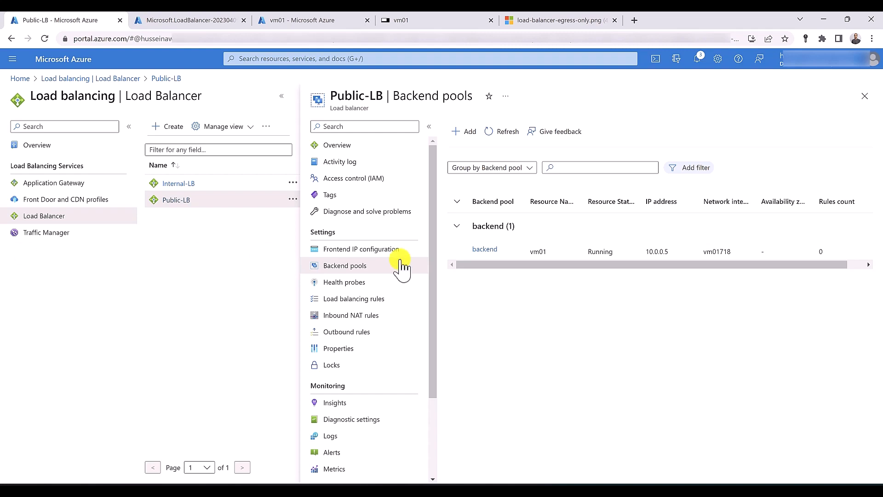
# Add a new outbound rule named OutboundRule01 using Public-LB-IP as its frontend IP
pyautogui.click(341, 337)
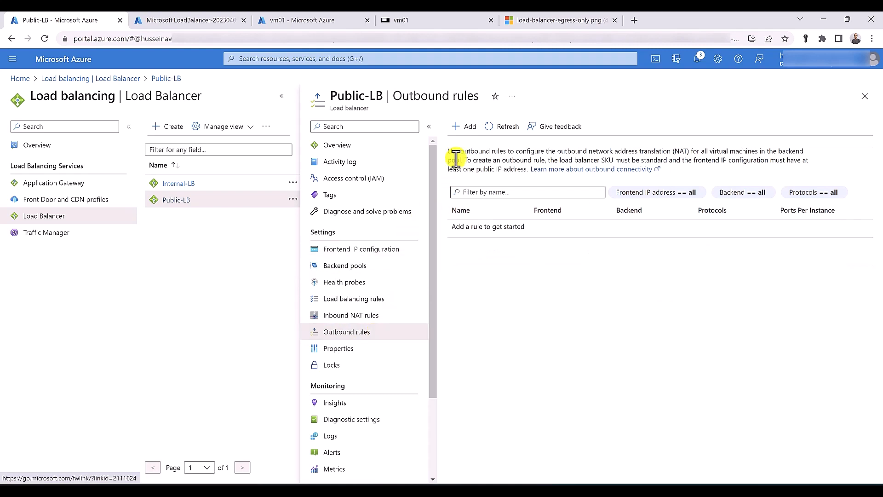
pyautogui.click(465, 126)
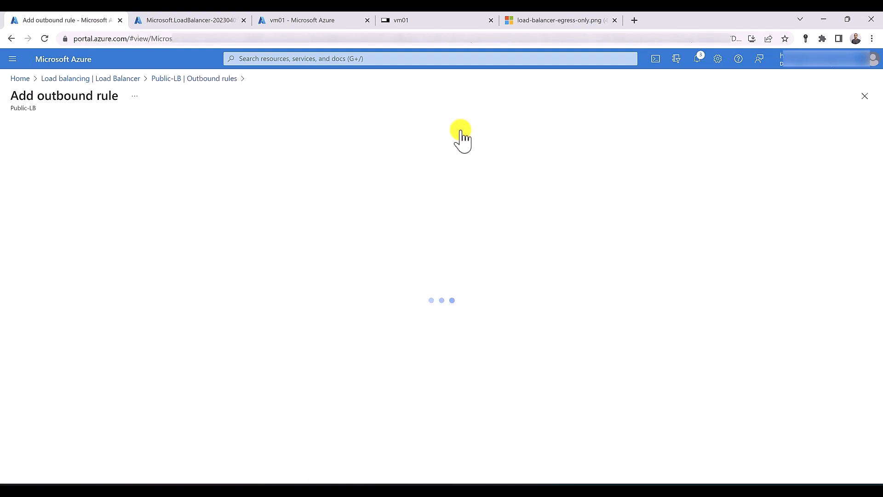
pyautogui.write('Ou')
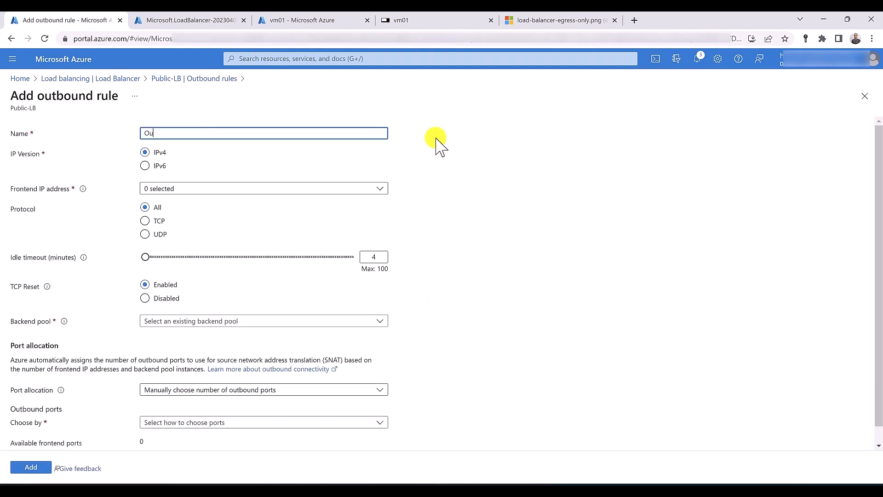
pyautogui.write('tboundRule01')
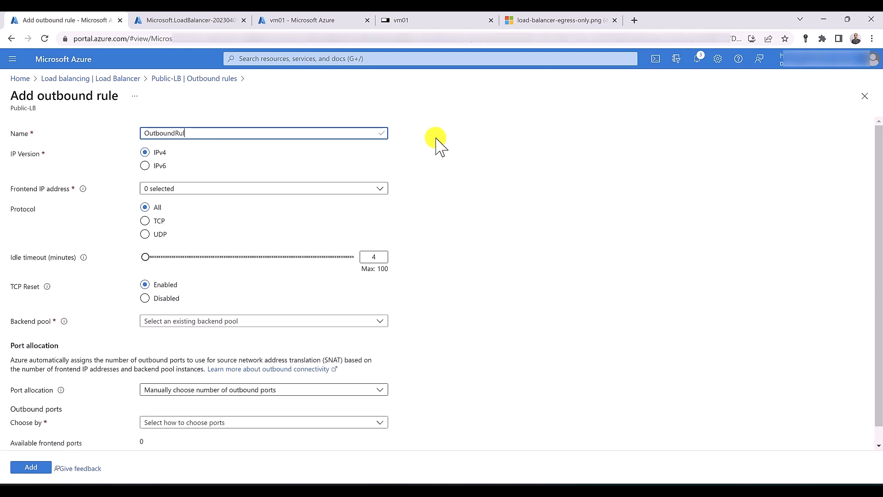
pyautogui.click(282, 190)
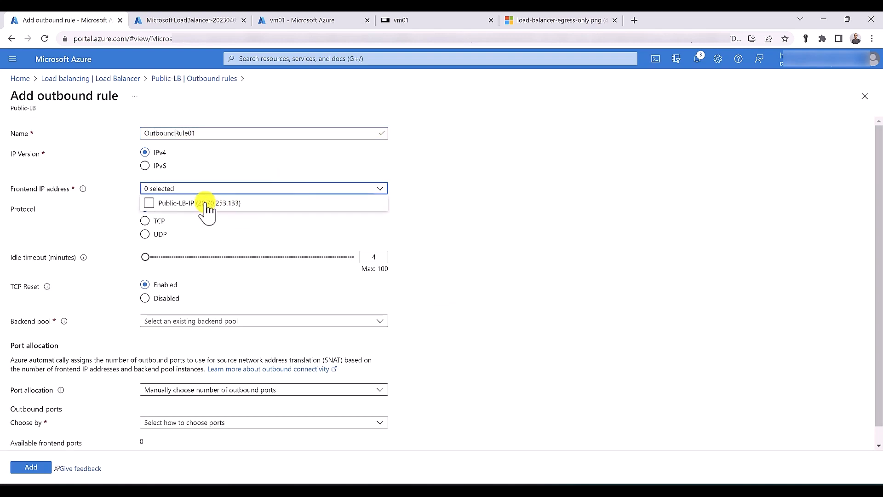
pyautogui.click(150, 204)
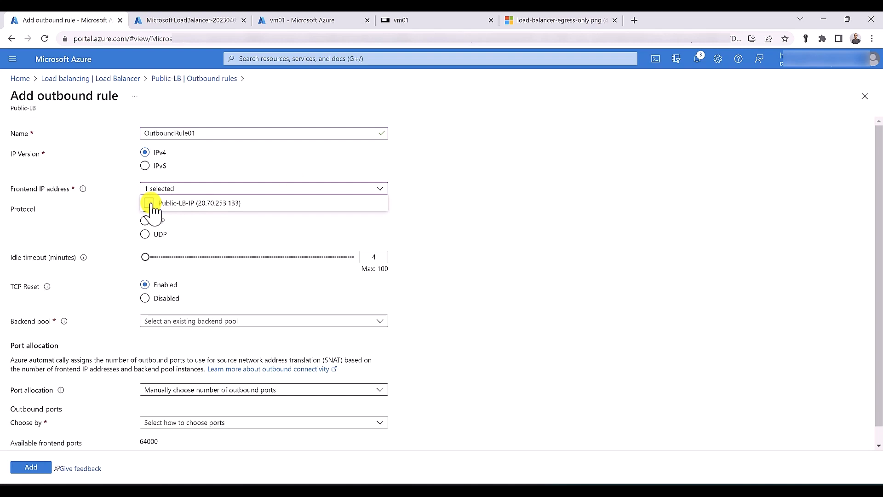
pyautogui.click(206, 223)
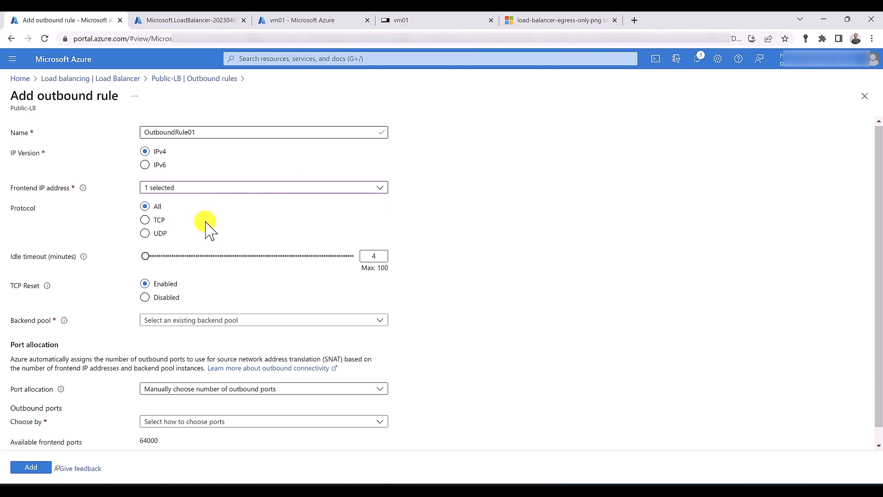
# Assign the backend pool, allocate 1000 ports per instance, and create the rule
pyautogui.scroll(-1, 209, 258)
pyautogui.click(216, 304)
pyautogui.click(212, 321)
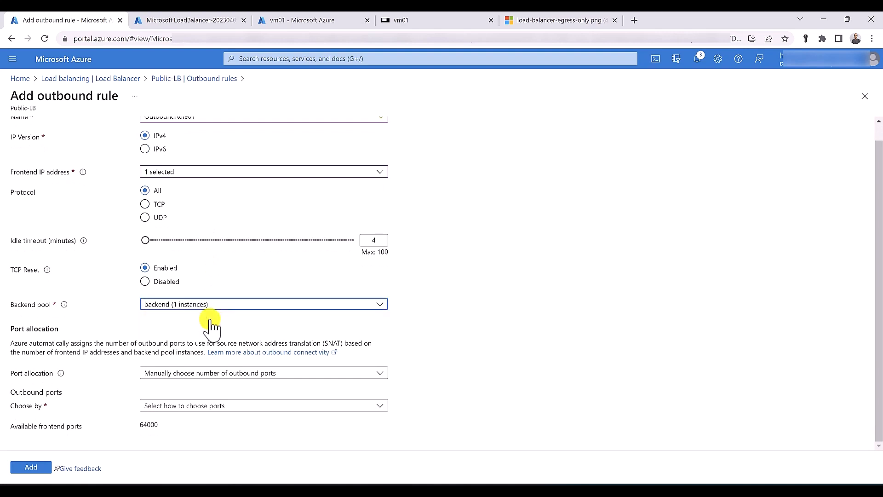
pyautogui.click(183, 406)
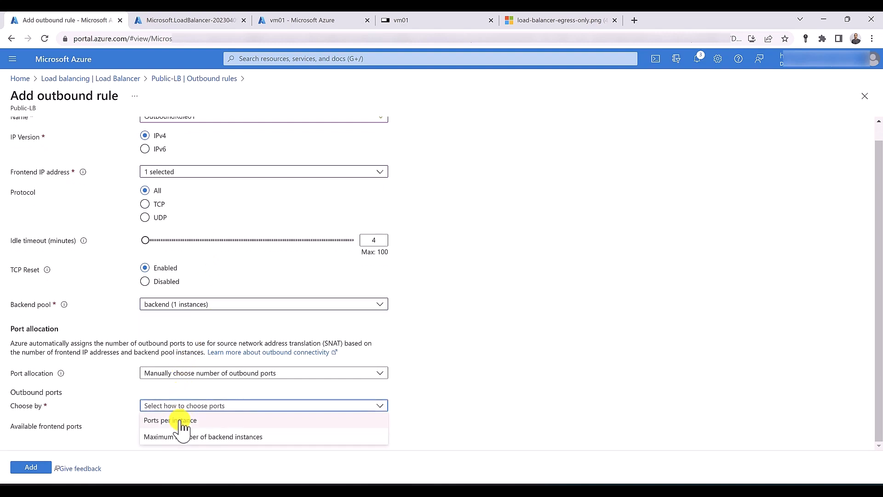
pyautogui.click(181, 420)
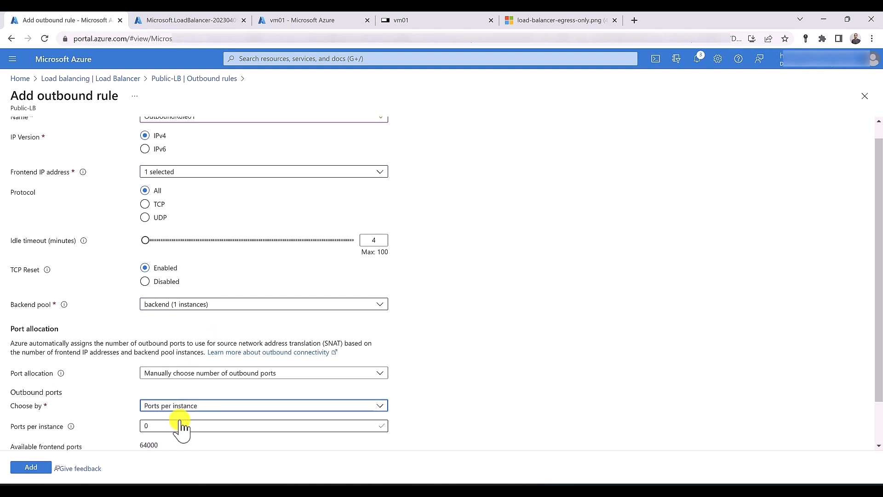
pyautogui.scroll(-1, 177, 404)
pyautogui.click(176, 375)
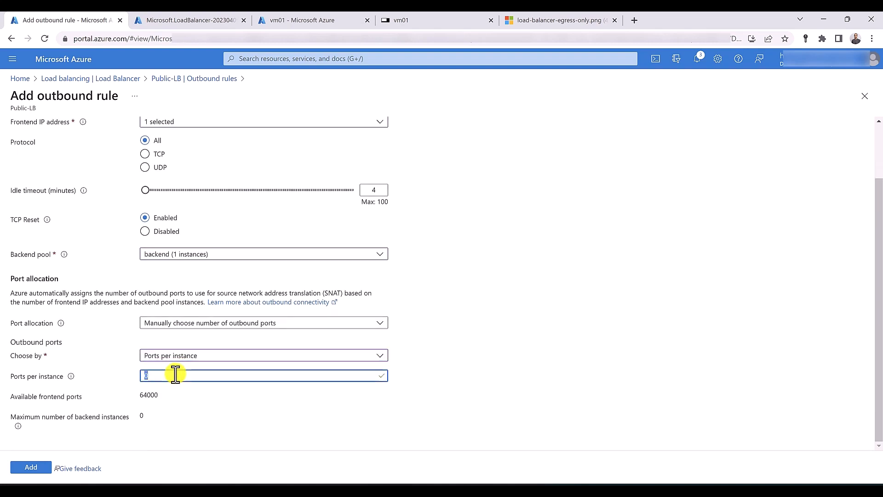
pyautogui.write('1000')
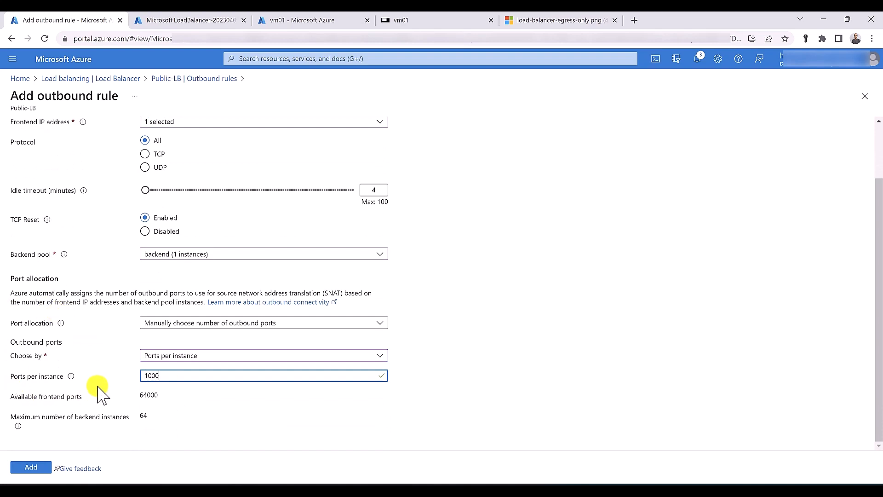
pyautogui.click(27, 468)
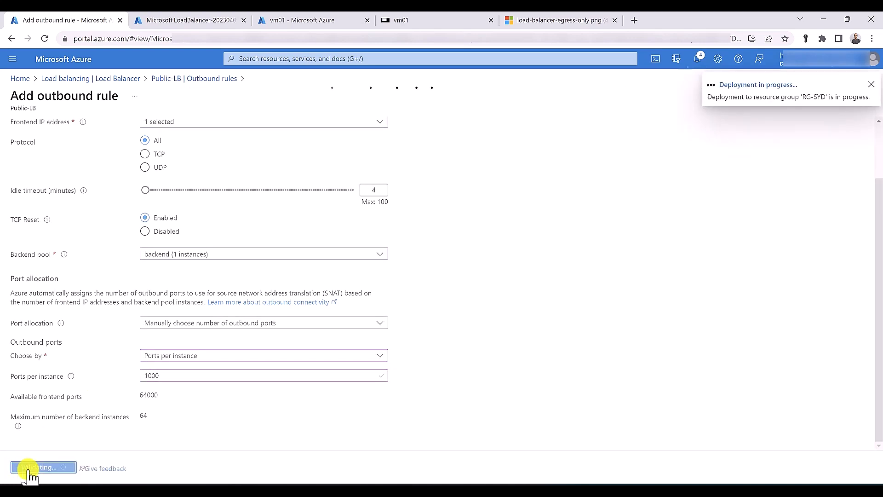
pyautogui.click(560, 19)
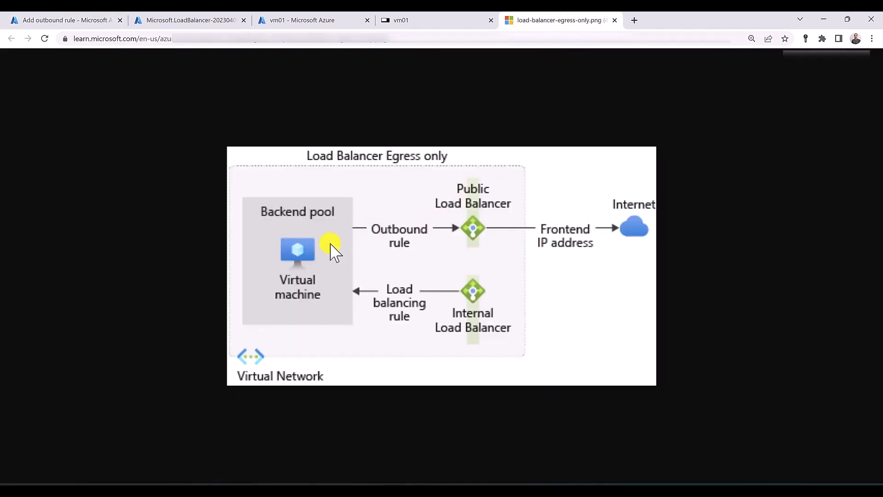
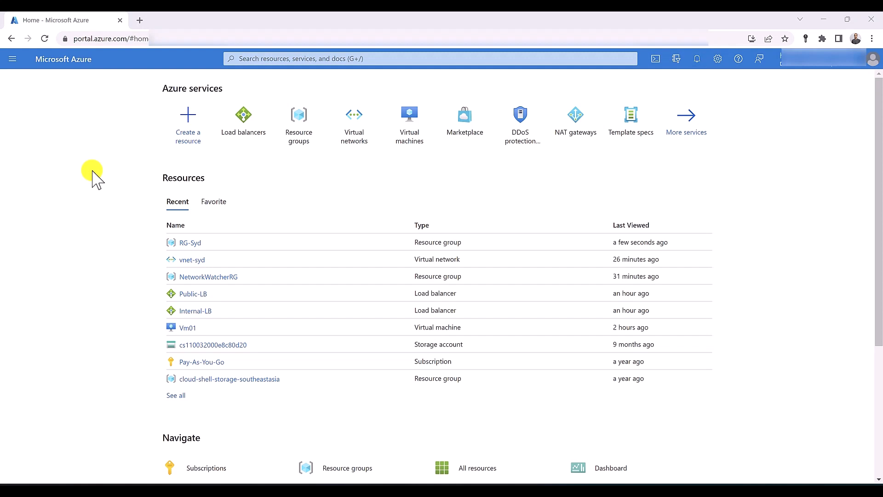
# Start creating a load balancer in a new resource group named RG-LB
pyautogui.click(251, 122)
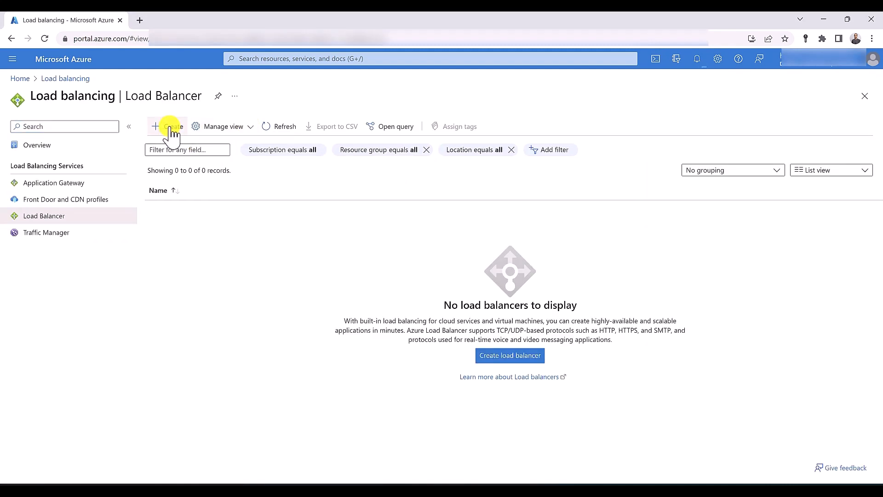
pyautogui.click(171, 129)
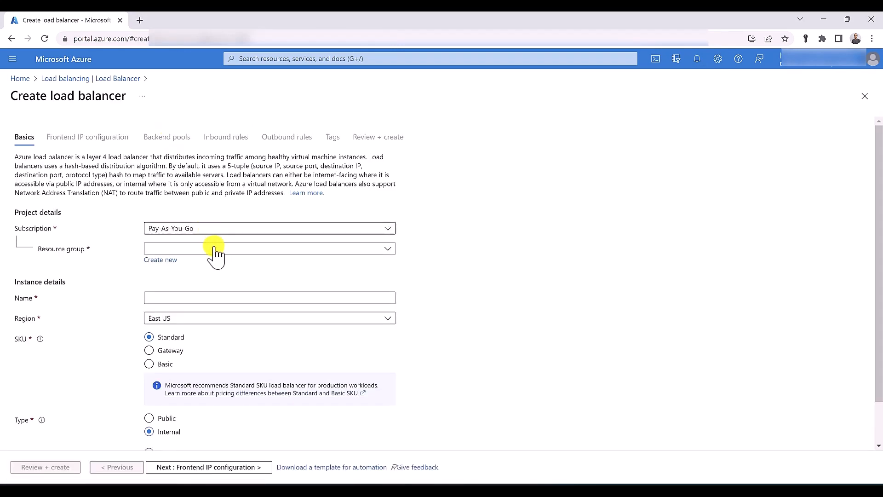
pyautogui.click(171, 260)
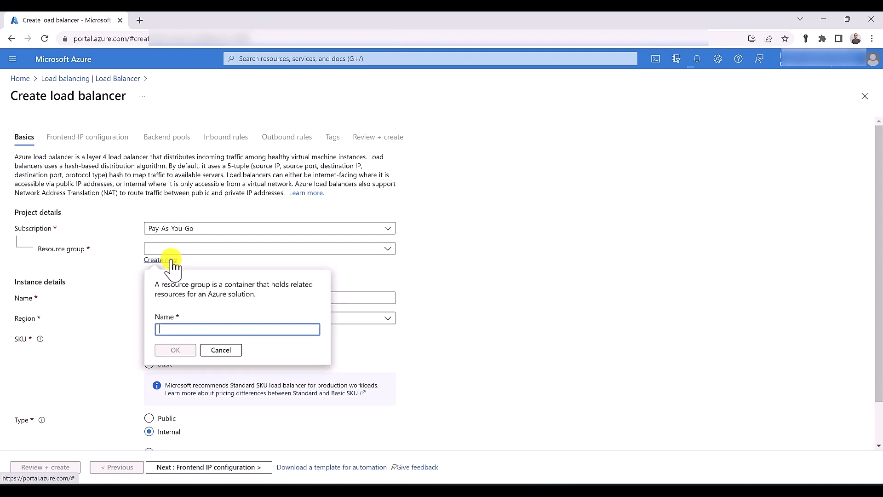
pyautogui.write('RG')
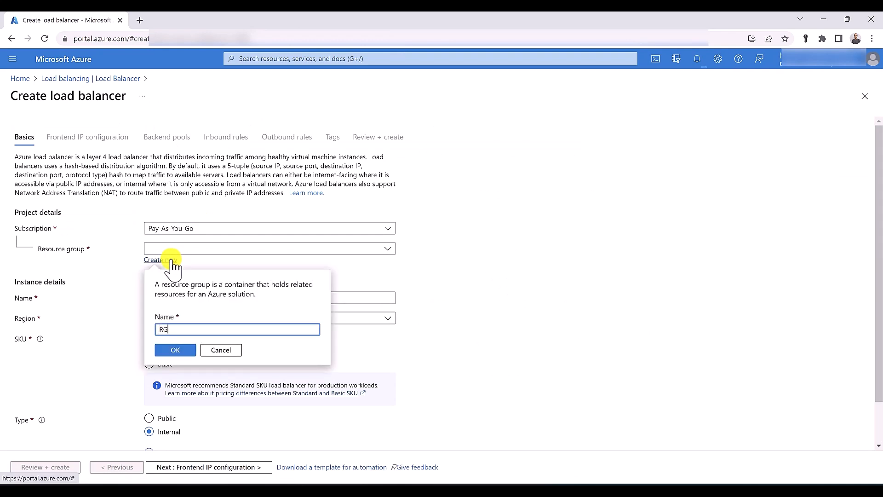
pyautogui.write('_')
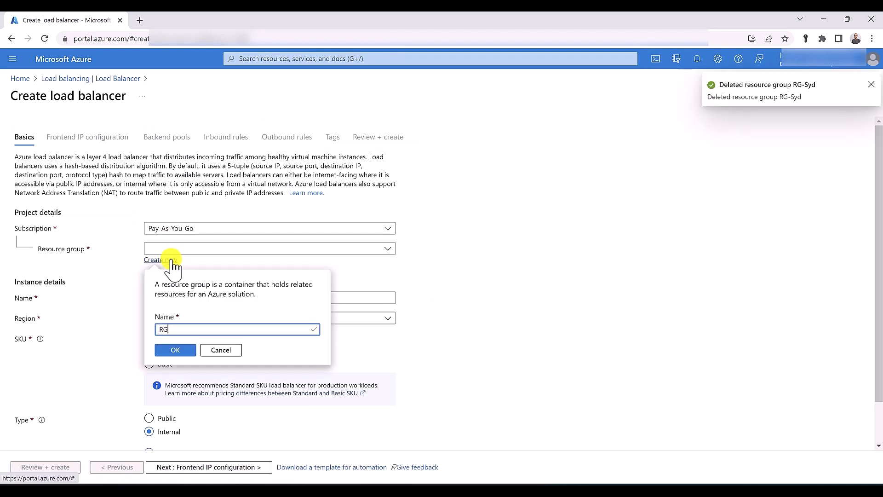
pyautogui.write('-LB')
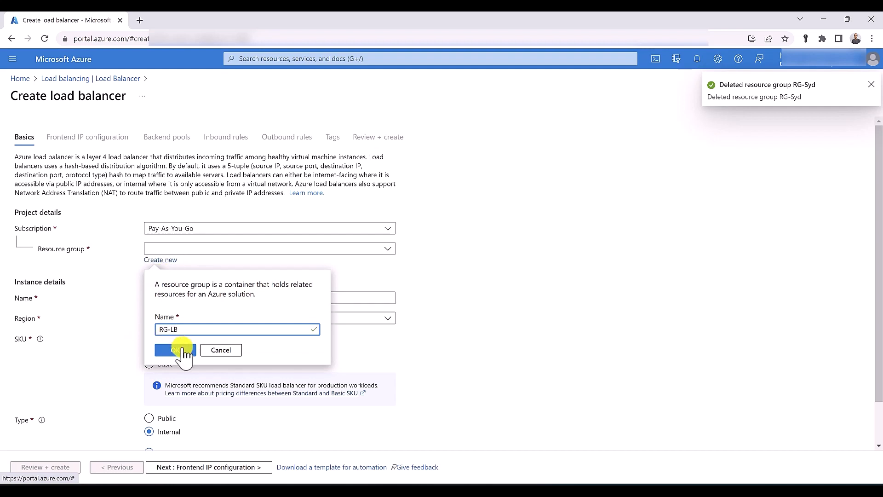
pyautogui.click(181, 349)
# Name the load balancer LB, place it in Australia East, and make it Public
pyautogui.click(167, 299)
pyautogui.write('LB')
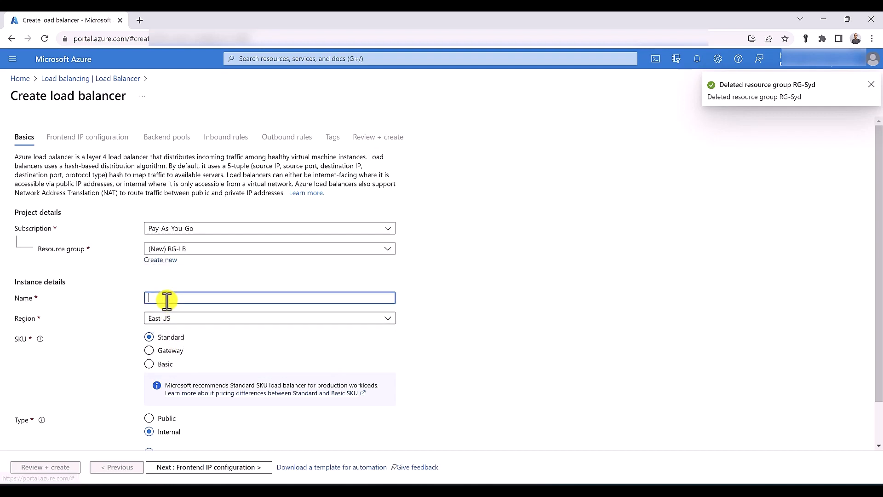
pyautogui.click(178, 319)
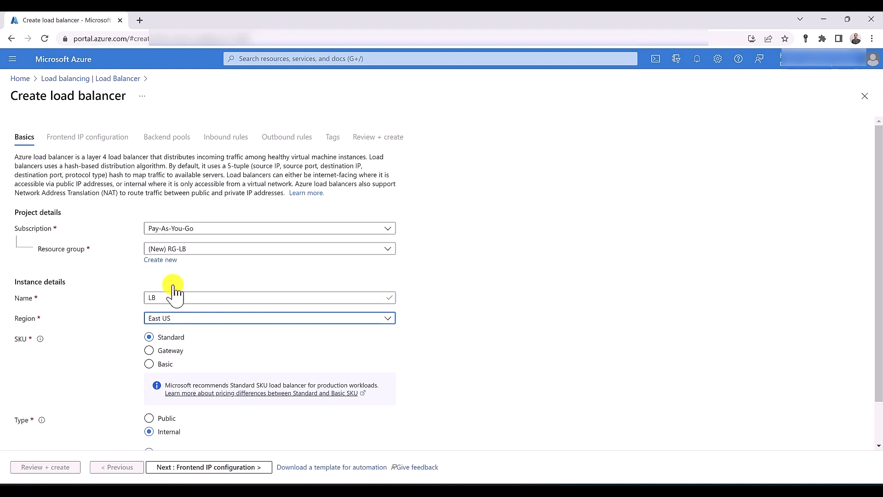
pyautogui.click(171, 113)
pyautogui.scroll(-1, 115, 250)
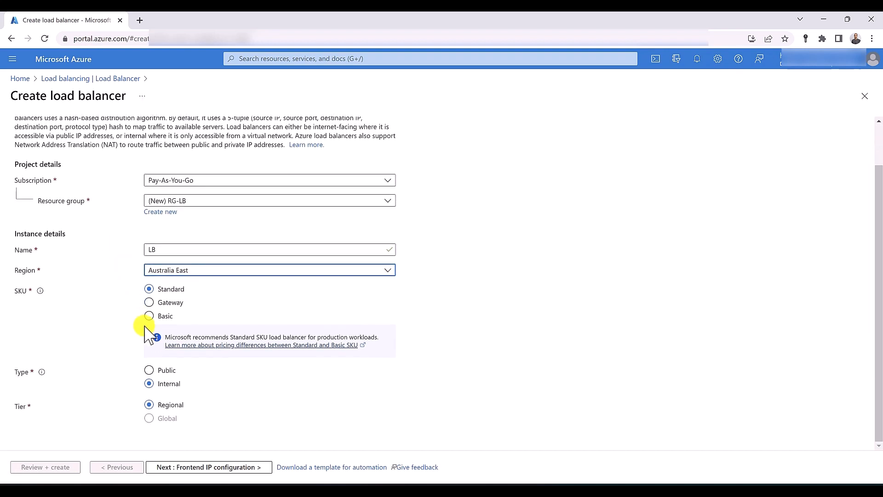
pyautogui.click(161, 370)
pyautogui.click(182, 467)
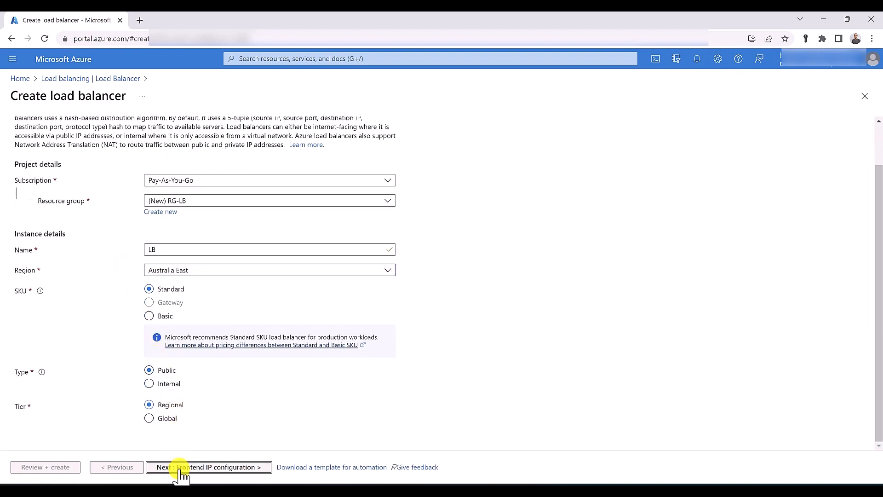
# Add a frontend IP configuration named IP using a new public IP address p-IP
pyautogui.click(64, 188)
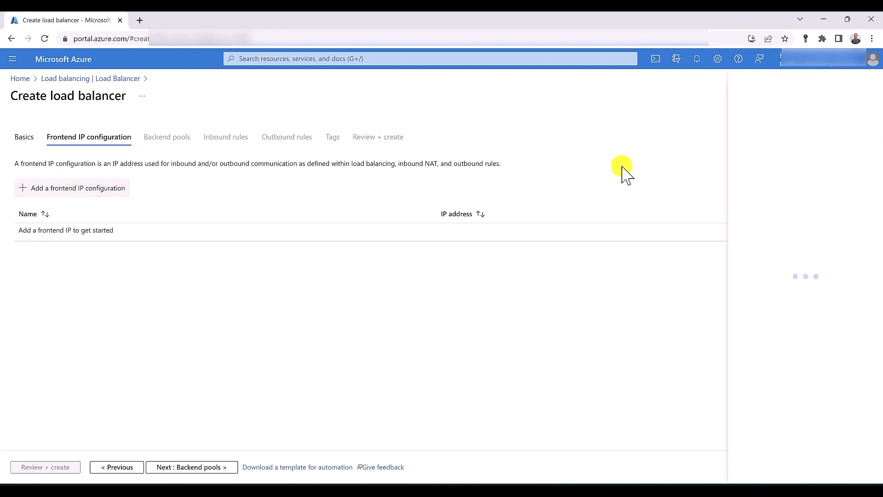
pyautogui.click(711, 131)
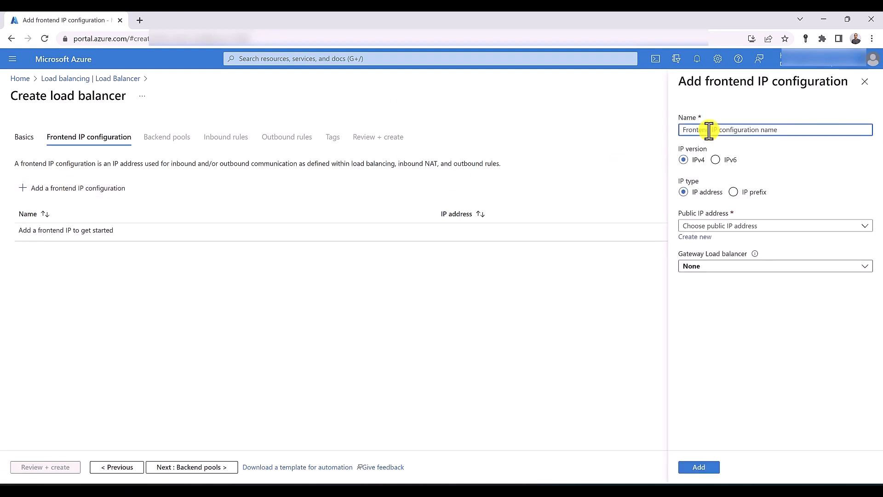
pyautogui.write('IP')
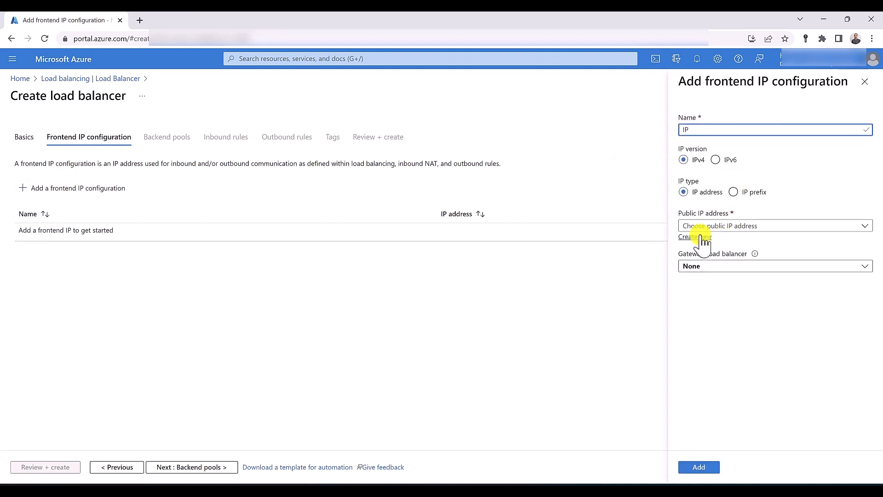
pyautogui.click(700, 237)
pyautogui.write('p-IP')
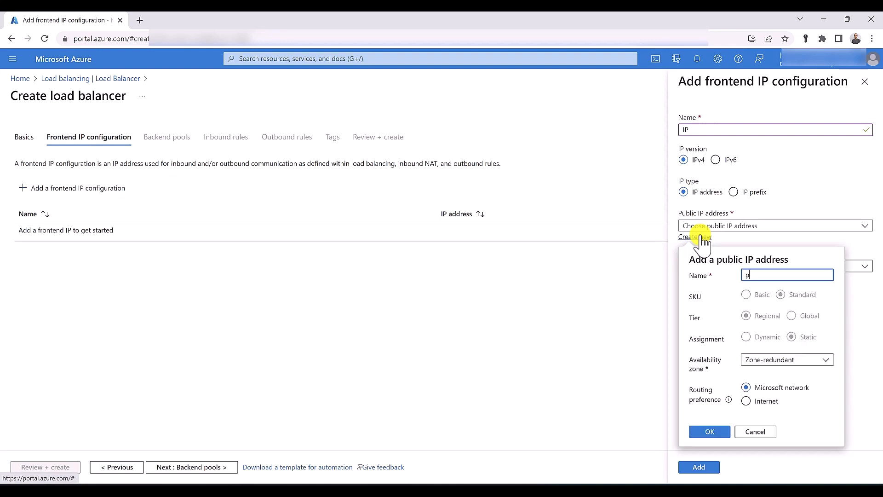
pyautogui.click(714, 431)
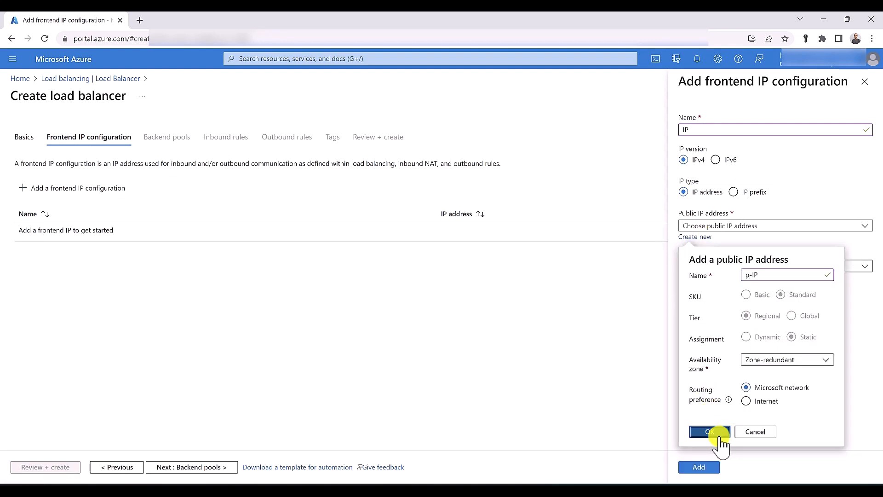
pyautogui.click(712, 467)
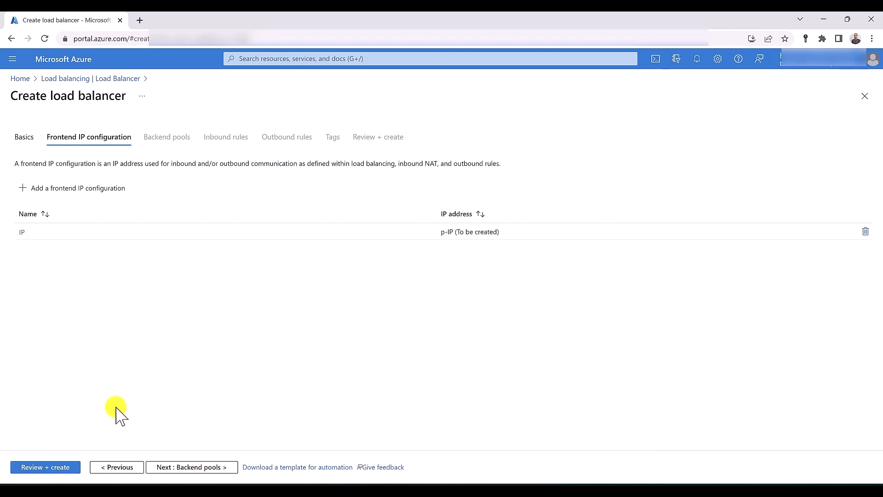
# Add and save a backend pool named backend, then run Review + create validation
pyautogui.click(183, 474)
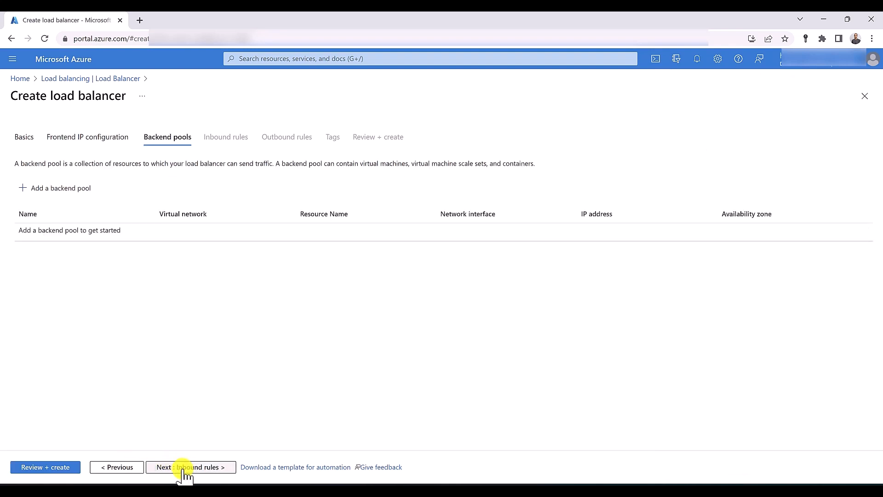
pyautogui.click(79, 189)
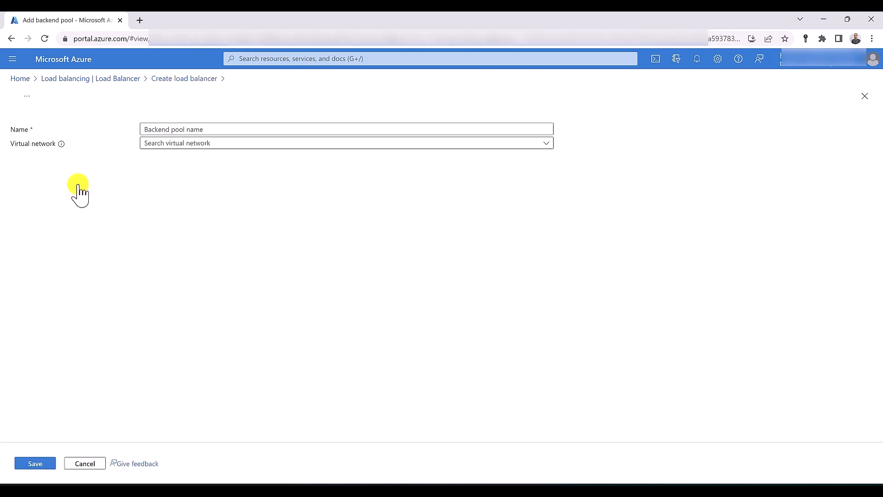
pyautogui.click(171, 133)
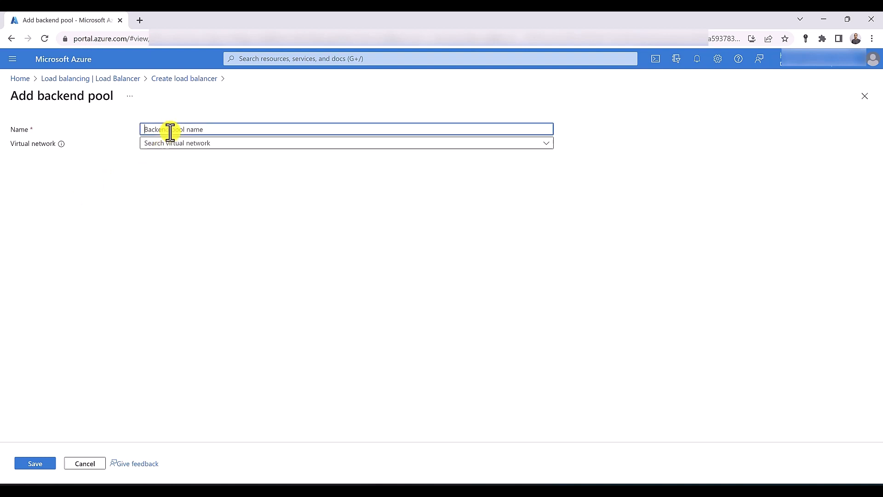
pyautogui.write('backend')
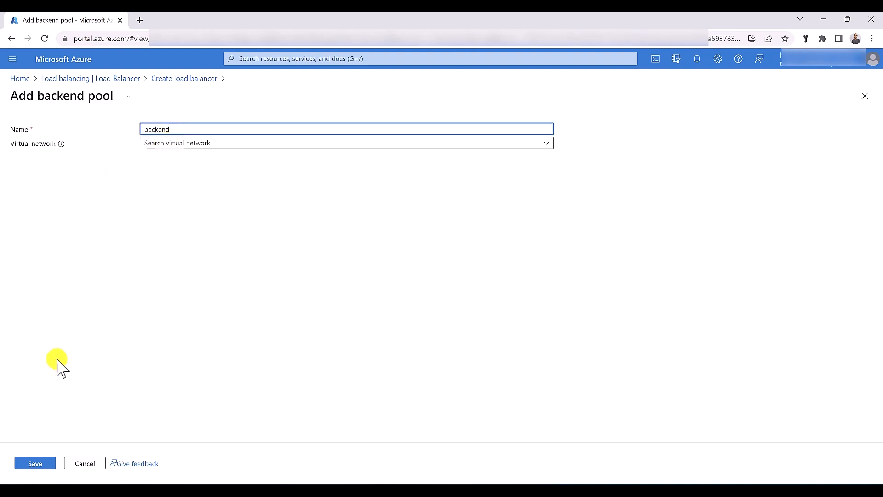
pyautogui.click(42, 466)
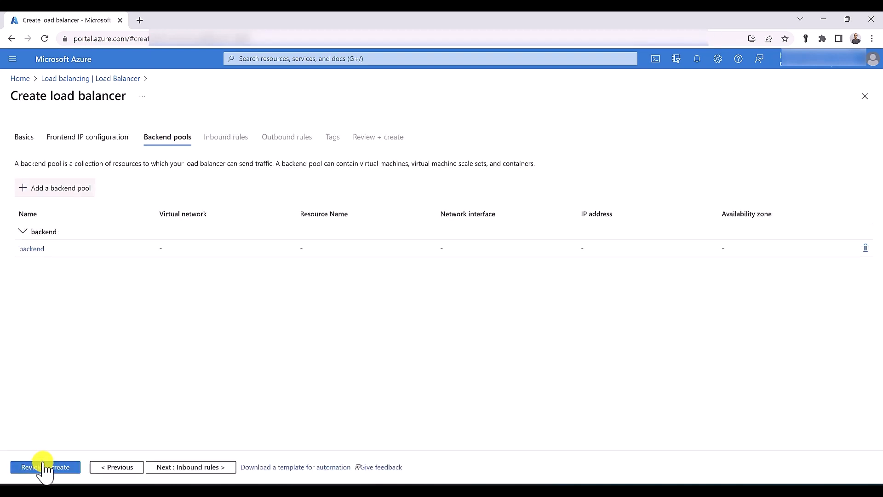
pyautogui.click(43, 466)
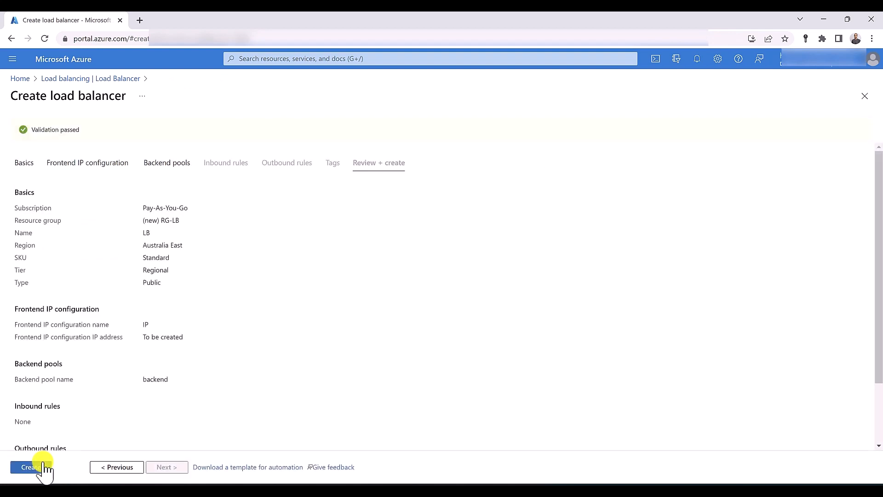
# Deploy LB, go to the new resource, and open its Insights page with the Metrics pane closed
pyautogui.click(44, 467)
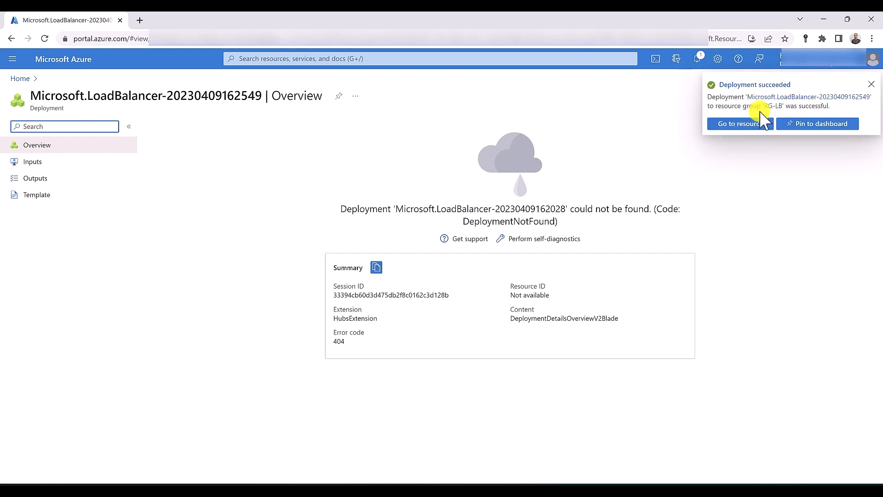
pyautogui.click(756, 125)
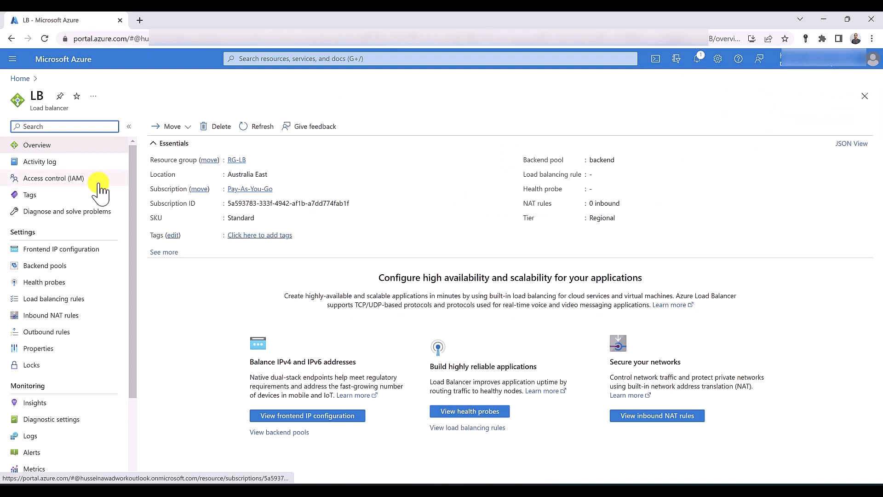
pyautogui.scroll(-1, 99, 188)
pyautogui.scroll(-2, 99, 189)
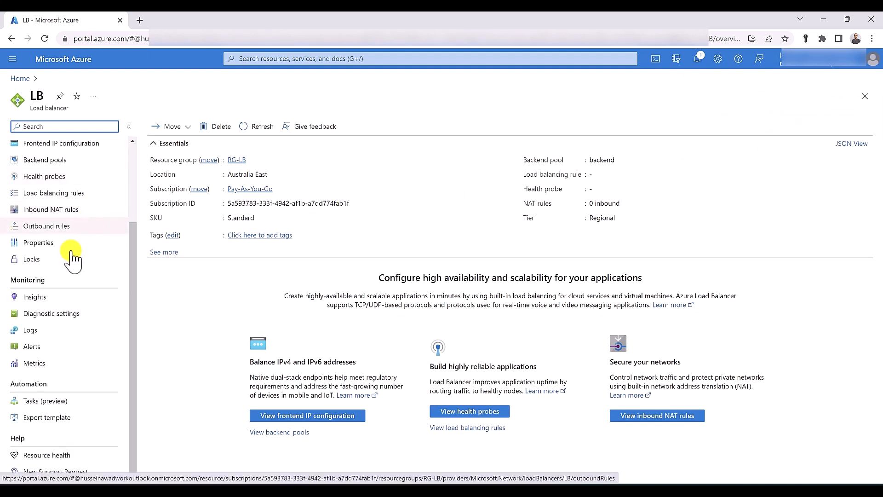
pyautogui.click(41, 297)
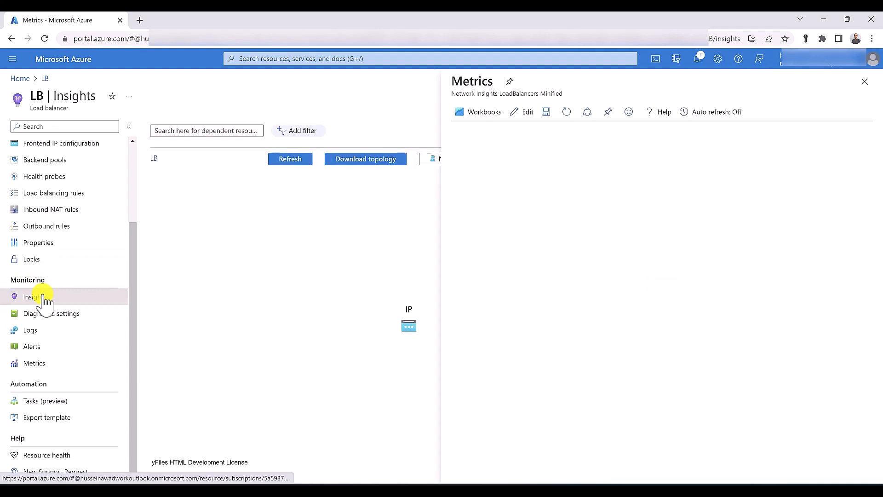
pyautogui.click(865, 82)
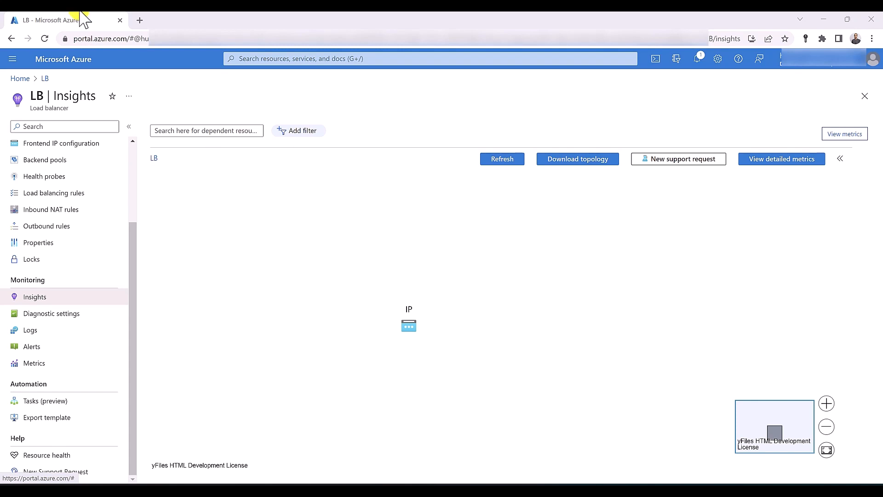
# Load the Microsoft Learn load balancer dependency diagram in a new tab, then return to Azure
pyautogui.click(139, 20)
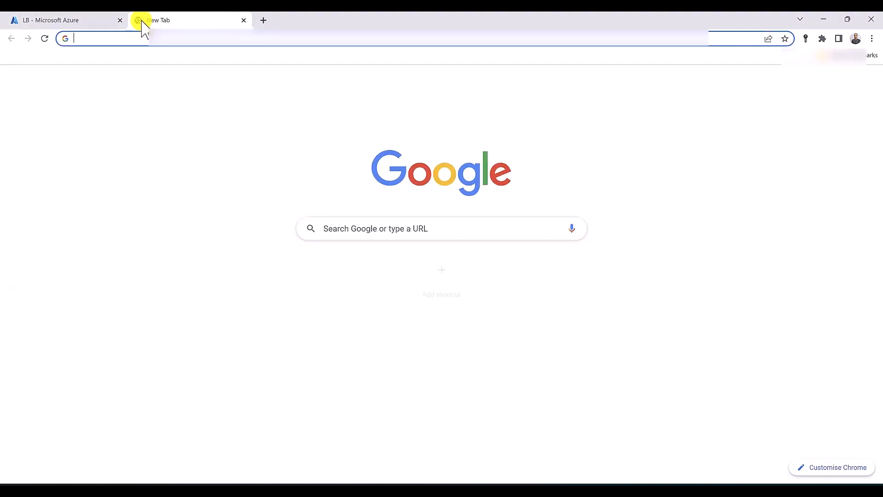
pyautogui.write('https://learn.microsoft.com/en-us/azure/load-balancer/media/load-balancer-insights/load-balancer-functional-dependency-visual.png')
pyautogui.press('Return')
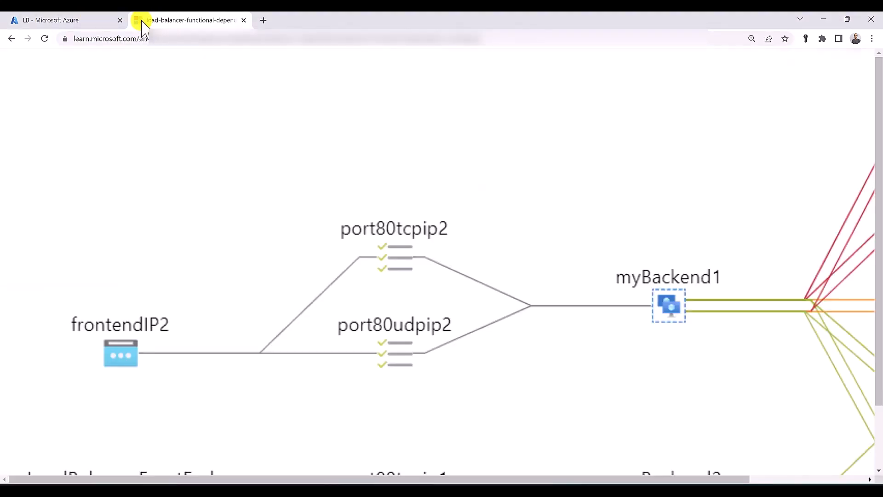
pyautogui.hotkey('ctrl', '-')
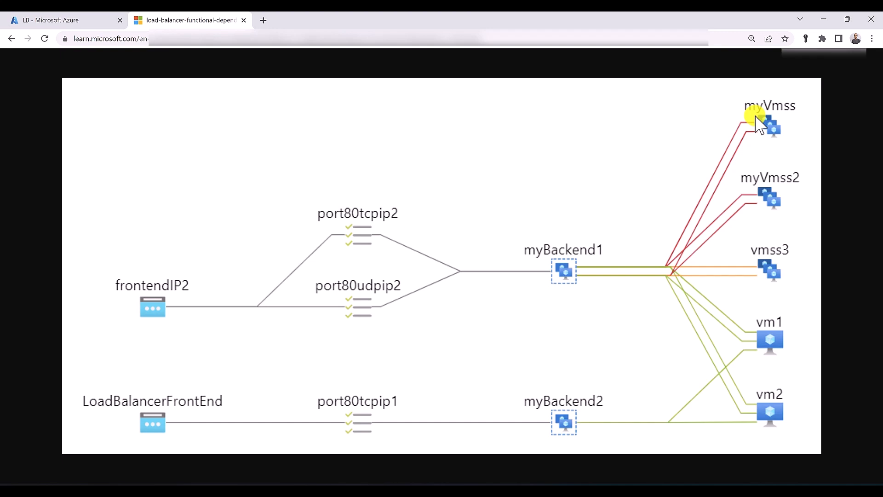
pyautogui.hotkey('ctrl', 'Tab')
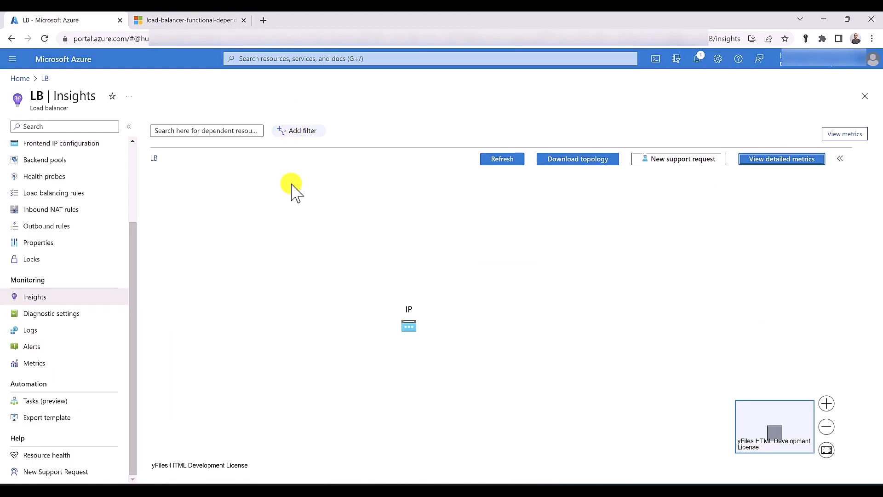
# Review LB's detailed metrics workbook: availability, throughput, flow distribution, connection monitors, metric definitions
pyautogui.click(764, 161)
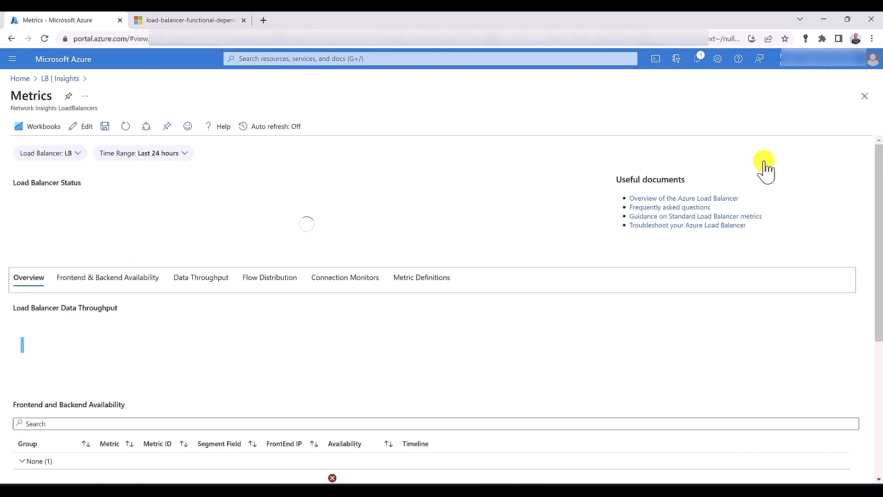
pyautogui.click(108, 287)
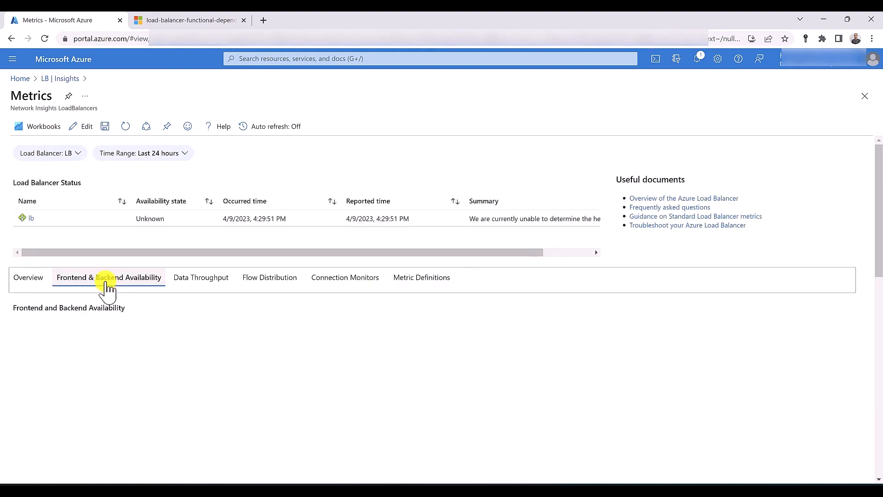
pyautogui.click(192, 282)
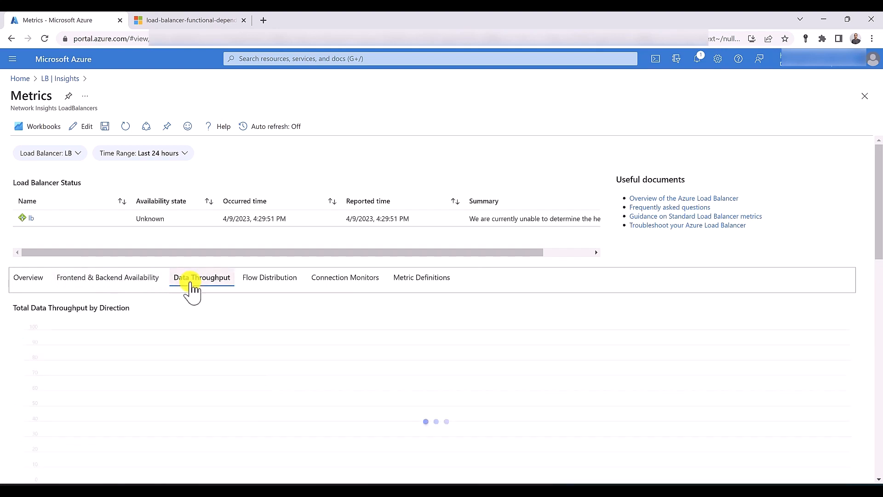
pyautogui.click(249, 279)
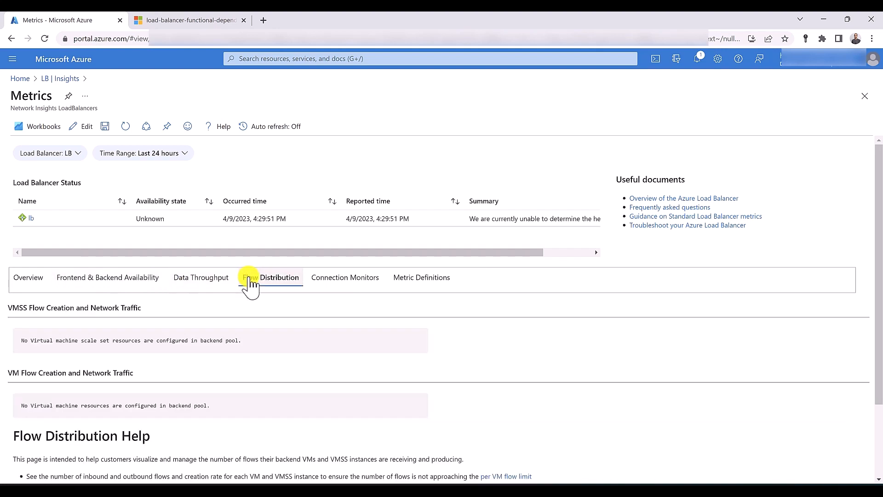
pyautogui.click(350, 280)
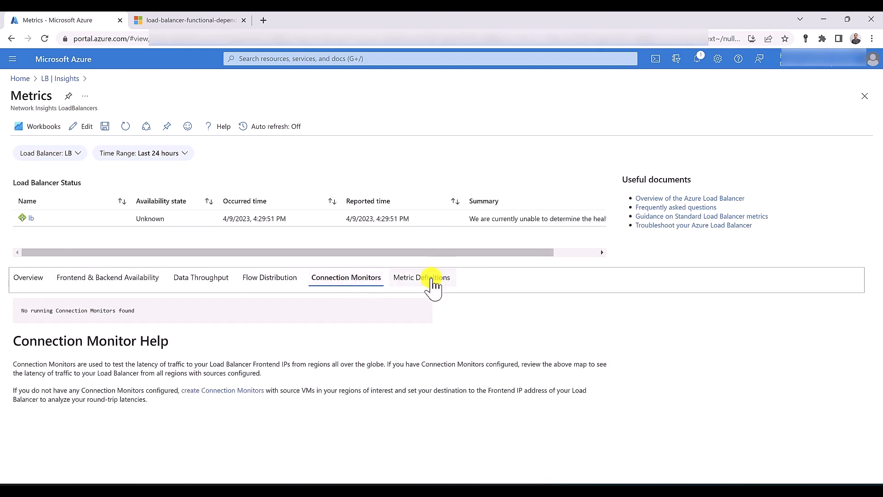
pyautogui.click(418, 287)
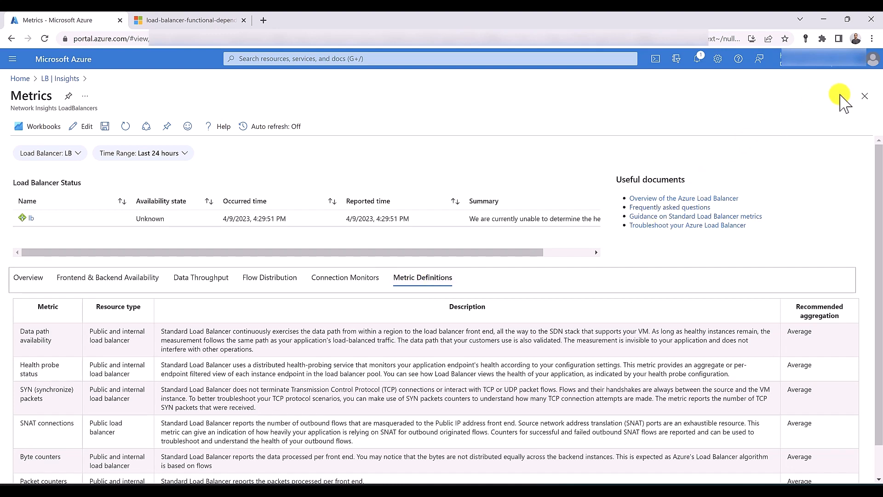
pyautogui.click(865, 97)
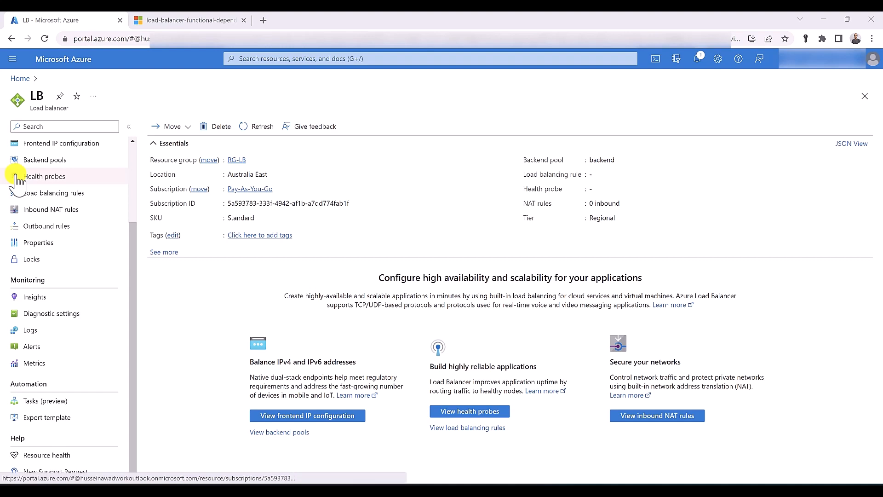
# Find LB through the Load balancers search and open its Diagnostic settings under Monitoring
pyautogui.scroll(3, 41, 188)
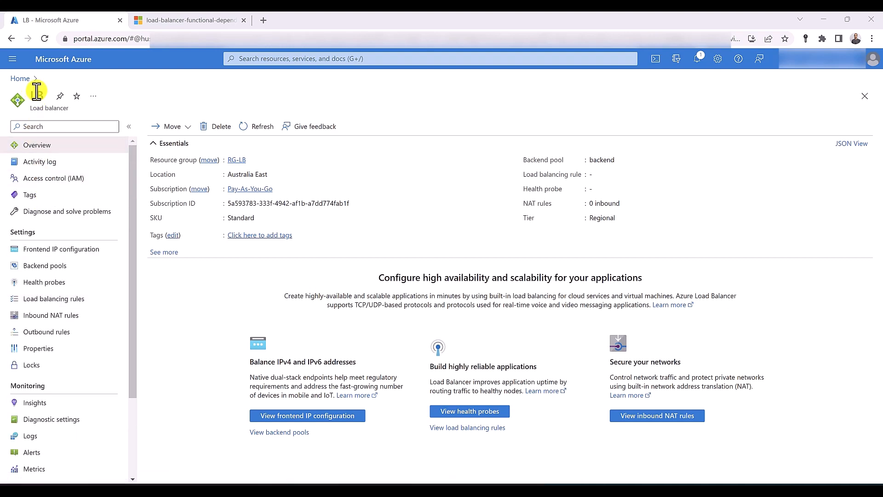
pyautogui.click(292, 56)
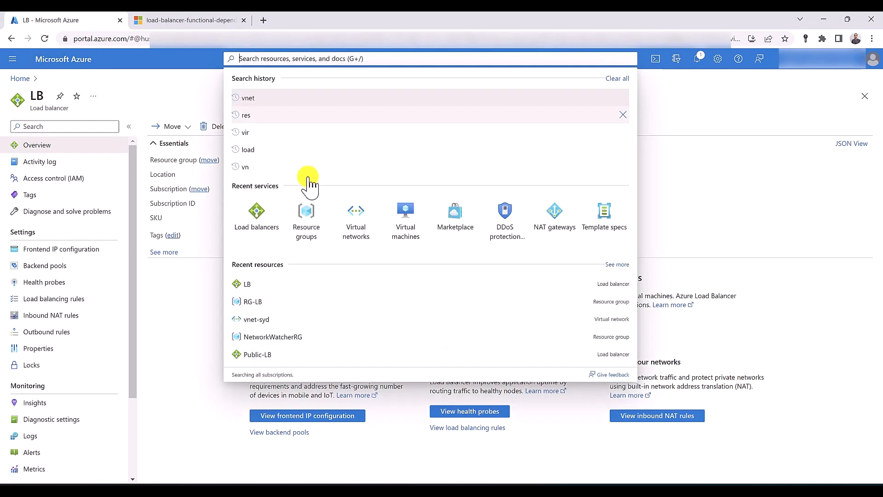
pyautogui.click(264, 221)
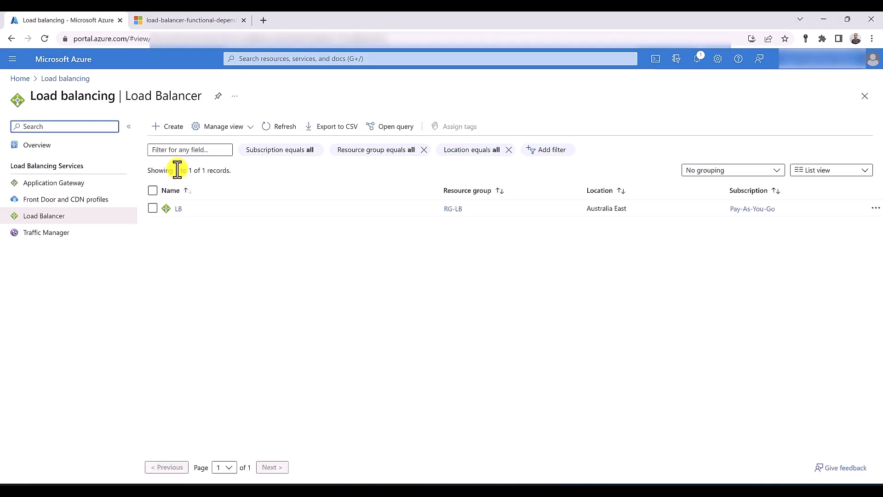
pyautogui.click(178, 211)
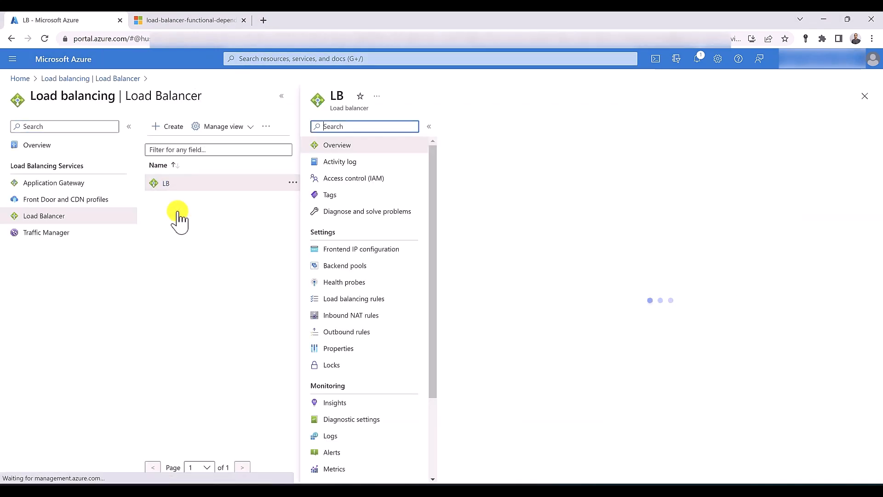
pyautogui.scroll(-2, 381, 320)
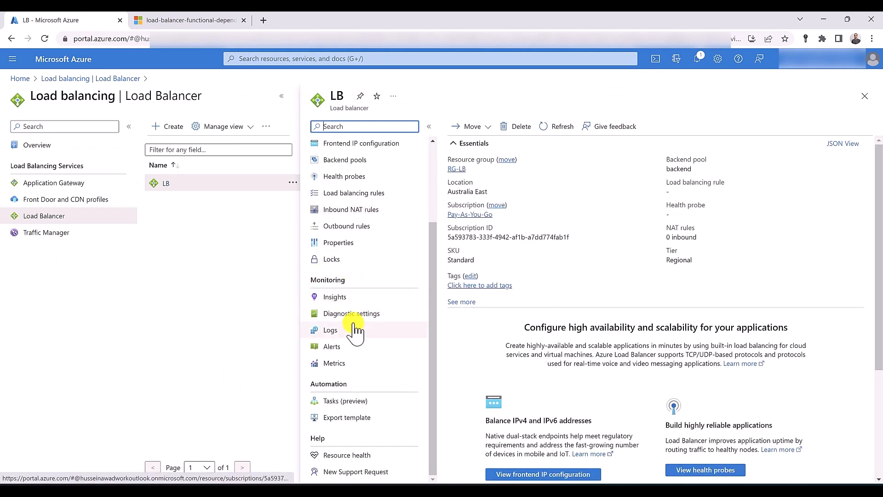
pyautogui.click(354, 318)
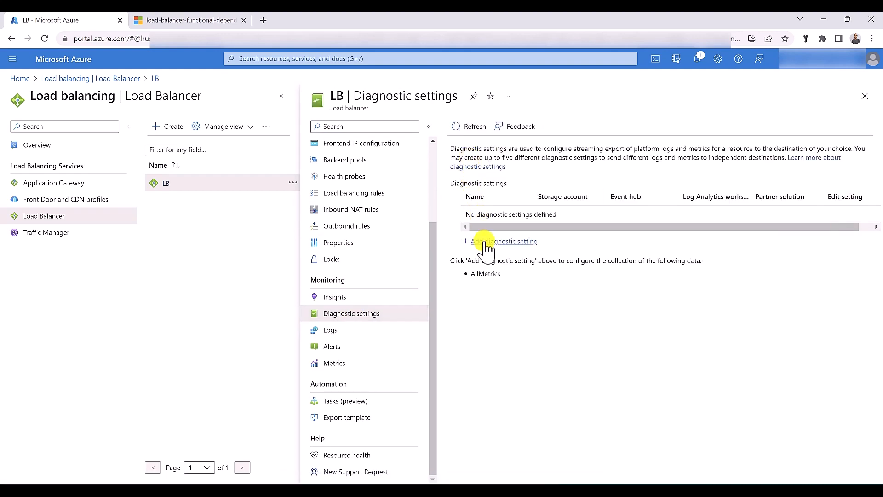
# Add a diagnostic setting named DiagnosticSettings with AllMetrics ticked
pyautogui.click(486, 243)
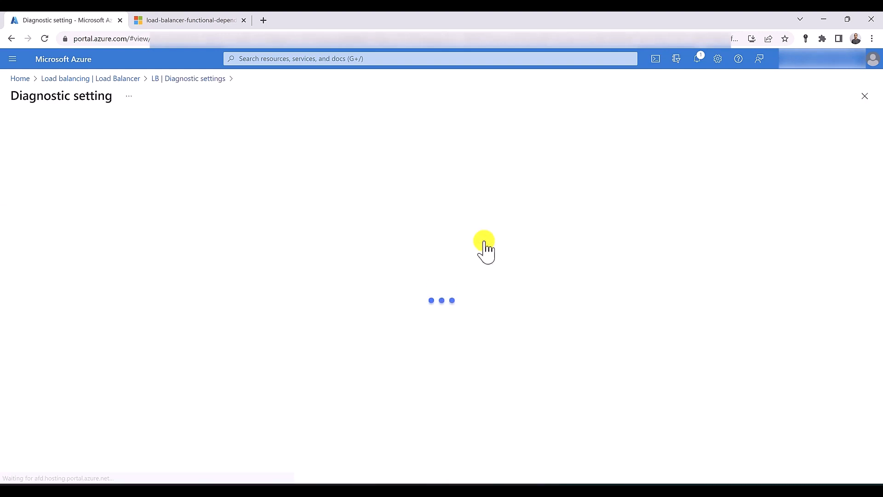
pyautogui.click(195, 165)
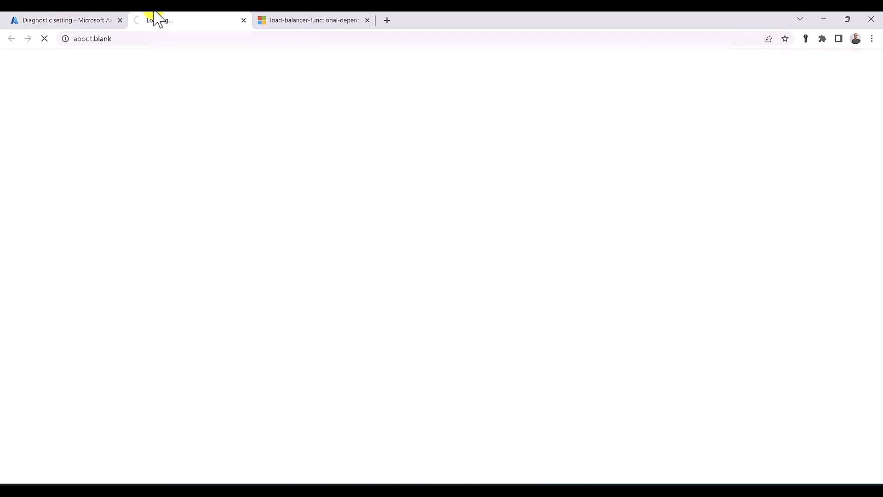
pyautogui.click(102, 20)
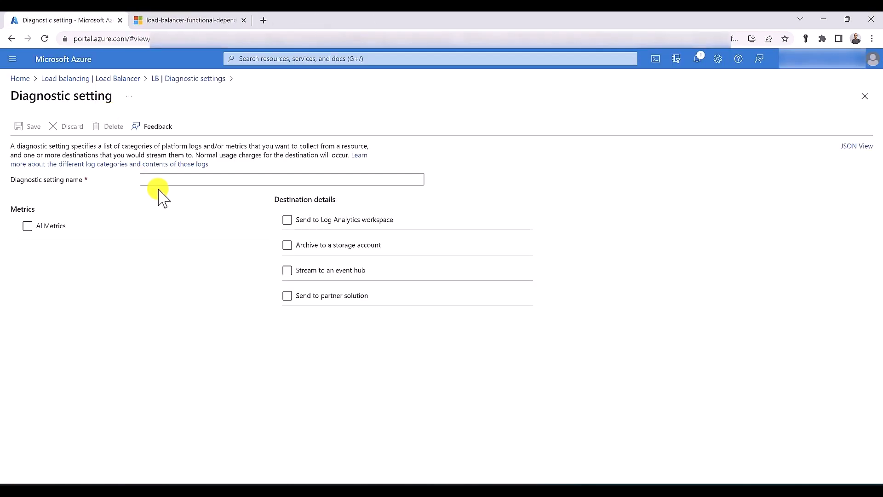
pyautogui.click(153, 181)
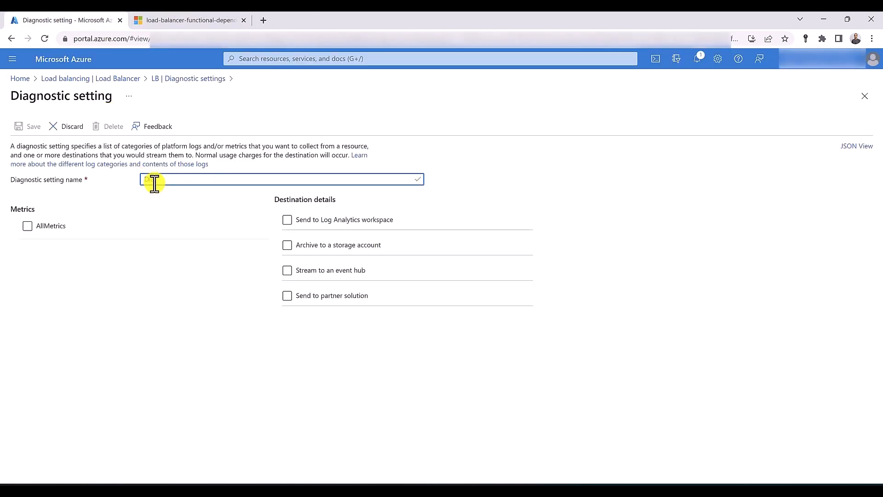
pyautogui.write('DiagnosticSettings')
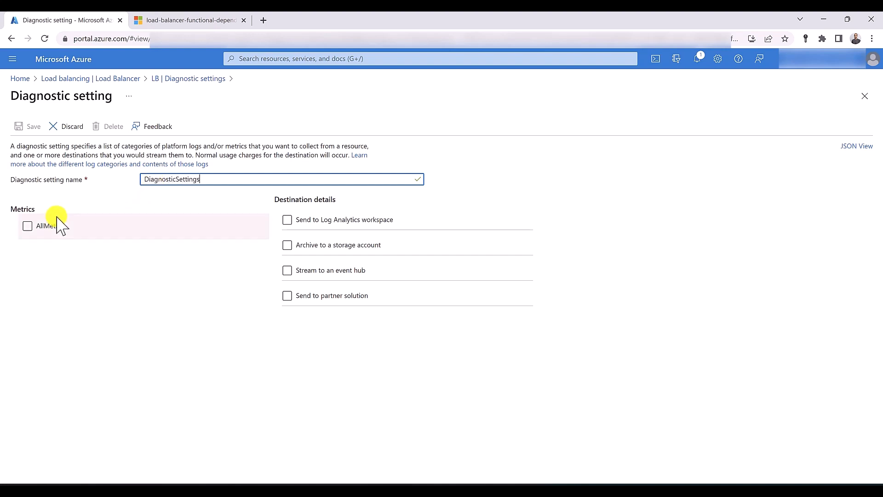
pyautogui.click(37, 225)
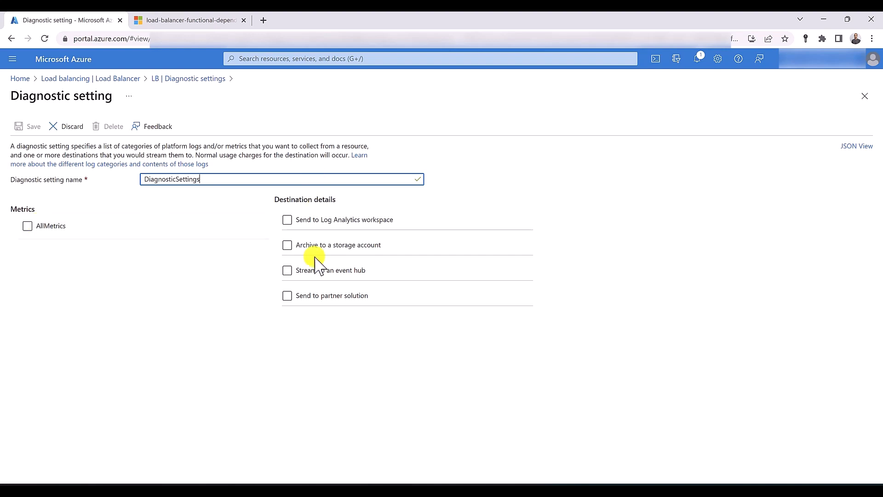
pyautogui.click(313, 296)
pyautogui.click(315, 246)
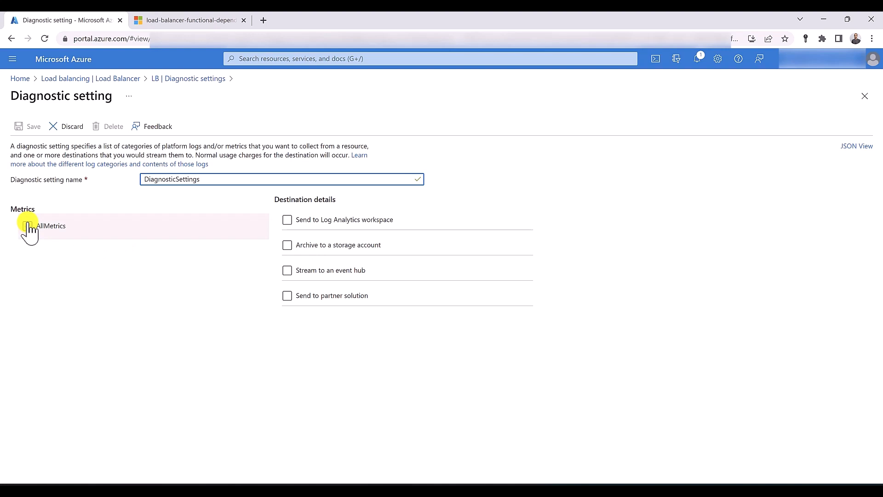
pyautogui.click(28, 225)
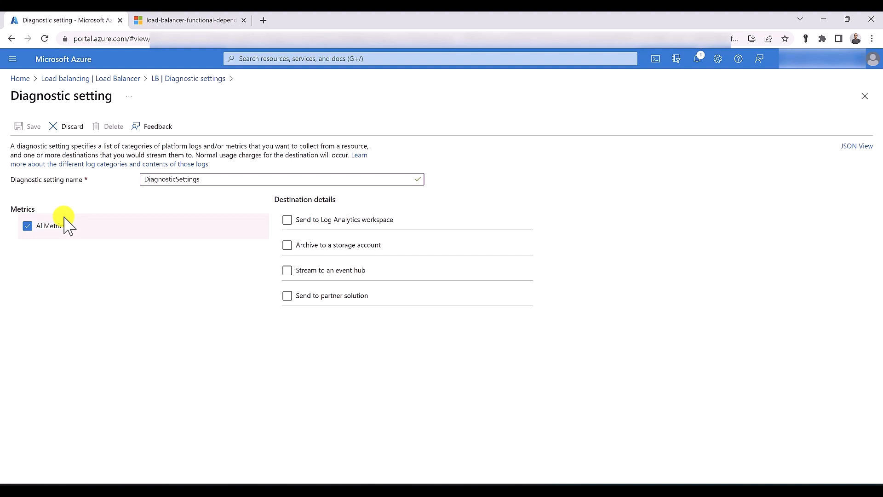
# Tick Send to Log Analytics workspace with the default workspace, then untick it
pyautogui.click(287, 221)
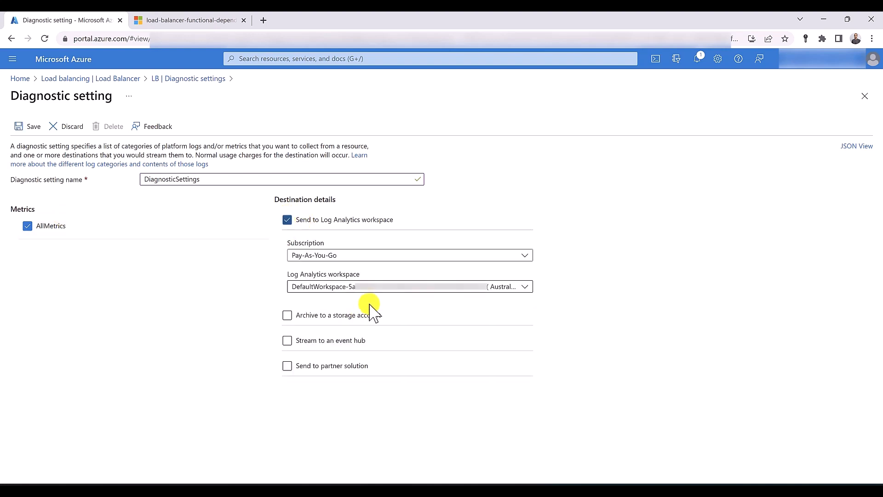
pyautogui.click(416, 287)
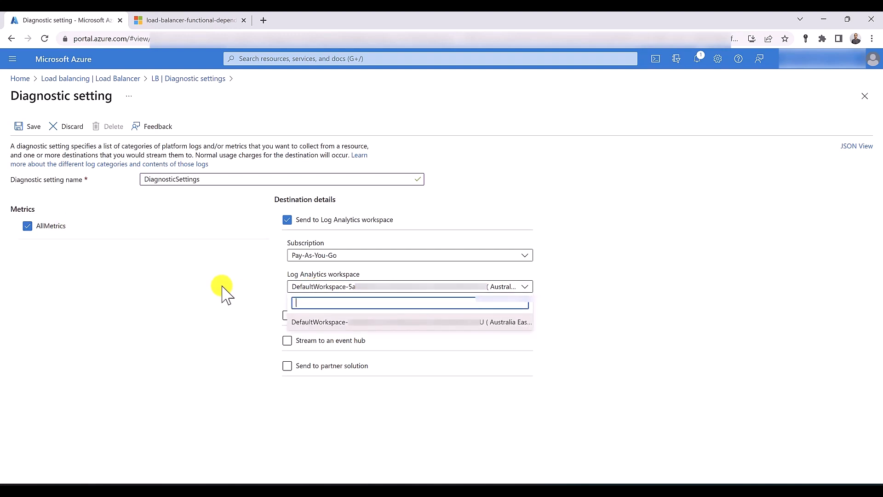
pyautogui.click(396, 290)
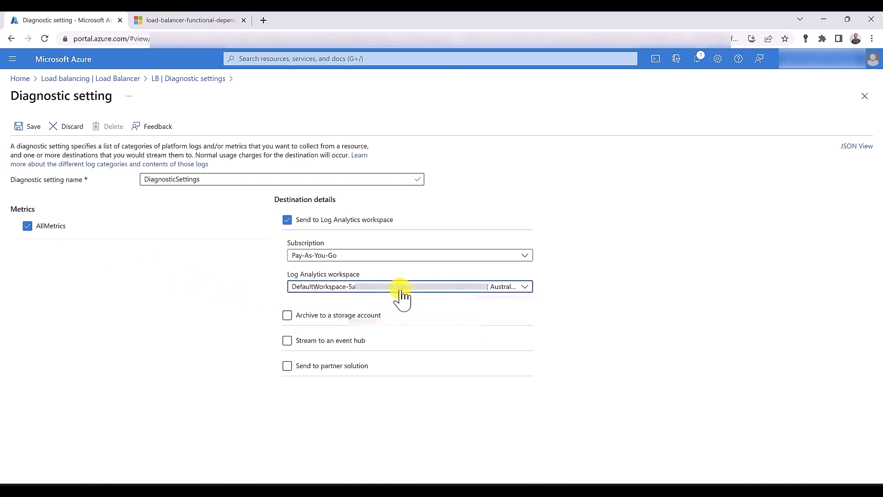
pyautogui.click(288, 220)
# Check storage account, event hub, partner solution and Log Analytics destinations on DiagnosticSettings
pyautogui.click(287, 248)
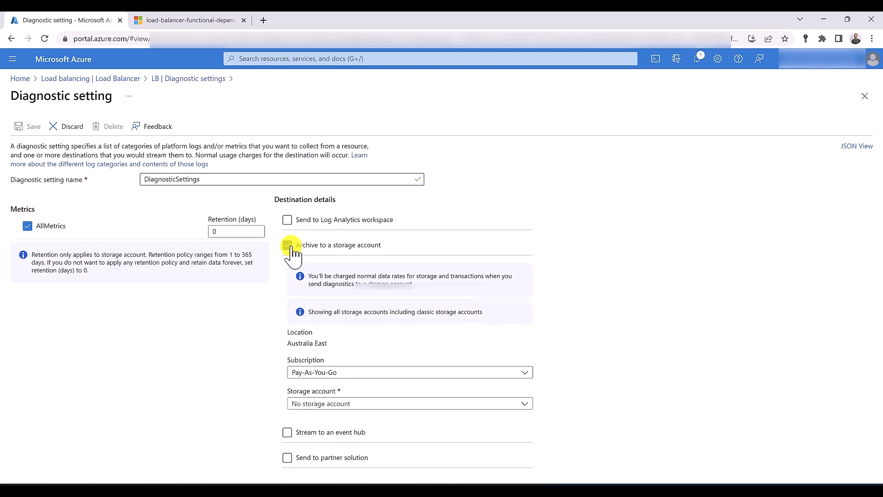
pyautogui.click(337, 406)
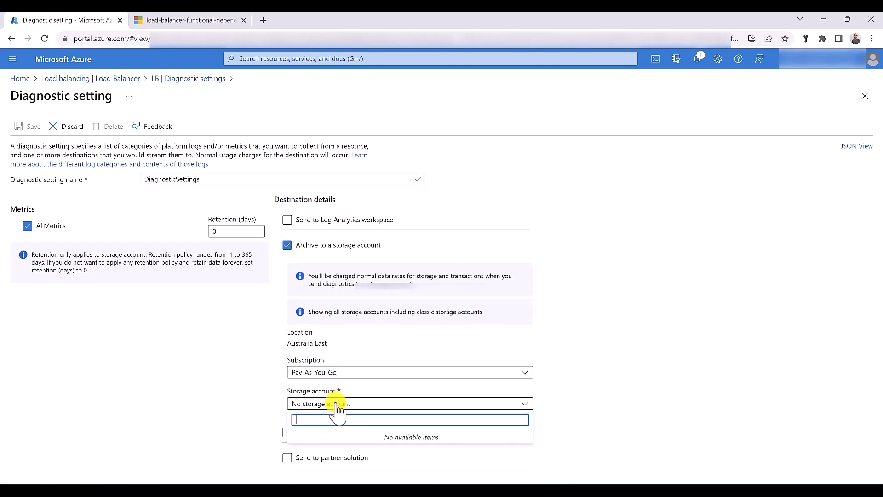
pyautogui.click(287, 248)
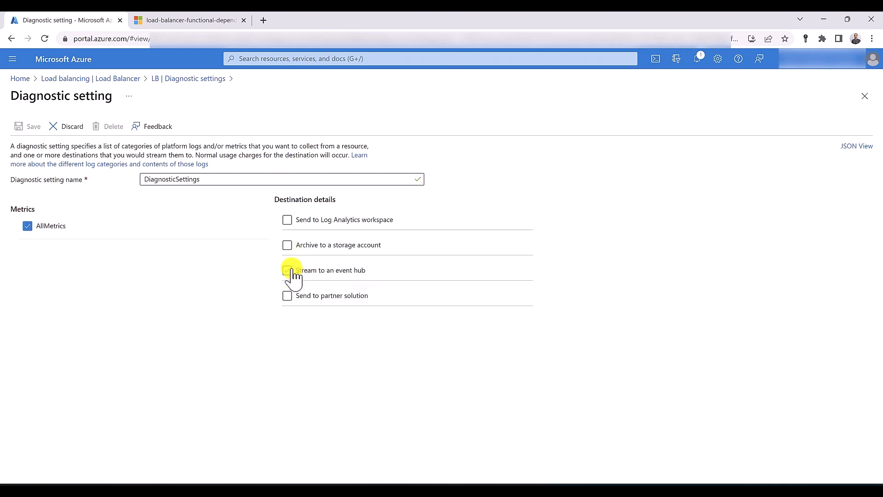
pyautogui.click(288, 272)
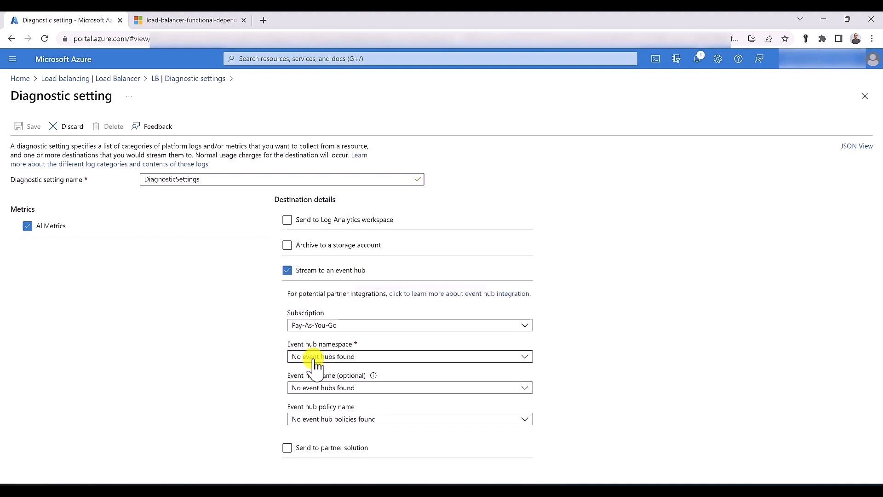
pyautogui.click(288, 449)
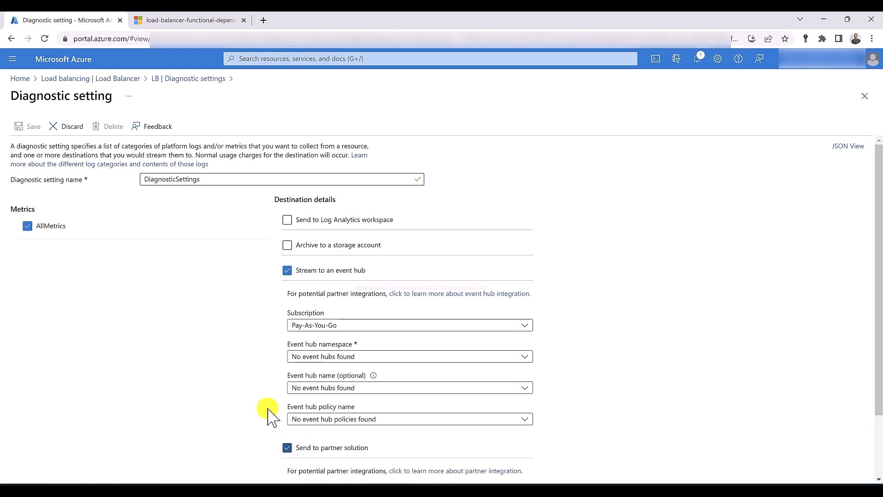
pyautogui.scroll(-2, 271, 416)
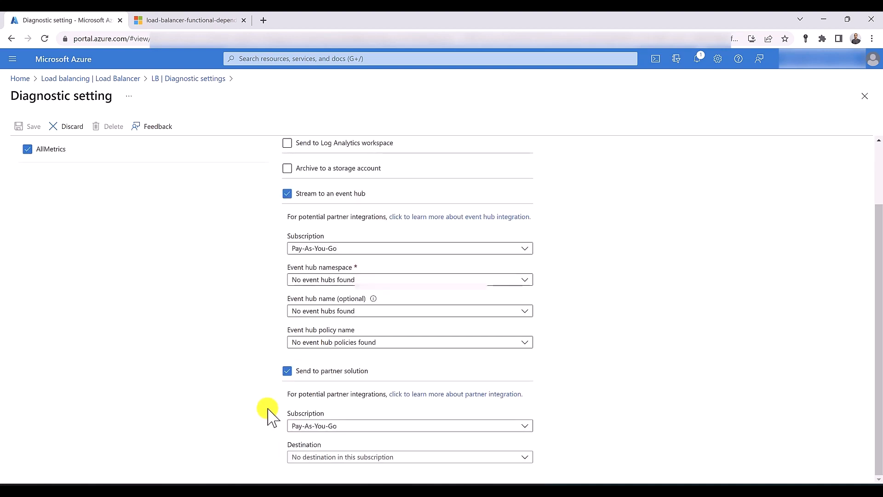
pyautogui.scroll(2, 270, 232)
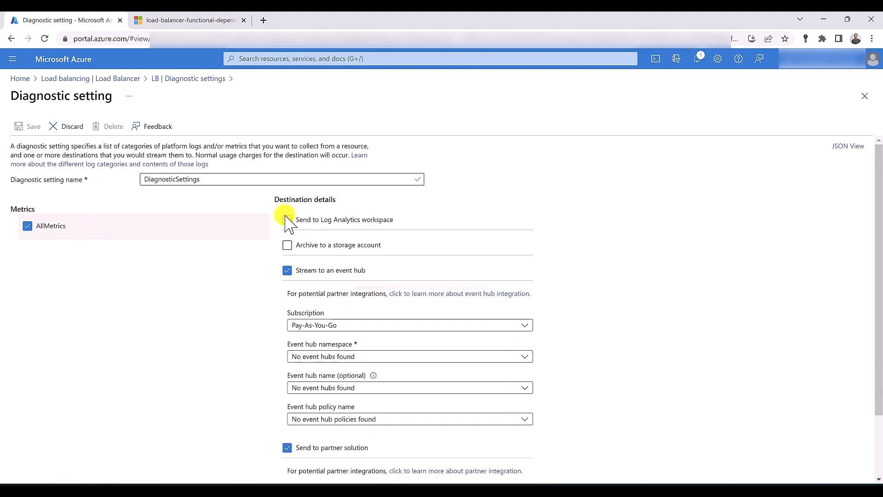
pyautogui.click(288, 220)
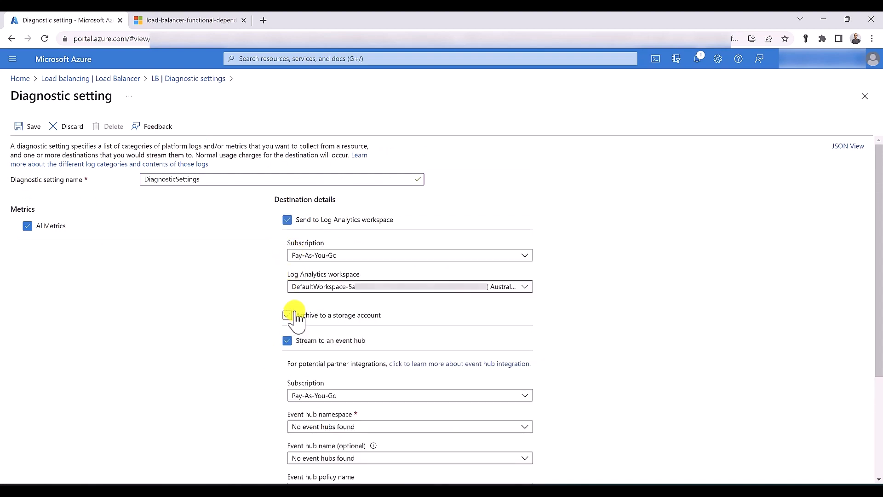
pyautogui.click(287, 315)
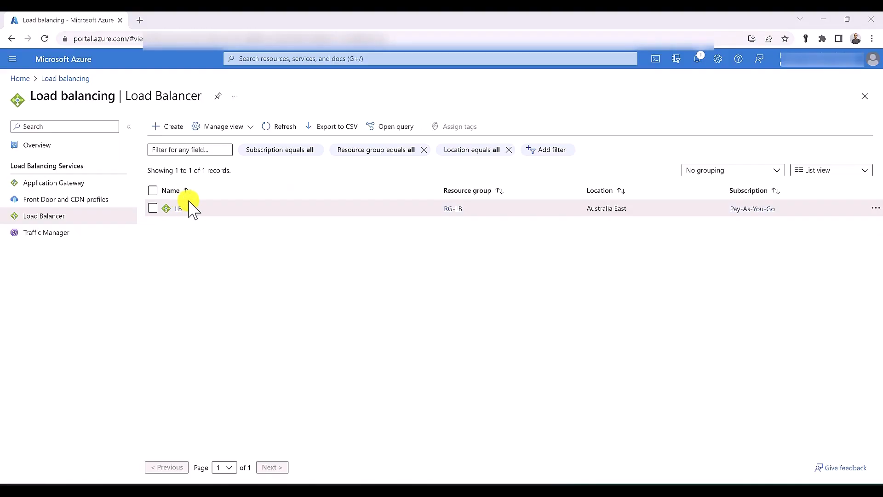
# Open LB's Metrics page under Monitoring and browse the load balancer metrics list
pyautogui.click(179, 210)
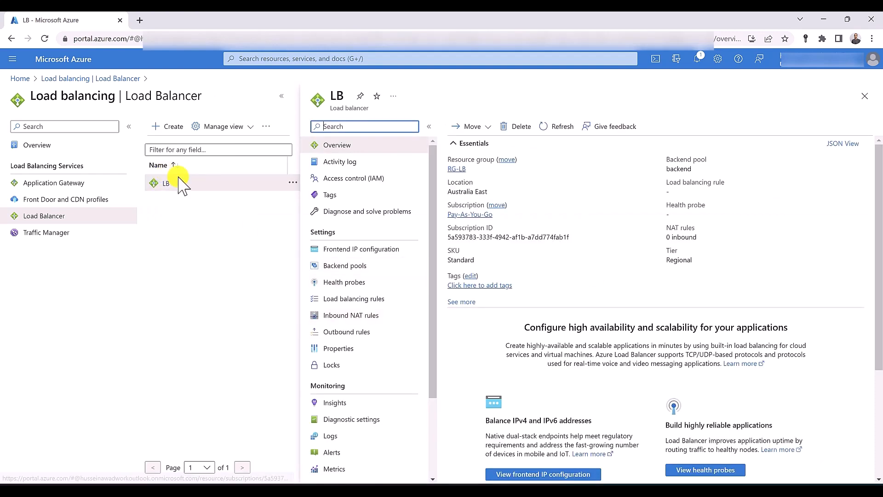
pyautogui.scroll(-1, 370, 264)
pyautogui.scroll(-1, 368, 261)
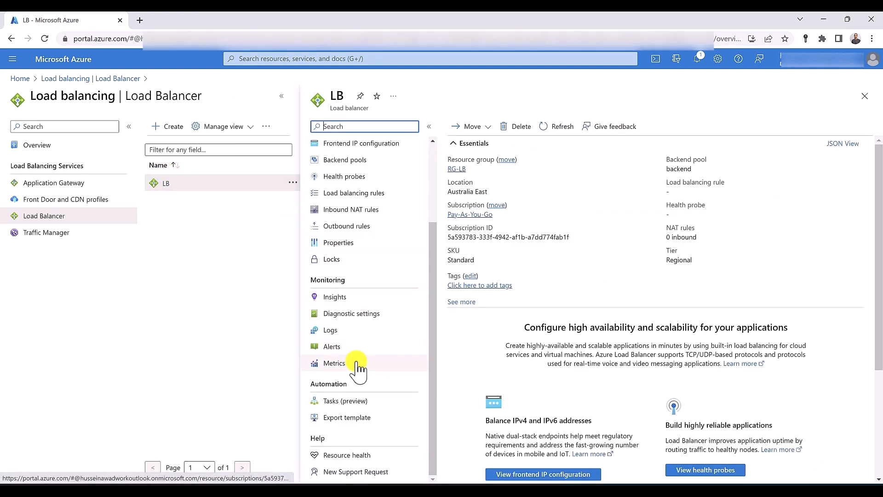
pyautogui.click(357, 365)
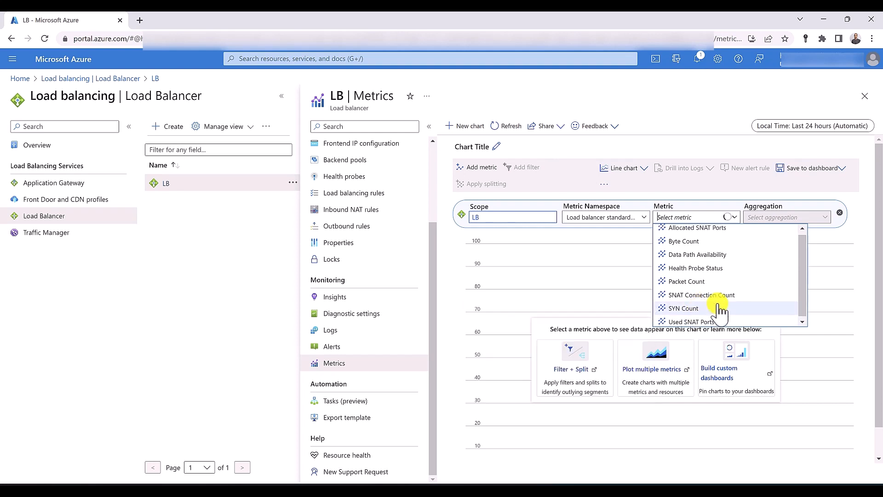
pyautogui.click(731, 220)
pyautogui.click(735, 217)
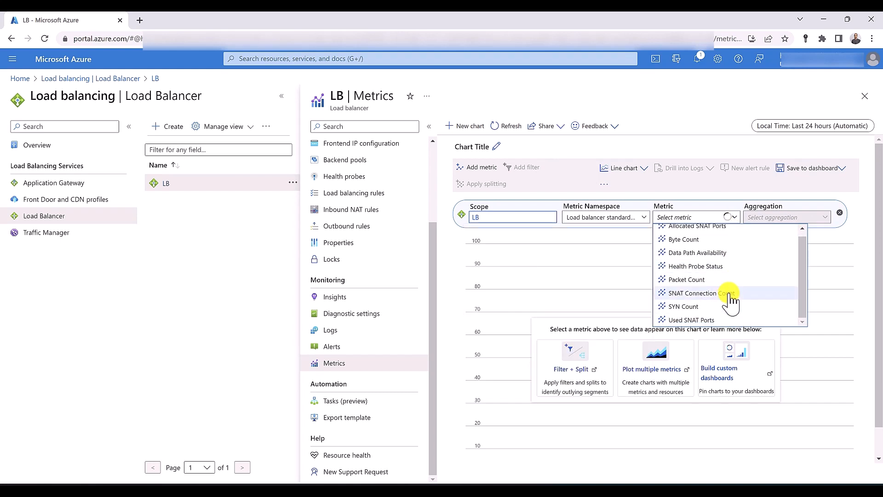
pyautogui.moveTo(730, 300)
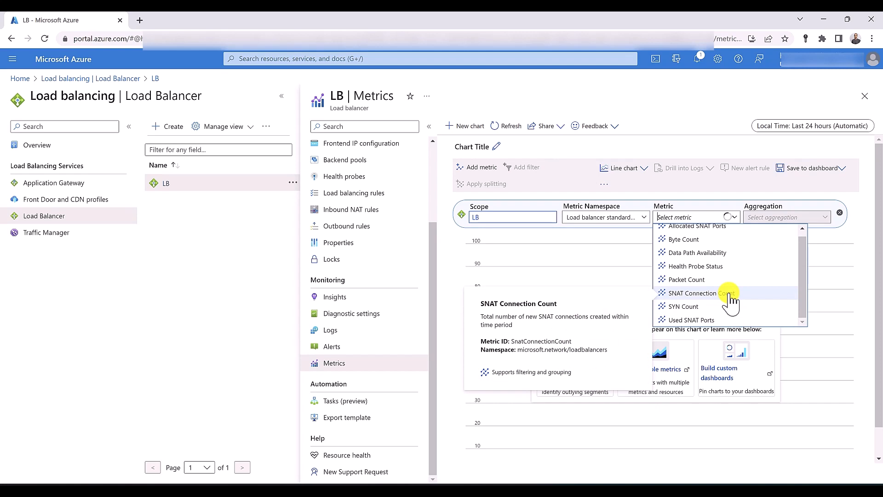
pyautogui.moveTo(719, 273)
# Chart SNAT Connection Count for LB, keeping Sum as the aggregation
pyautogui.click(723, 293)
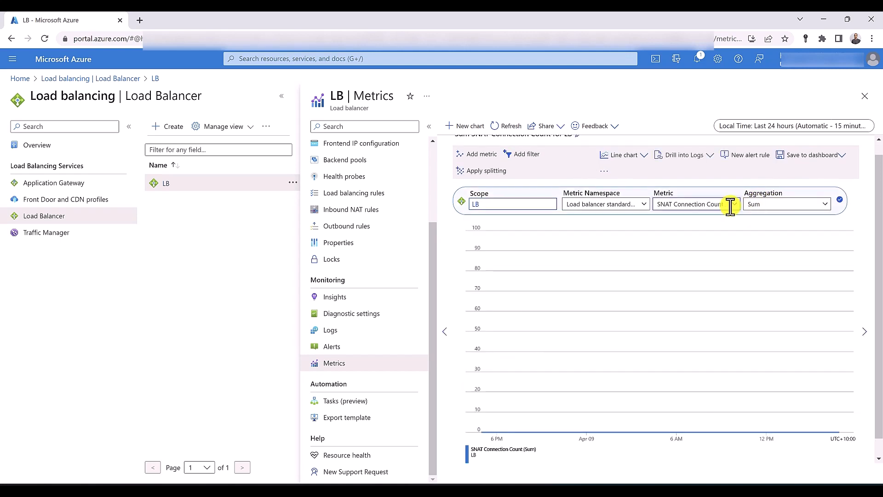
pyautogui.click(777, 205)
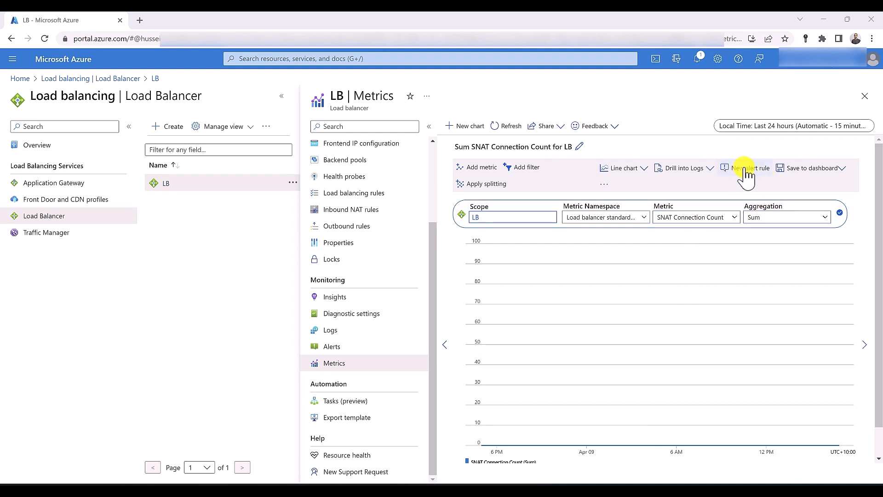
# Start a new alert rule on the load balancer using the SNAT Connection Count signal
pyautogui.click(346, 350)
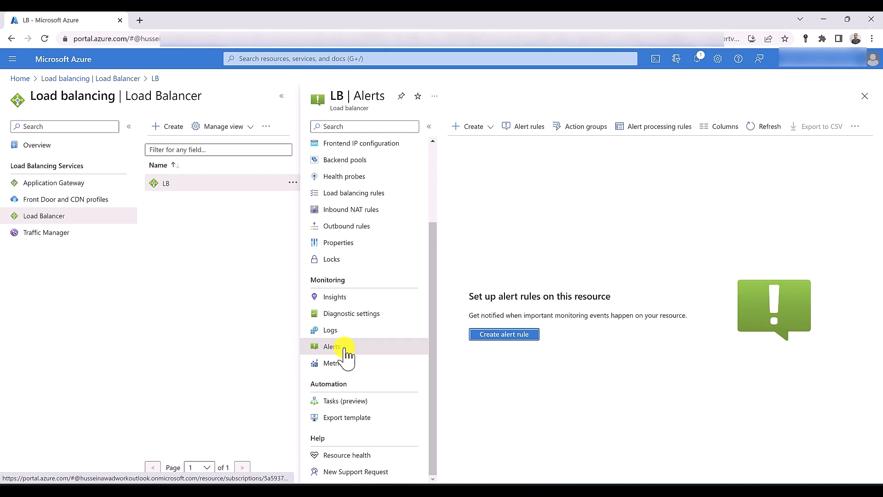
pyautogui.click(481, 335)
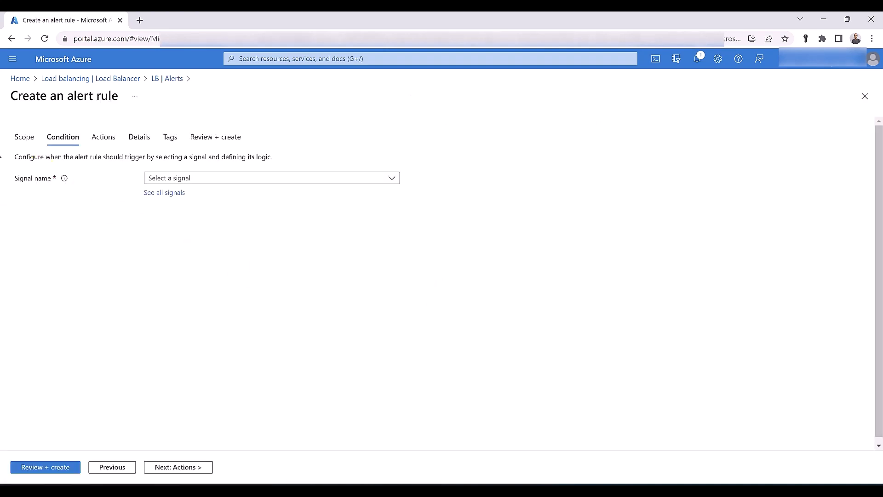
pyautogui.click(208, 180)
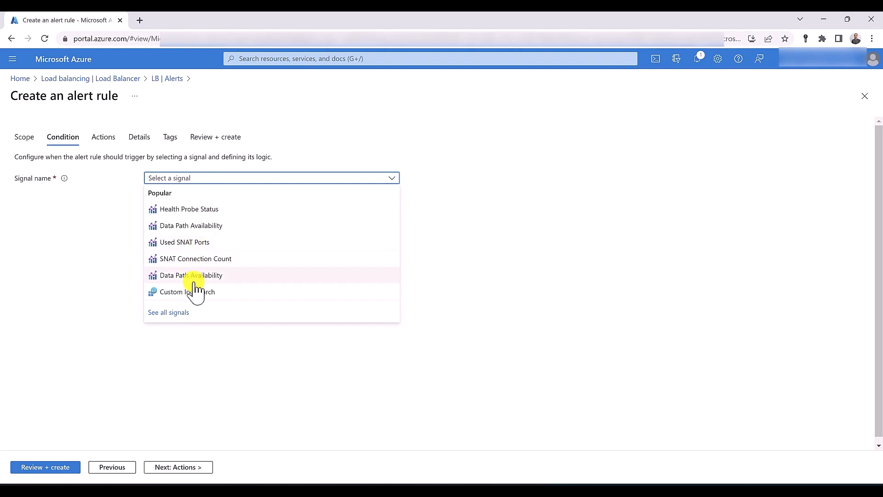
pyautogui.click(201, 259)
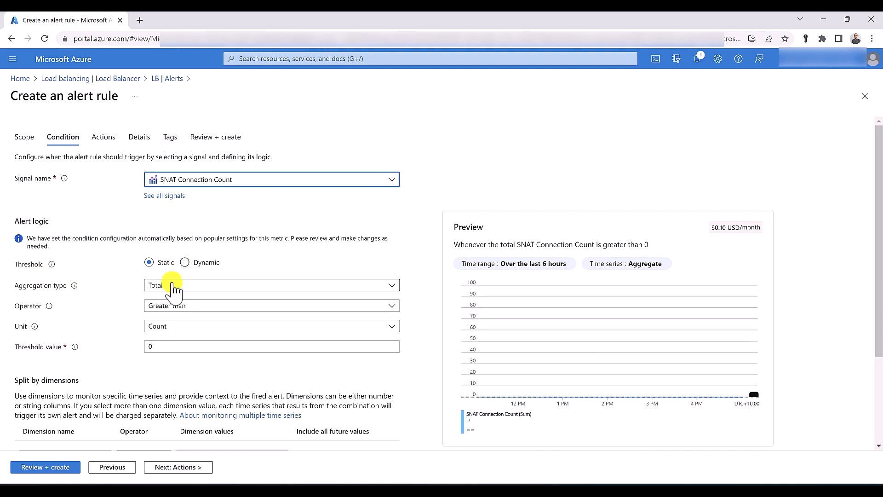
# Keep Count as the unit and set the alert threshold value to 65000
pyautogui.click(173, 326)
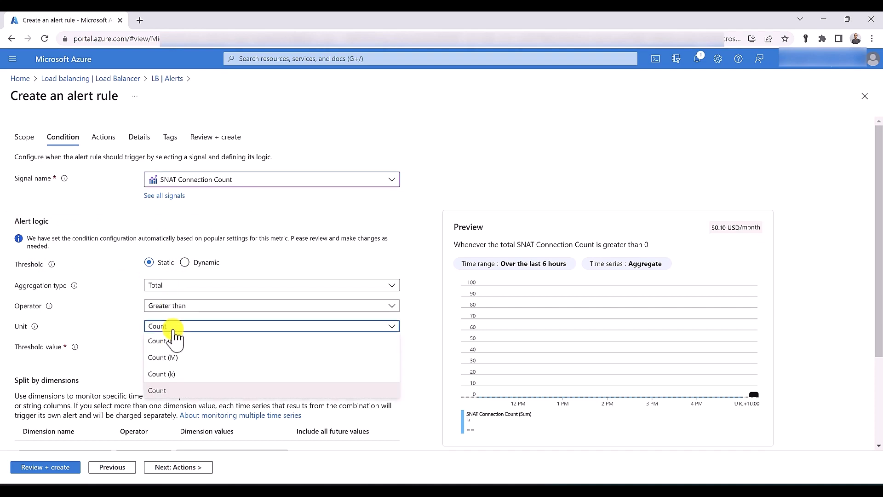
pyautogui.click(170, 375)
pyautogui.press('Tab')
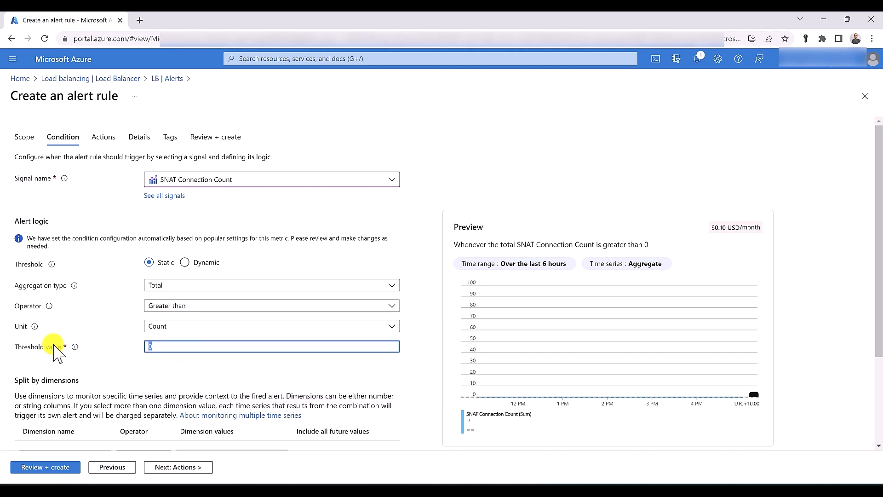
pyautogui.write('65000')
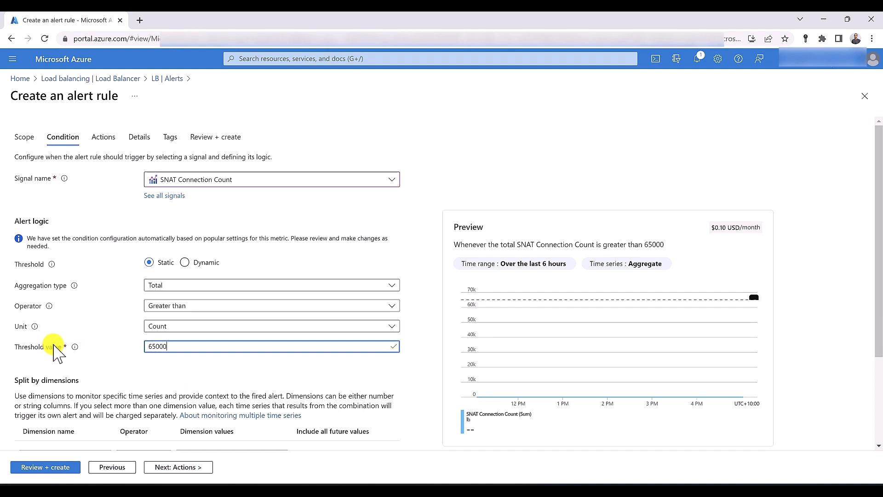
# Try Frontend IP Address and Connection State dimension splits, then remove both rows
pyautogui.scroll(-2, 58, 354)
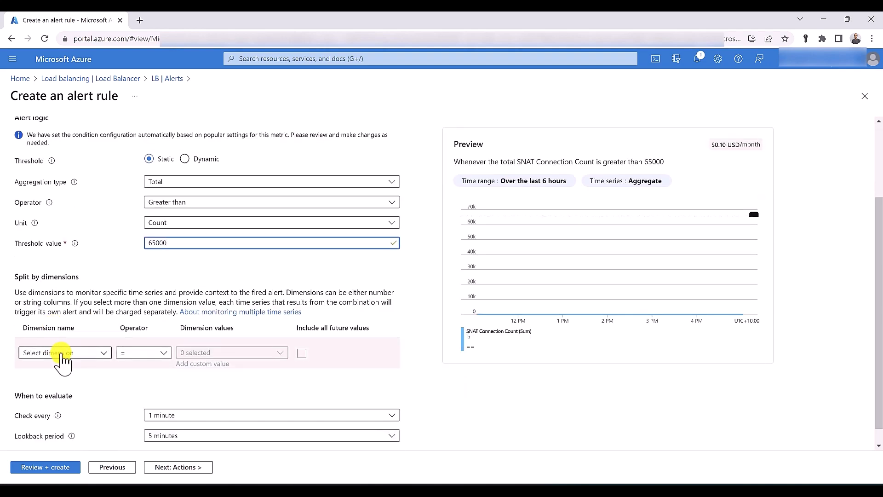
pyautogui.click(63, 355)
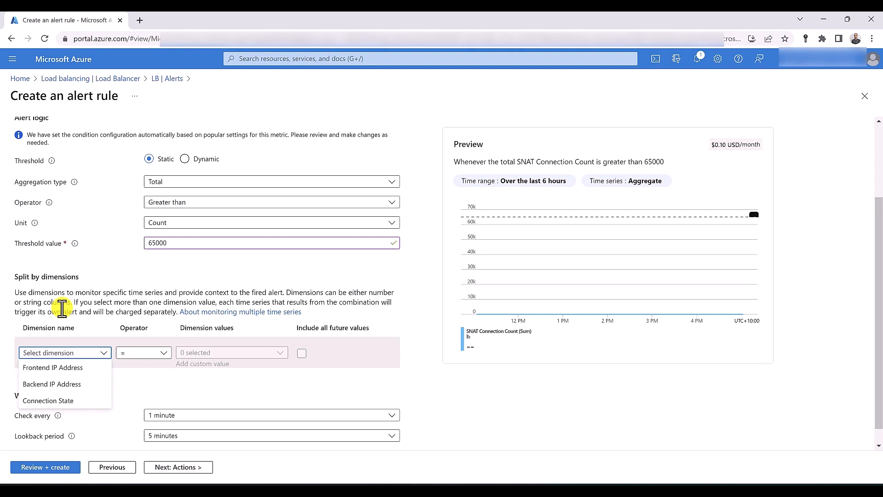
pyautogui.click(70, 367)
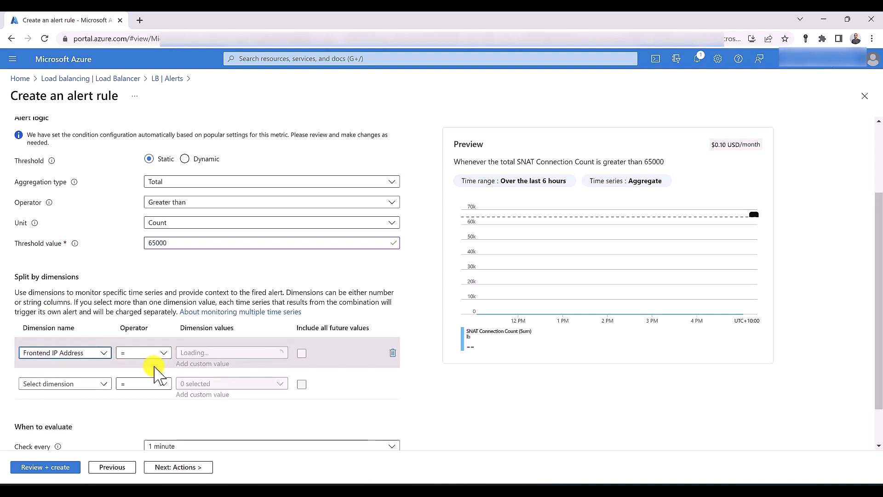
pyautogui.click(217, 356)
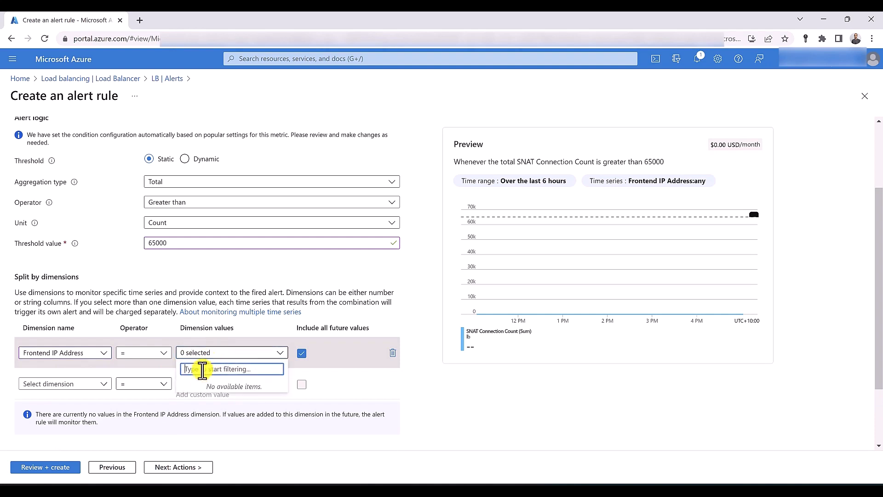
pyautogui.click(251, 352)
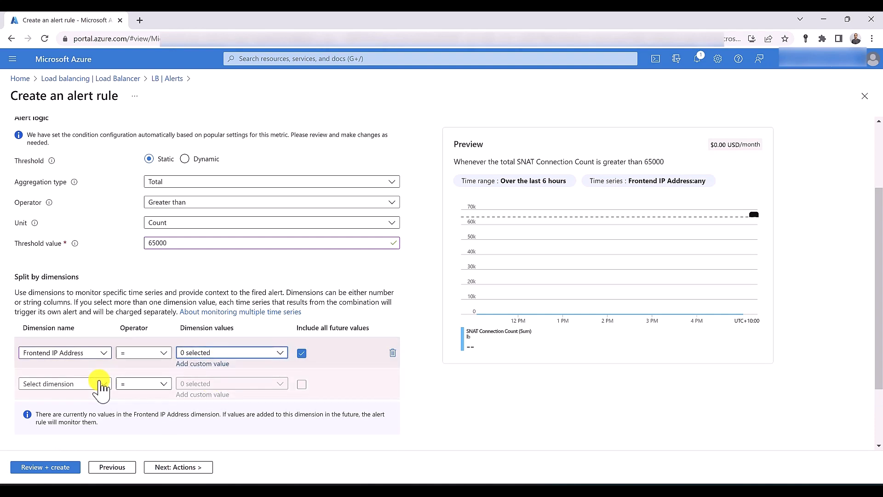
pyautogui.click(101, 386)
pyautogui.click(37, 416)
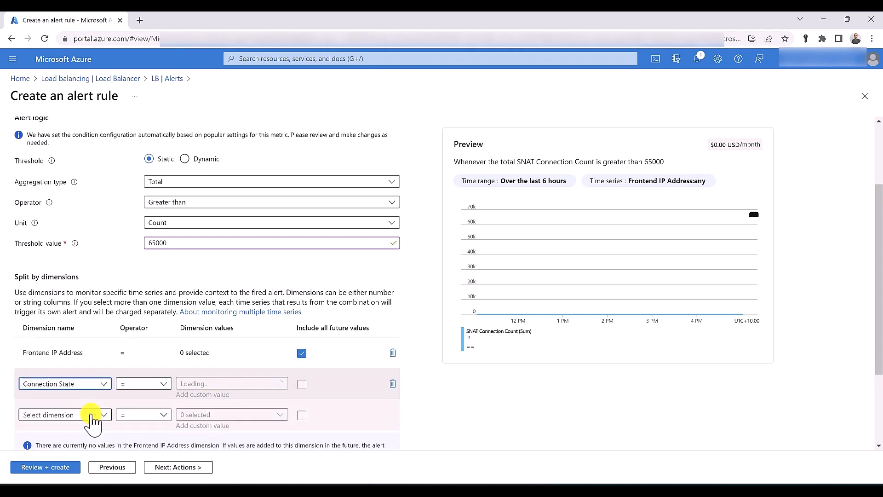
pyautogui.click(245, 384)
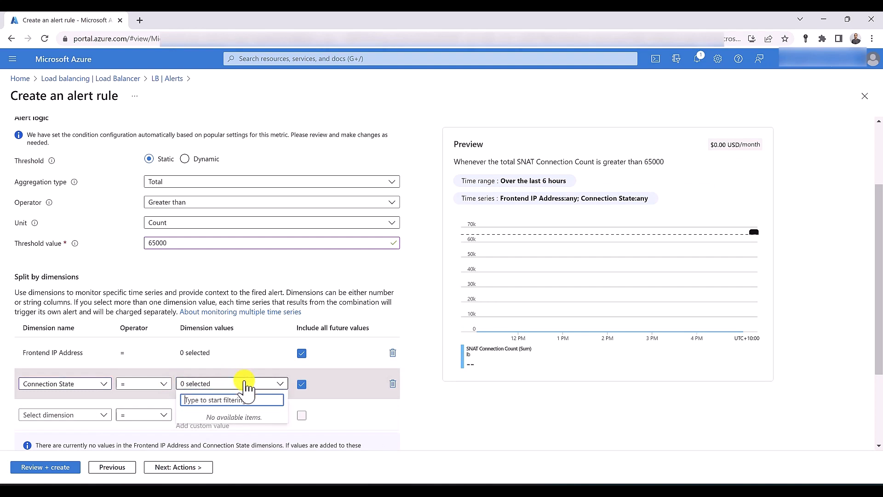
pyautogui.click(247, 385)
pyautogui.scroll(-3, 322, 299)
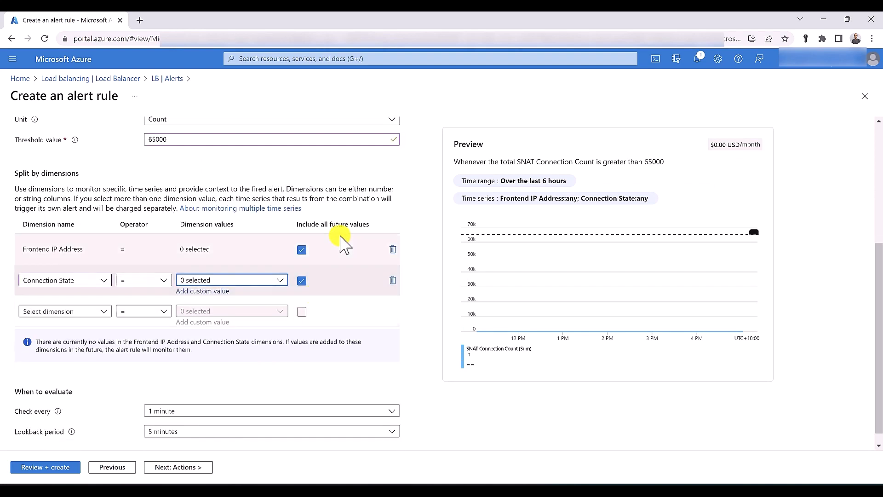
pyautogui.click(392, 250)
pyautogui.click(392, 266)
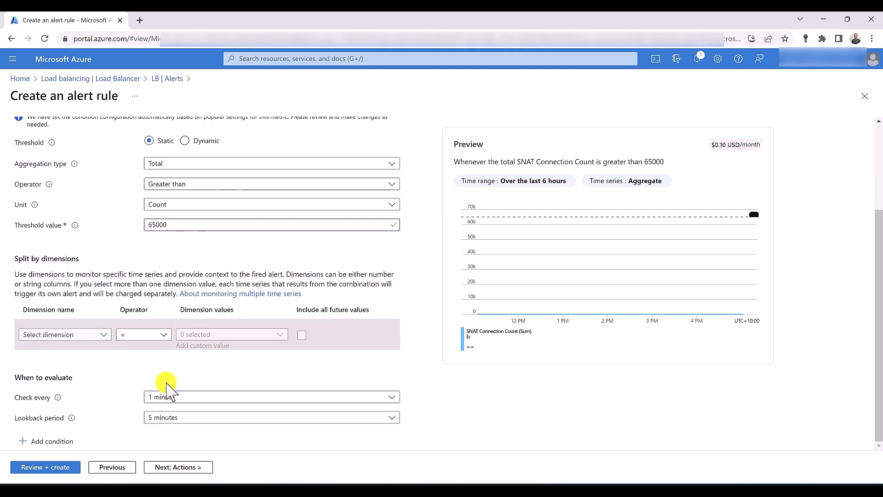
# Set the condition's lookback period to 30 minutes
pyautogui.click(166, 418)
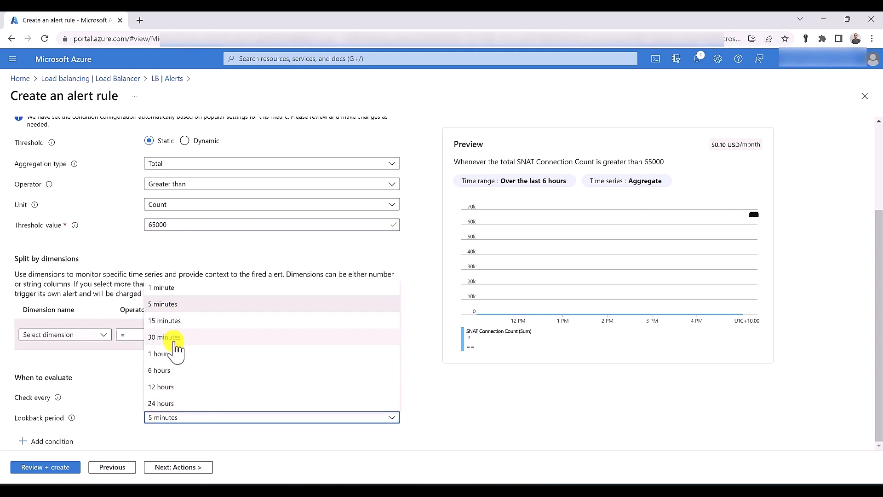
pyautogui.click(170, 338)
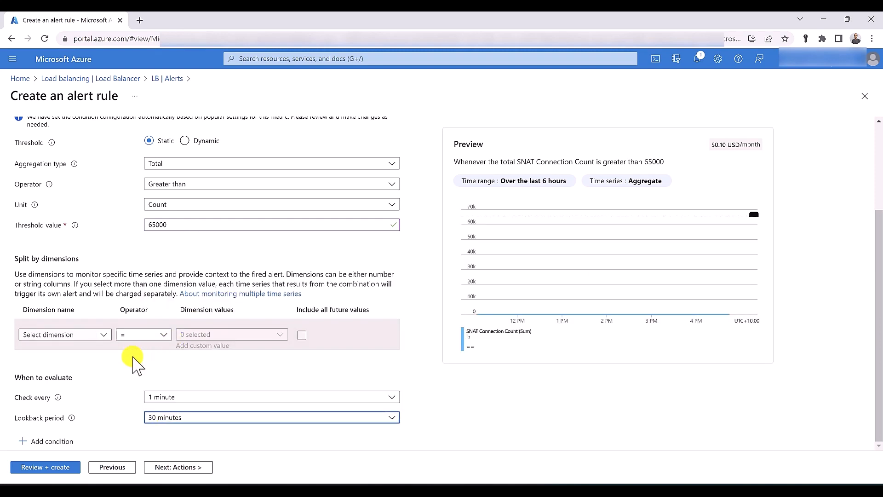
pyautogui.scroll(3, 133, 360)
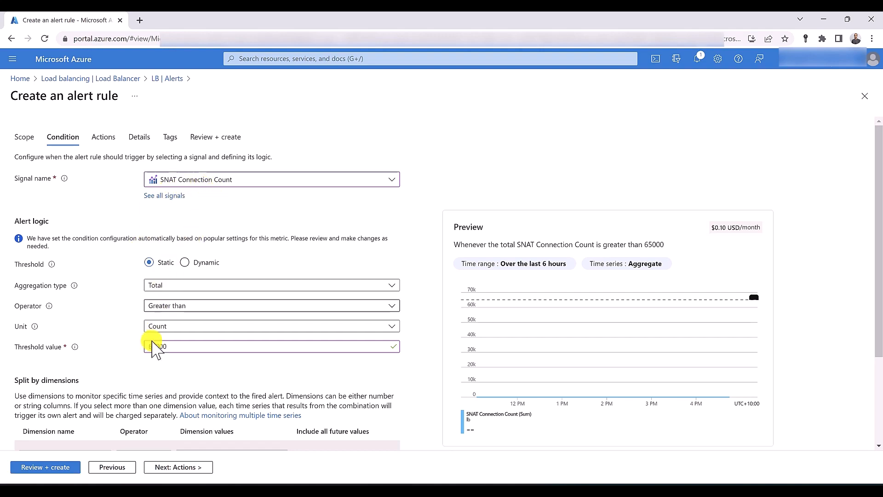
pyautogui.moveTo(77, 349)
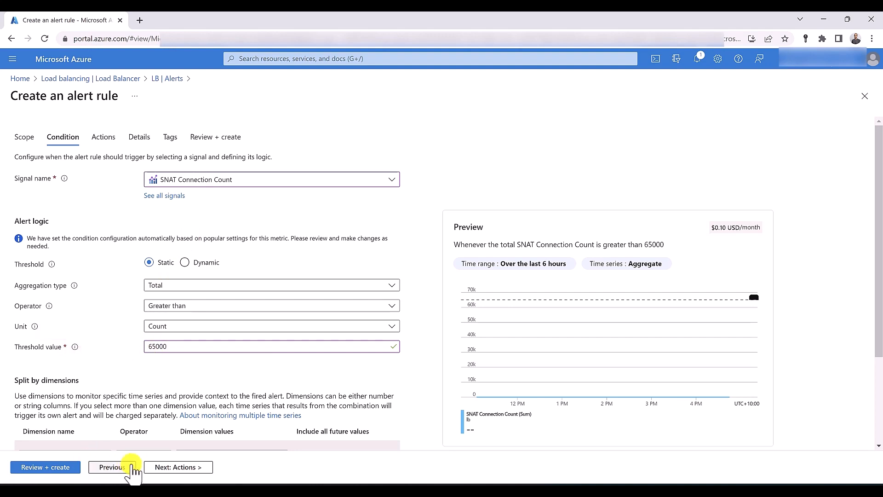
# Name the alert rule 'SNAT Connection count exceeds the normal threshold' and bring up its review summary
pyautogui.click(174, 467)
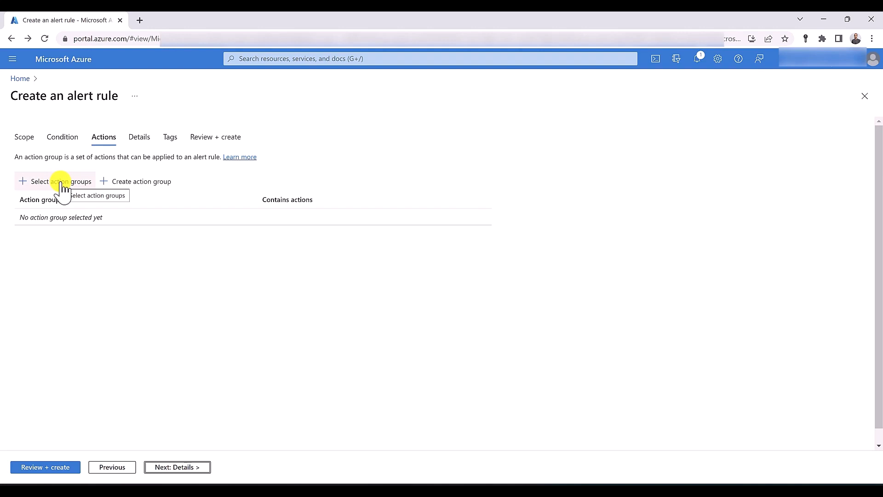
pyautogui.click(135, 139)
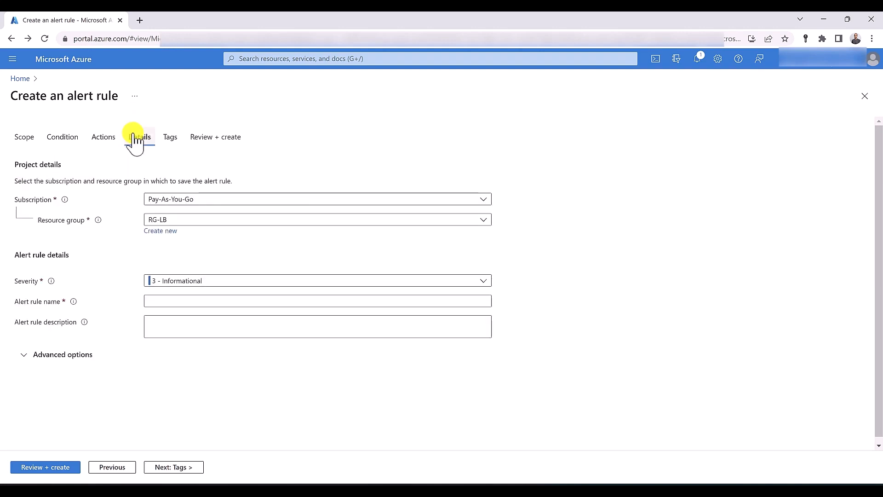
pyautogui.click(217, 297)
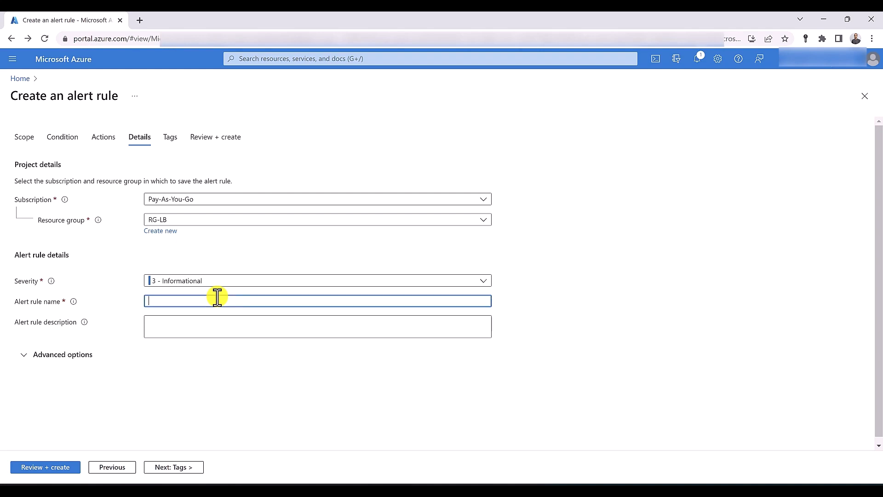
pyautogui.write('SNAT Connection count exceeeds')
pyautogui.press('BackSpace')
pyautogui.press('BackSpace')
pyautogui.write('ds the norm')
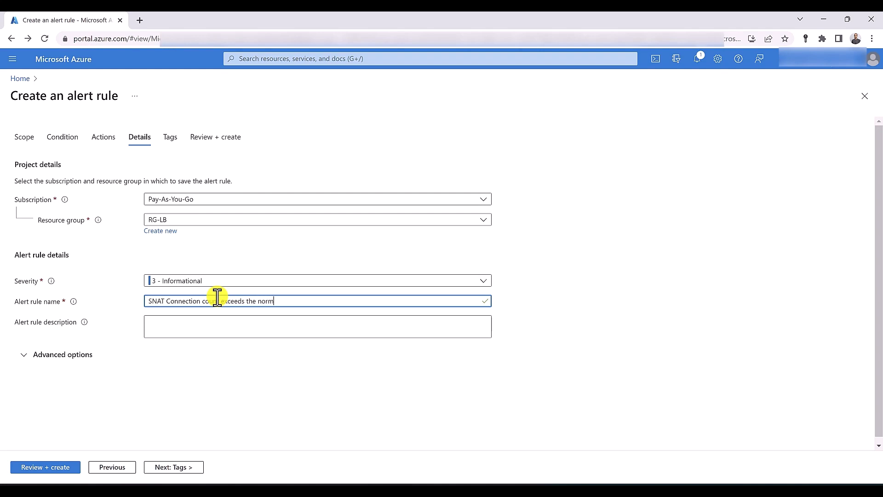
pyautogui.write('al threshold')
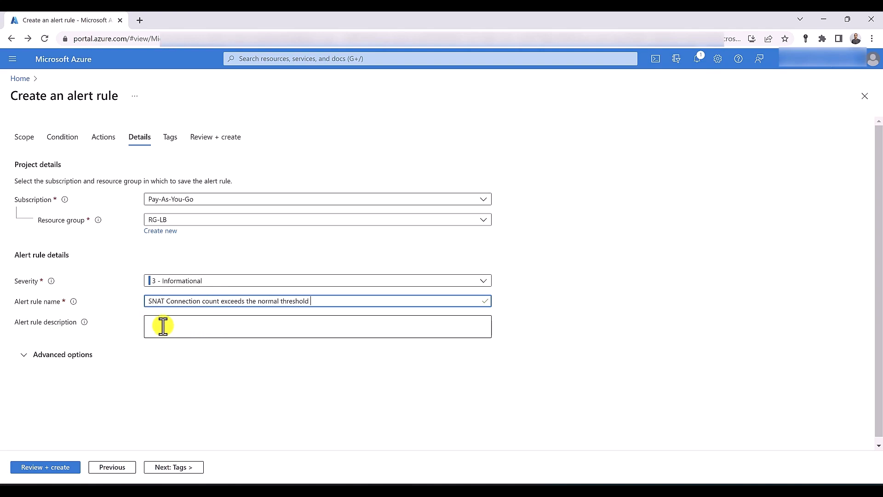
pyautogui.click(60, 468)
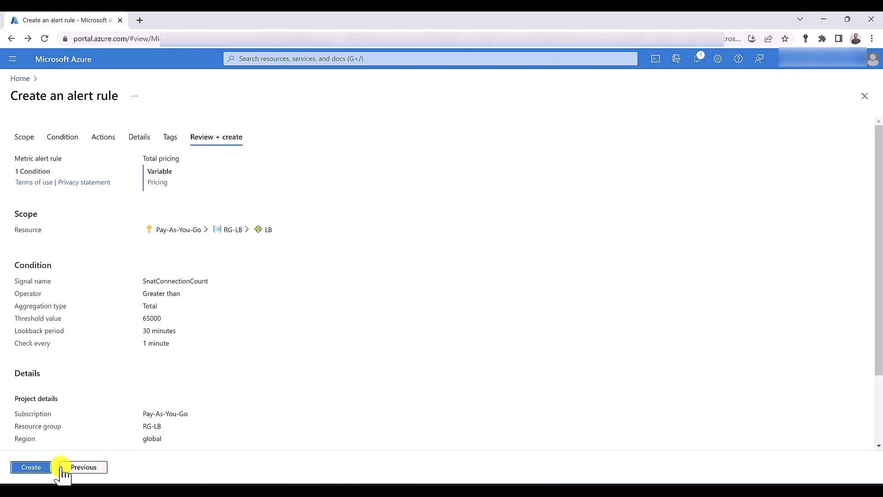
# Create the SNAT Connection Count alert rule from the review summary
pyautogui.click(40, 470)
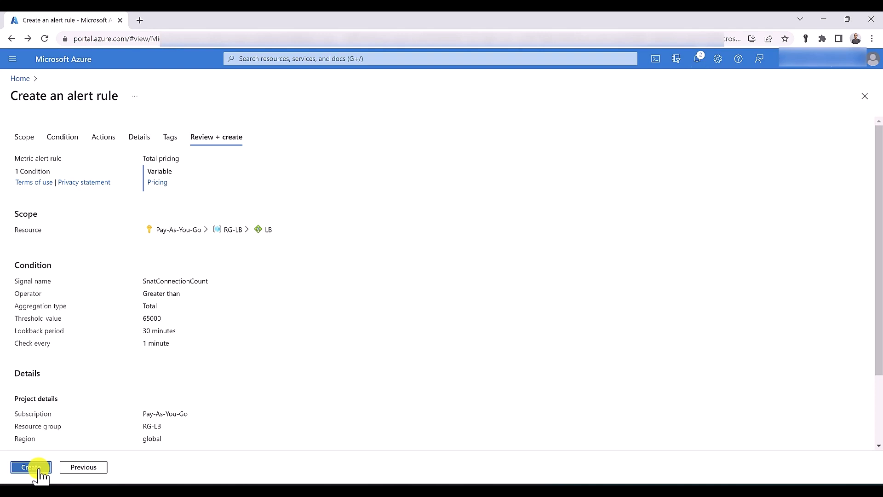
pyautogui.click(39, 469)
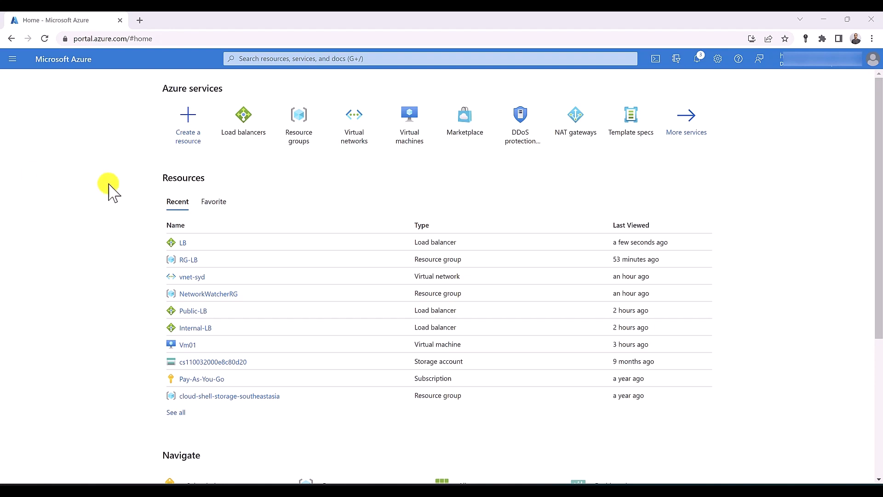
# Open the Logs page of load balancer LB and dismiss the sample queries gallery
pyautogui.click(252, 133)
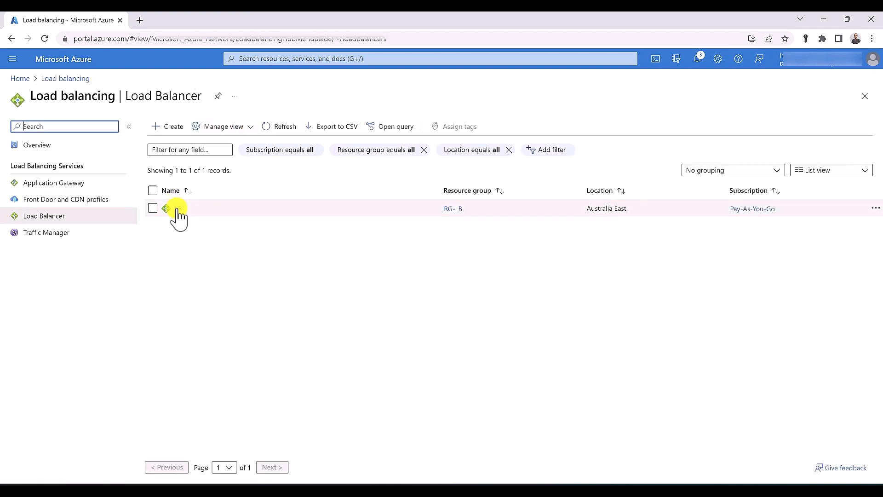
pyautogui.click(179, 209)
pyautogui.scroll(-3, 346, 228)
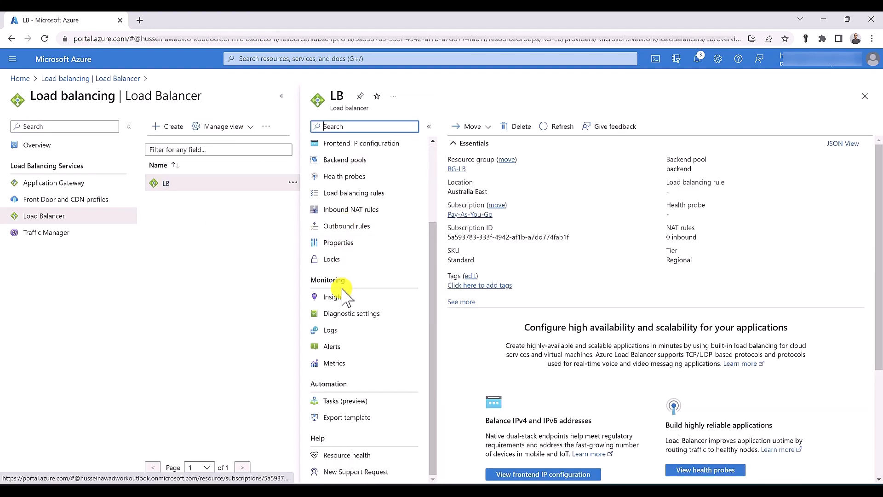
pyautogui.click(343, 331)
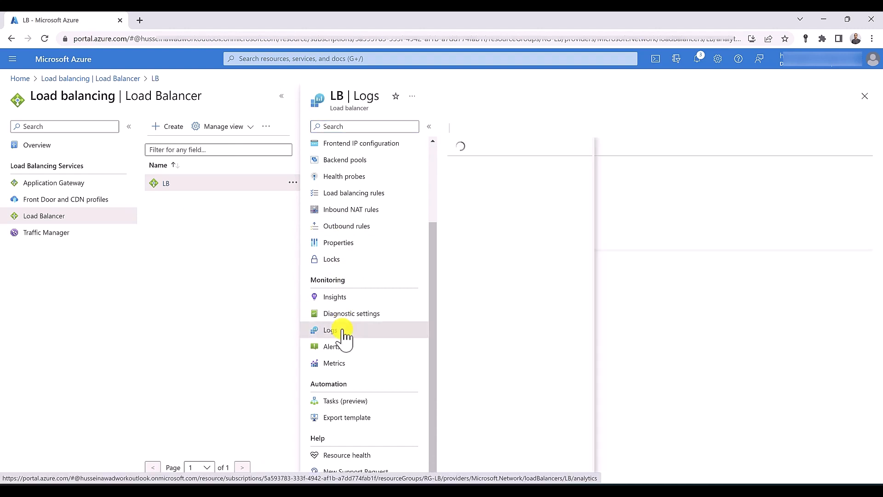
pyautogui.moveTo(634, 233)
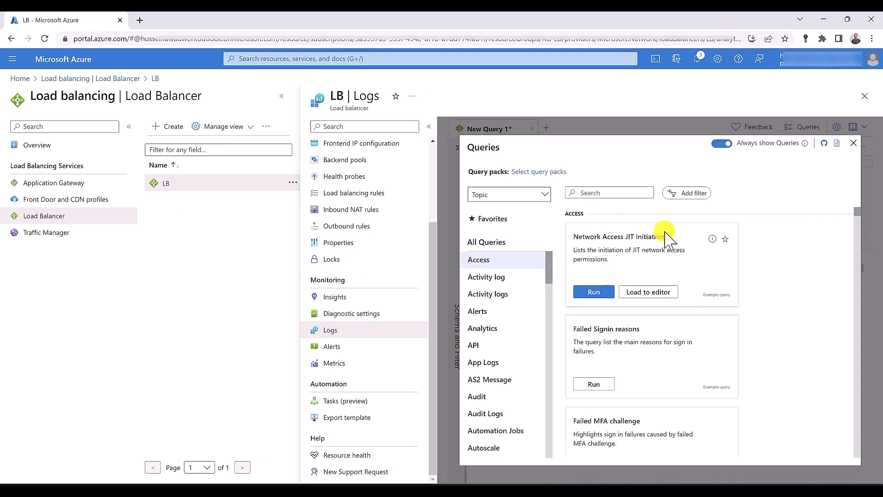
pyautogui.scroll(-6, 713, 248)
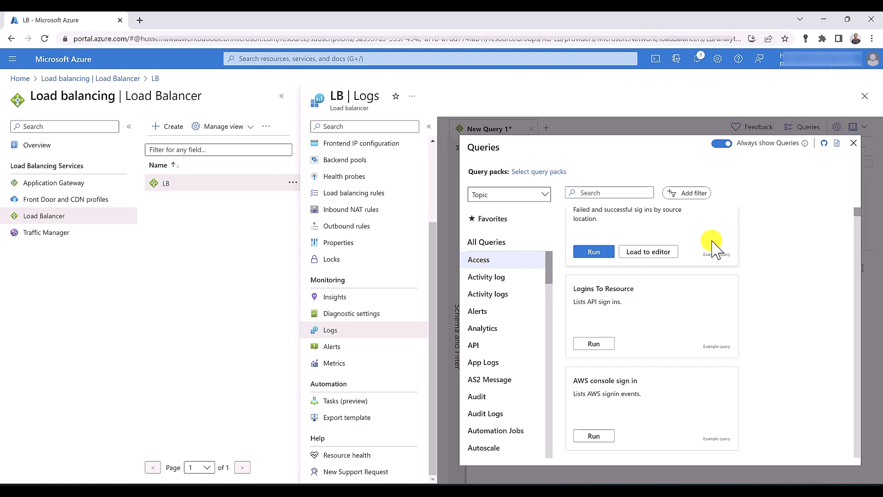
pyautogui.click(856, 144)
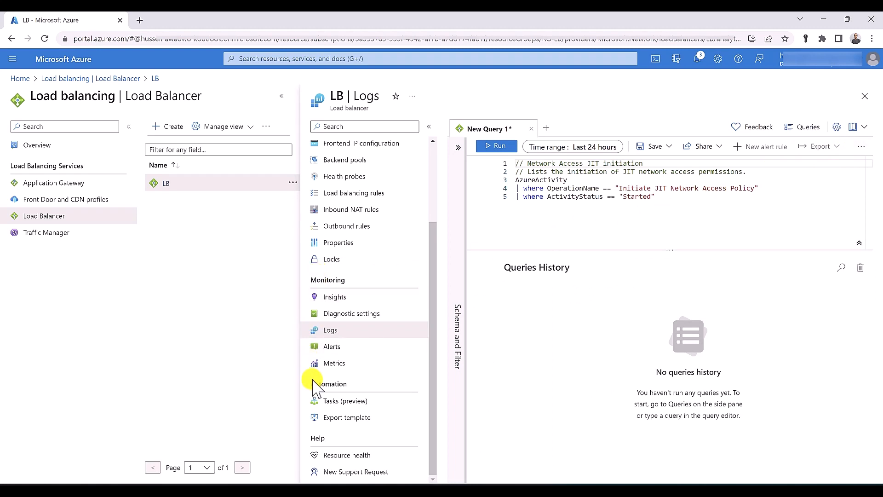
pyautogui.click(281, 59)
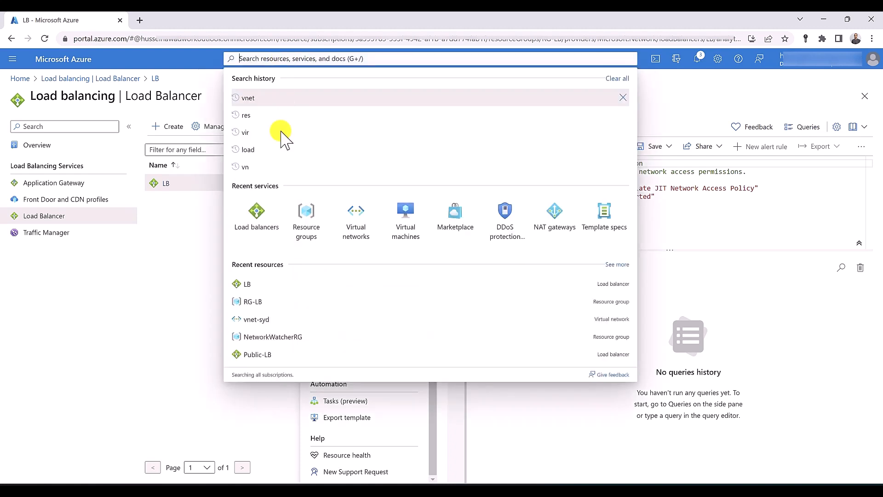
# Delete resource group RG-LB, entering RG-LB as the confirmation name
pyautogui.click(304, 211)
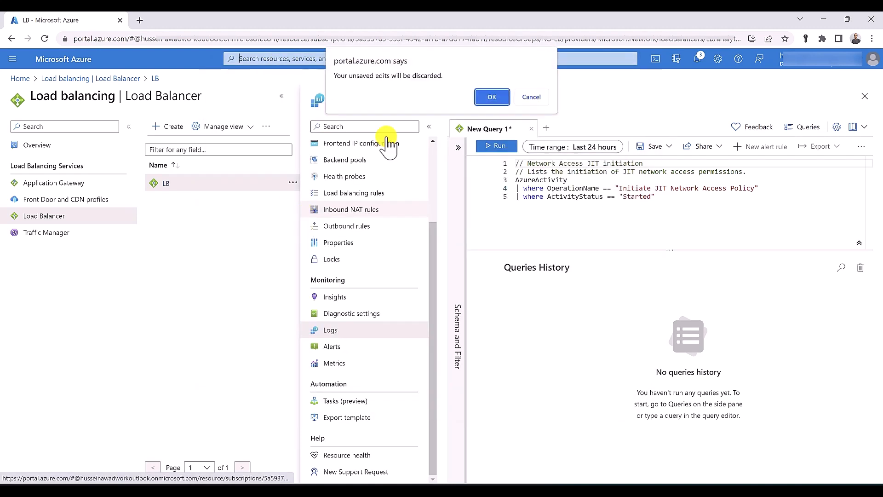
pyautogui.click(488, 95)
pyautogui.click(47, 267)
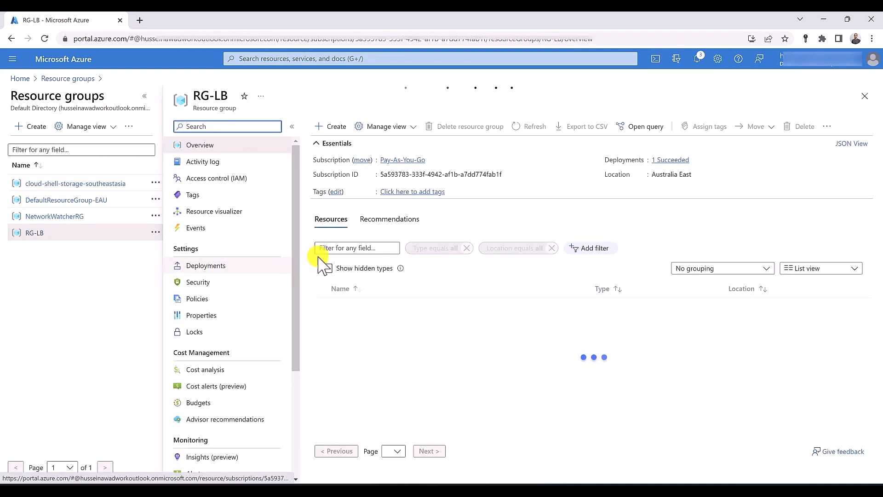
pyautogui.click(459, 134)
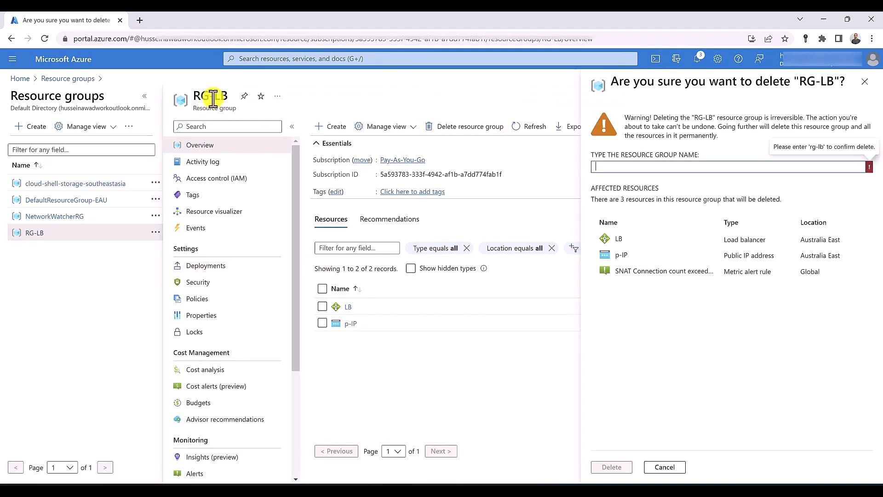
pyautogui.tripleClick(212, 97)
pyautogui.moveTo(205, 96); pyautogui.dragTo(623, 168)
pyautogui.click(608, 466)
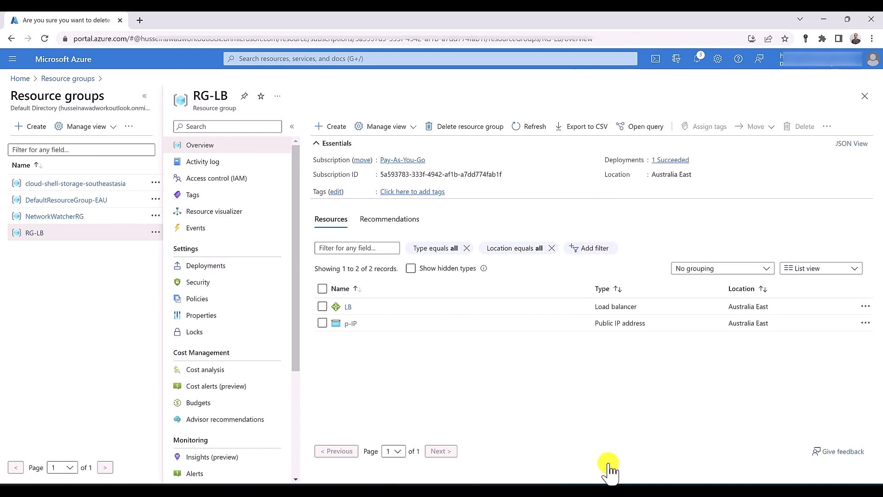